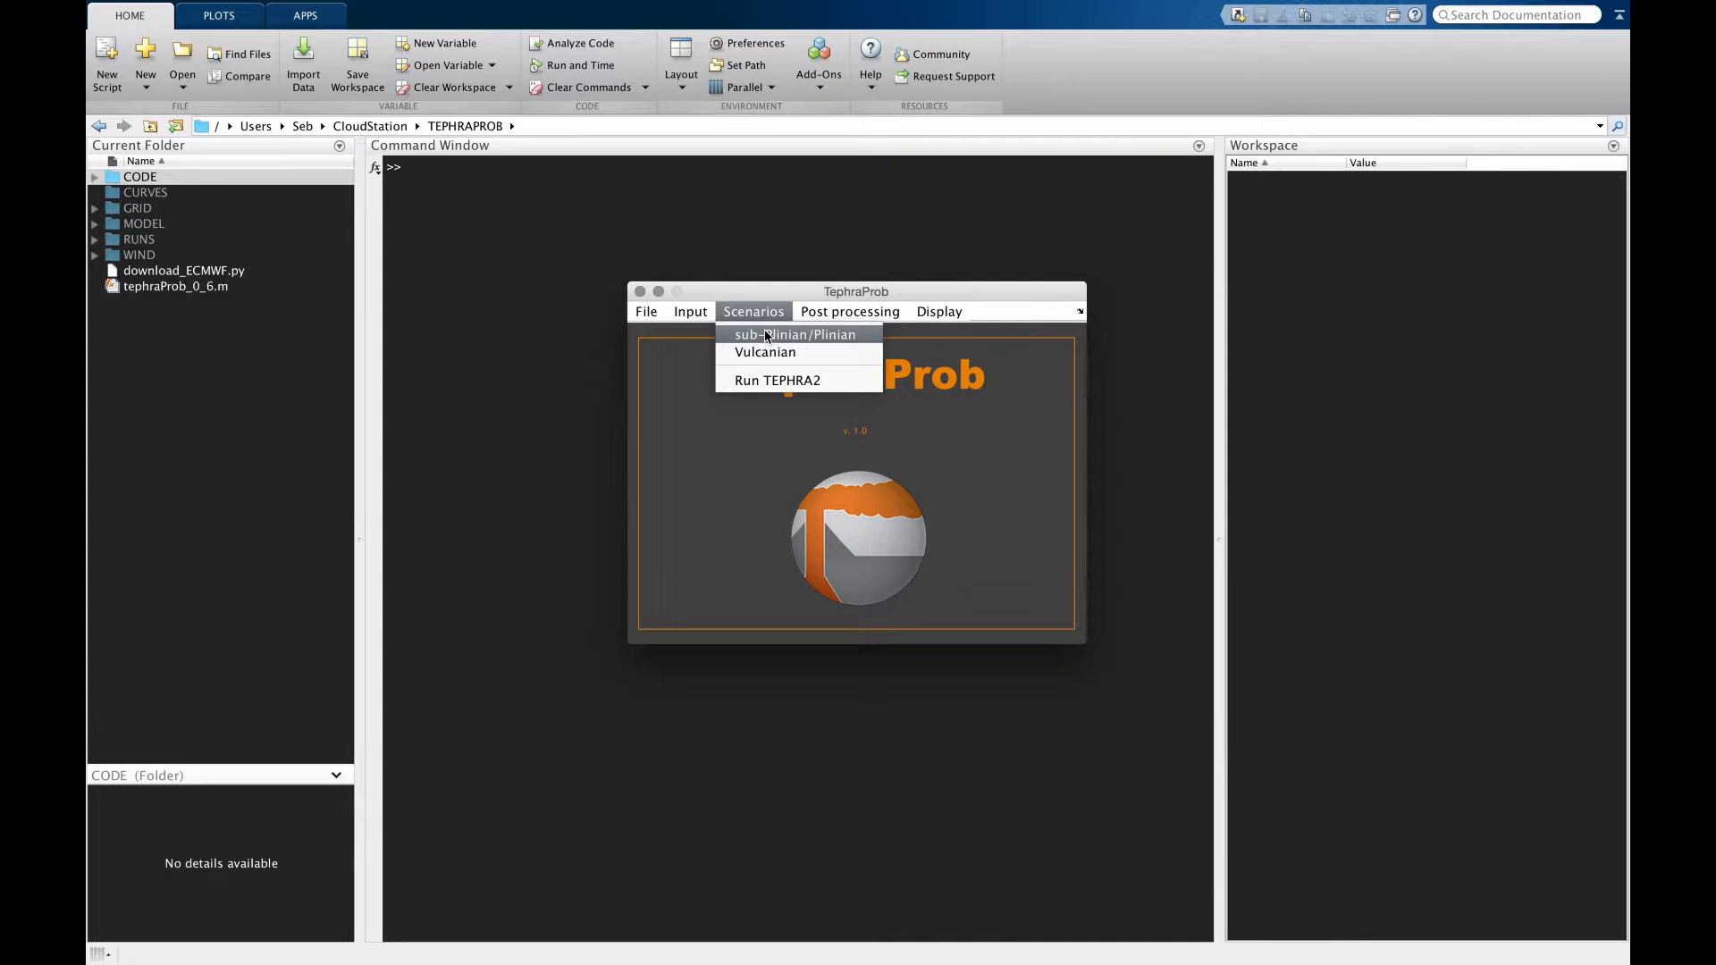
# Step: Open the sub-Plinian/Plinian scenario setup and set both the run name and the output name to cordon_vei3
pyautogui.click(766, 334)
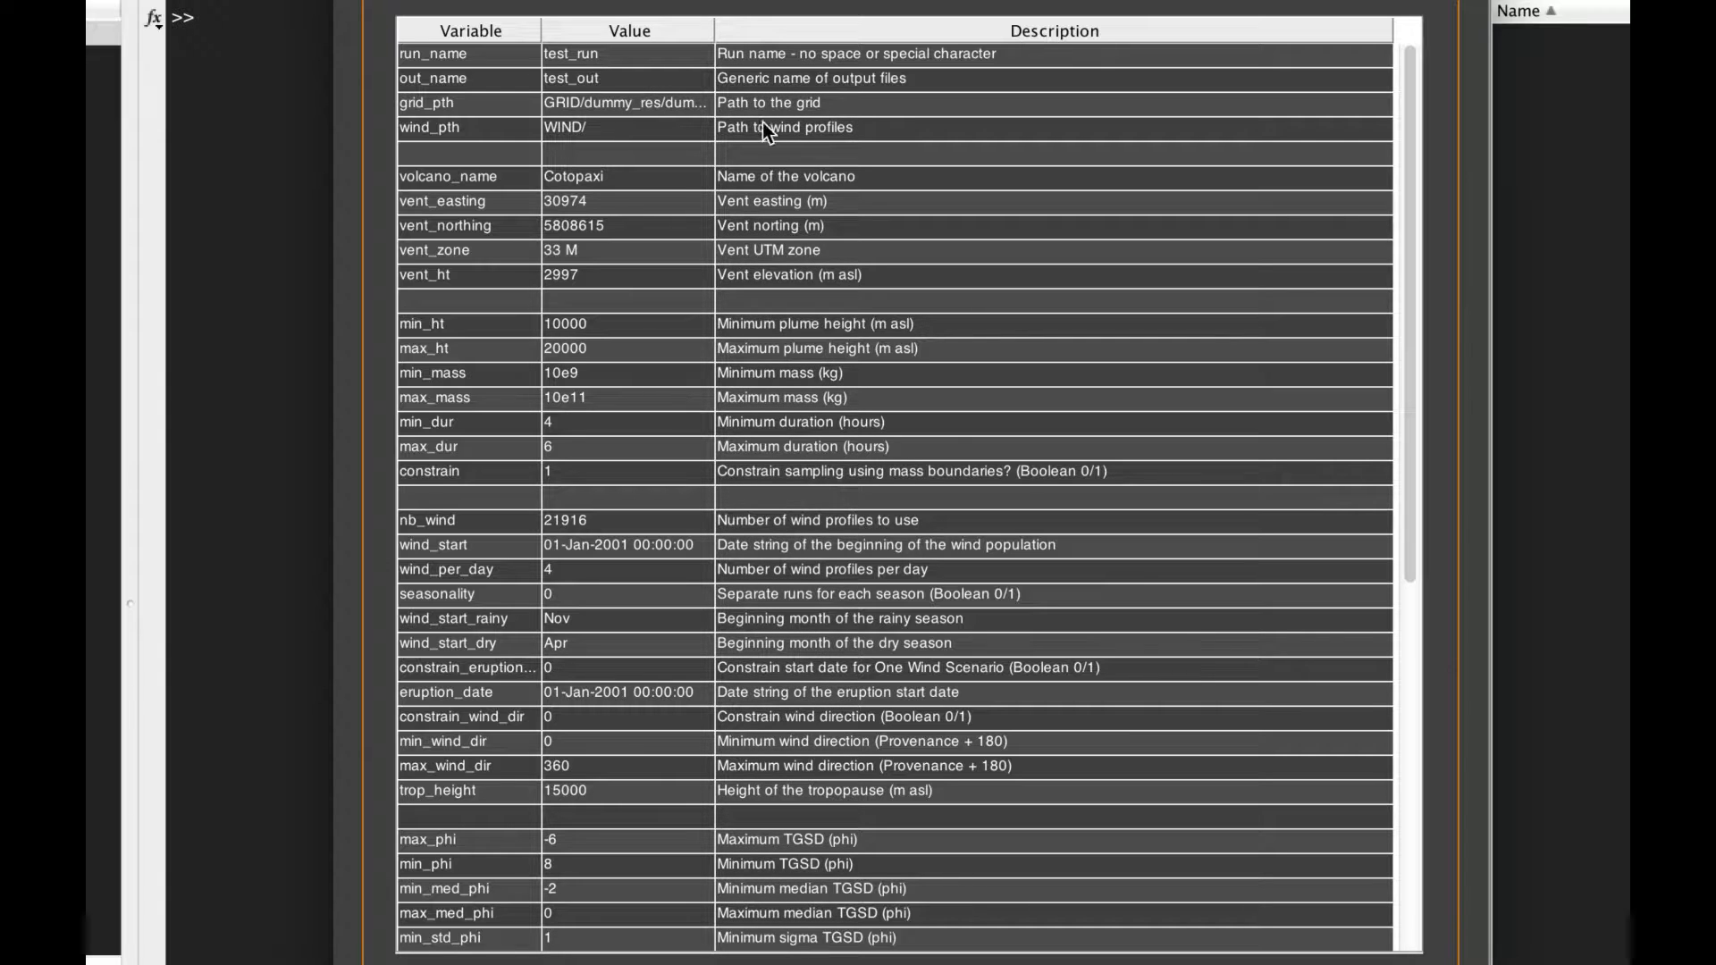
pyautogui.doubleClick(649, 53)
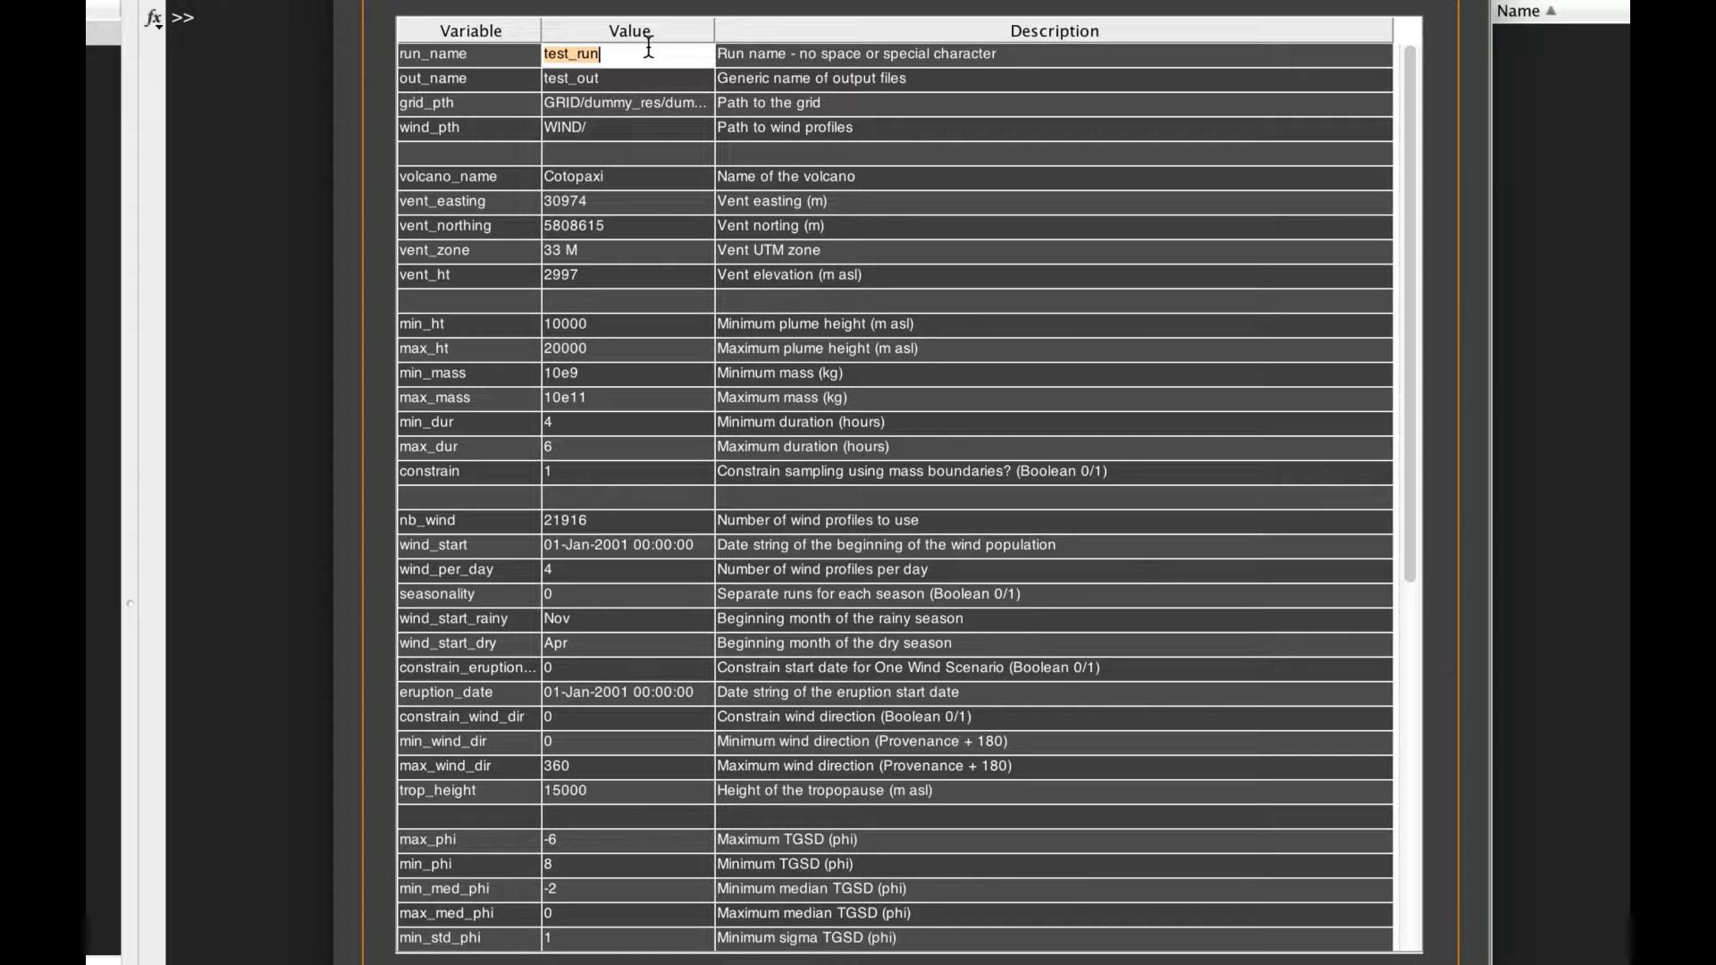
pyautogui.write('cordon_vei3')
pyautogui.click(599, 82)
pyautogui.write('cordon')
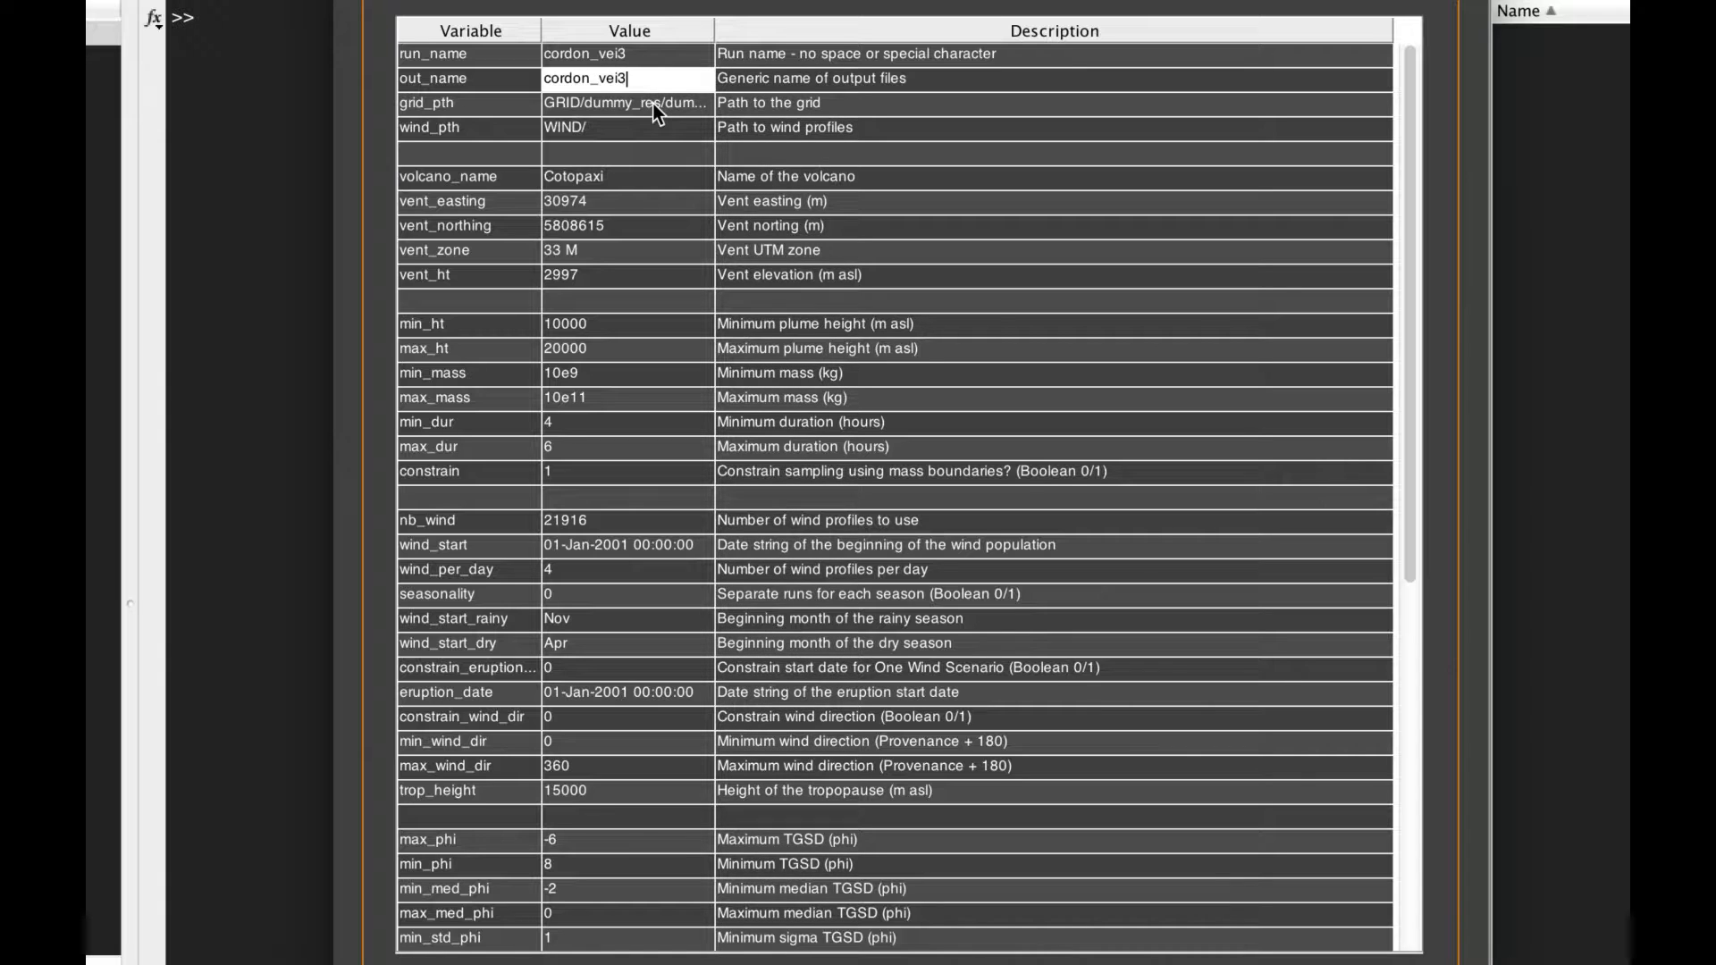
# Step: Switch to Finder and examine the .utm grid files in the cordon_2500 and cordon_poi folders under TEPHRAPROB's GRID folder
pyautogui.click(635, 103)
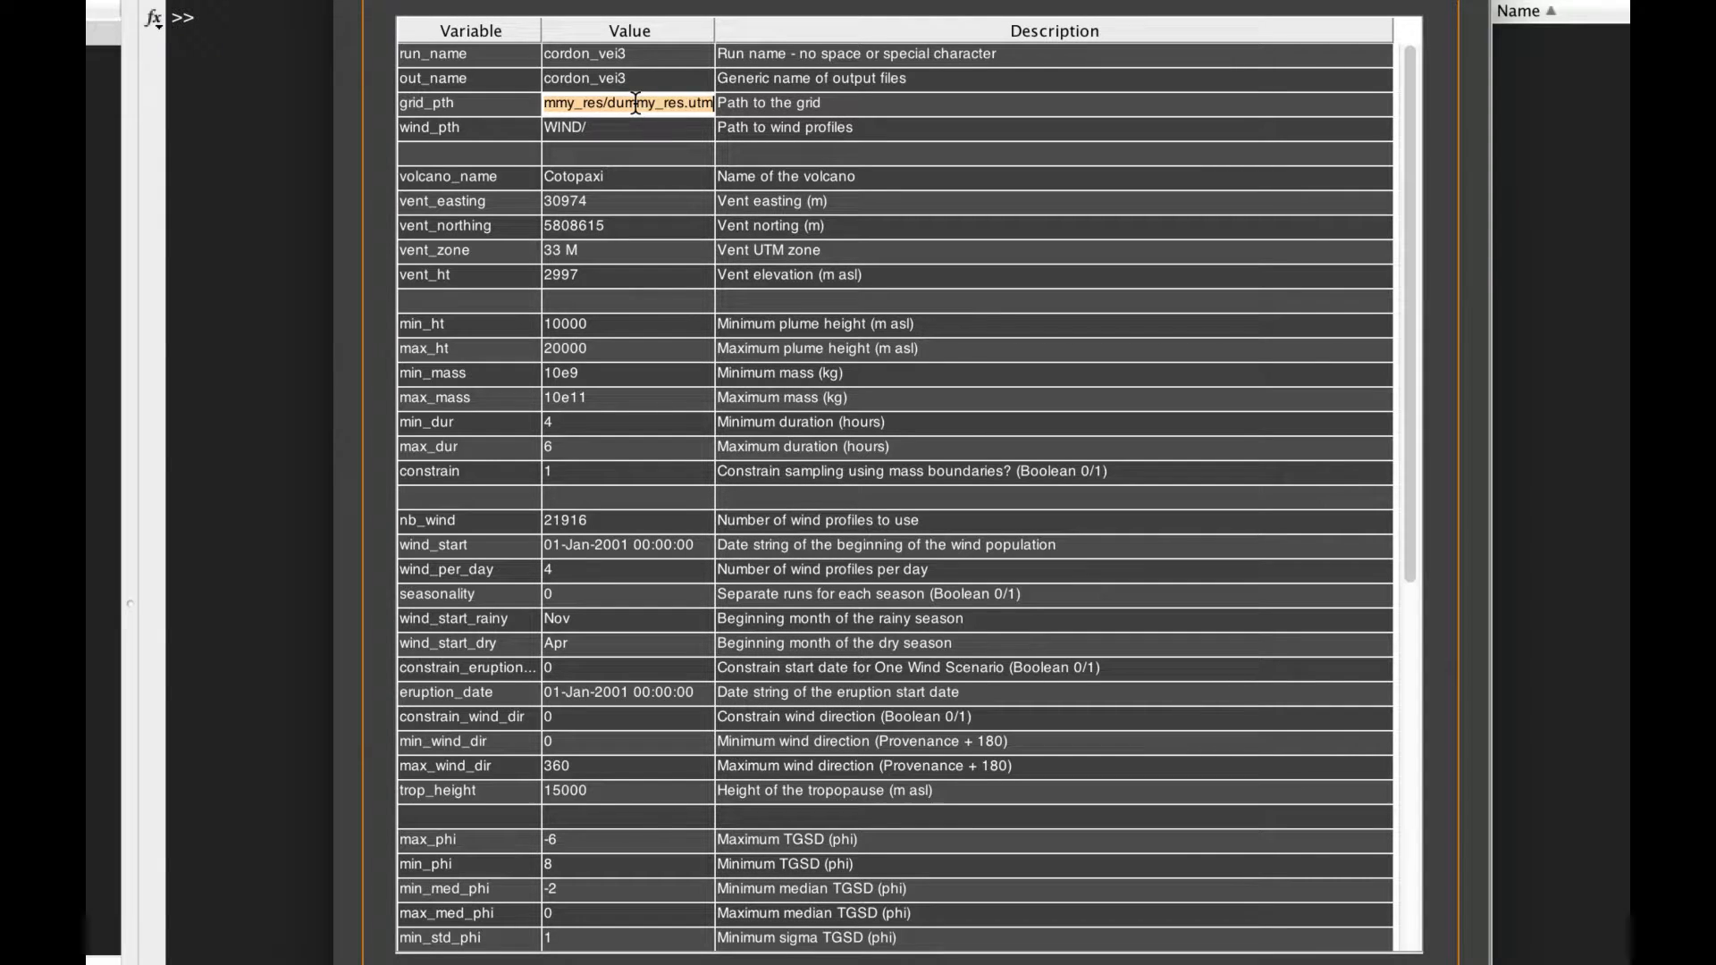
pyautogui.click(582, 104)
pyautogui.moveTo(620, 106); pyautogui.dragTo(492, 112)
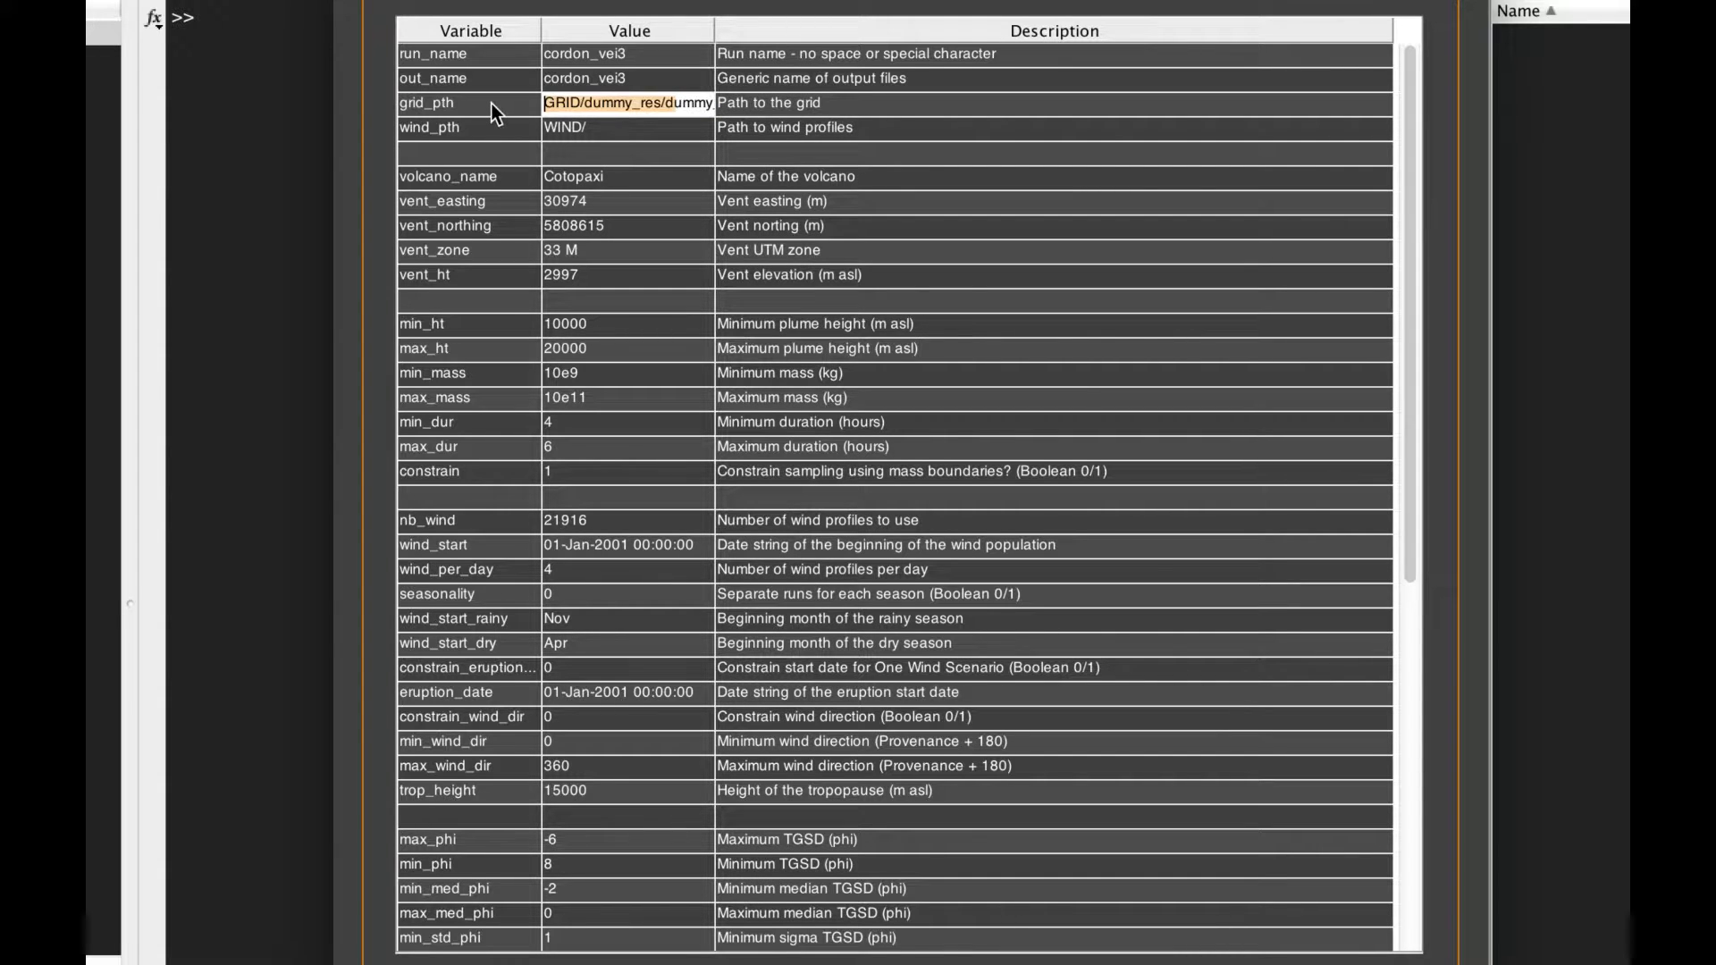
pyautogui.press('super+Tab')
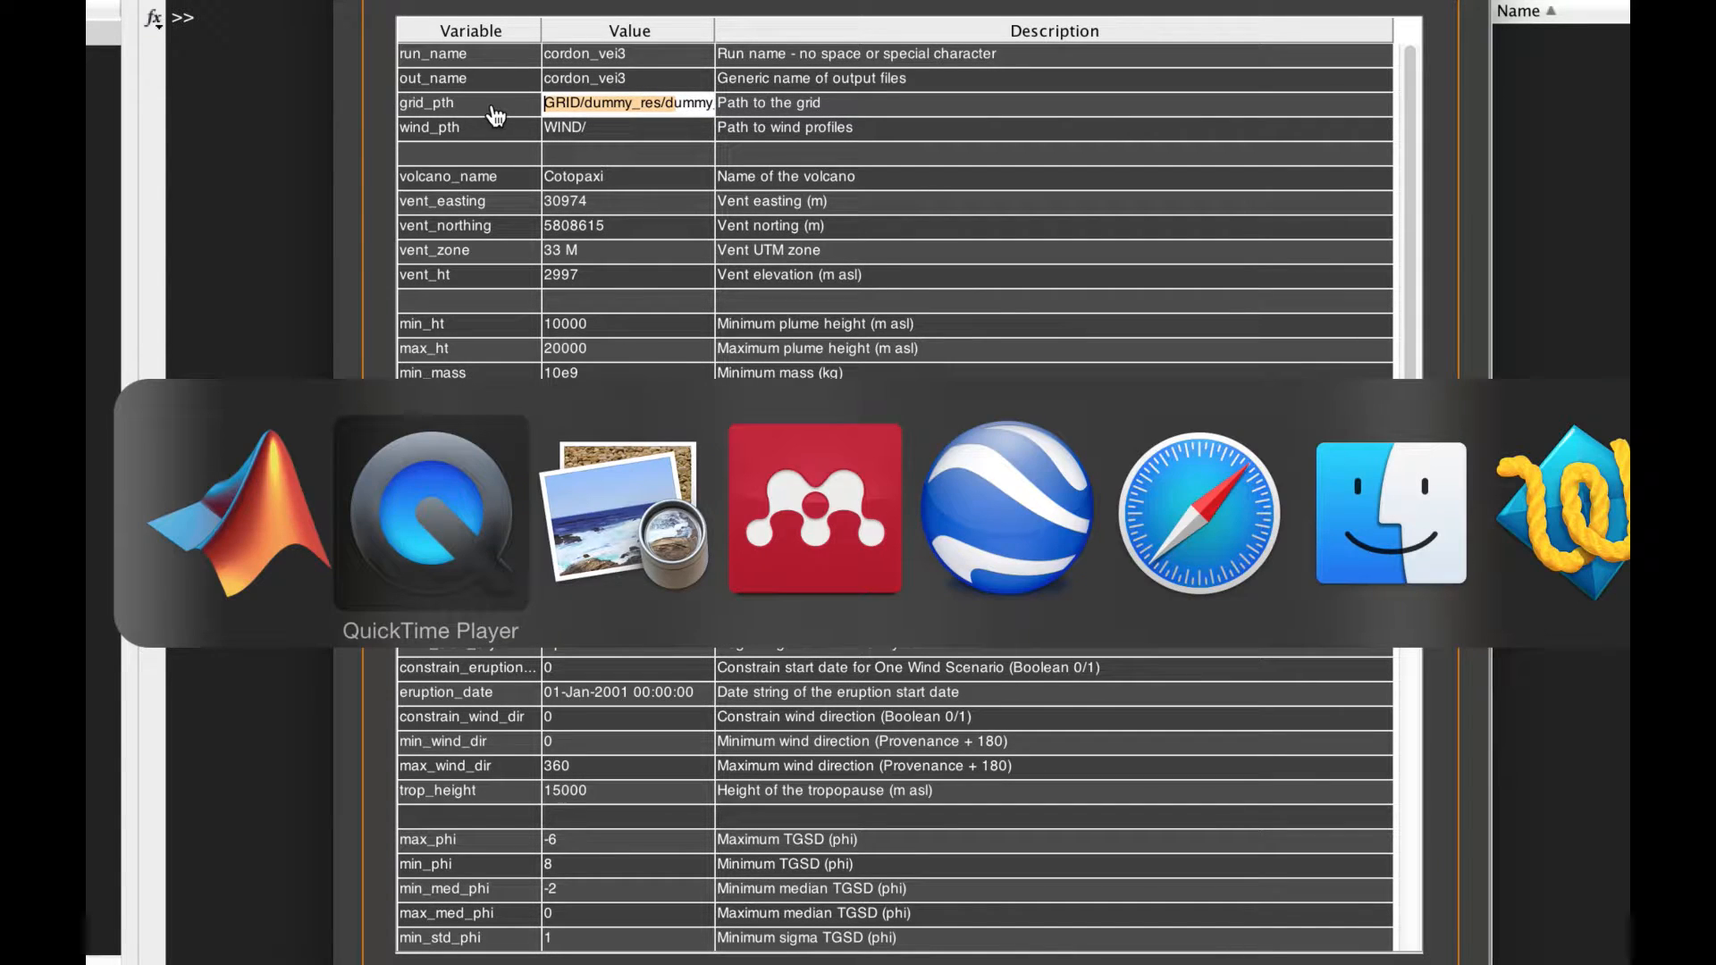
pyautogui.click(1310, 499)
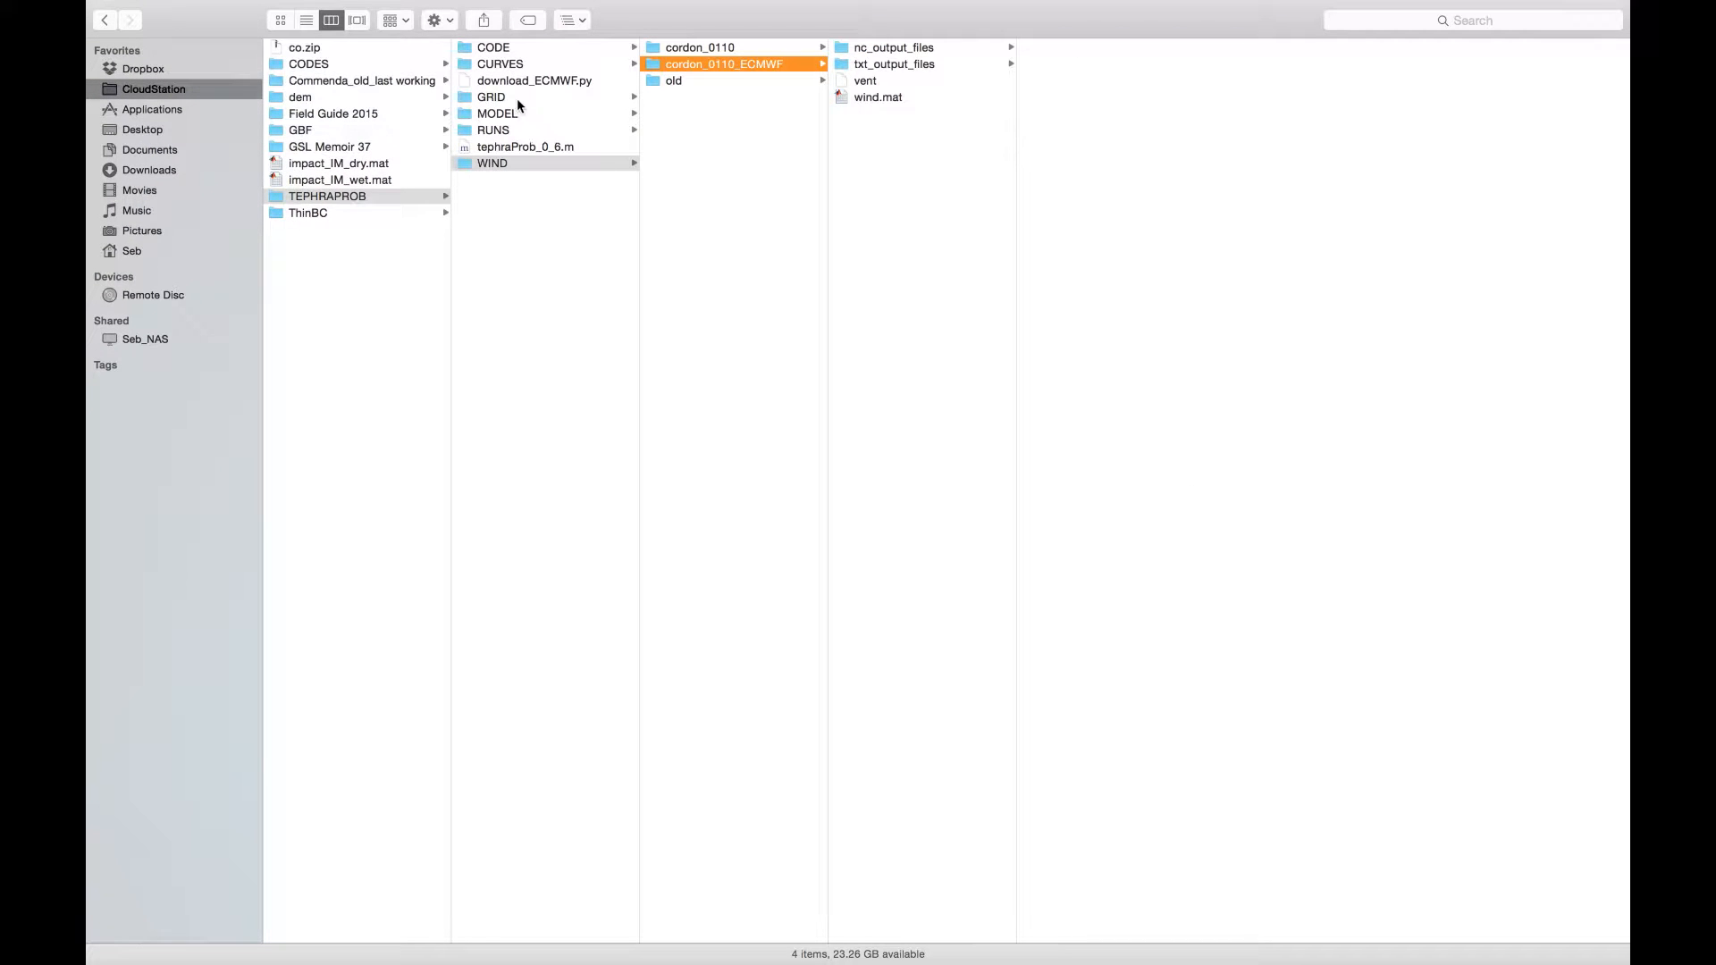
pyautogui.click(314, 200)
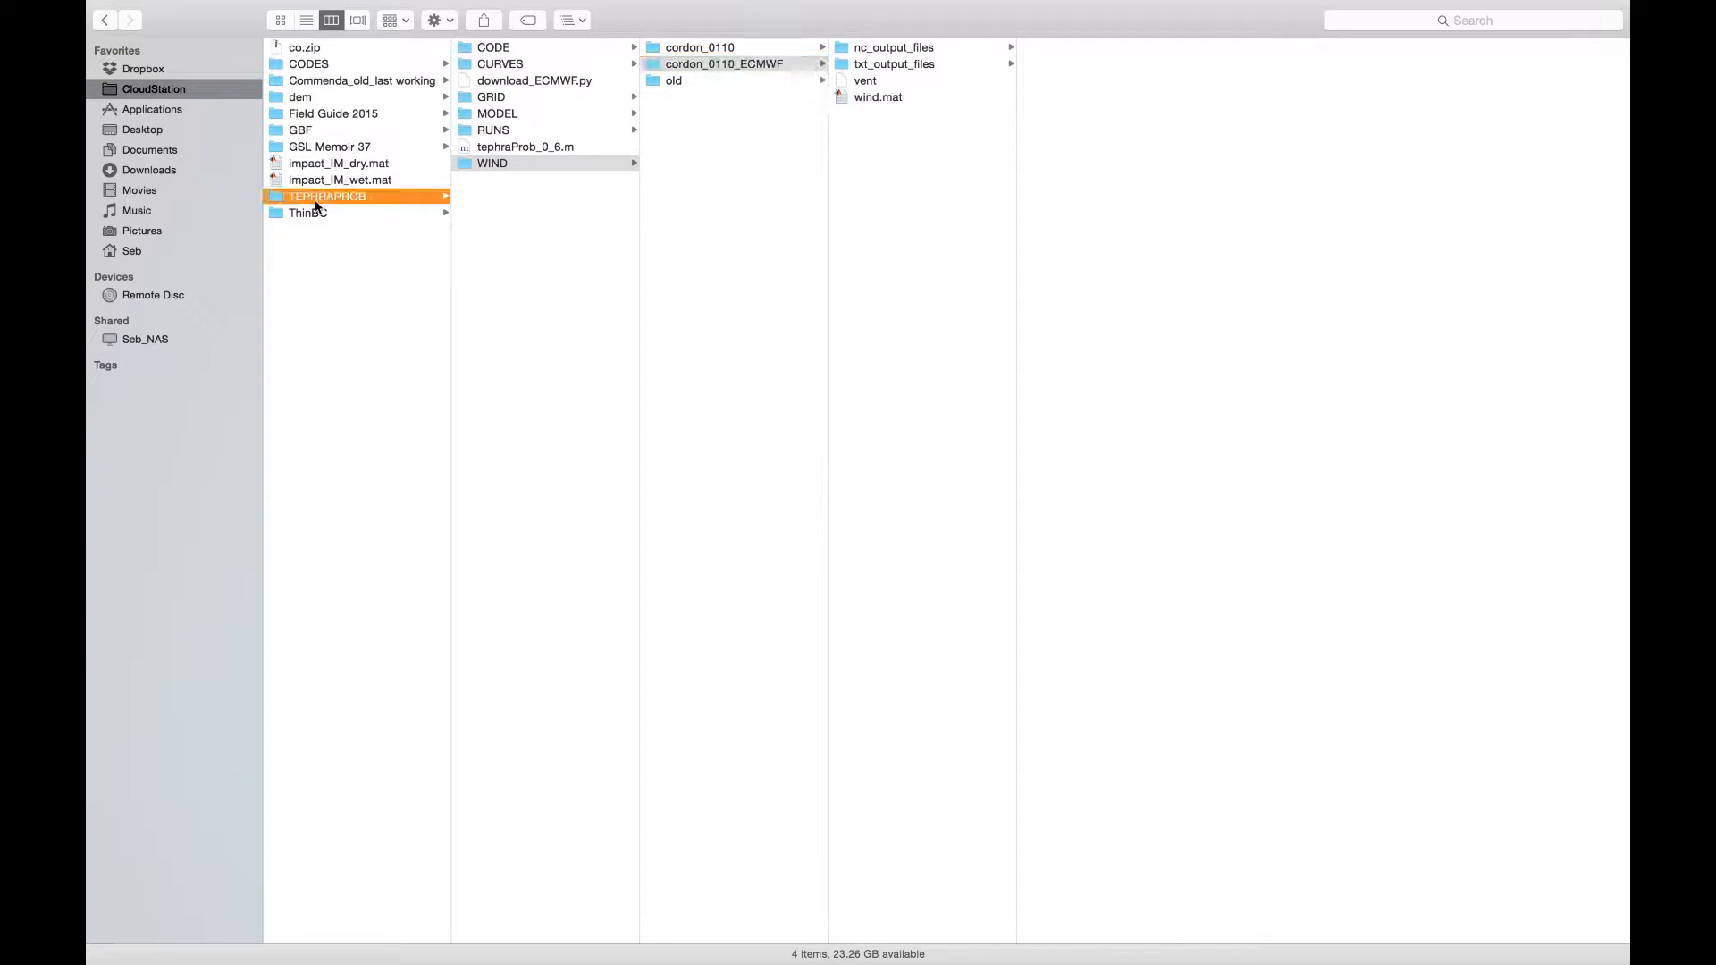
pyautogui.click(407, 199)
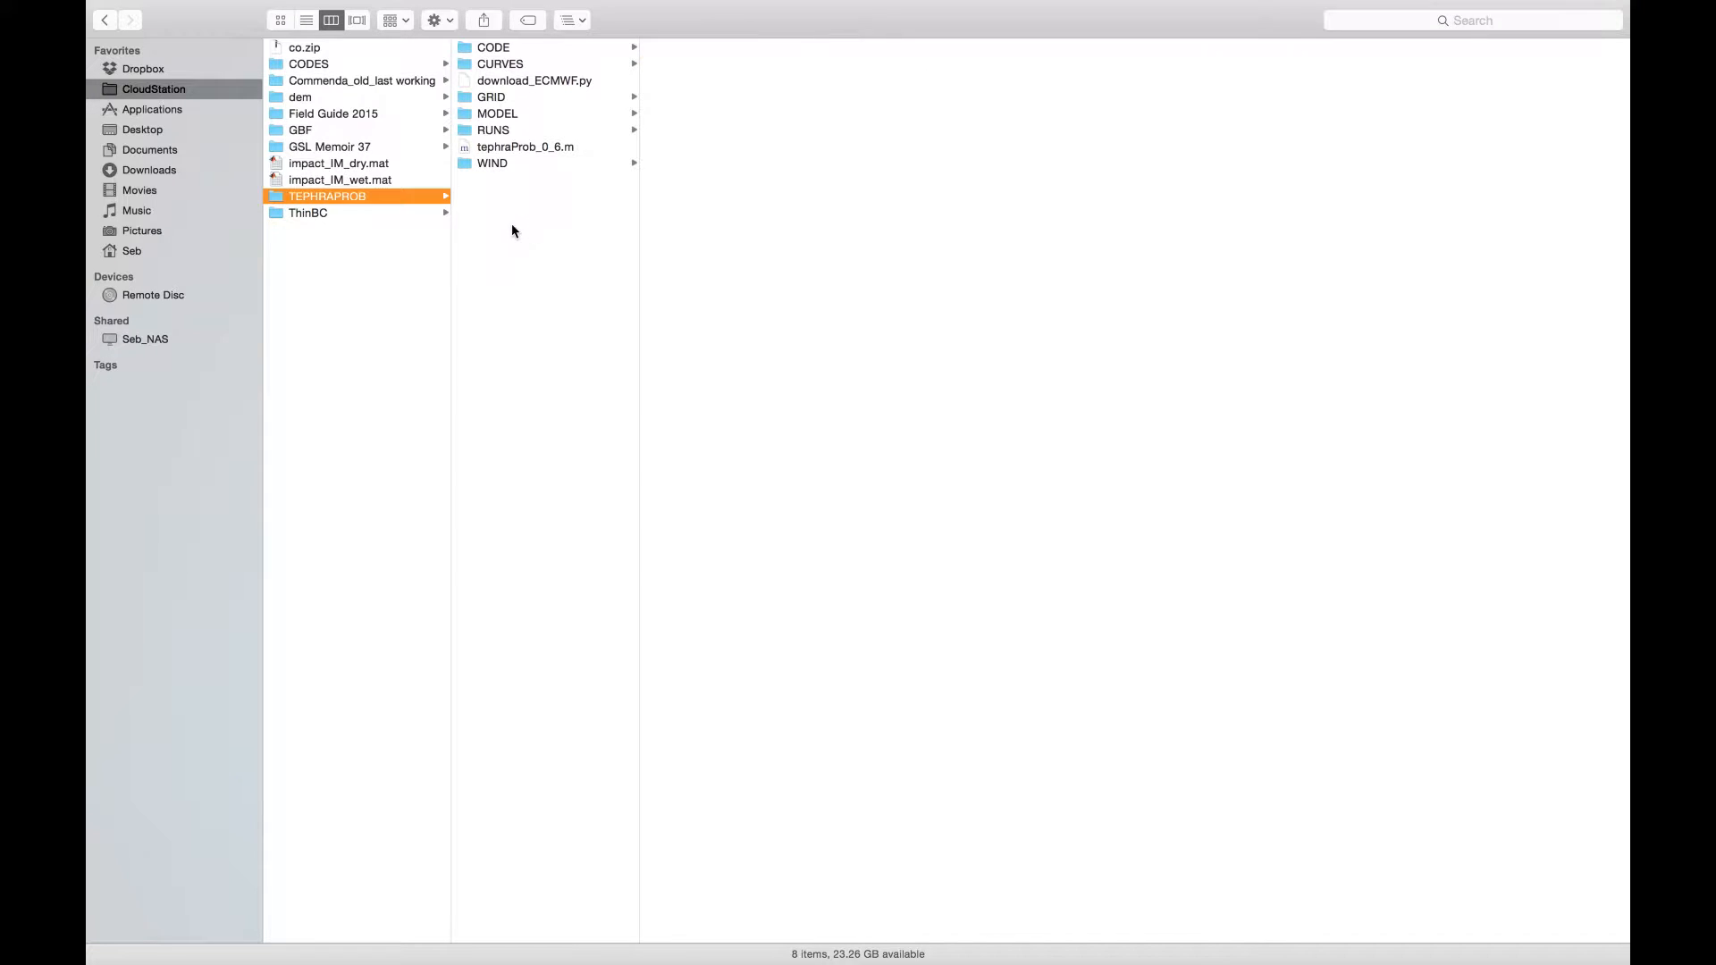
pyautogui.click(506, 100)
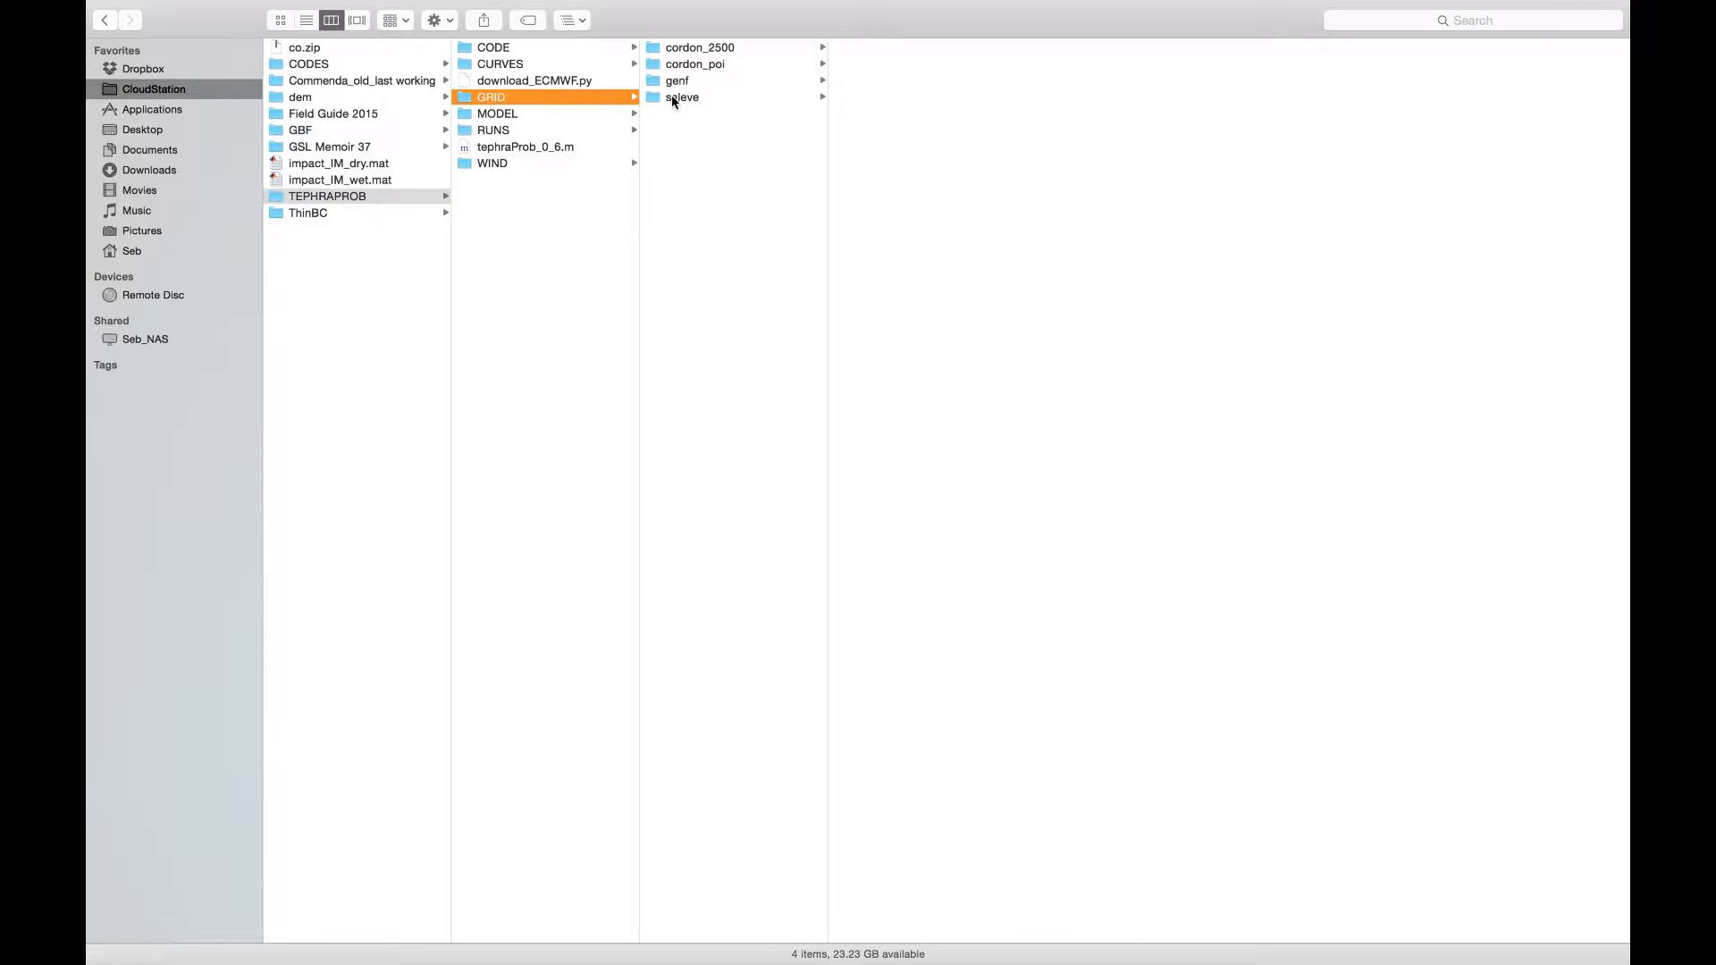
pyautogui.click(703, 46)
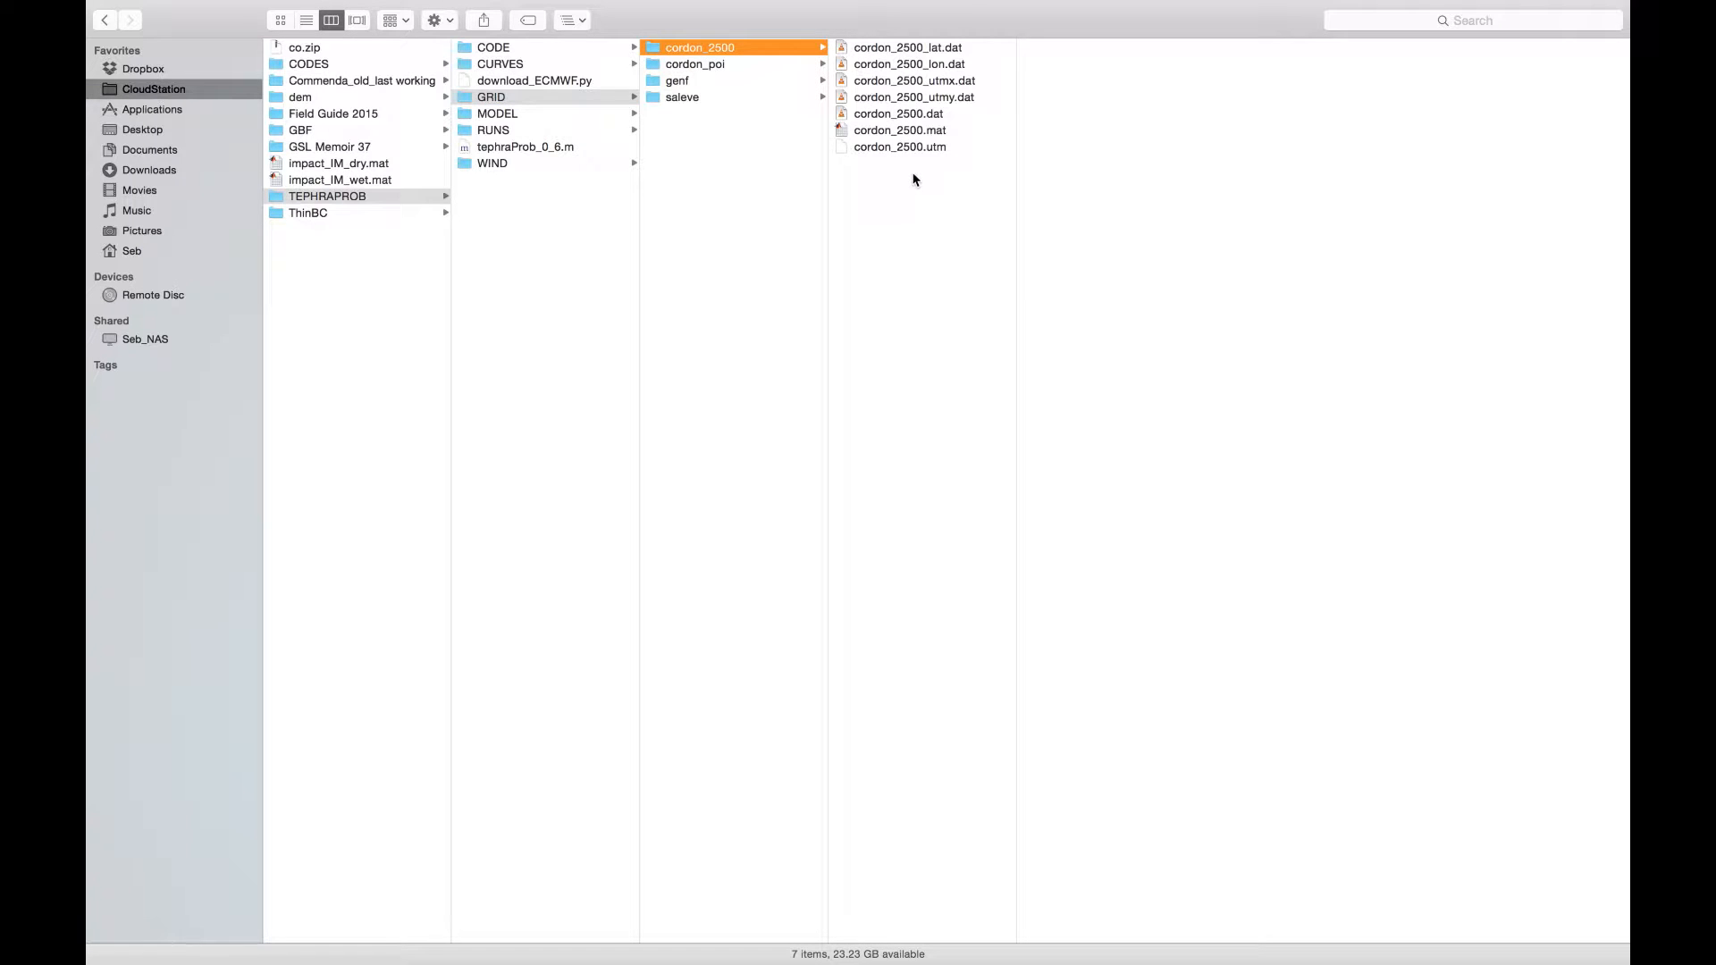
pyautogui.click(920, 148)
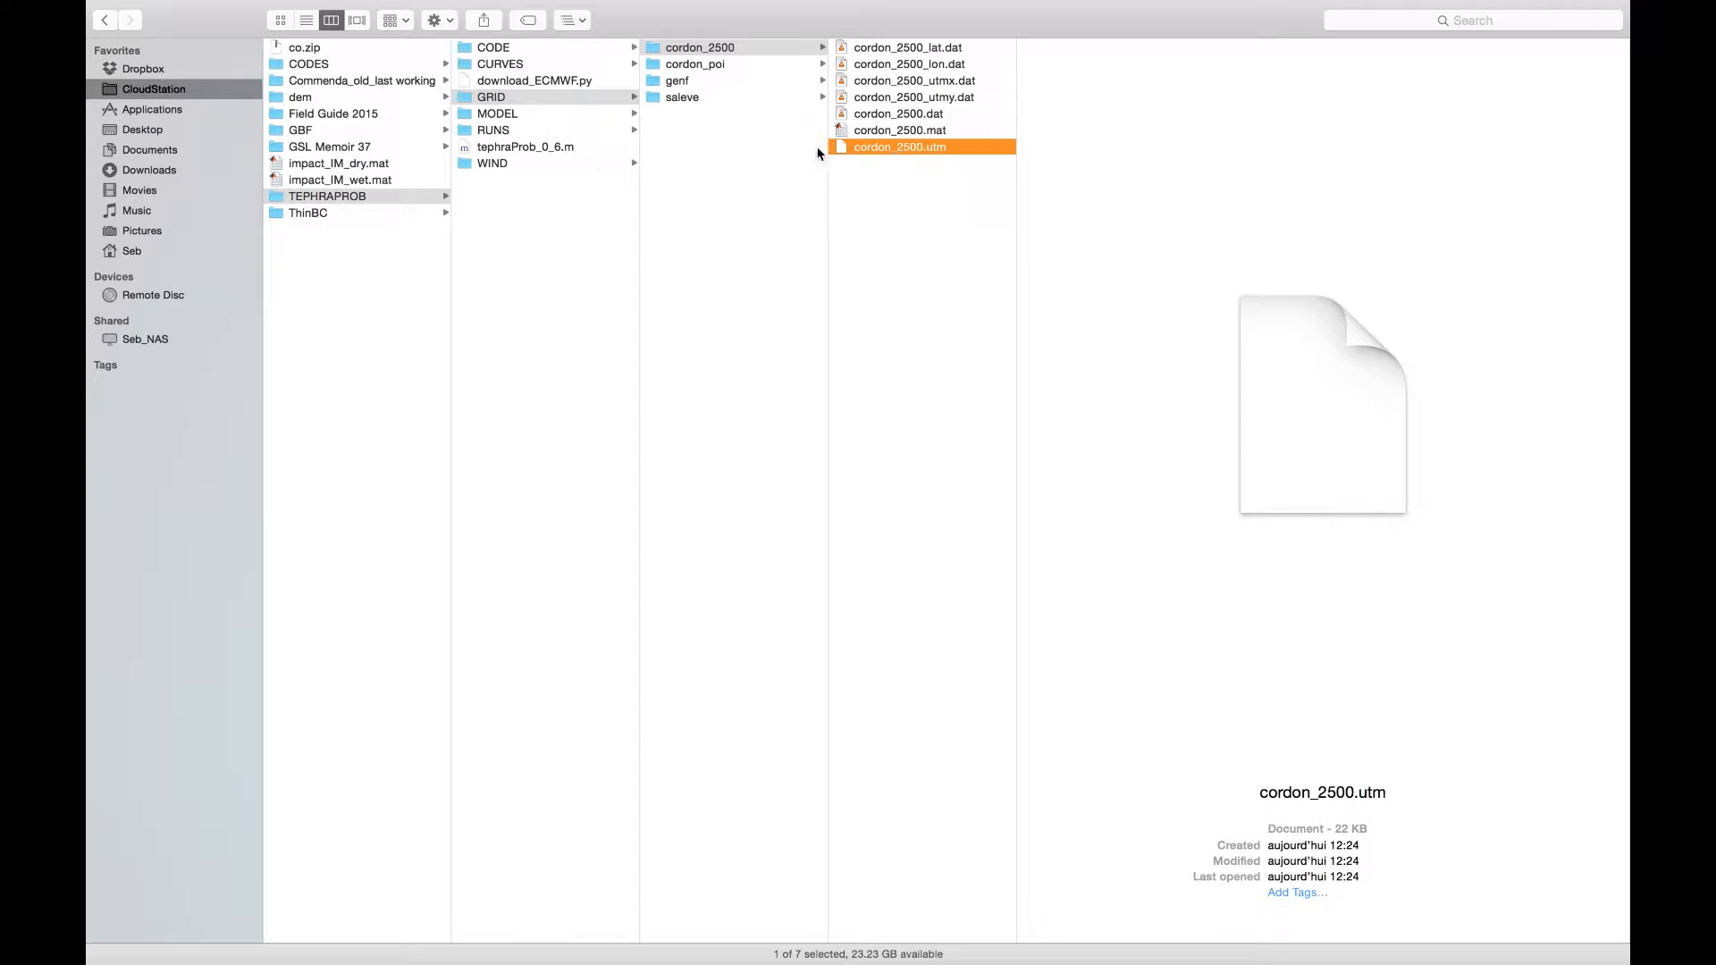
pyautogui.click(702, 66)
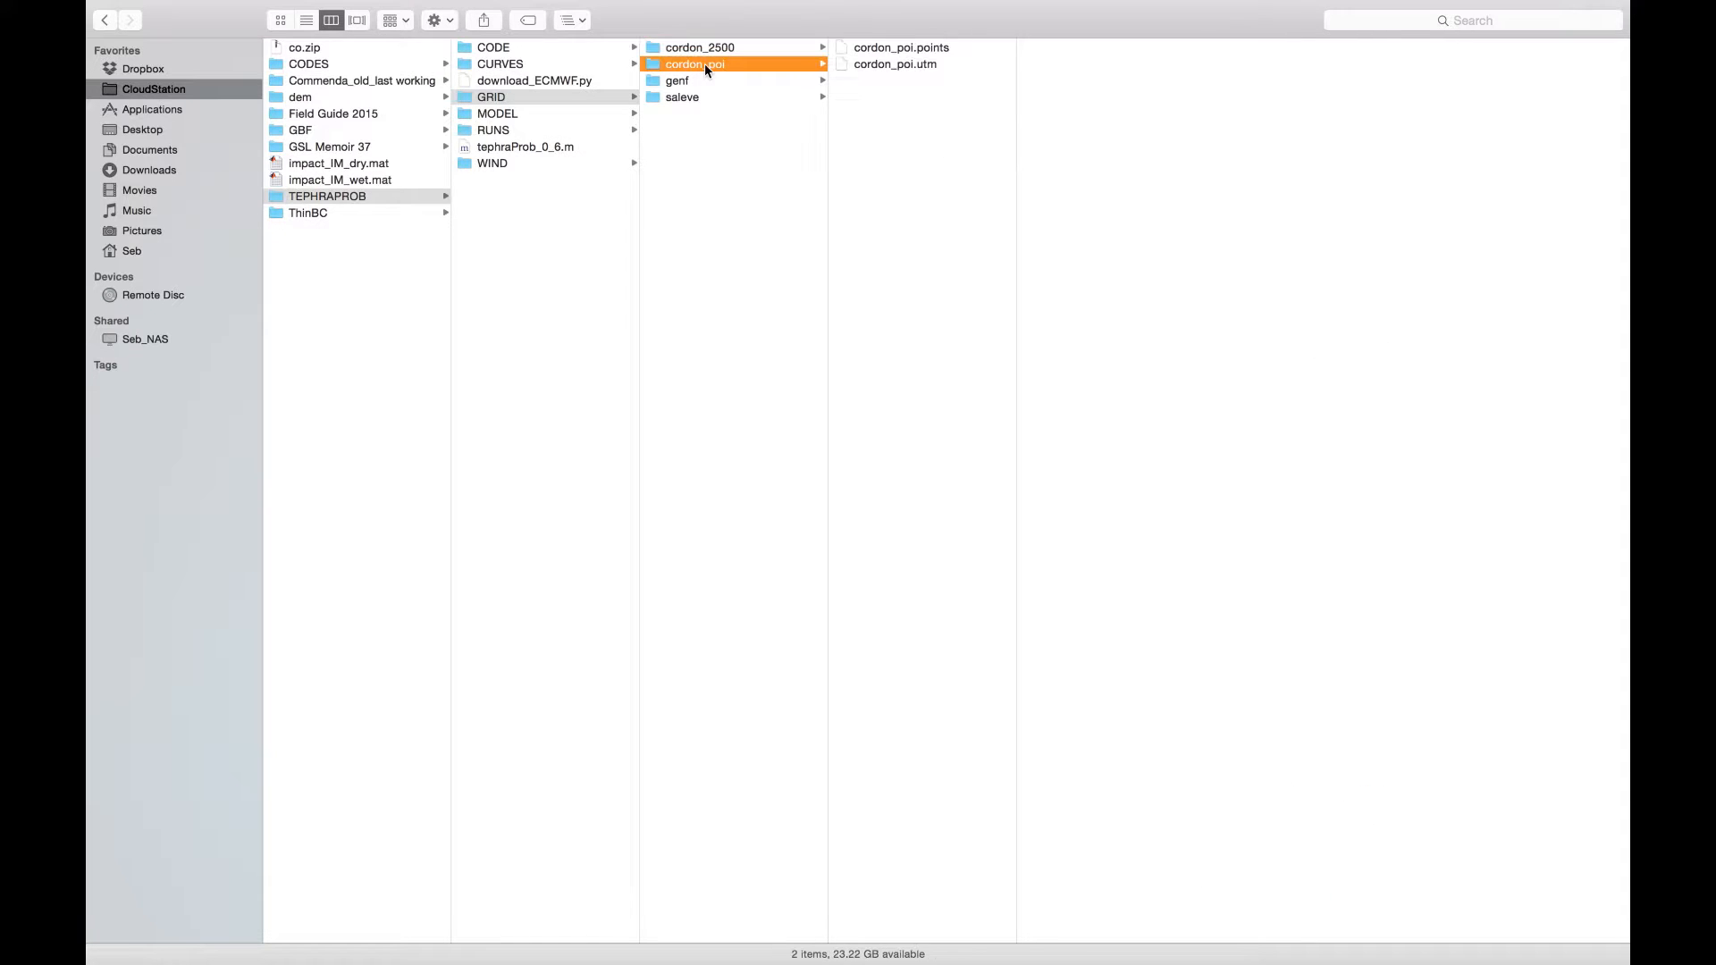
pyautogui.click(929, 64)
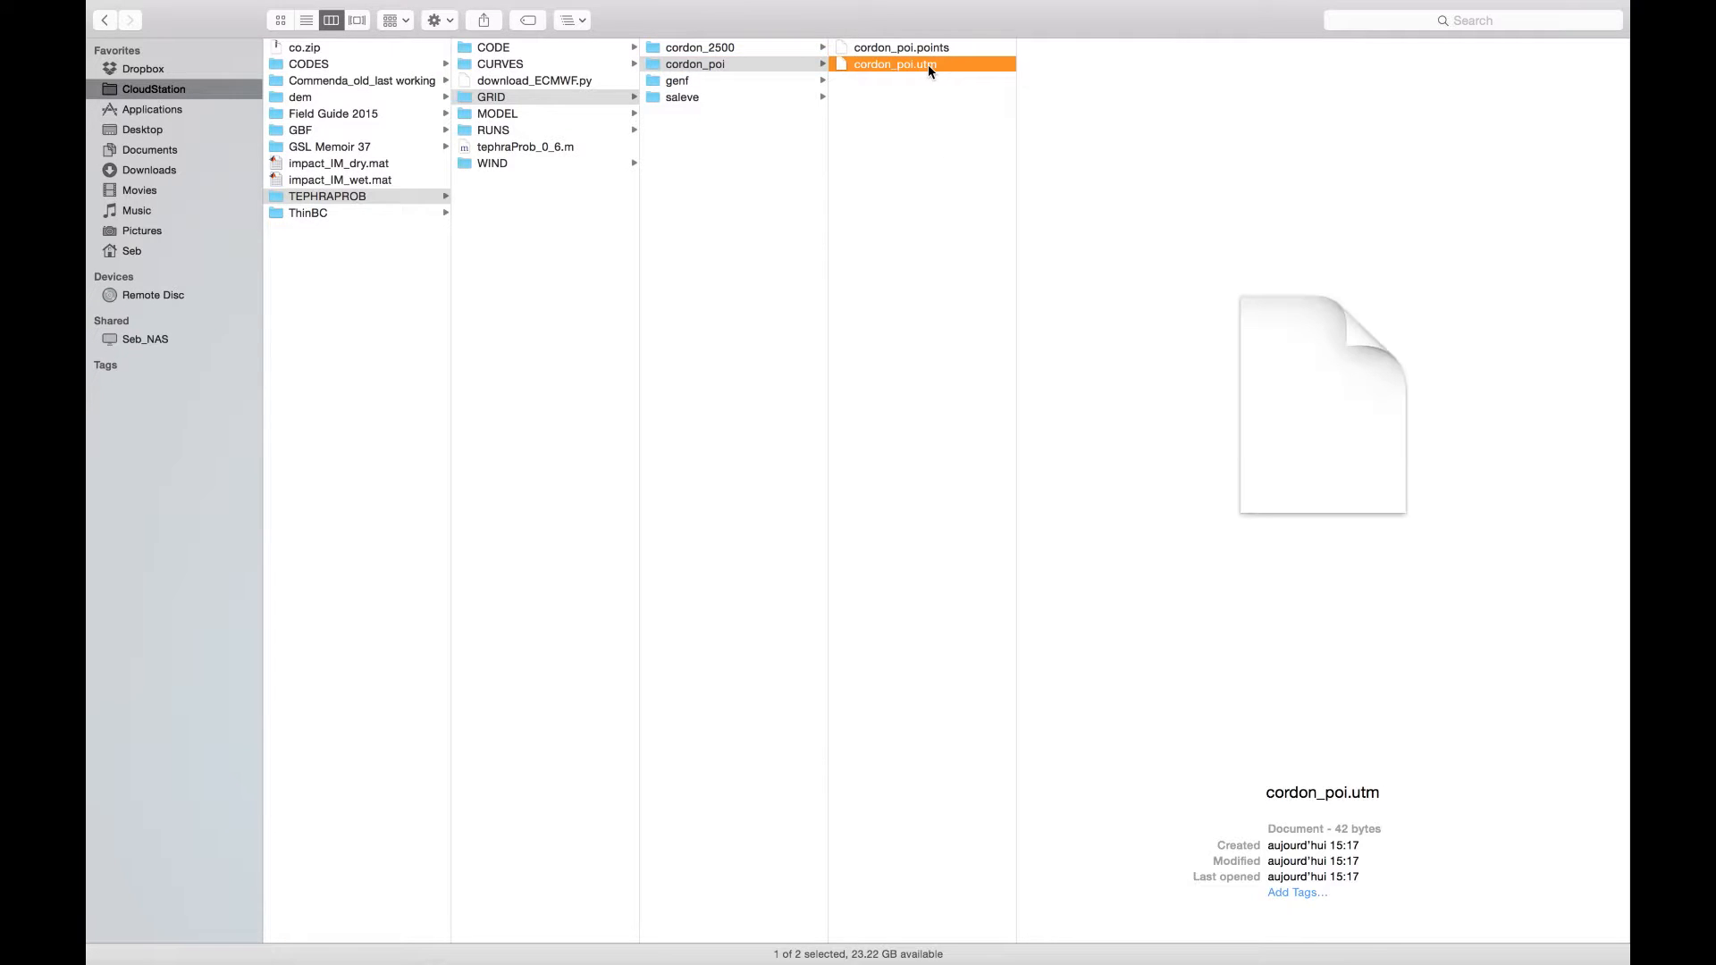
pyautogui.click(726, 51)
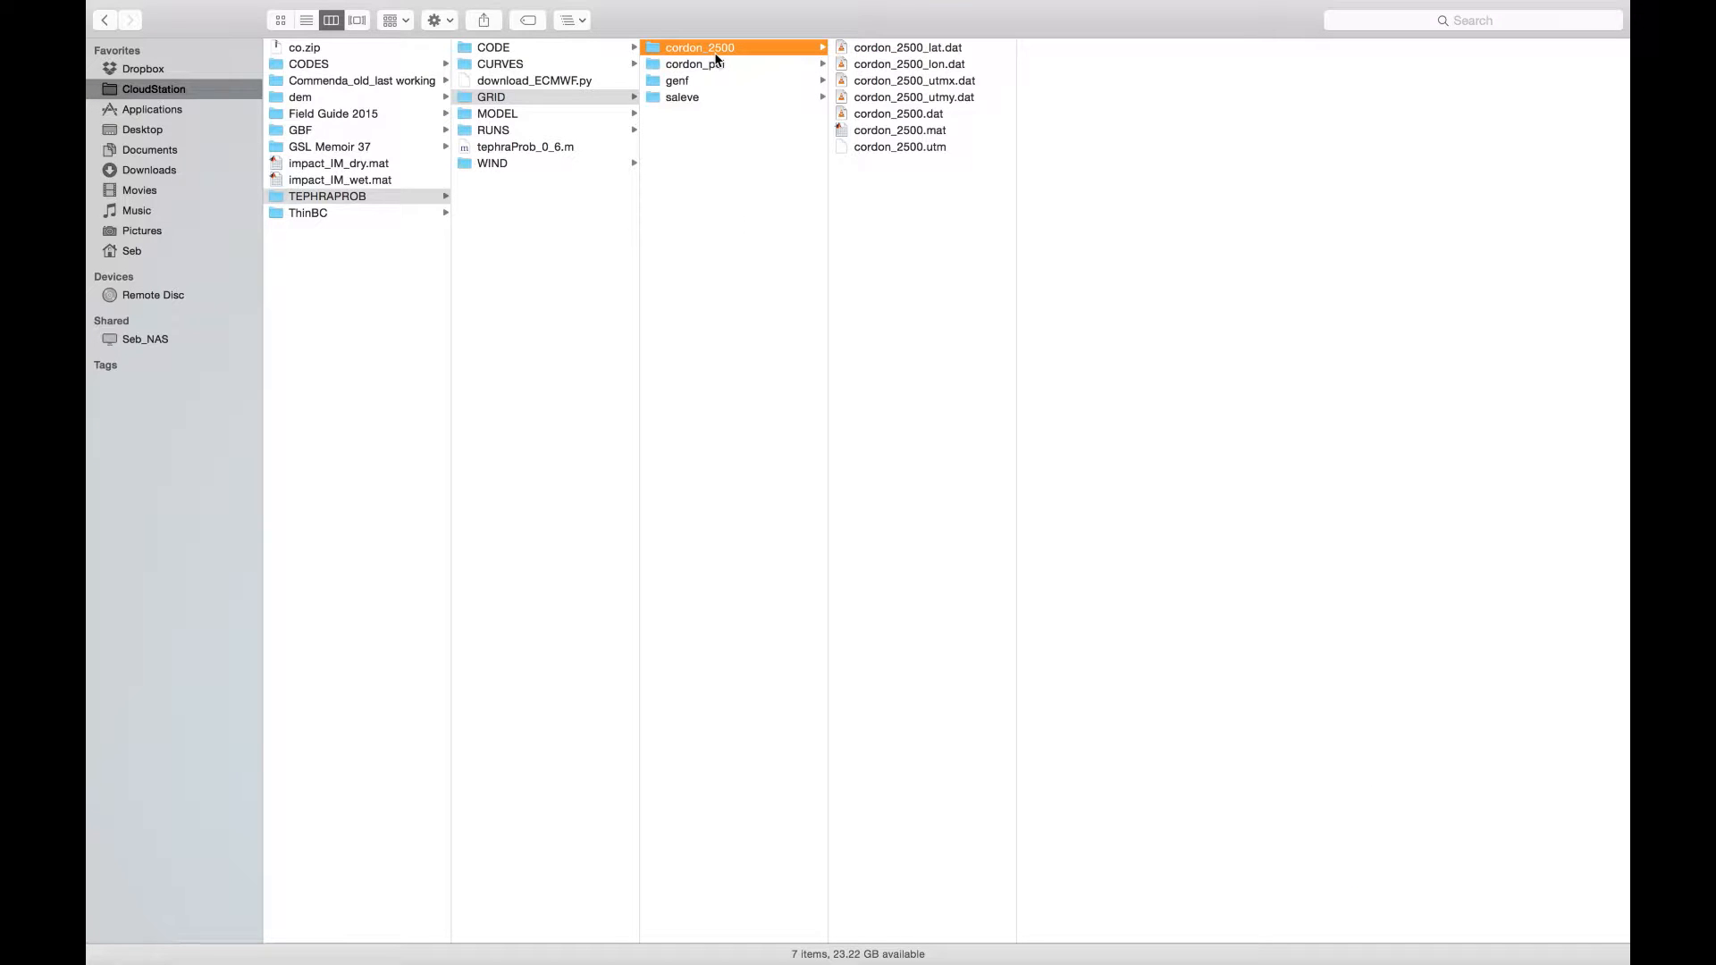
# Step: Return to the TephraProb input parameters and set the grid path to GRID/cordon_2500/cordon_2500.utm
pyautogui.press('super+Tab')
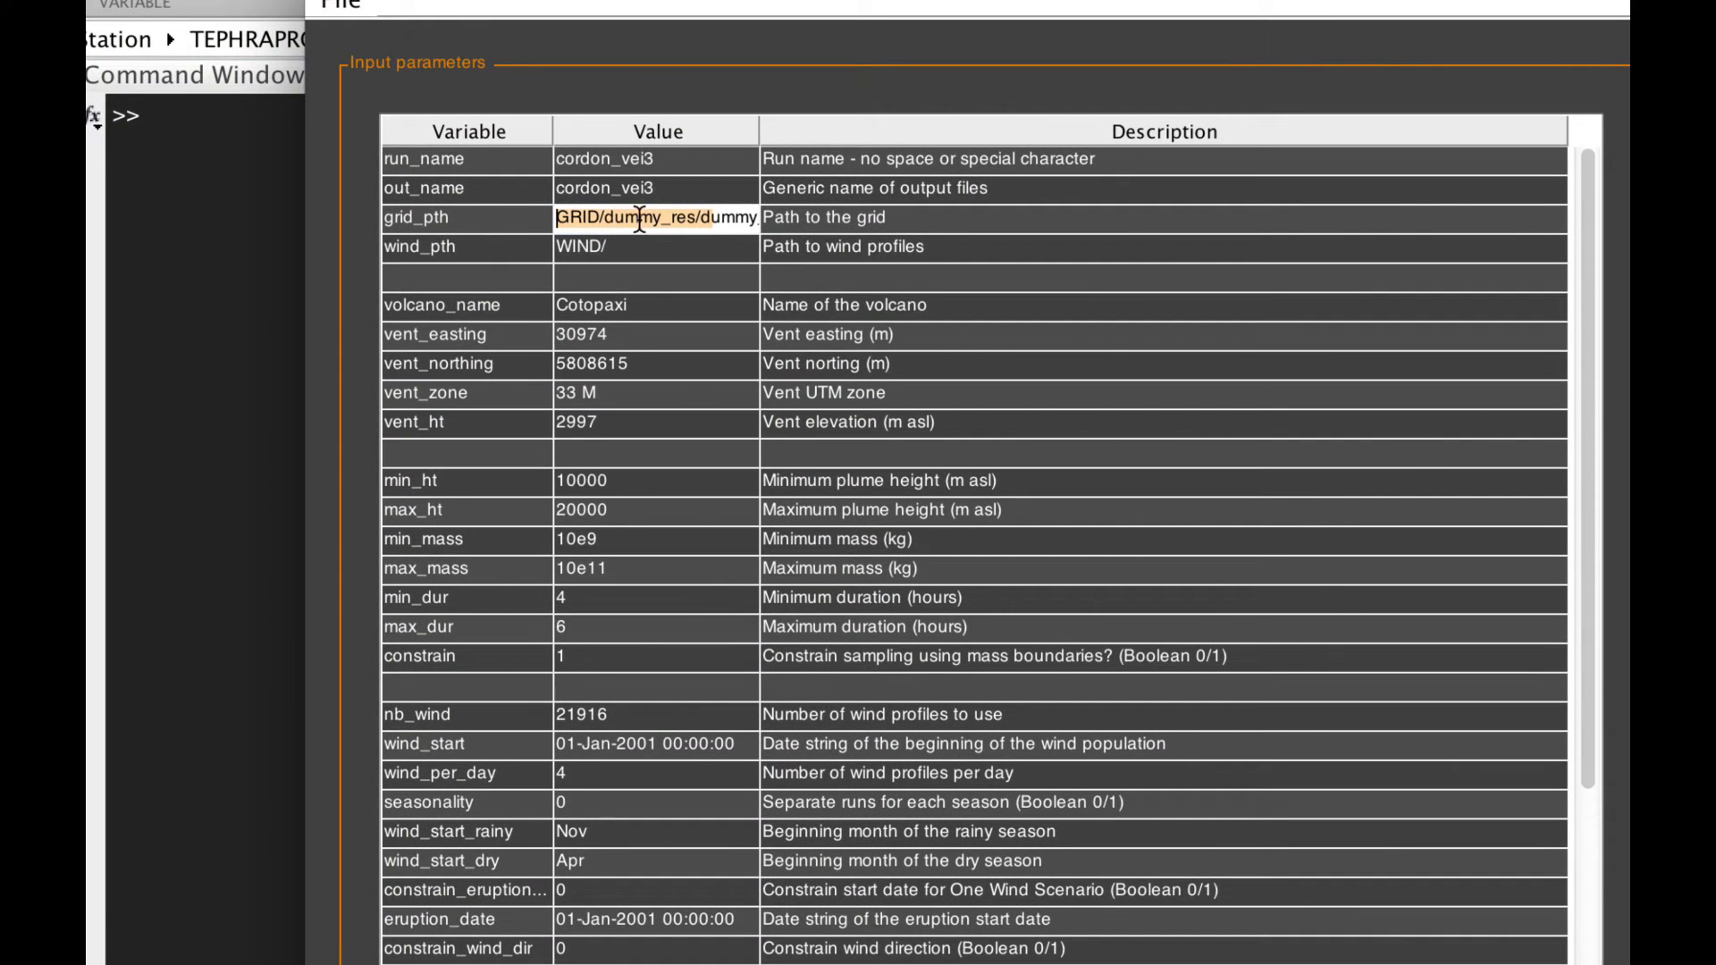
pyautogui.press('super+Right')
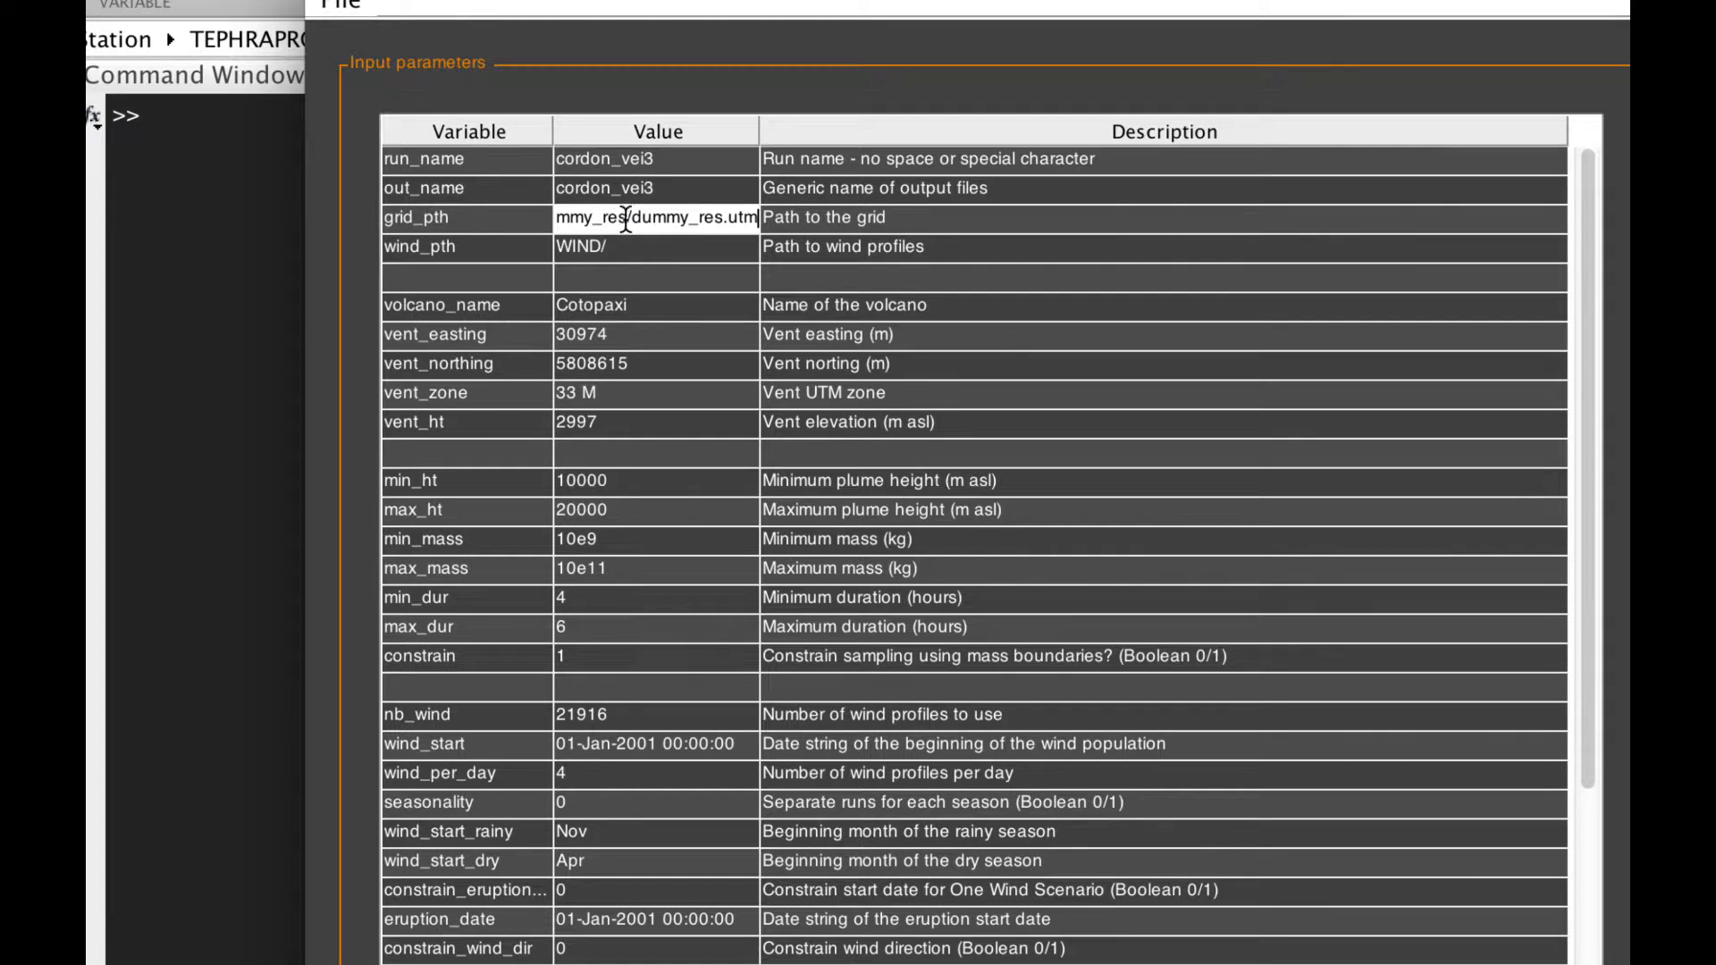
pyautogui.moveTo(569, 218); pyautogui.dragTo(820, 216)
pyautogui.press('BackSpace')
pyautogui.press('BackSpace')
pyautogui.press('BackSpace')
pyautogui.press('BackSpace')
pyautogui.write('cordon')
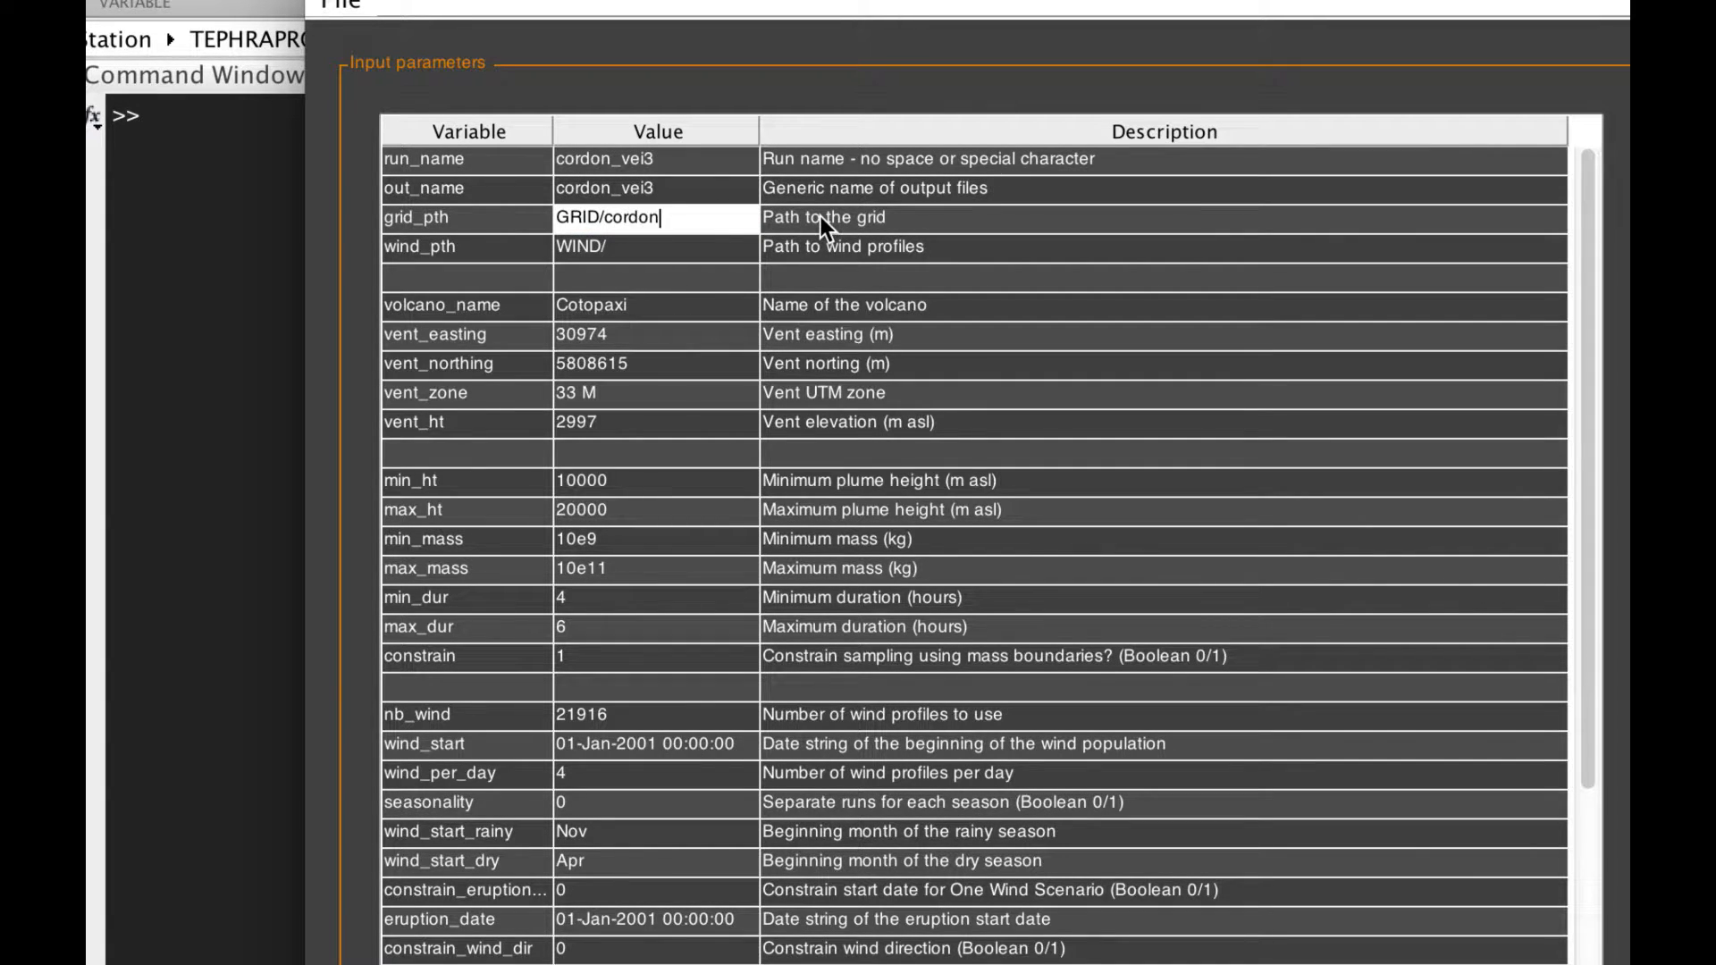
pyautogui.write('_2500/cordon')
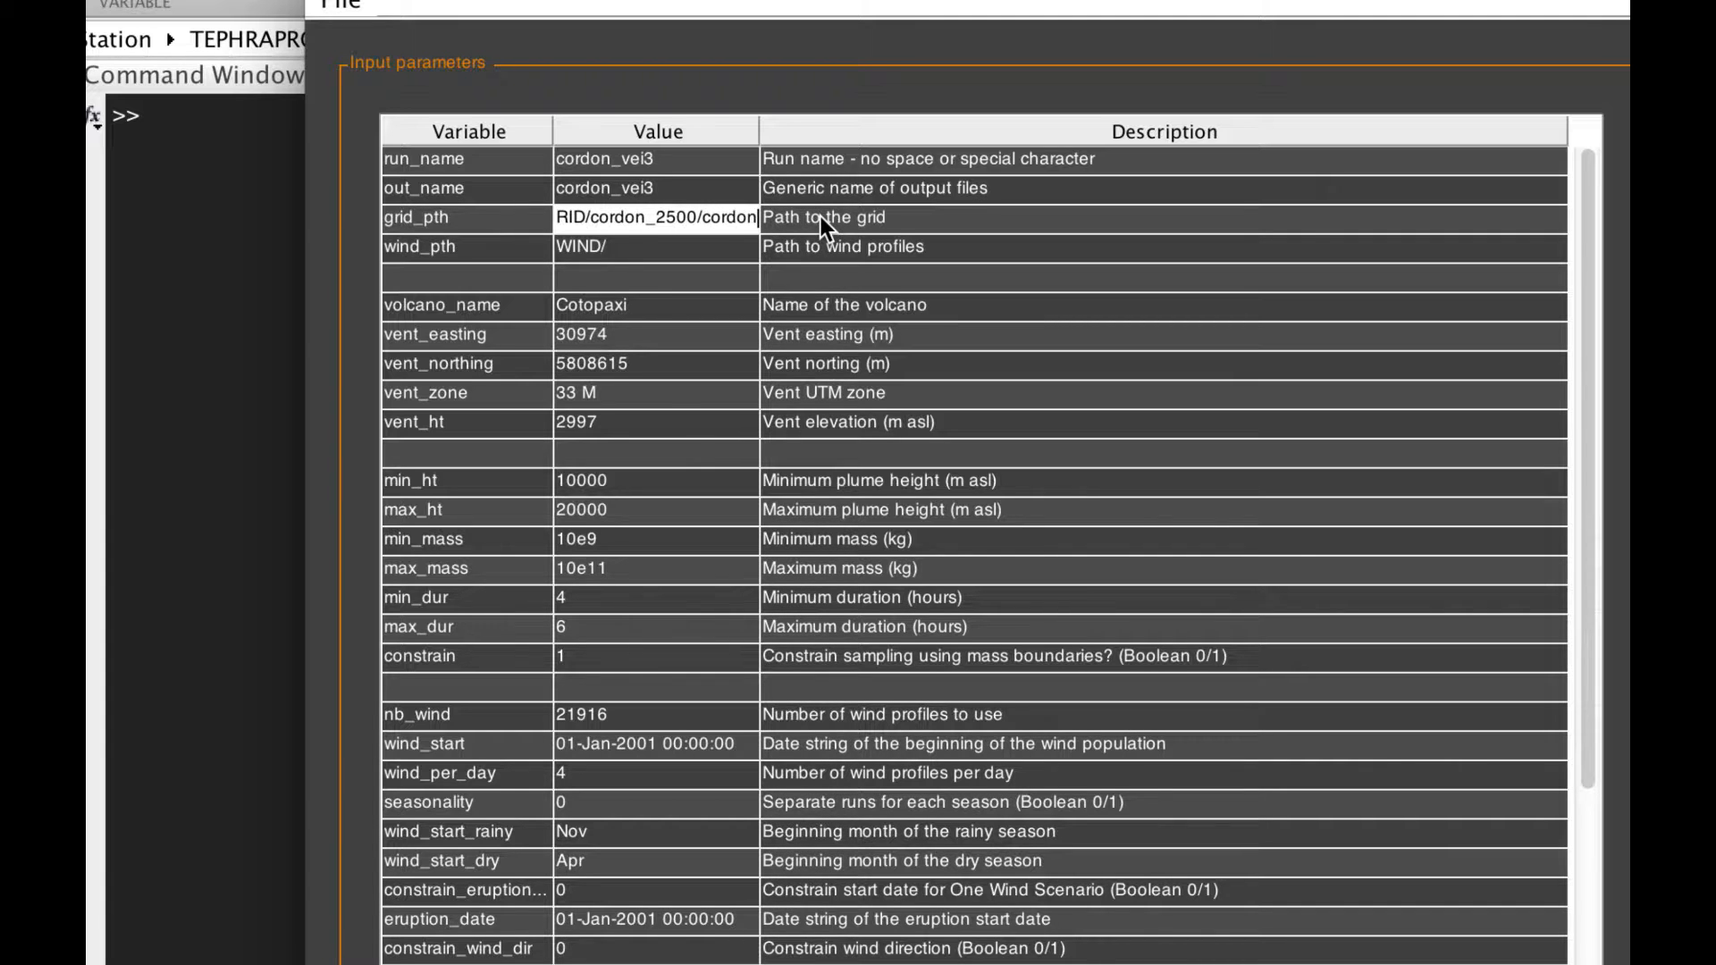
pyautogui.write('_2500')
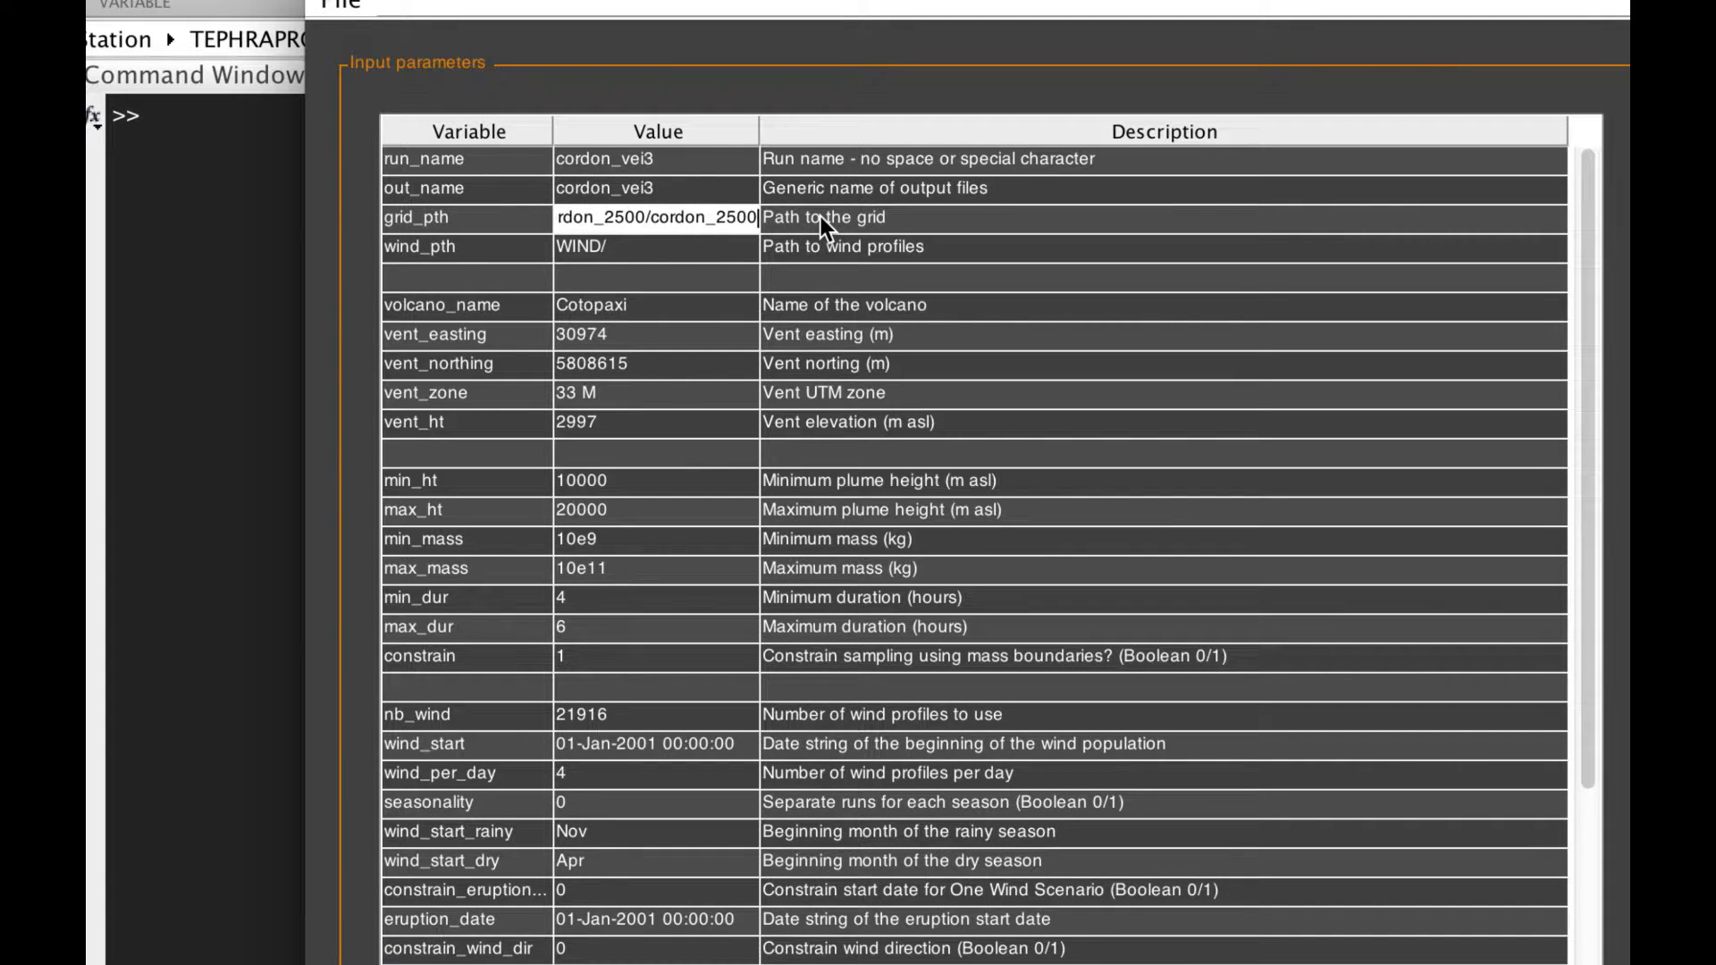
pyautogui.write('.utm')
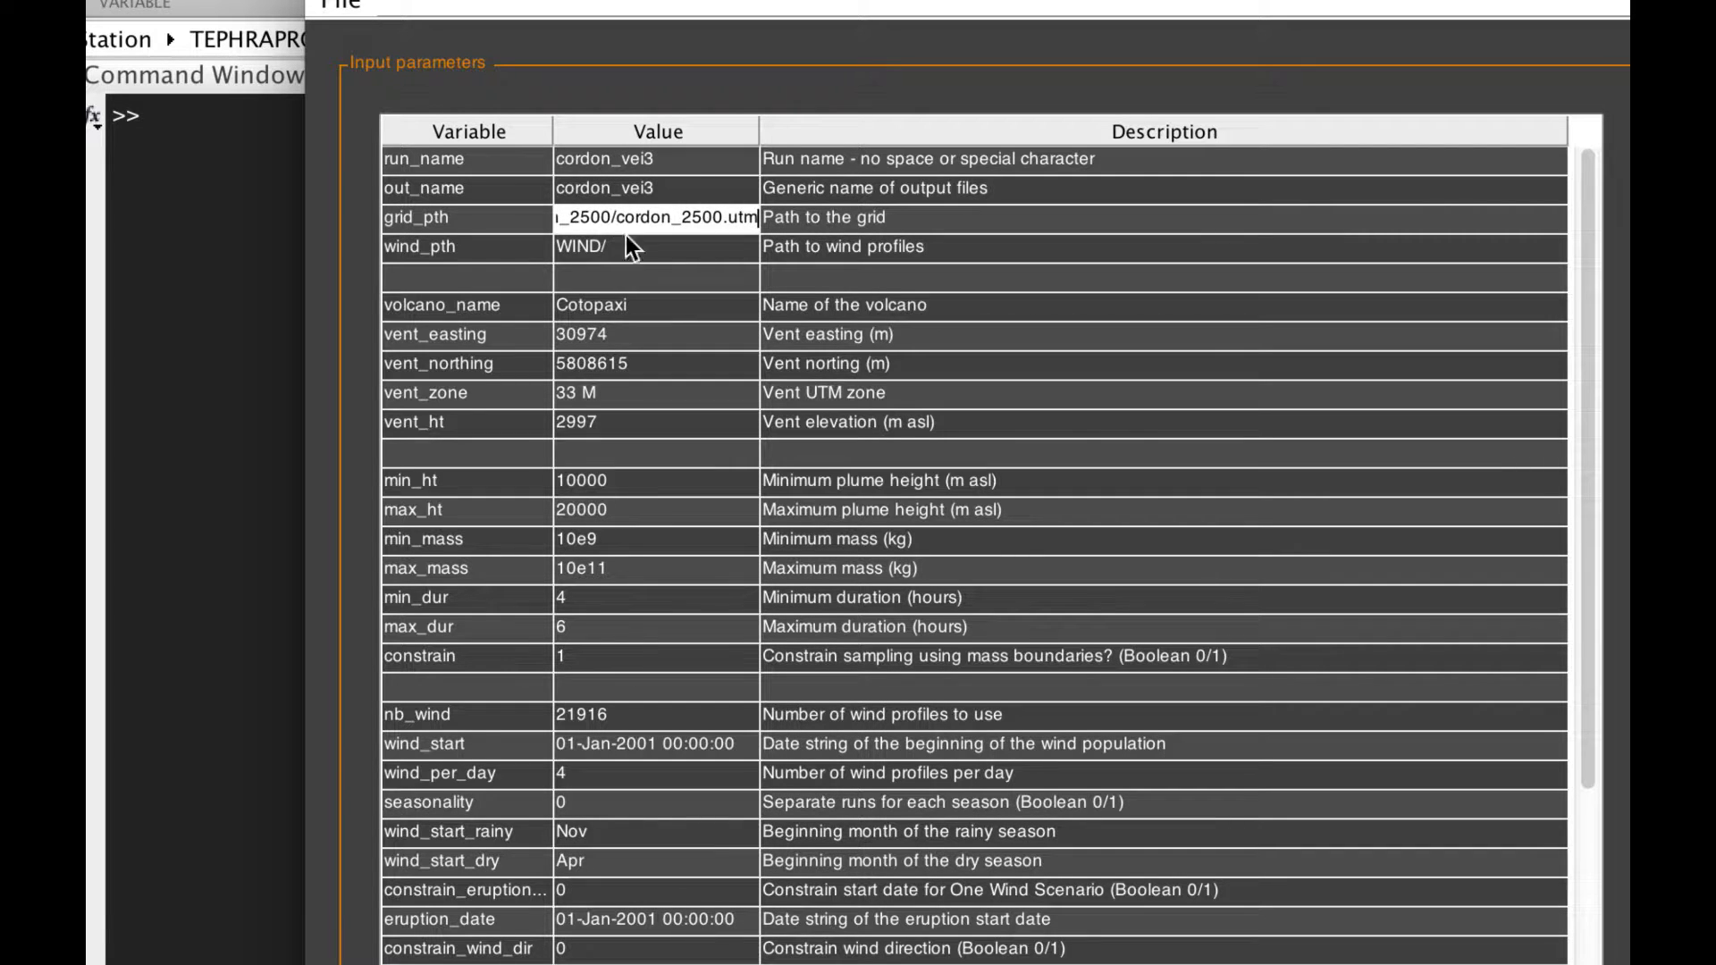
# Step: Look up the cordon_0110 folder under WIND in Finder and set the wind profile path to WIND/cordon_0110/txt_output_files/, widening the Value column
pyautogui.doubleClick(626, 239)
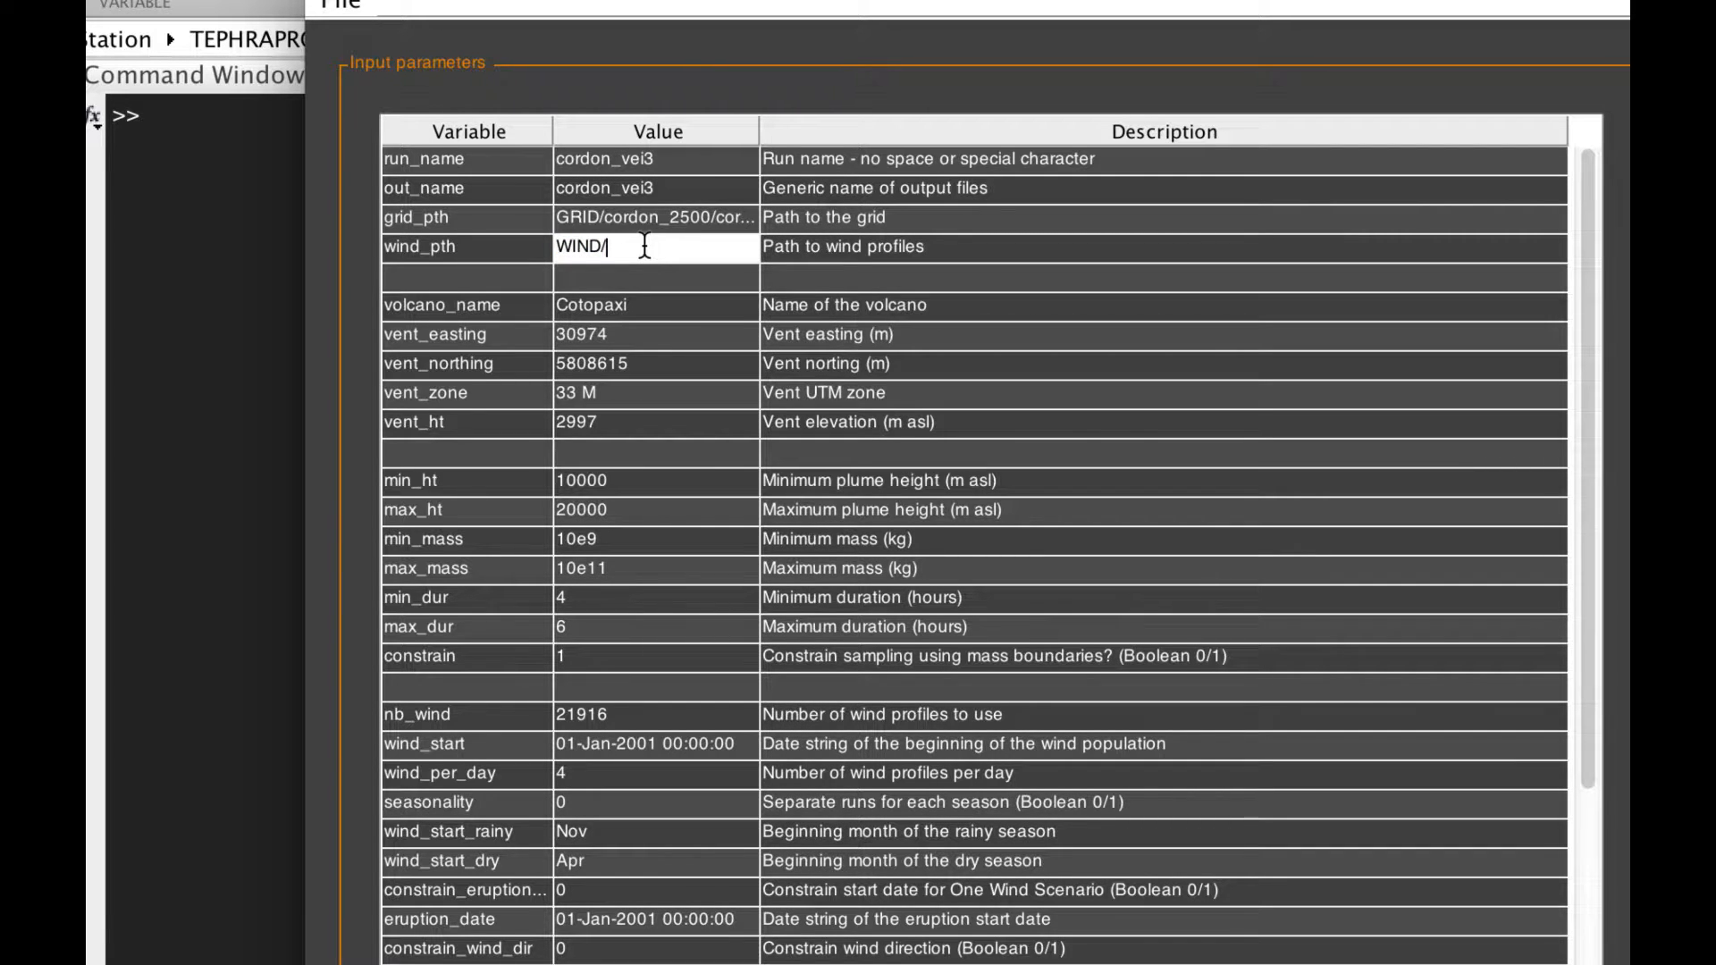
pyautogui.press('super+Tab')
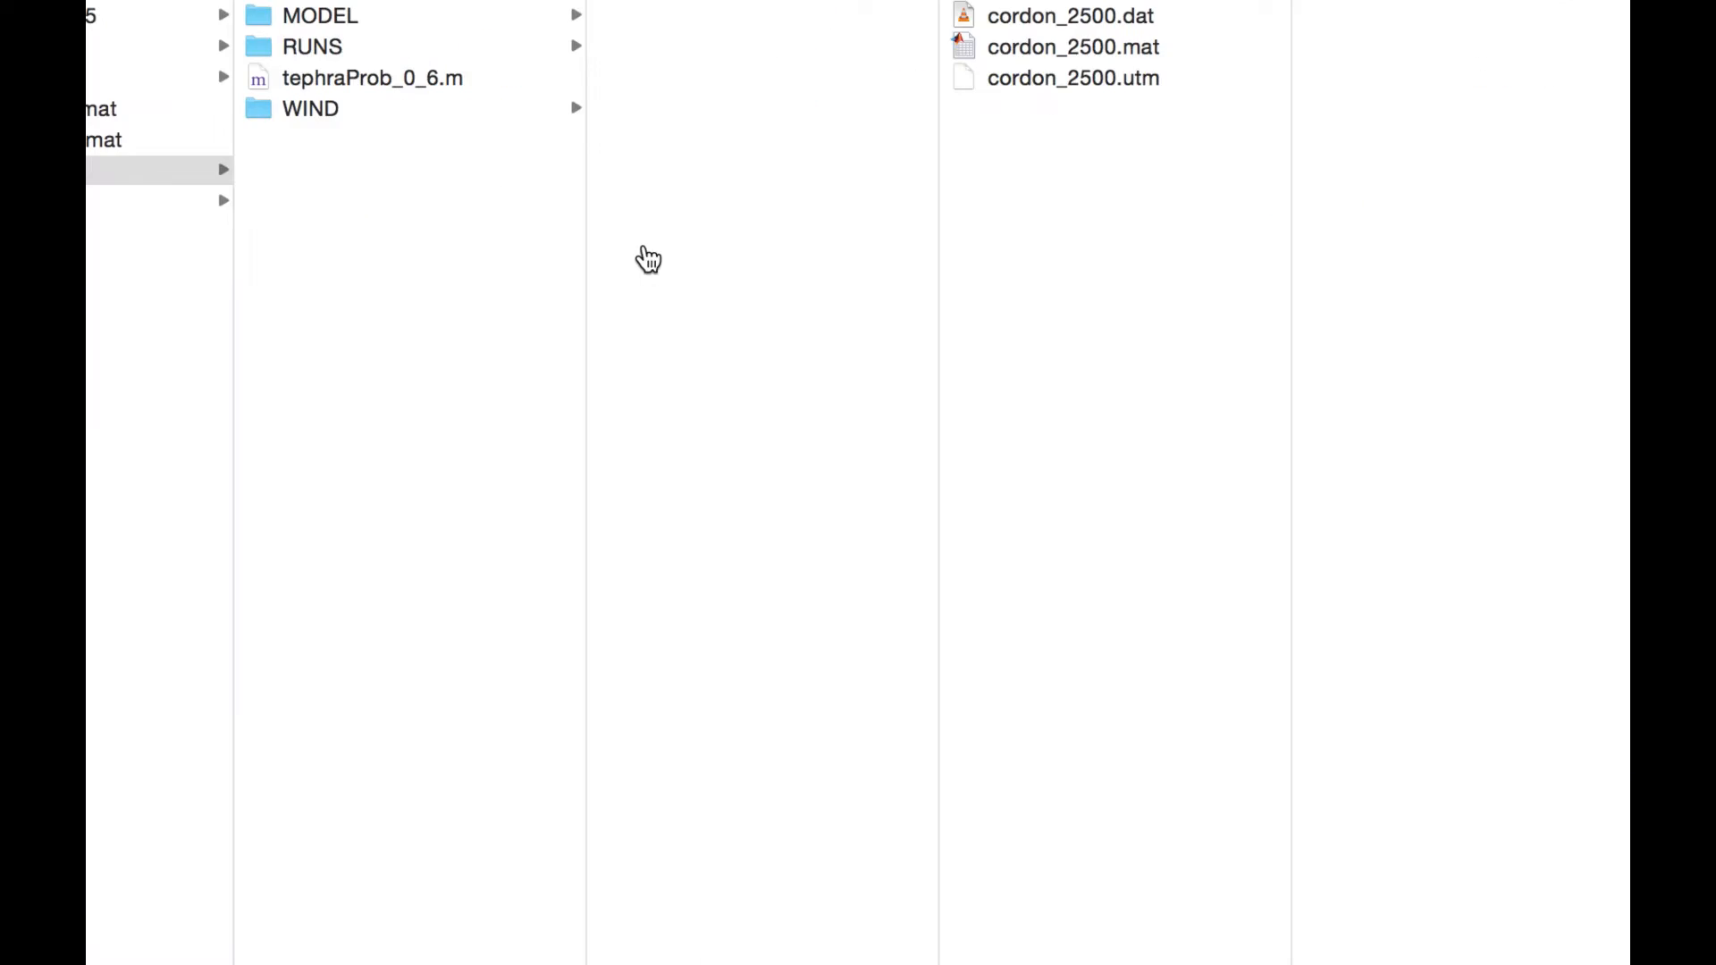
pyautogui.click(498, 168)
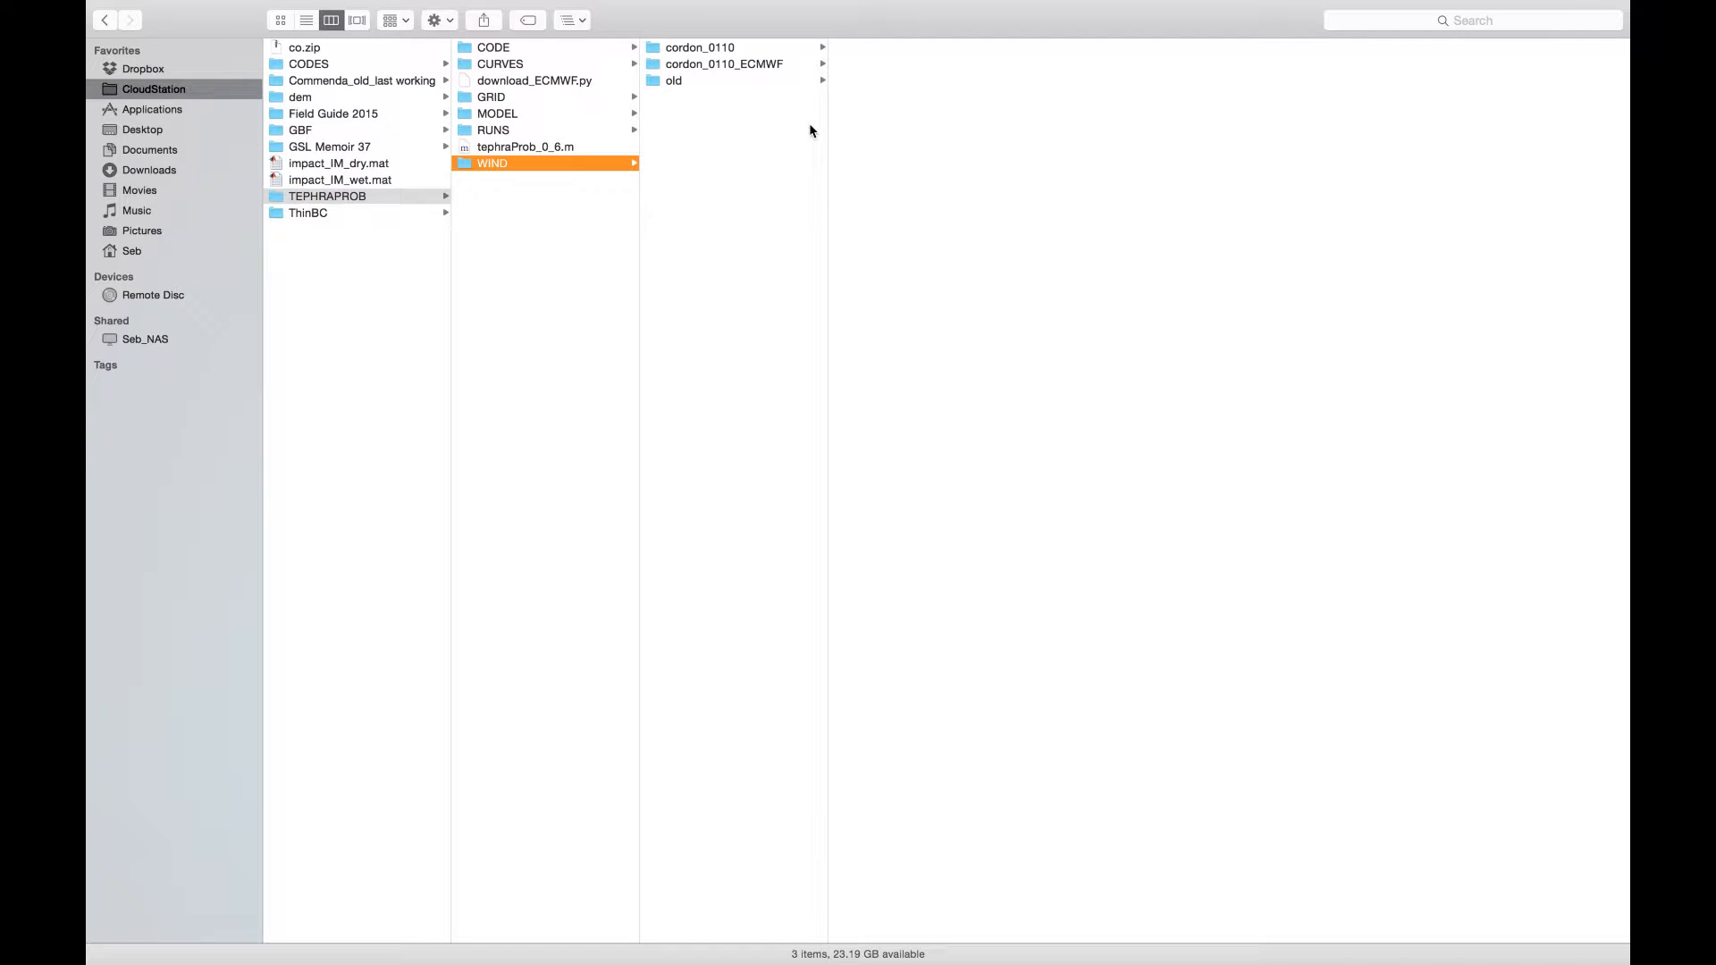
pyautogui.click(738, 59)
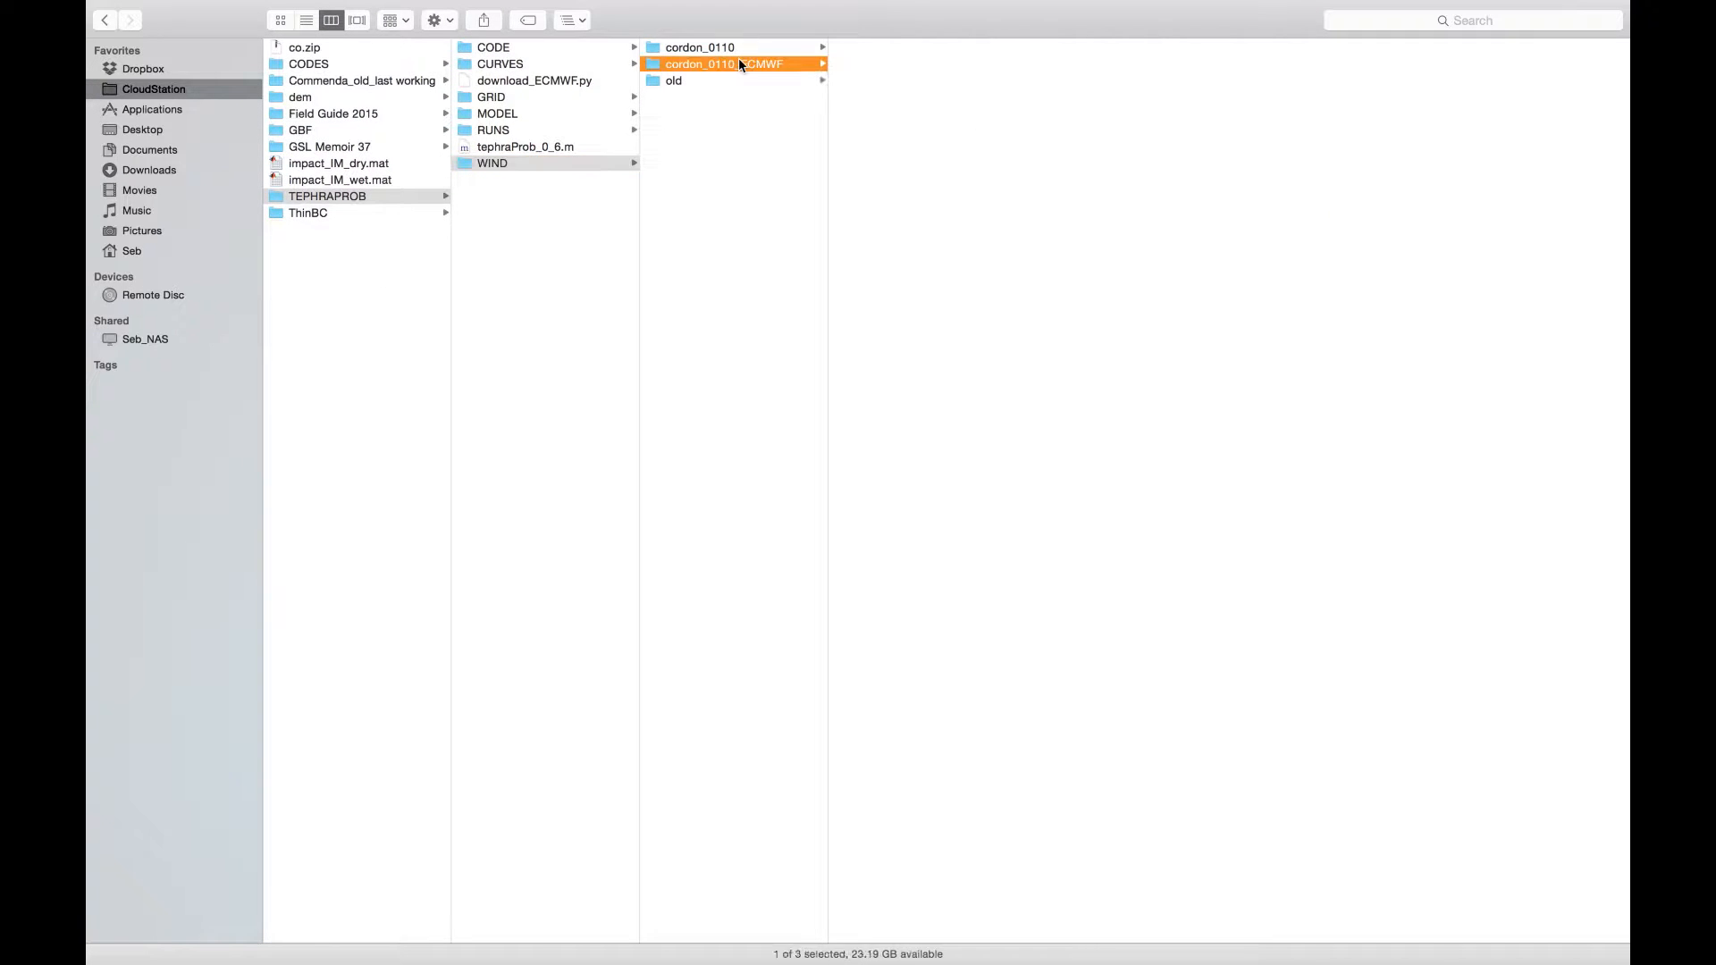
pyautogui.click(737, 47)
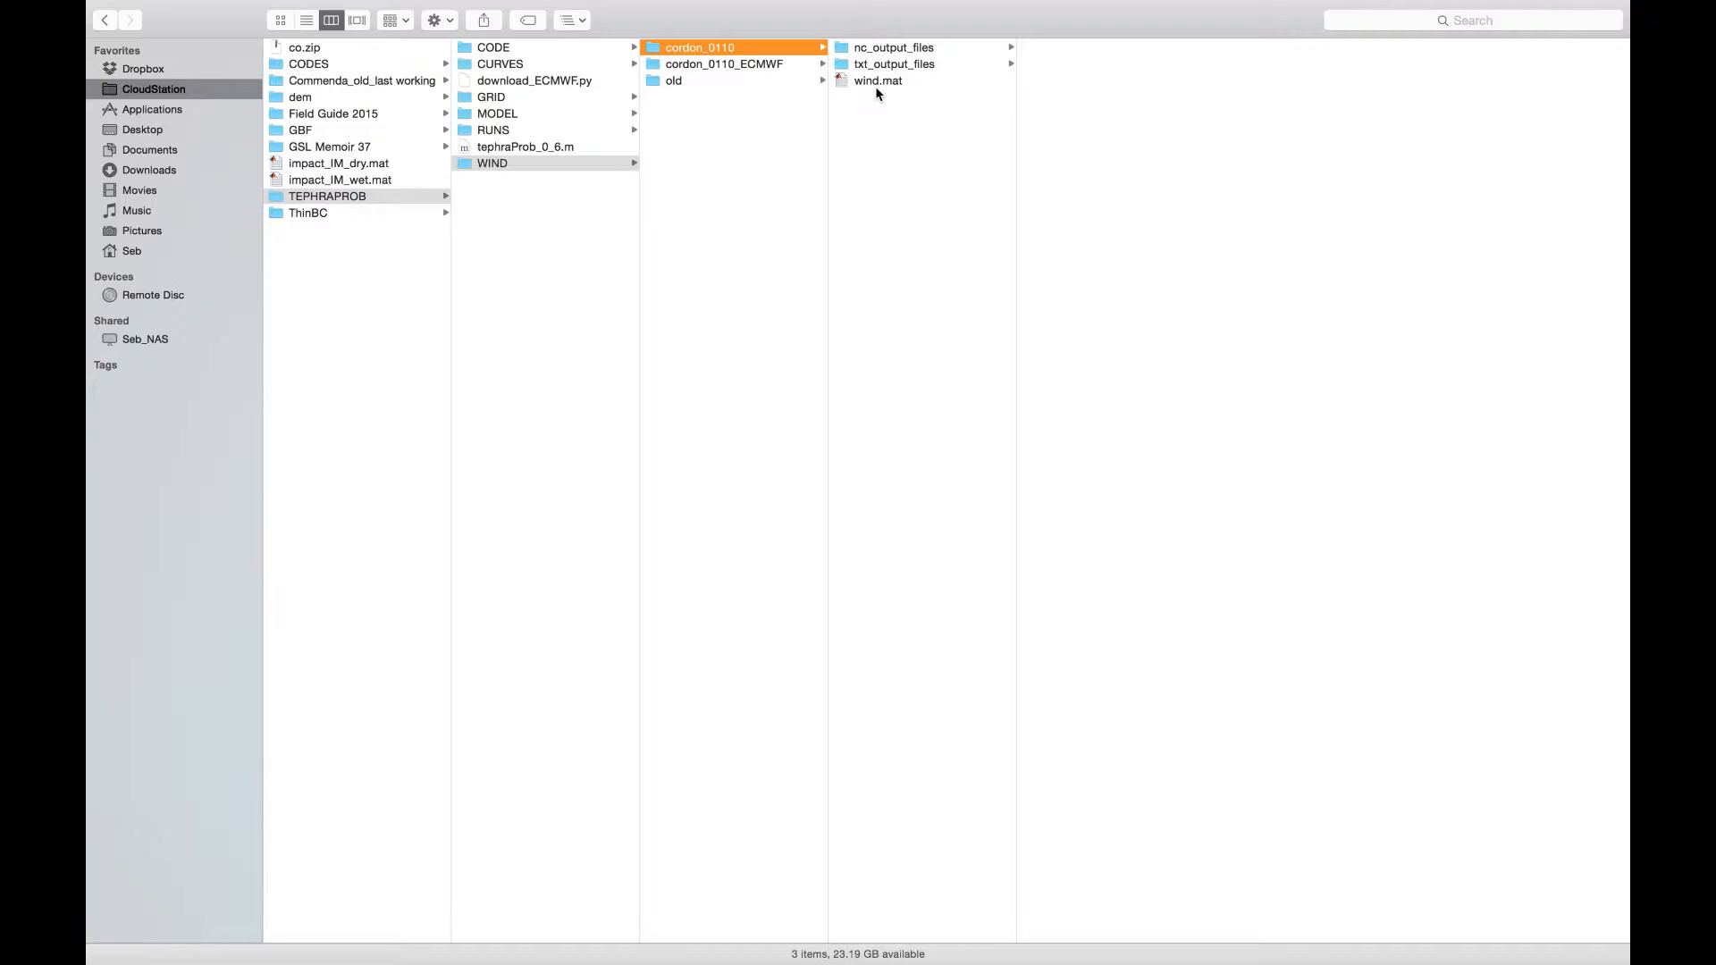
pyautogui.hotkey('ctrl', 'Left')
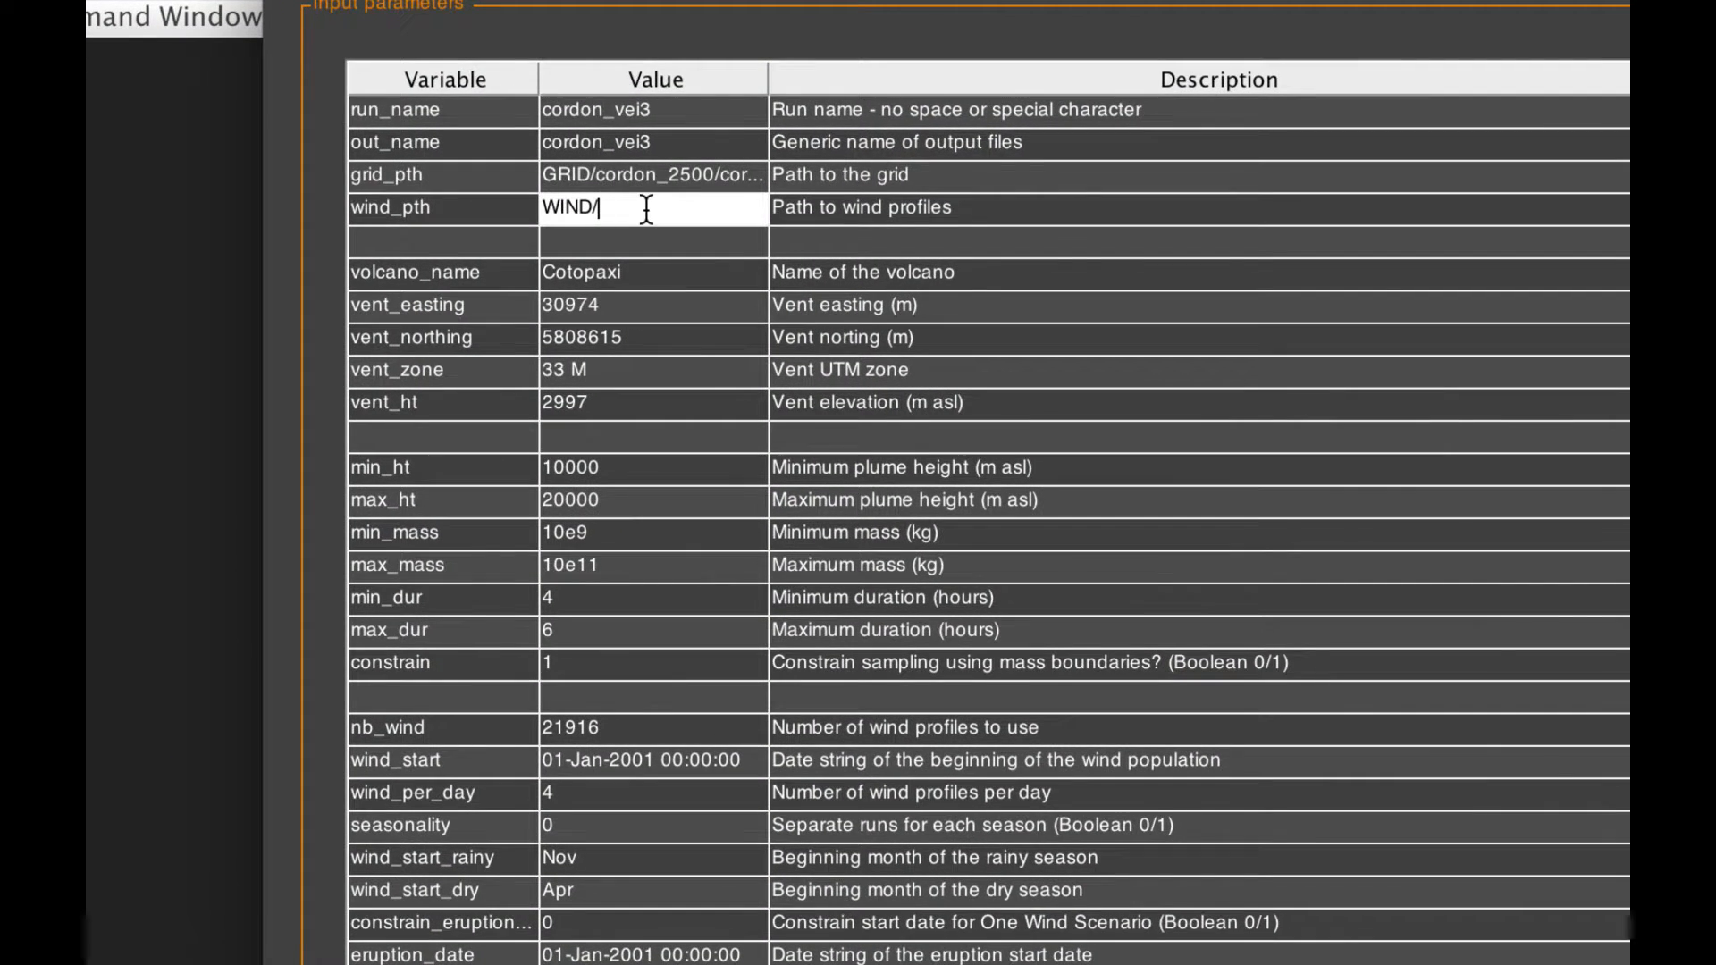
pyautogui.write('cordon_0110')
pyautogui.moveTo(768, 79); pyautogui.dragTo(956, 78)
pyautogui.doubleClick(722, 204)
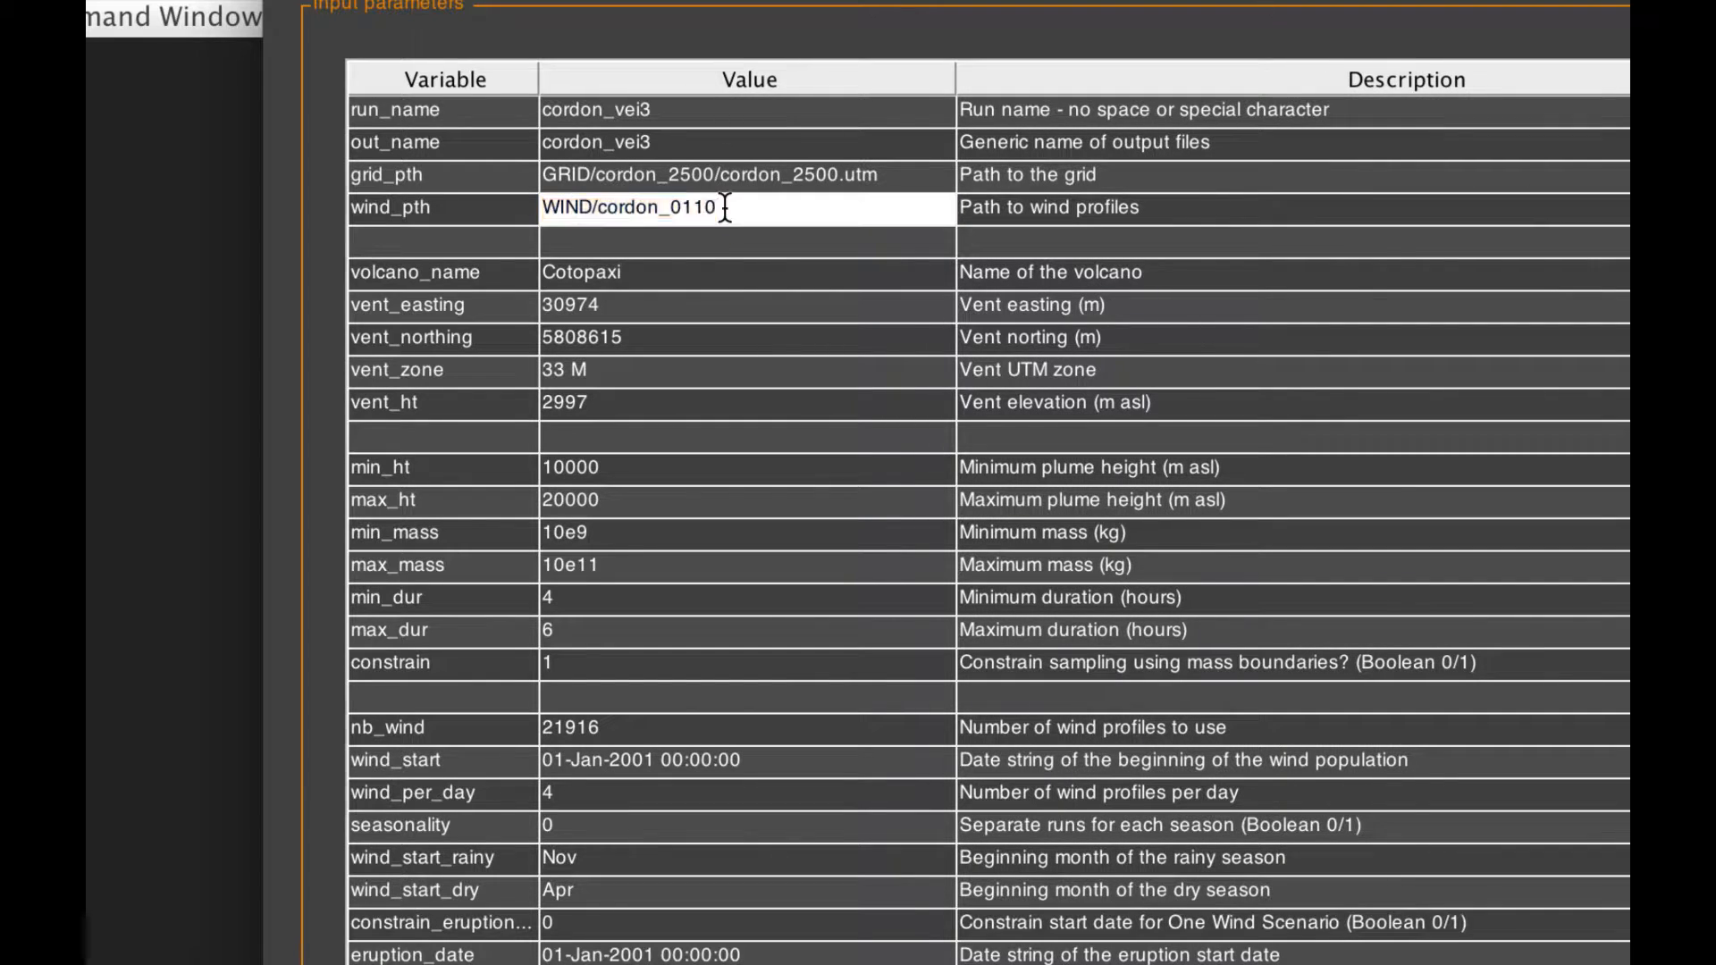
pyautogui.click(728, 208)
pyautogui.write('/')
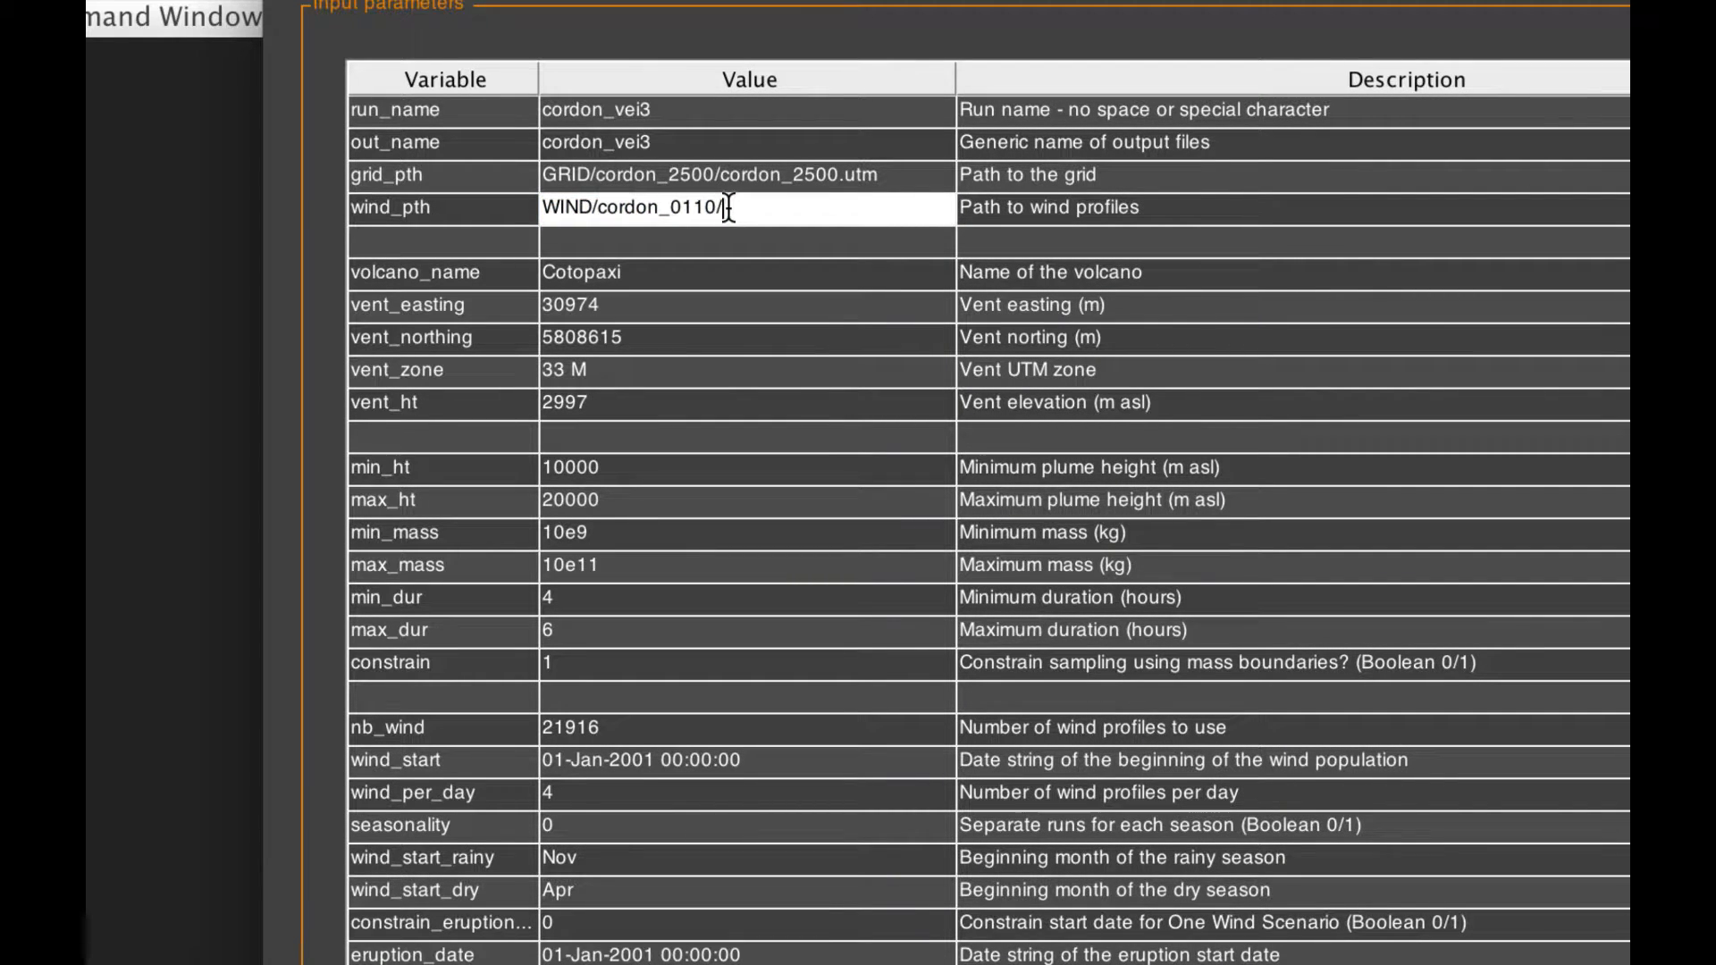
pyautogui.write('txt_output_files/')
# Step: Set the volcano name to Cordon and the vent coordinates to easting 740620 and northing 5509271
pyautogui.doubleClick(742, 268)
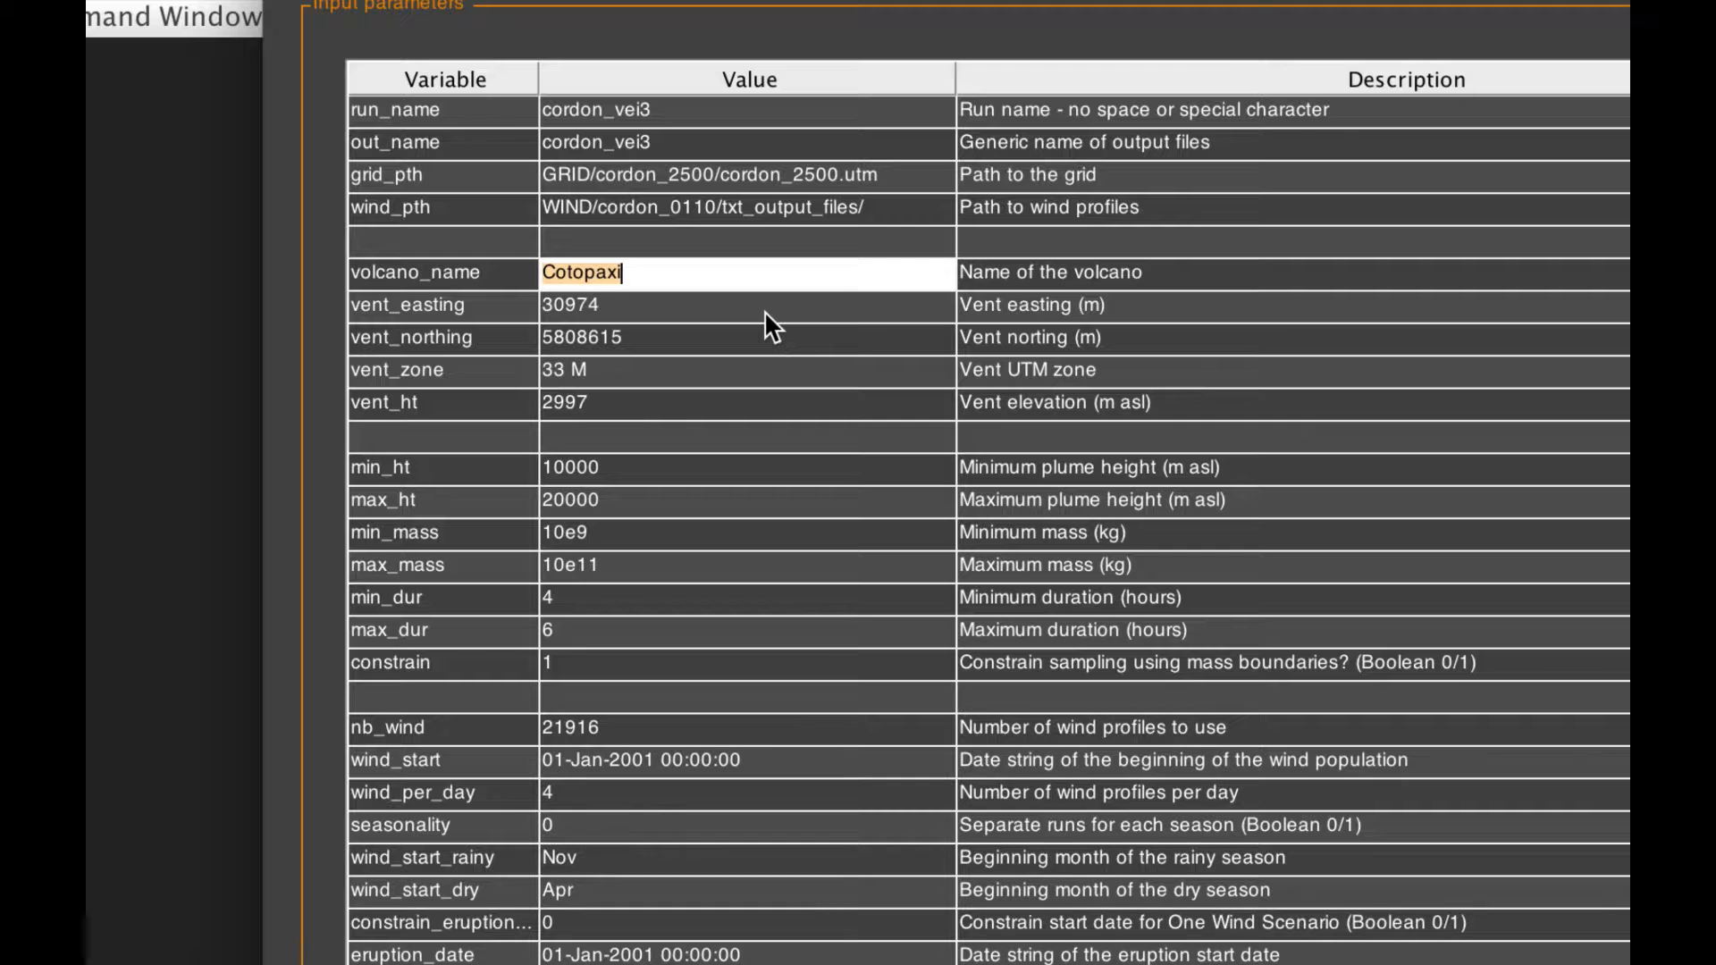
pyautogui.write('Cotopaxi')
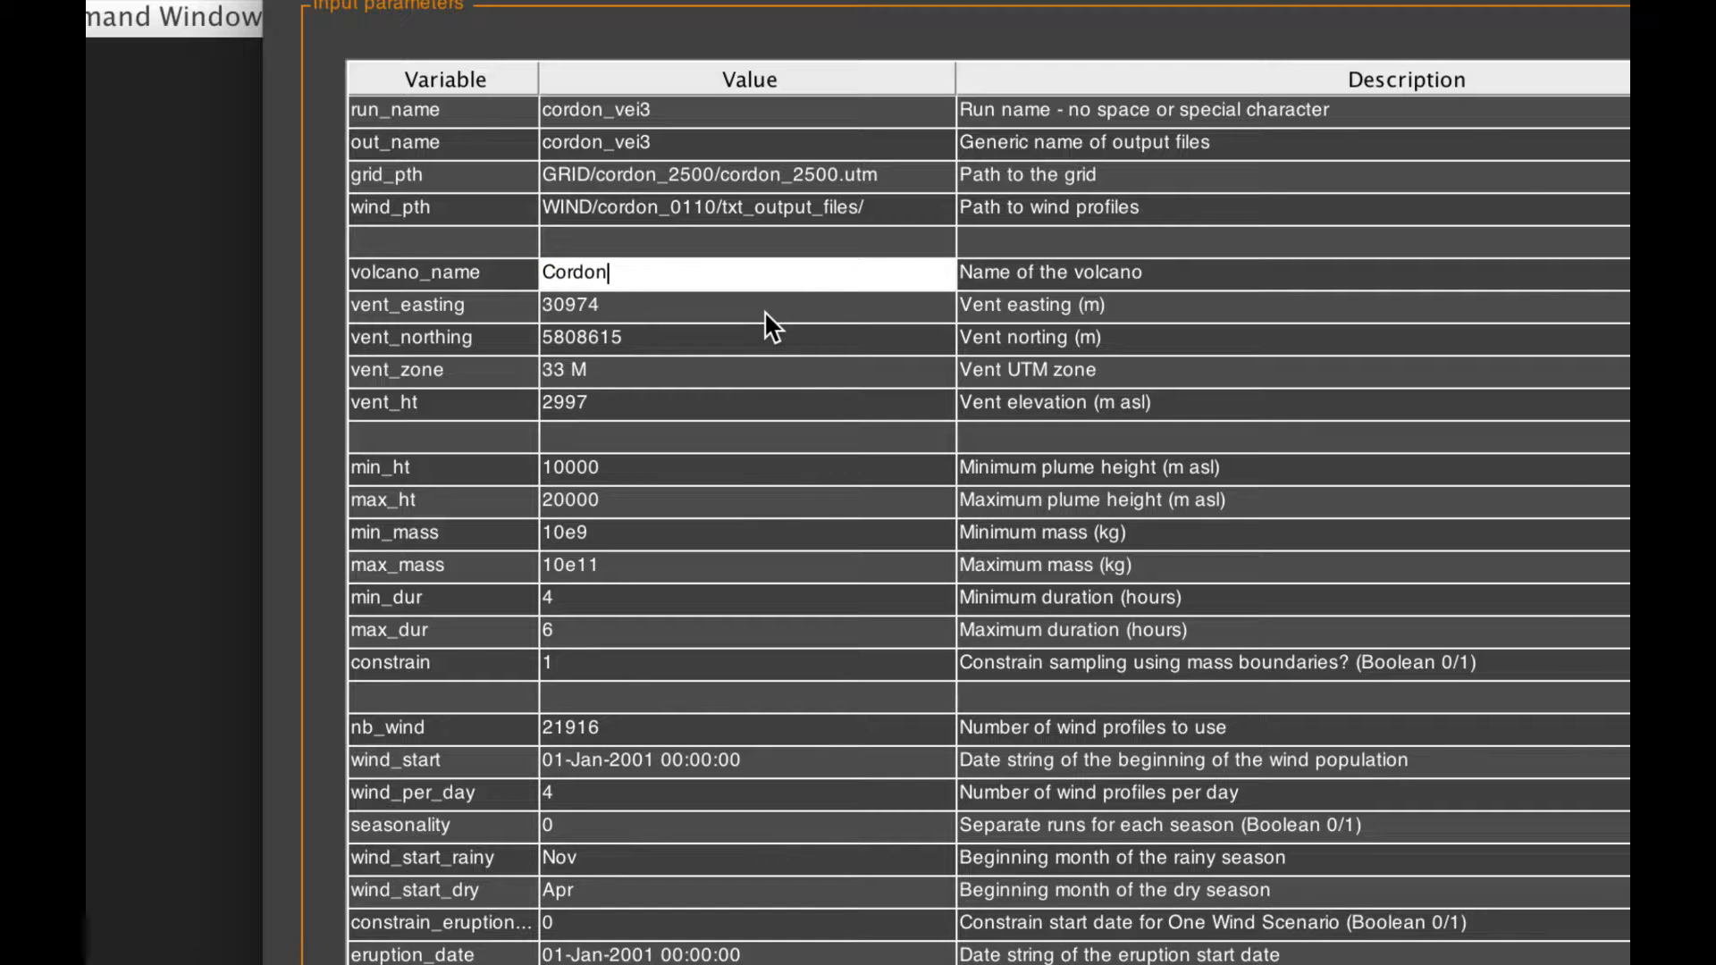
pyautogui.doubleClick(766, 308)
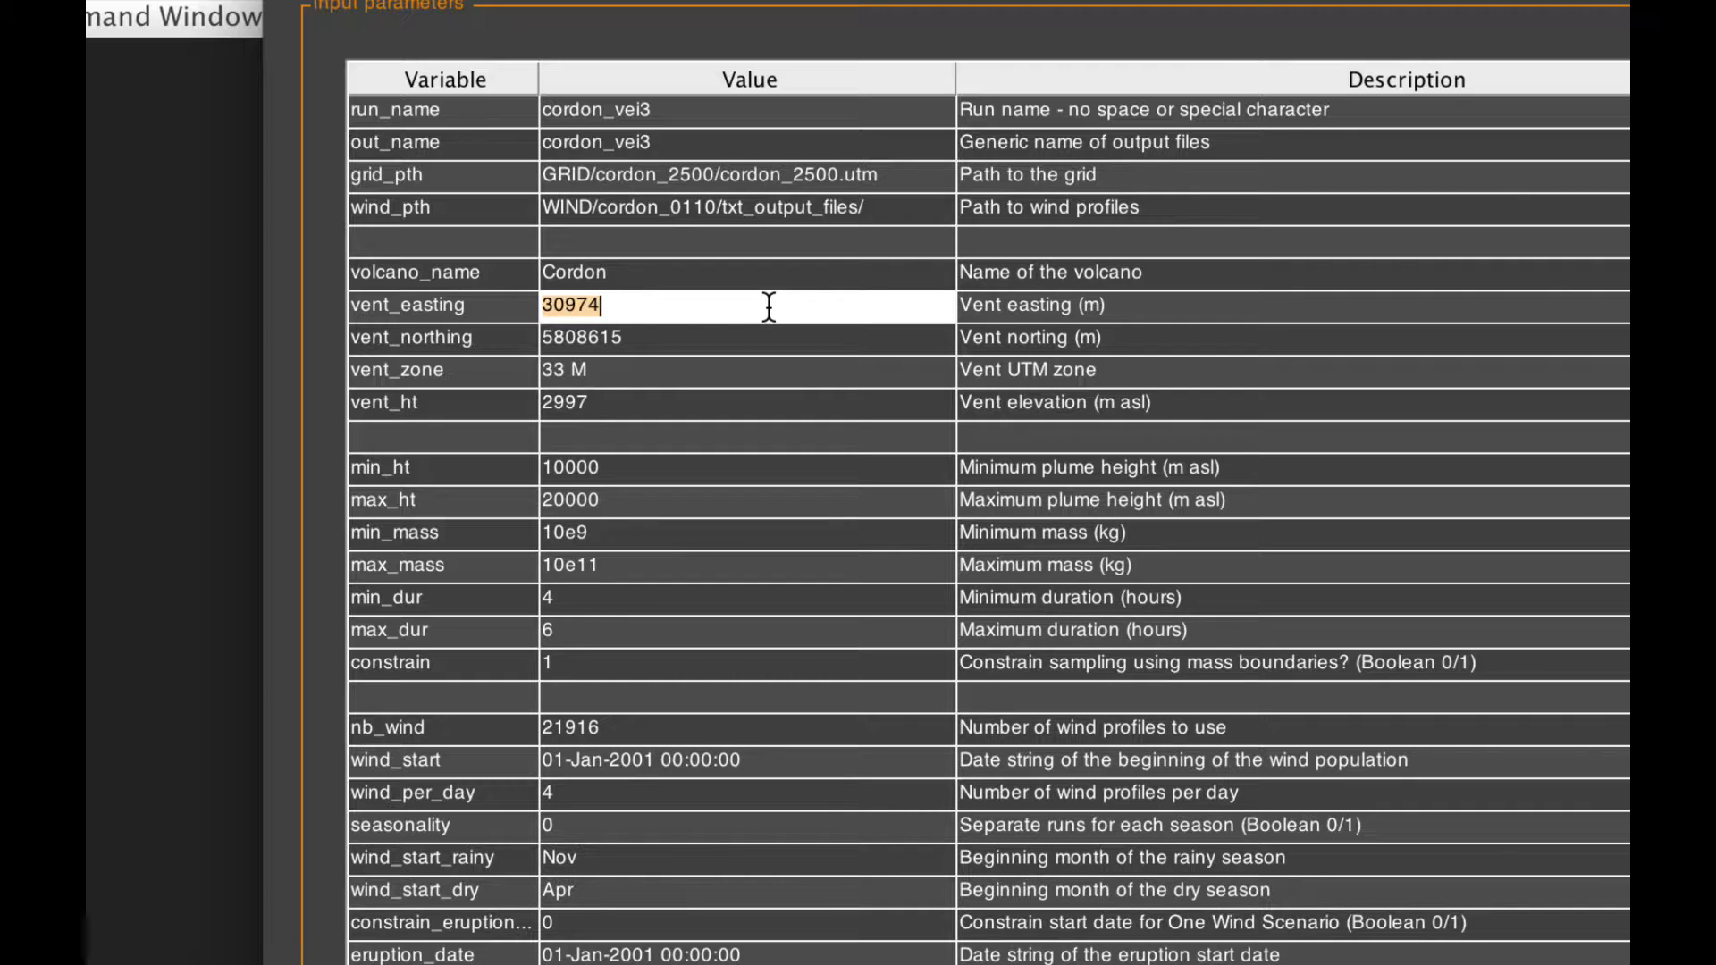
pyautogui.write('740620')
pyautogui.click(691, 337)
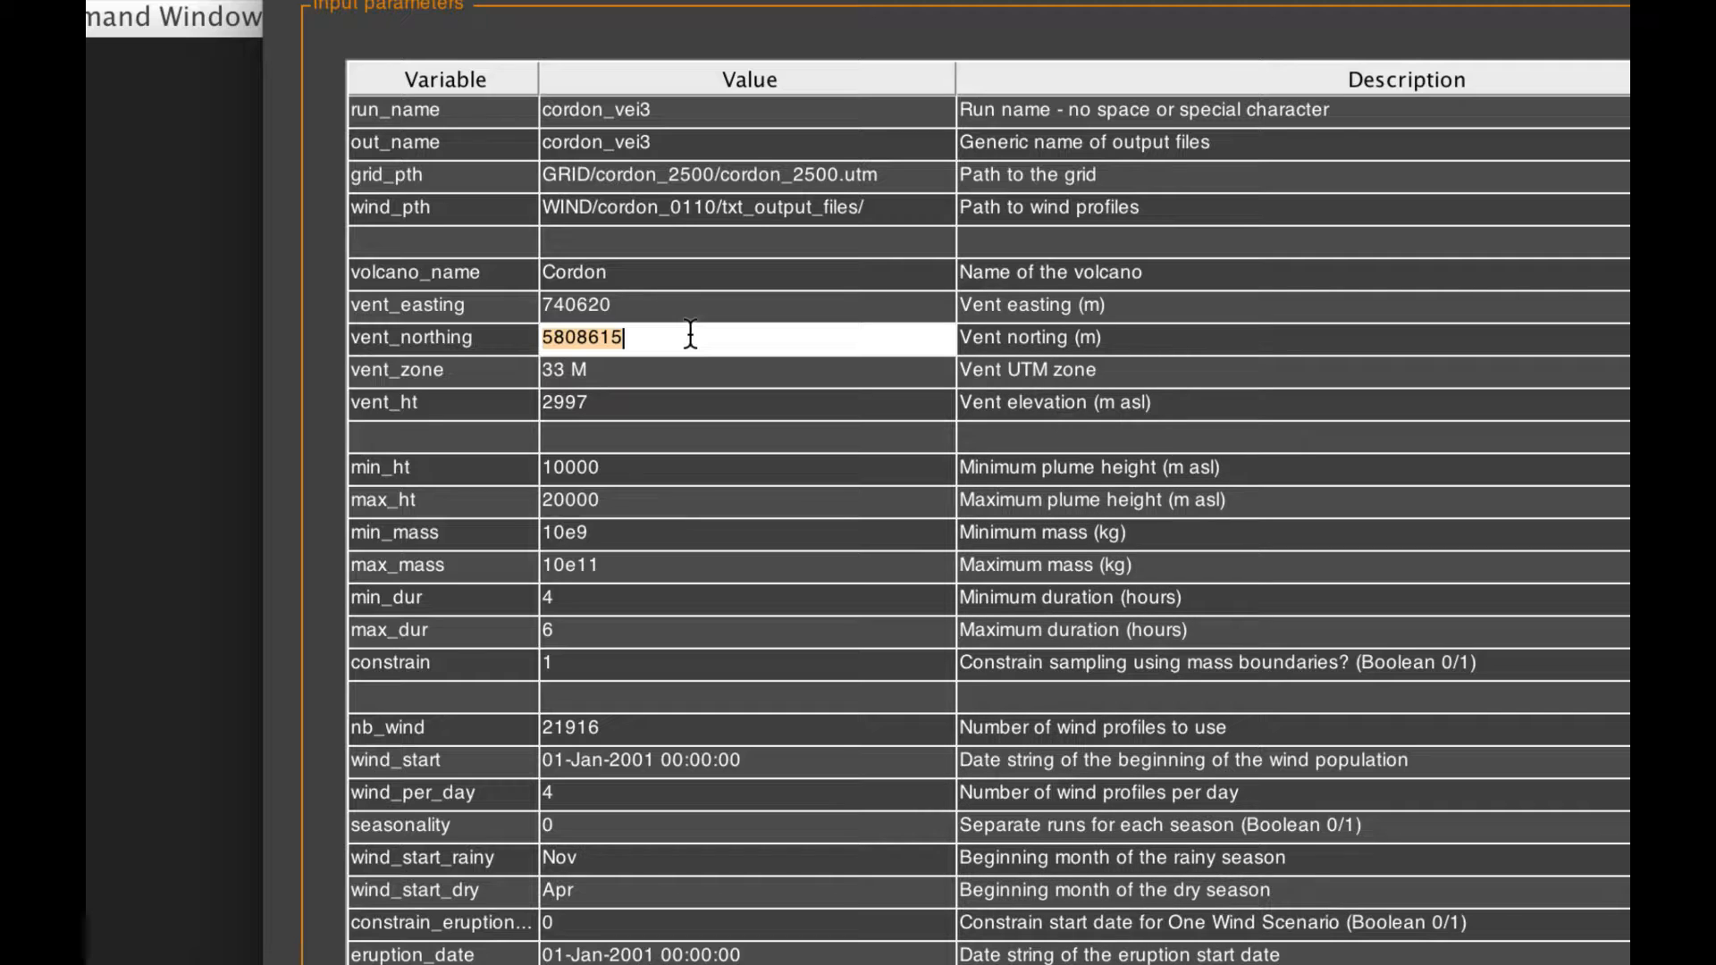
pyautogui.write('550')
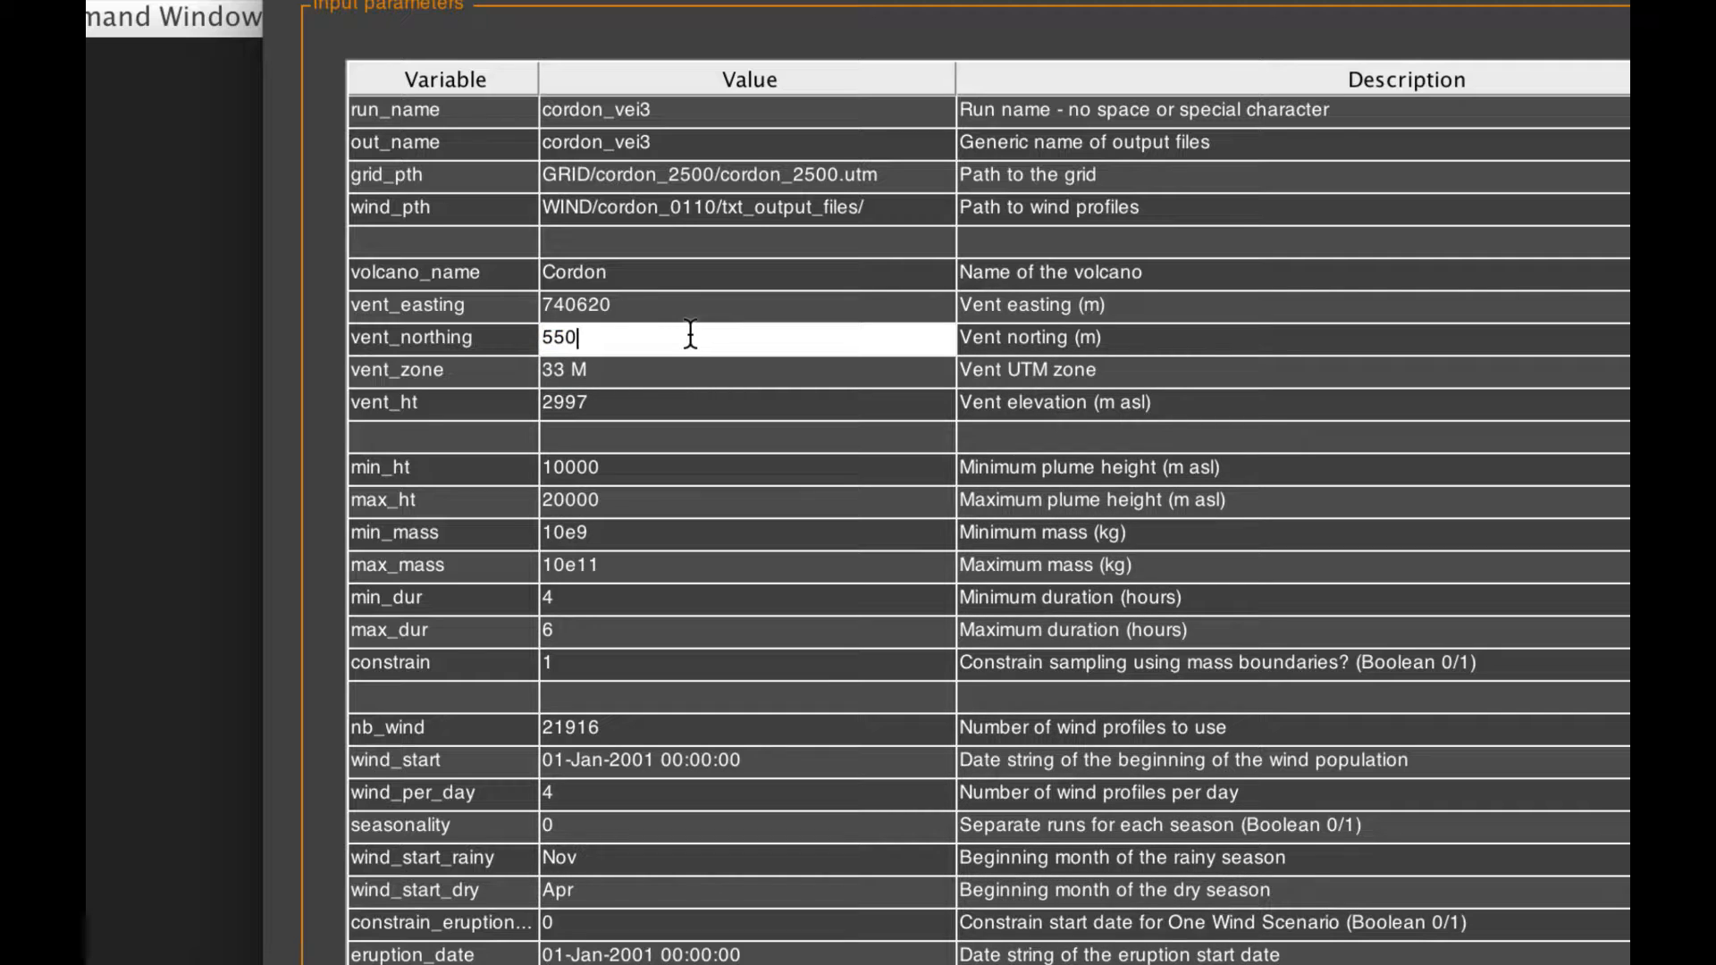
pyautogui.write('9271')
# Step: Set the vent UTM zone to -18 and the vent elevation to 1700 m asl
pyautogui.doubleClick(626, 368)
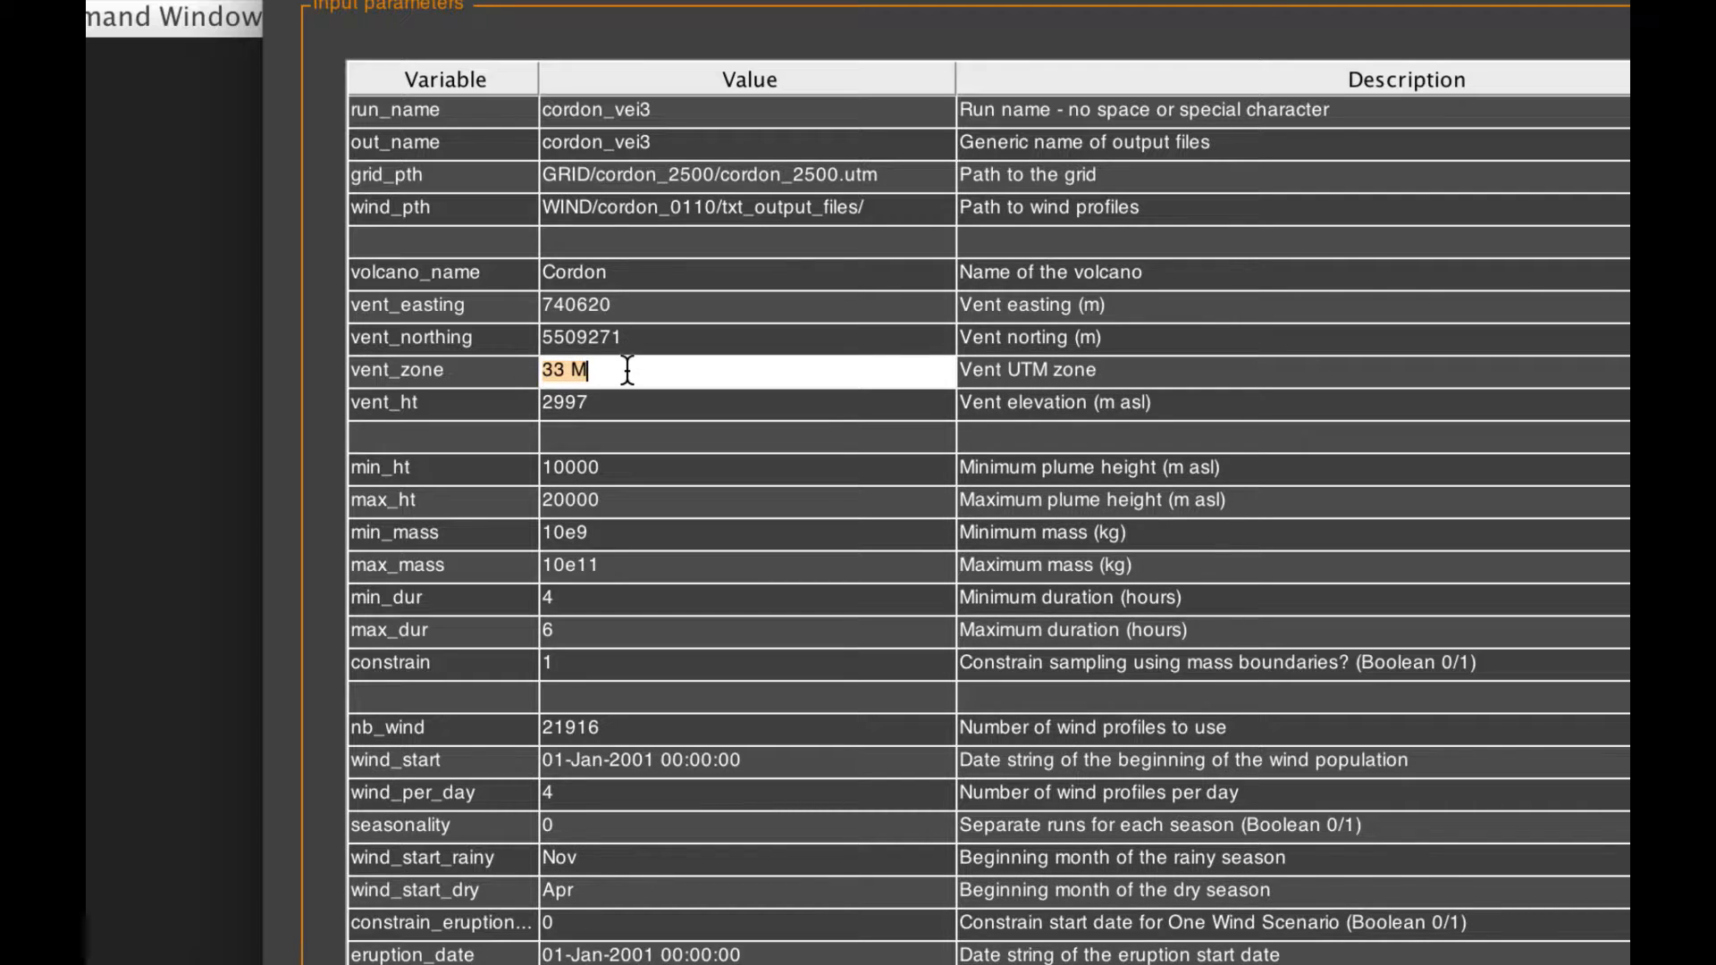
pyautogui.write('-18')
pyautogui.doubleClick(581, 404)
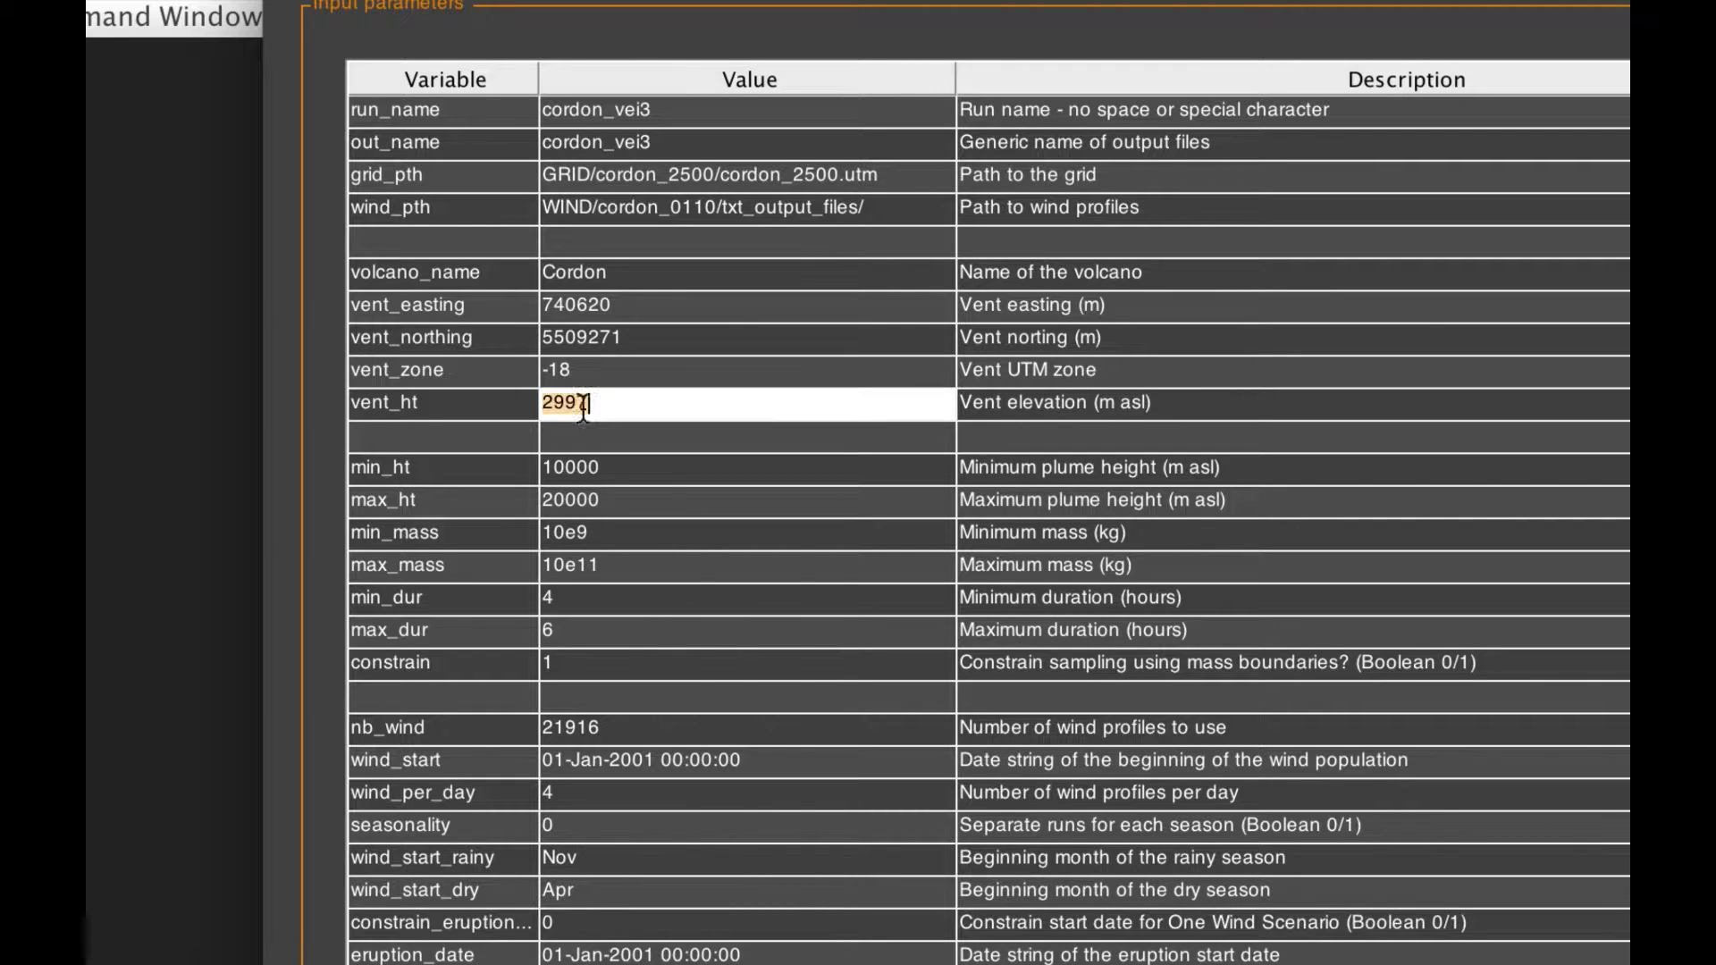
pyautogui.write('1700')
# Step: Set the minimum plume height to 6700 and the maximum plume height to 16700 m asl
pyautogui.doubleClick(653, 468)
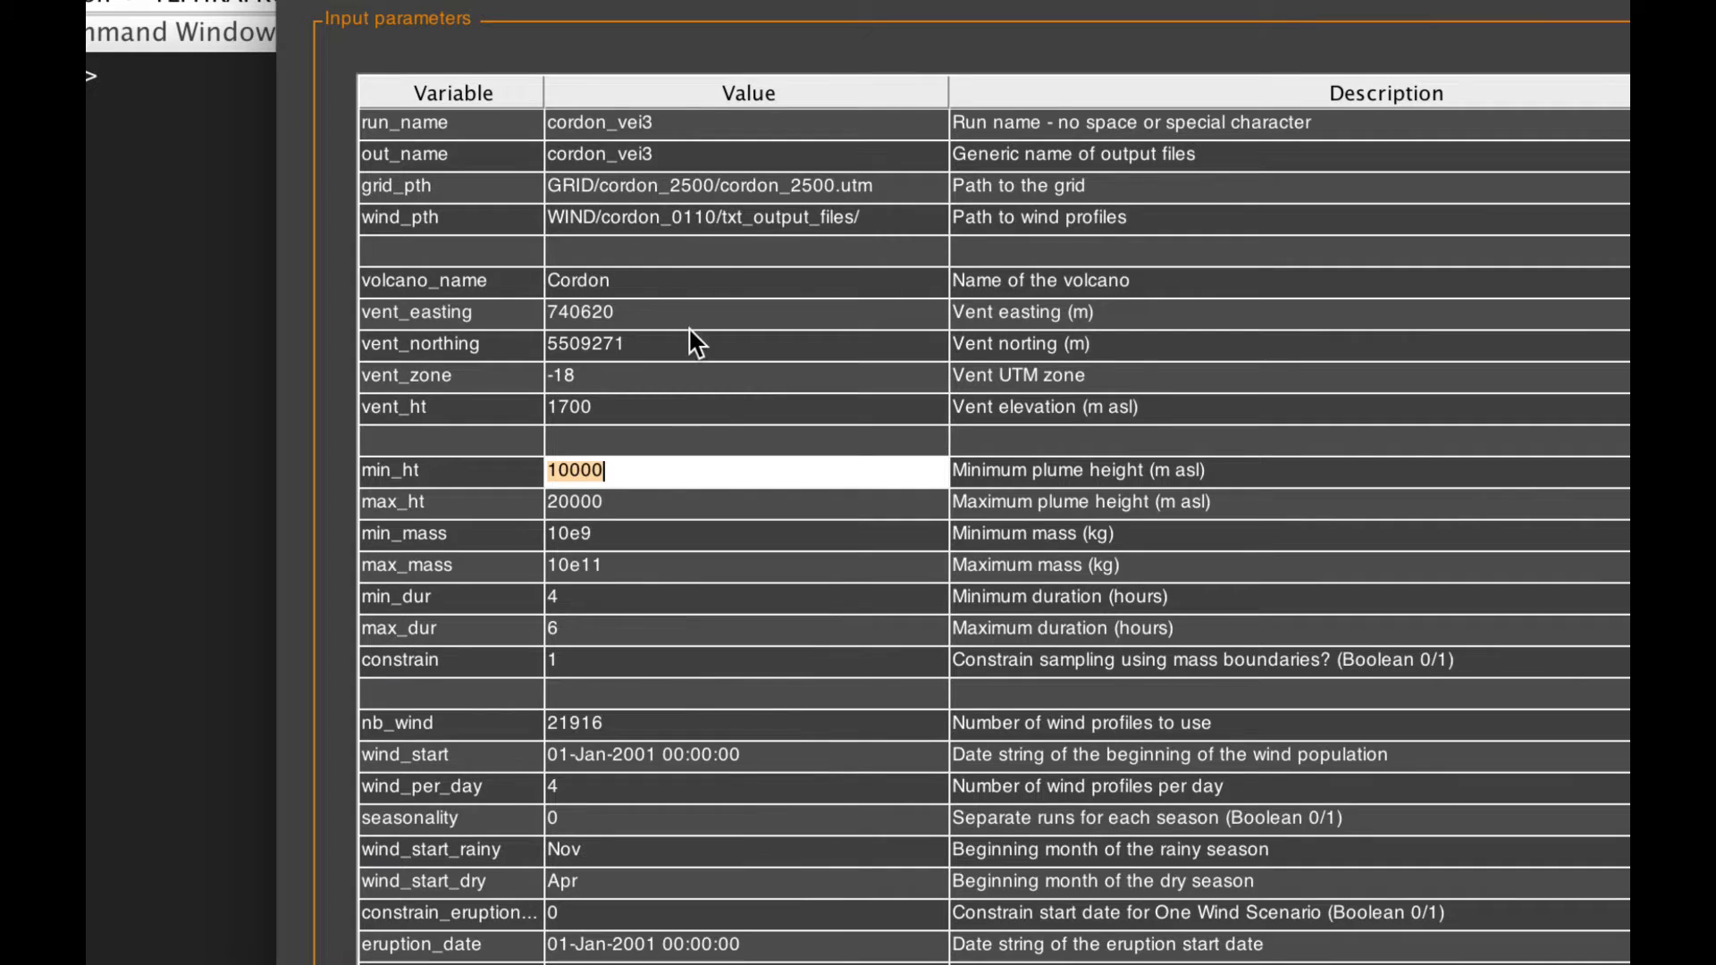
pyautogui.scroll(-4, 694, 345)
pyautogui.scroll(2, 694, 345)
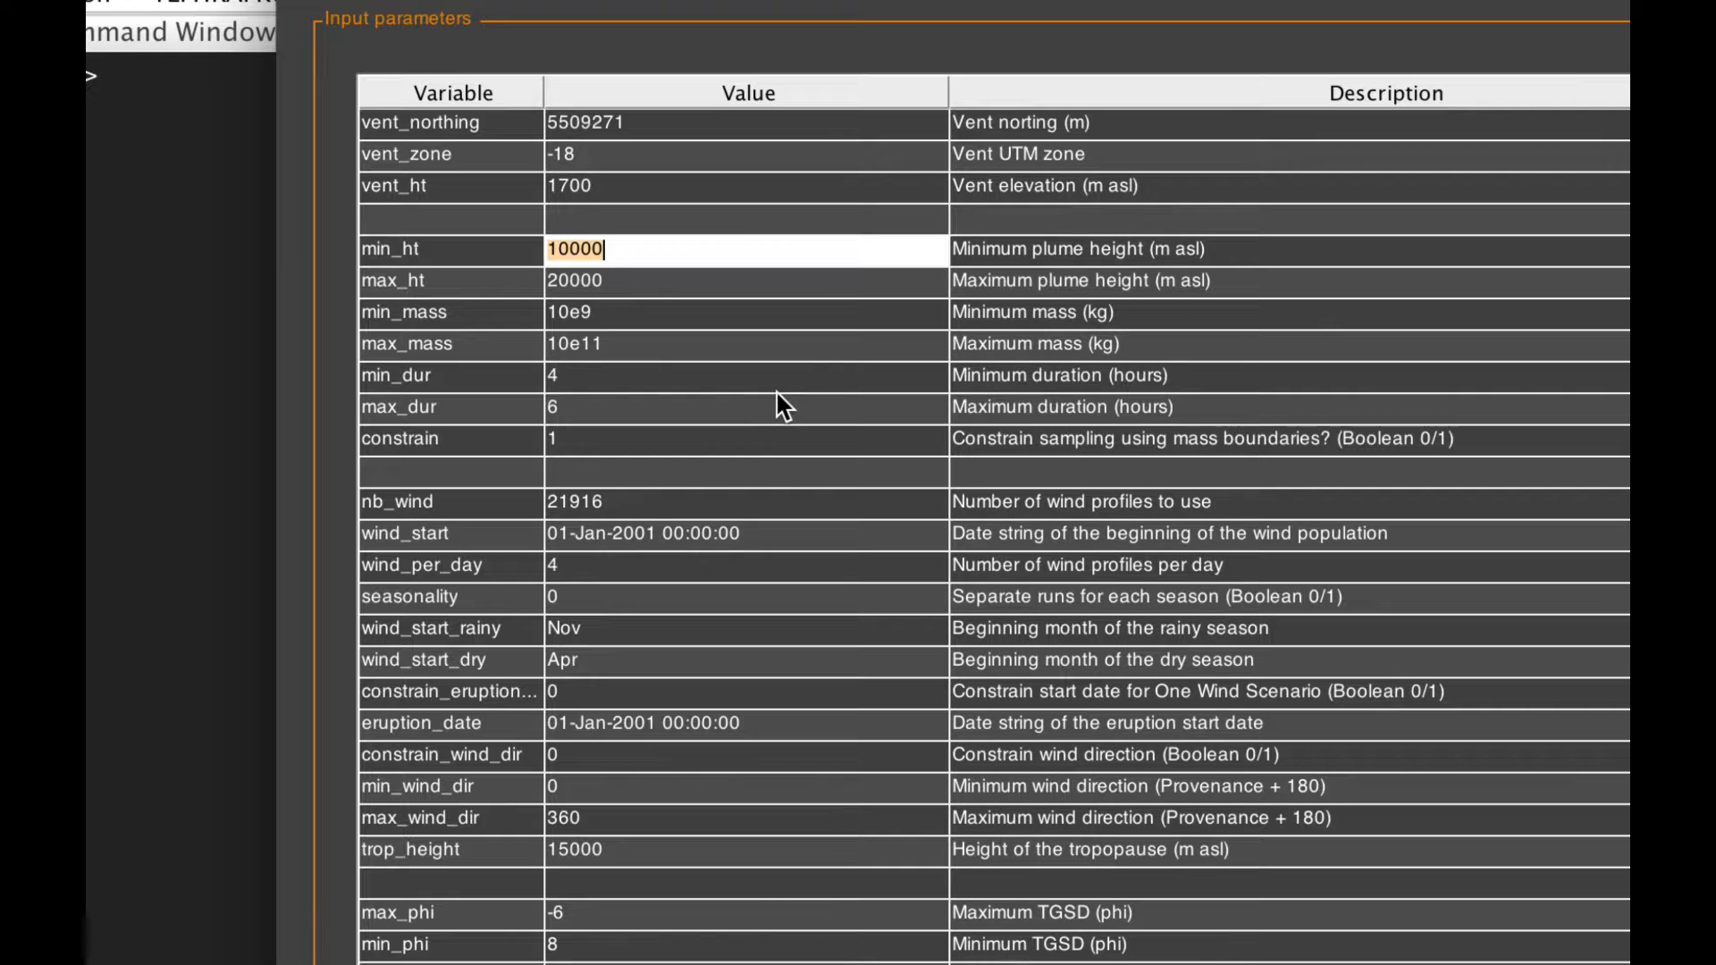
pyautogui.write('6700')
pyautogui.click(610, 195)
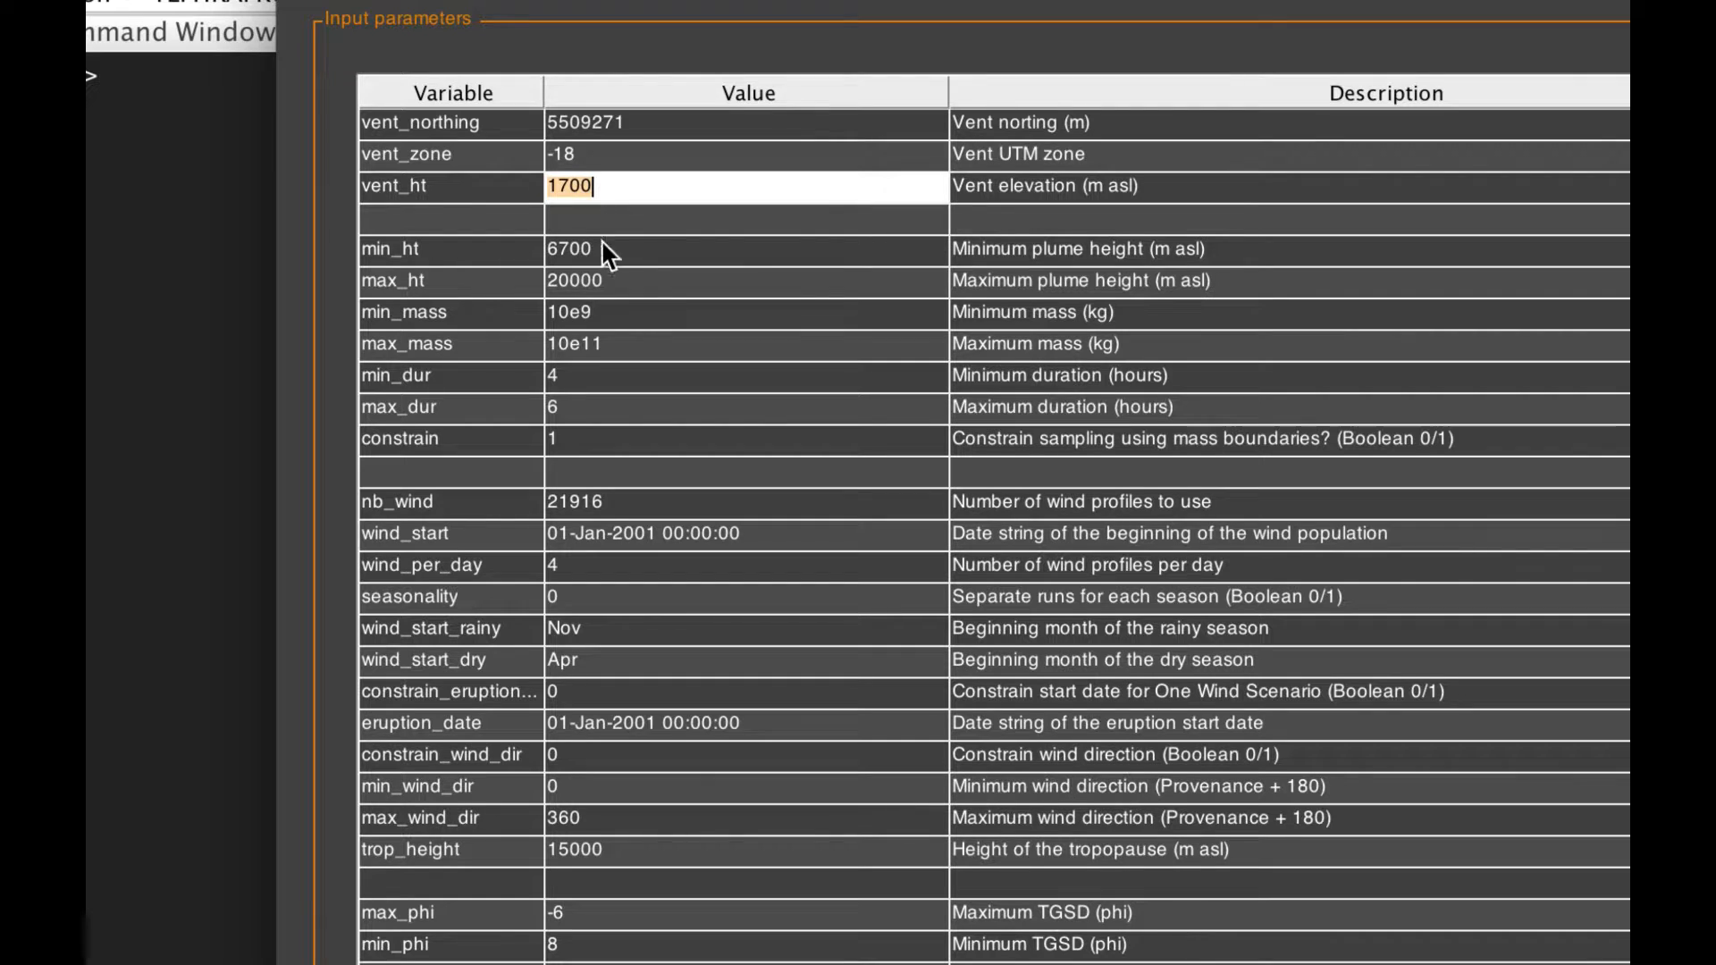
pyautogui.click(603, 280)
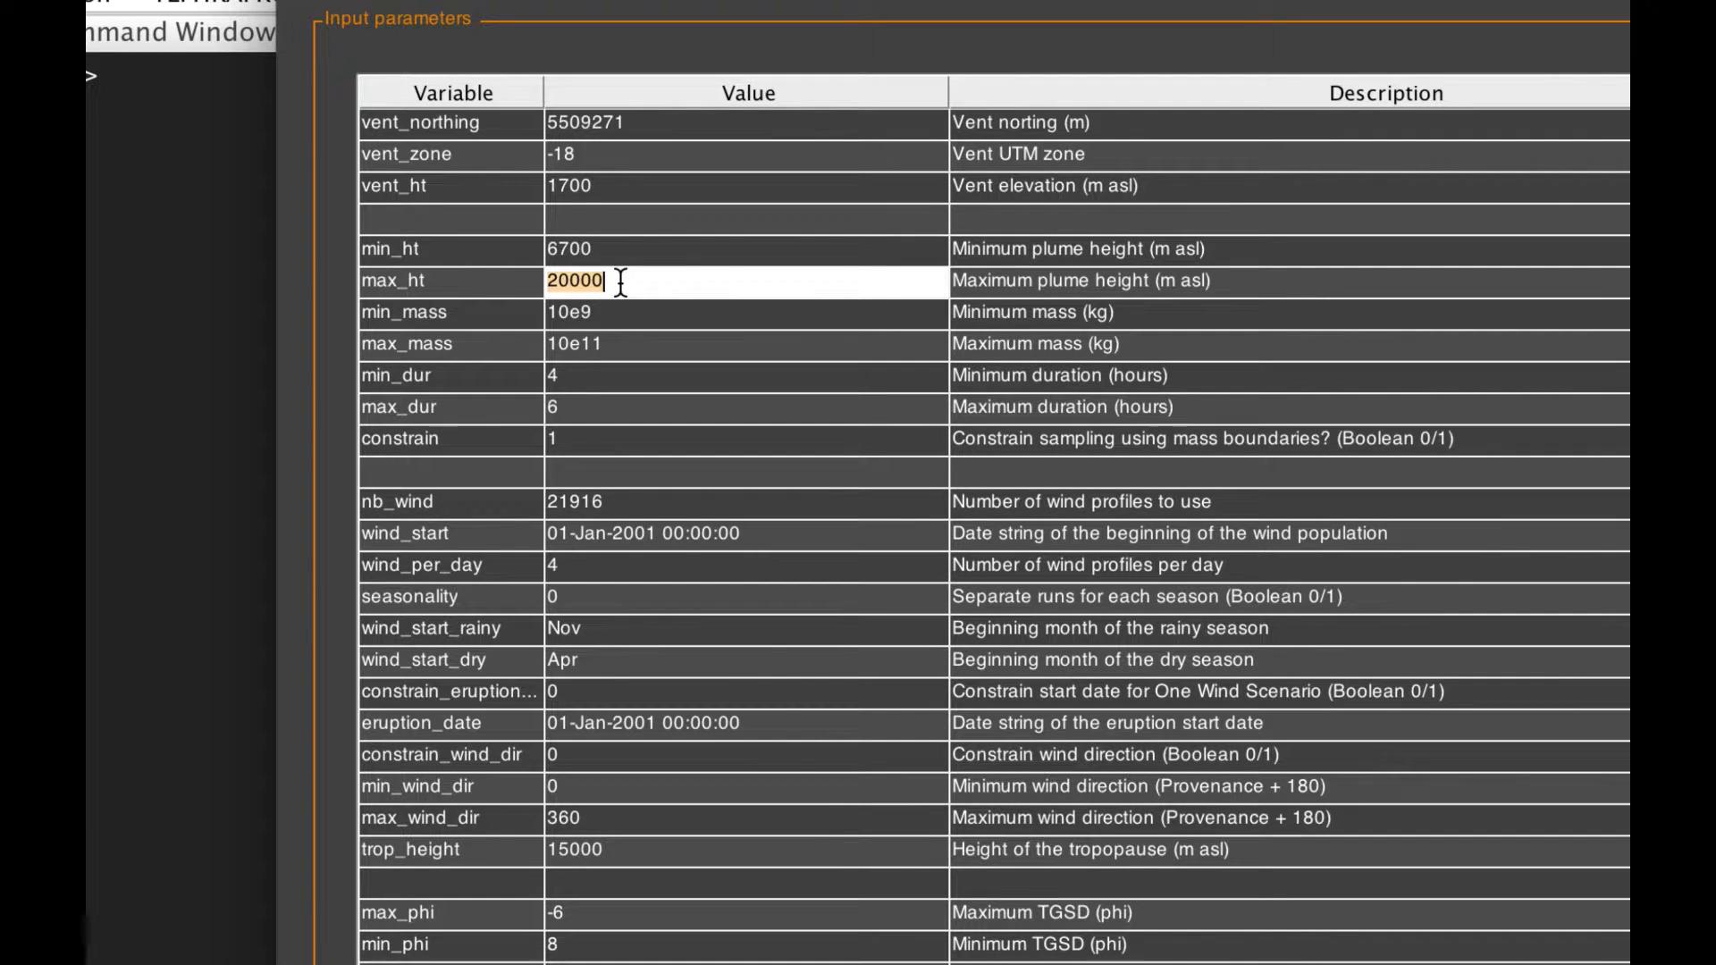
pyautogui.write('16700')
# Step: Check the minimum and maximum mass values and set the minimum eruption duration to 1 hour
pyautogui.doubleClick(612, 311)
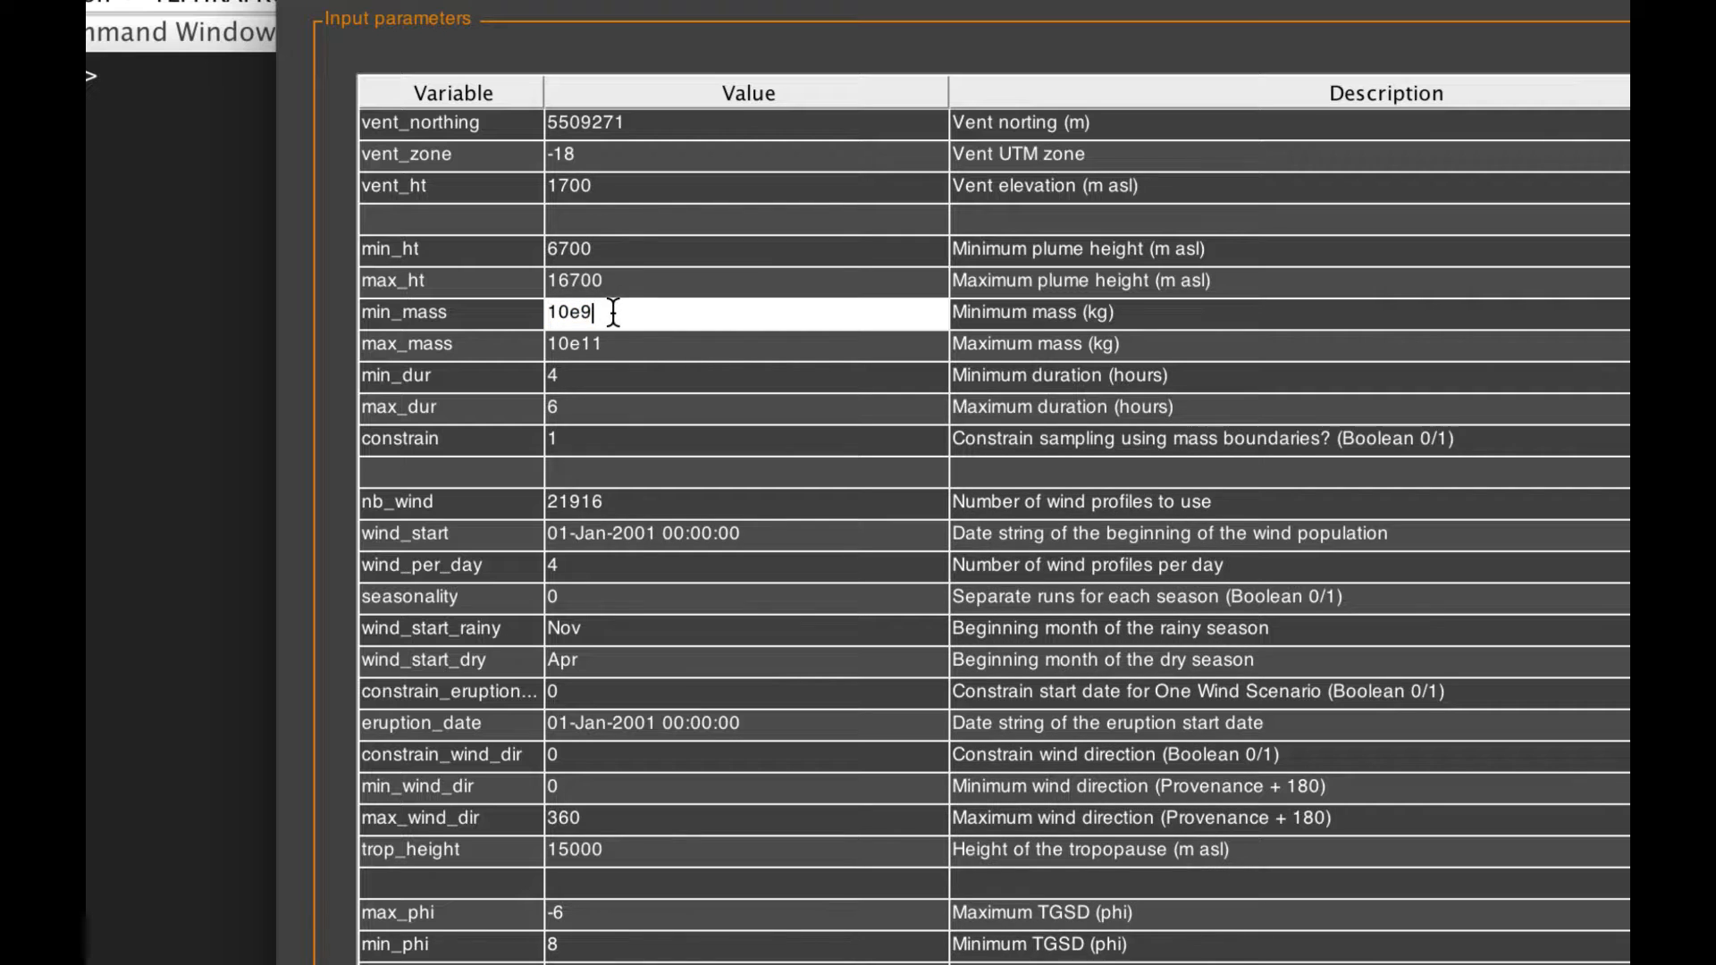
pyautogui.click(628, 347)
pyautogui.click(628, 347)
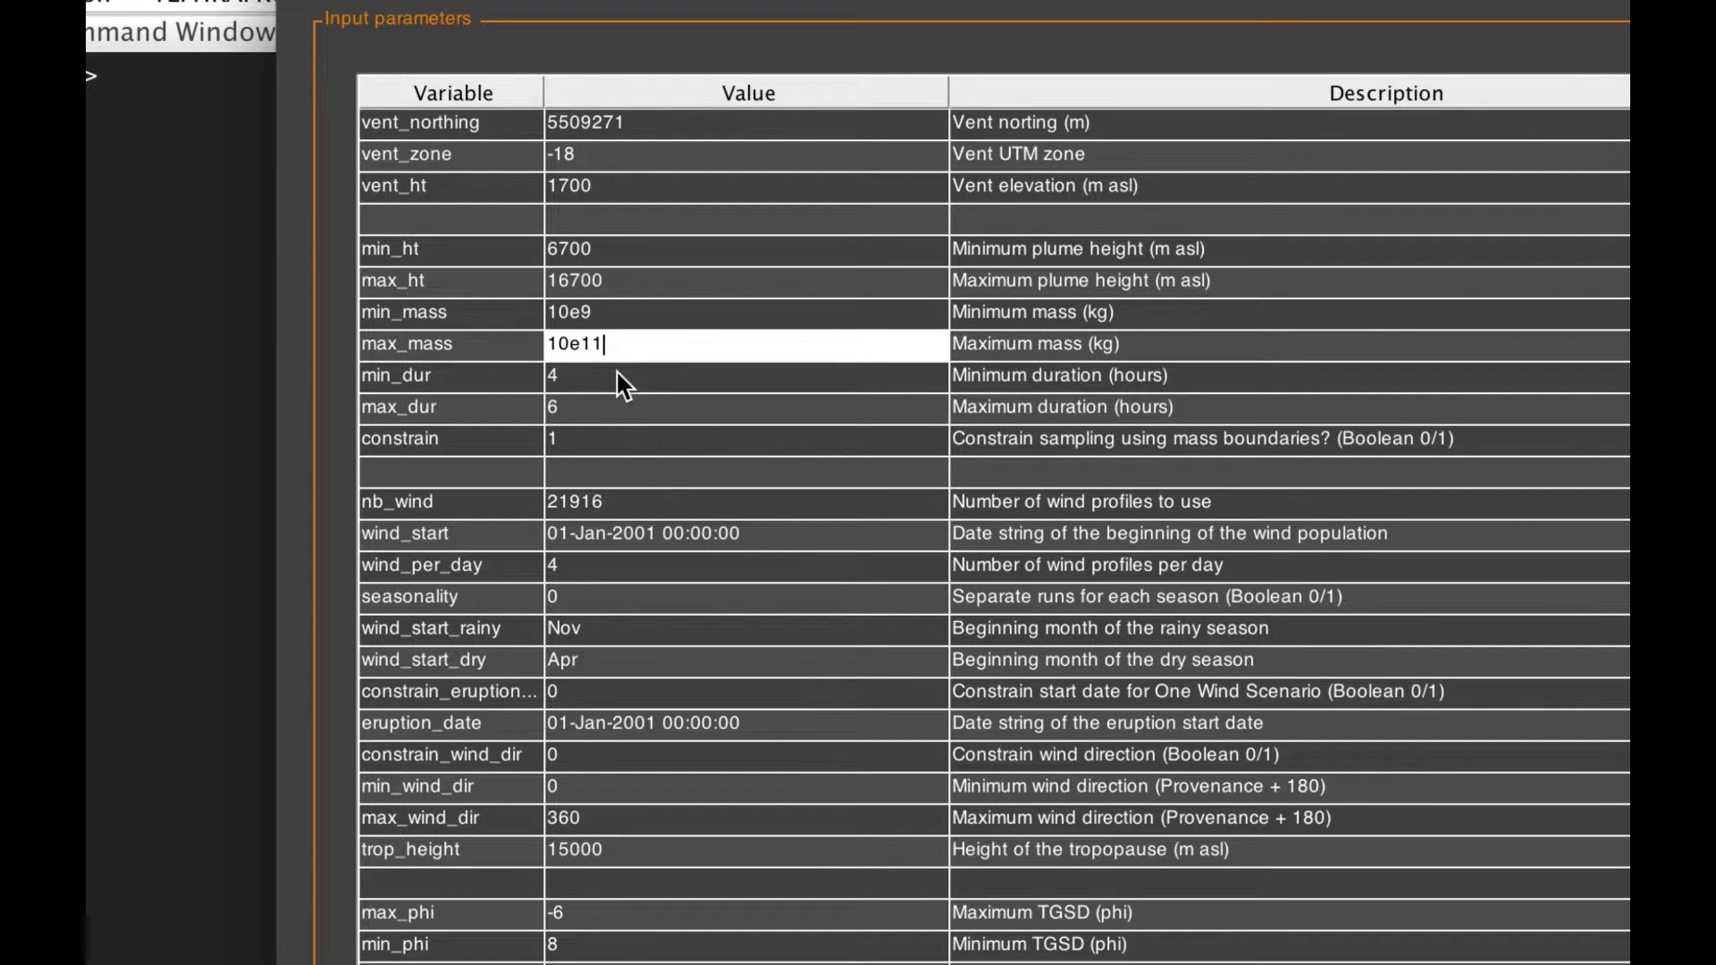
pyautogui.click(600, 404)
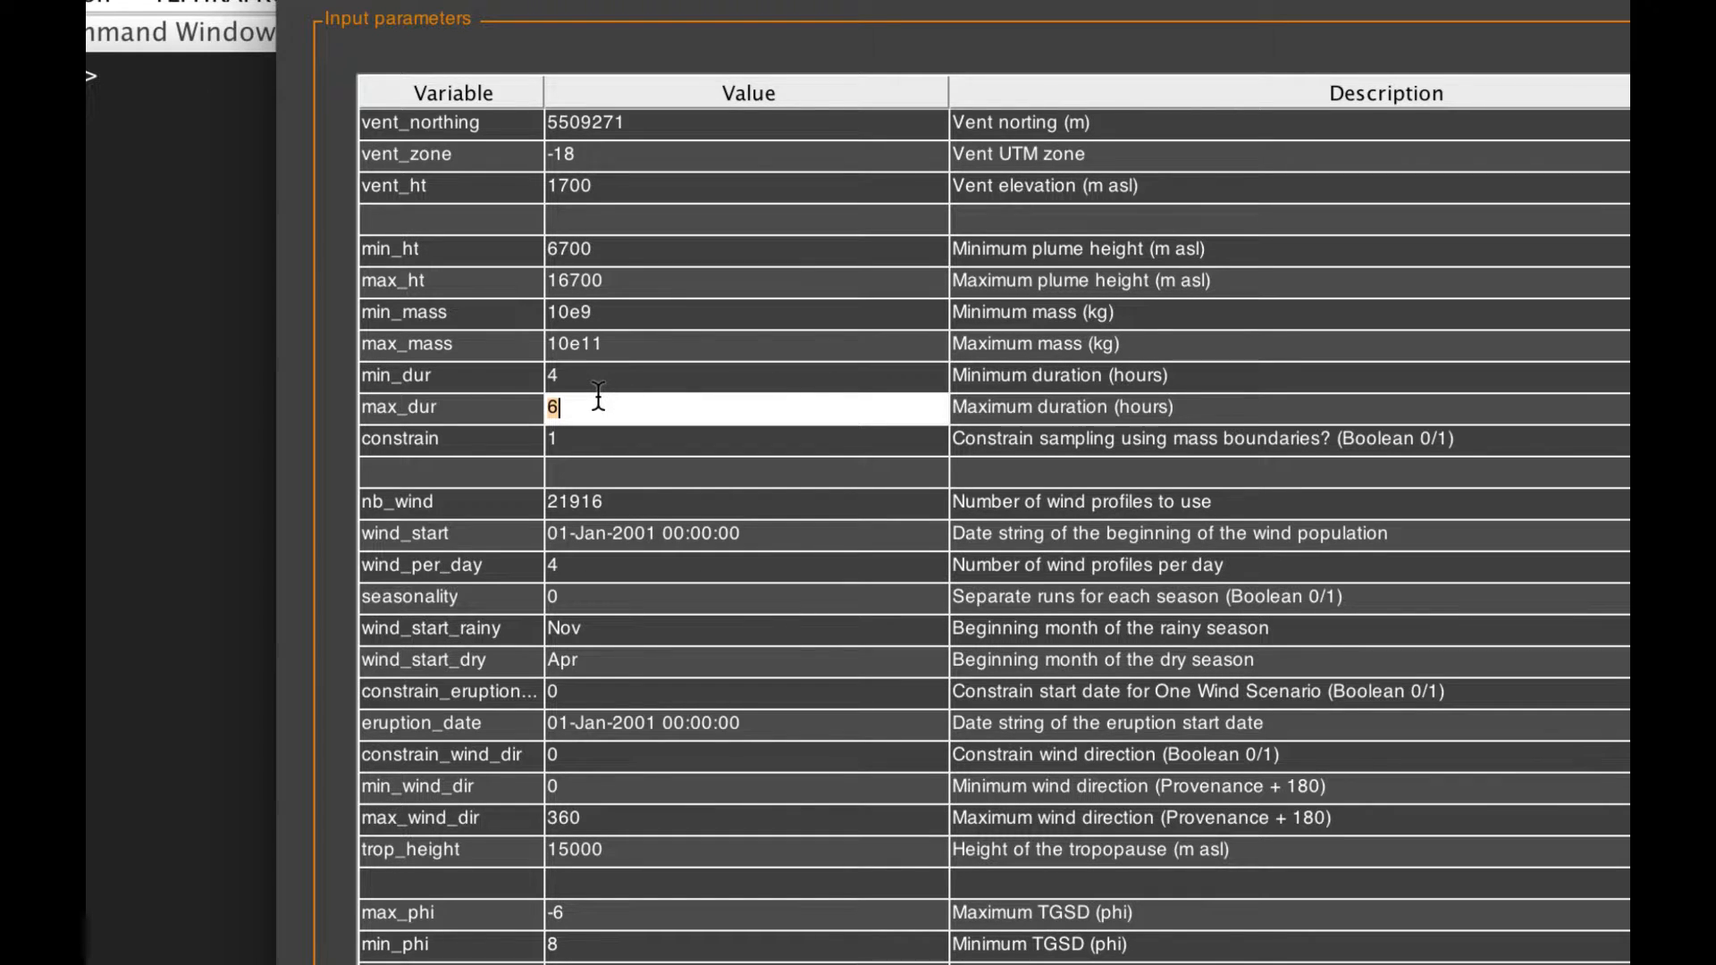
pyautogui.click(602, 376)
pyautogui.write('1')
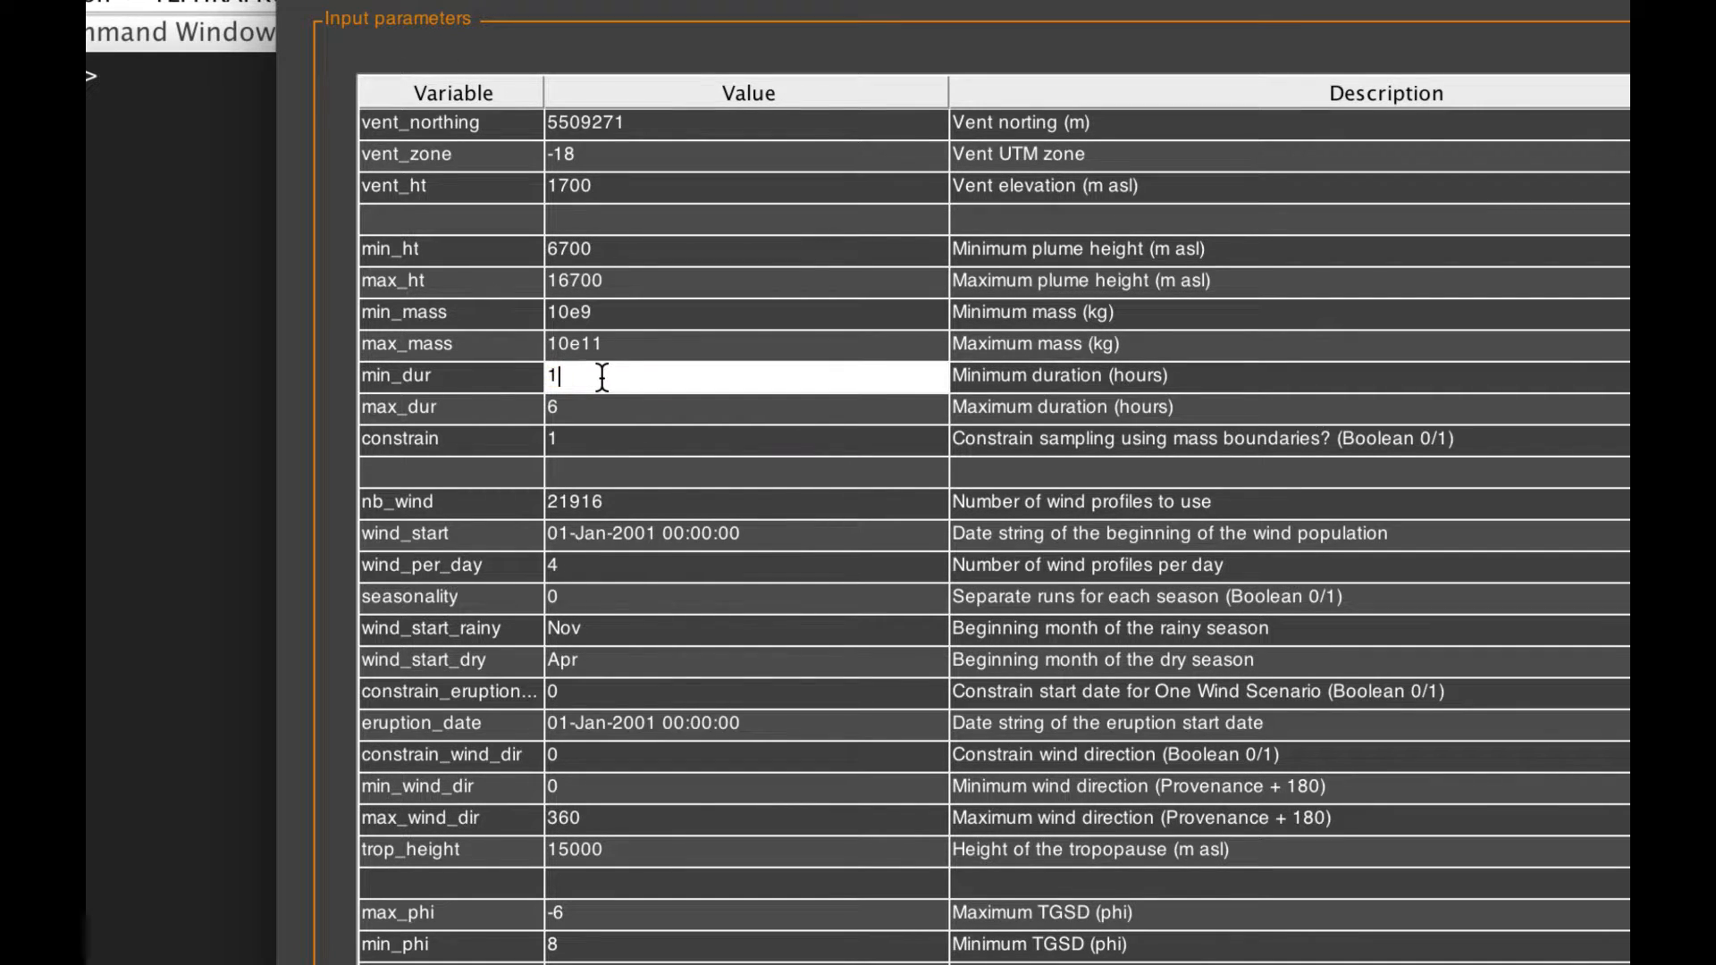
pyautogui.click(615, 404)
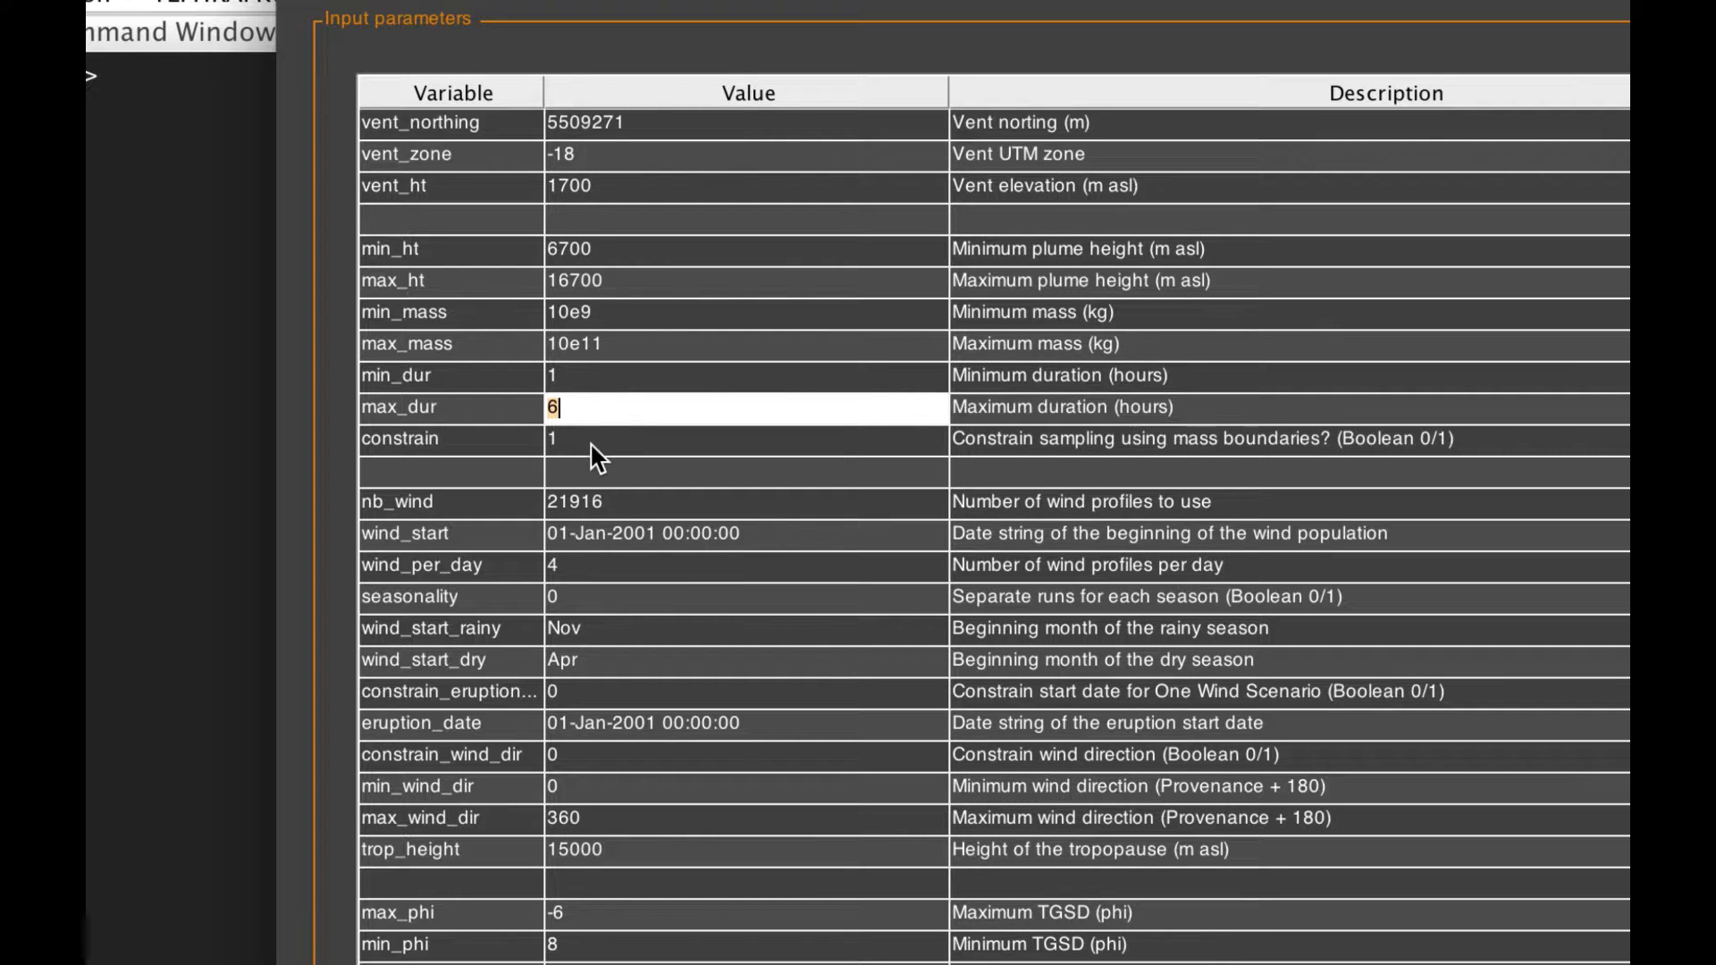
# Step: Disable constraining the sampling with mass boundaries by setting constrain to 0
pyautogui.click(590, 438)
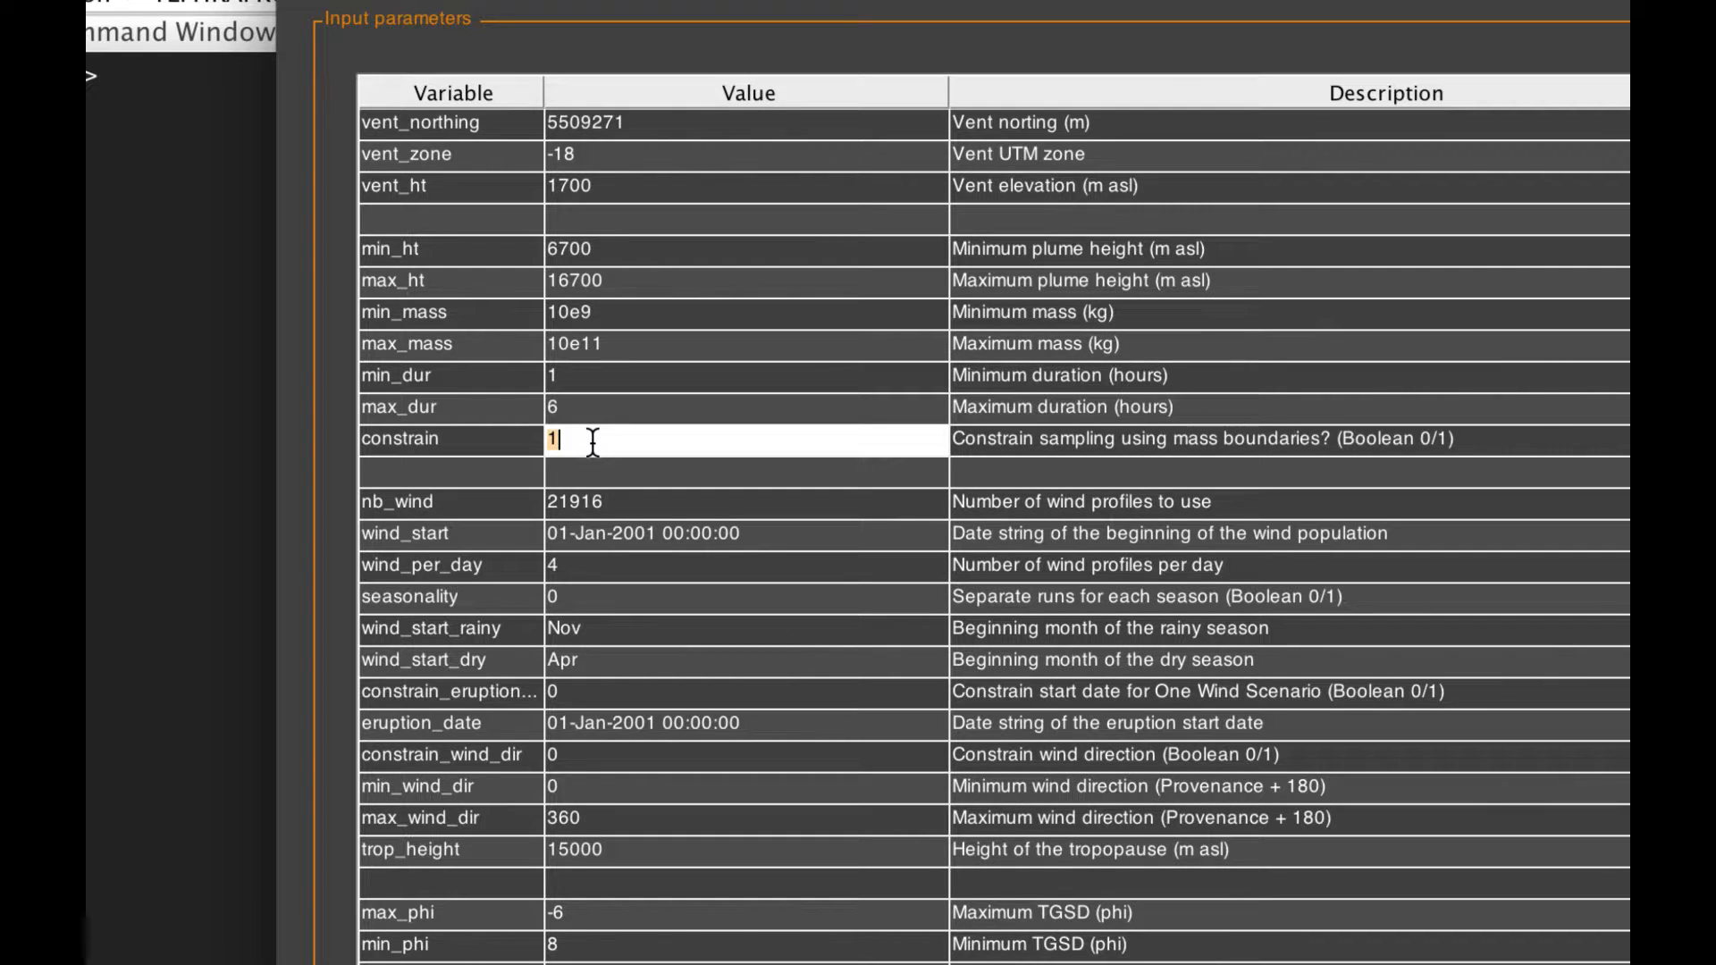
pyautogui.write('0')
pyautogui.click(1033, 430)
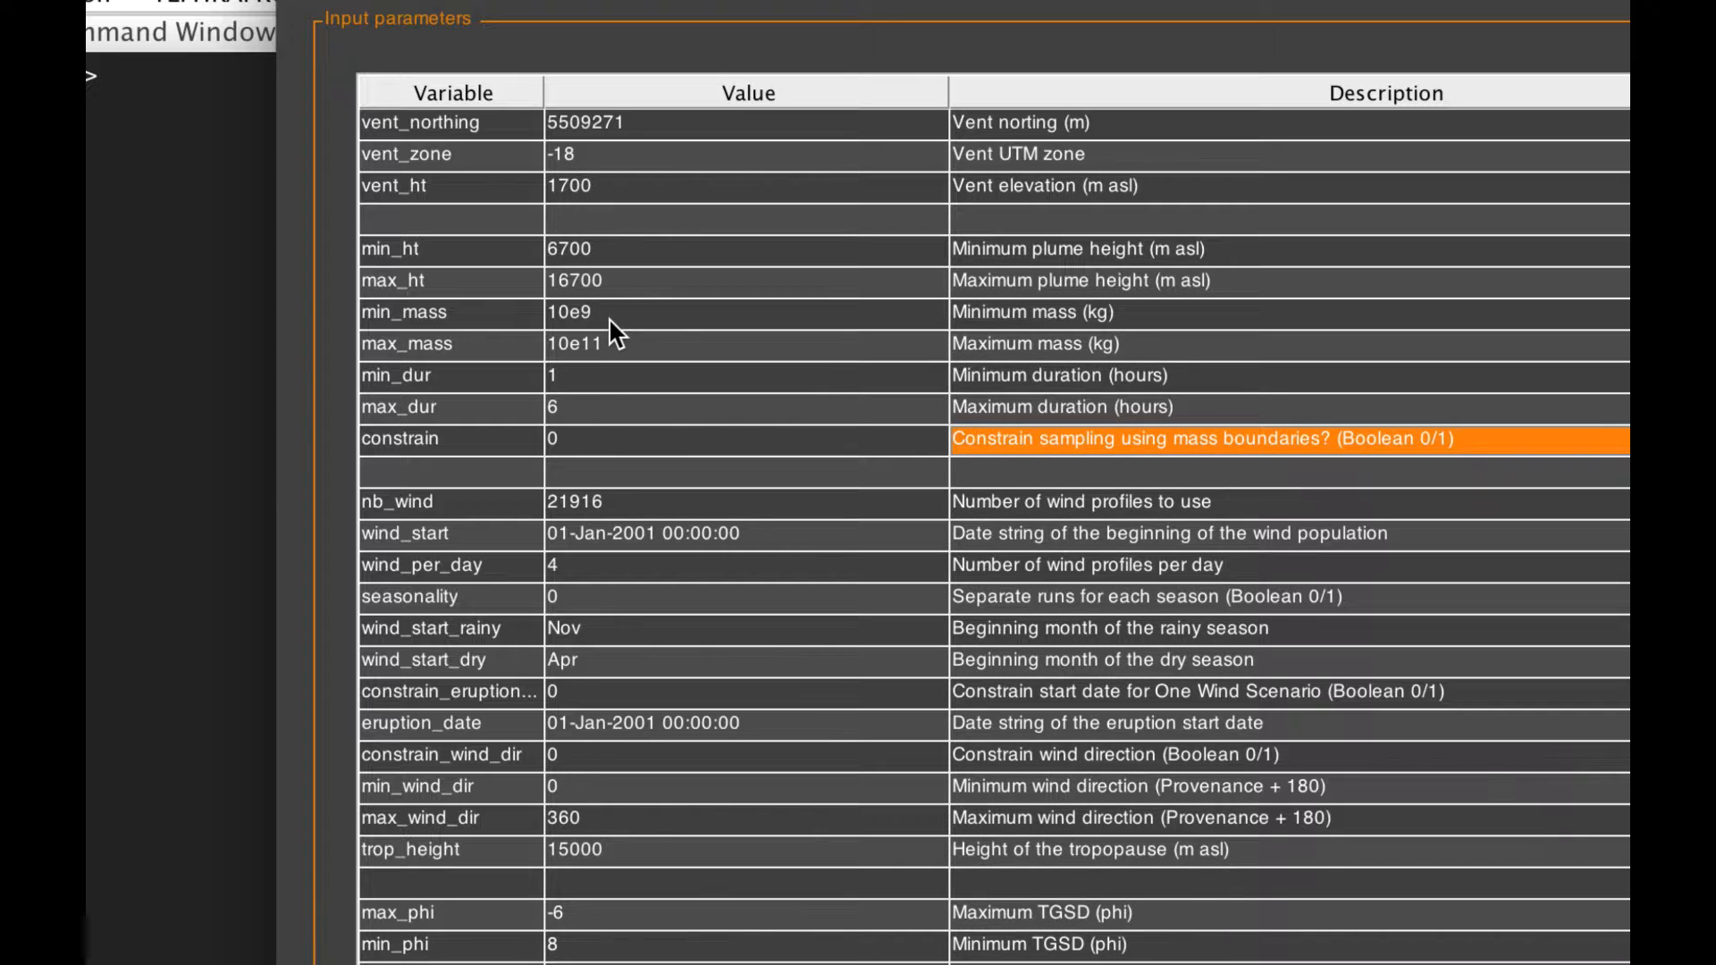
# Step: Find the number-of-wind-profiles parameter and look up the profile files in cordon_0110/txt_output_files in Finder
pyautogui.scroll(-3, 646, 505)
pyautogui.scroll(-1, 644, 502)
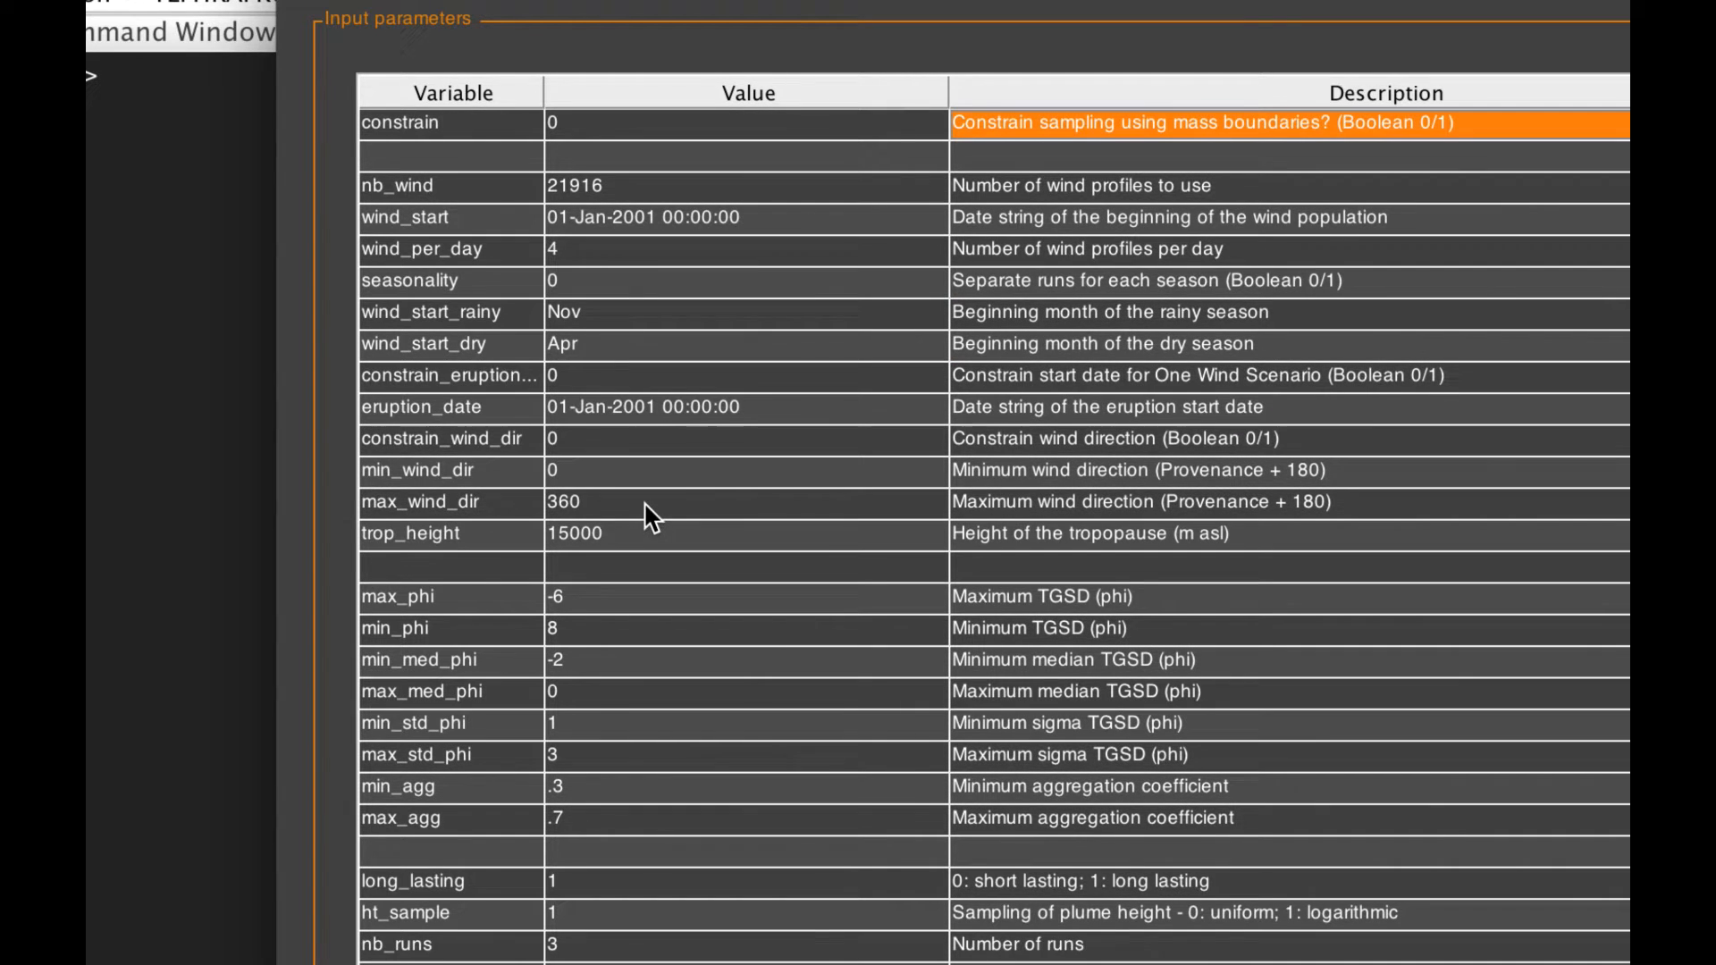
pyautogui.click(422, 189)
pyautogui.click(425, 217)
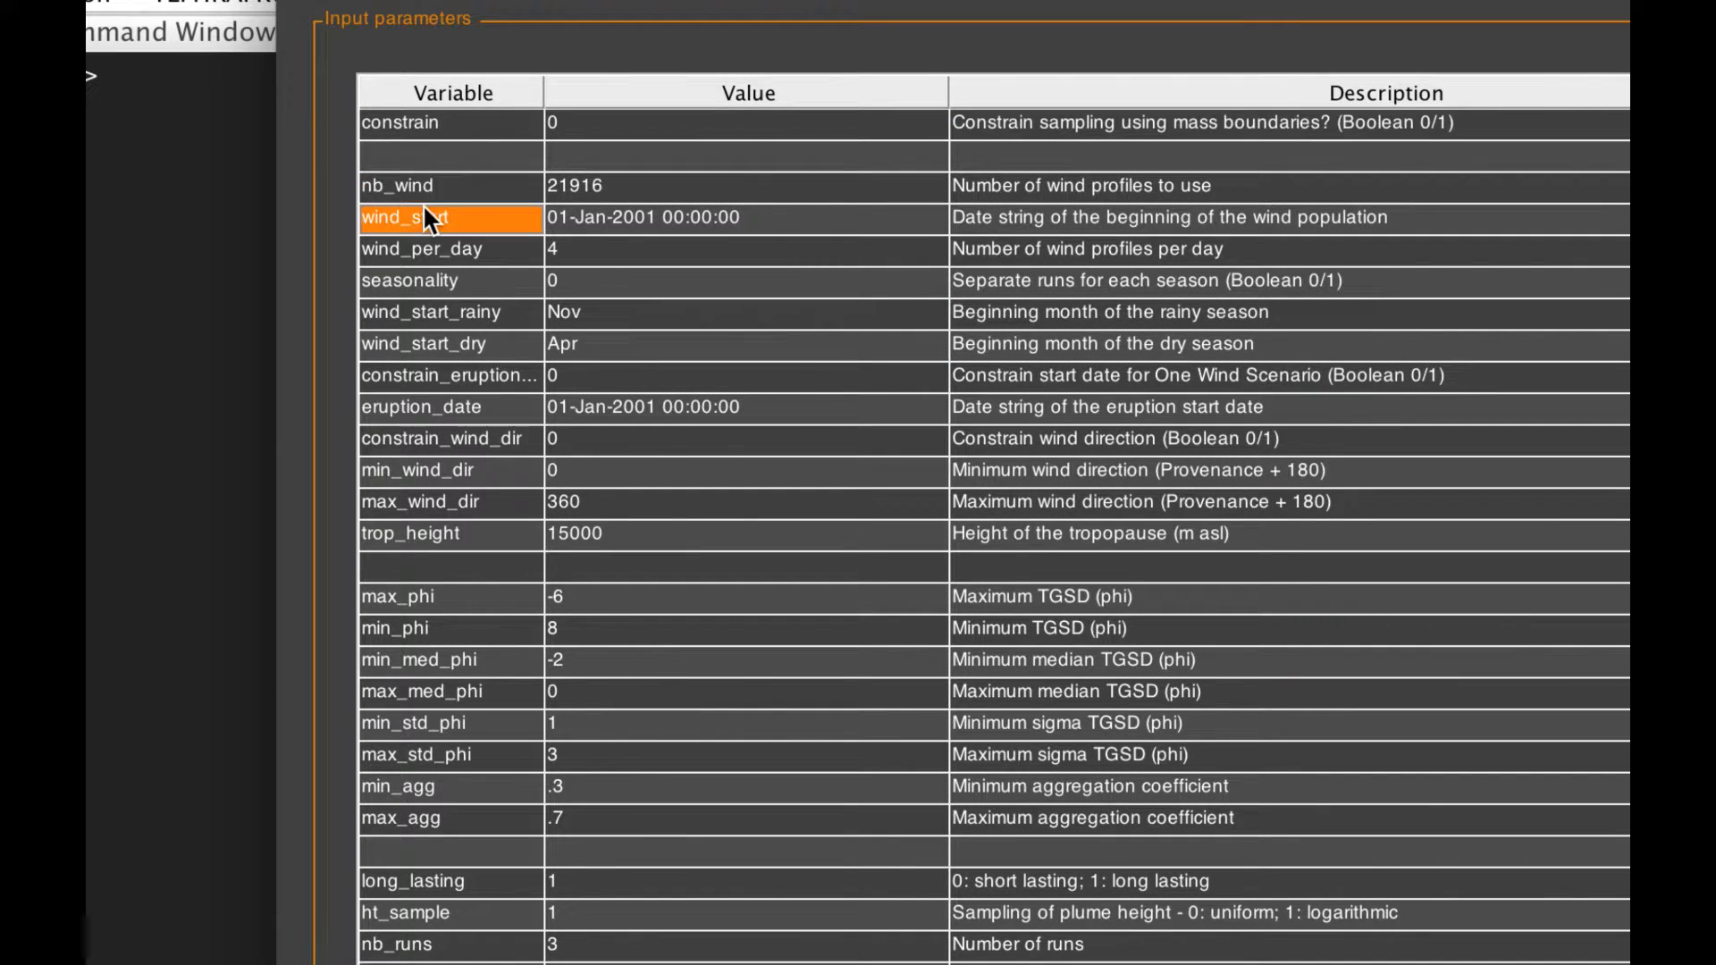
pyautogui.doubleClick(590, 186)
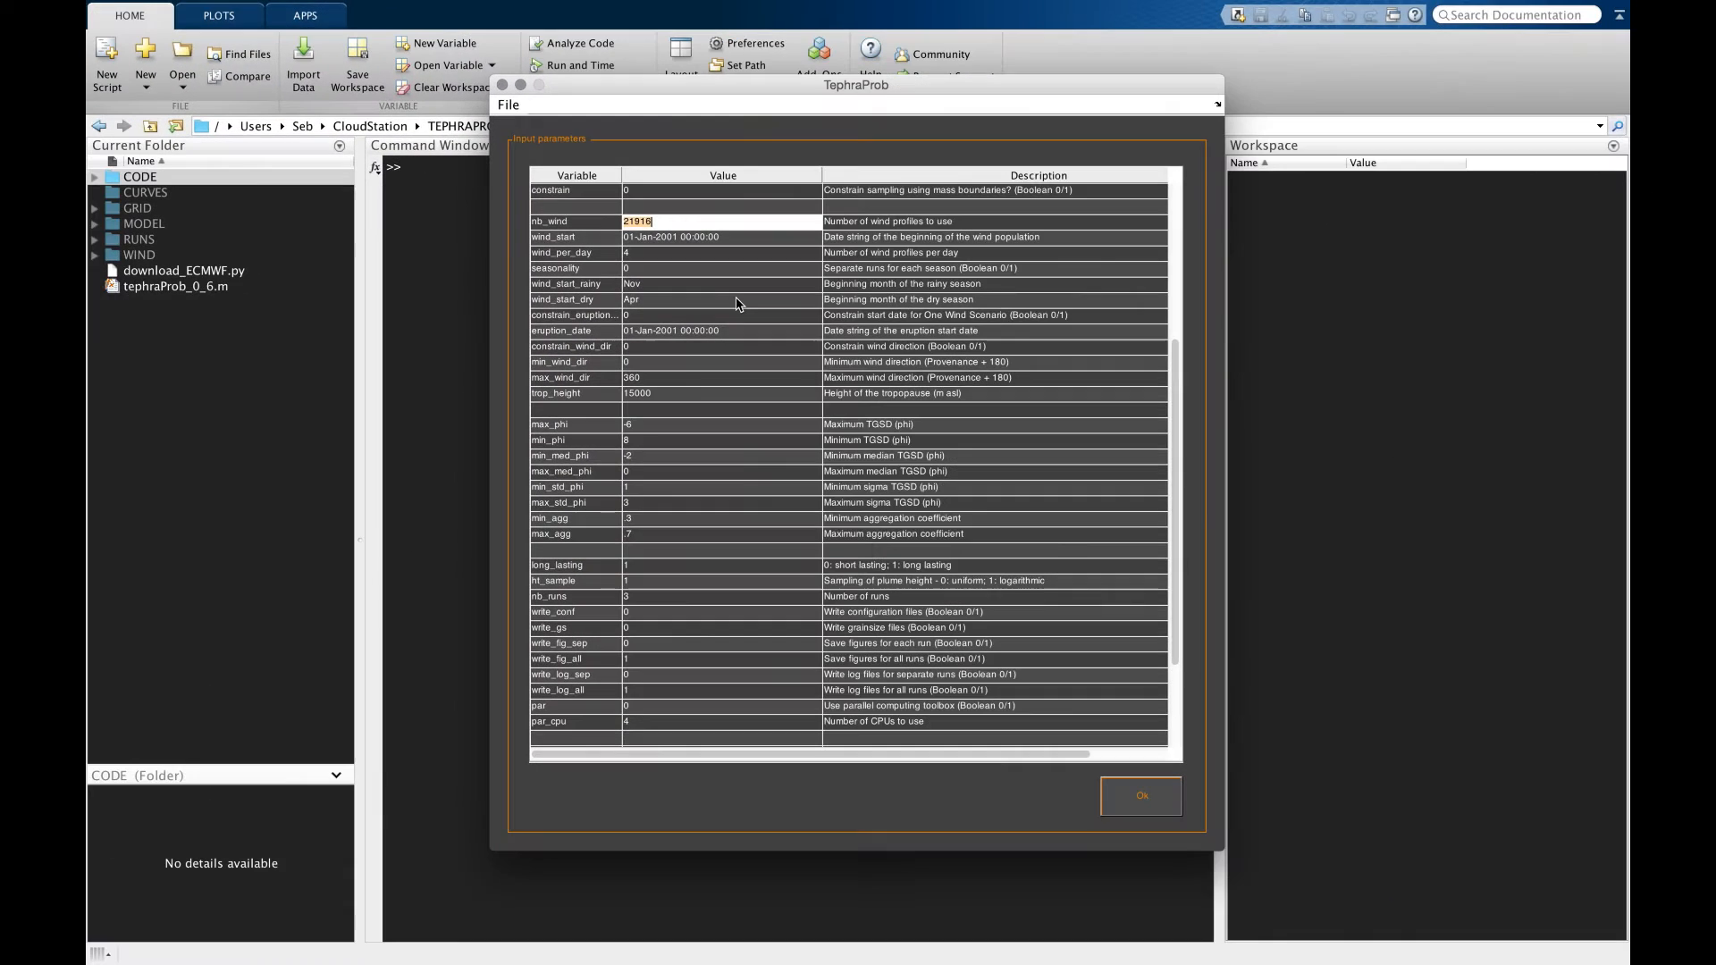
pyautogui.press('super+Tab')
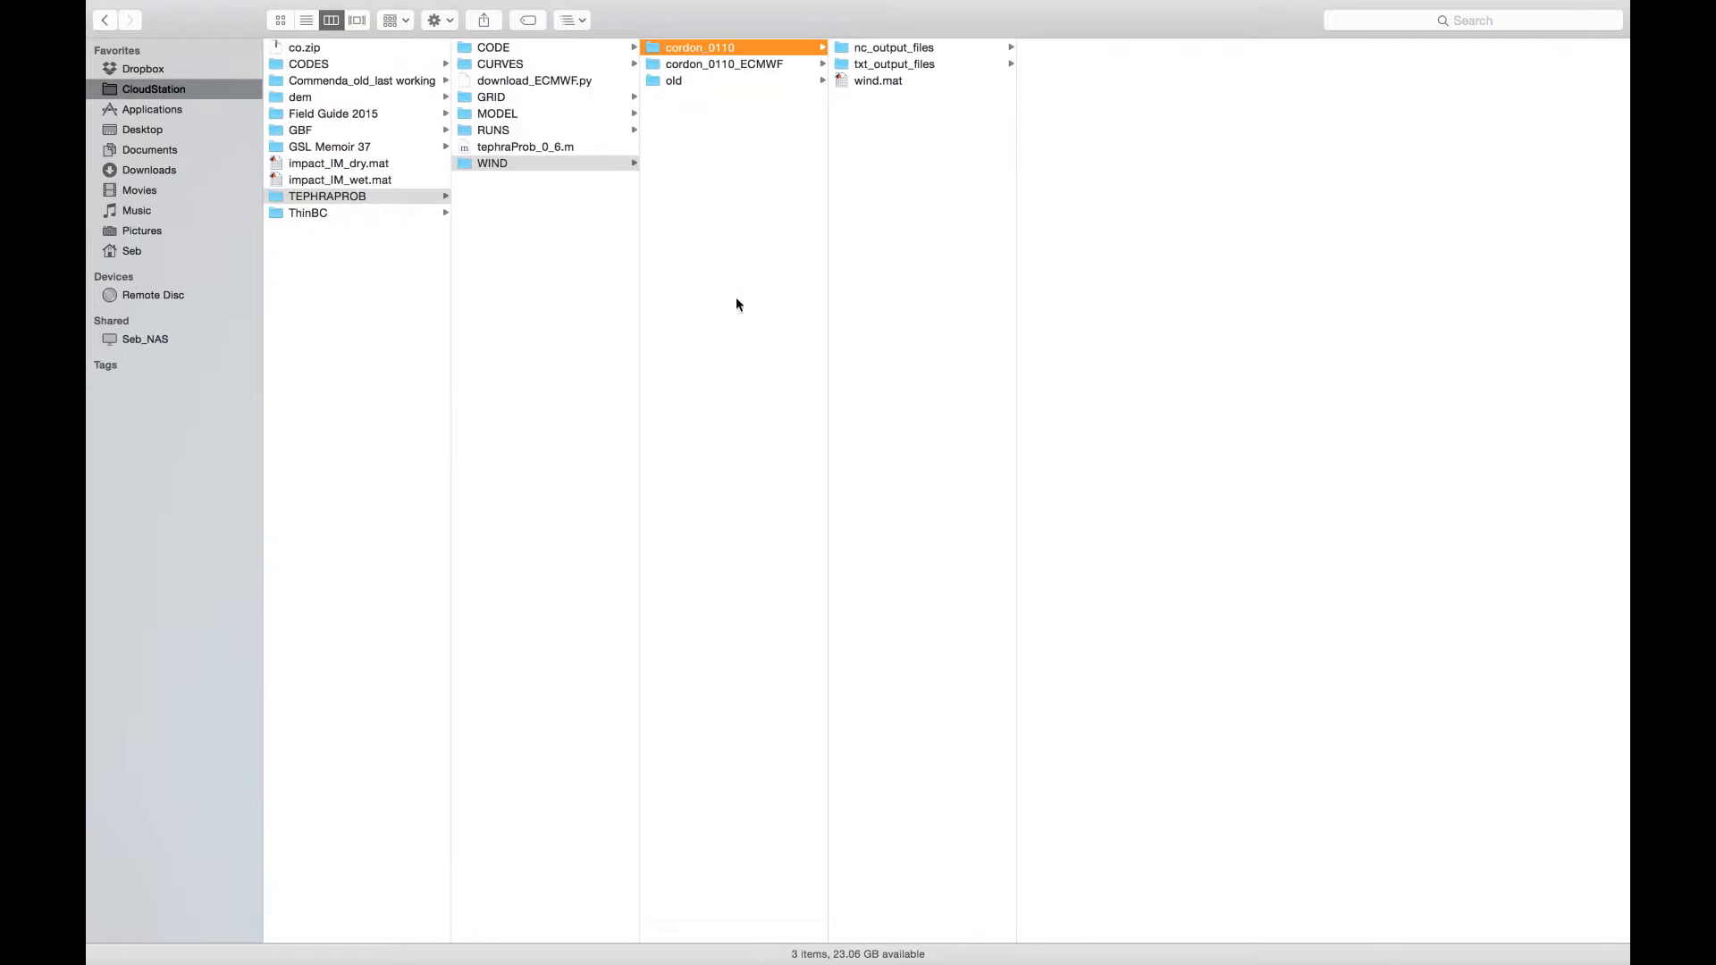
pyautogui.click(919, 65)
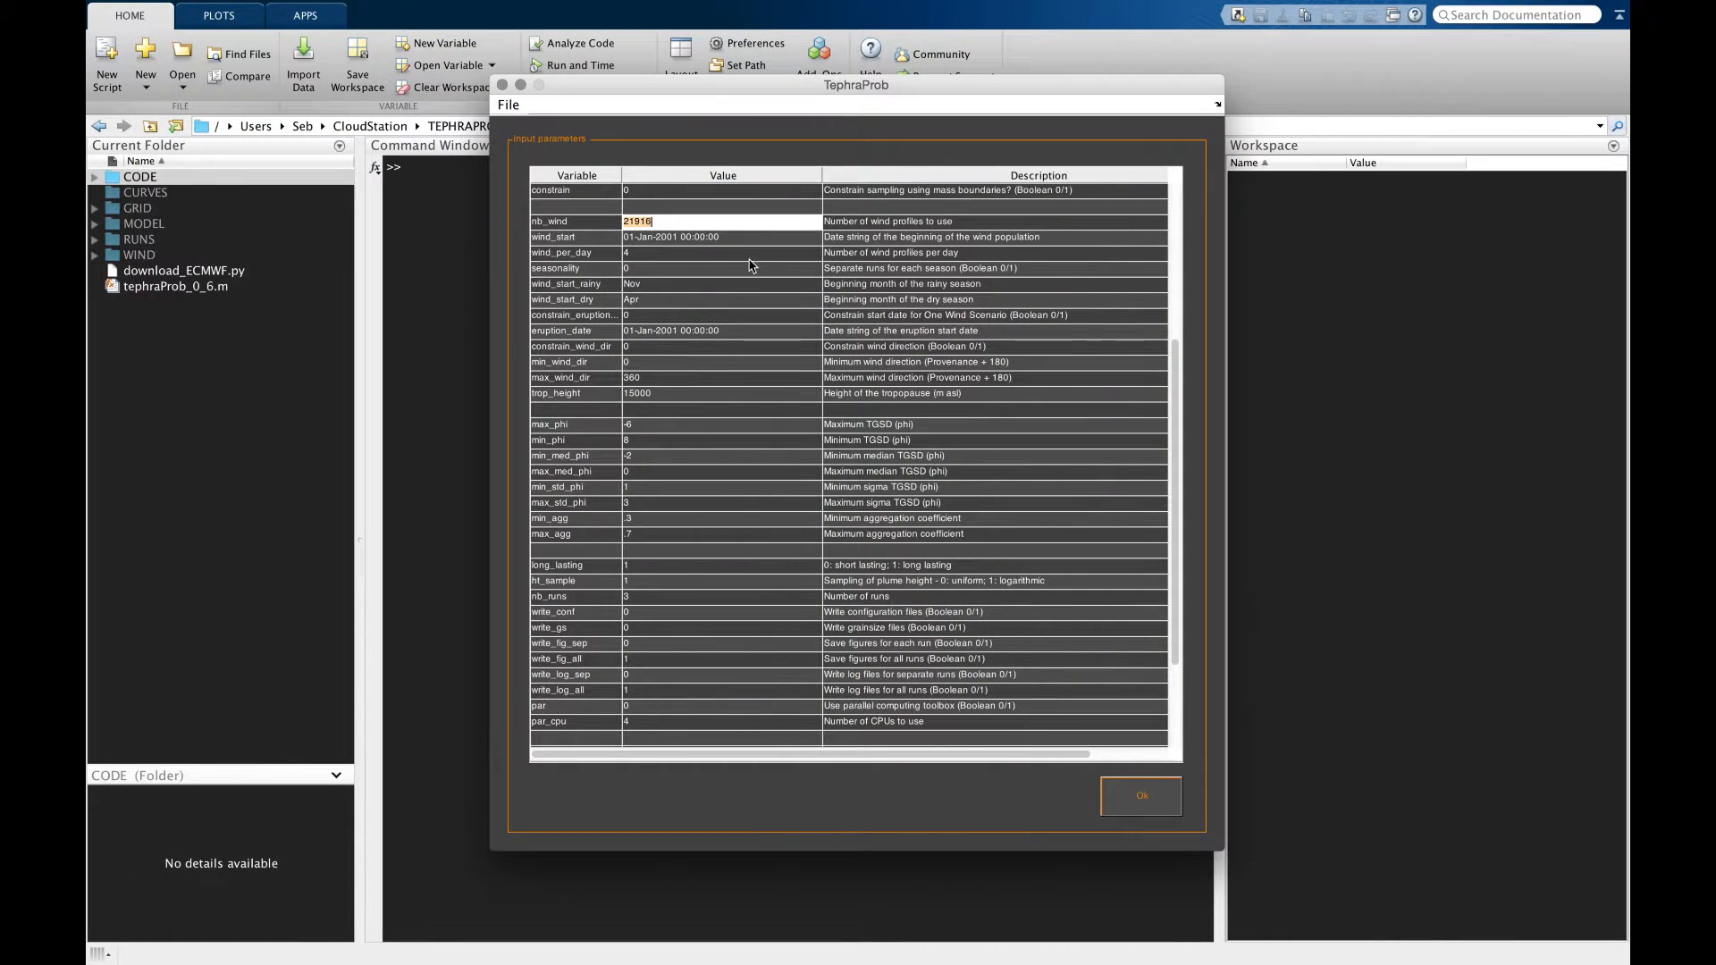
# Step: Set the number of wind profiles to use, nb_wind, to 14608 in the TephraProb input parameters
pyautogui.press('BackSpace')
pyautogui.press('BackSpace')
pyautogui.press('BackSpace')
pyautogui.press('BackSpace')
pyautogui.press('BackSpace')
pyautogui.write('14608')
# Step: Review the wind profile count, wind population start date, profiles per day and seasonality parameters
pyautogui.click(737, 237)
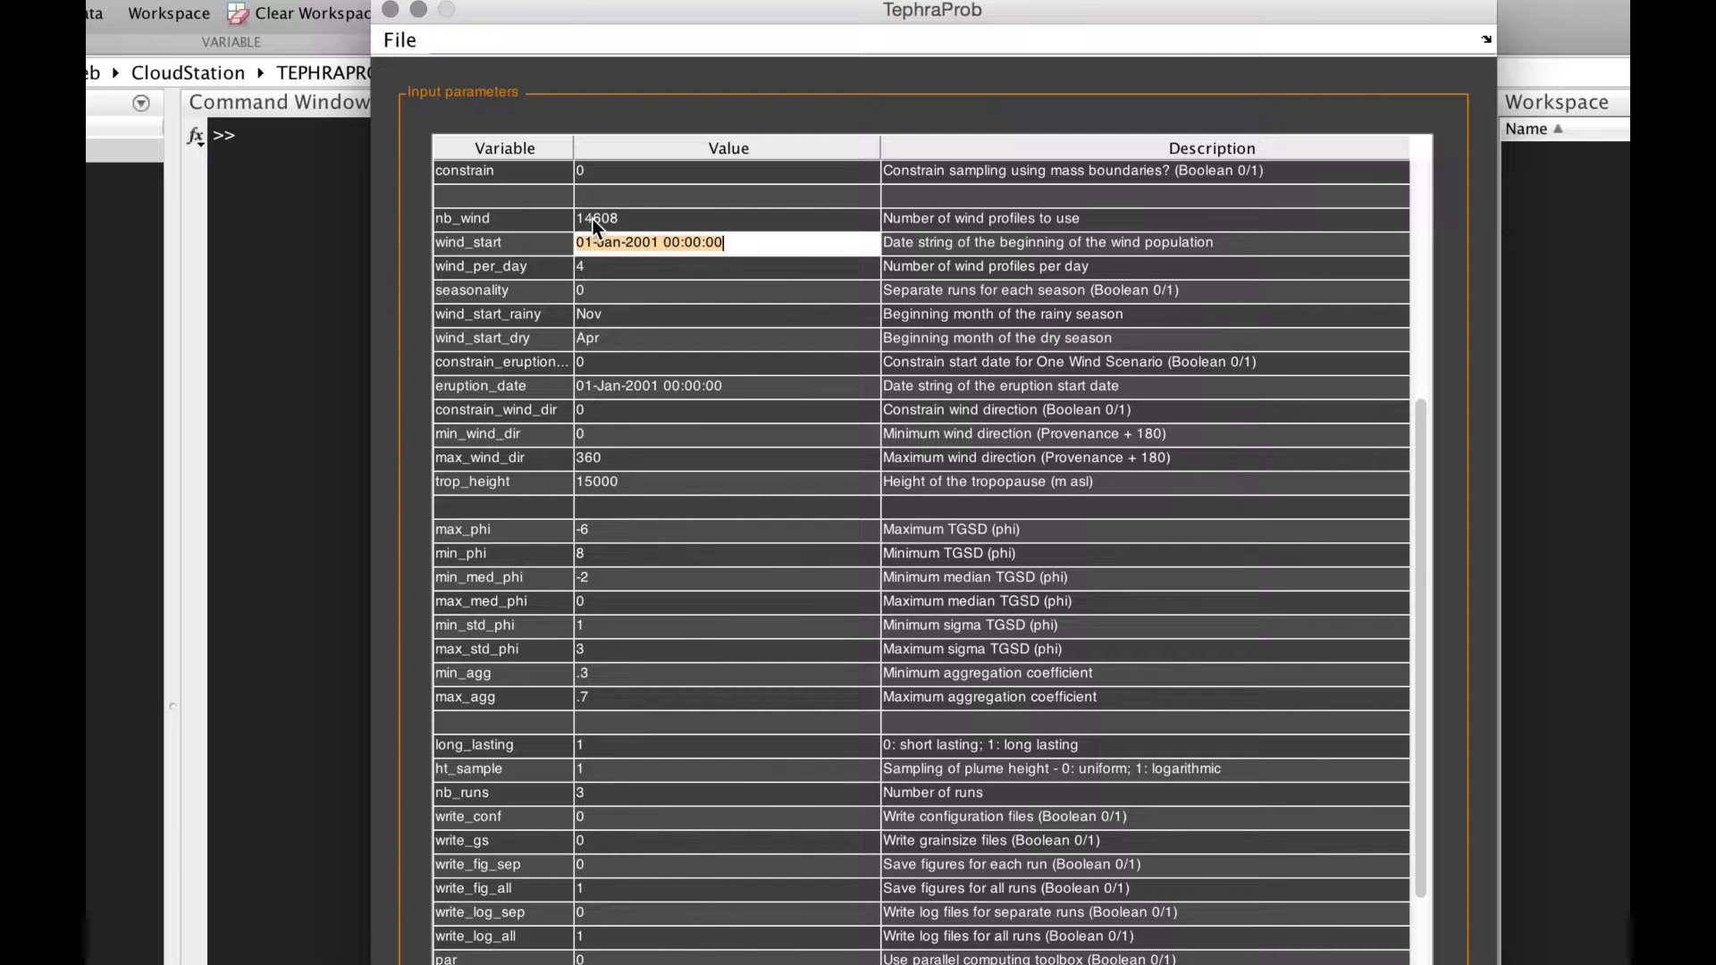
pyautogui.click(592, 218)
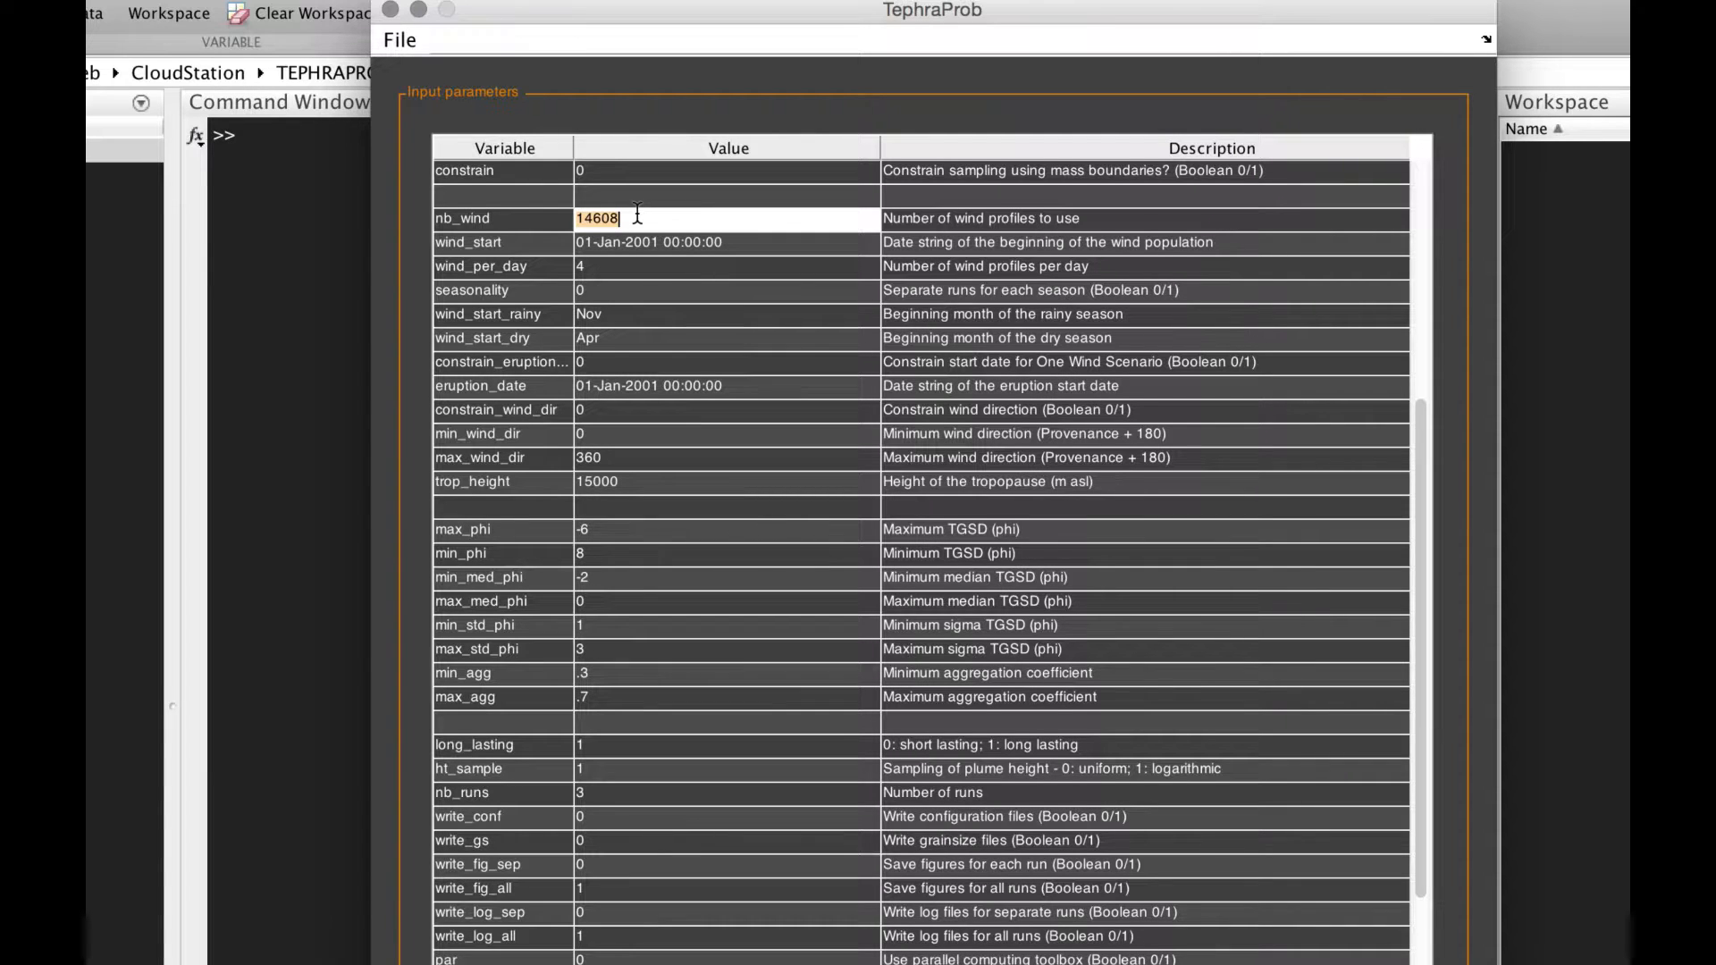
pyautogui.click(661, 233)
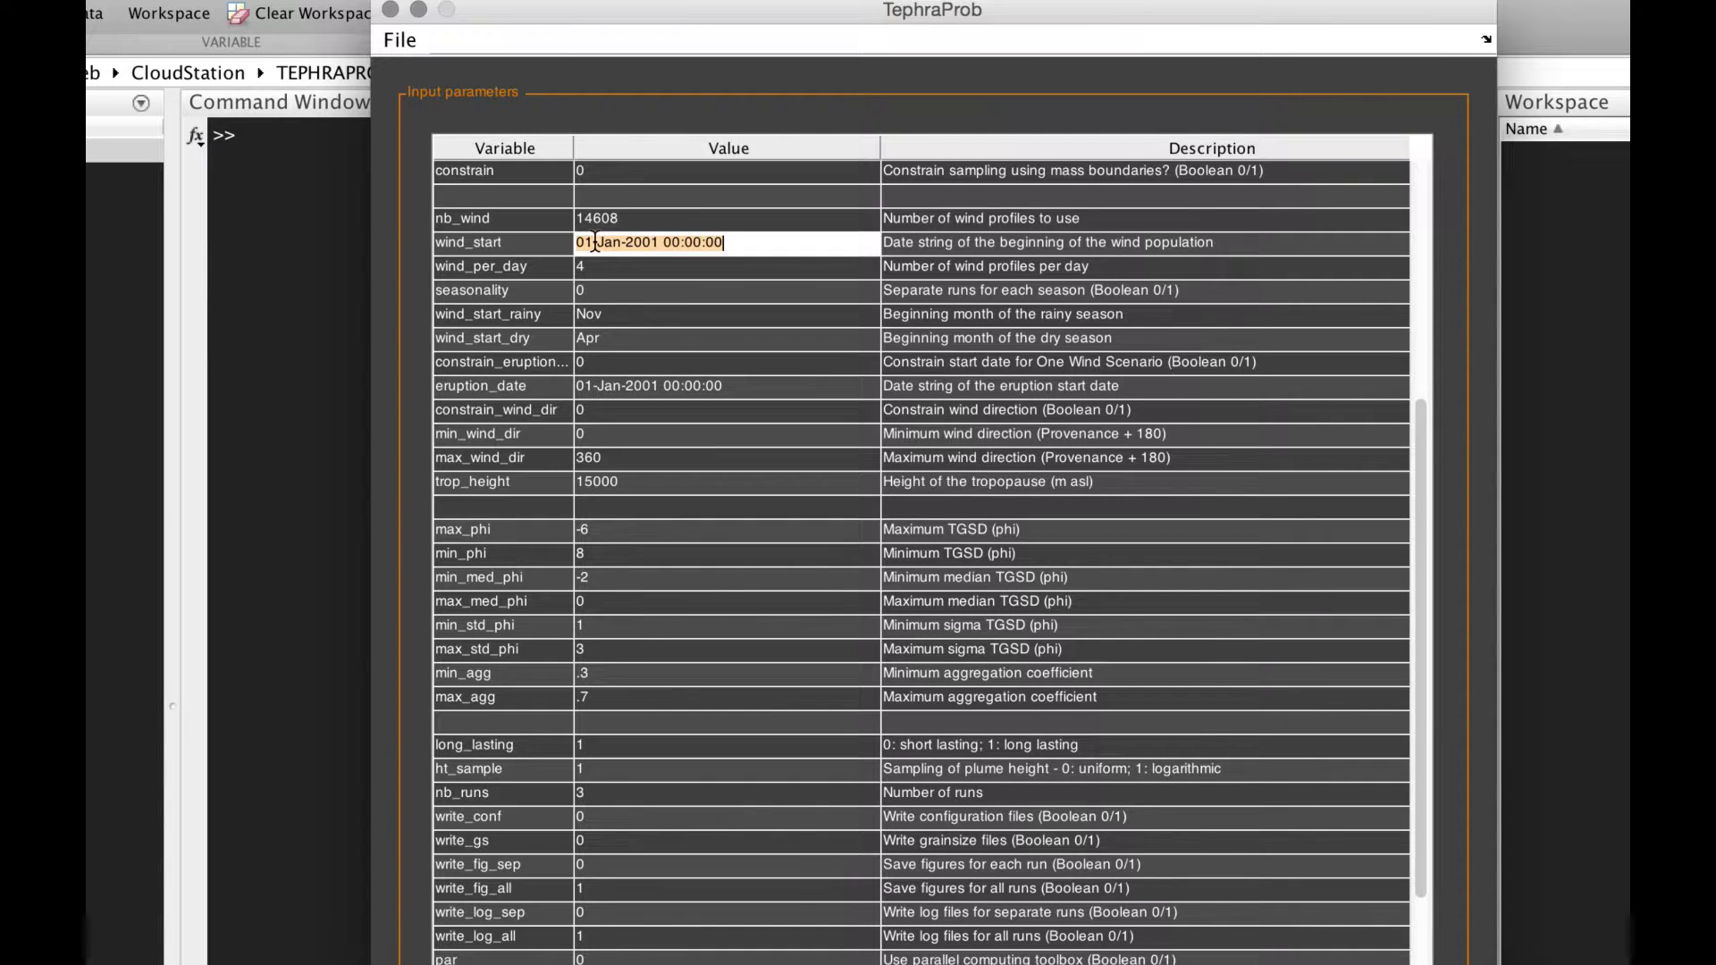
pyautogui.click(592, 243)
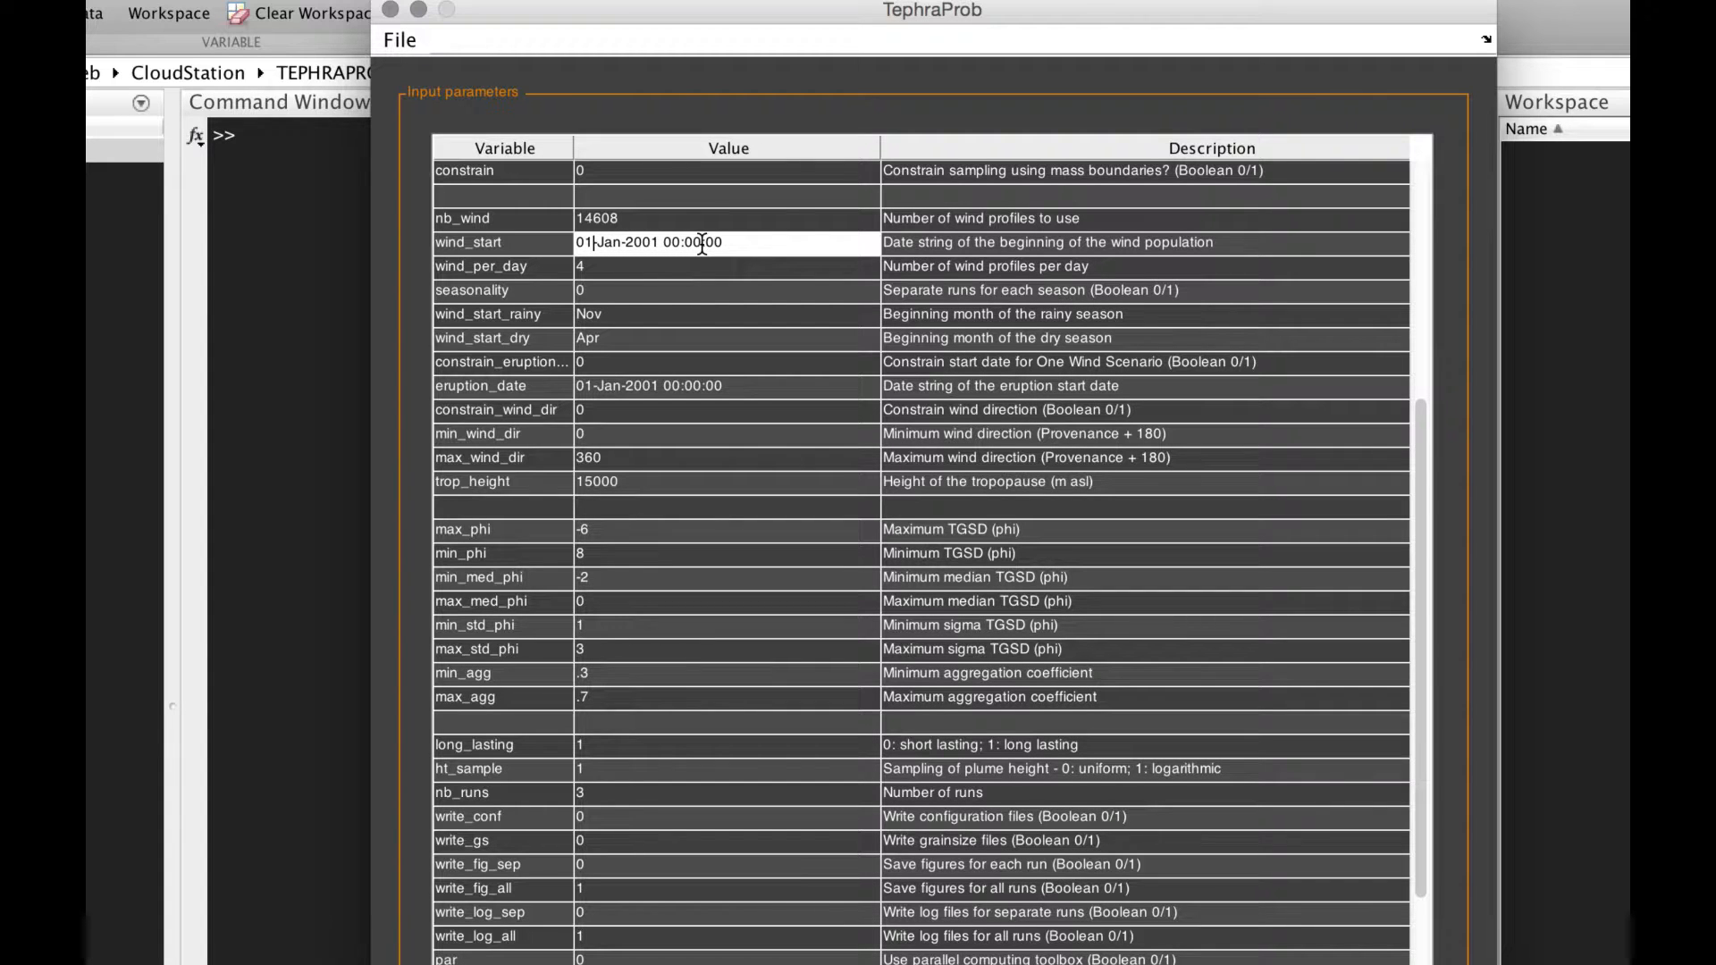
pyautogui.click(613, 266)
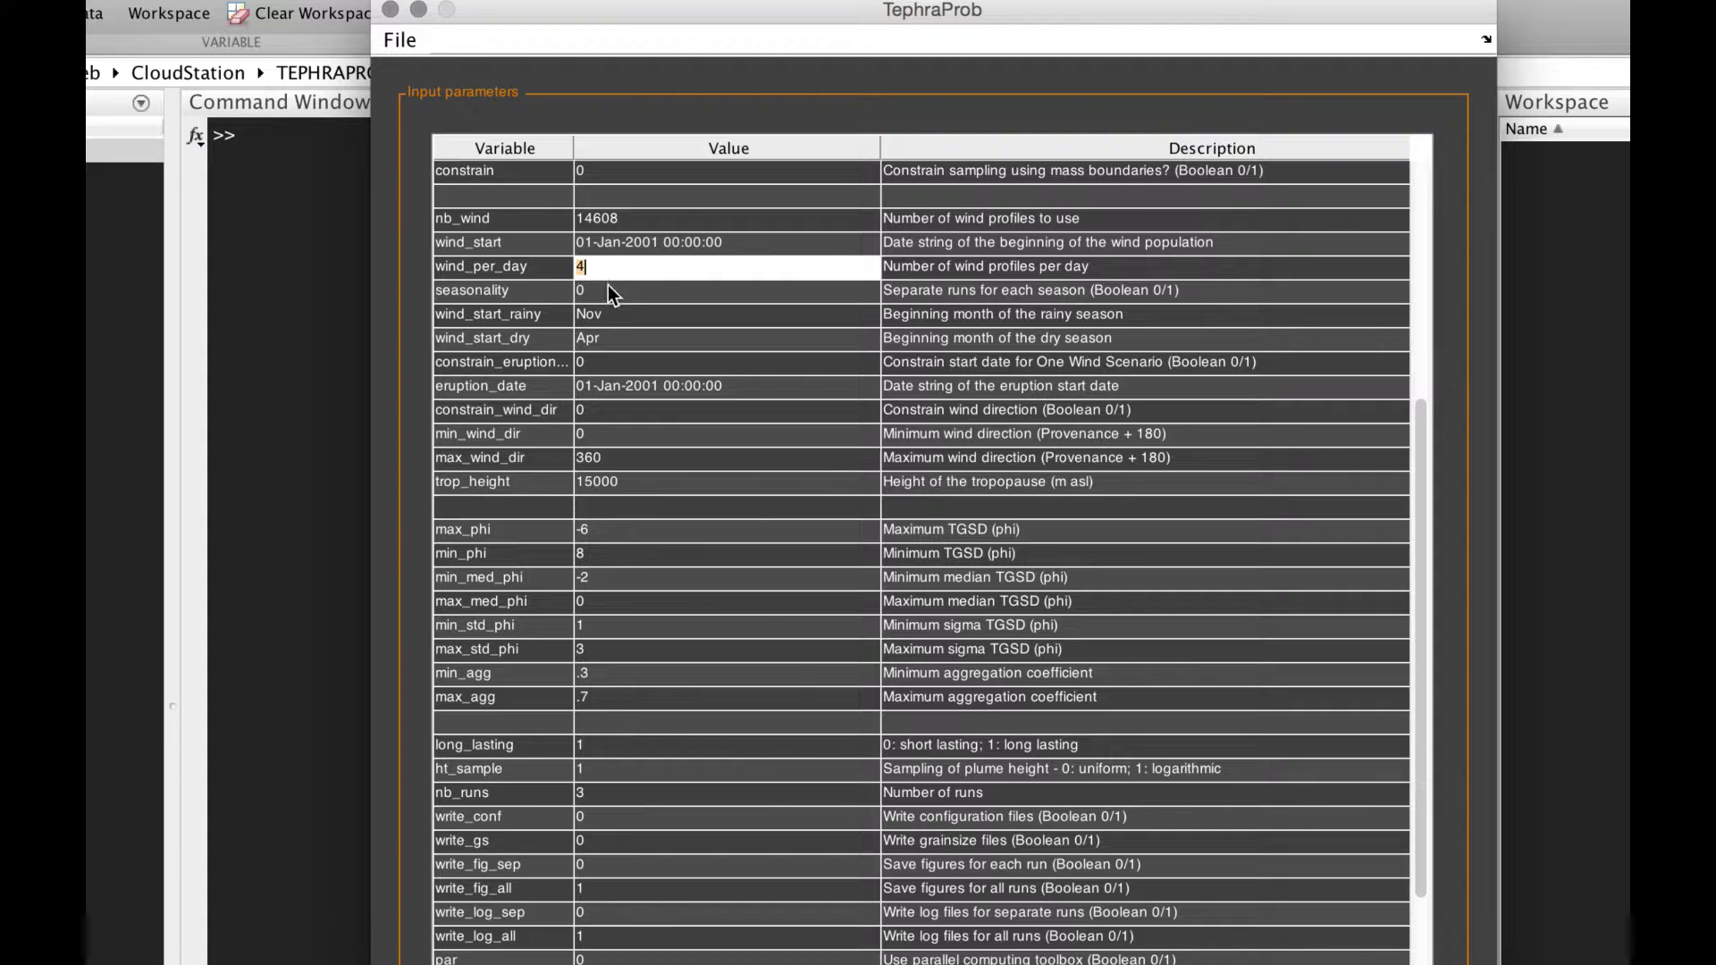
pyautogui.click(606, 290)
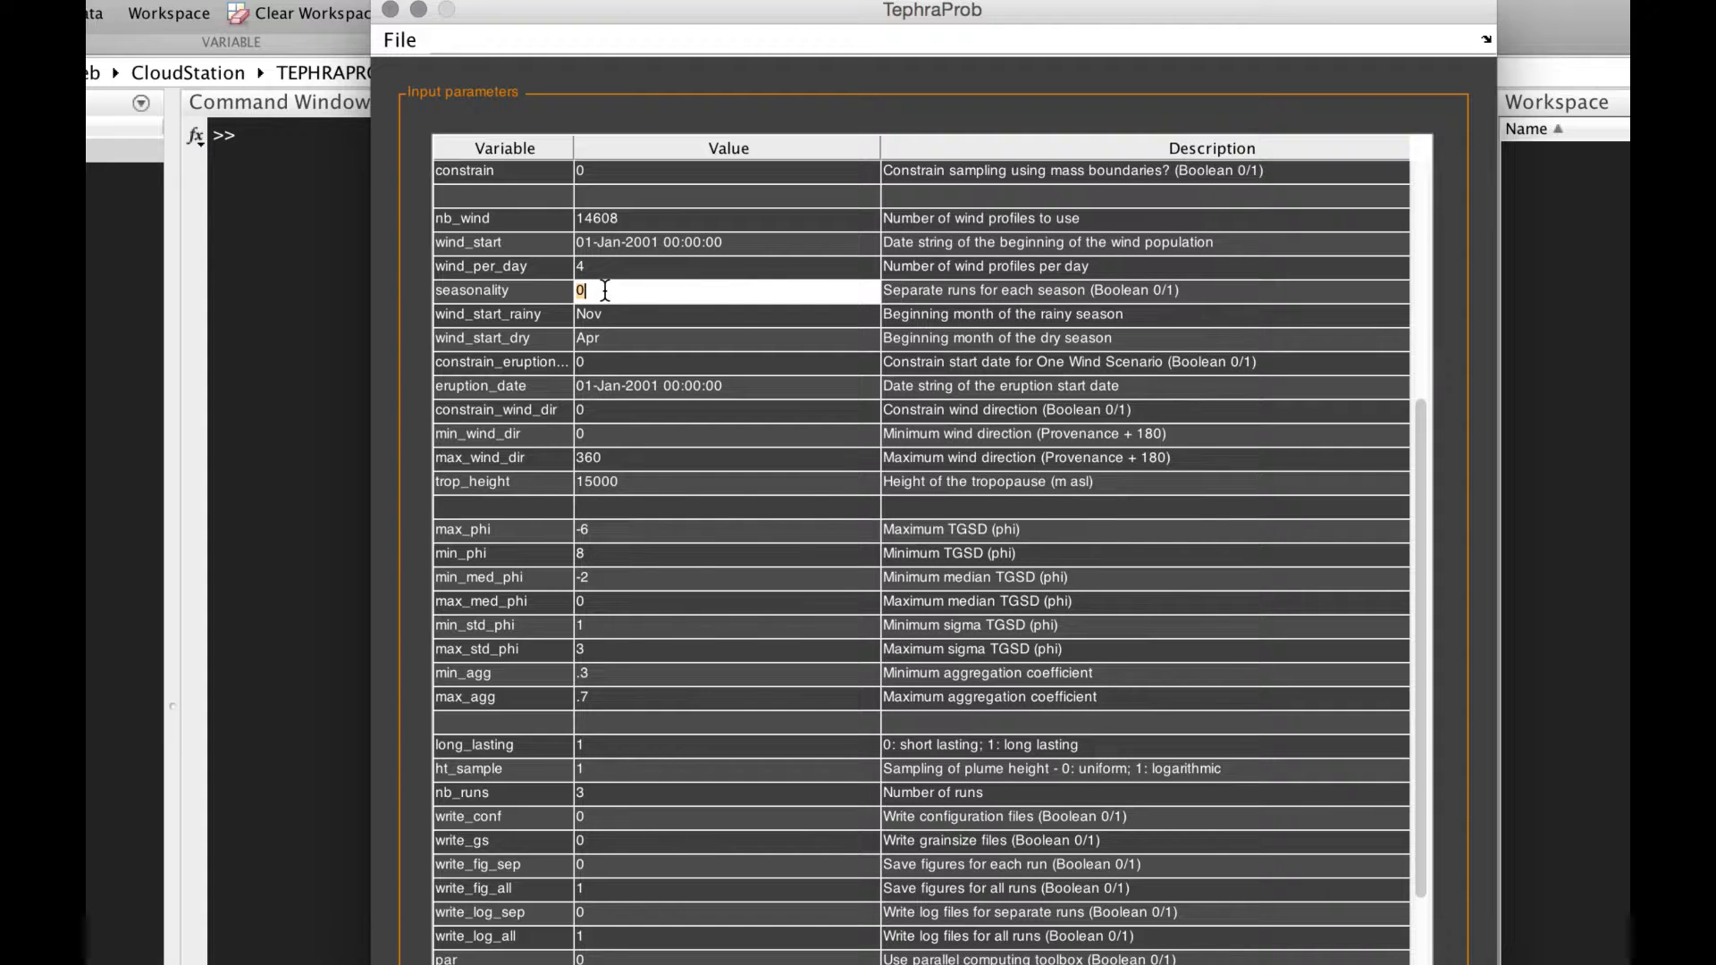
pyautogui.click(503, 288)
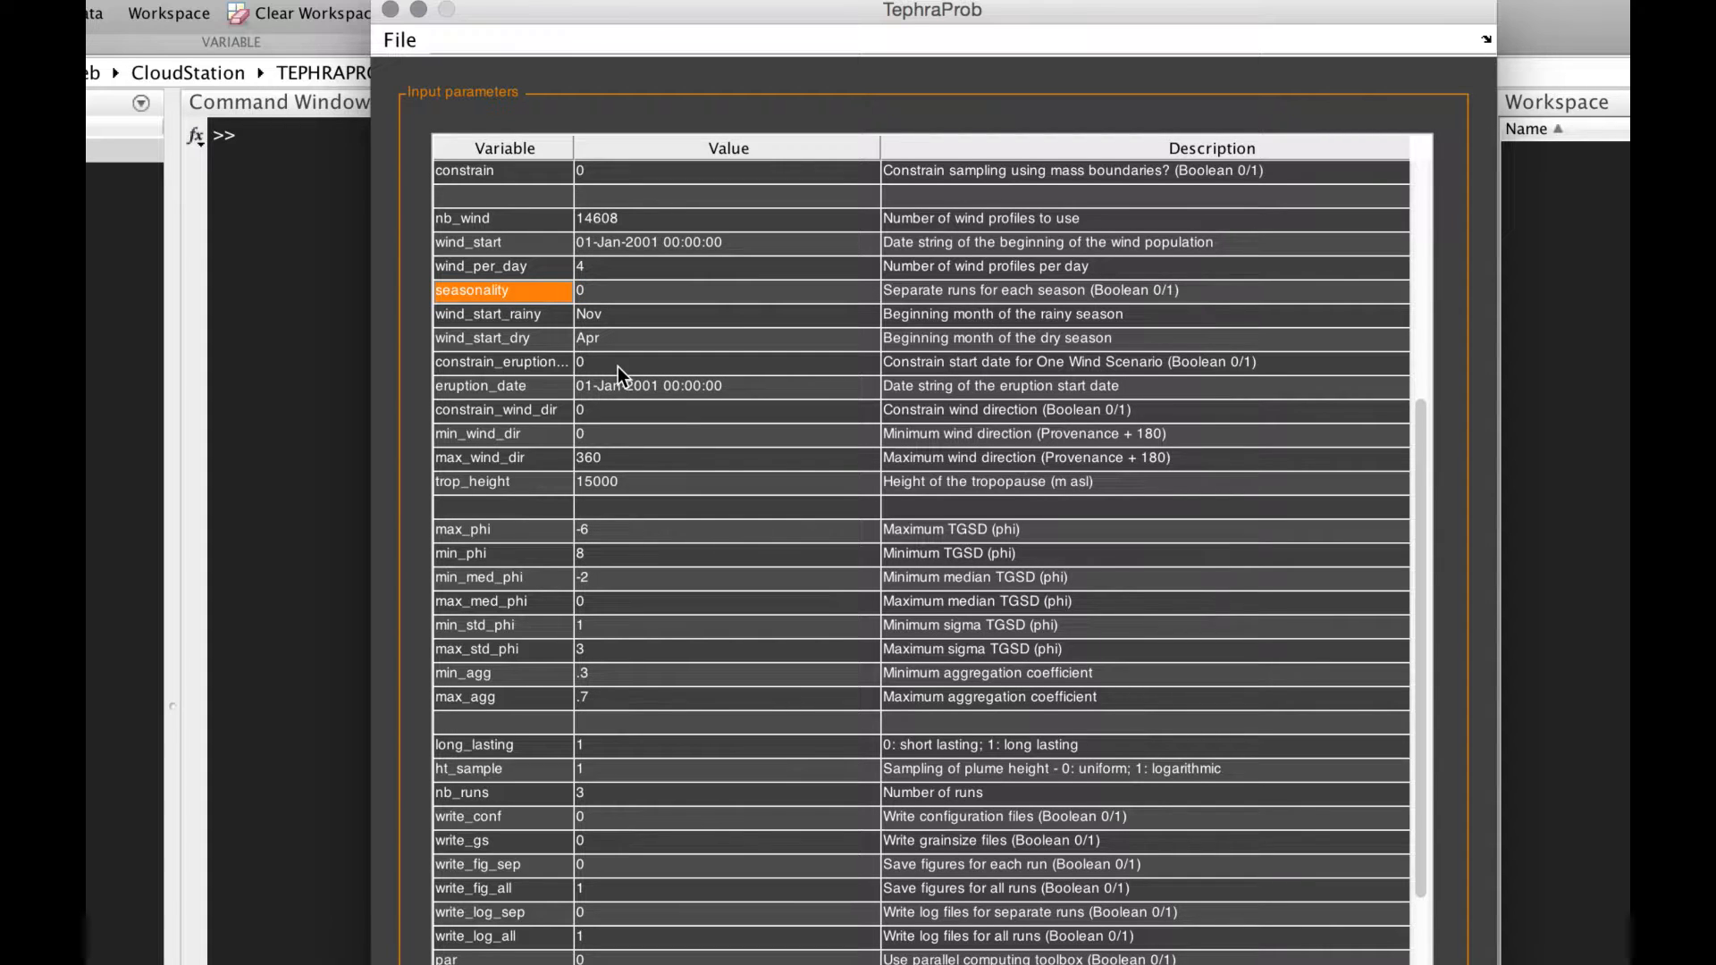
# Step: Enable separate seasonal runs by setting seasonality to 1, with the rainy season beginning in May and the dry season in Nov
pyautogui.doubleClick(619, 295)
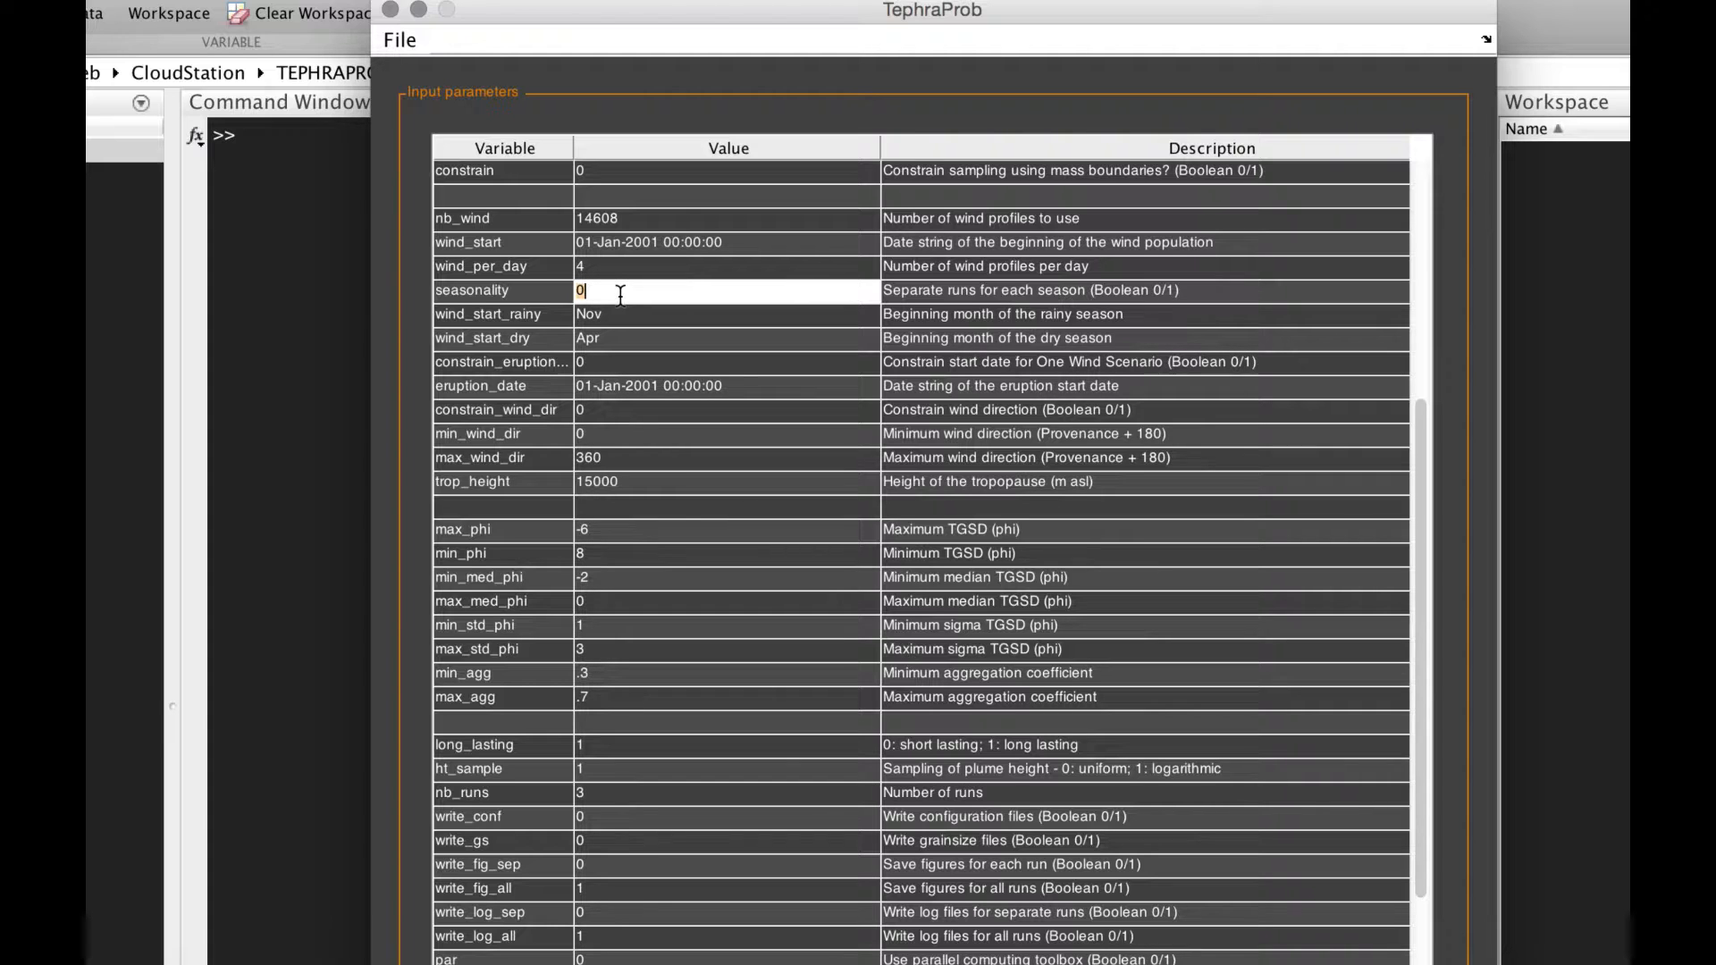
pyautogui.write('1')
pyautogui.doubleClick(596, 315)
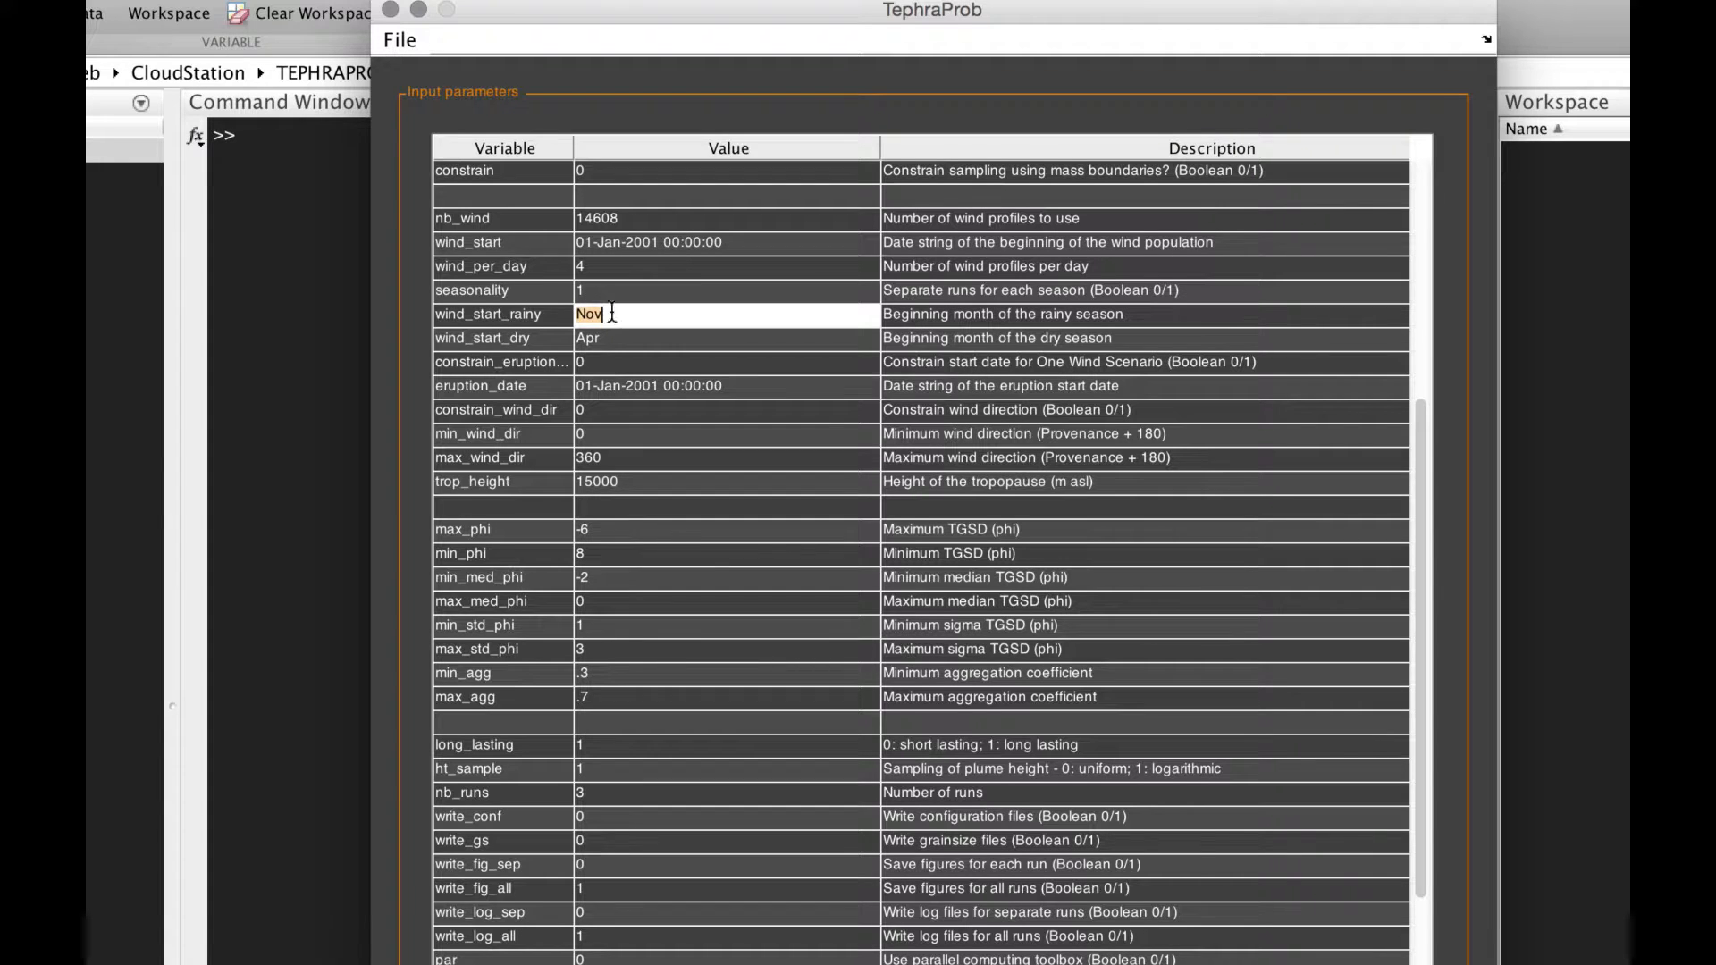
pyautogui.write('May')
pyautogui.click(664, 338)
pyautogui.write('Nov')
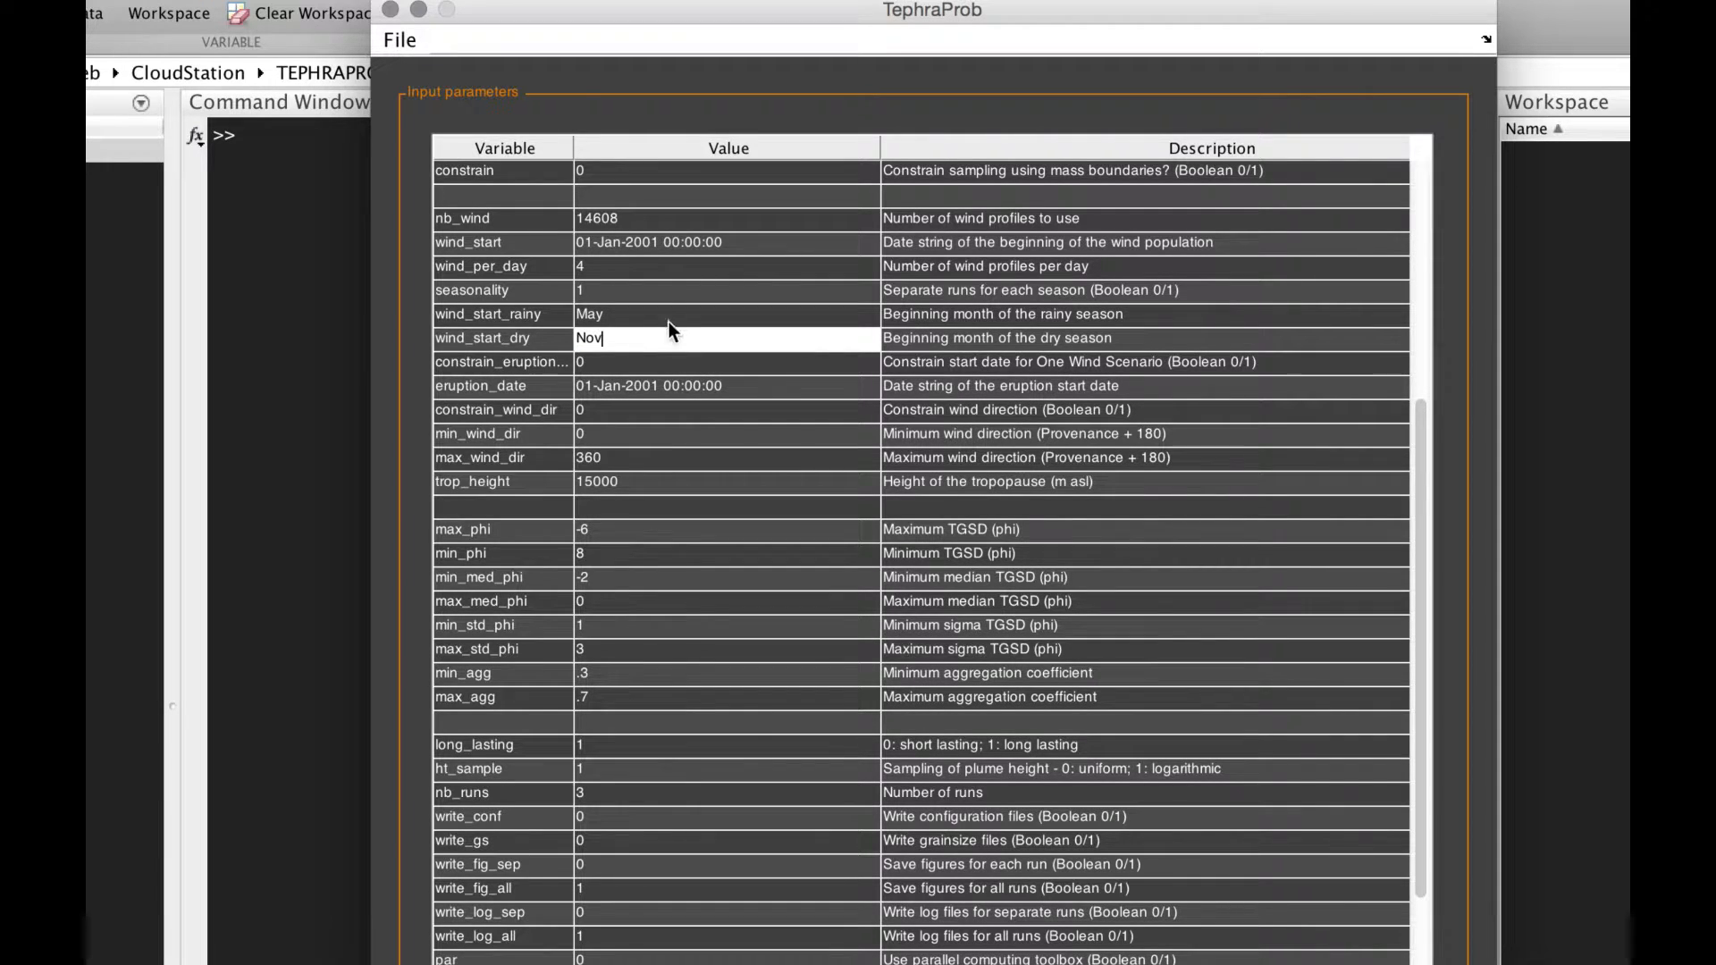
# Step: Review the beginning months entered for the rainy and dry seasons
pyautogui.click(669, 317)
pyautogui.click(668, 340)
pyautogui.click(684, 318)
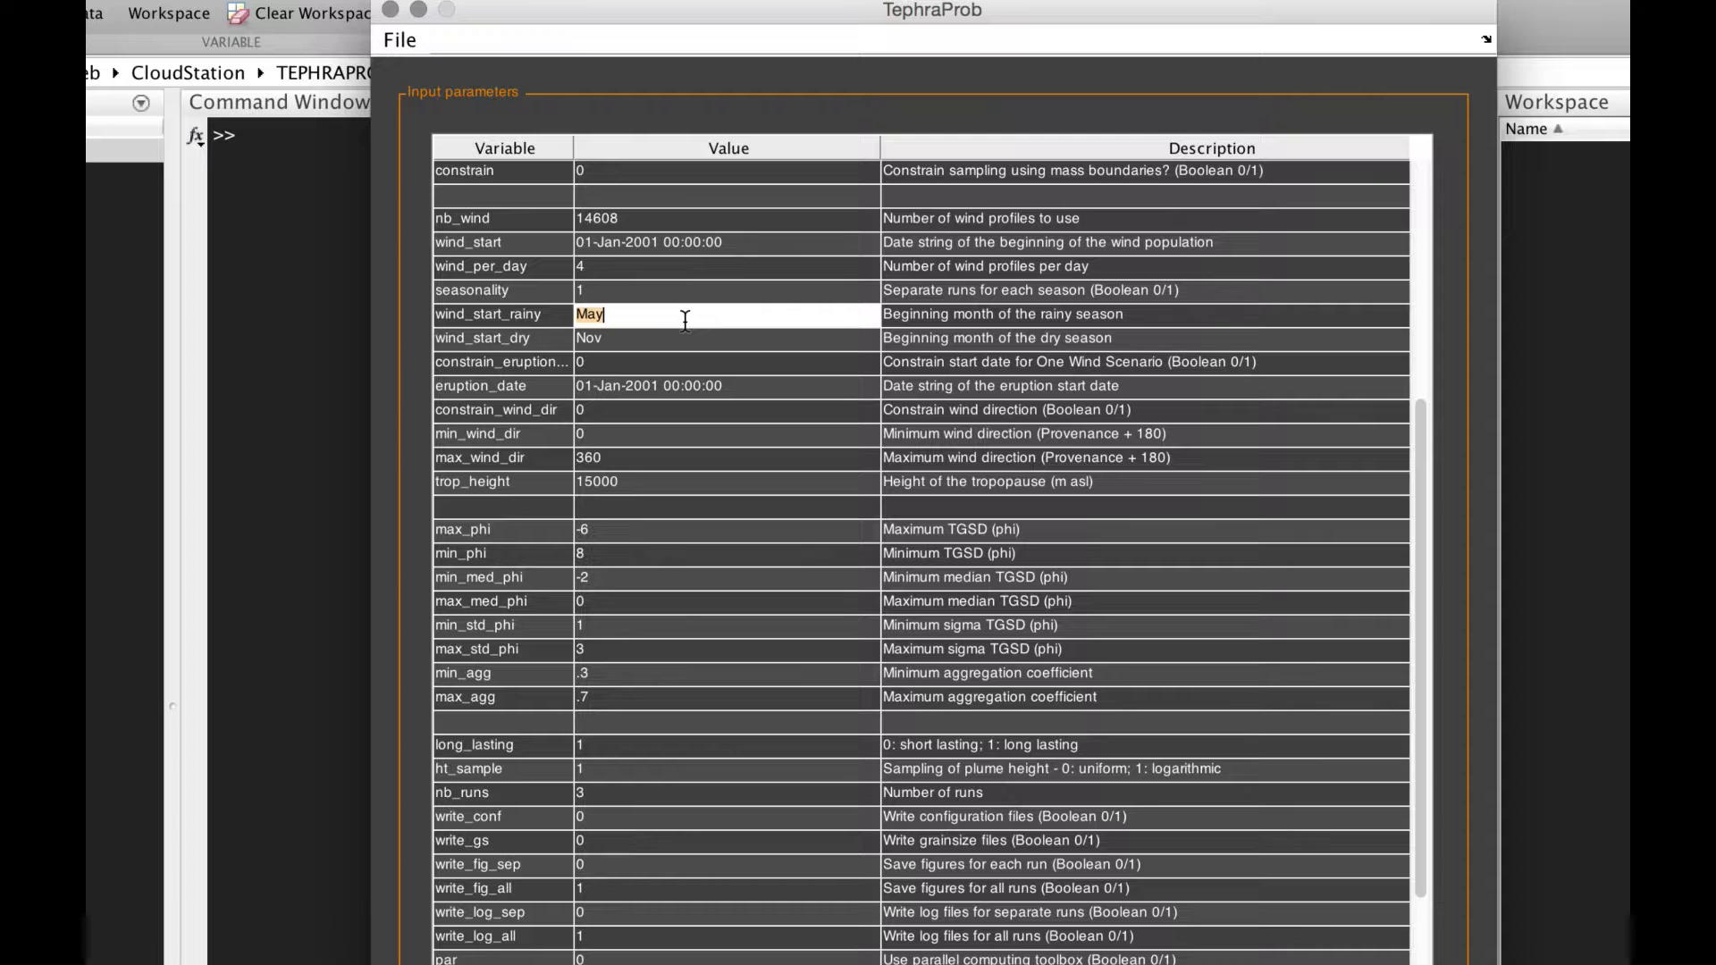
pyautogui.doubleClick(626, 339)
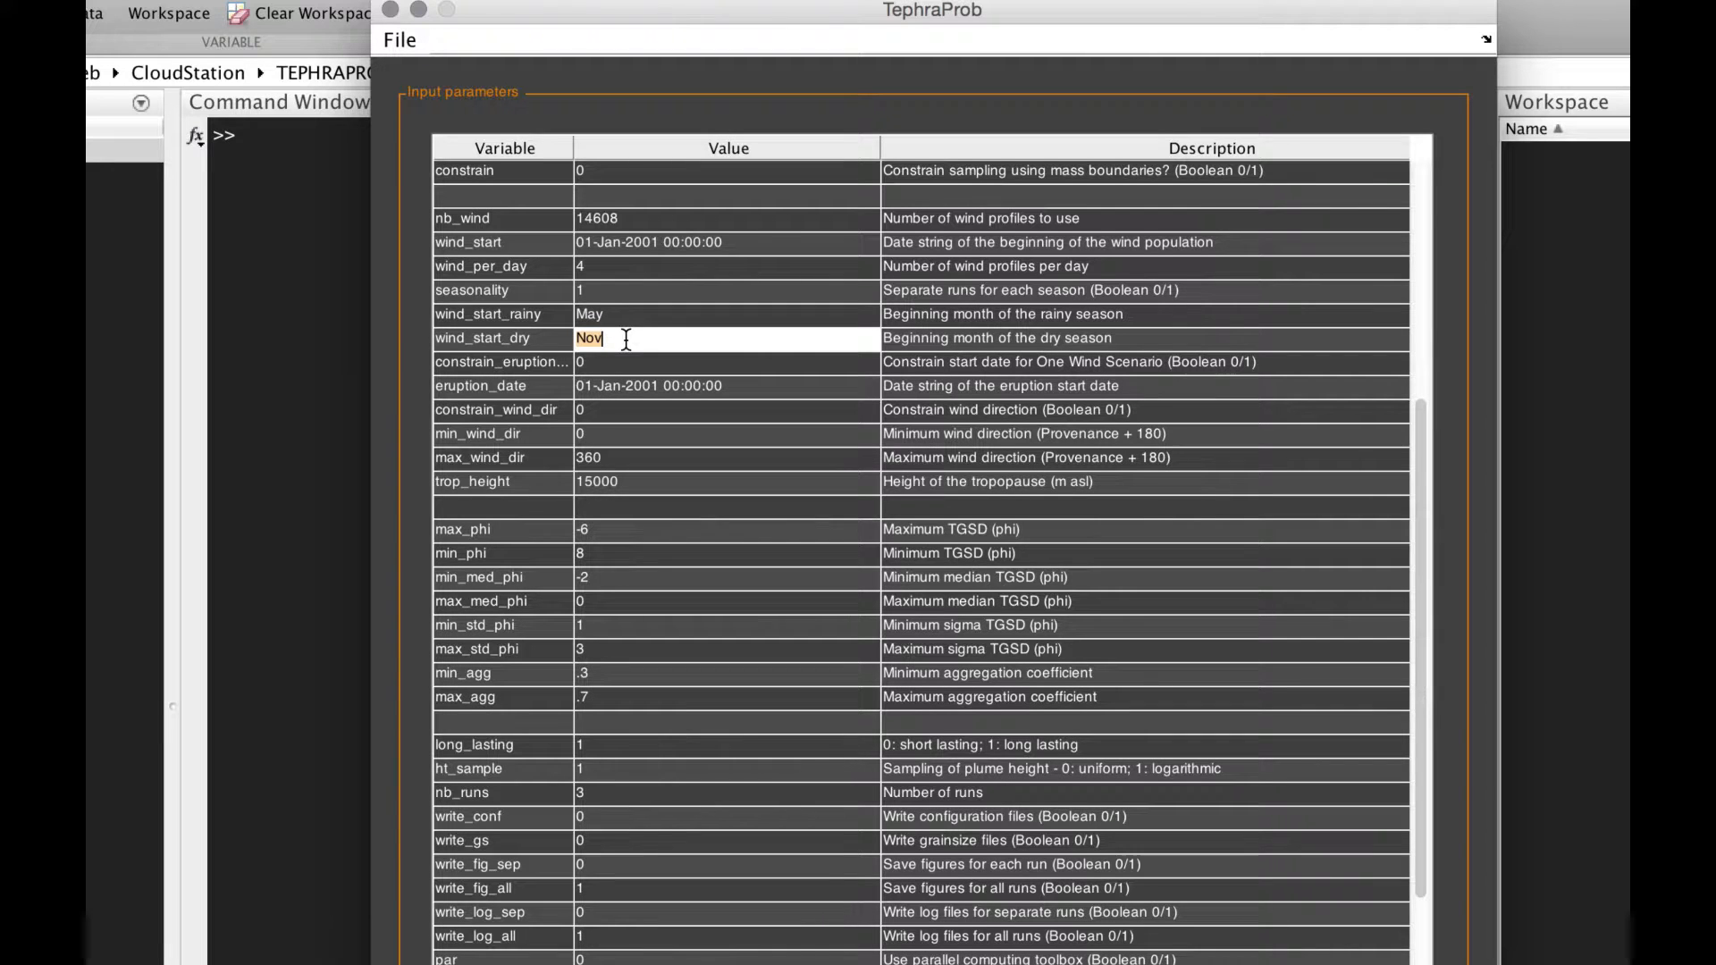
pyautogui.doubleClick(629, 317)
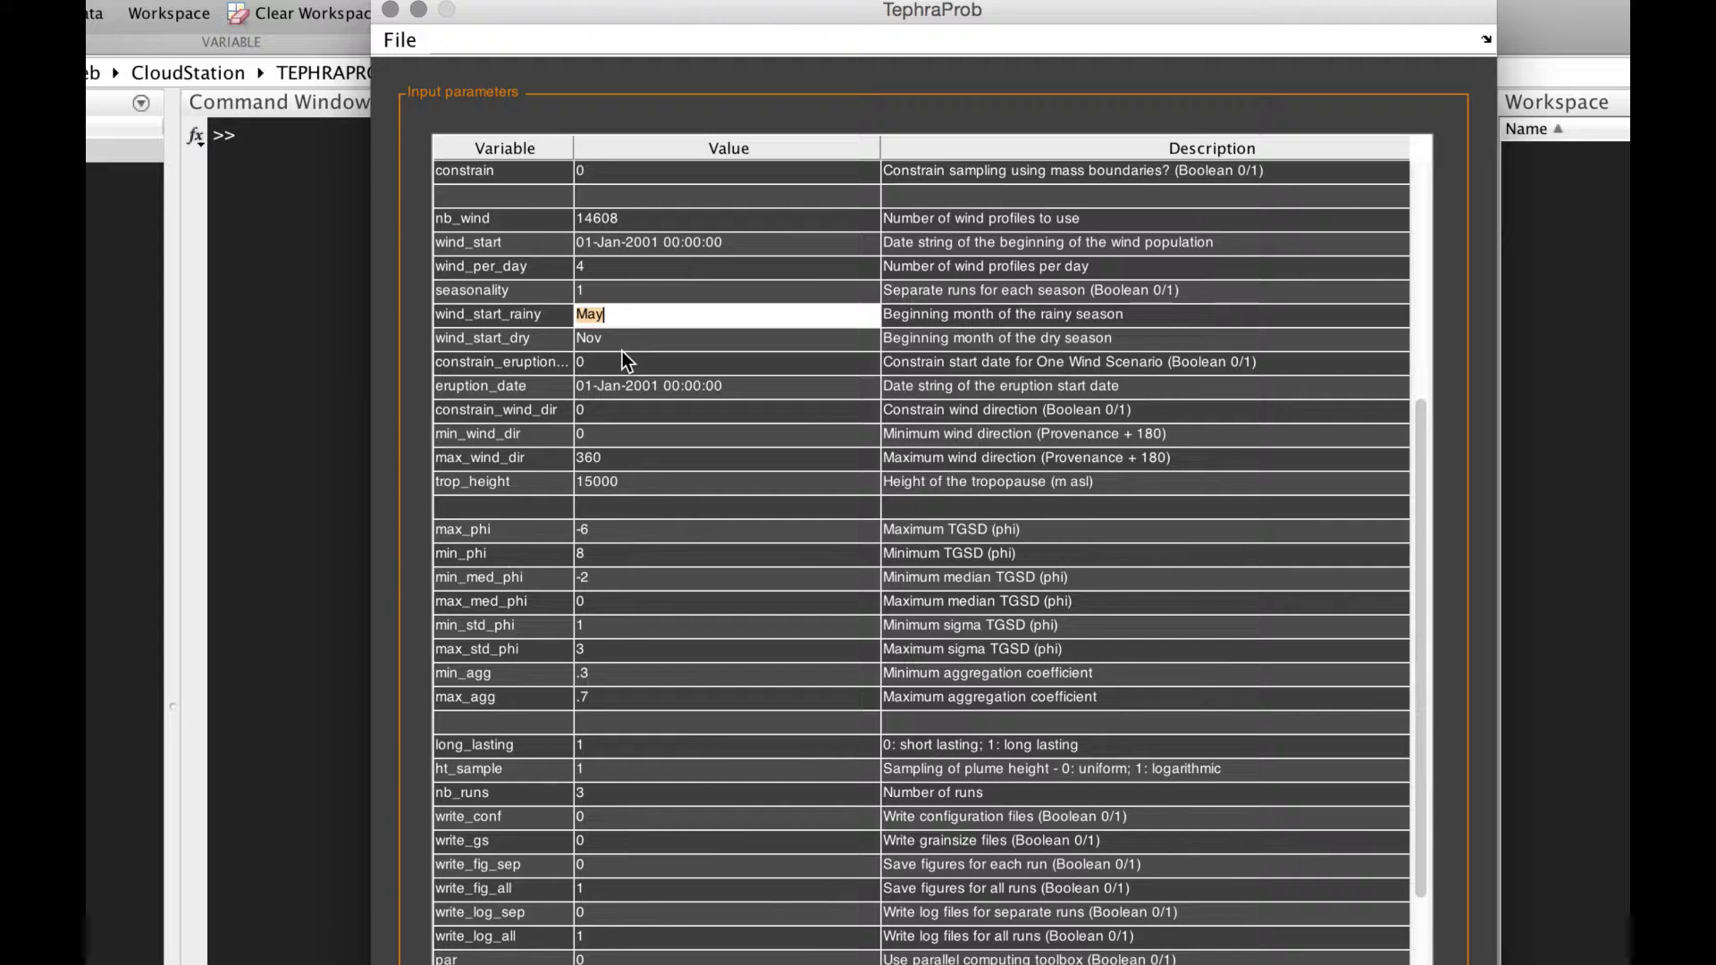
pyautogui.doubleClick(613, 338)
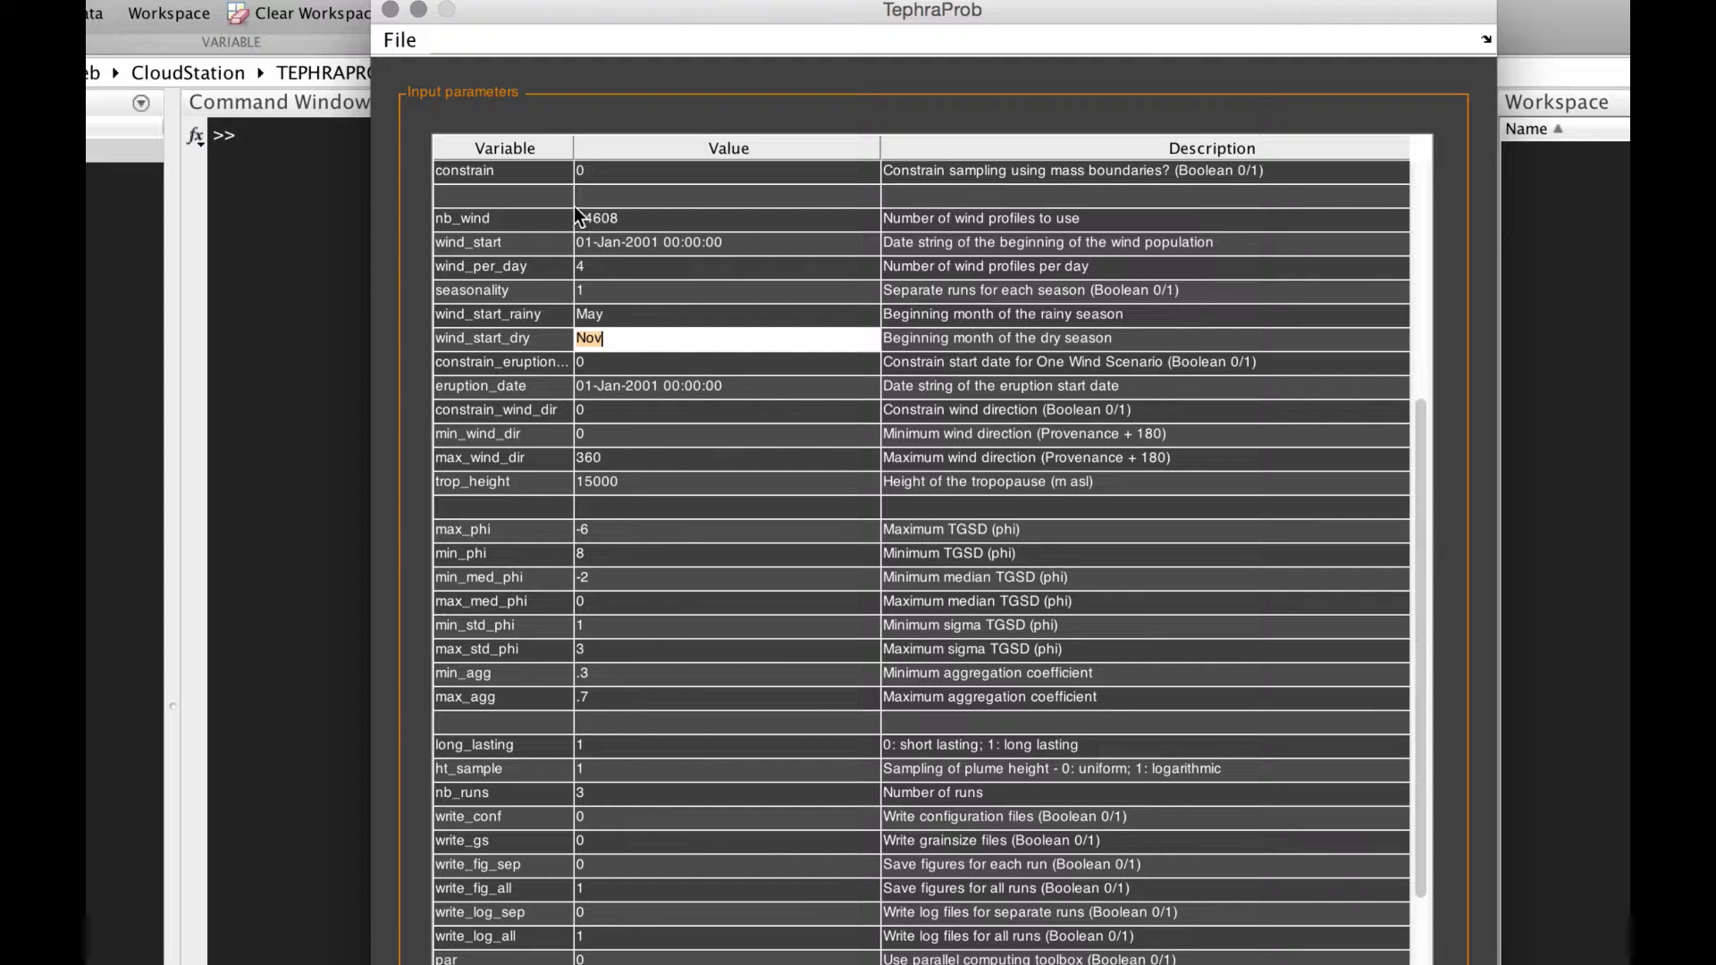
# Step: Widen the Variable column to read constrain_eruption_date in full, and switch to Preview to consult the table of eruption scenarios
pyautogui.moveTo(574, 148); pyautogui.dragTo(636, 147)
pyautogui.doubleClick(667, 369)
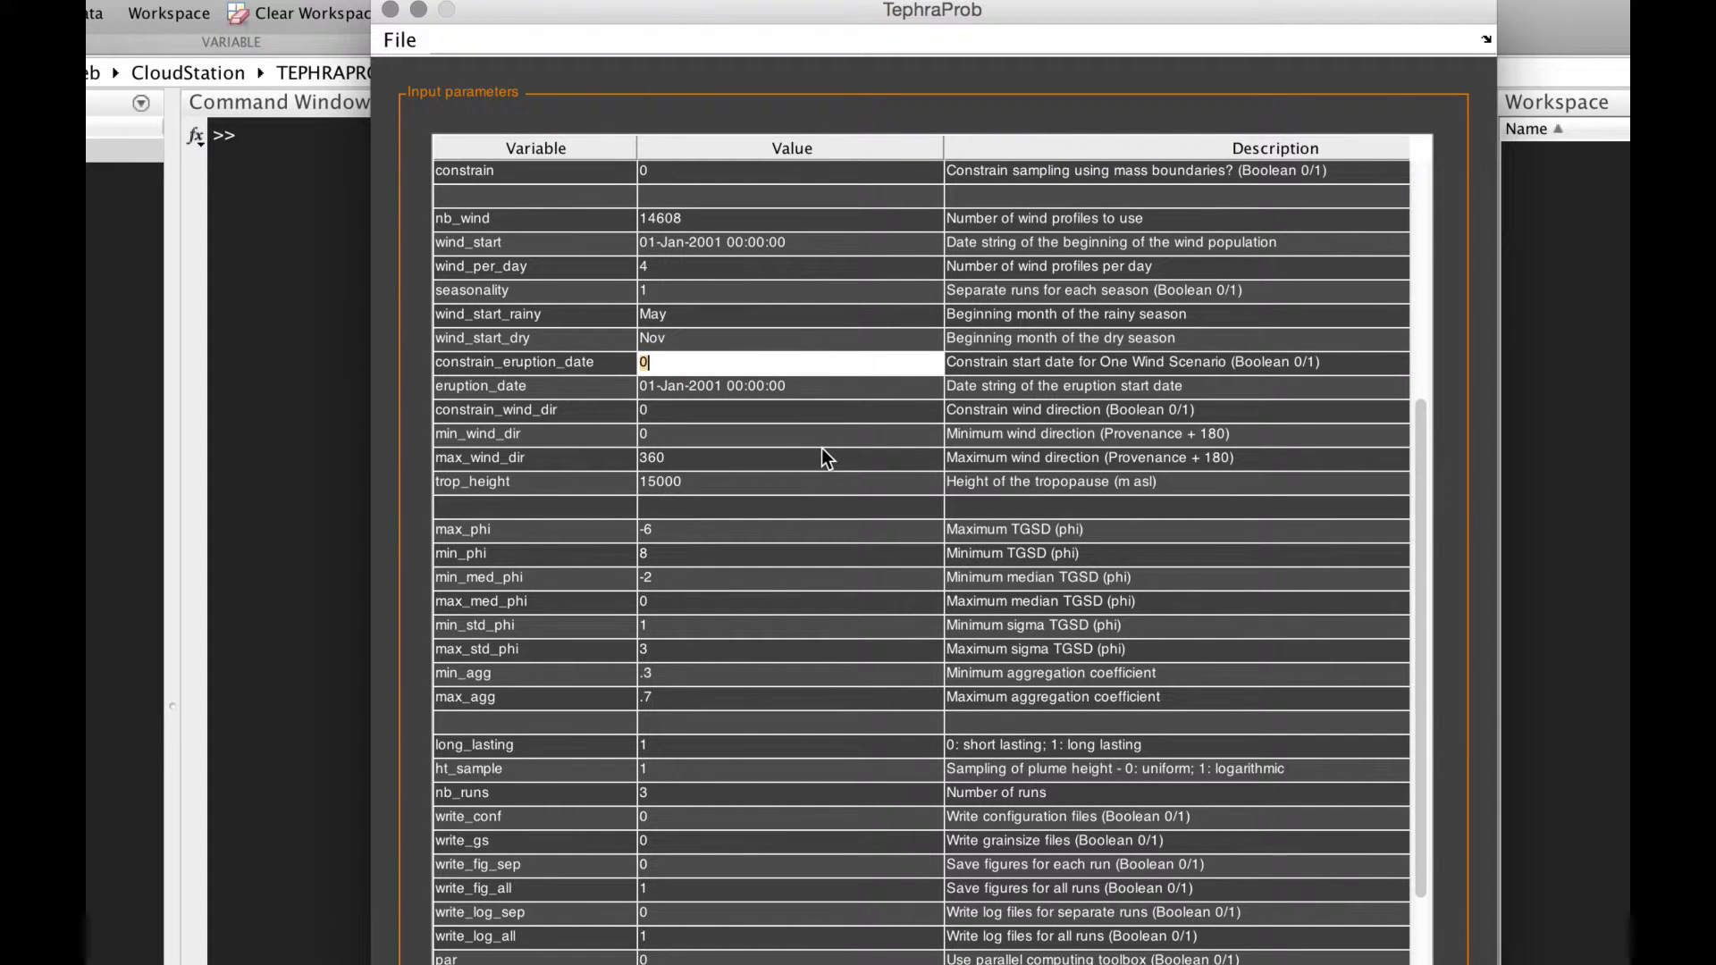
pyautogui.press('super+Tab')
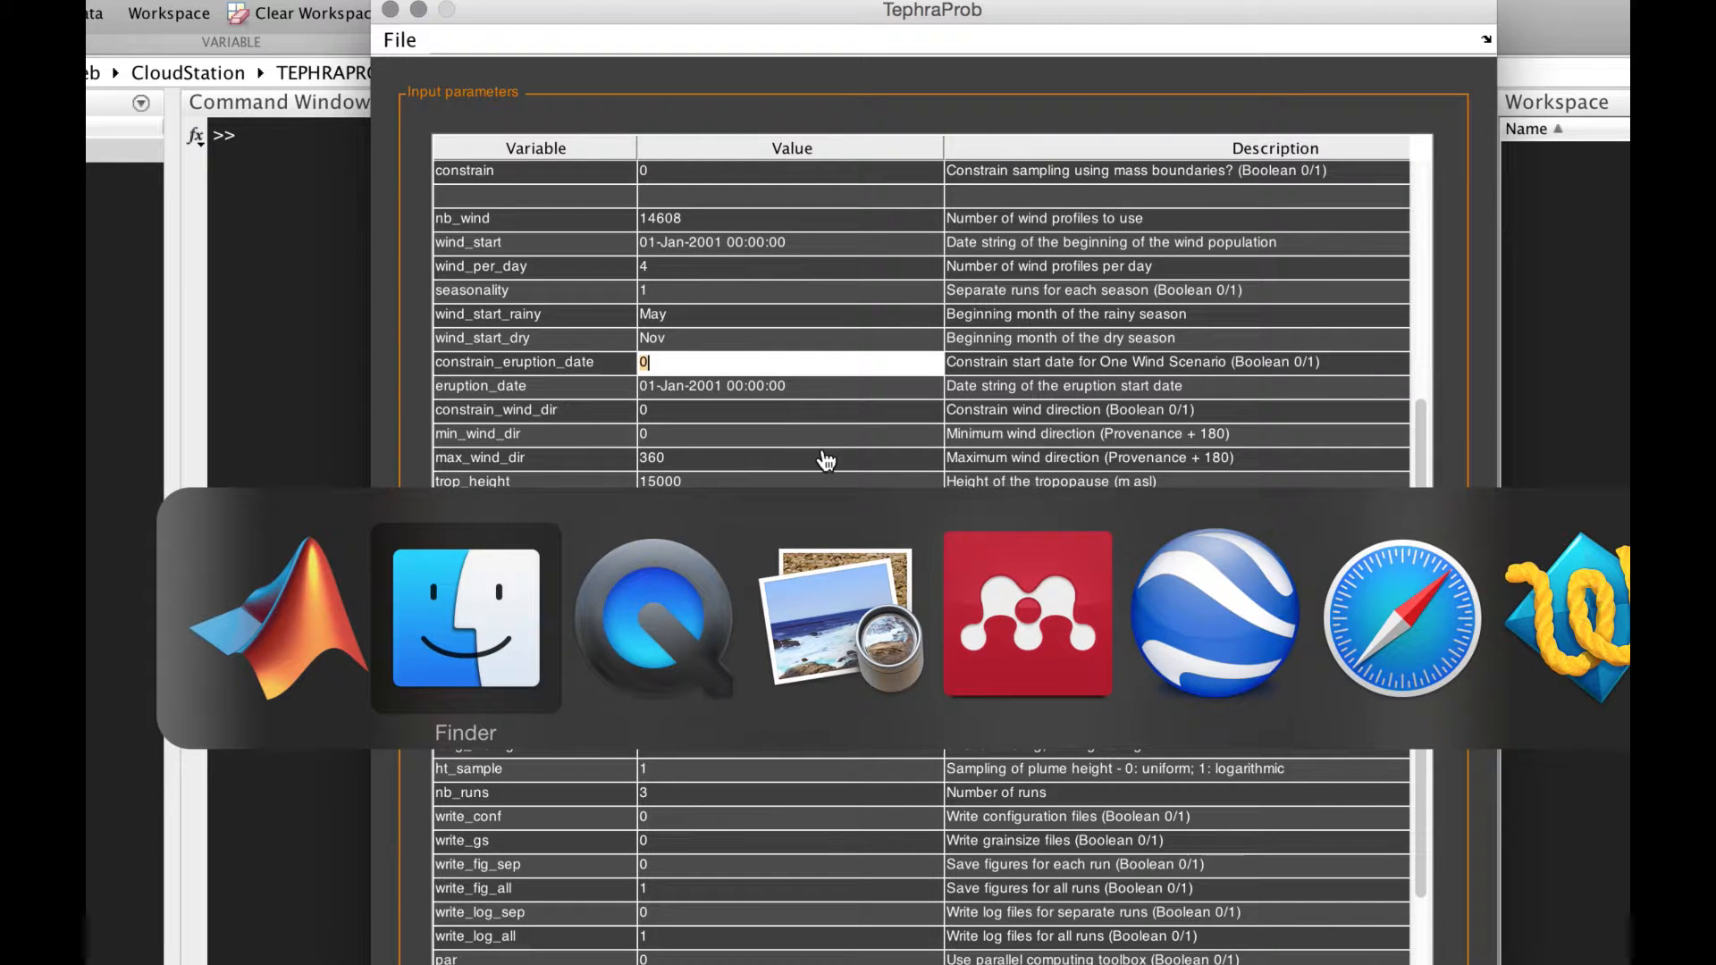
pyautogui.click(853, 579)
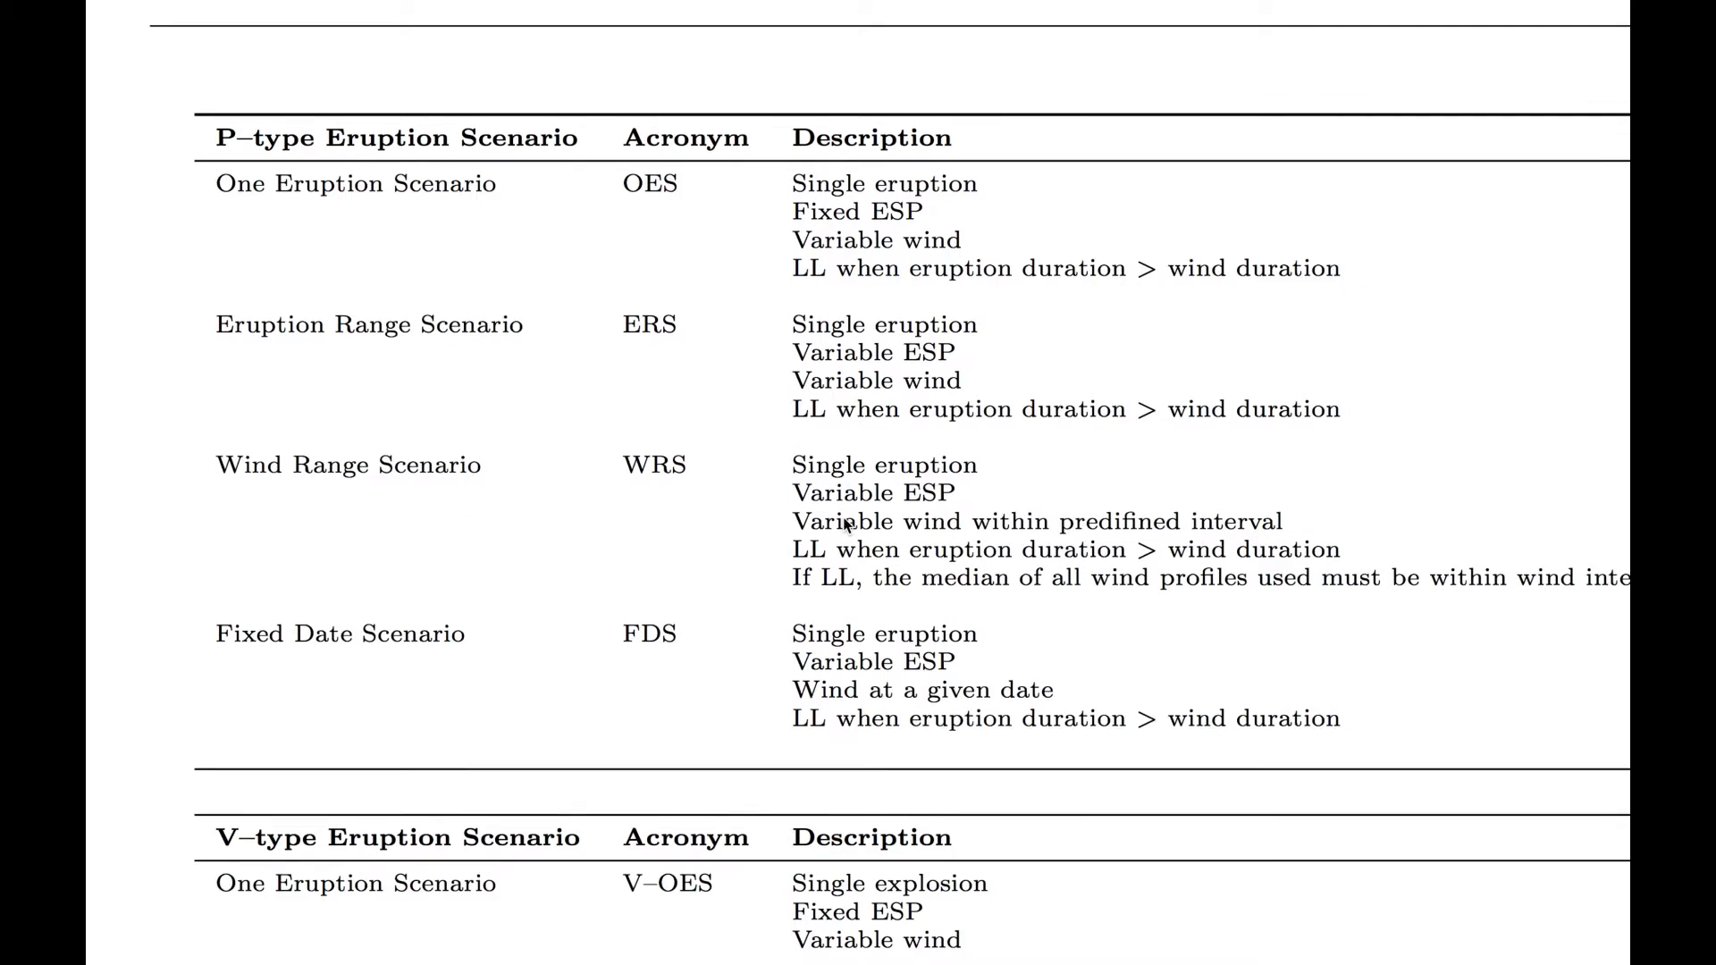
# Step: Examine the table of P-type and V-type eruption scenarios in the document
pyautogui.scroll(-1, 927, 58)
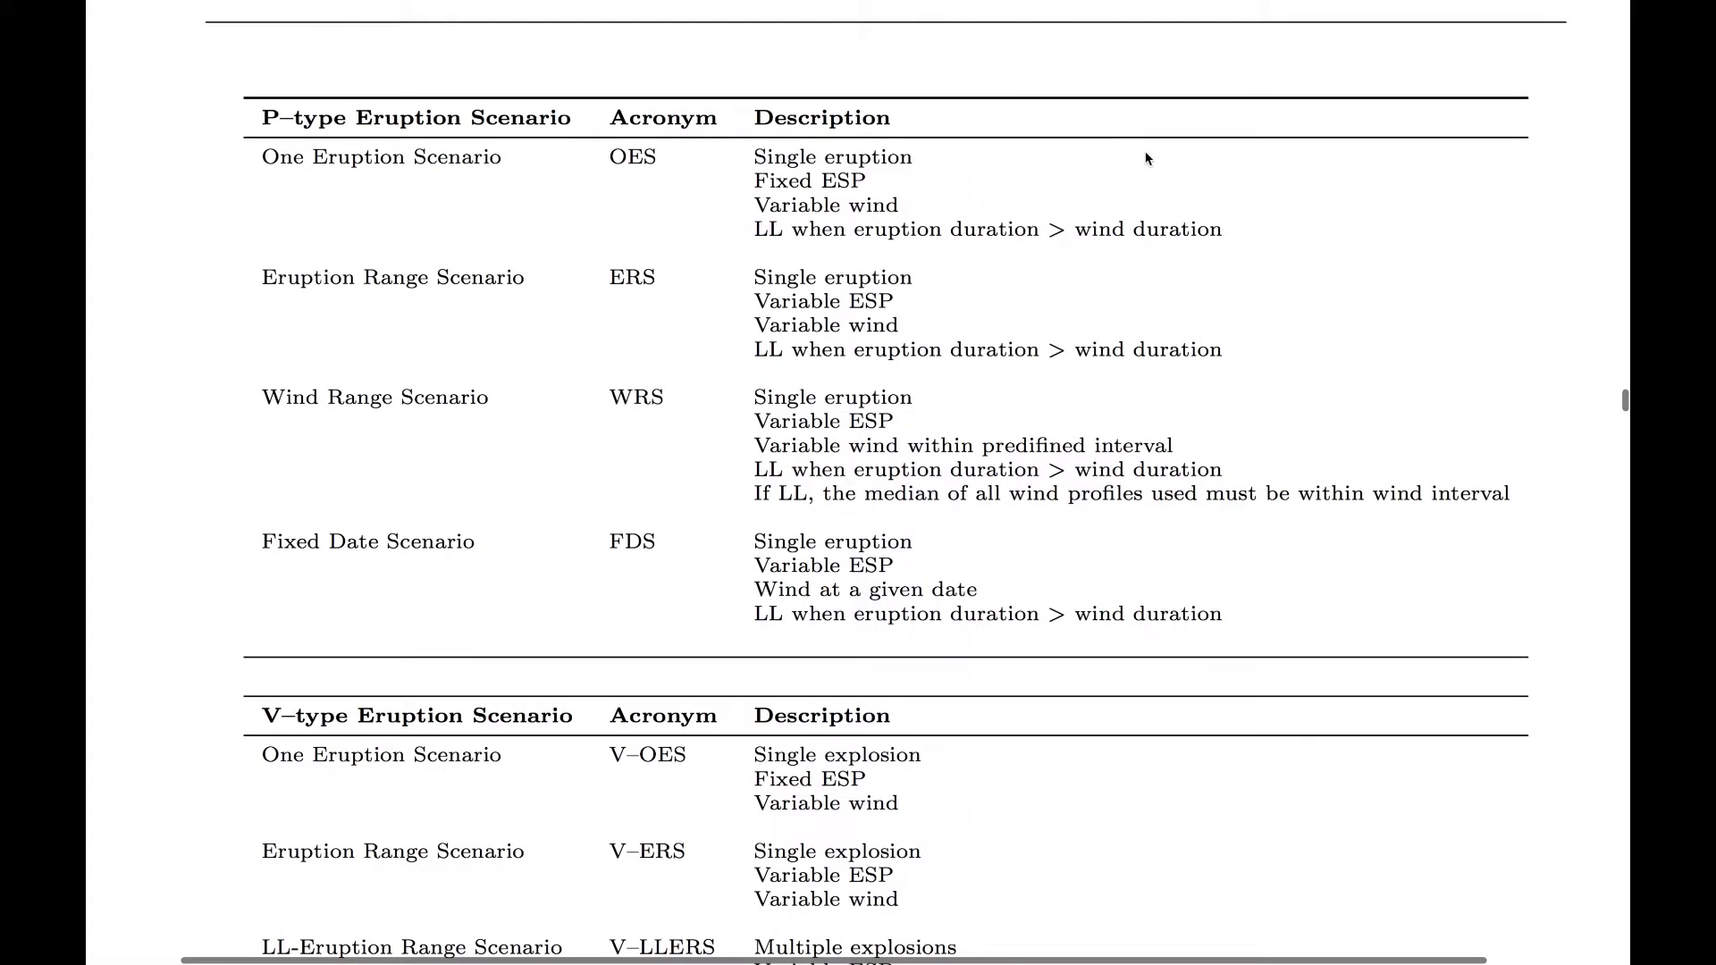
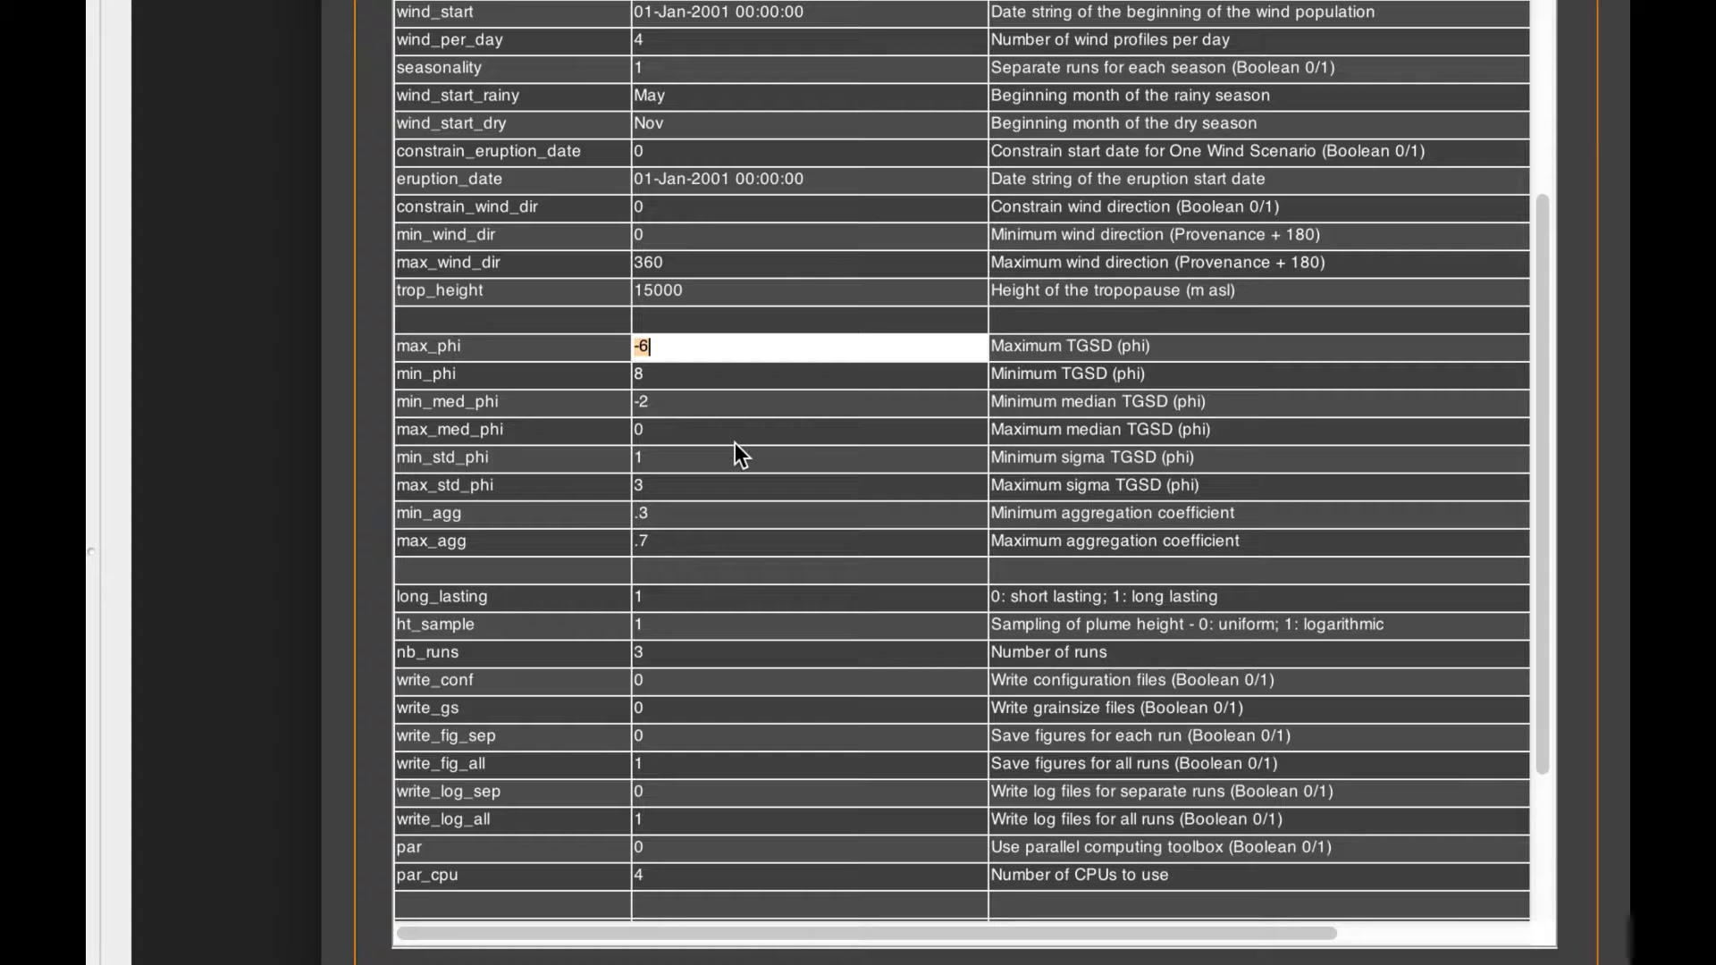
# Step: Set the minimum median TGSD to -3 phi, the maximum median to -1 phi and the minimum sigma to 2 phi
pyautogui.click(684, 397)
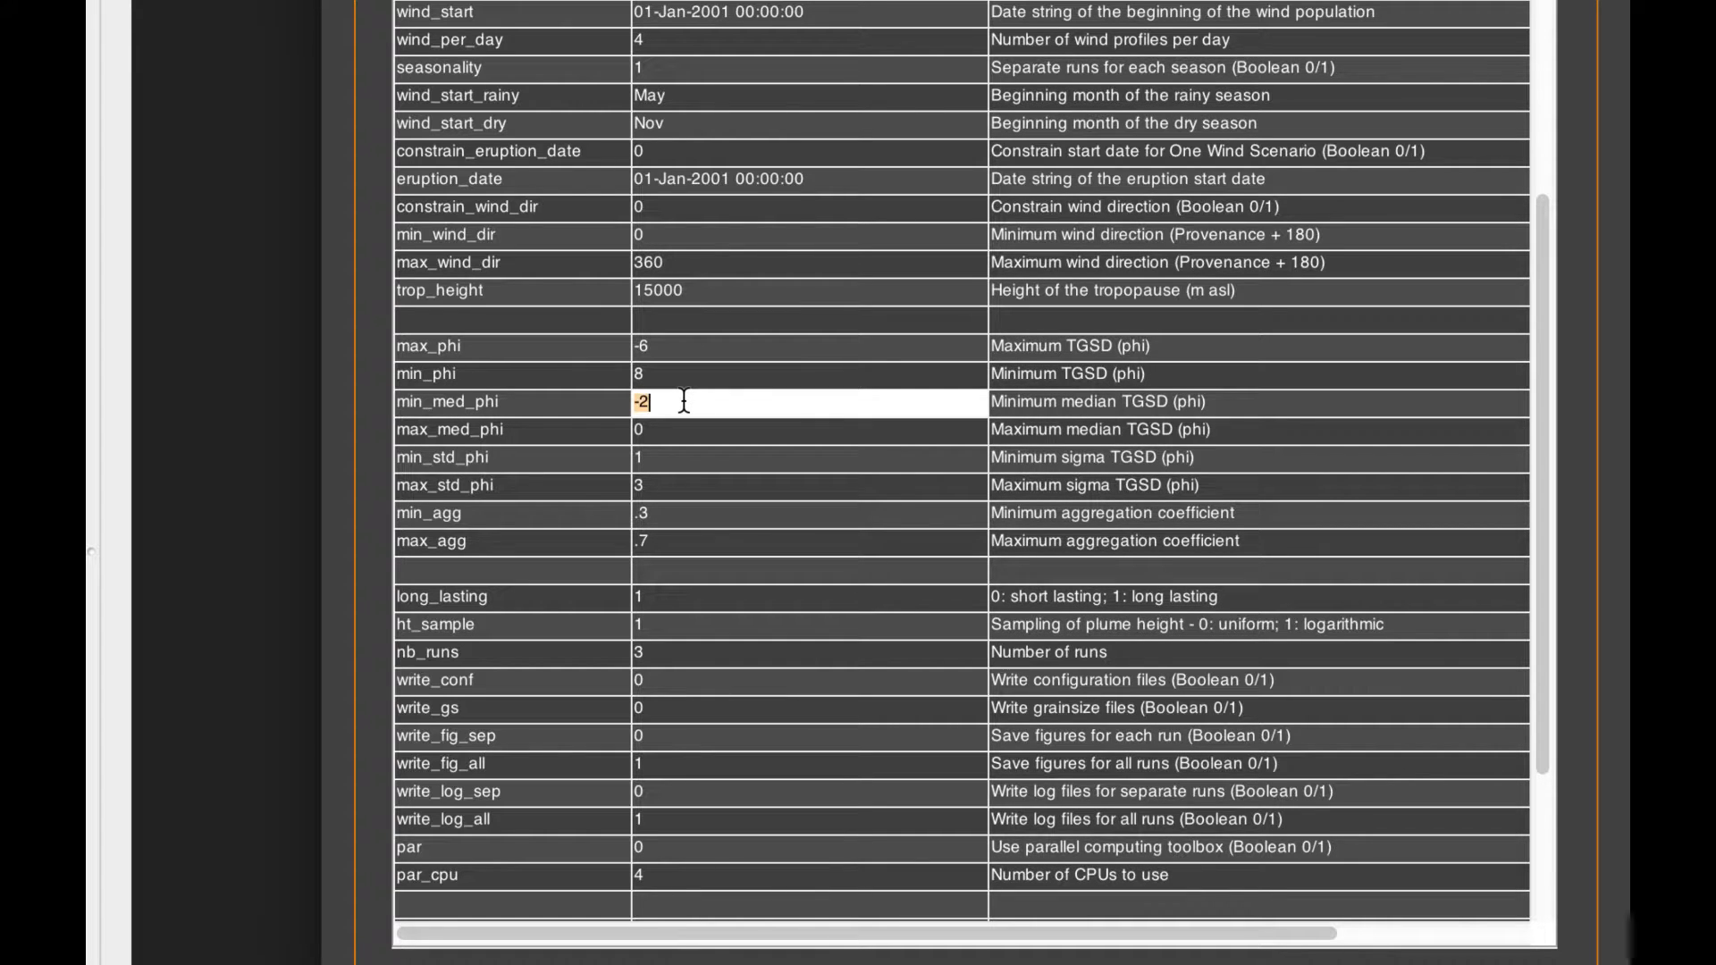
pyautogui.click(683, 401)
pyautogui.press('BackSpace')
pyautogui.write('3')
pyautogui.click(667, 431)
pyautogui.write('1')
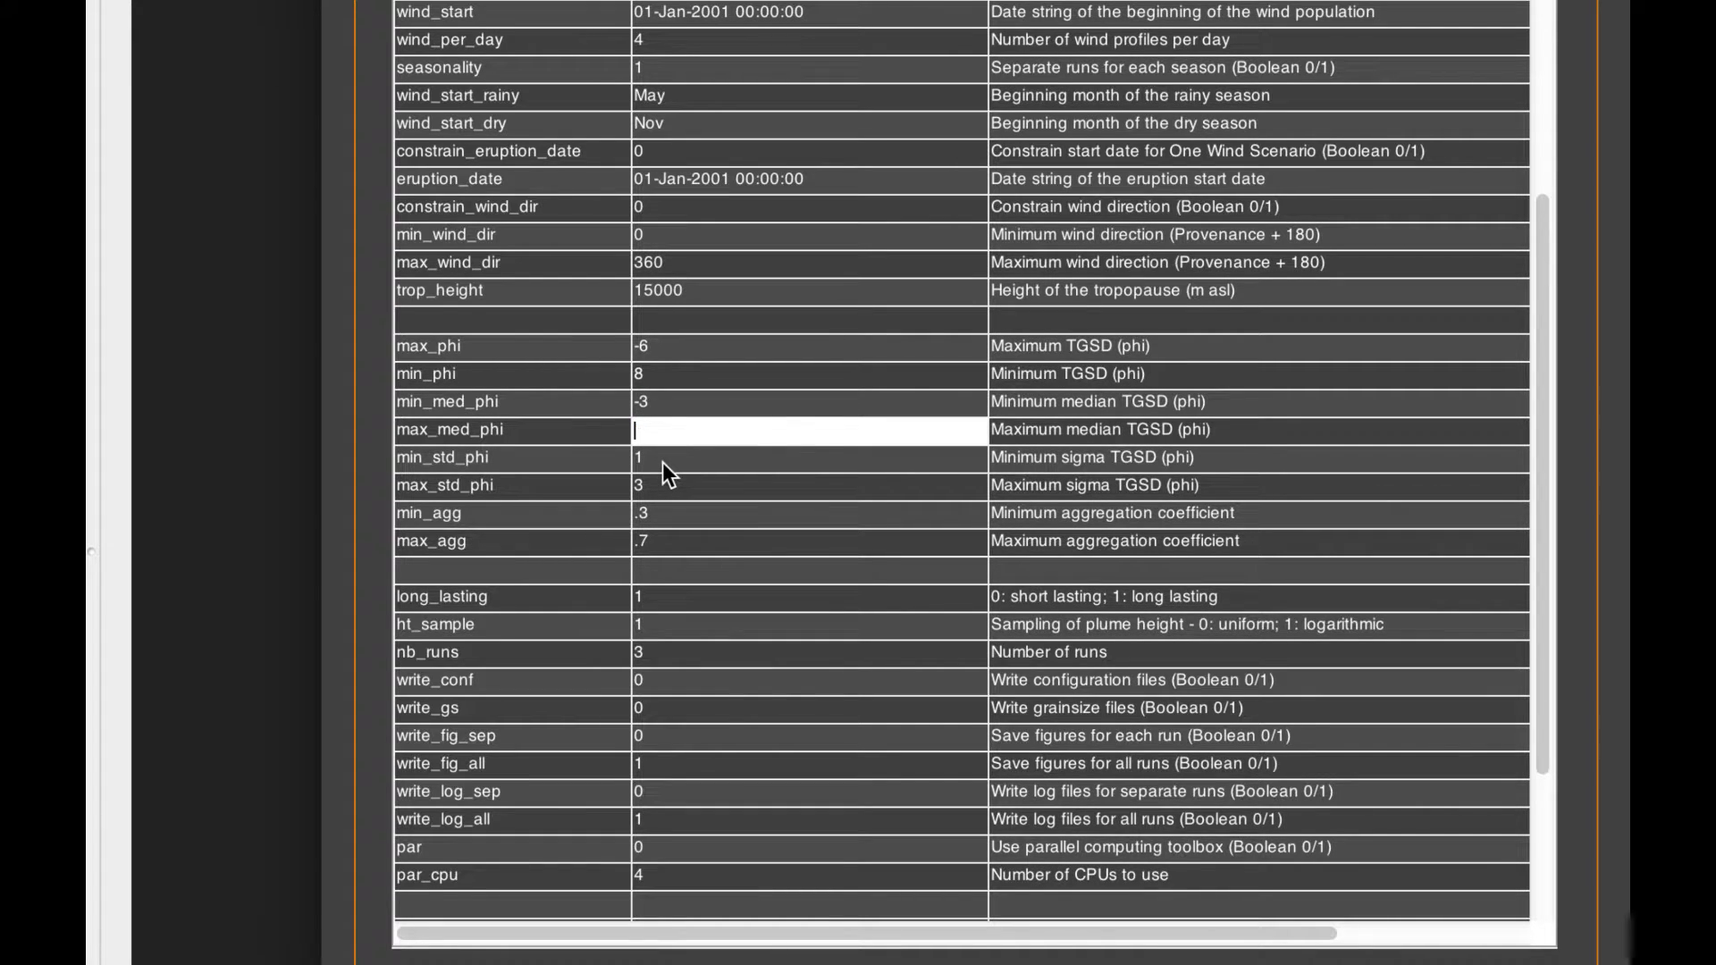
pyautogui.click(662, 464)
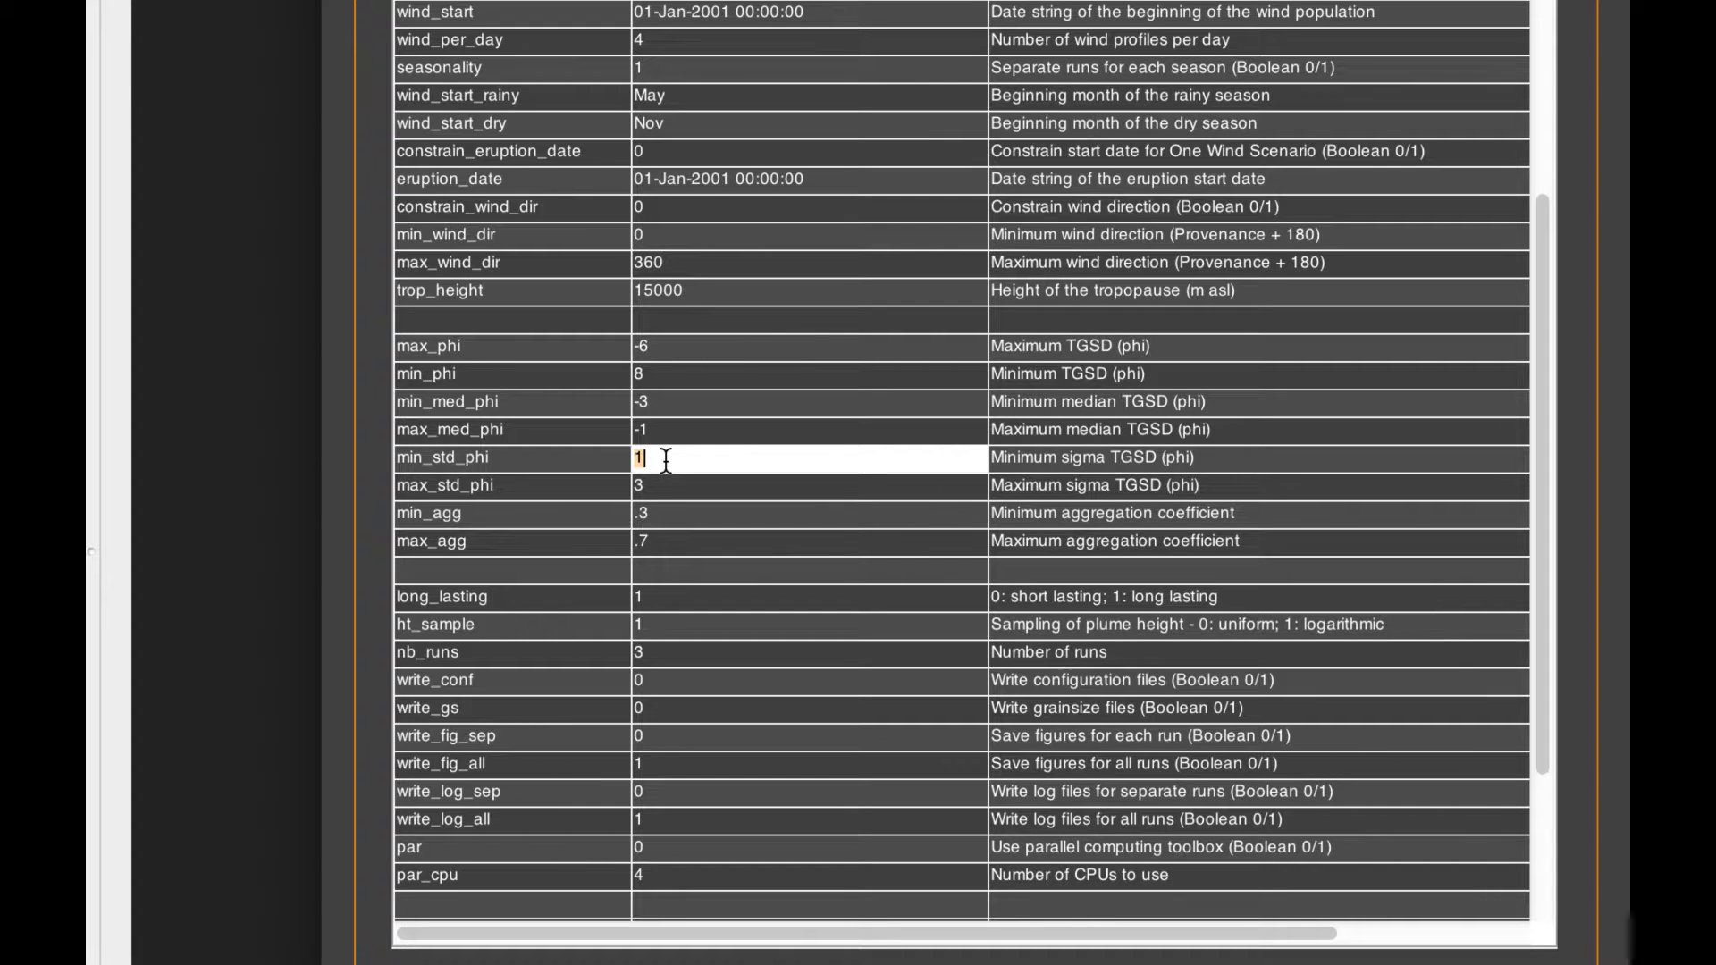
pyautogui.write('2')
pyautogui.click(663, 479)
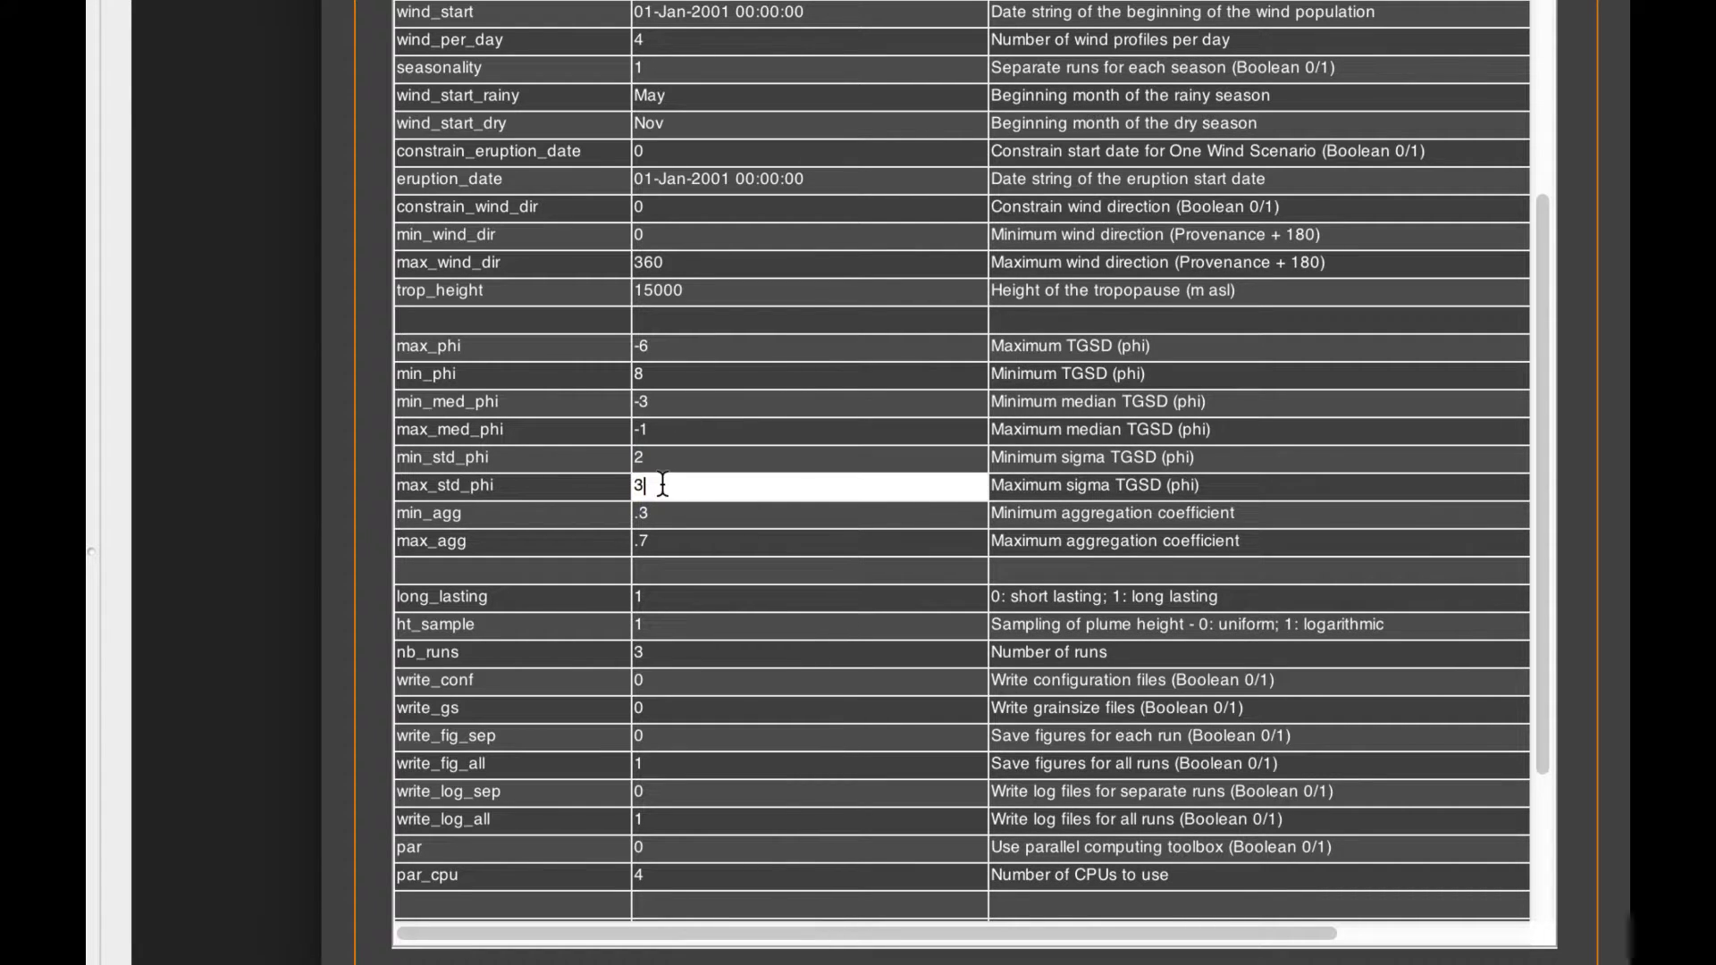
# Step: Review the grain-size parameters: the maximum and minimum TGSD, the median range and the sigma range
pyautogui.click(677, 426)
pyautogui.click(666, 358)
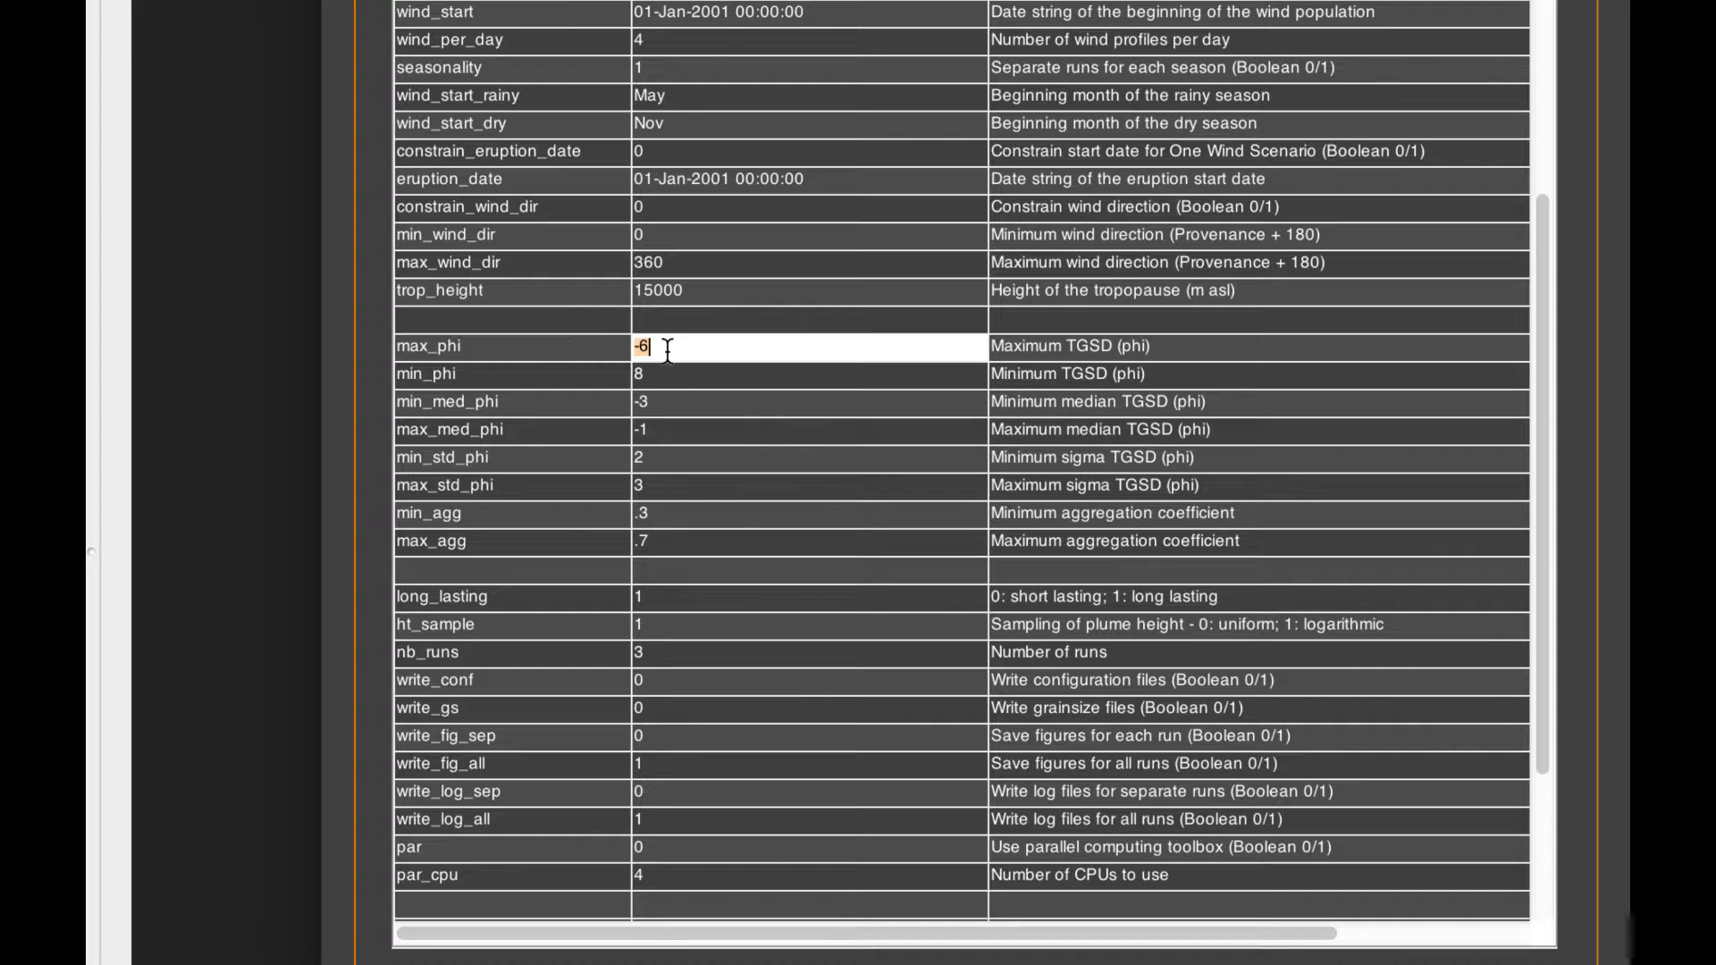
pyautogui.click(667, 369)
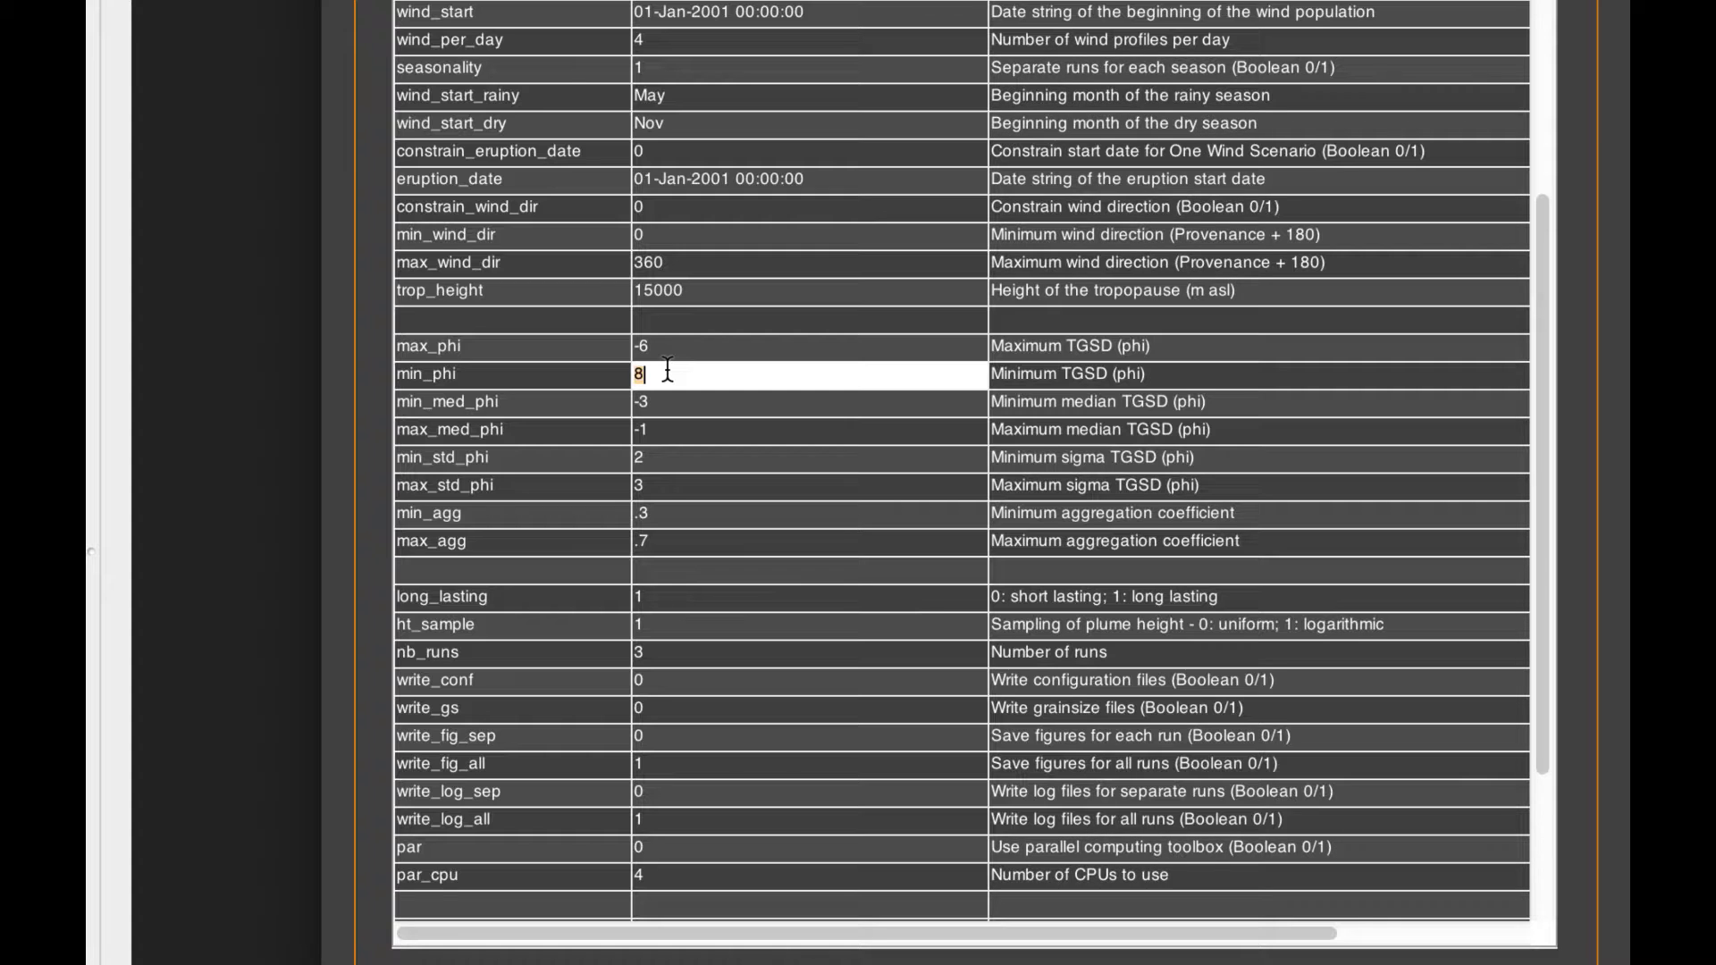
pyautogui.click(491, 406)
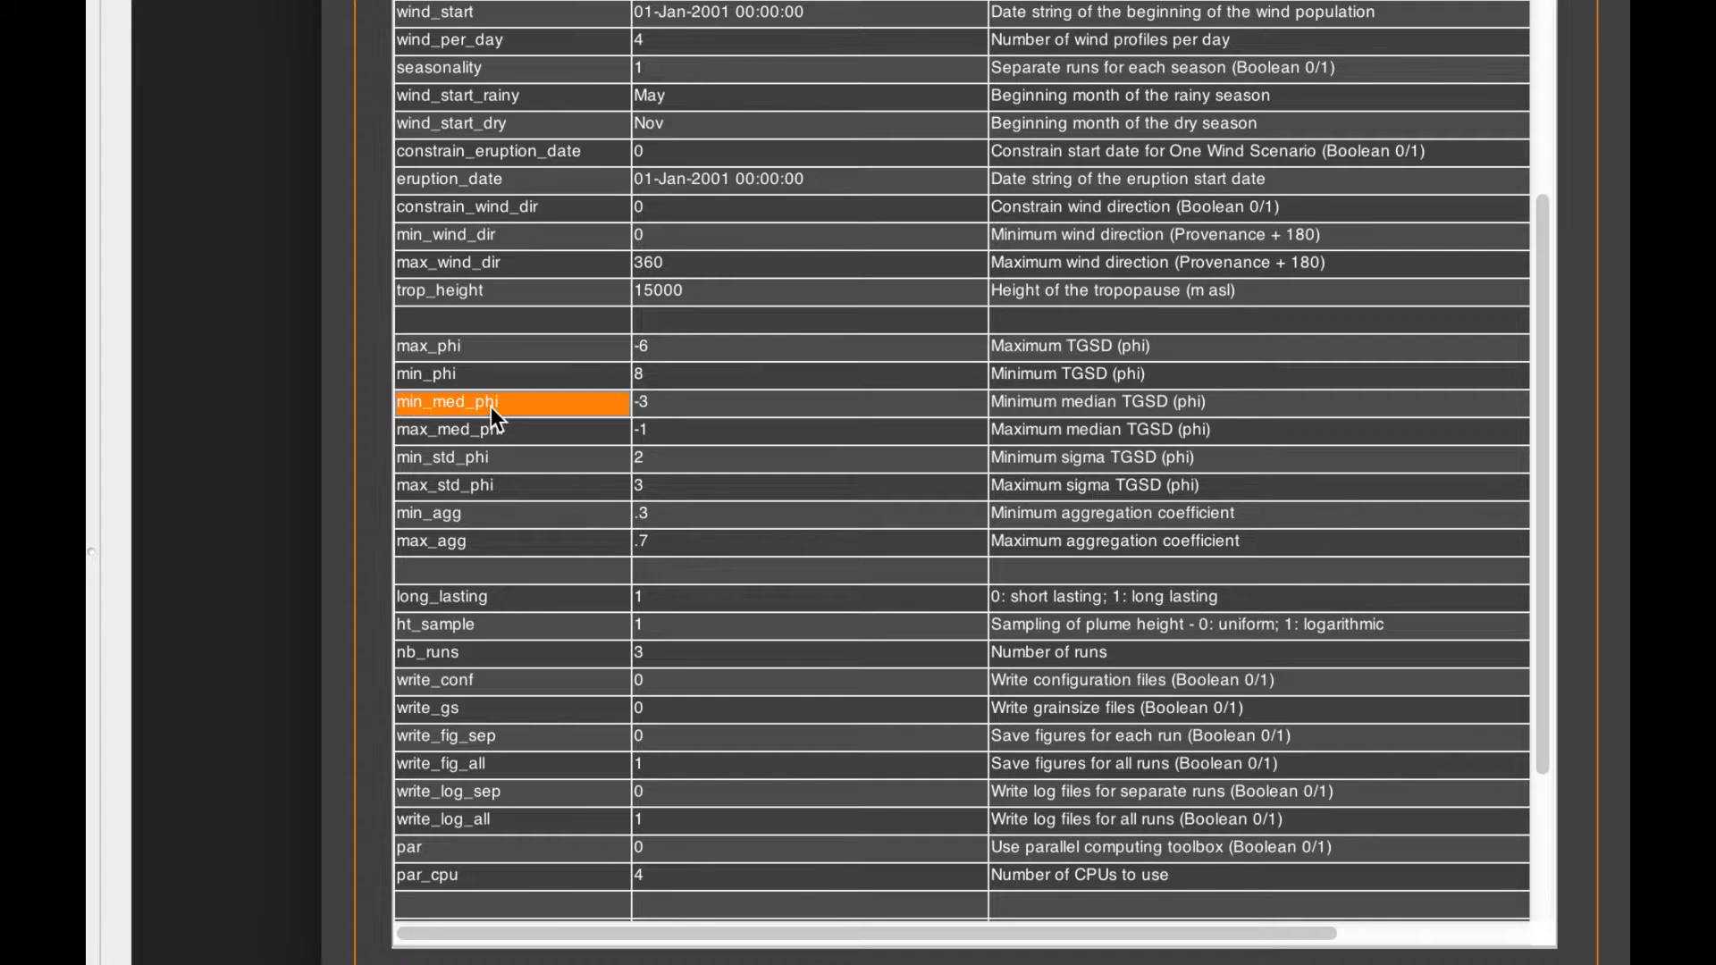
pyautogui.click(654, 458)
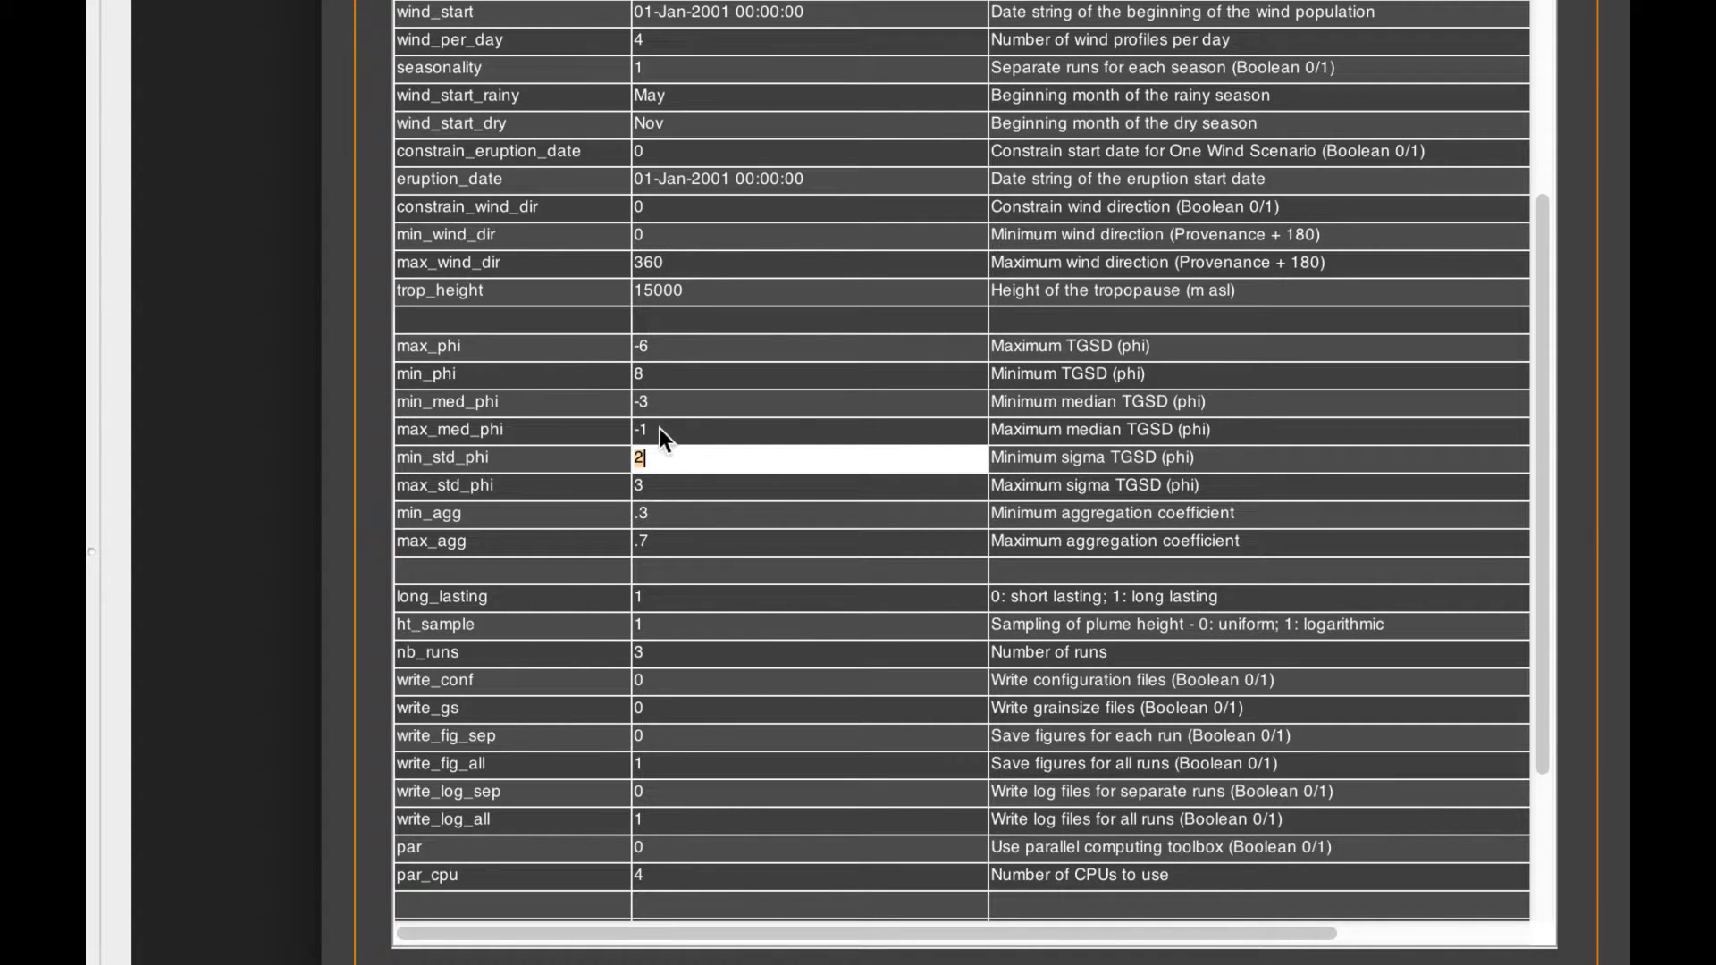
pyautogui.click(679, 401)
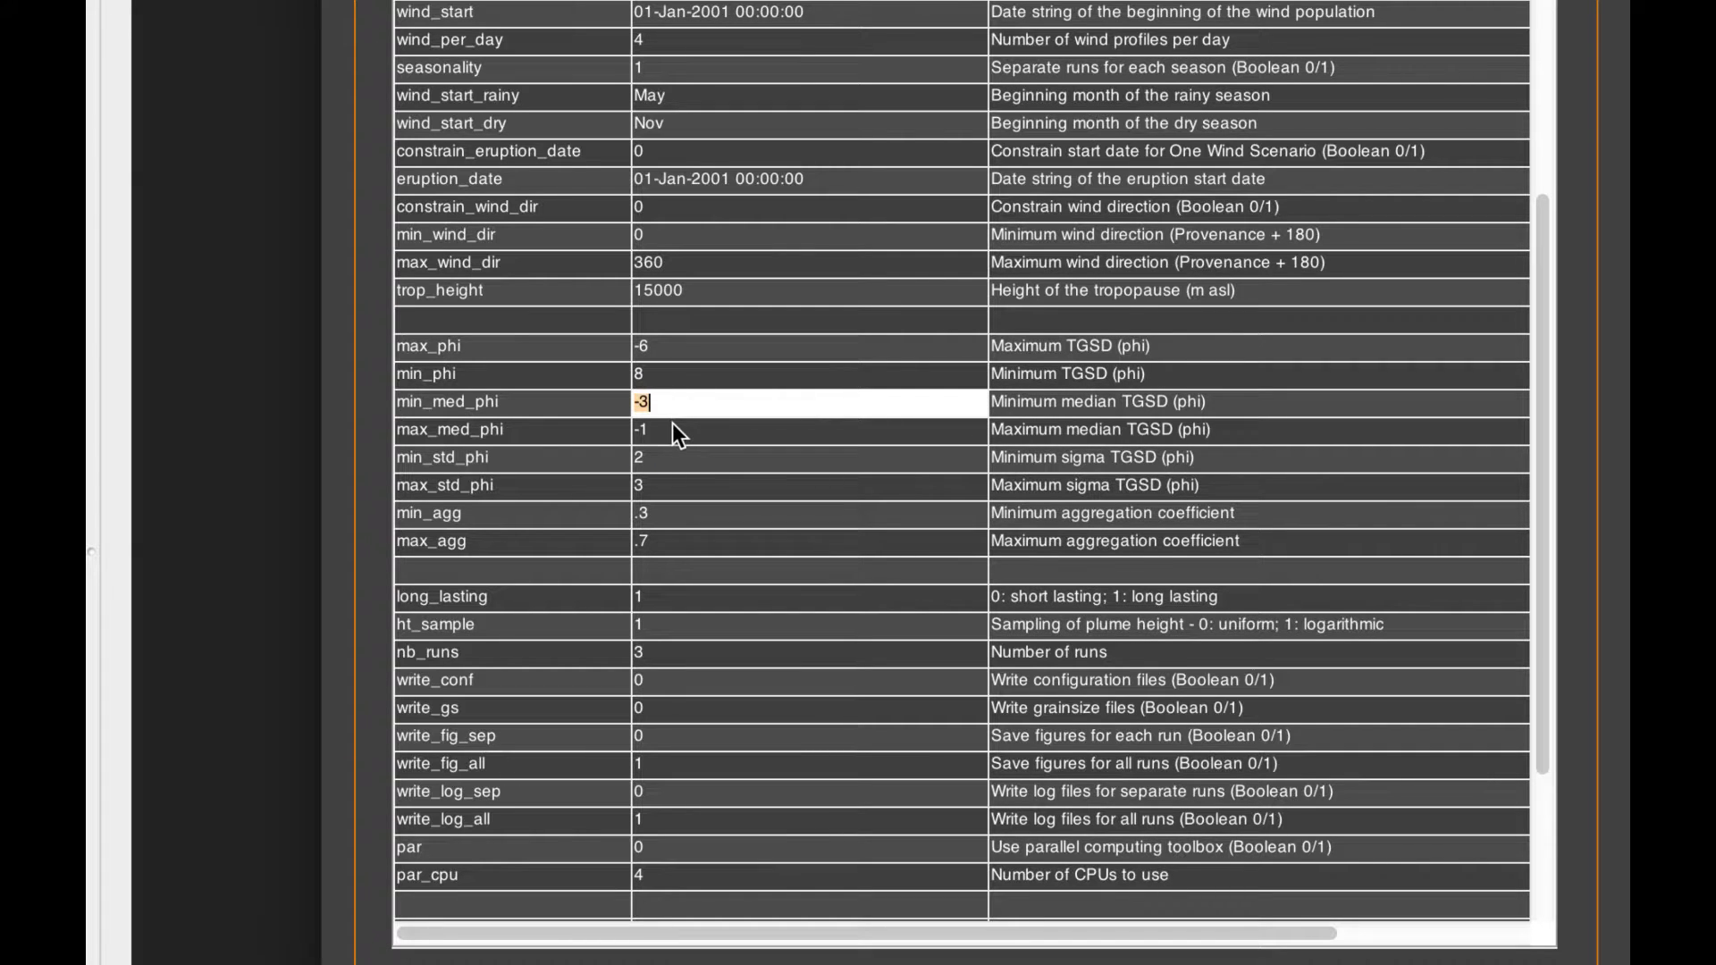
pyautogui.click(663, 456)
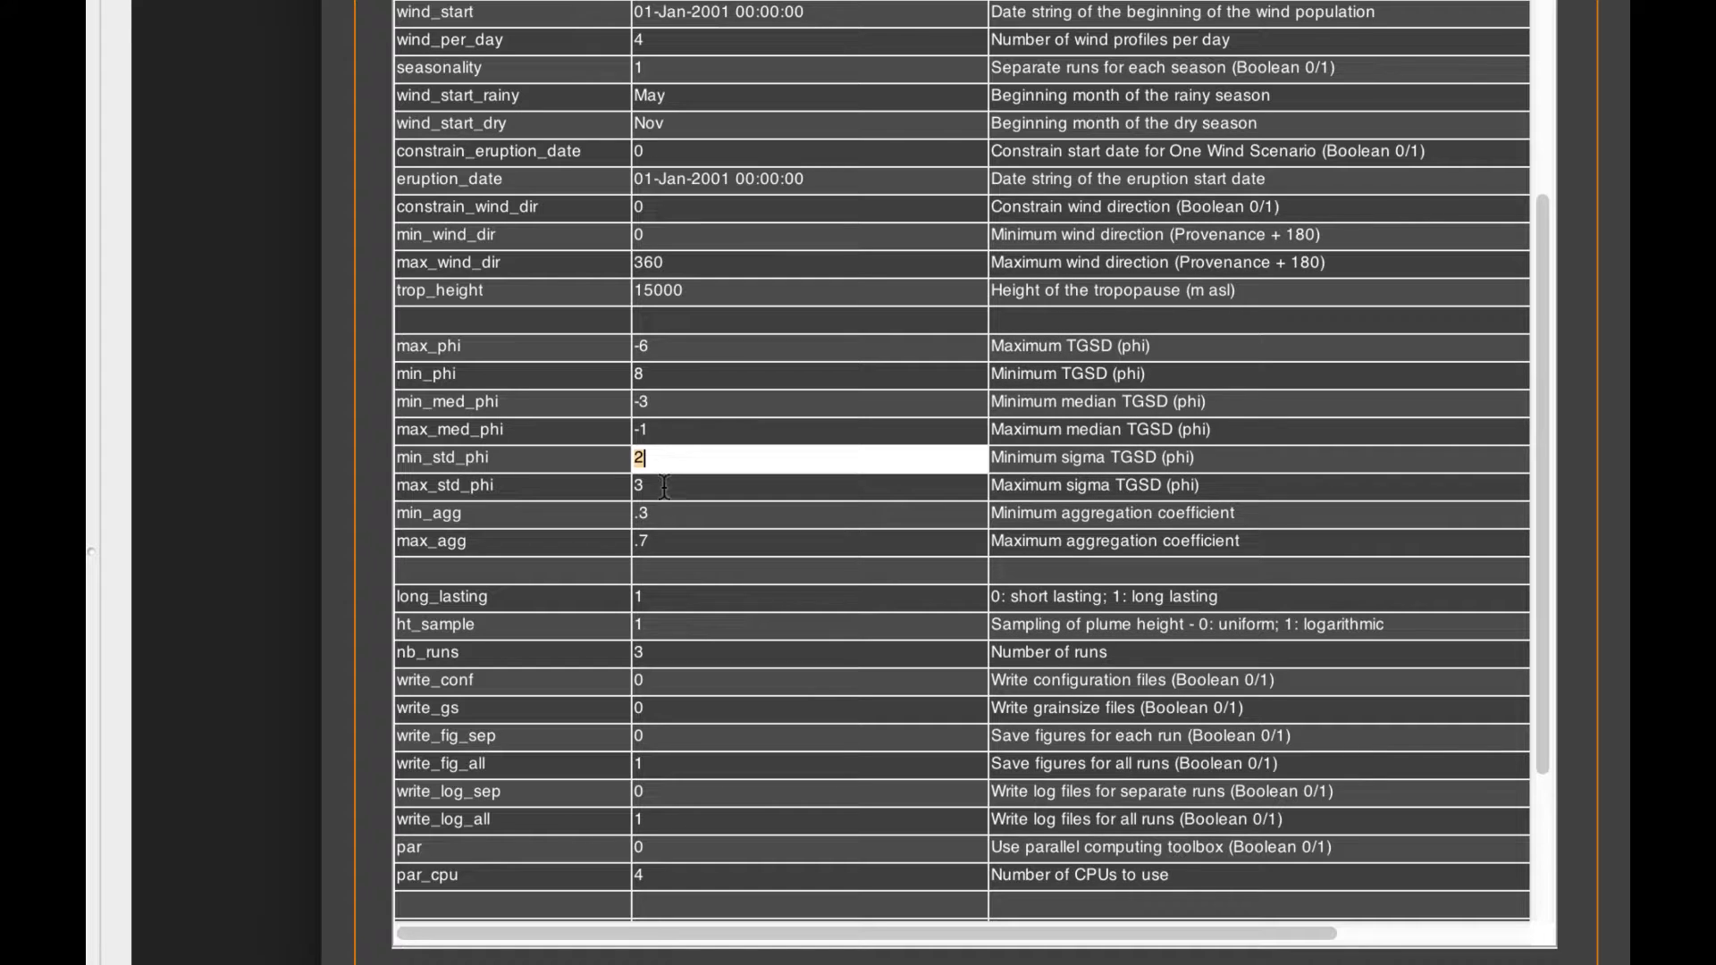
pyautogui.click(663, 486)
pyautogui.click(537, 513)
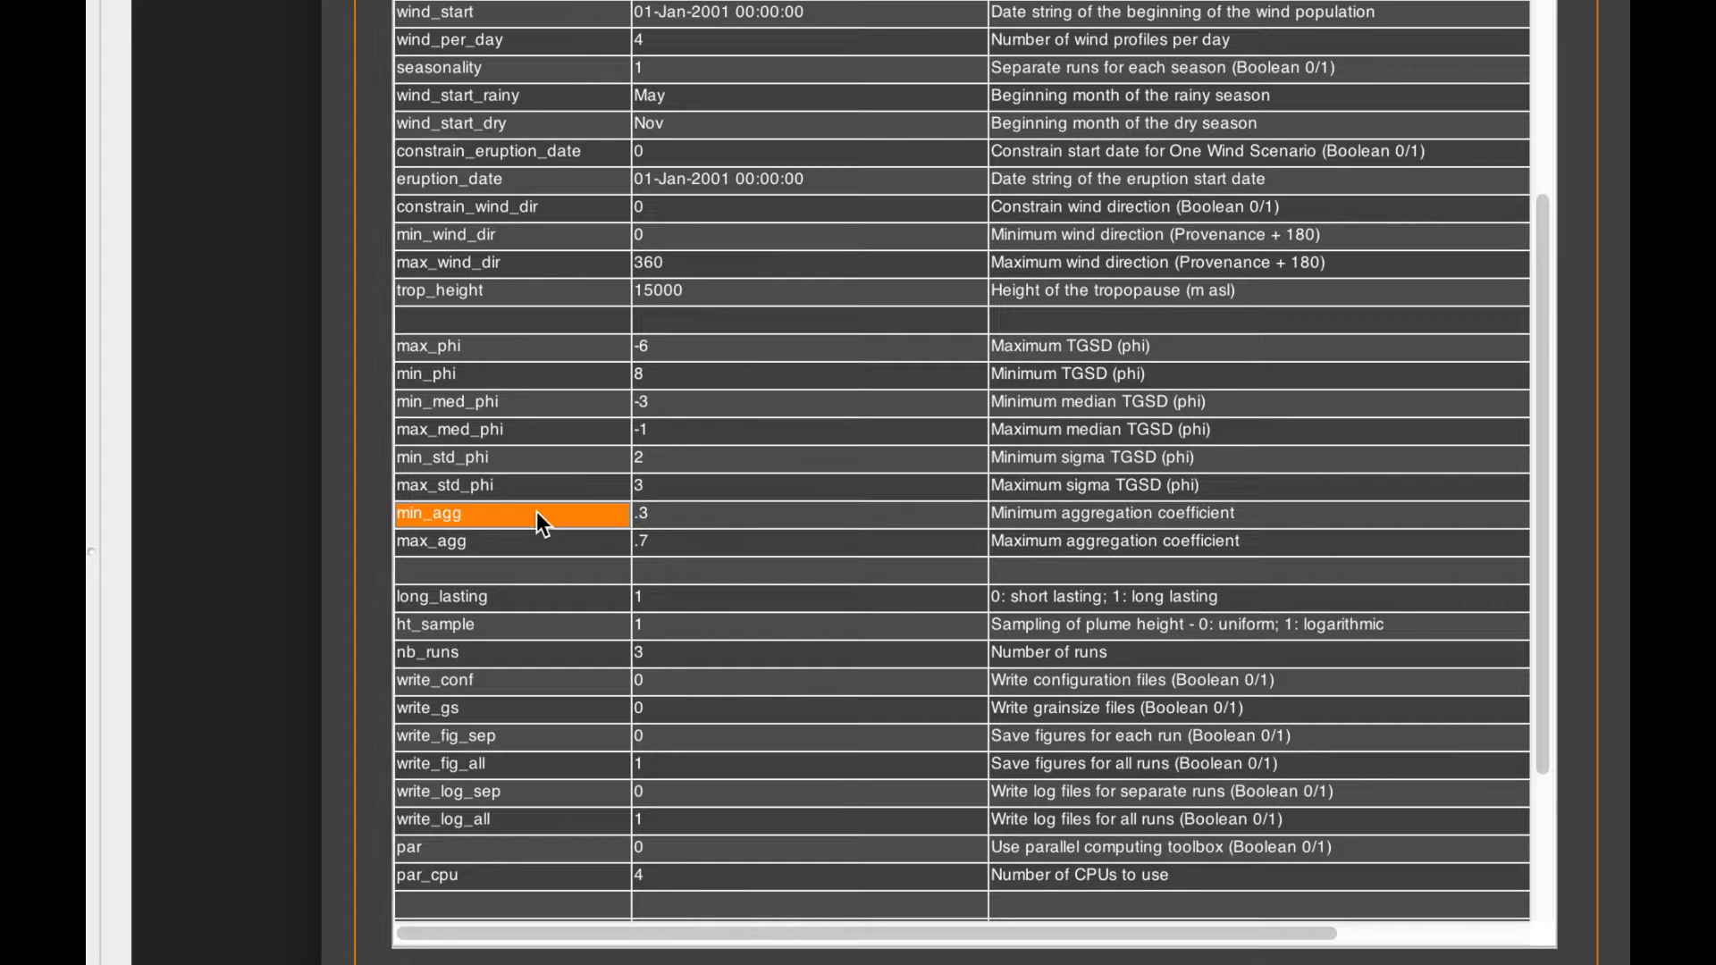
# Step: Review the minimum and maximum aggregation coefficients
pyautogui.click(683, 518)
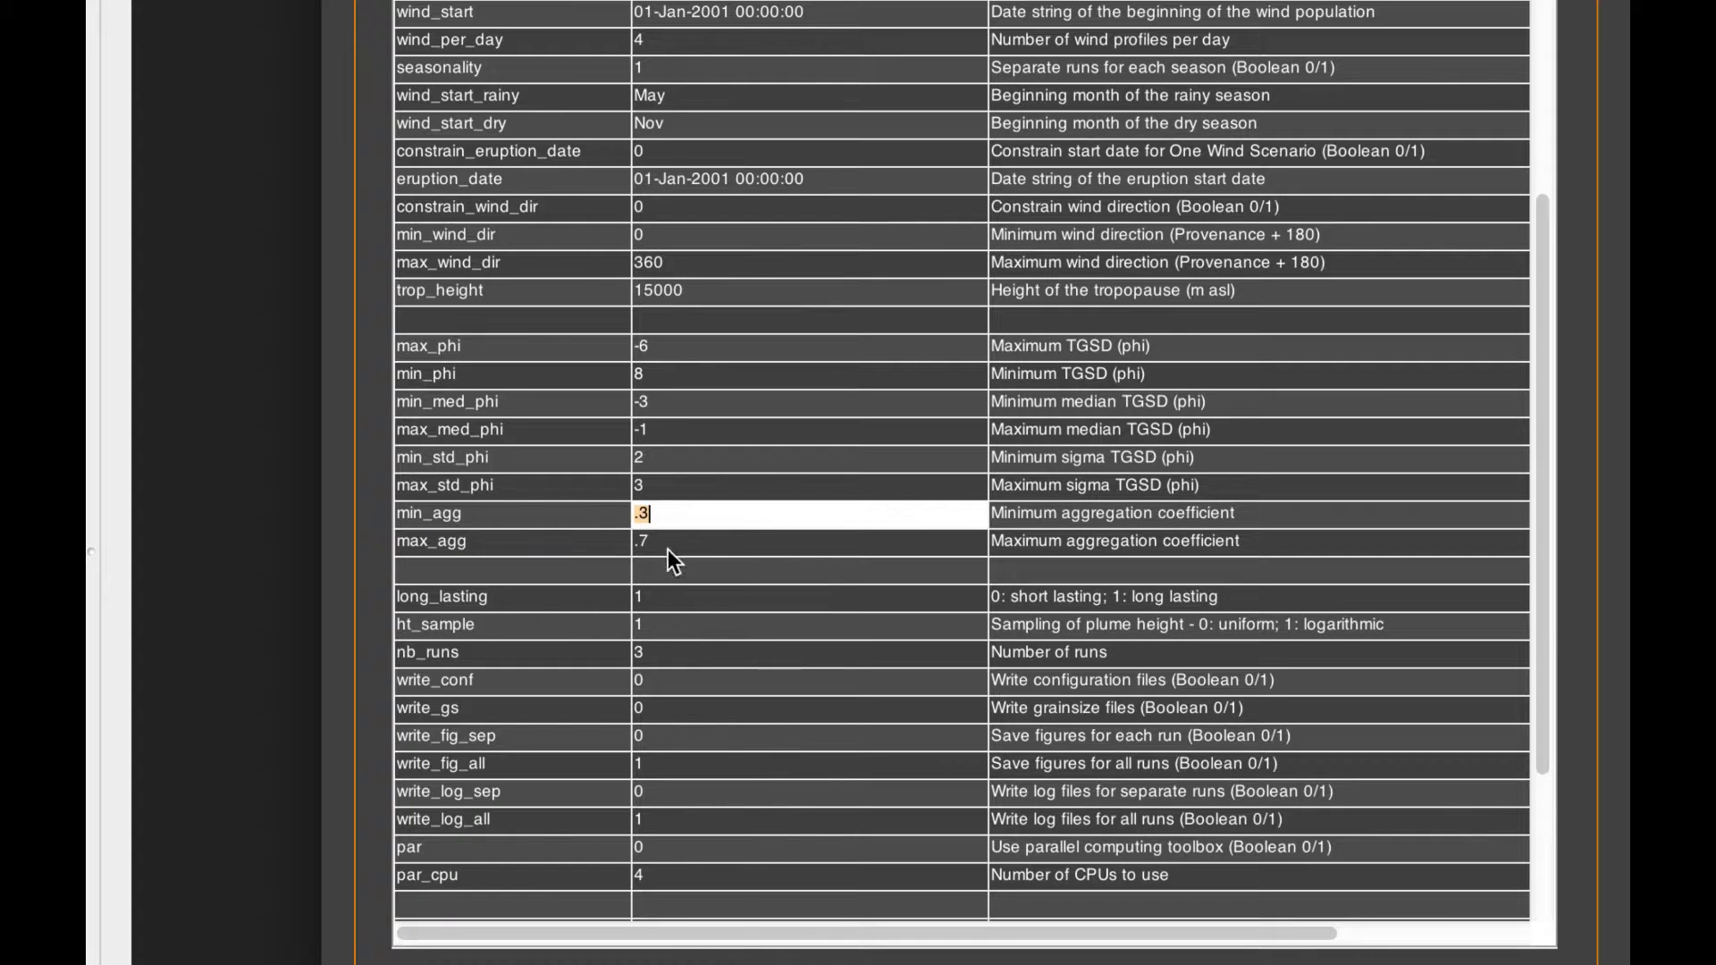
pyautogui.click(668, 543)
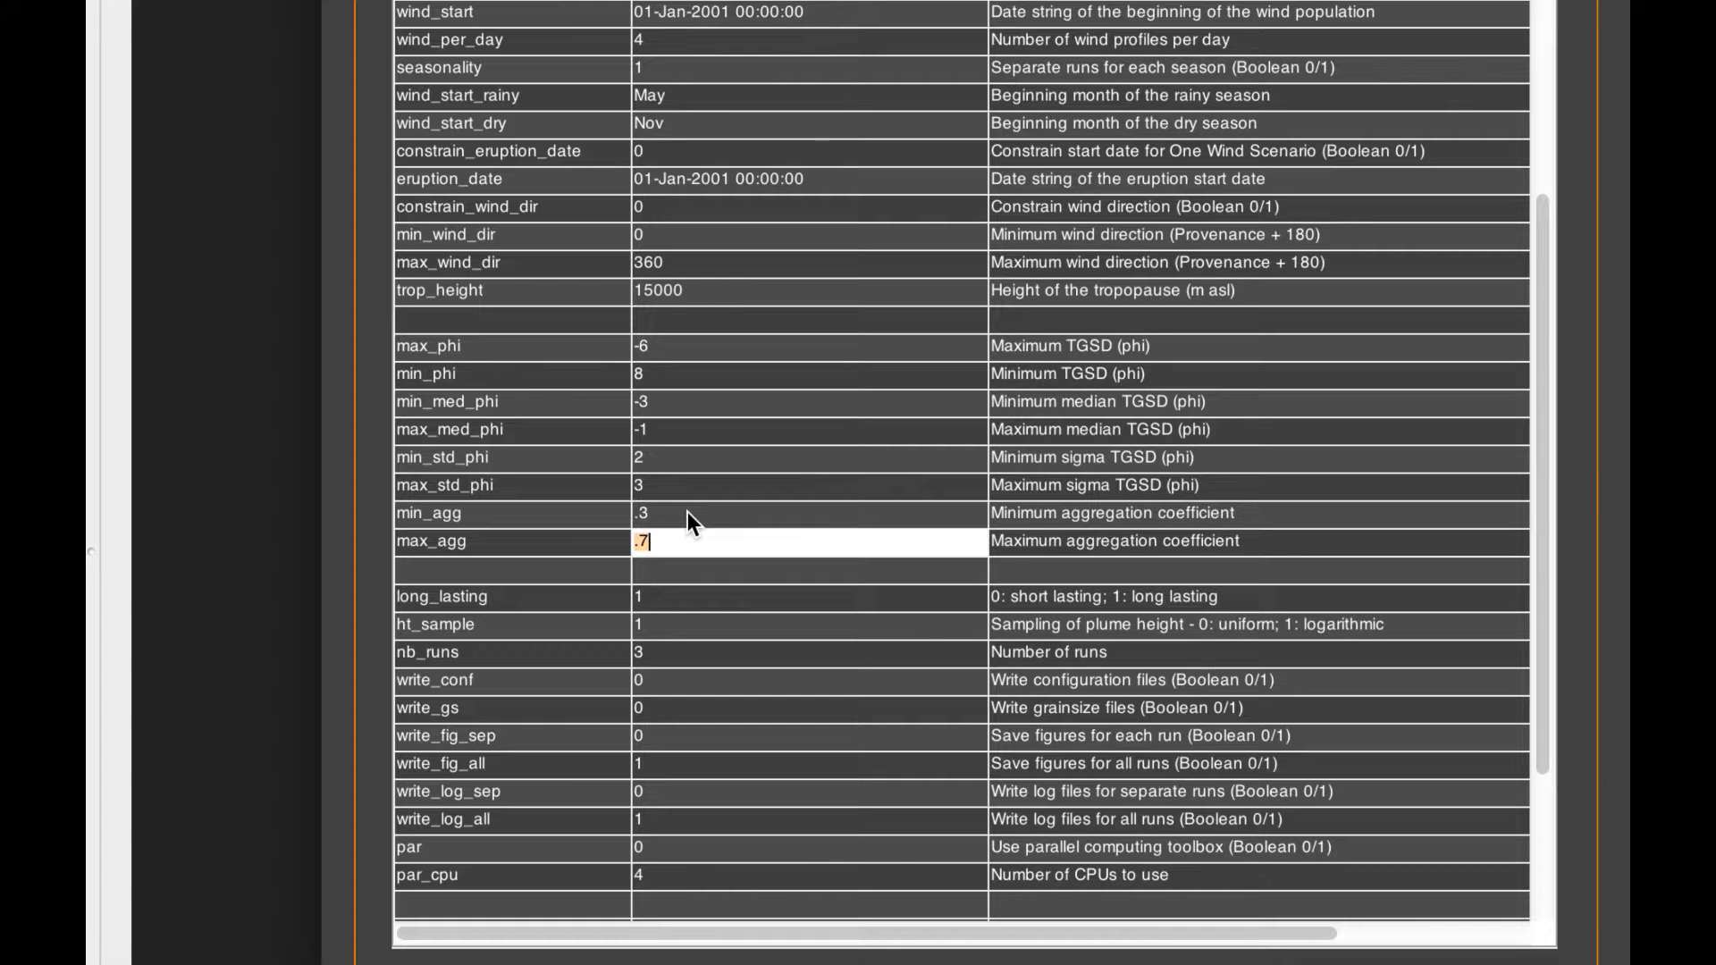
pyautogui.click(688, 512)
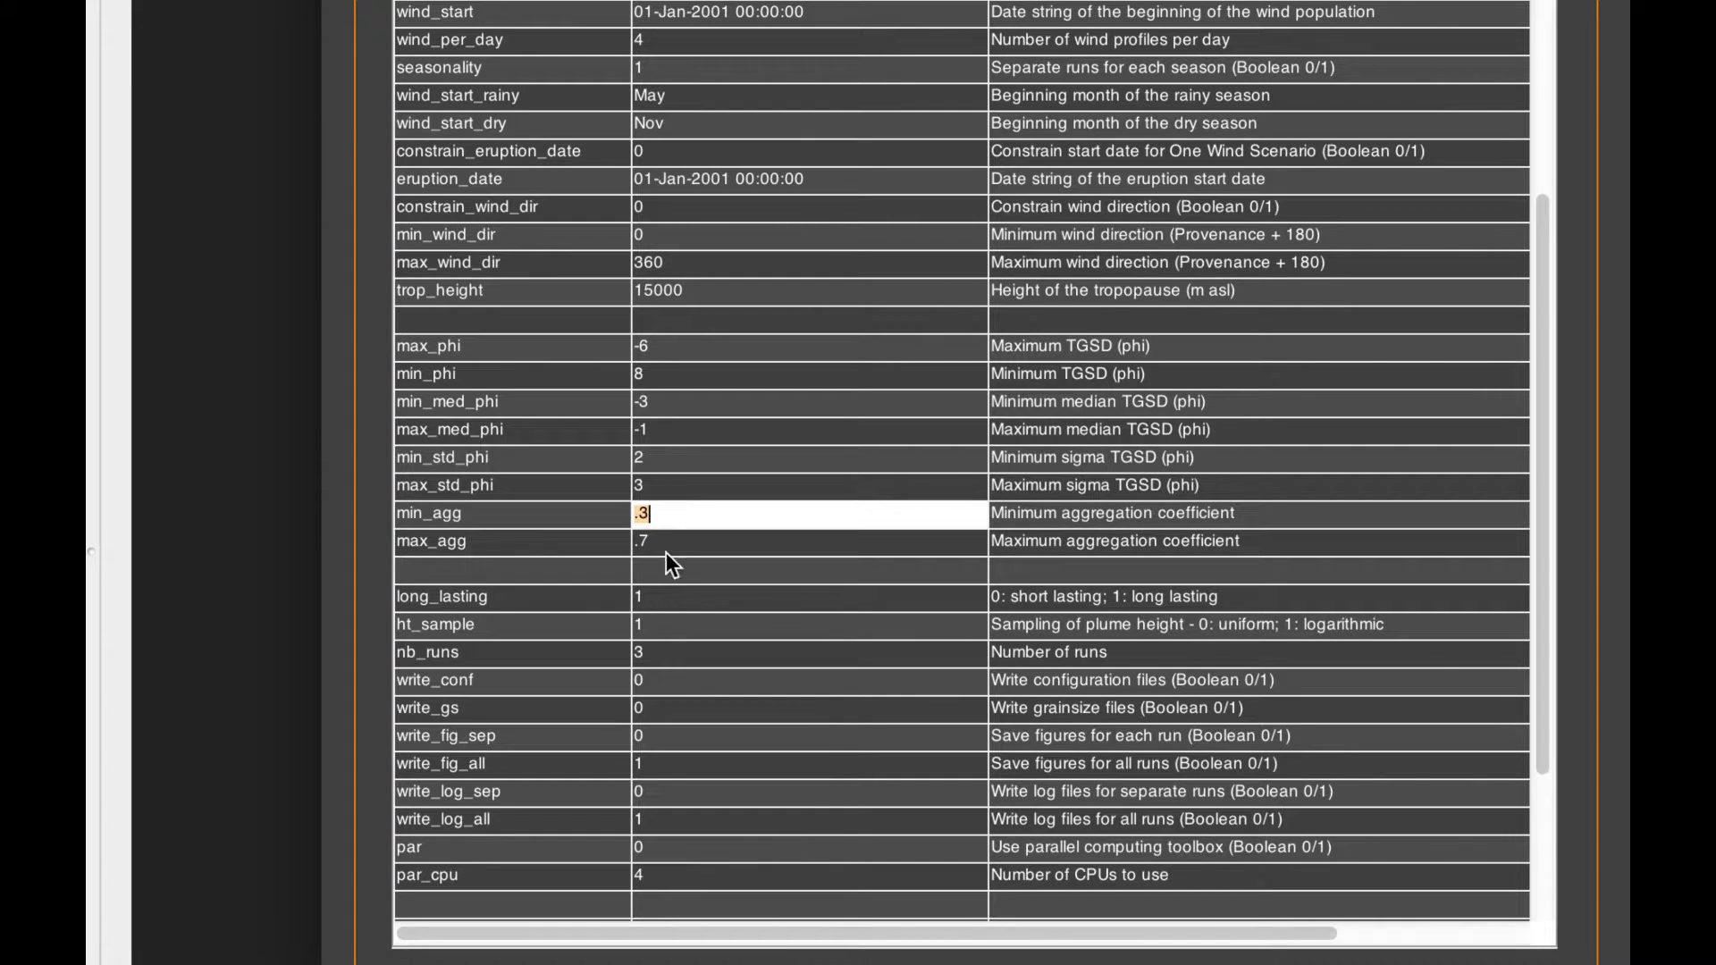
pyautogui.click(658, 597)
pyautogui.click(644, 513)
# Step: Review the long_lasting option together with the minimum and maximum eruption durations it relates to
pyautogui.click(671, 597)
pyautogui.scroll(-1, 689, 541)
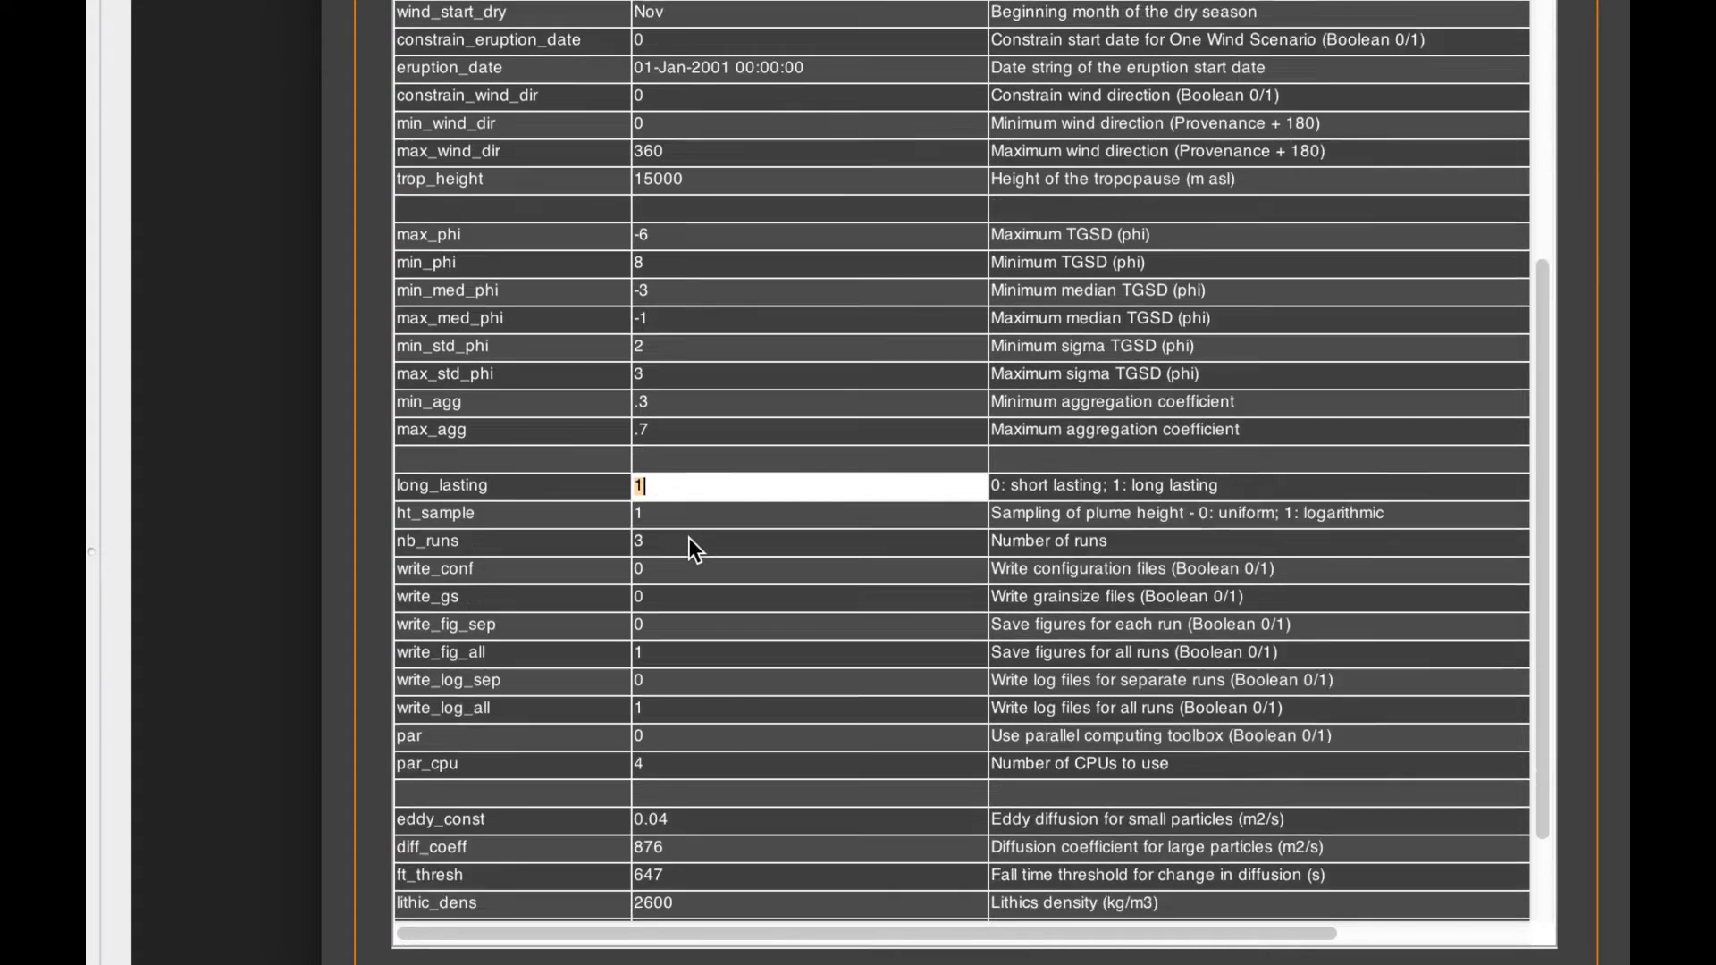
pyautogui.scroll(-1, 689, 538)
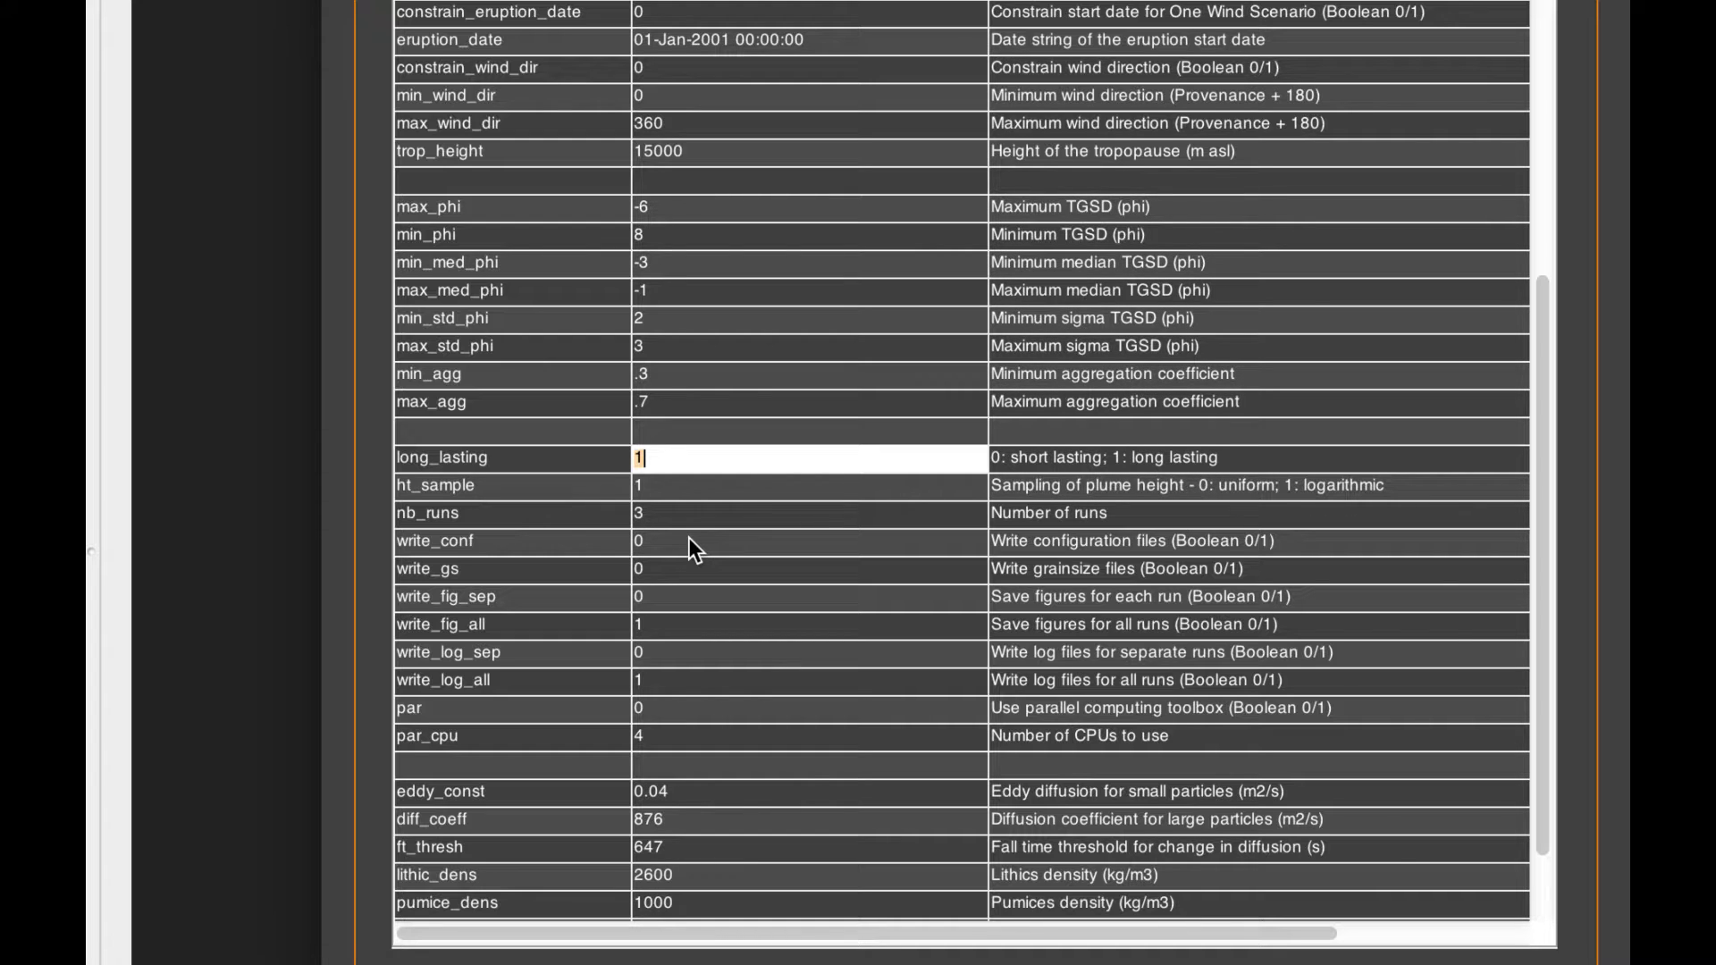
pyautogui.scroll(7, 689, 538)
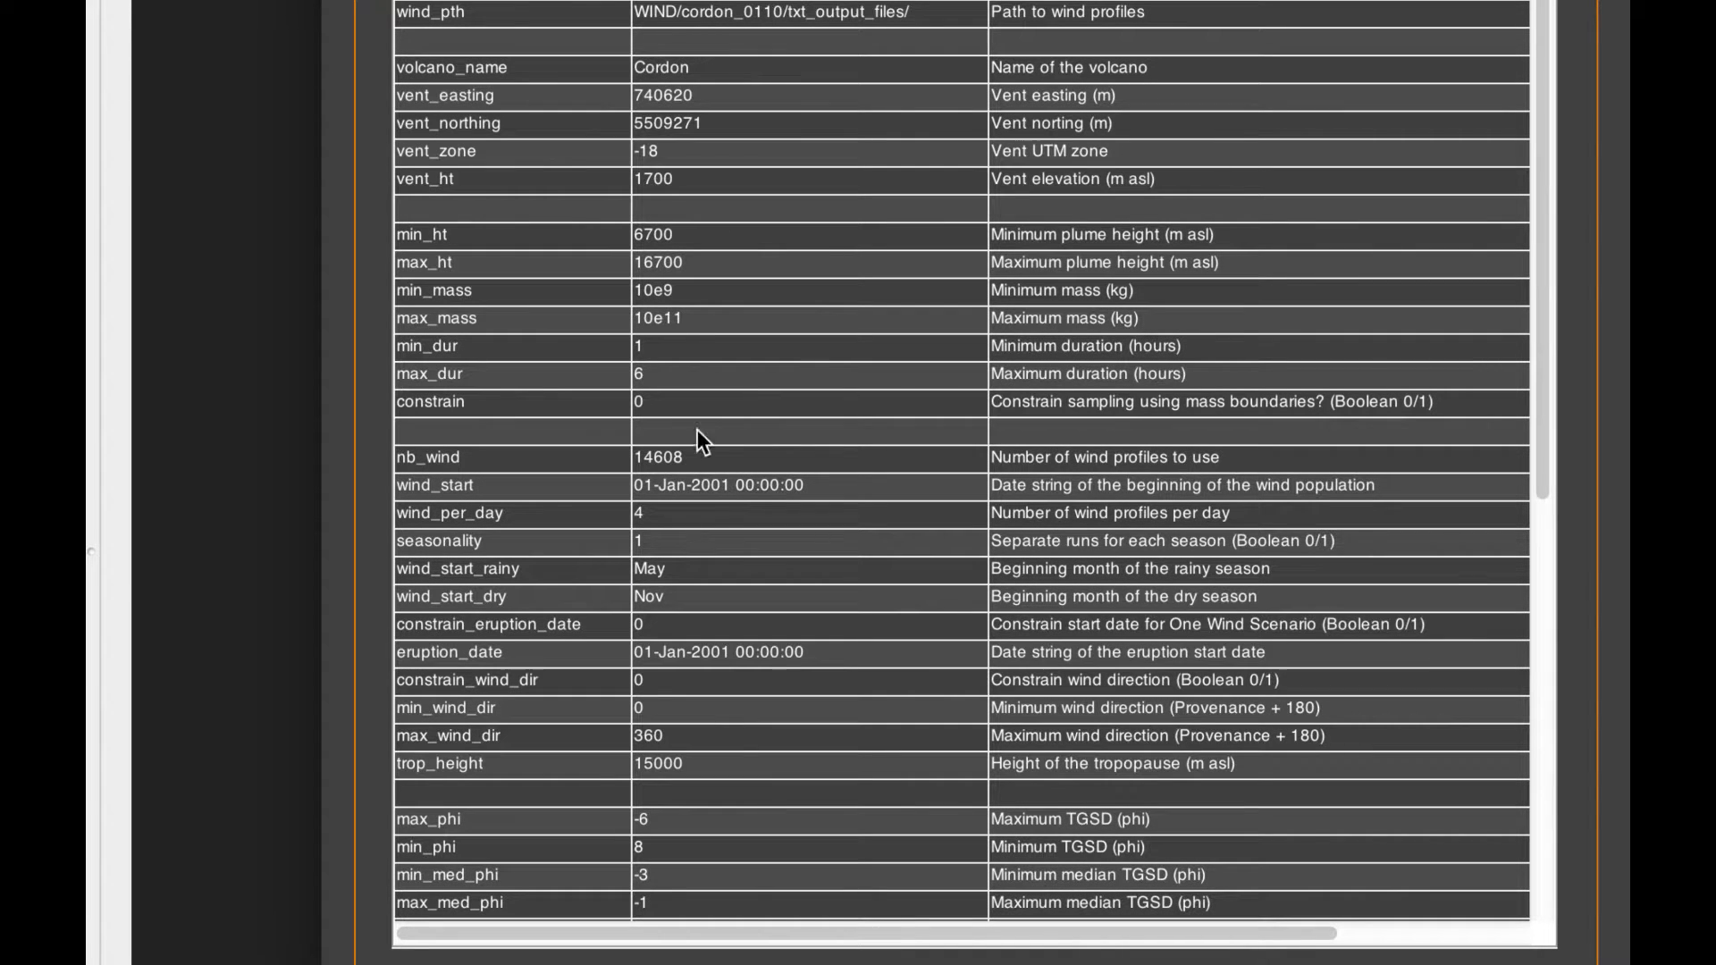
pyautogui.doubleClick(691, 352)
pyautogui.doubleClick(676, 374)
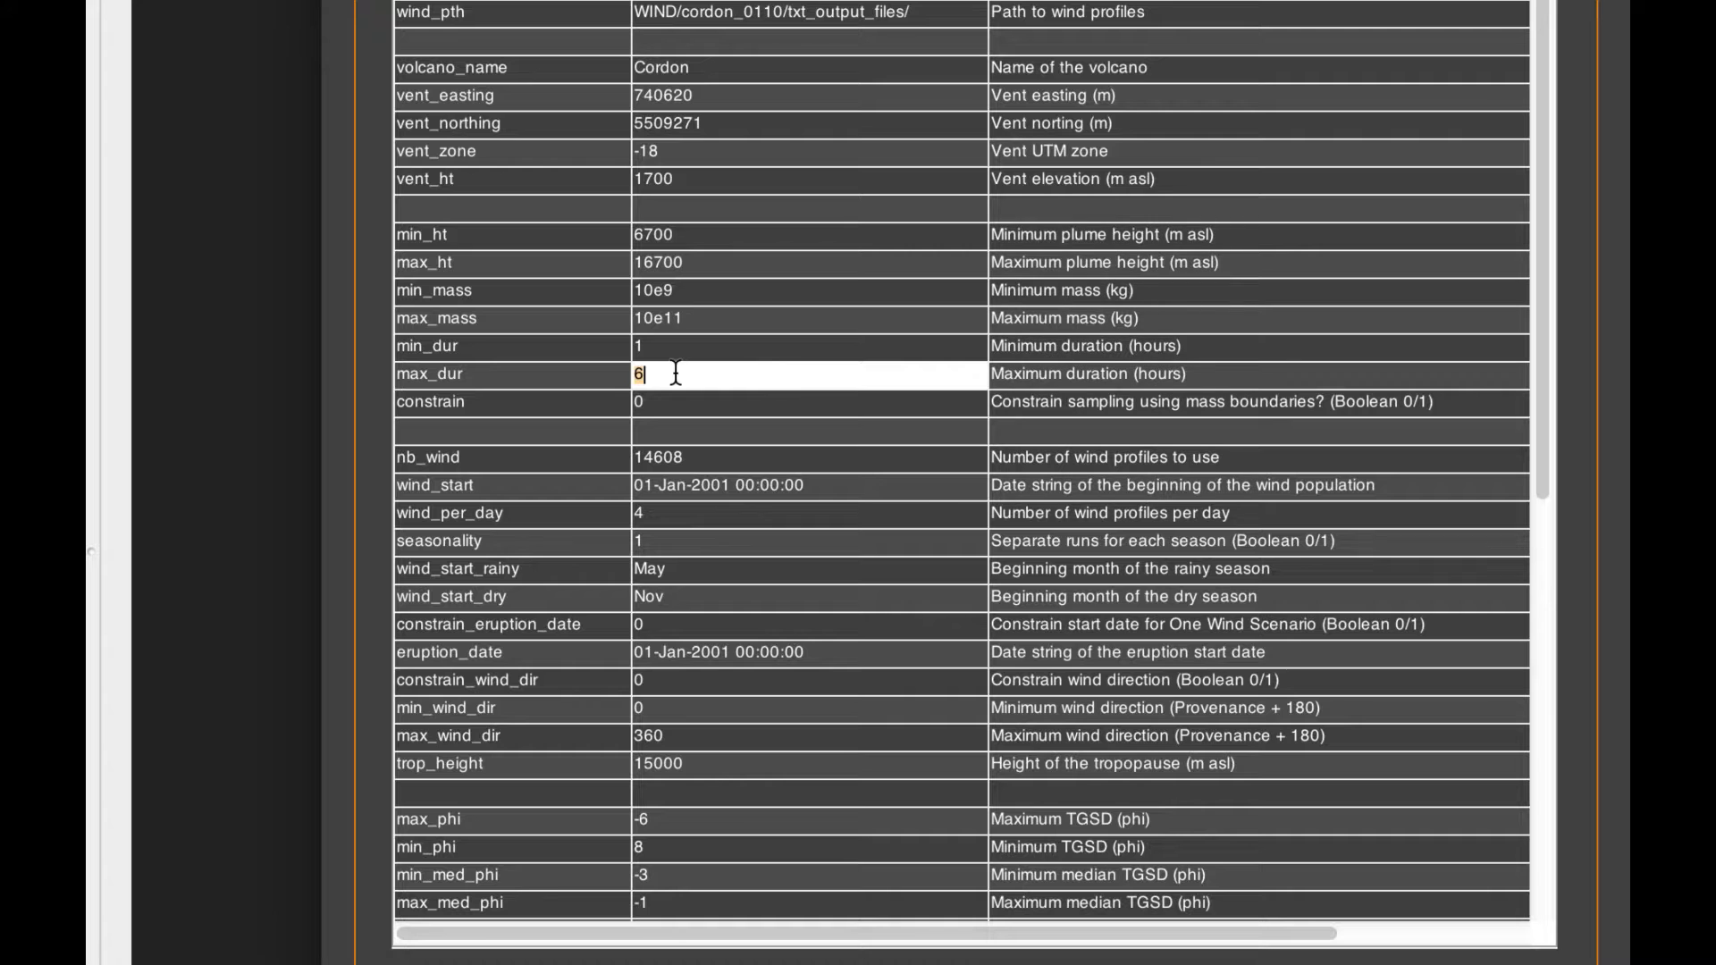
pyautogui.scroll(-9, 676, 374)
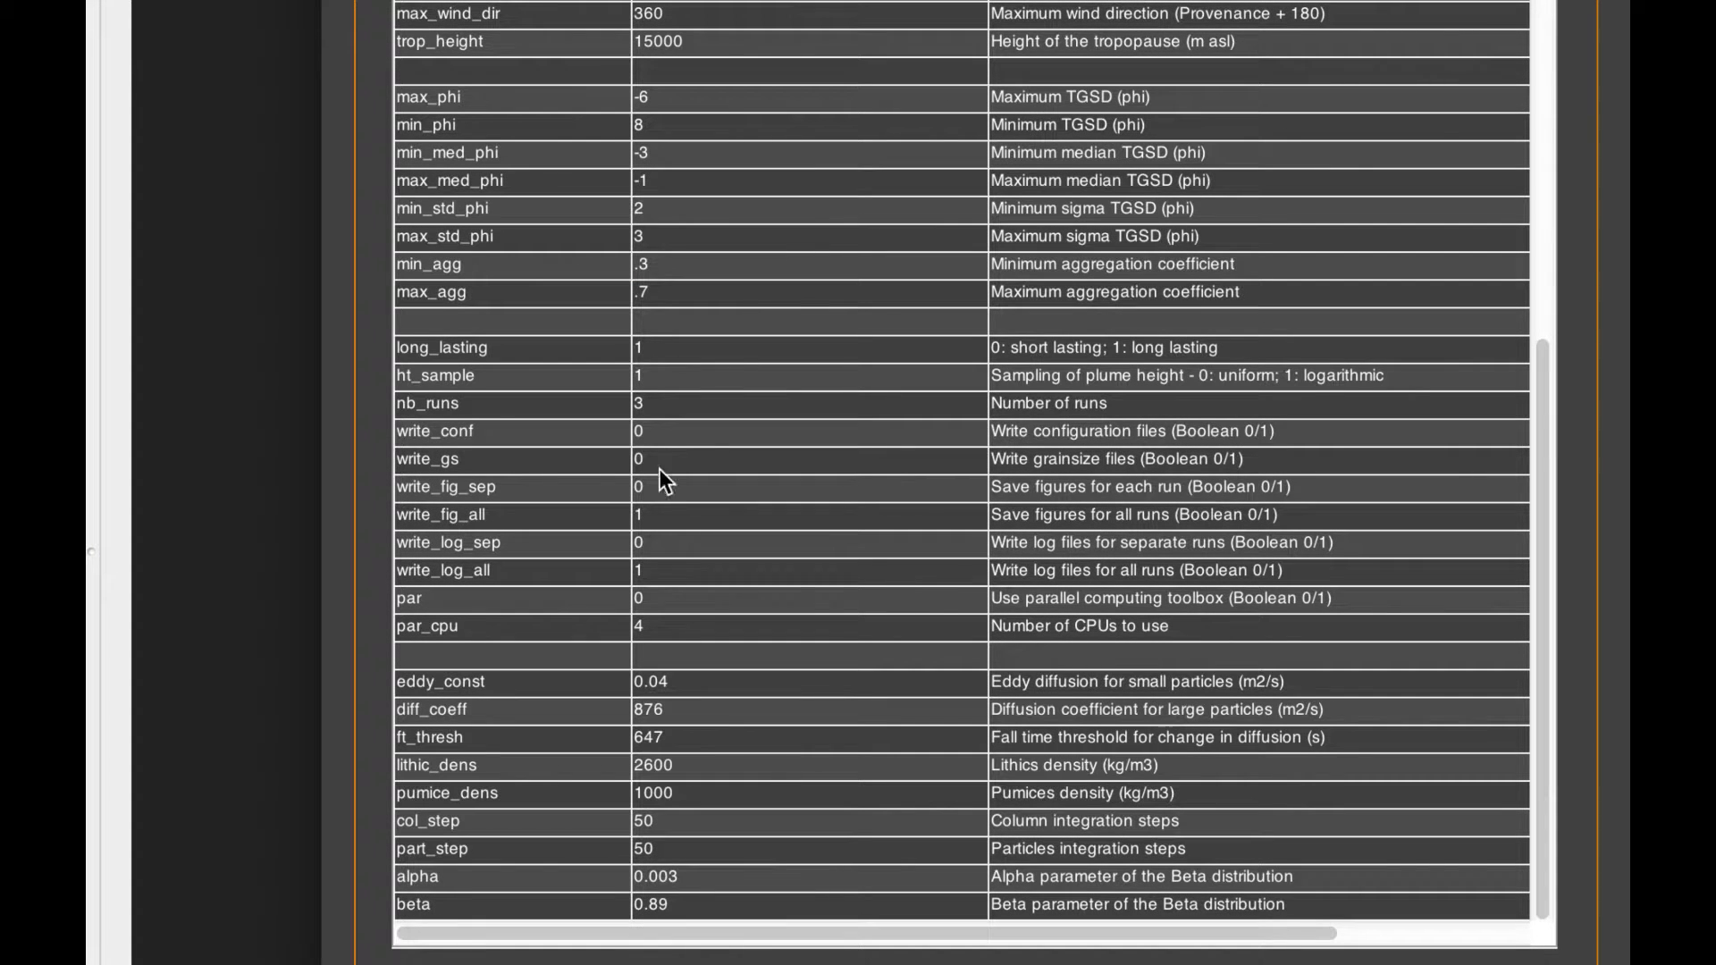
pyautogui.doubleClick(655, 349)
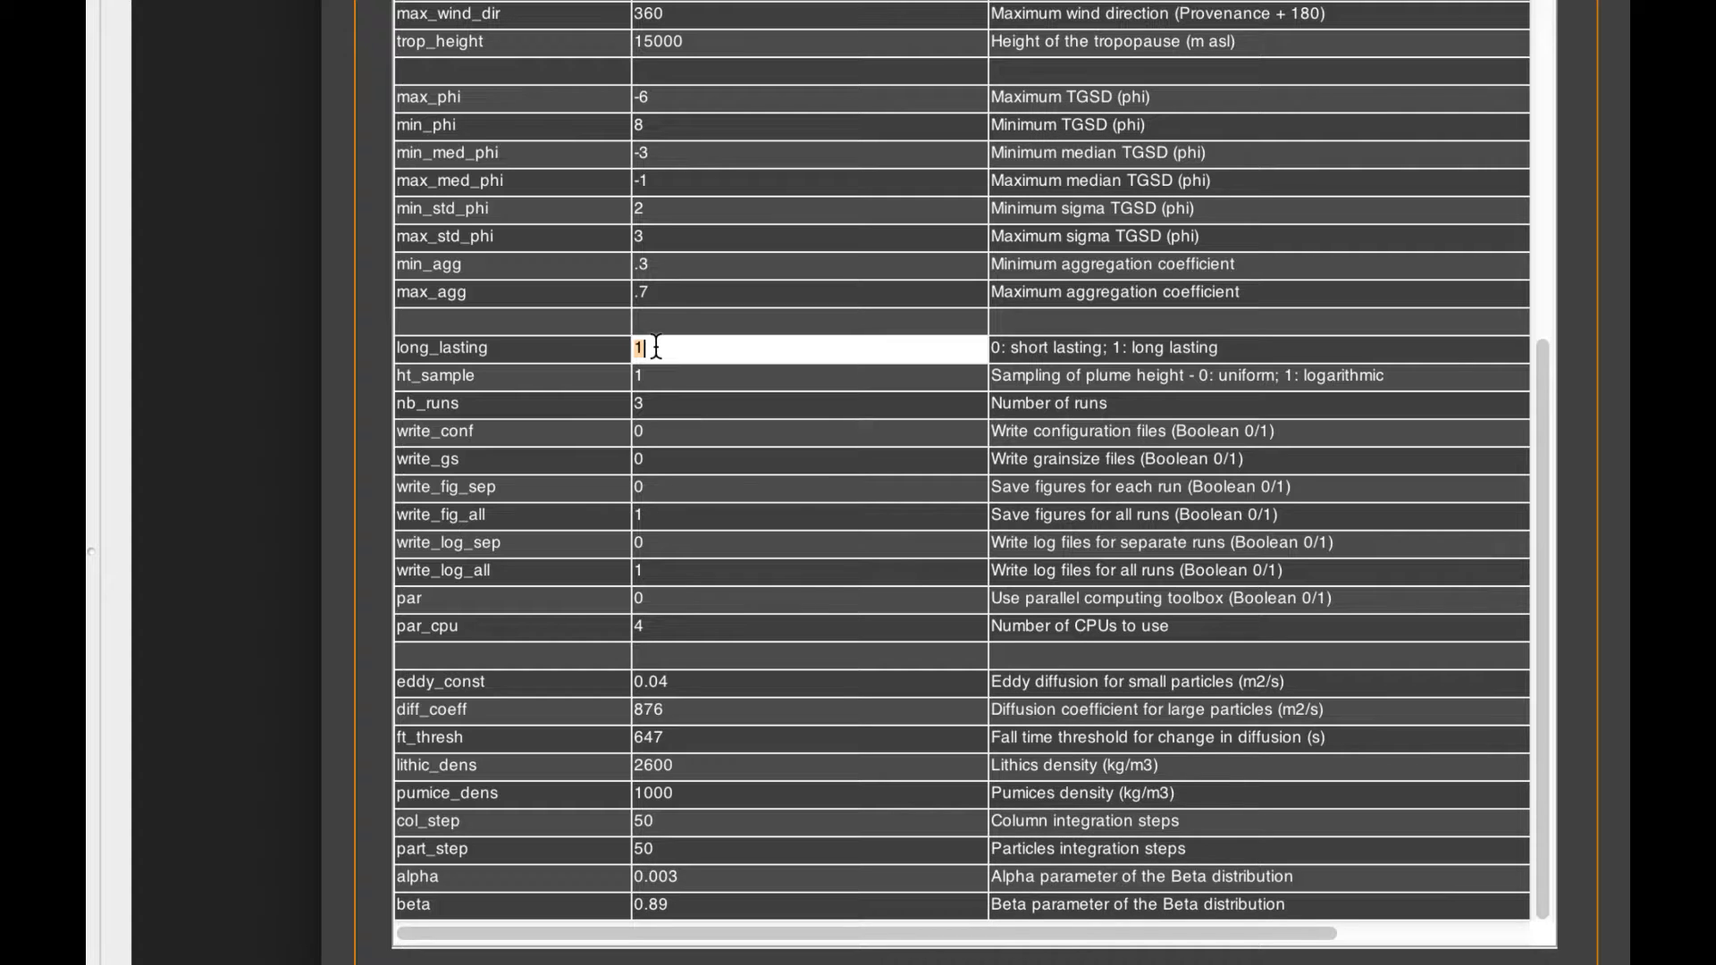
# Step: Check the plume height sampling option ht_sample, and set the number of runs to 25
pyautogui.click(640, 380)
pyautogui.click(527, 368)
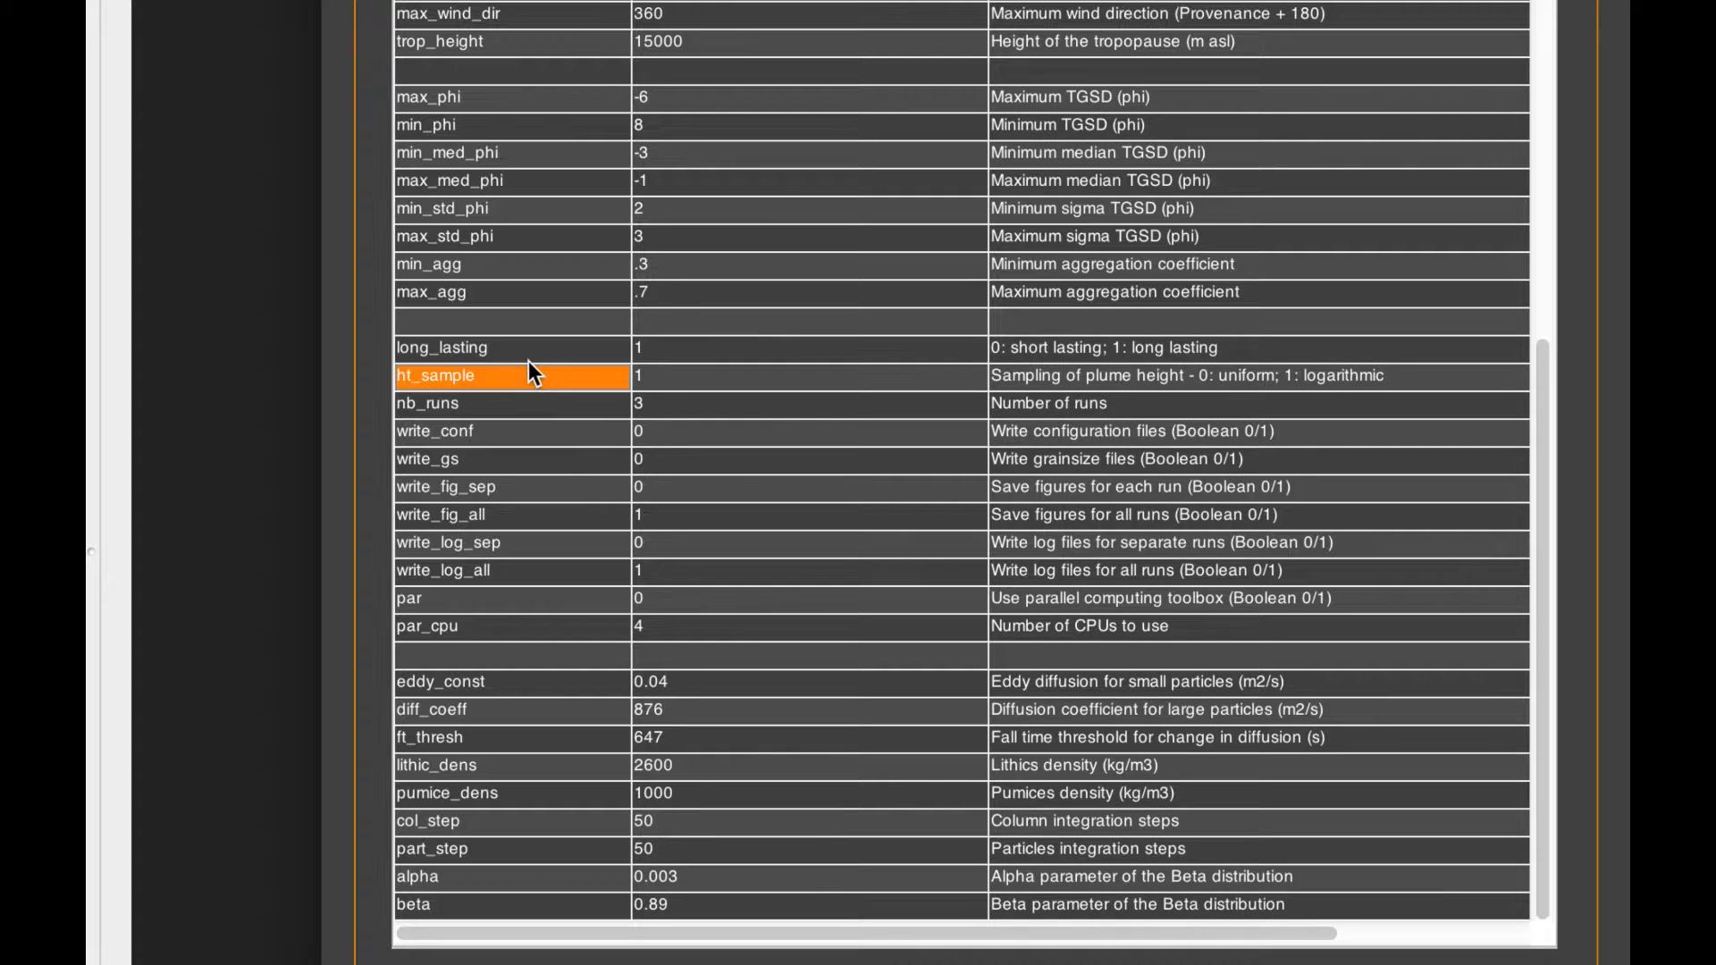
pyautogui.click(713, 373)
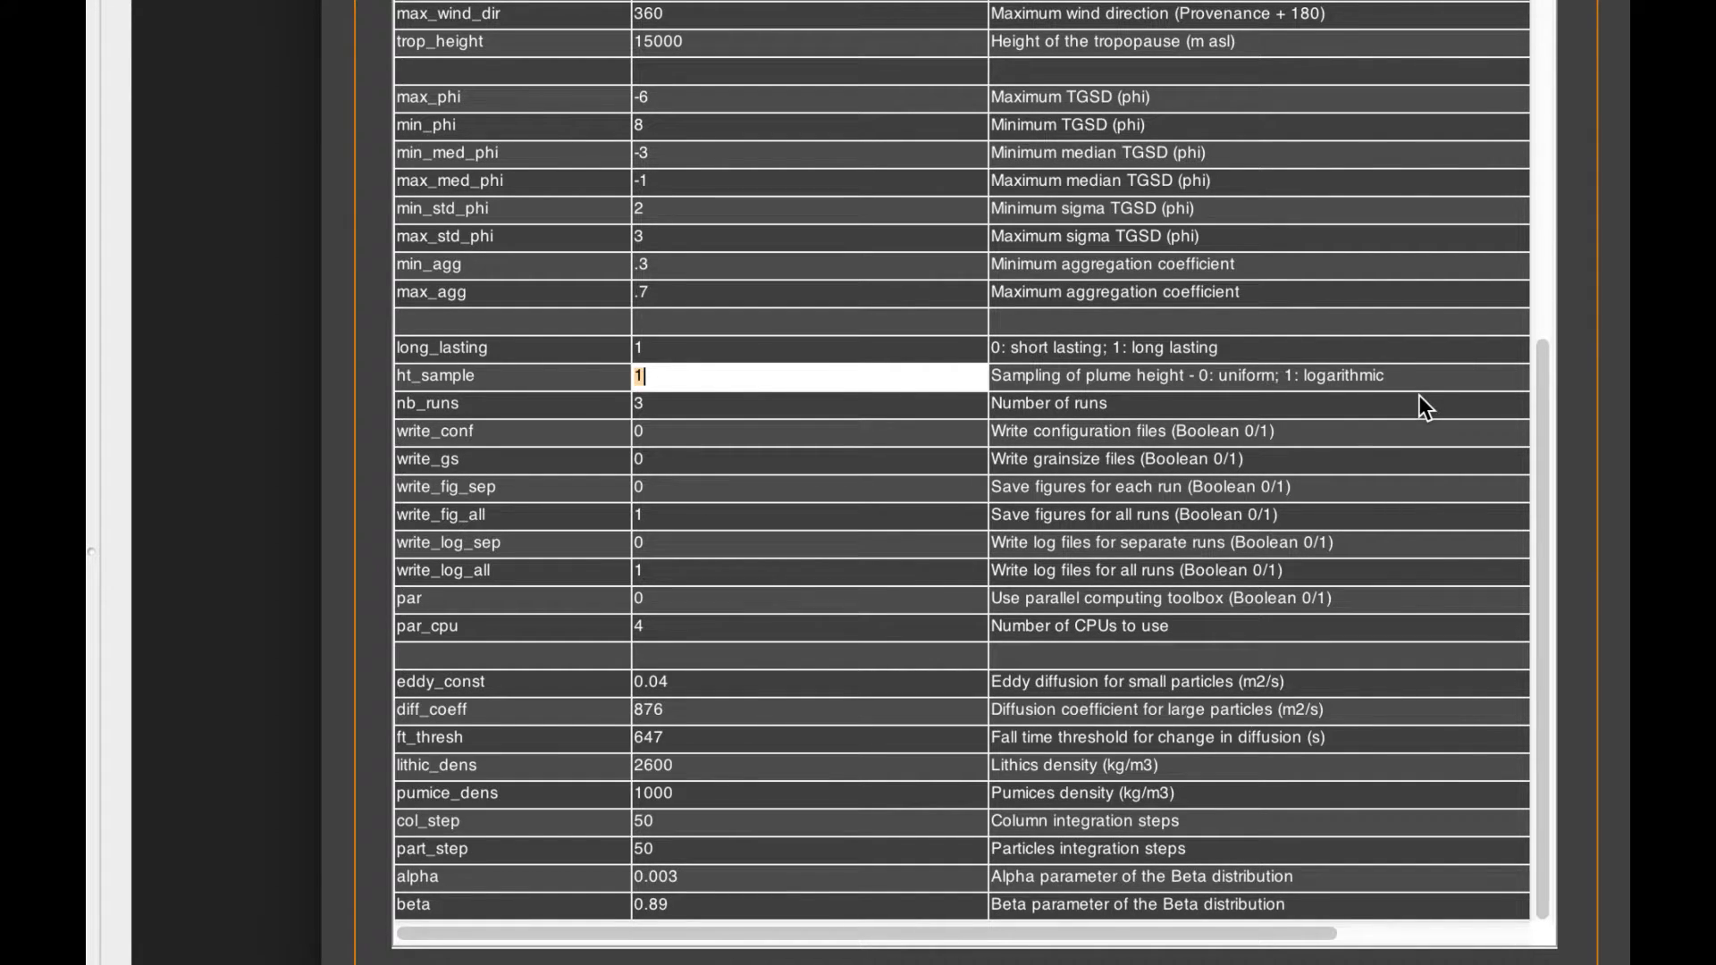
pyautogui.click(830, 404)
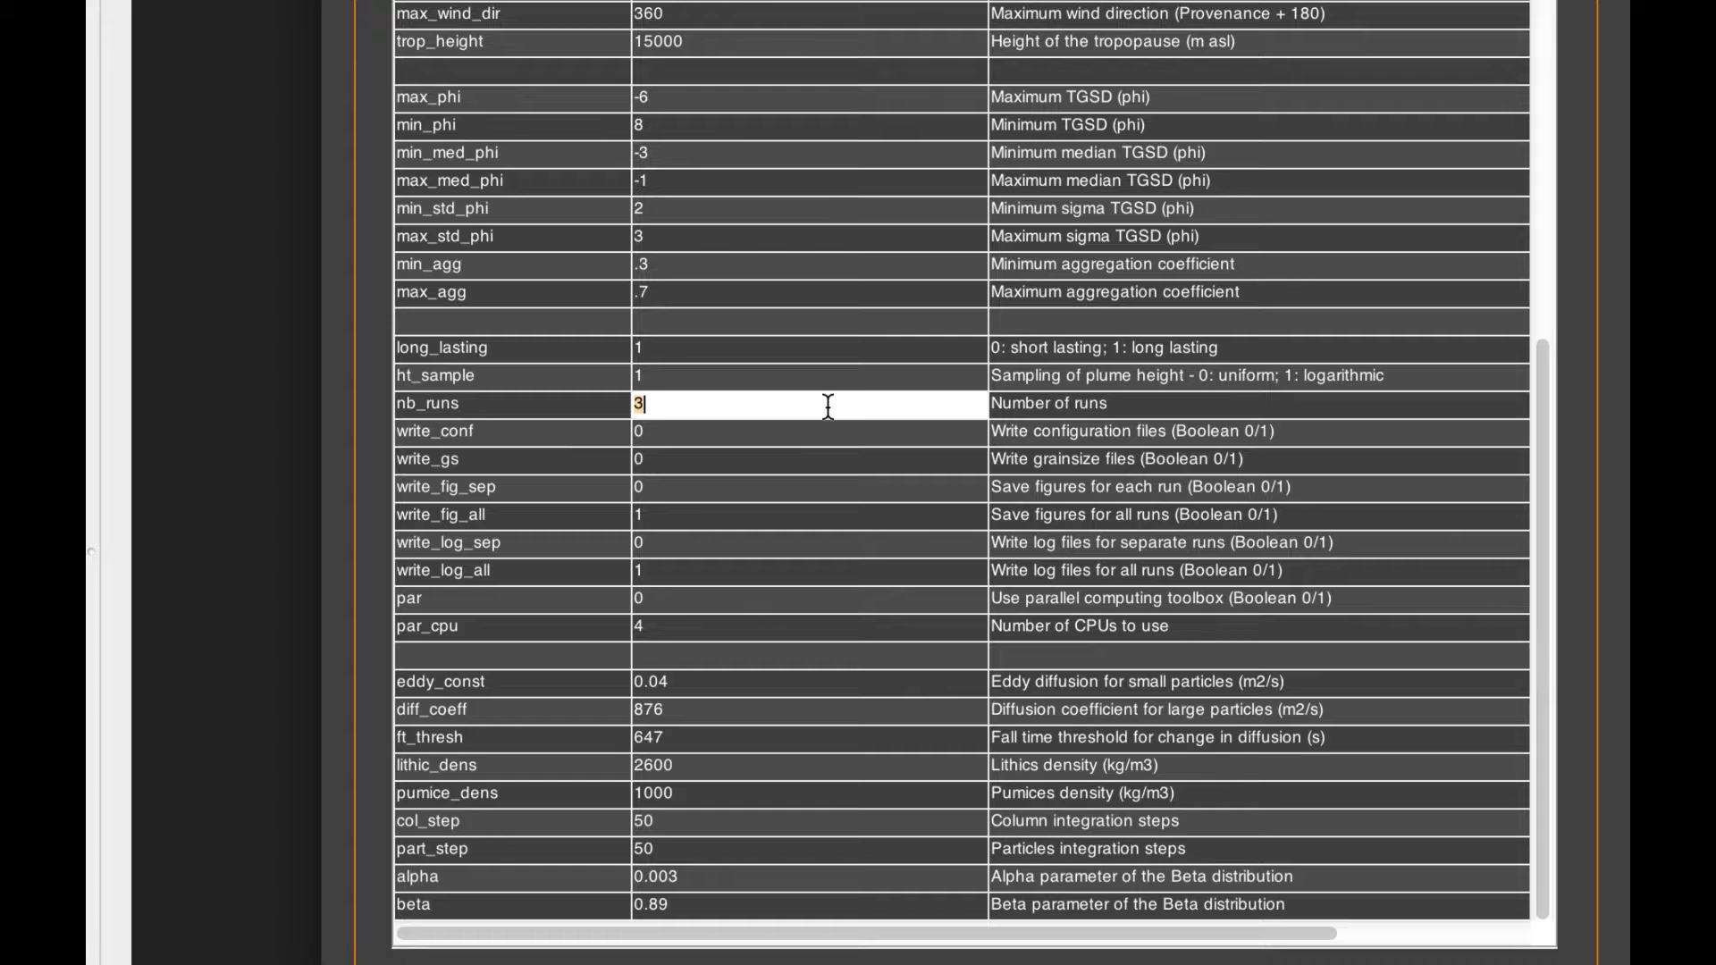
pyautogui.write('25')
pyautogui.doubleClick(667, 435)
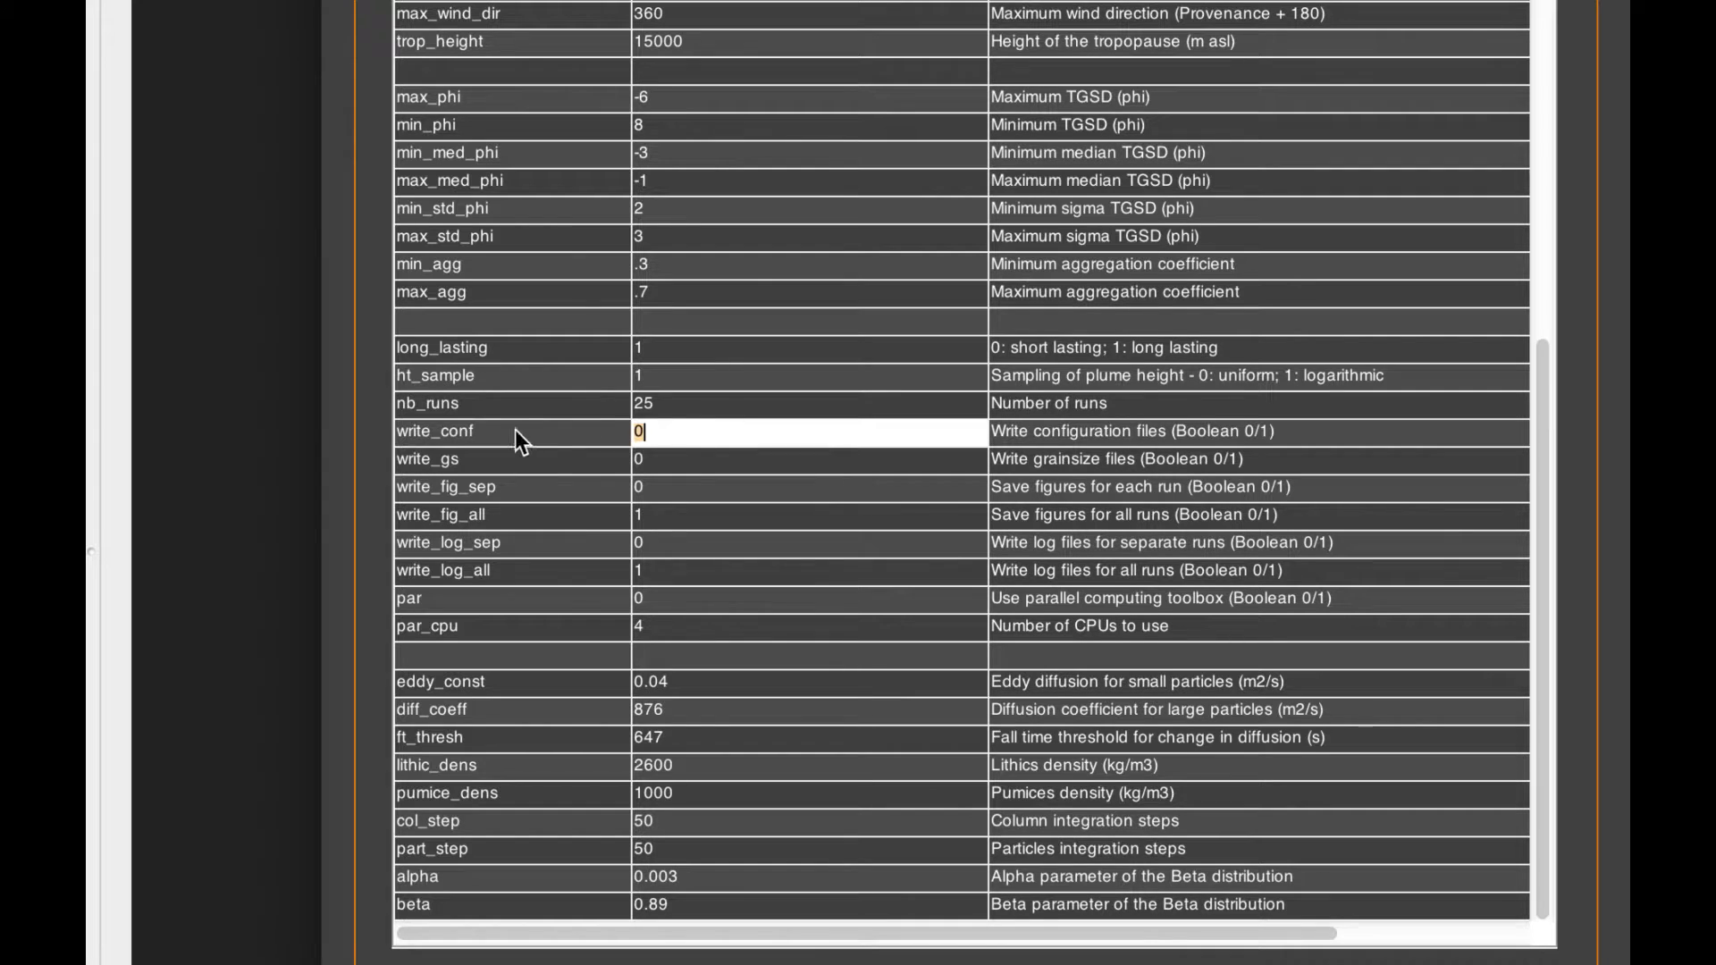
# Step: Review the output options for writing configuration files, grainsize files, figures and log files
pyautogui.click(615, 433)
pyautogui.doubleClick(663, 463)
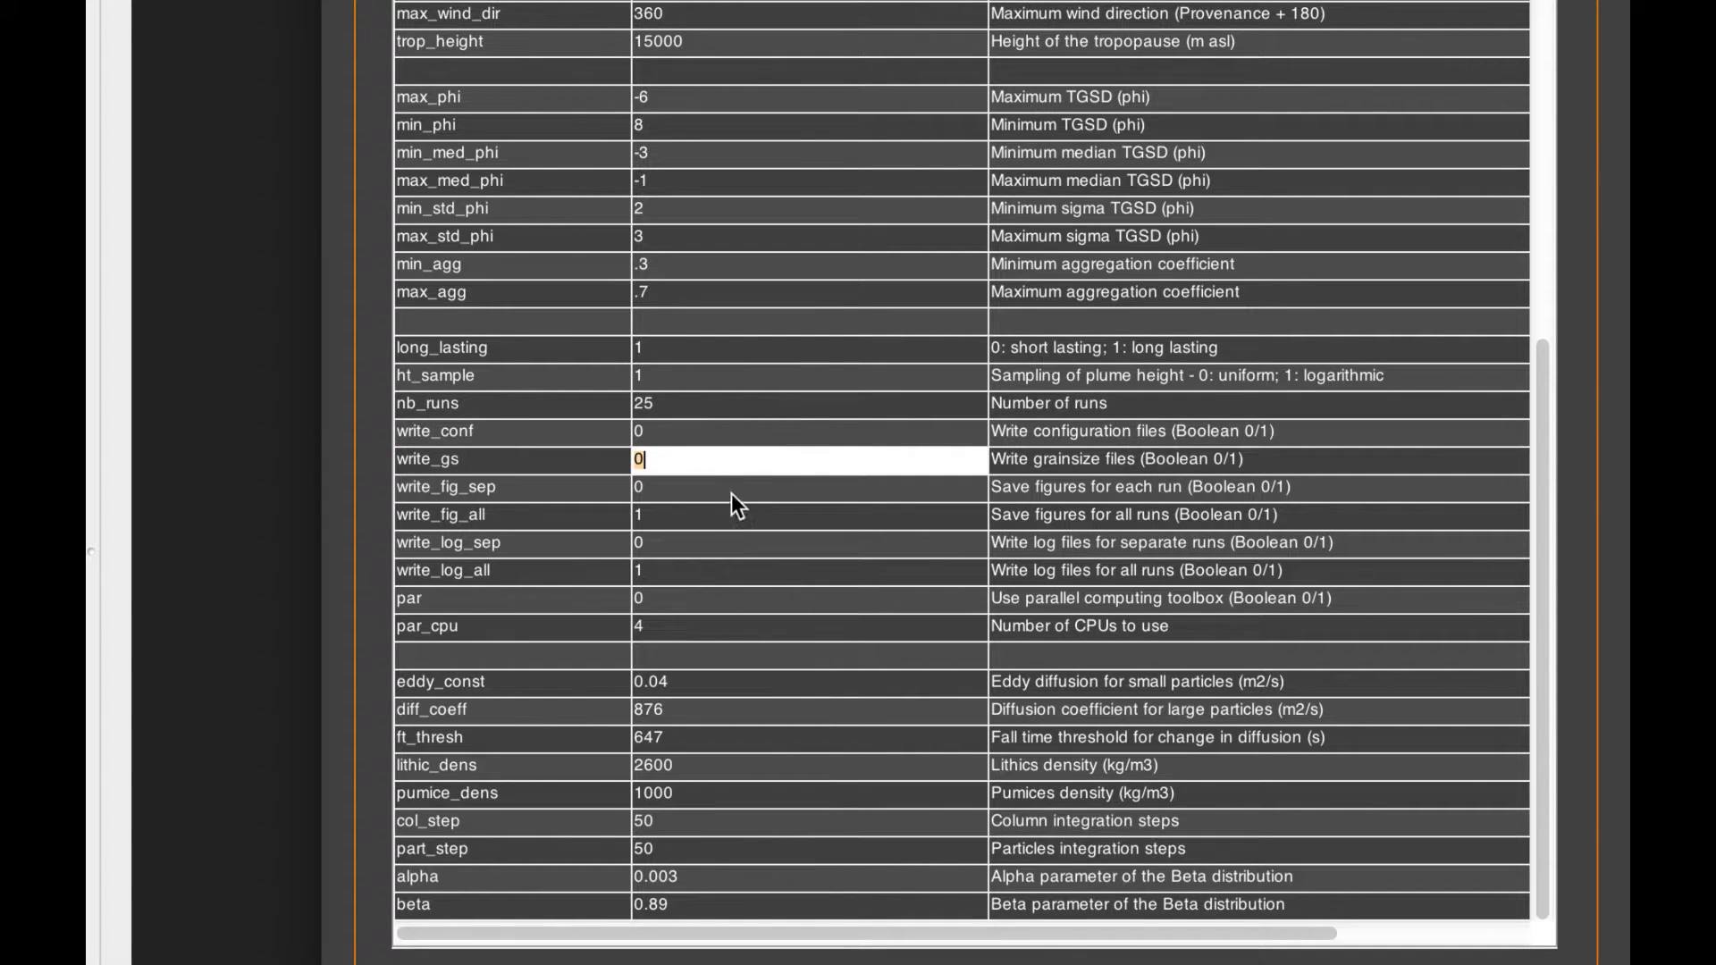
pyautogui.doubleClick(724, 433)
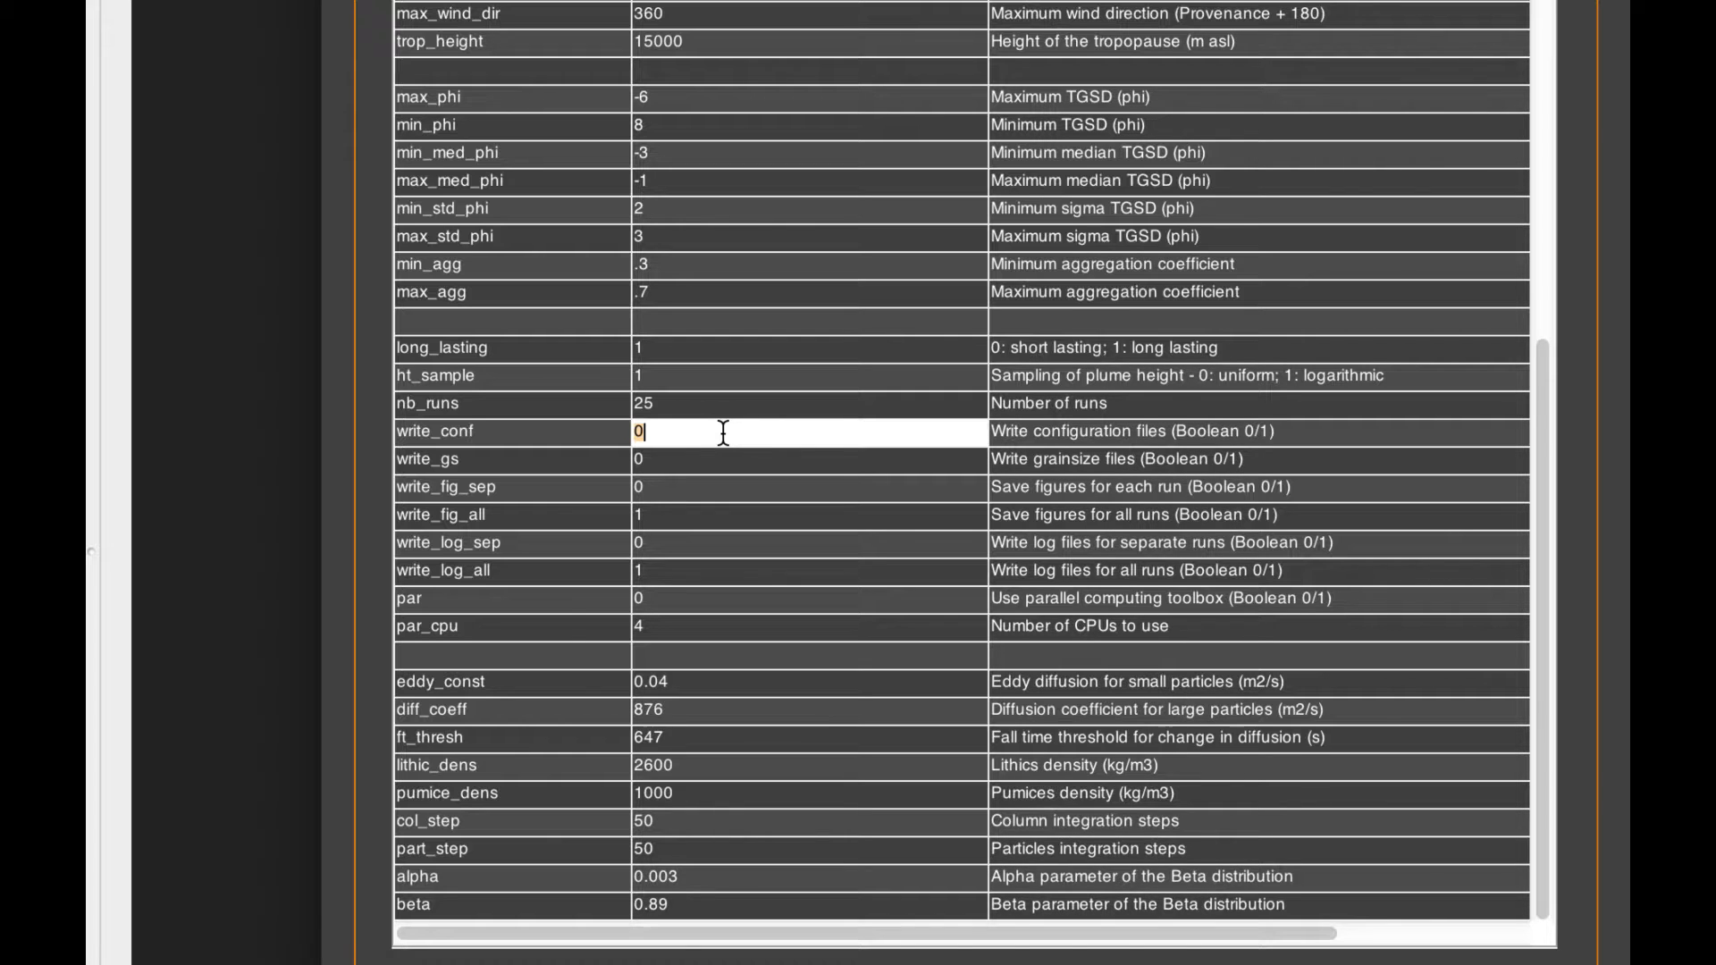
pyautogui.click(680, 469)
pyautogui.click(670, 494)
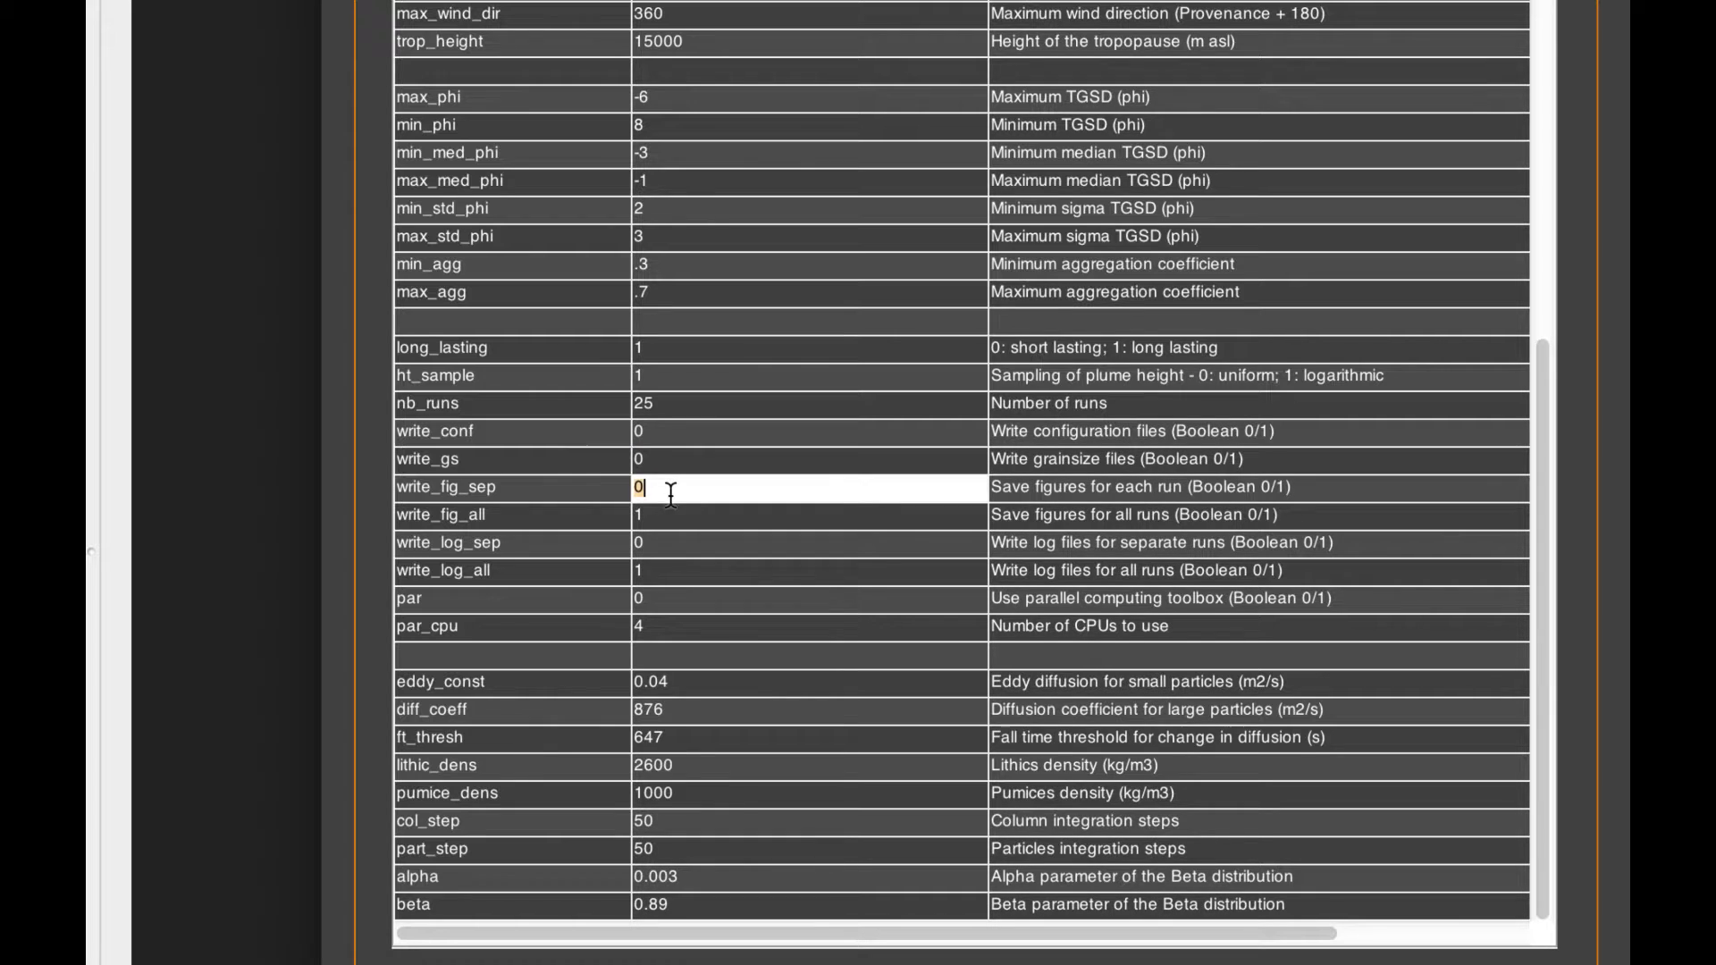
pyautogui.click(653, 517)
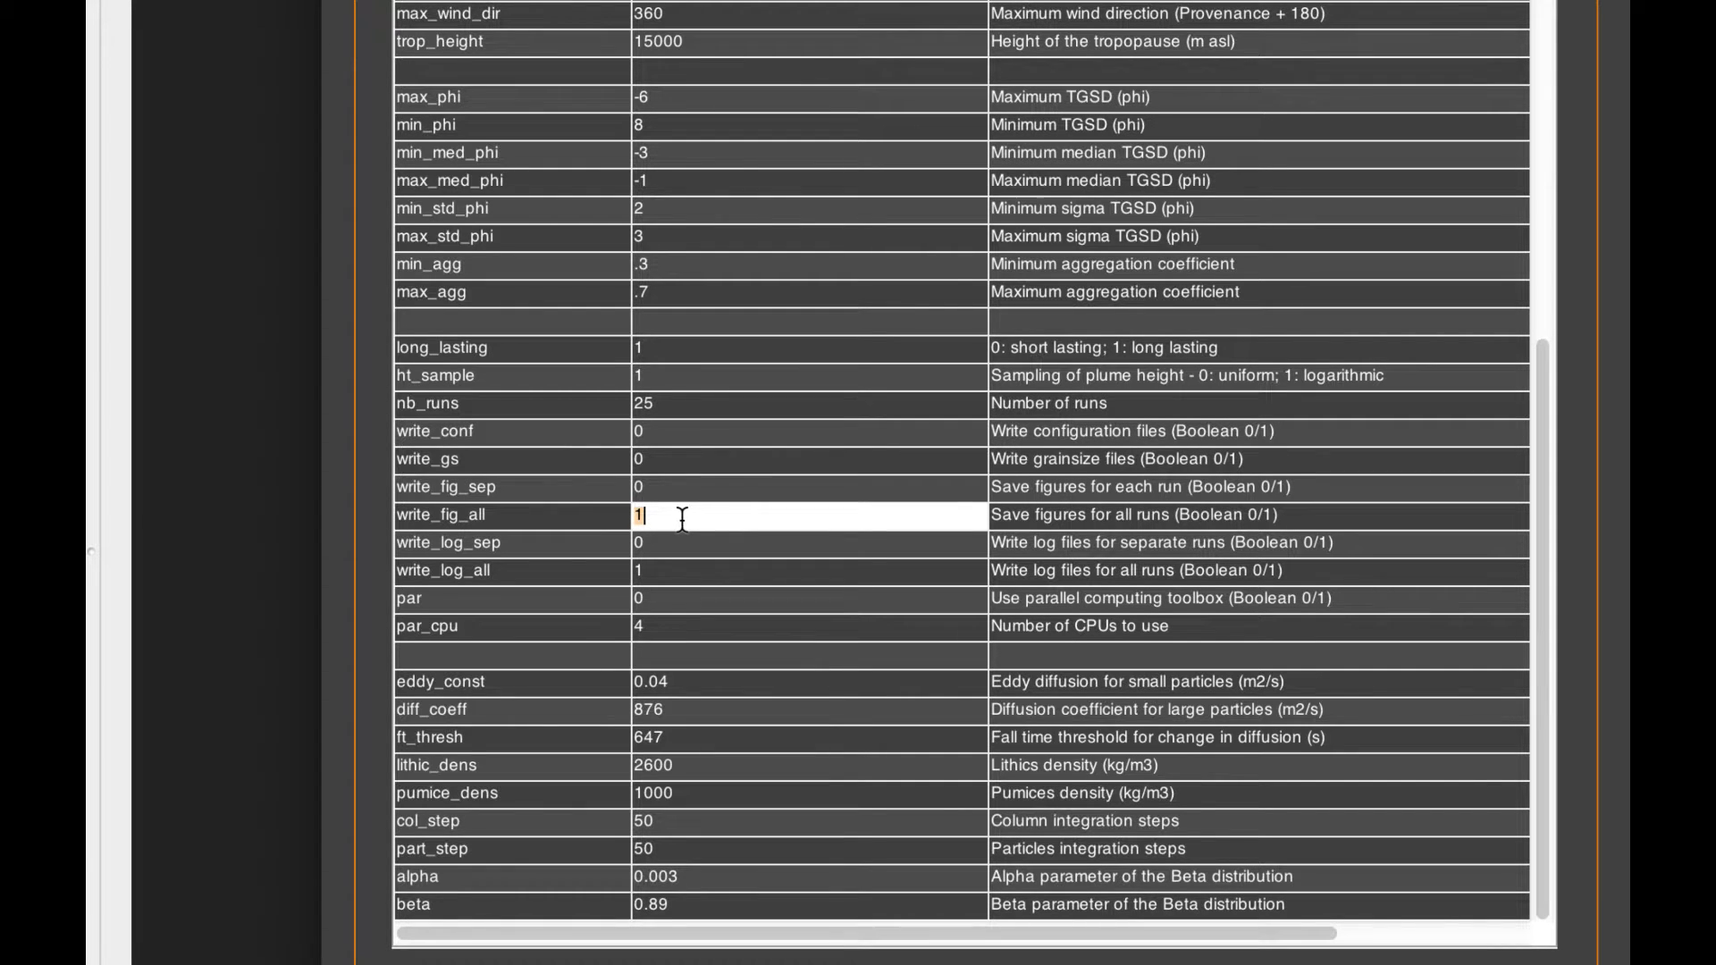
pyautogui.click(656, 569)
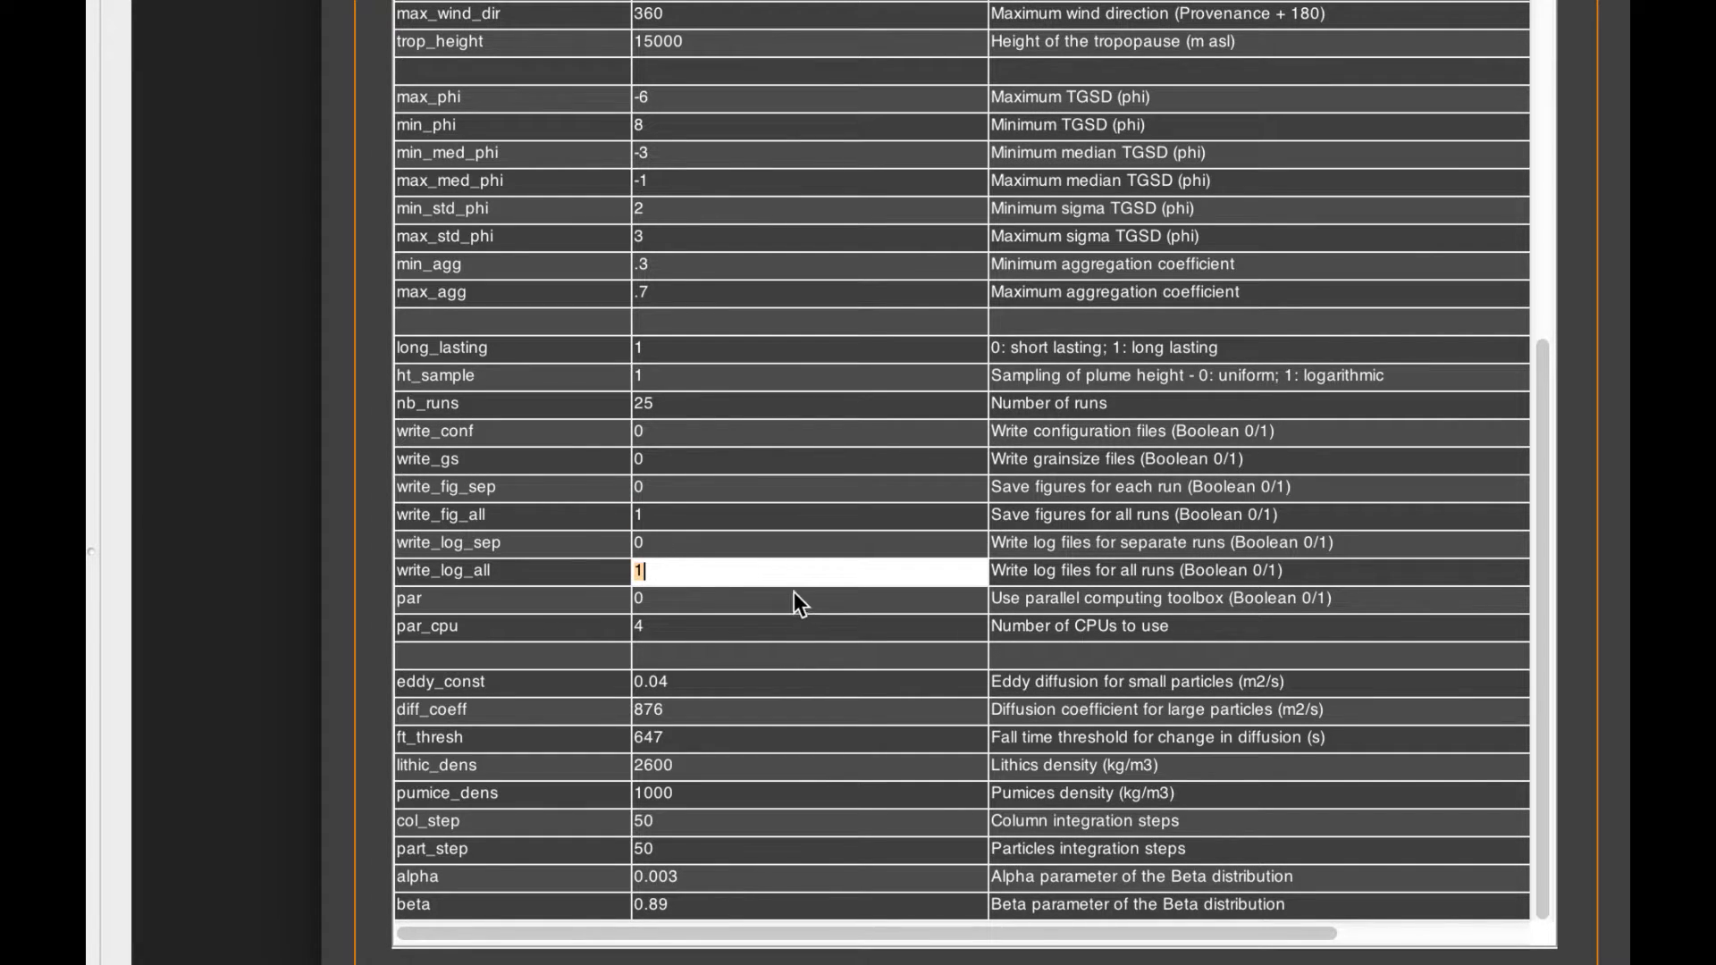
# Step: Review the parallel computing and CPU count parameters, consulting the parallel pool status control in the main MATLAB window
pyautogui.click(730, 626)
pyautogui.click(717, 598)
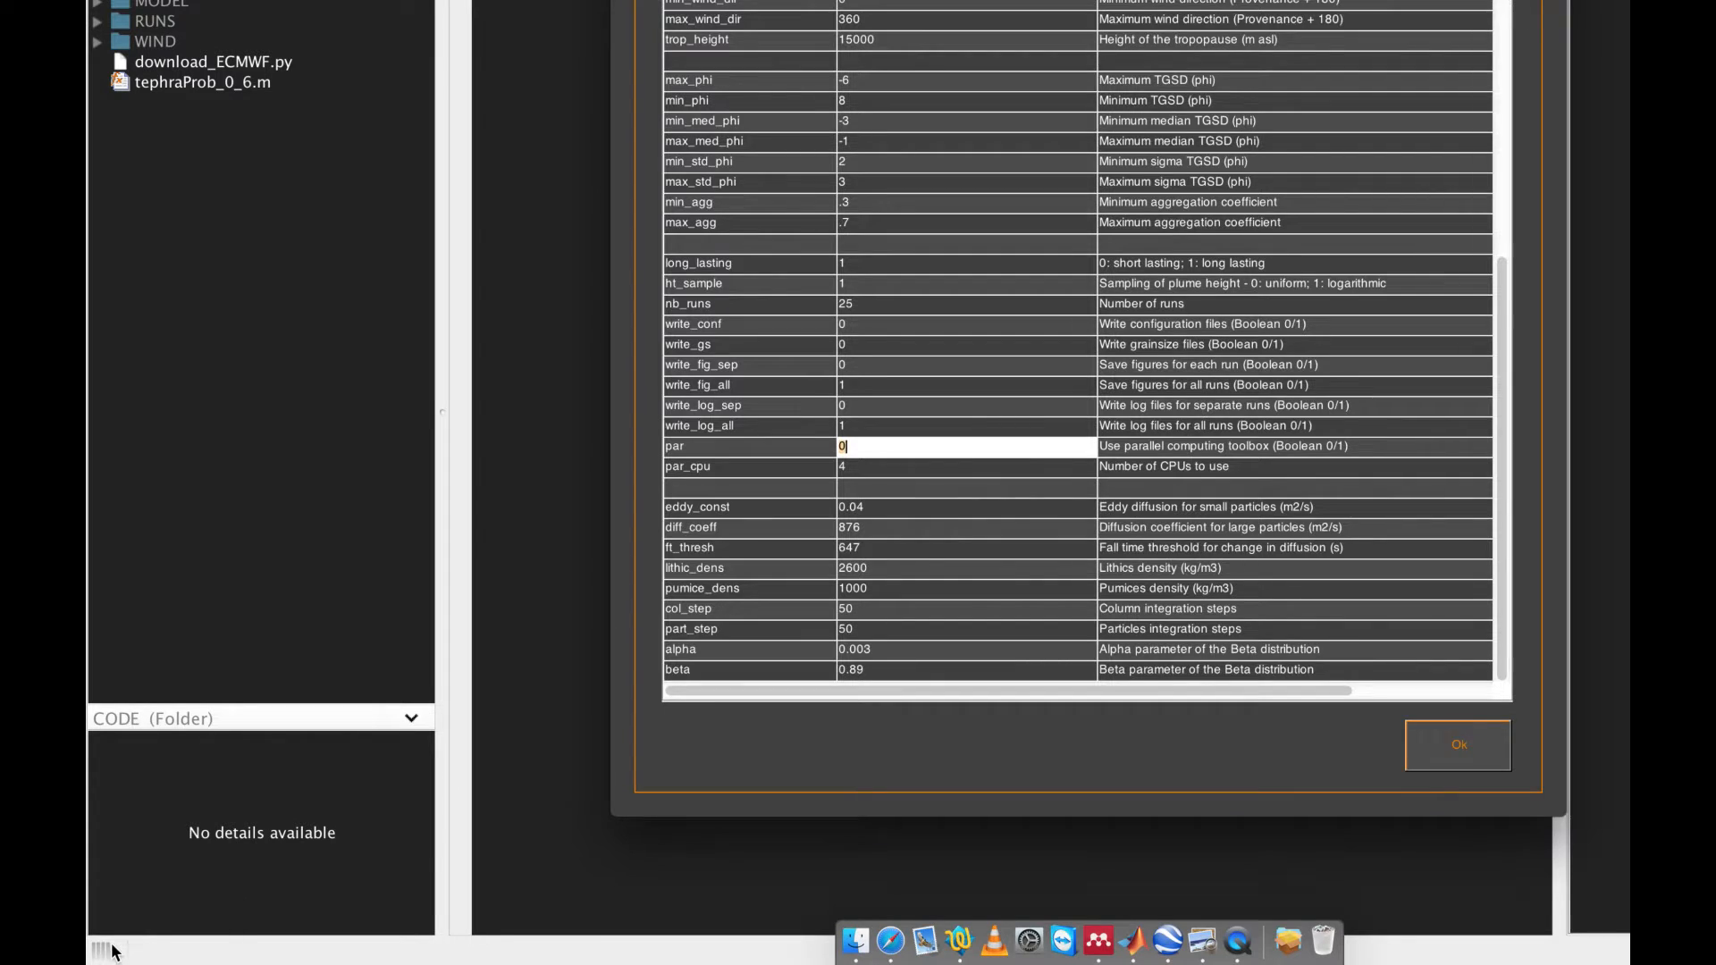
pyautogui.click(112, 948)
pyautogui.click(344, 735)
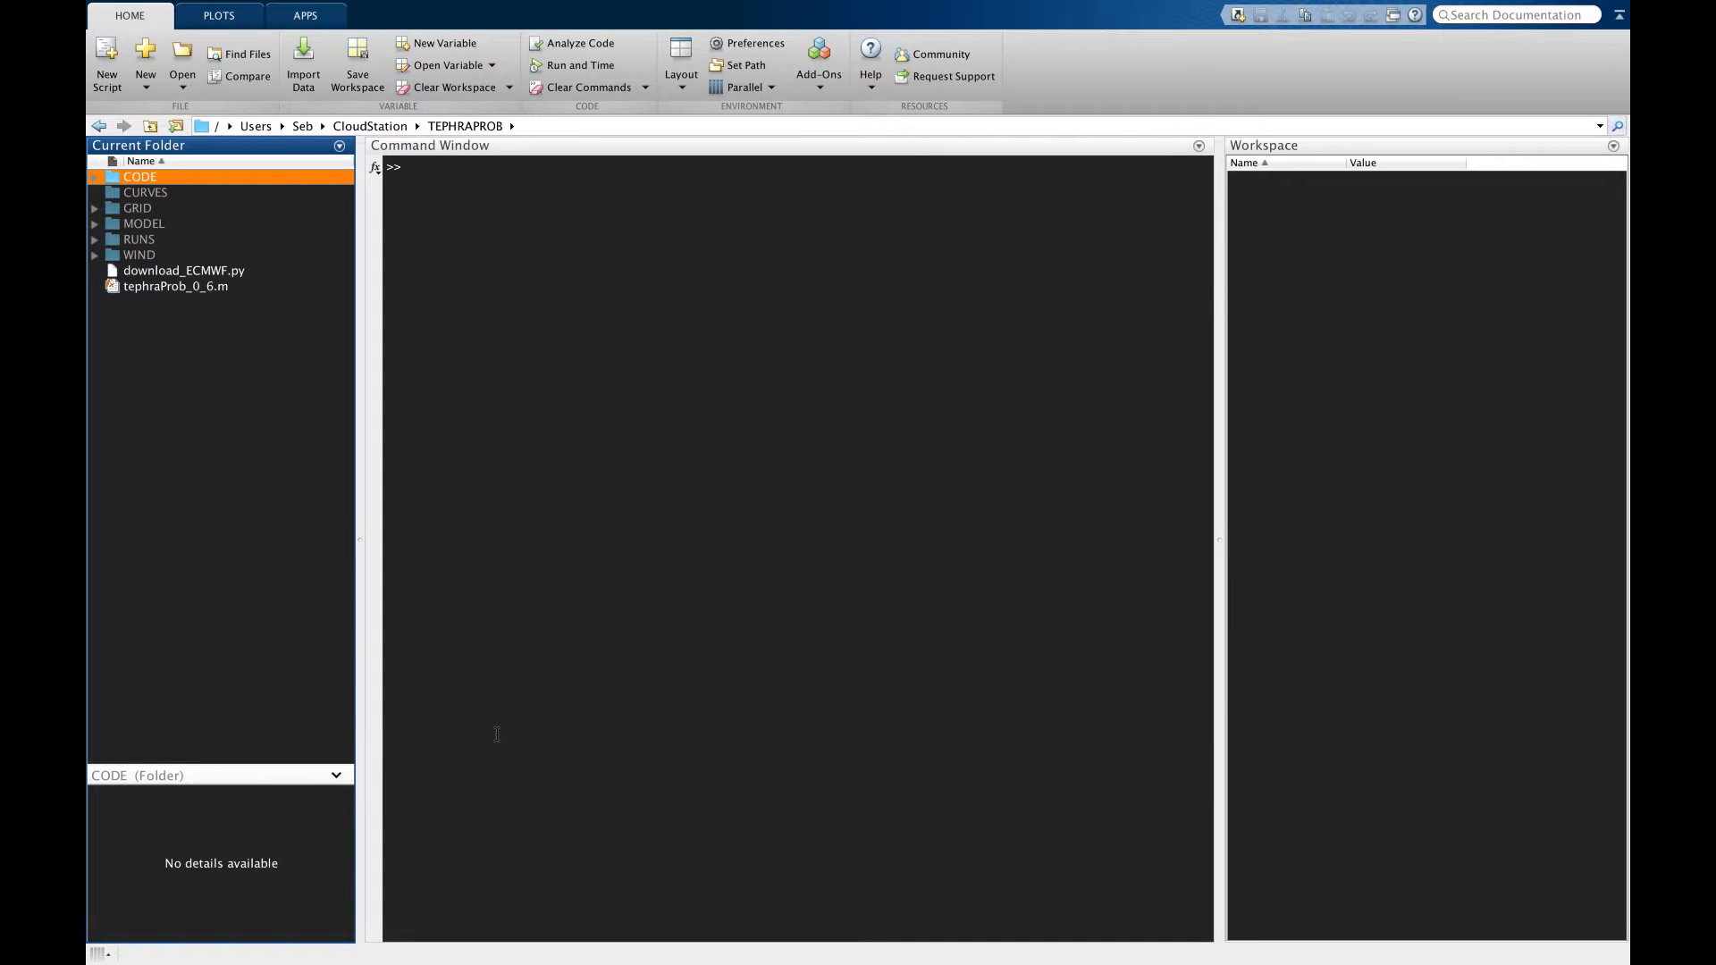
pyautogui.press('super+grave')
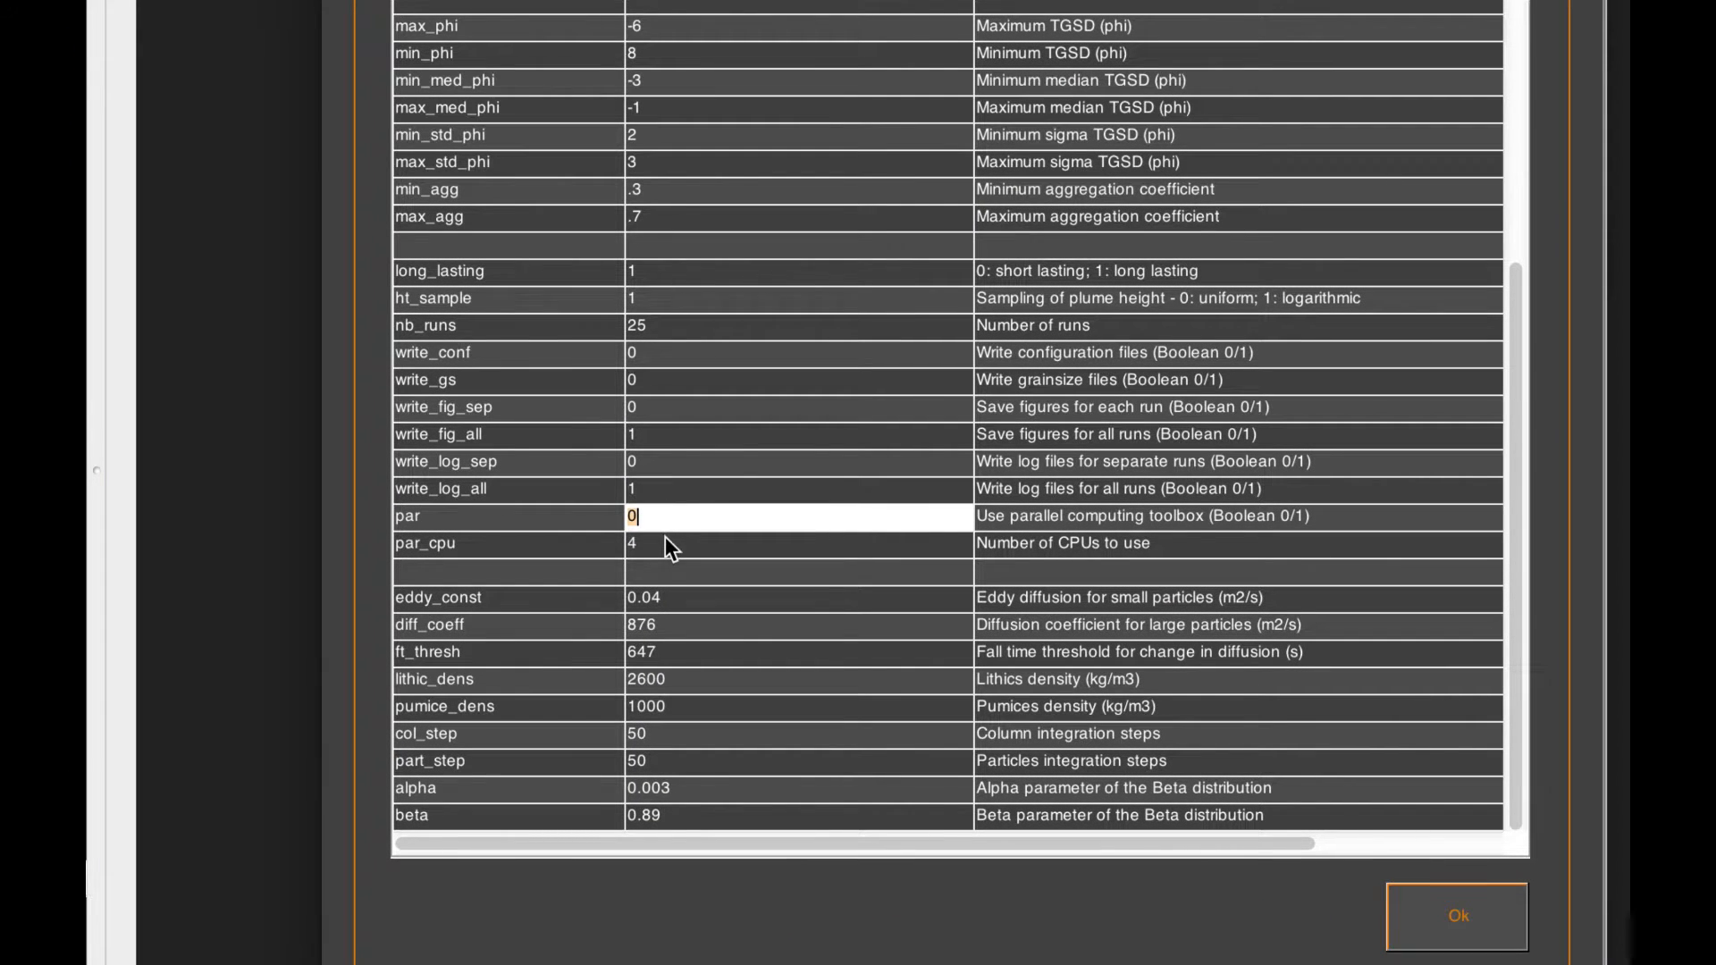
pyautogui.click(665, 543)
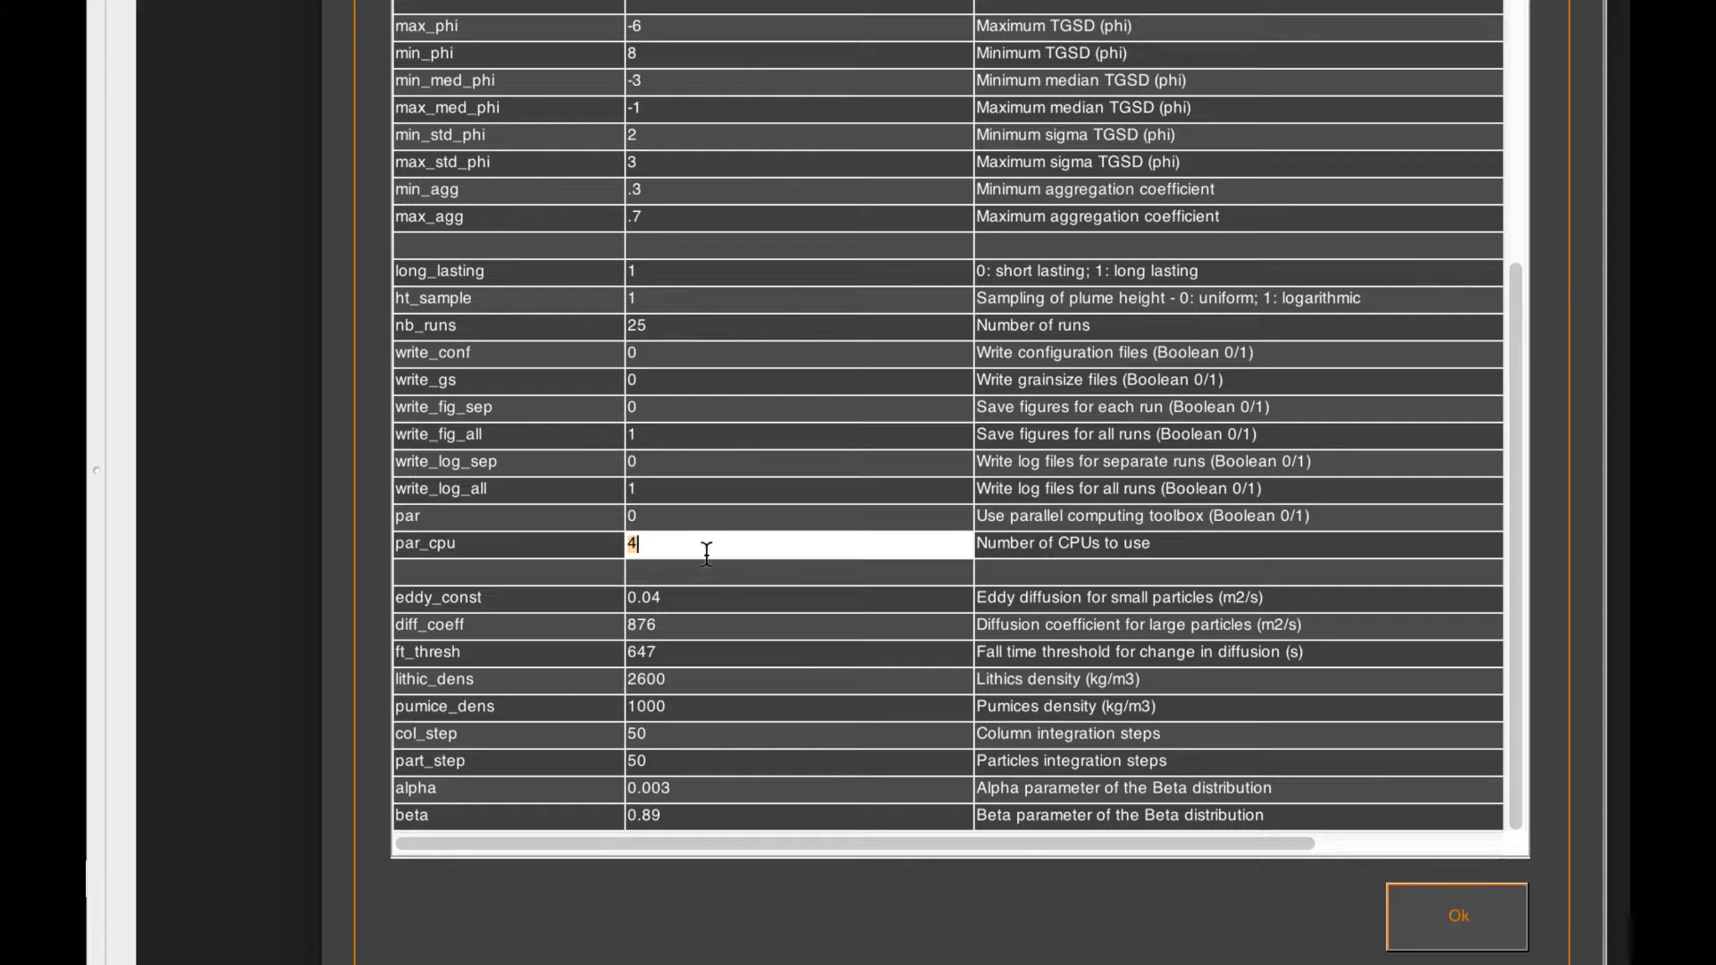
# Step: Check the eddy diffusion constant, then set the diffusion coefficient to 3900 and the fall time threshold to 30500
pyautogui.click(737, 606)
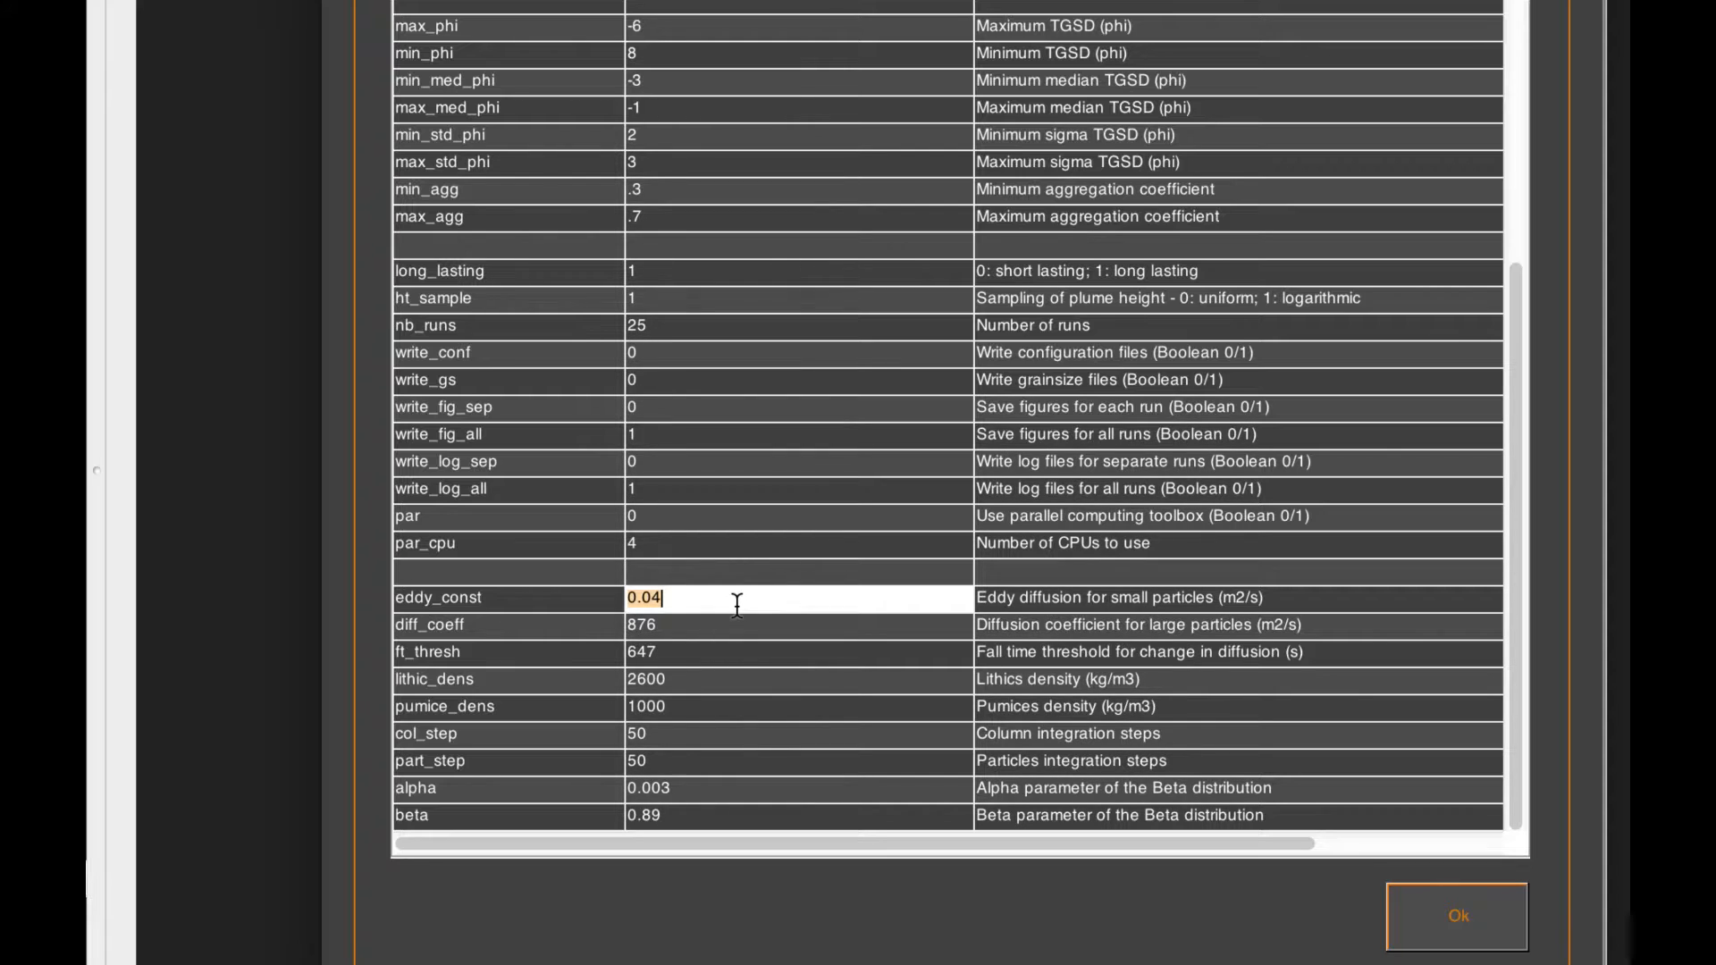
pyautogui.click(674, 635)
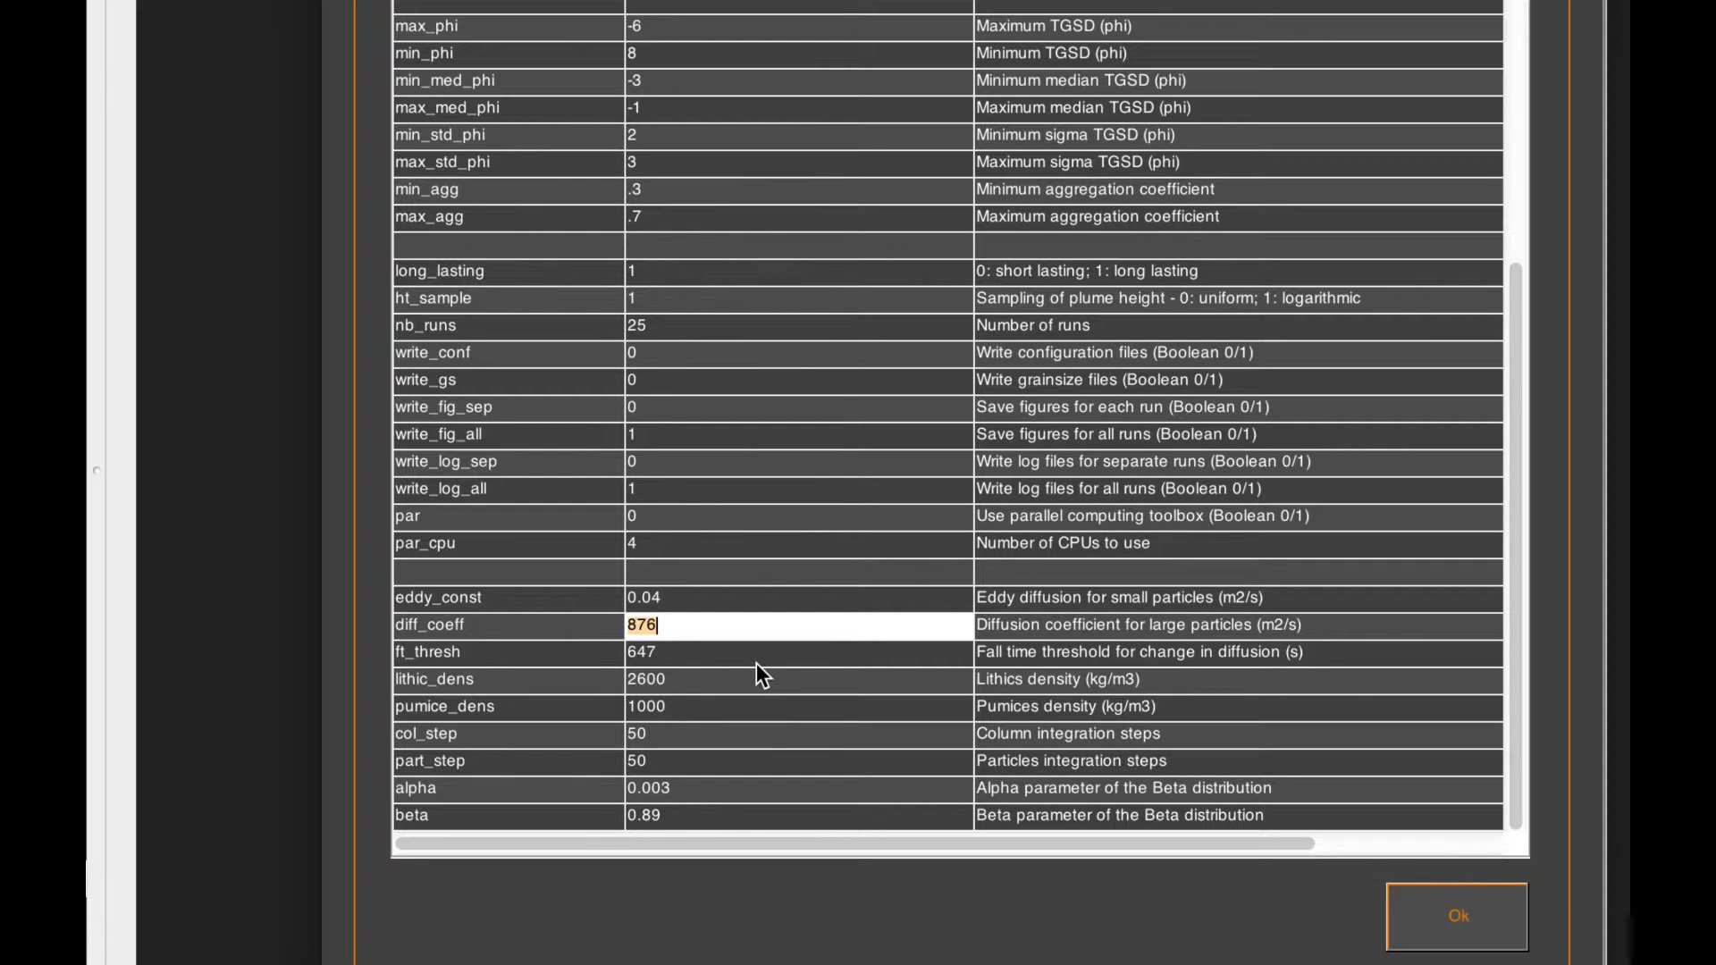
pyautogui.write('3900')
pyautogui.click(733, 656)
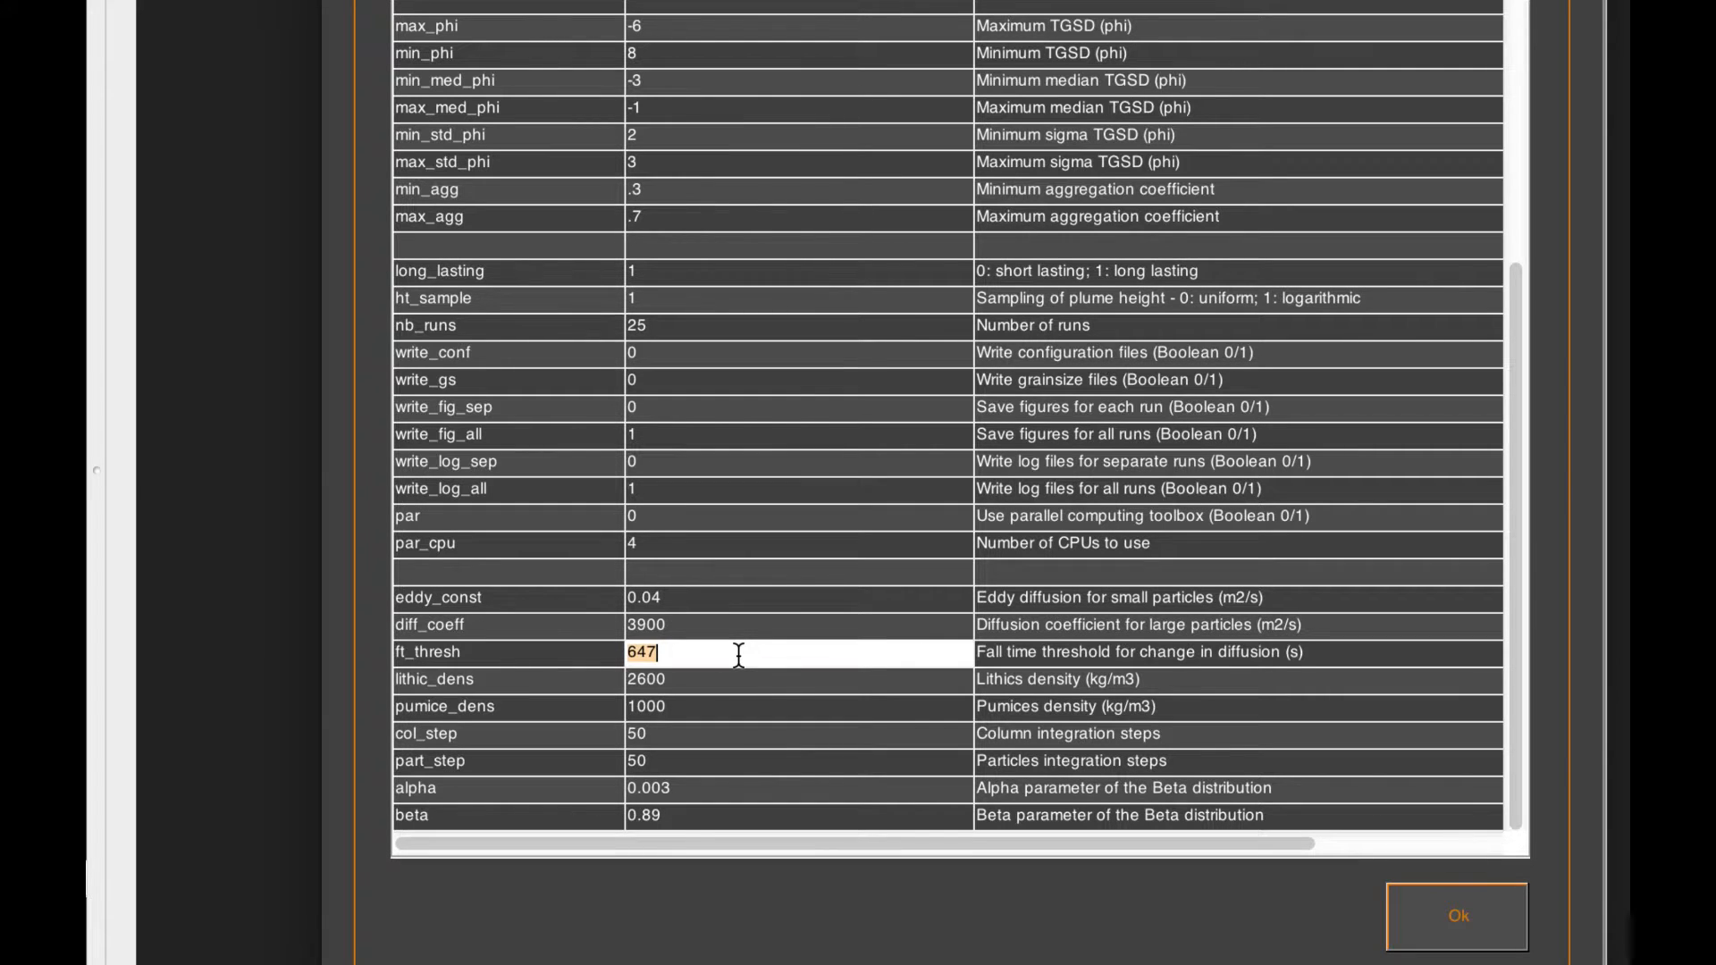
pyautogui.write('30500')
# Step: Review the lithics and pumices density parameters and recheck the fall time threshold entry
pyautogui.click(692, 697)
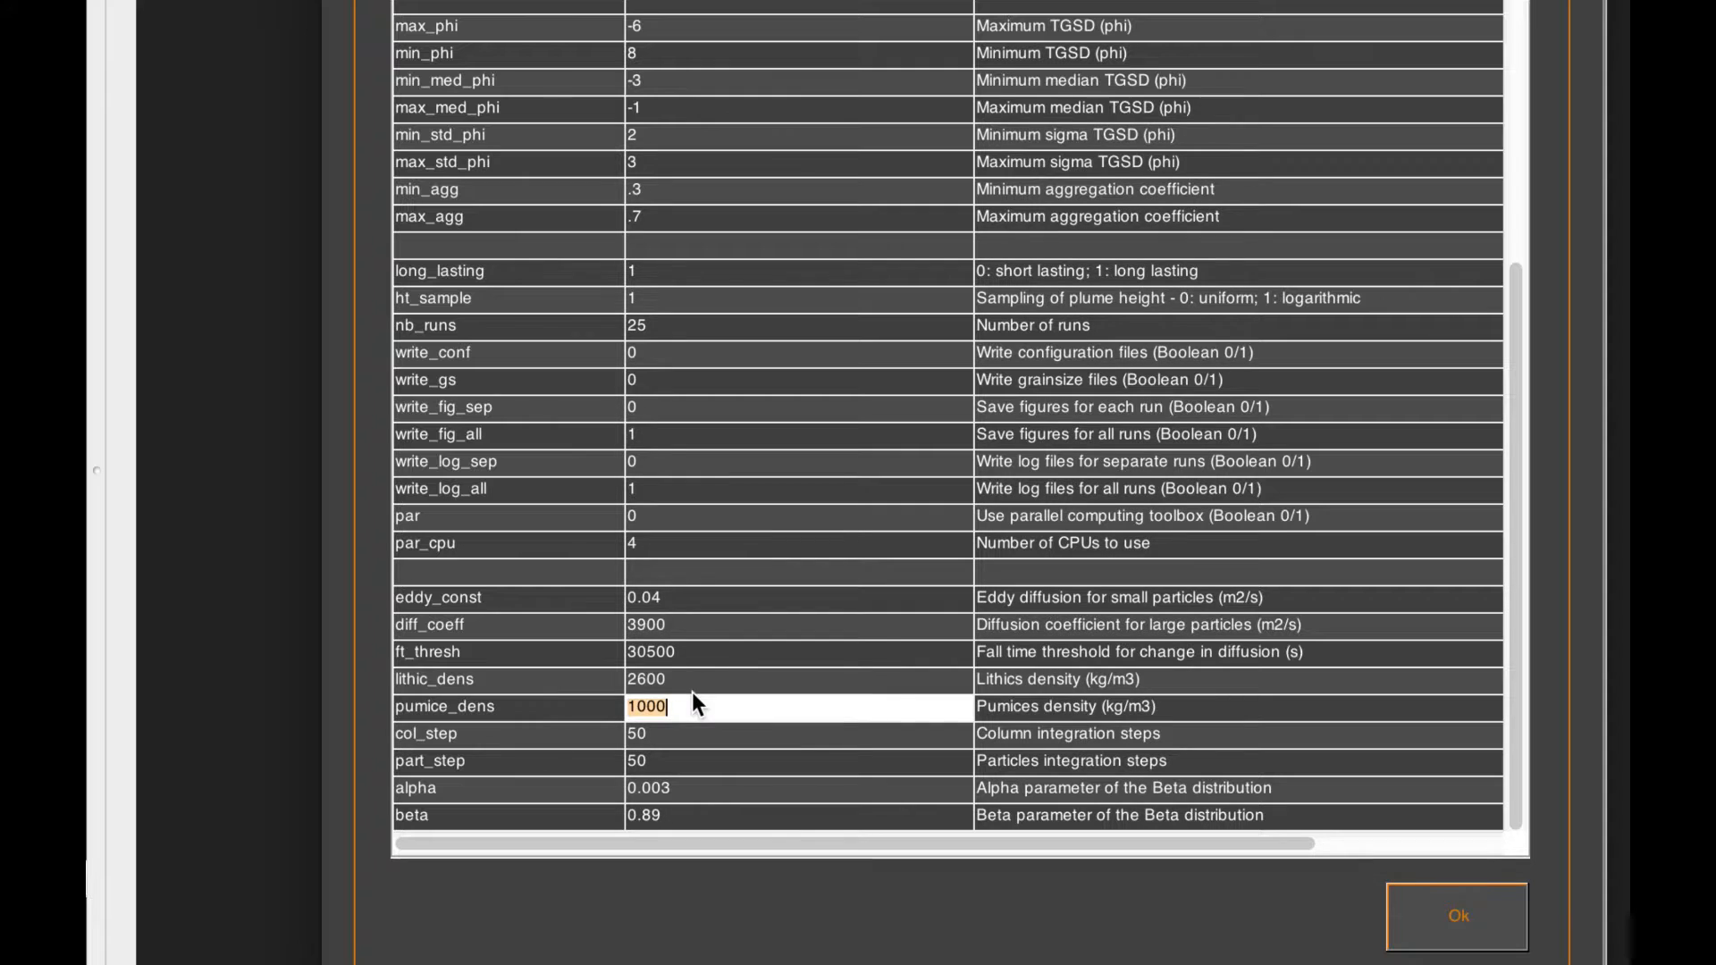
pyautogui.click(697, 685)
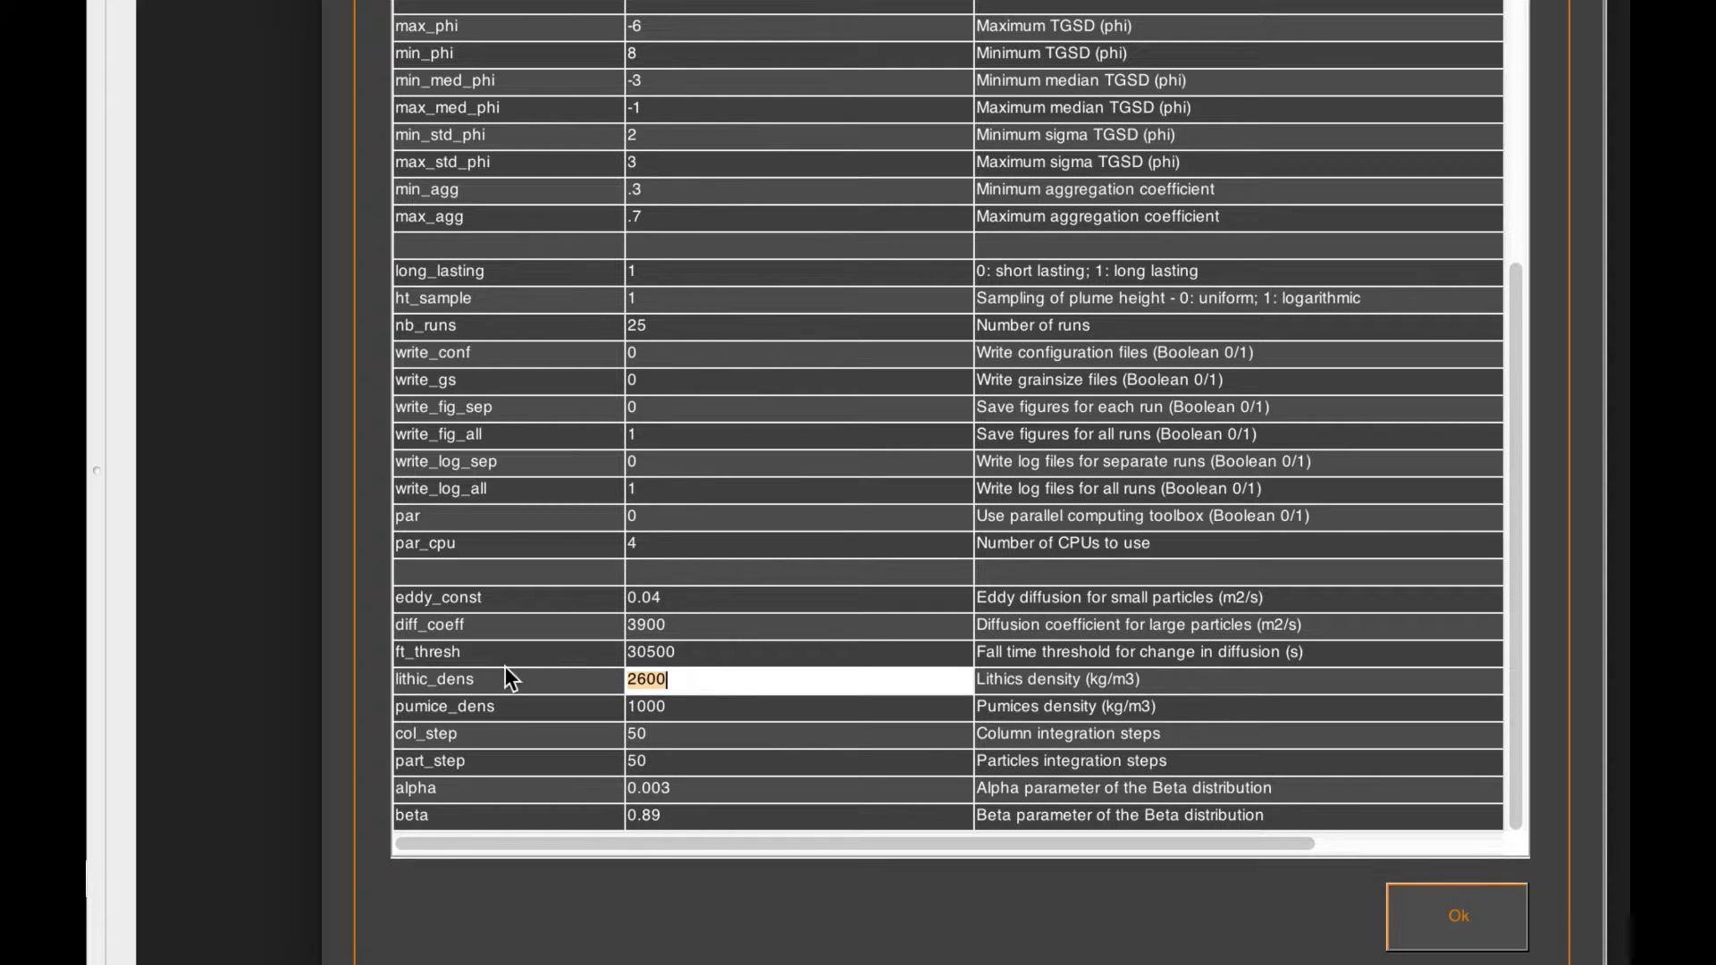
pyautogui.click(540, 707)
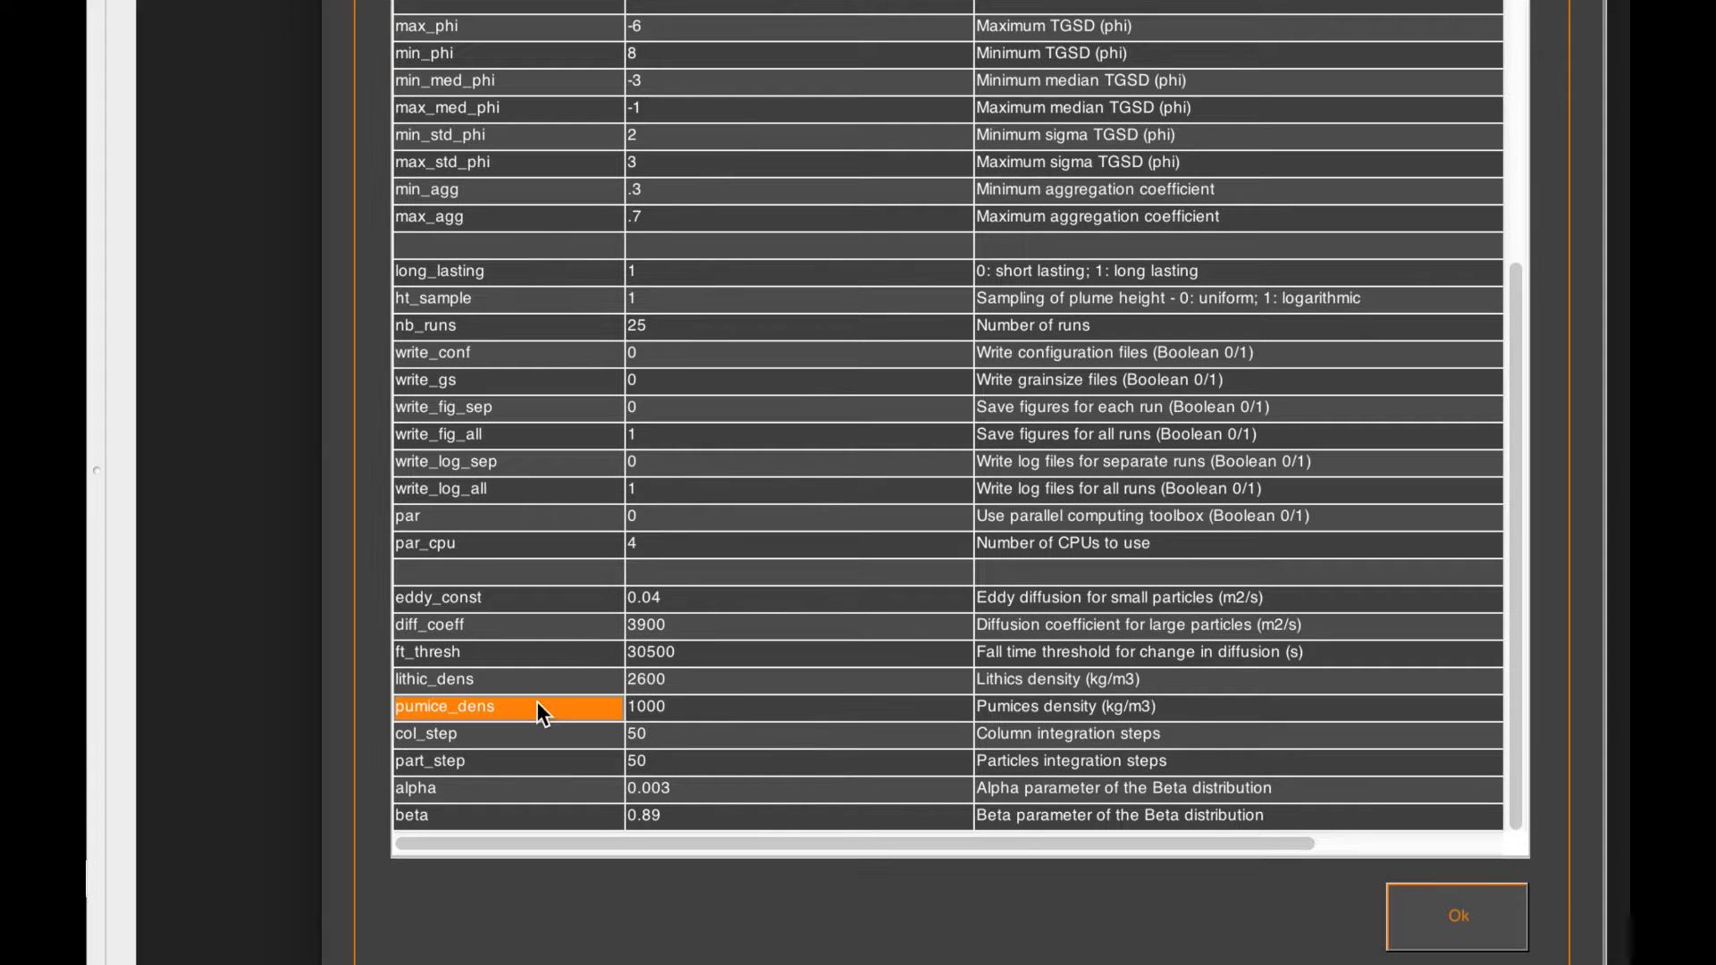
pyautogui.click(744, 710)
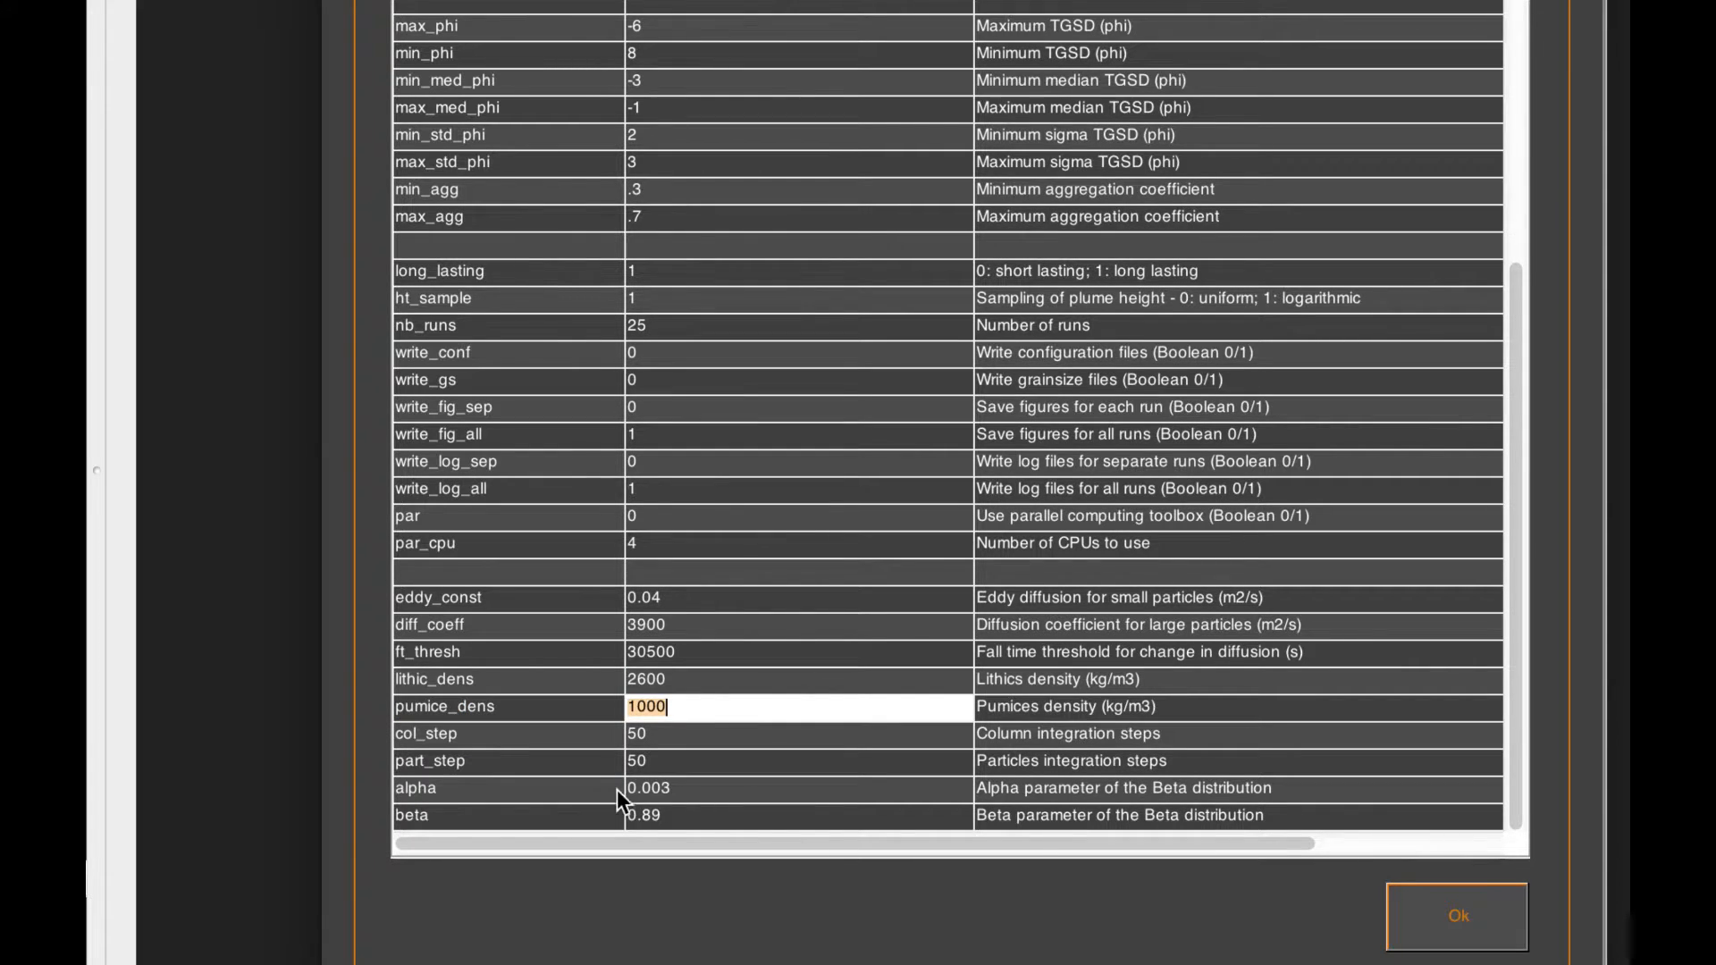
pyautogui.click(679, 654)
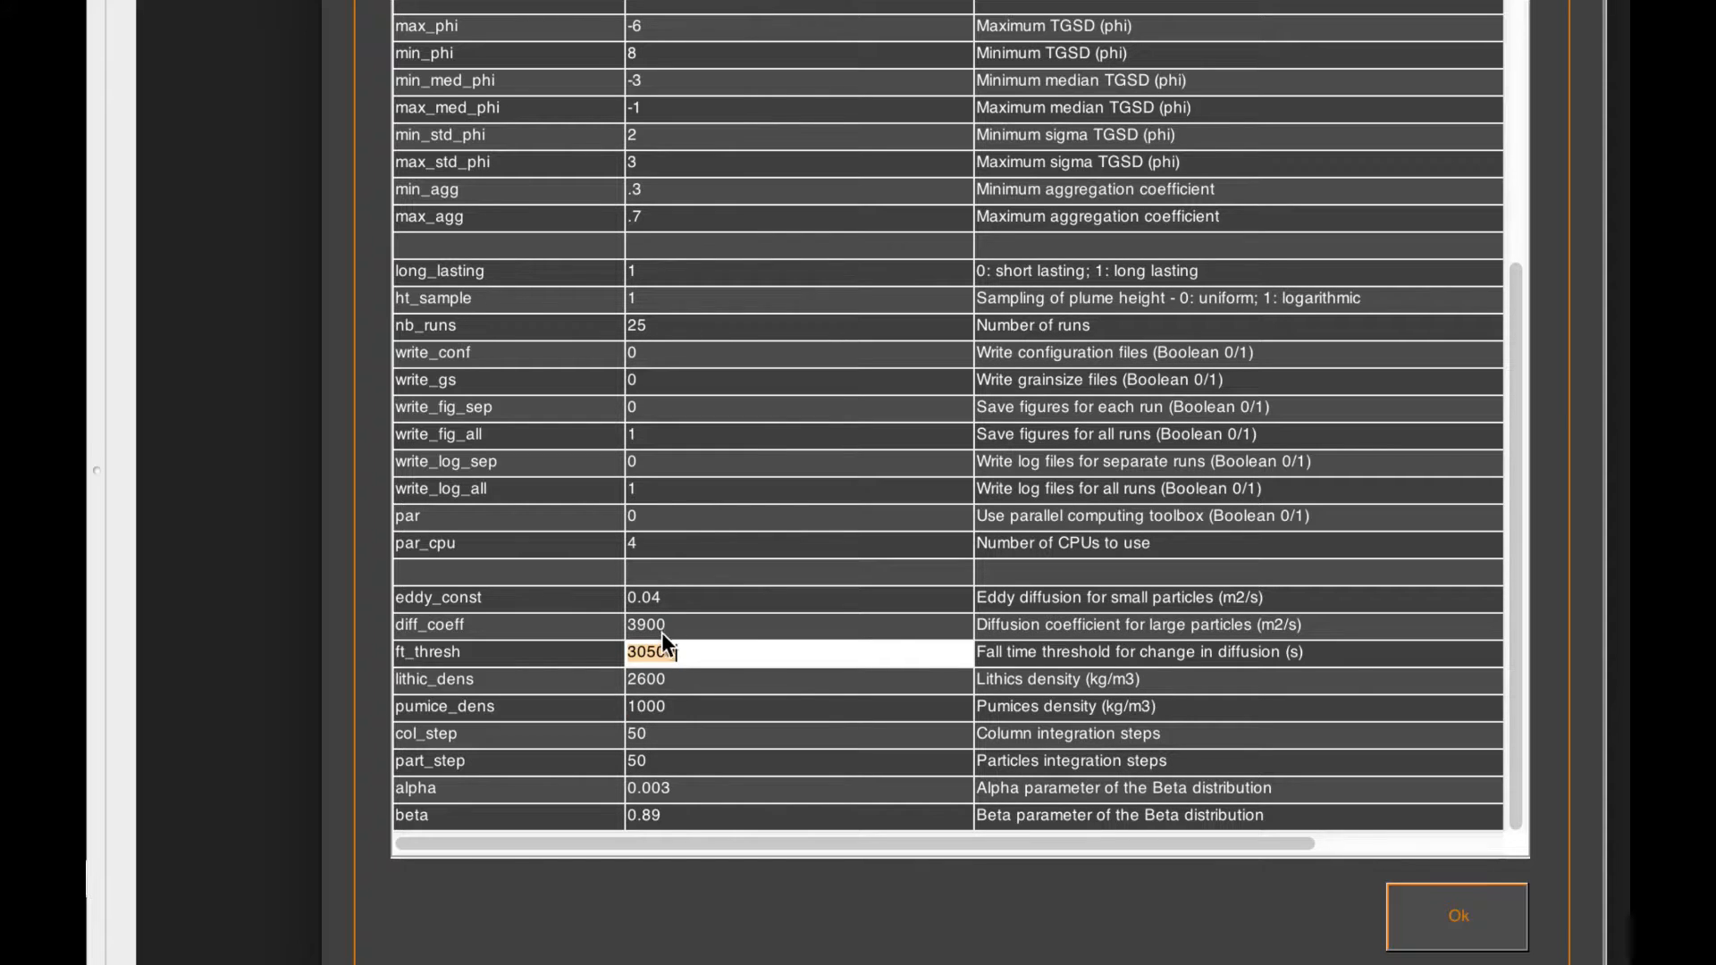
pyautogui.click(658, 649)
pyautogui.moveTo(710, 653); pyautogui.dragTo(615, 654)
# Step: Review the column and particle integration step parameters, col_step and part_step
pyautogui.doubleClick(641, 733)
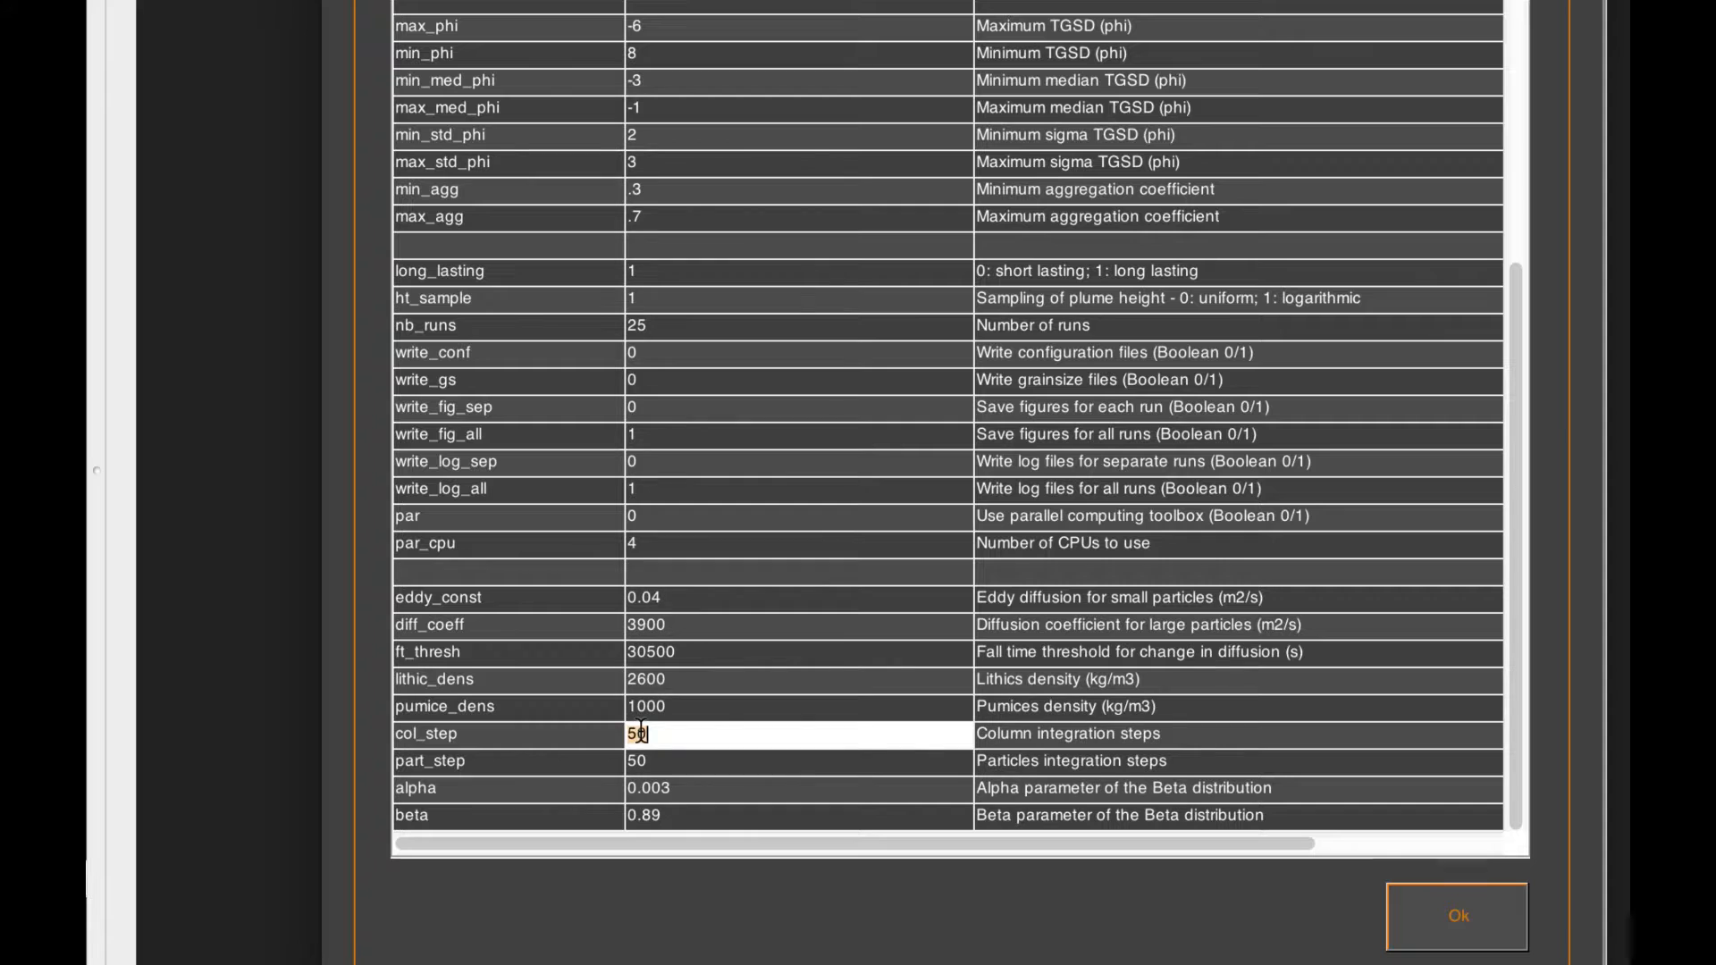
pyautogui.doubleClick(645, 754)
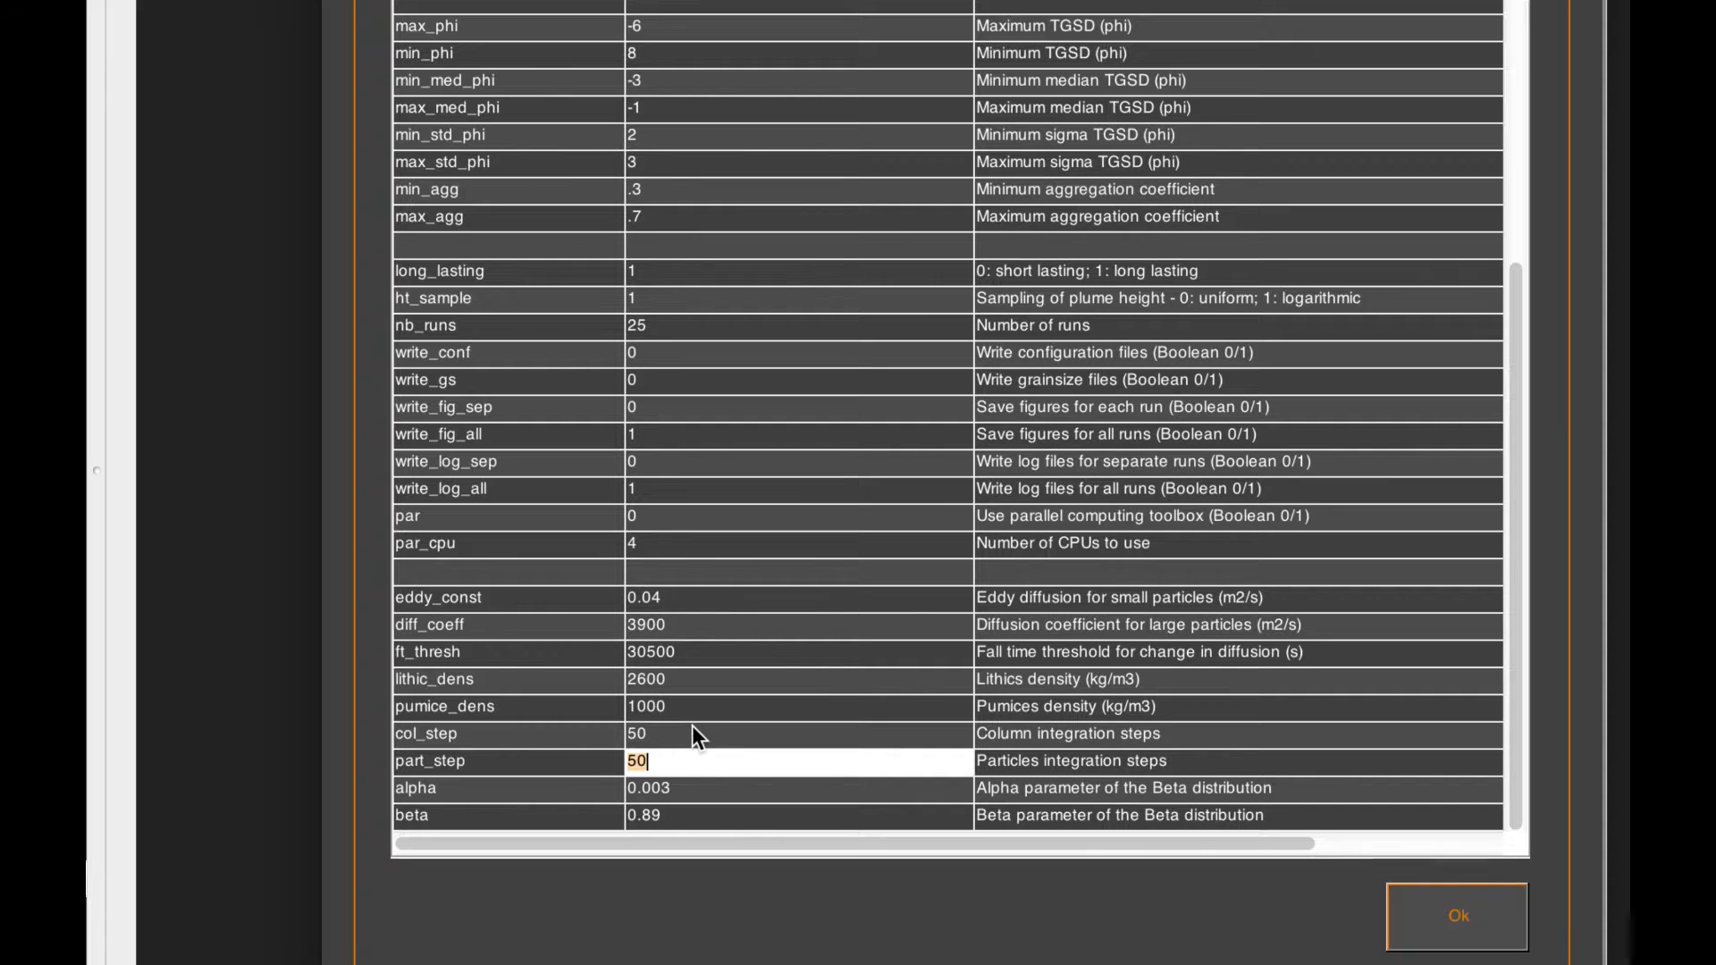
pyautogui.doubleClick(689, 729)
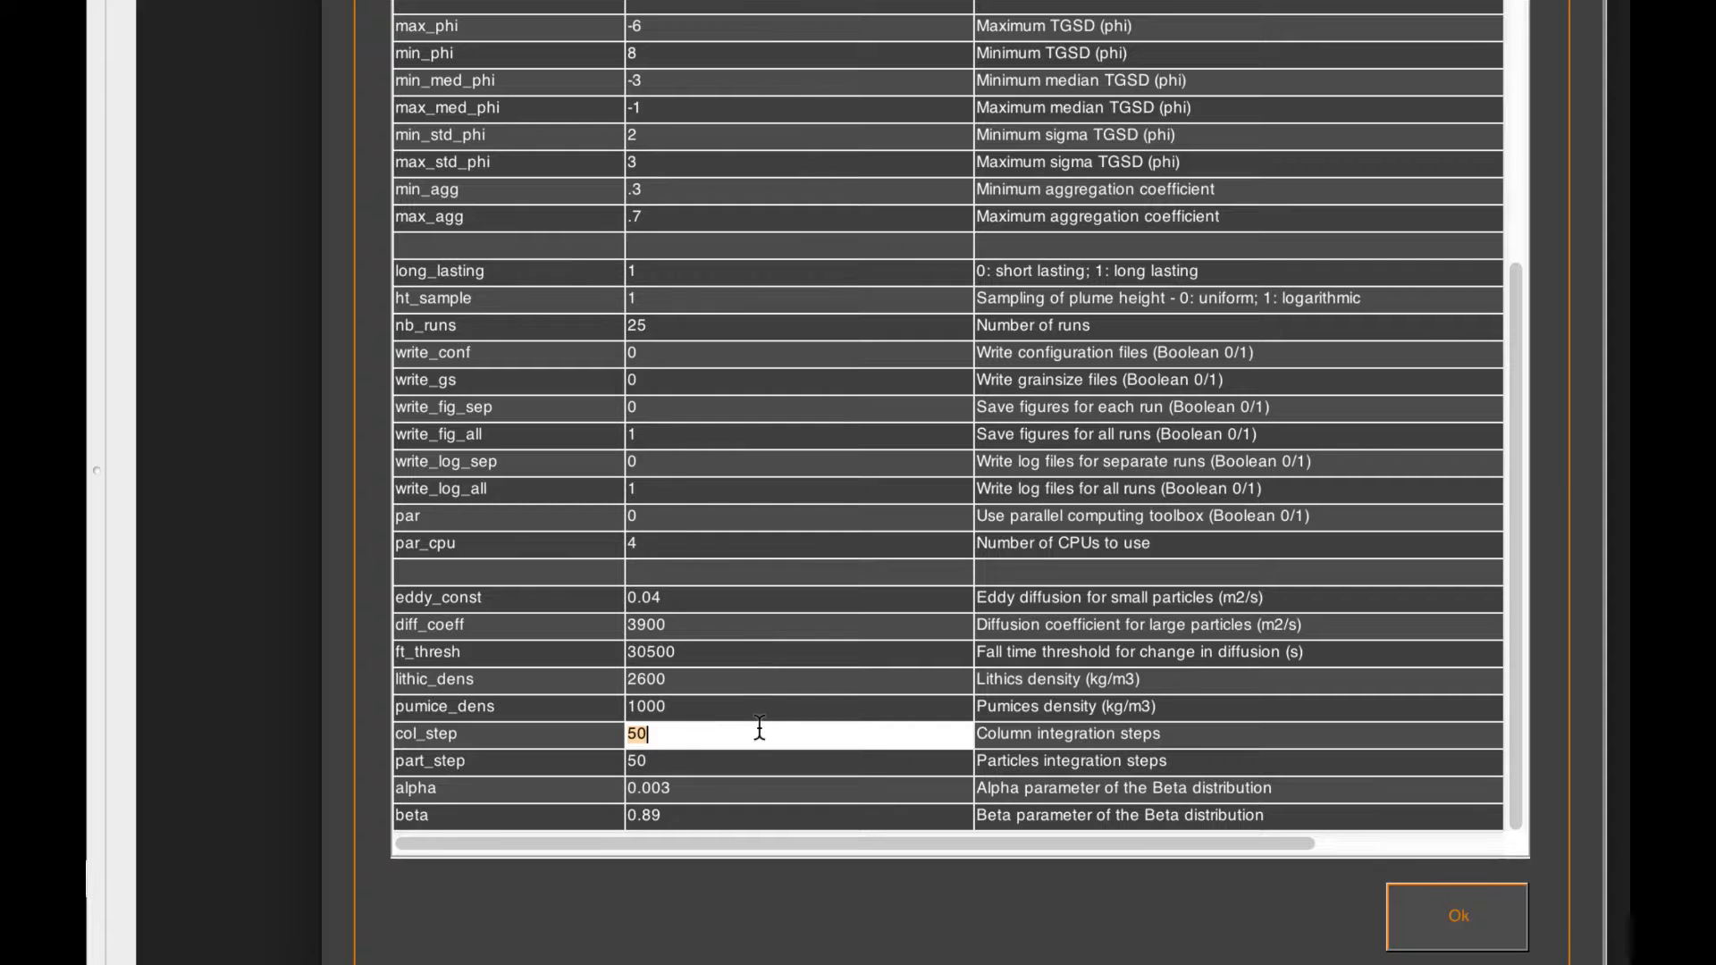
# Step: Set the Beta distribution parameters to alpha 3 and beta 1.8
pyautogui.doubleClick(732, 792)
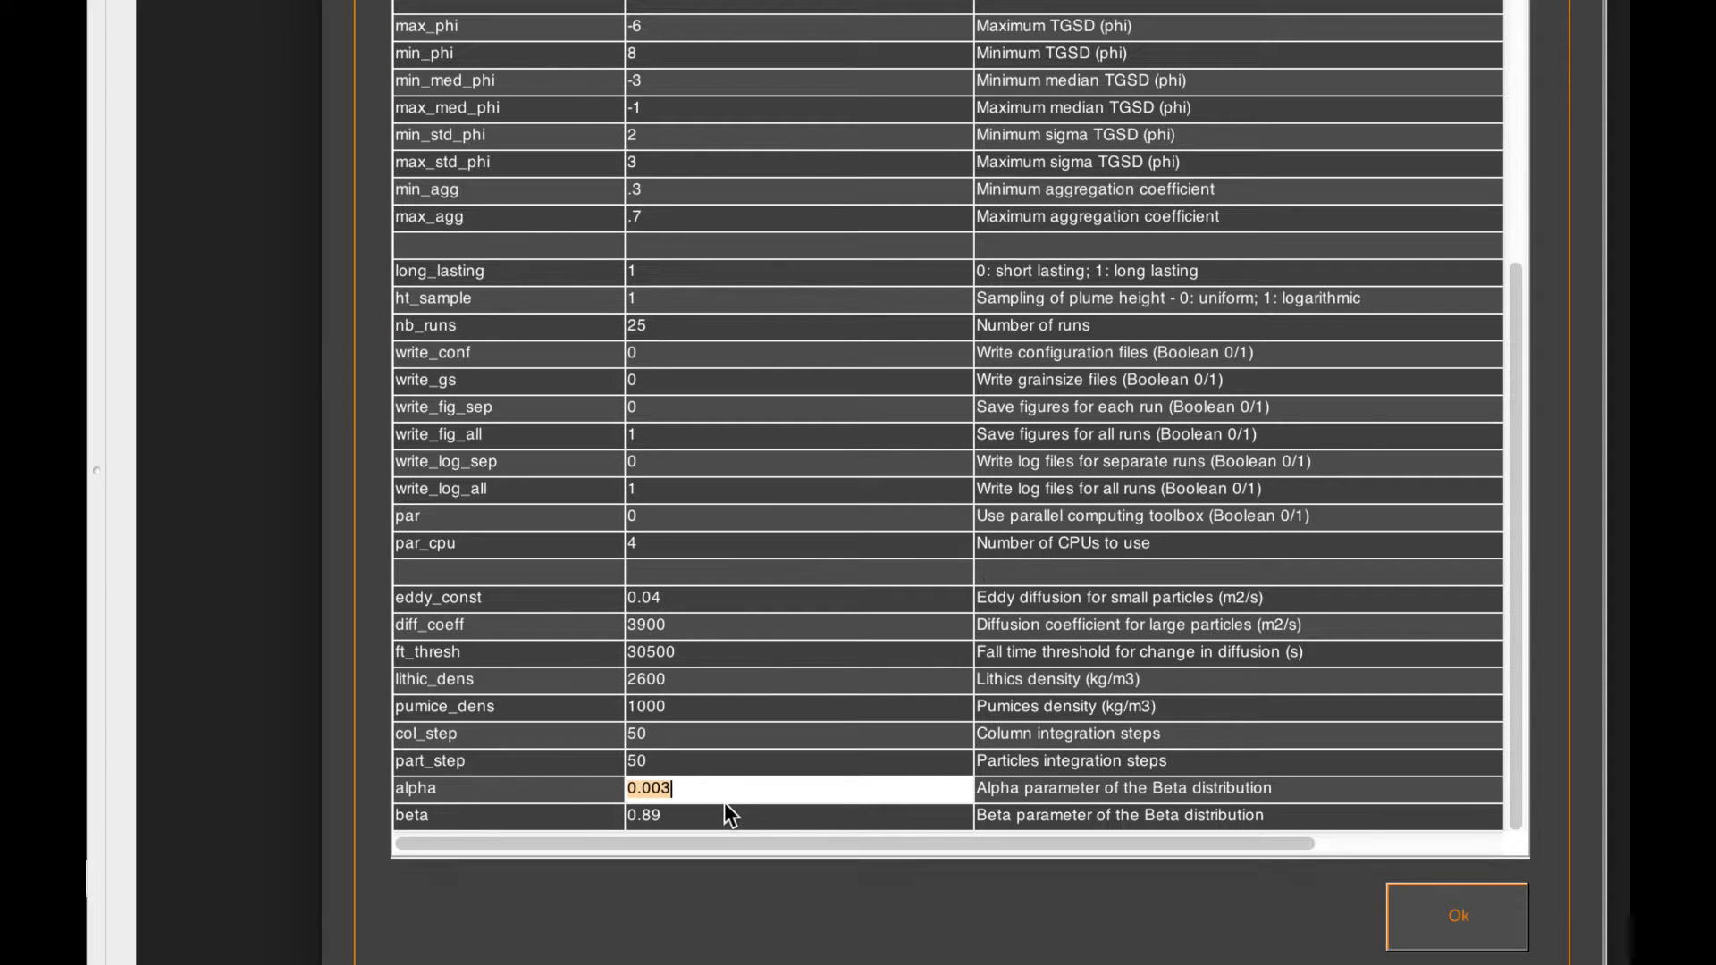
pyautogui.doubleClick(722, 810)
pyautogui.doubleClick(729, 790)
pyautogui.write('3')
pyautogui.click(677, 814)
pyautogui.write('1.')
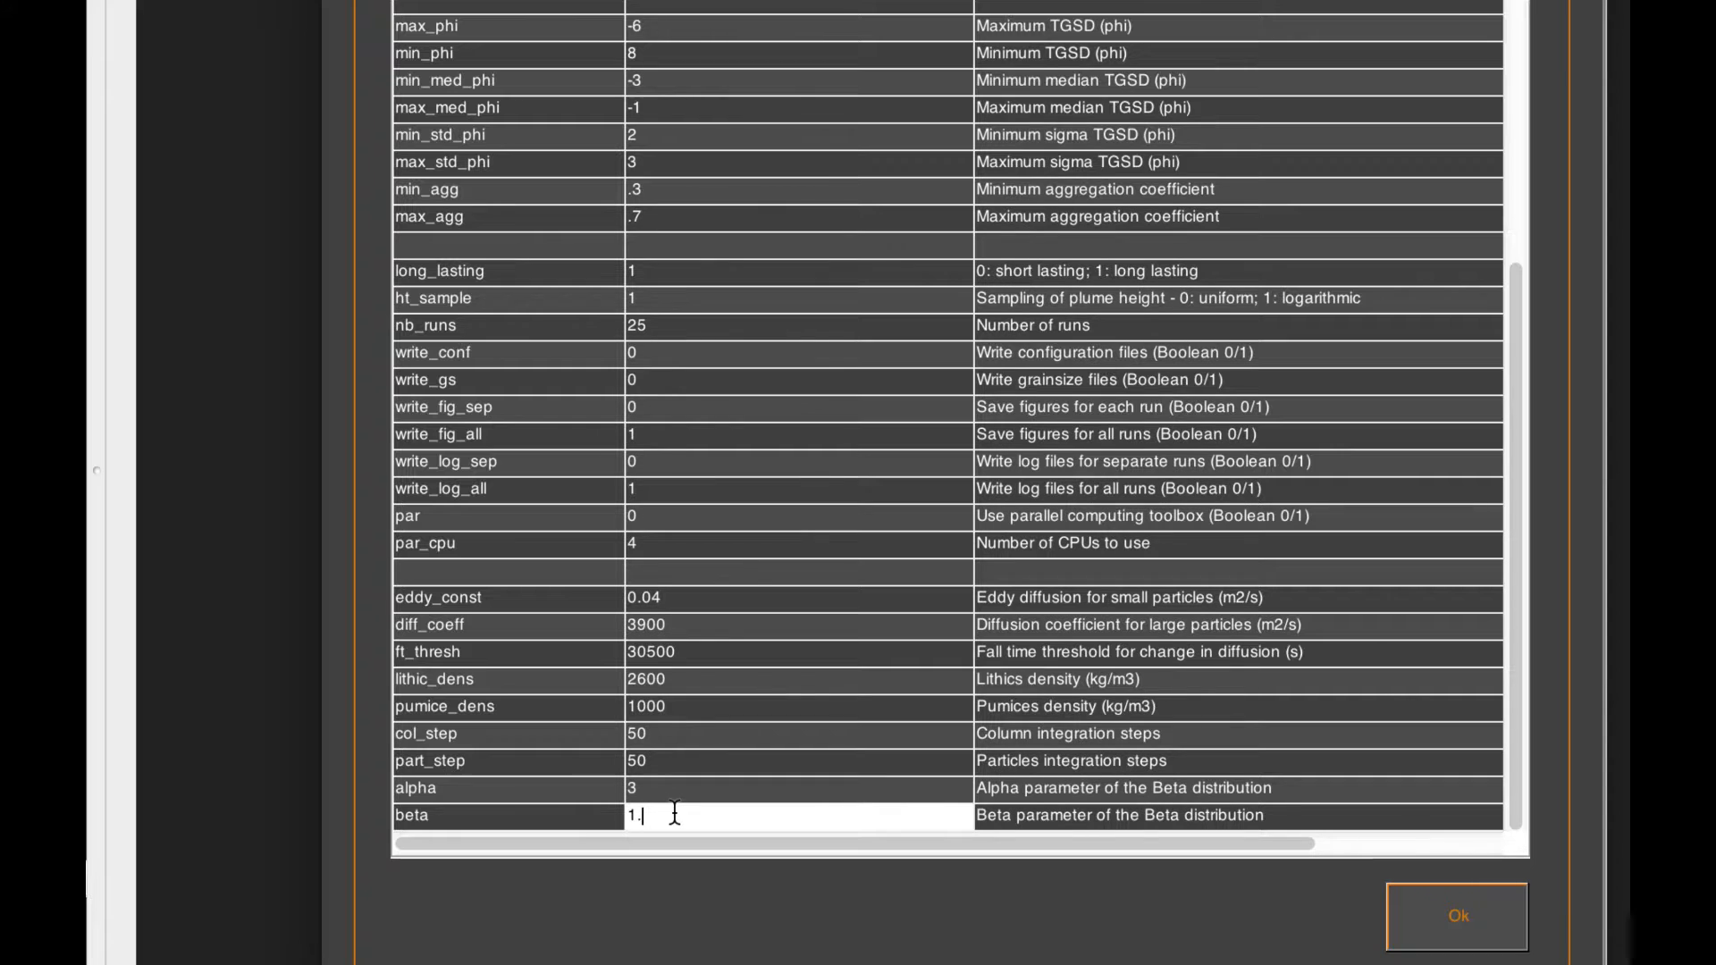
pyautogui.write('8')
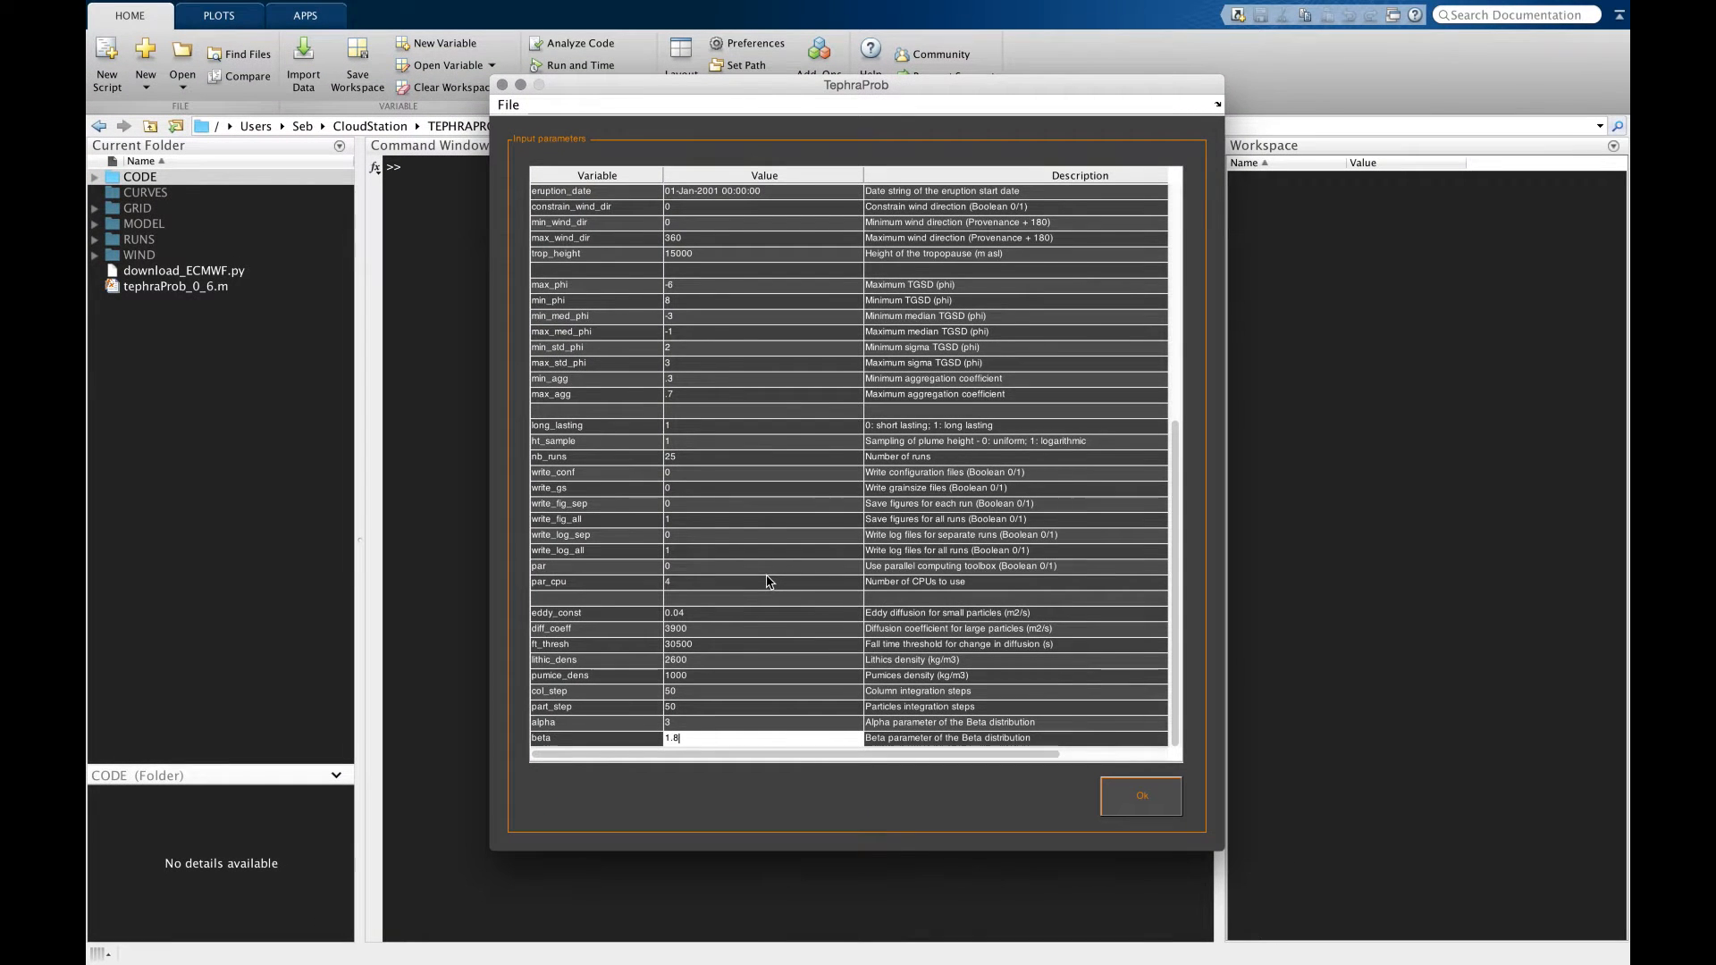
# Step: Check the complete input parameter table and accept it to sample the eruption source parameters
pyautogui.scroll(10, 794, 566)
pyautogui.scroll(1, 767, 582)
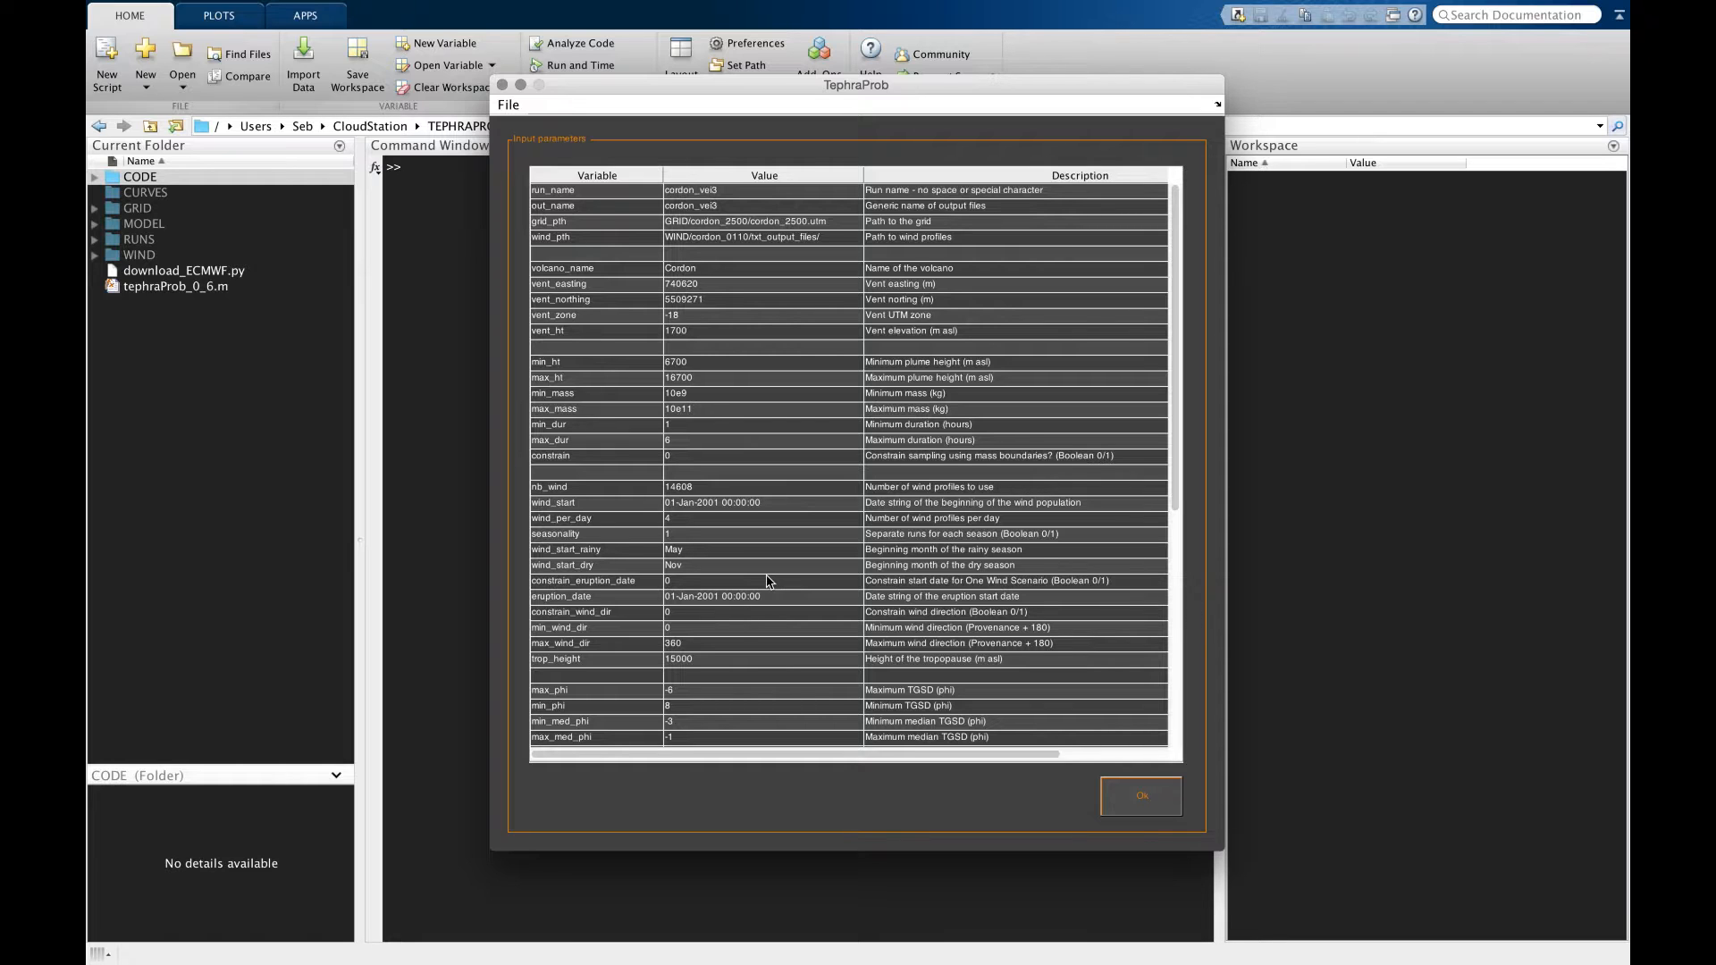
pyautogui.click(1142, 797)
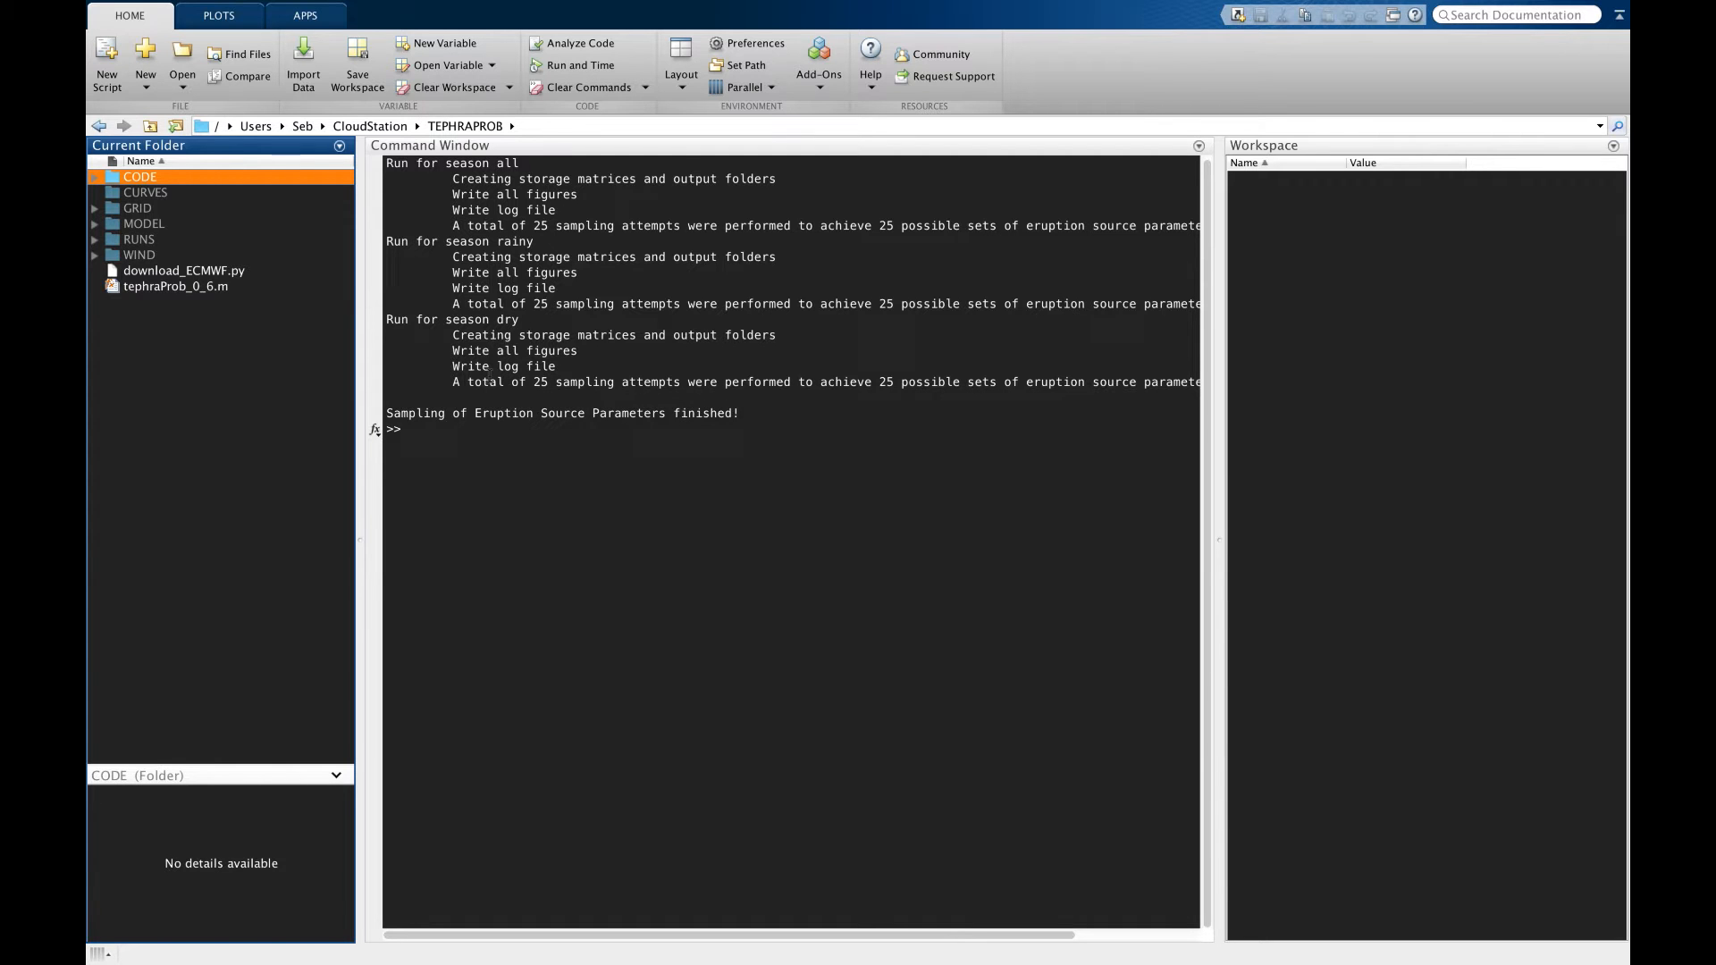
# Step: Switch to Finder and open the RUNS folder of the TEPHRAPROB project
pyautogui.press('super+Tab')
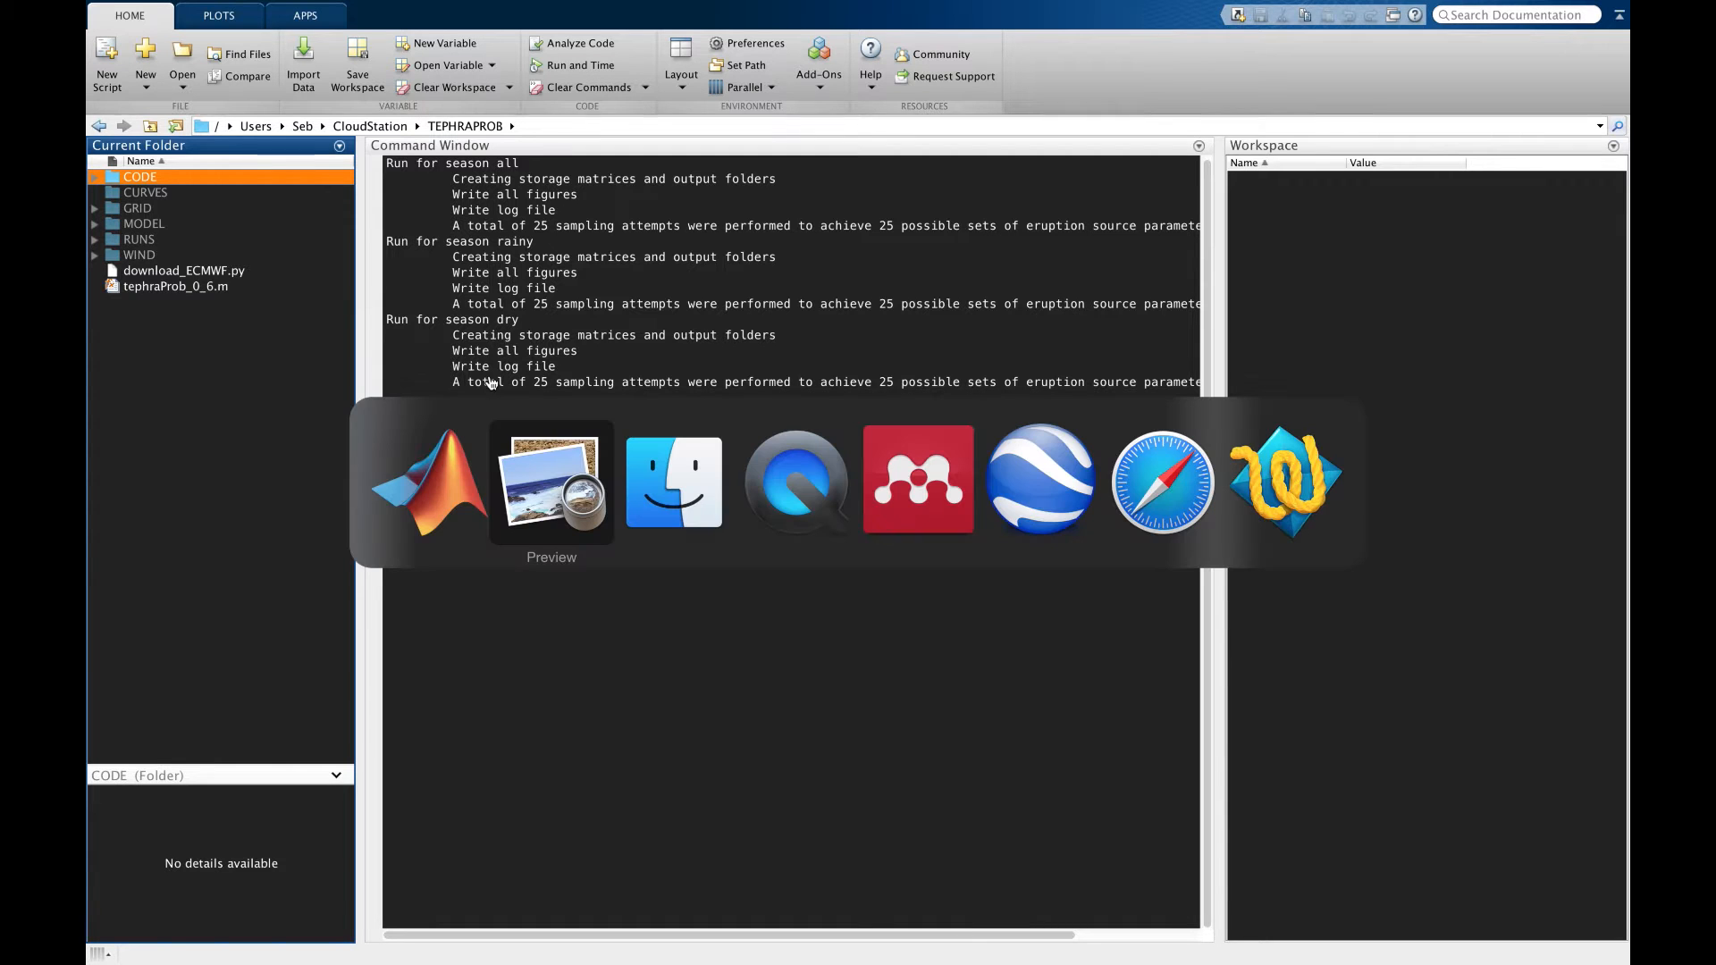
pyautogui.click(705, 472)
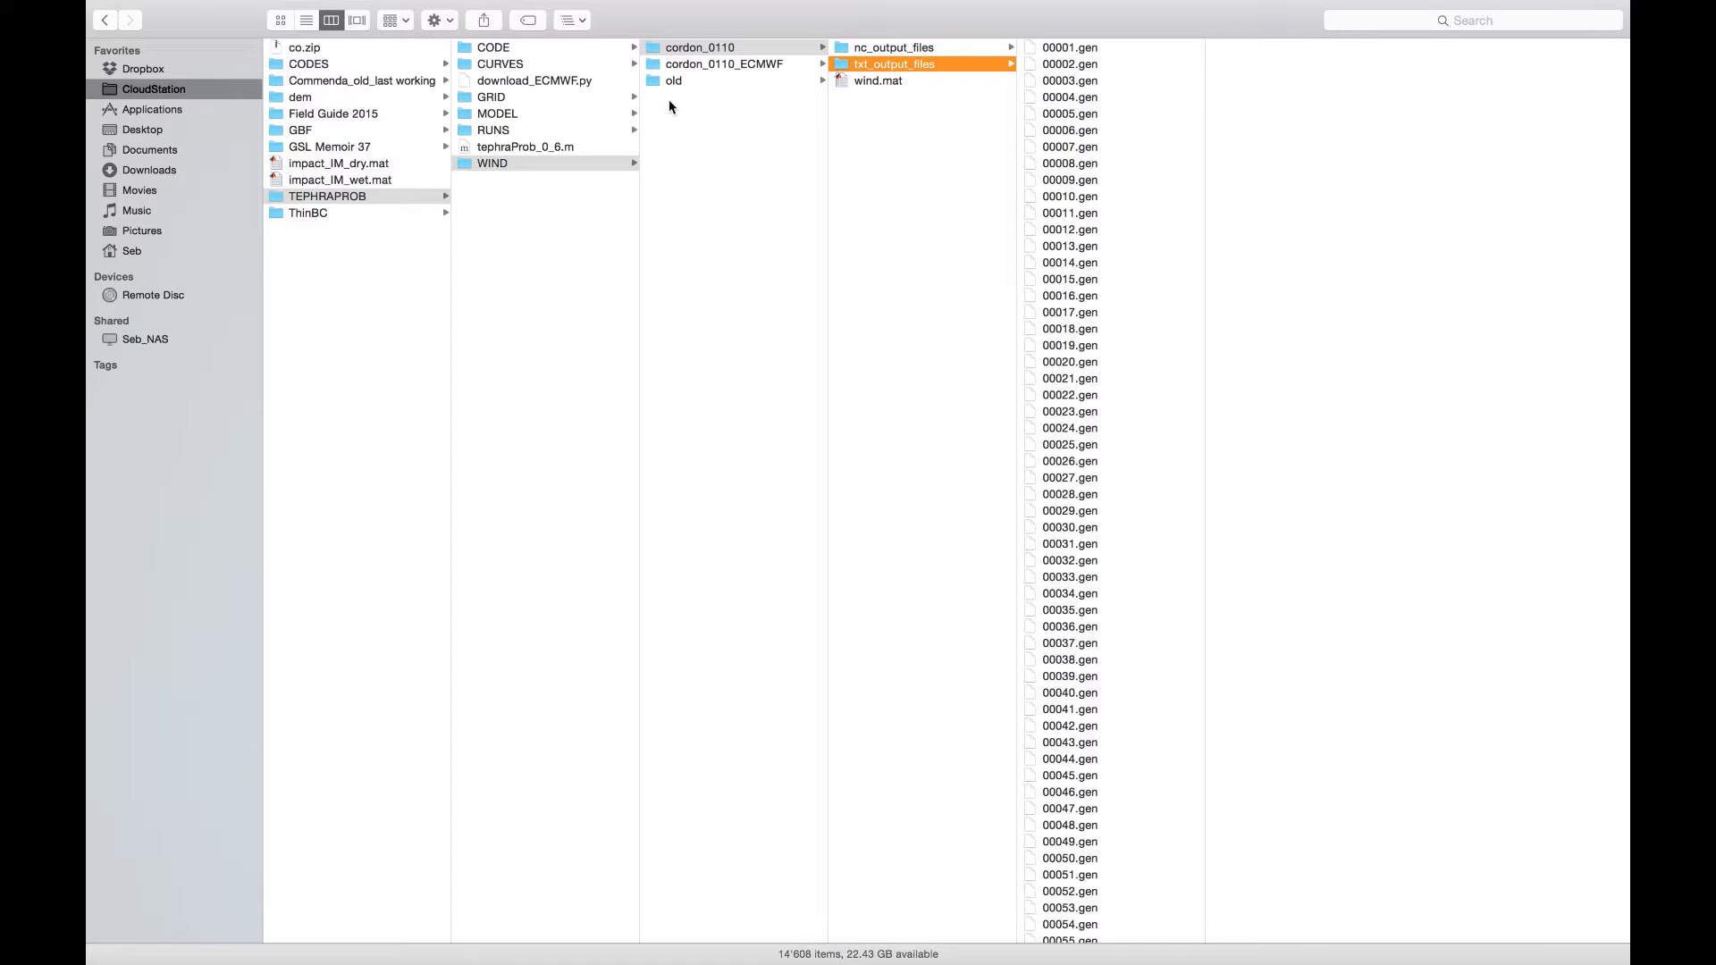
pyautogui.click(526, 132)
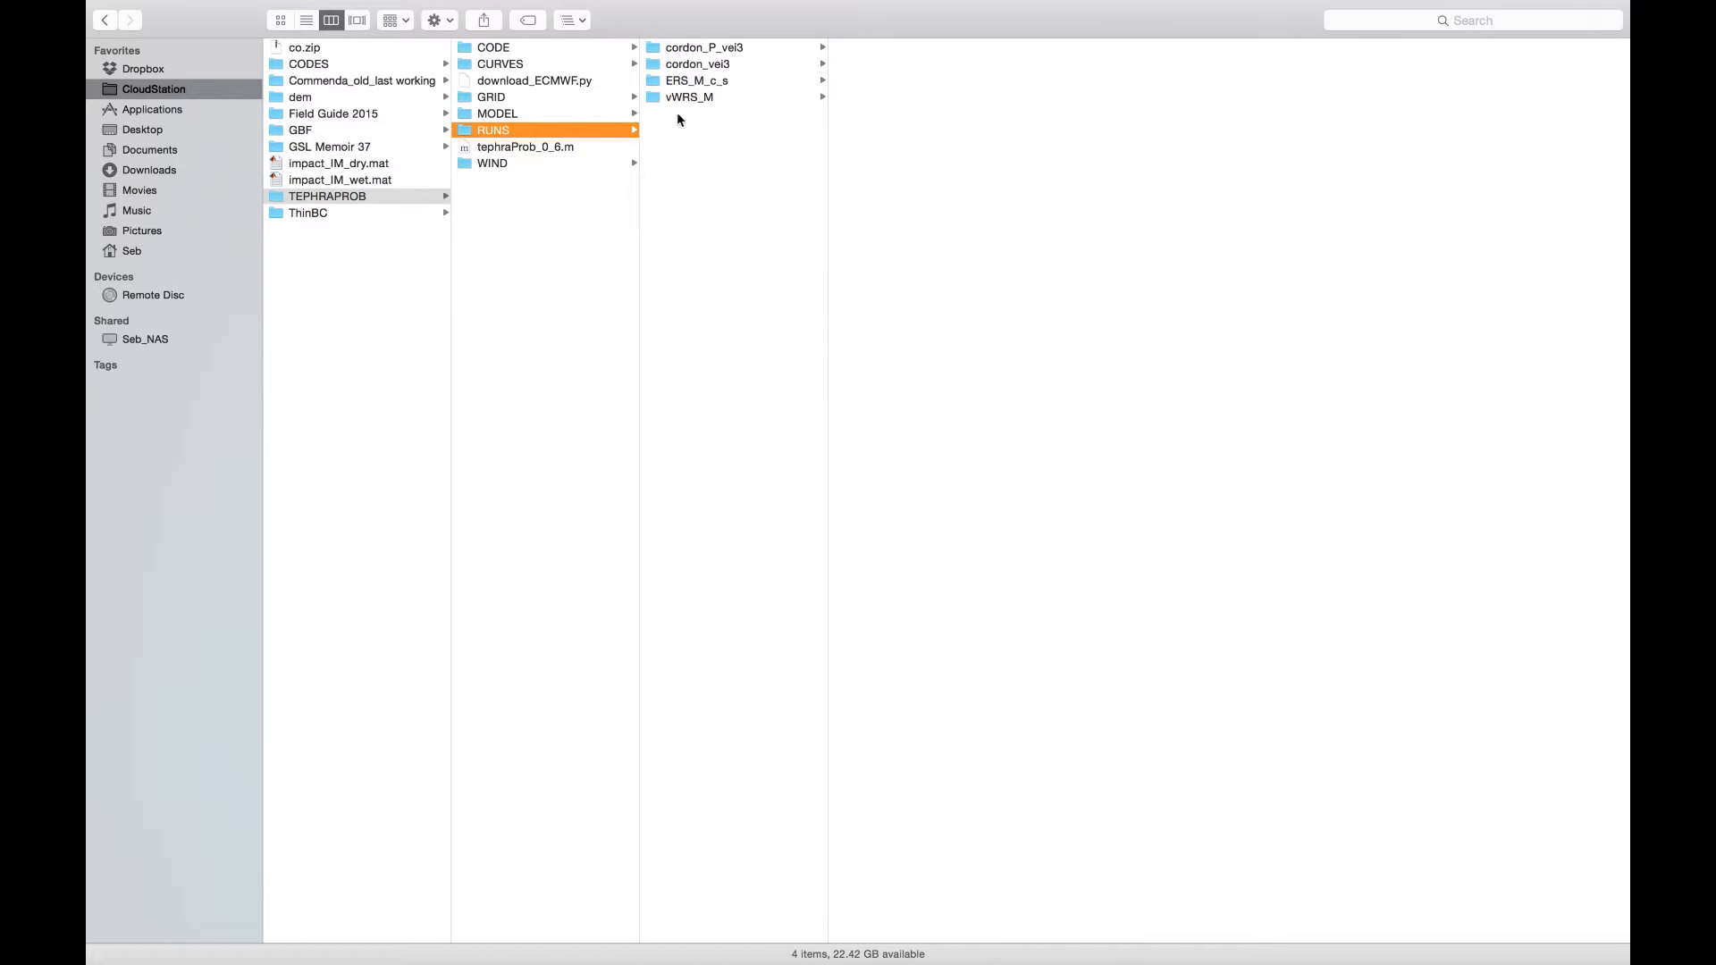
# Step: Create a new folder in RUNS and move the cordon_P_vei3, ERS_M_c_s and vWRS_M folders into it
pyautogui.rightClick(682, 146)
pyautogui.click(699, 157)
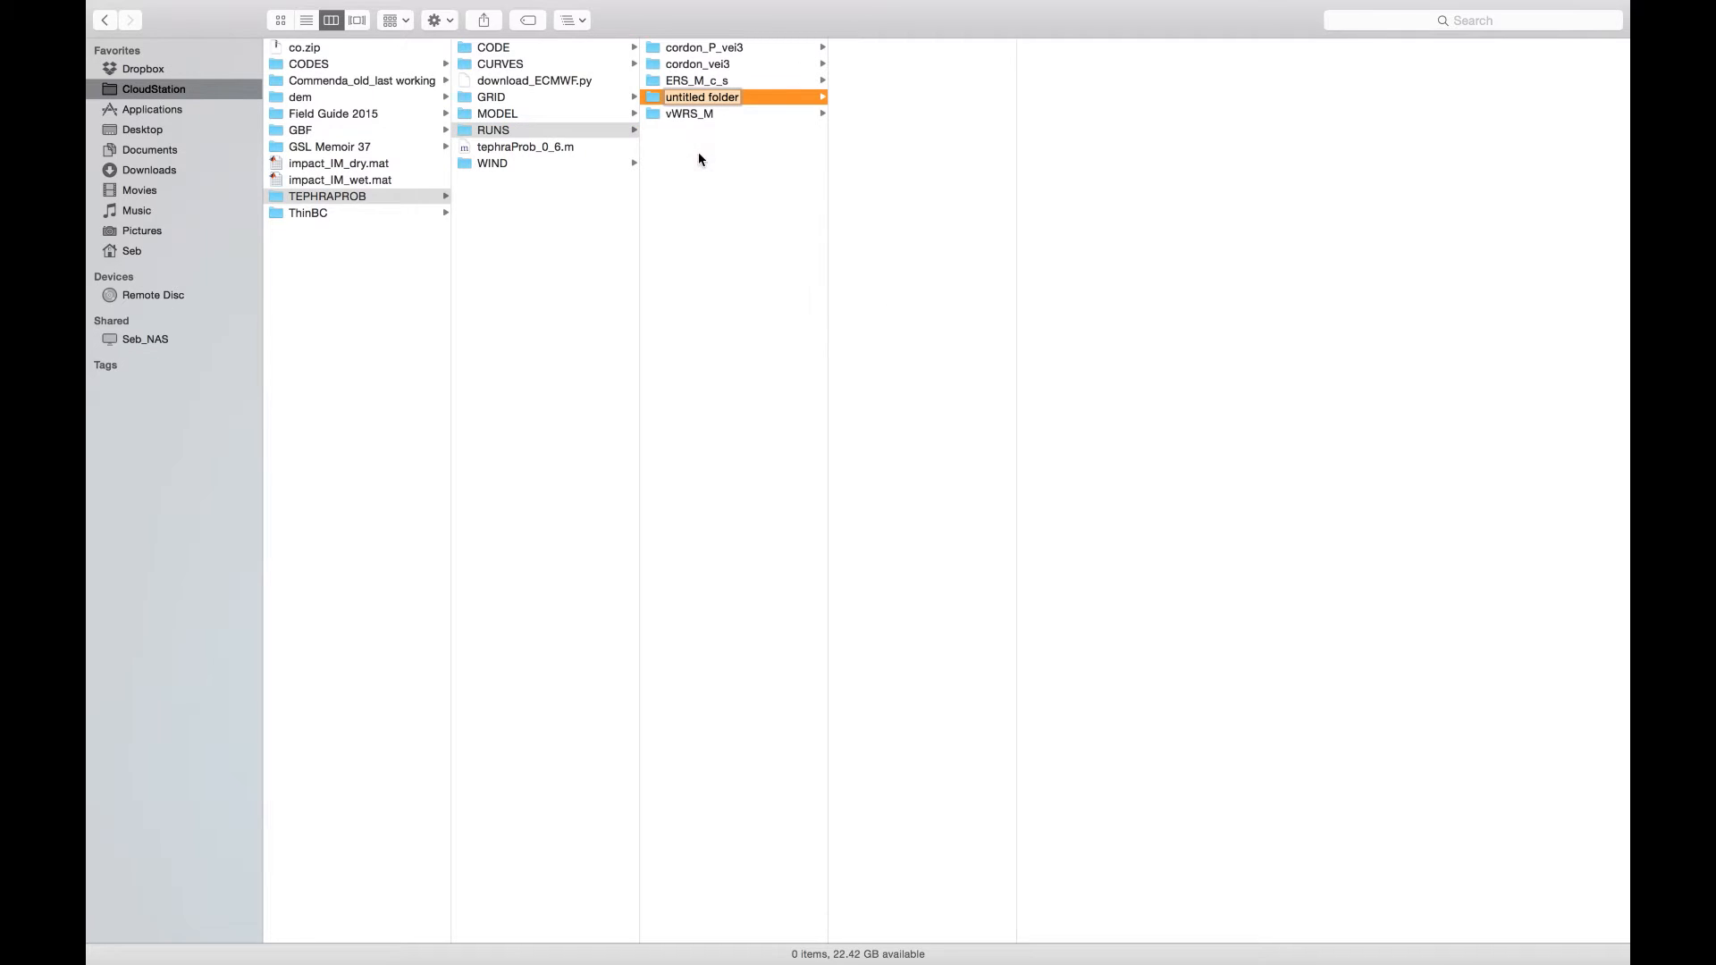
pyautogui.click(693, 115)
pyautogui.keyDown('super'); pyautogui.click(693, 81); pyautogui.keyUp('super')
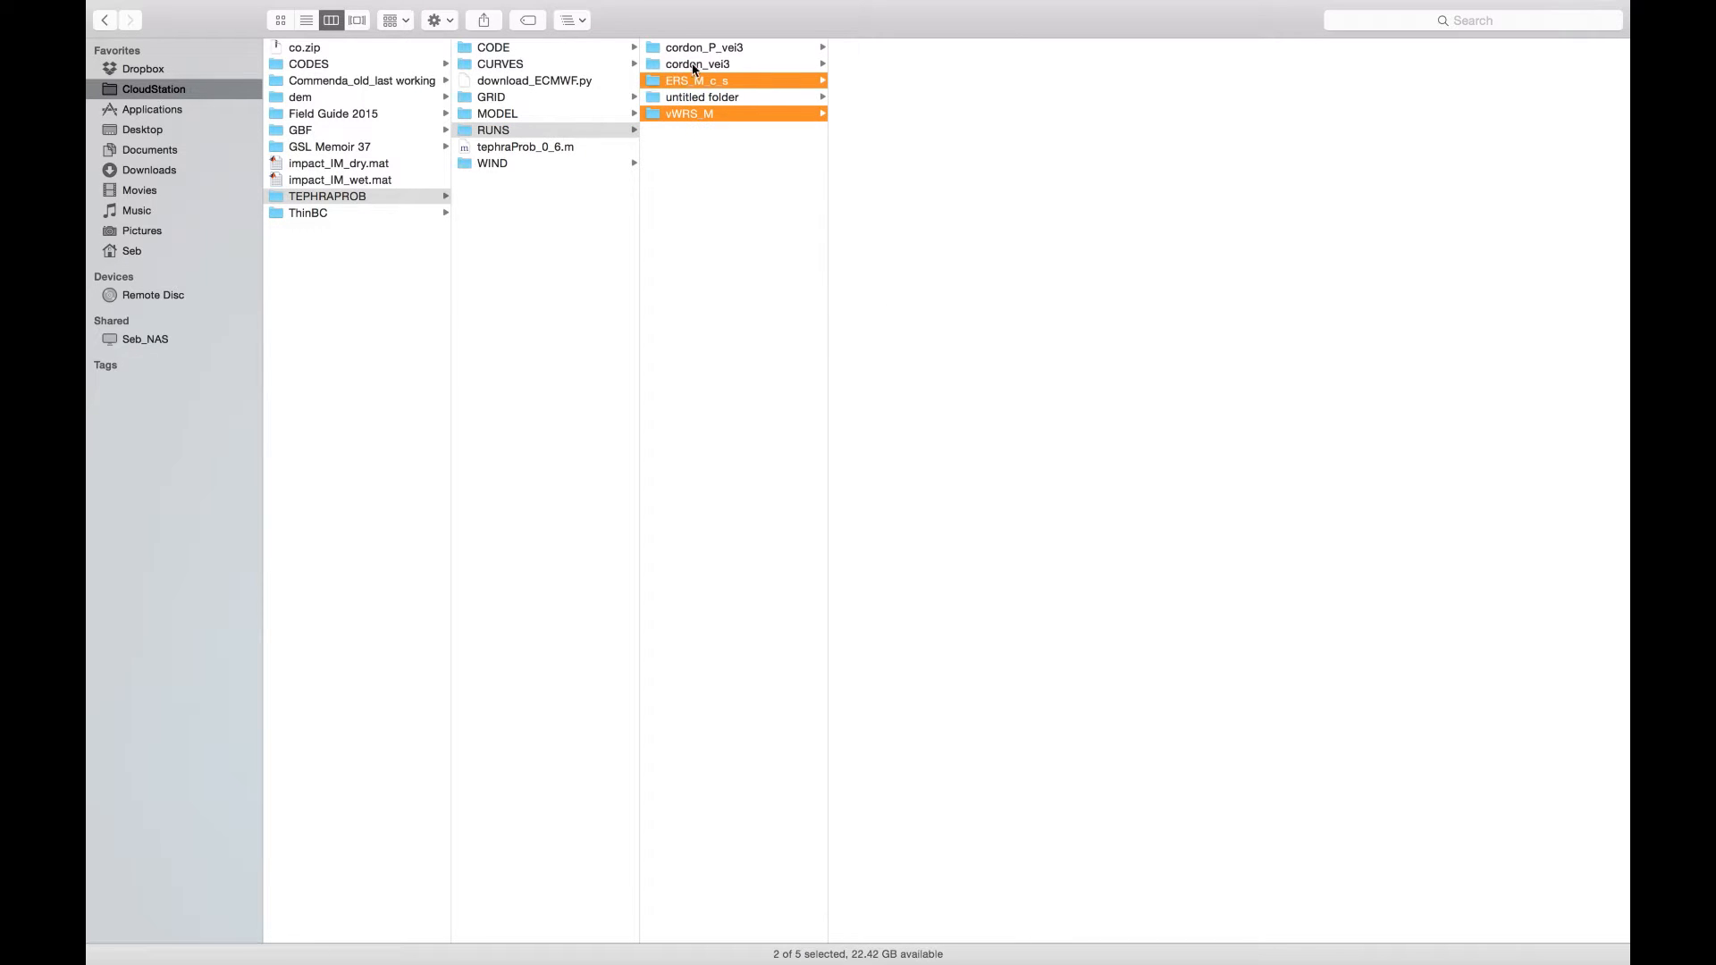
pyautogui.keyDown('super'); pyautogui.click(705, 48); pyautogui.keyUp('super')
pyautogui.moveTo(704, 47); pyautogui.dragTo(694, 99)
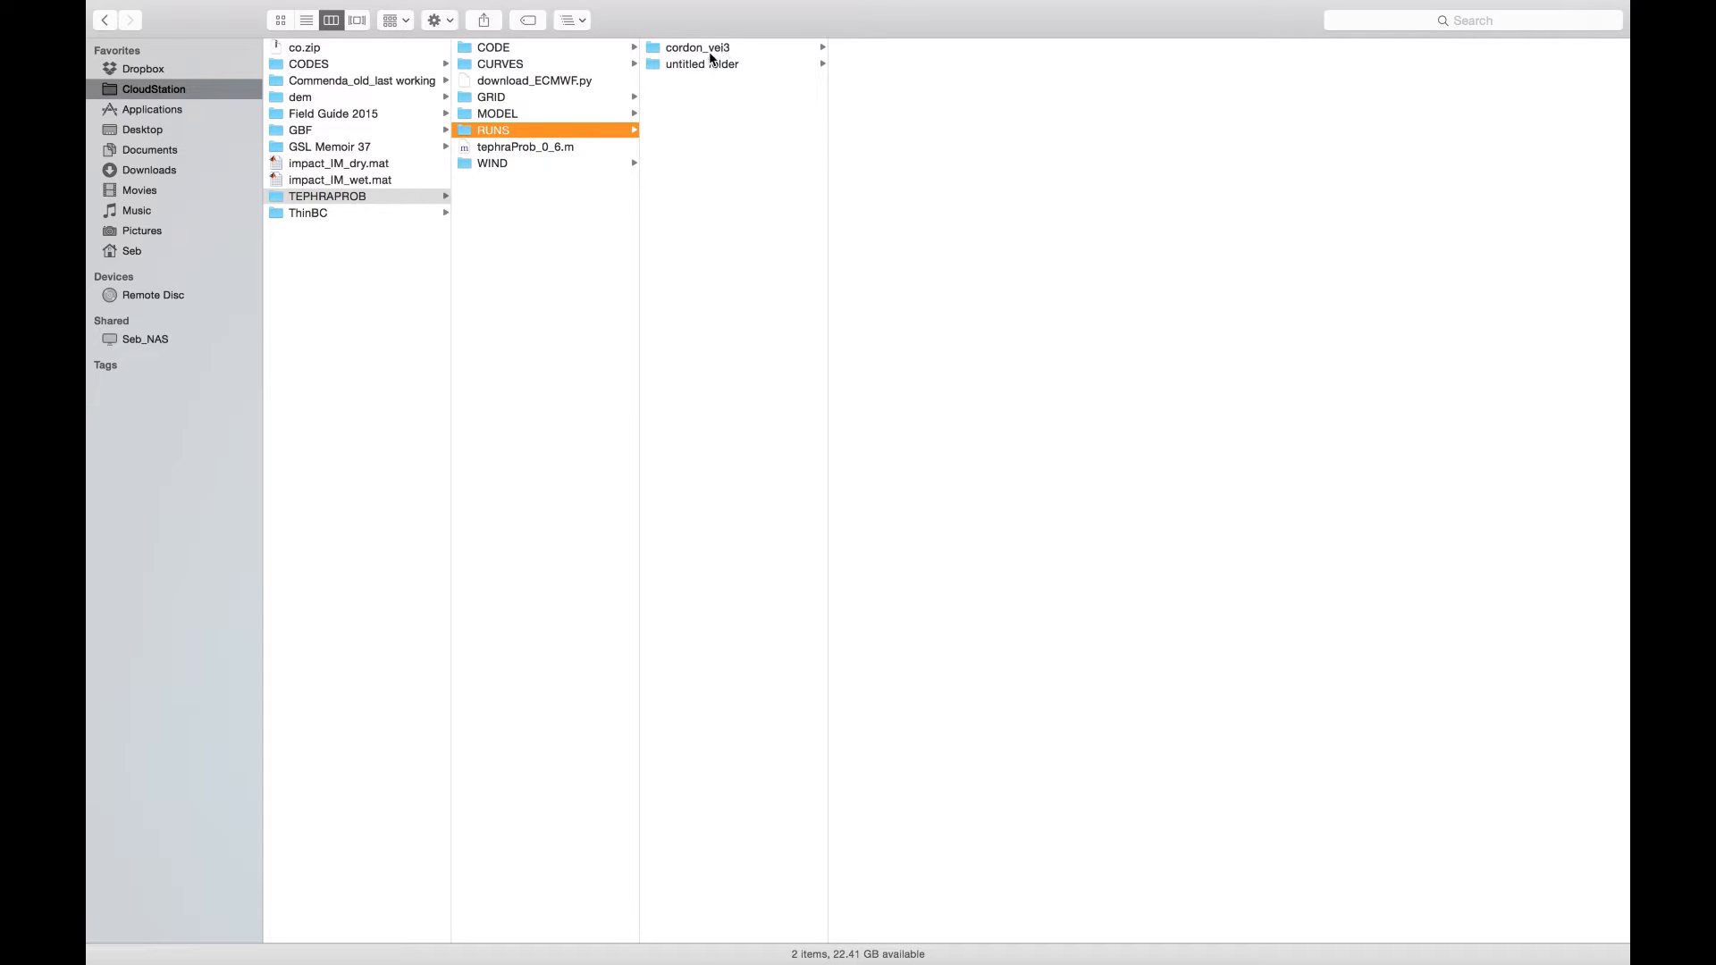
# Step: Open run folder 1 inside cordon_vei3 to examine the generated files and subfolders
pyautogui.press('Right')
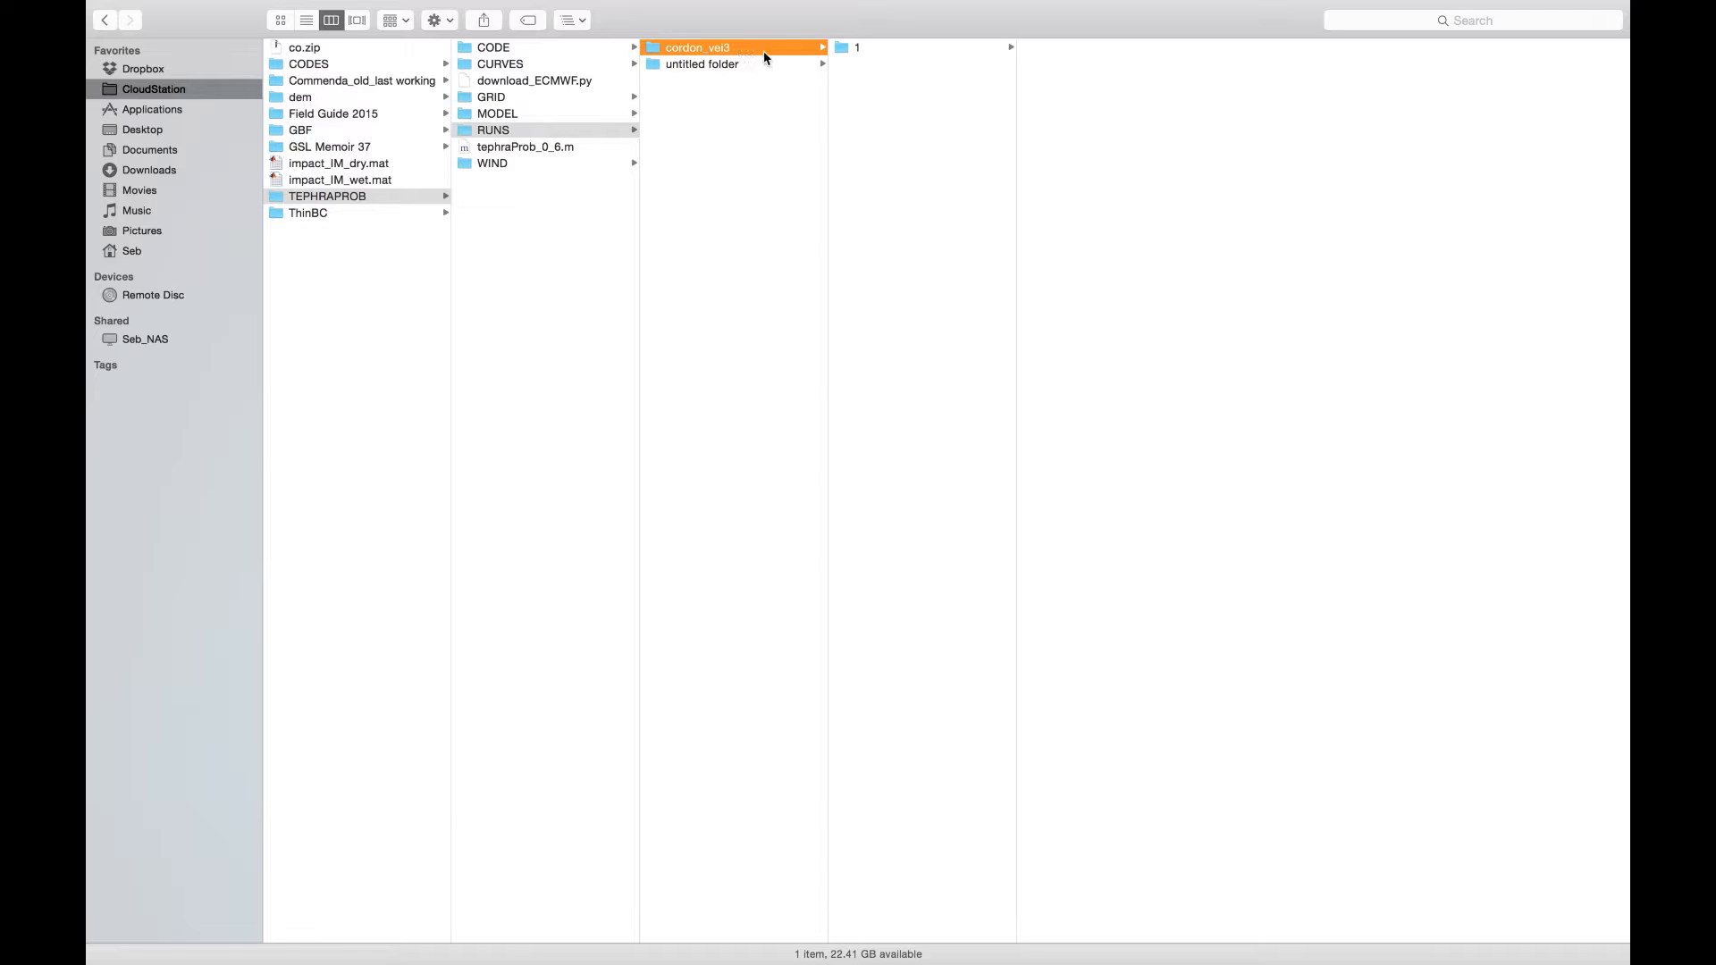
pyautogui.click(852, 49)
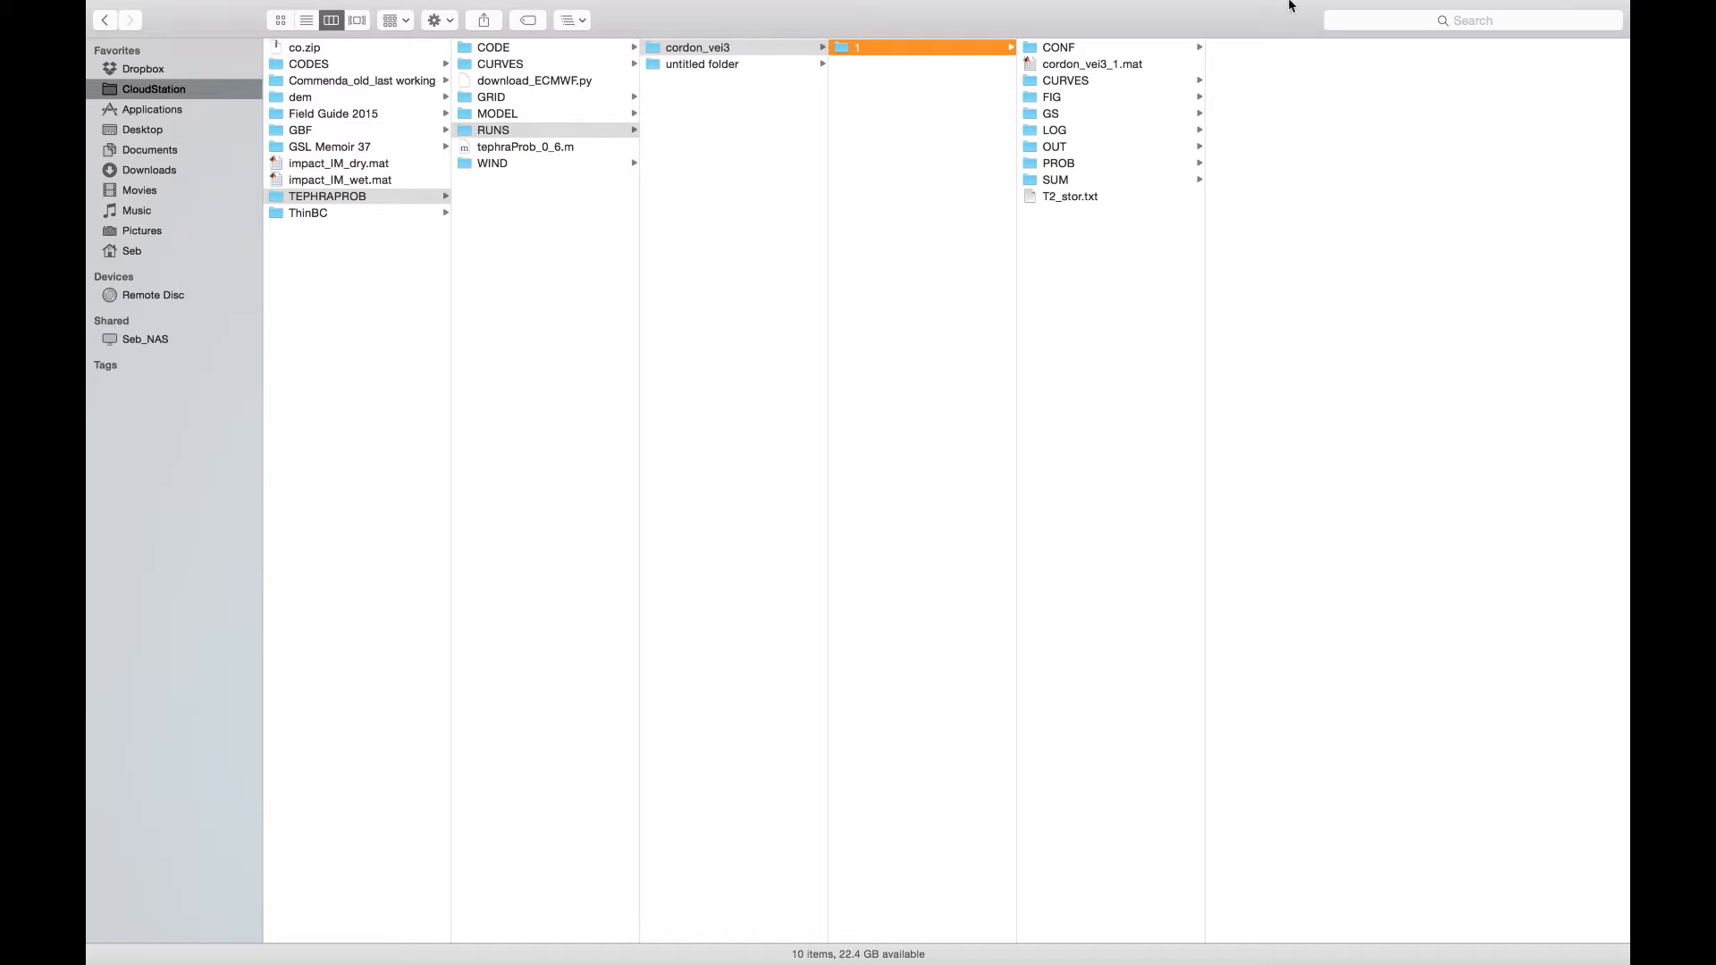
pyautogui.moveTo(1293, 4)
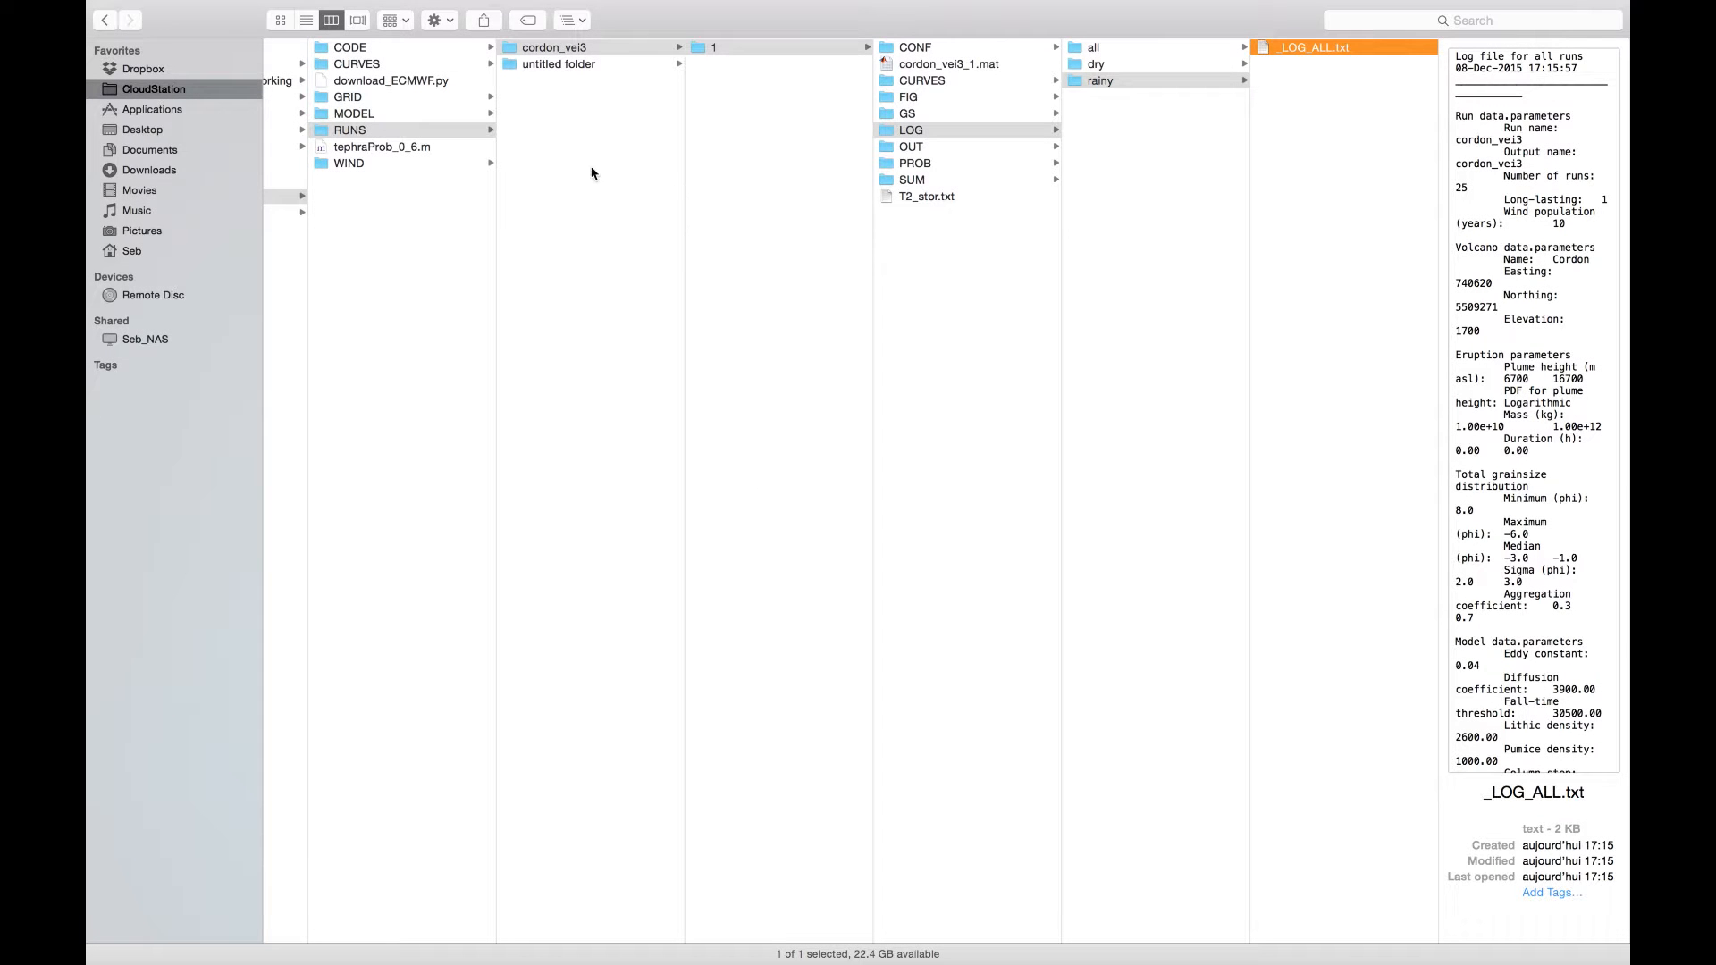
# Step: Return to run folder 1 and select the cordon_vei3_1.mat file to examine it
pyautogui.click(736, 51)
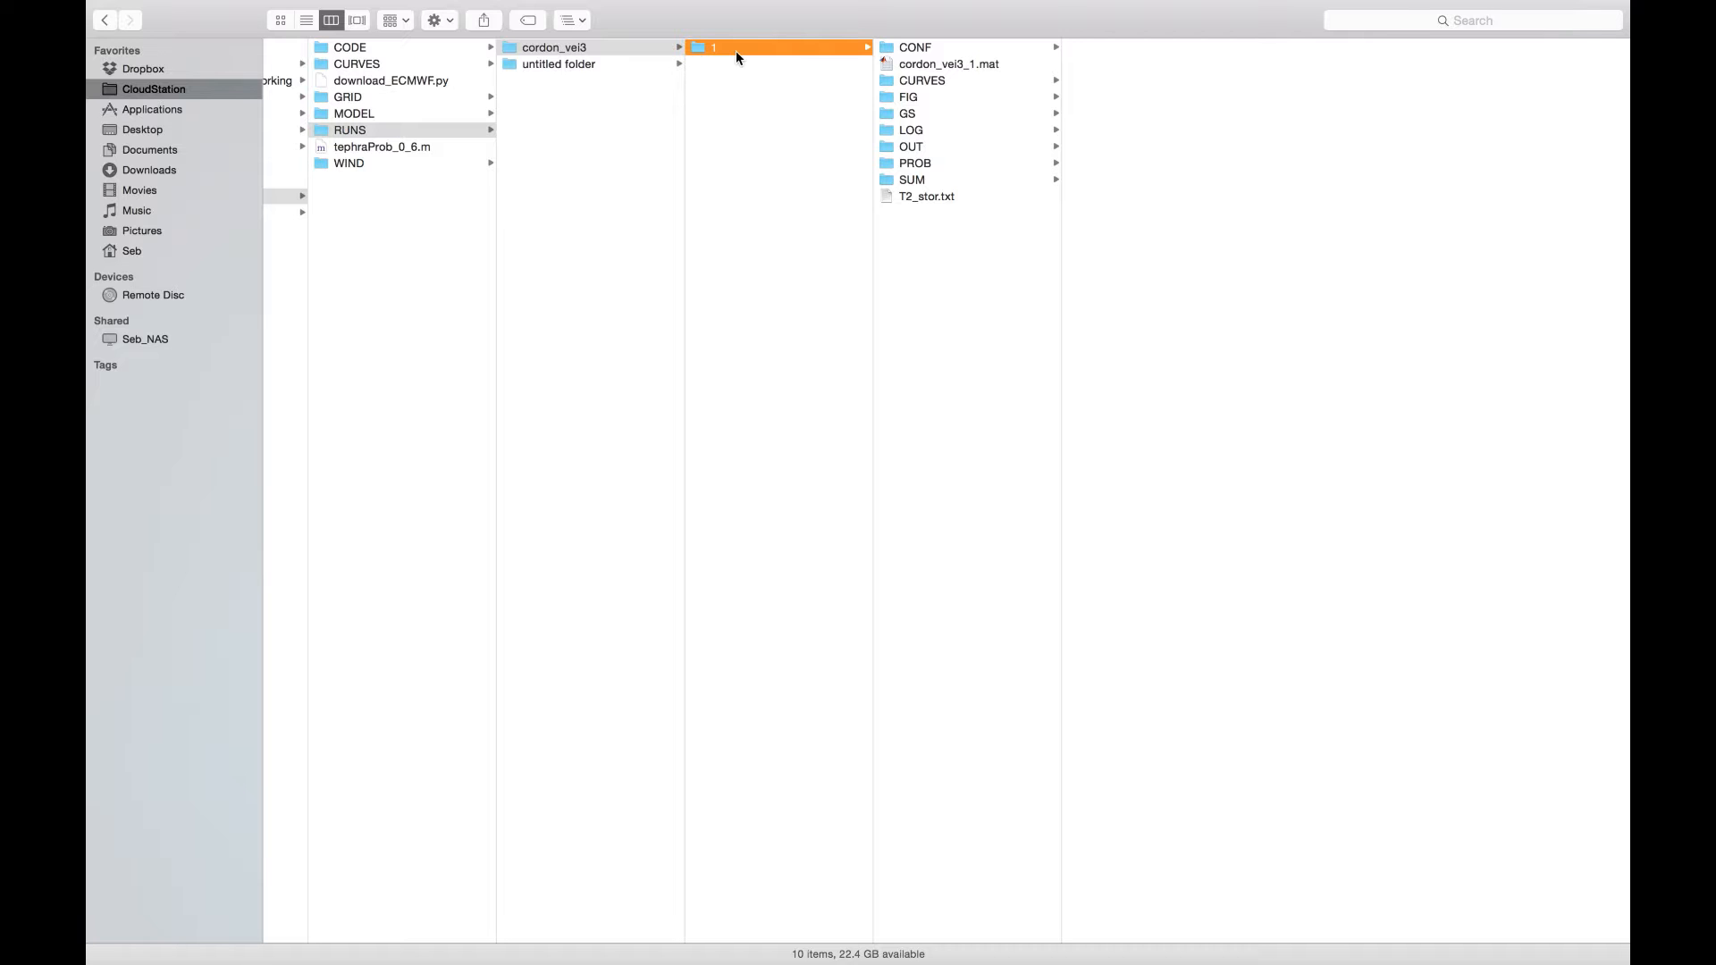
pyautogui.press('Right')
pyautogui.press('Down')
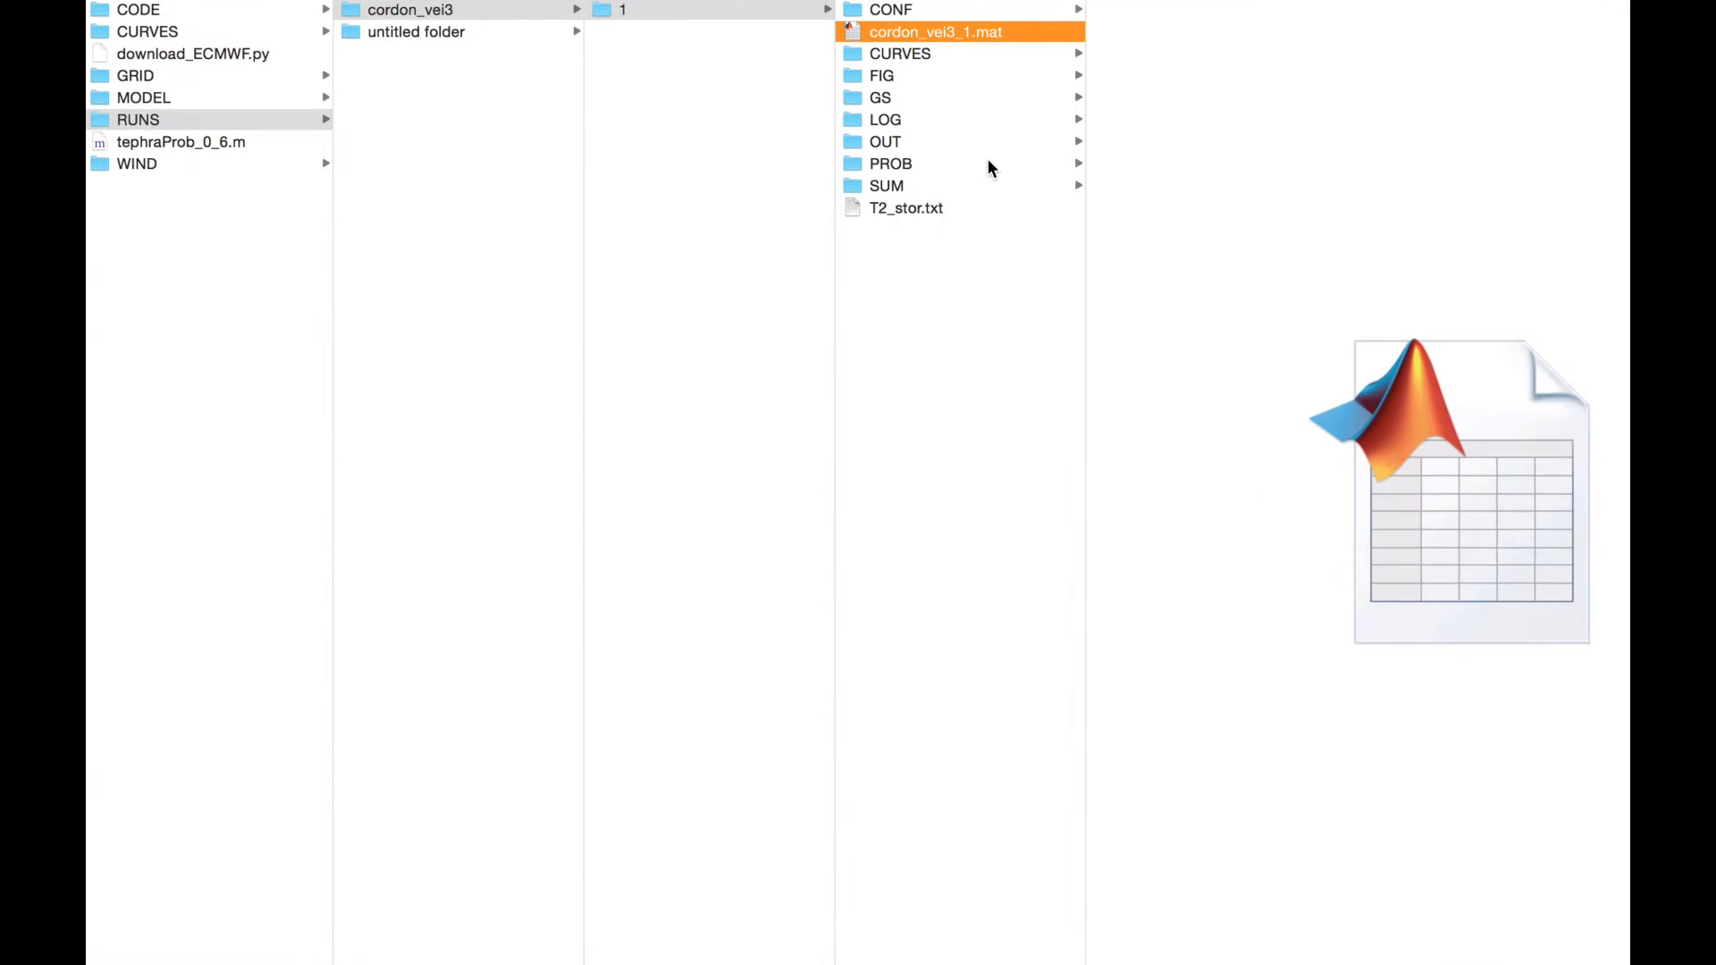
pyautogui.moveTo(1093, 7)
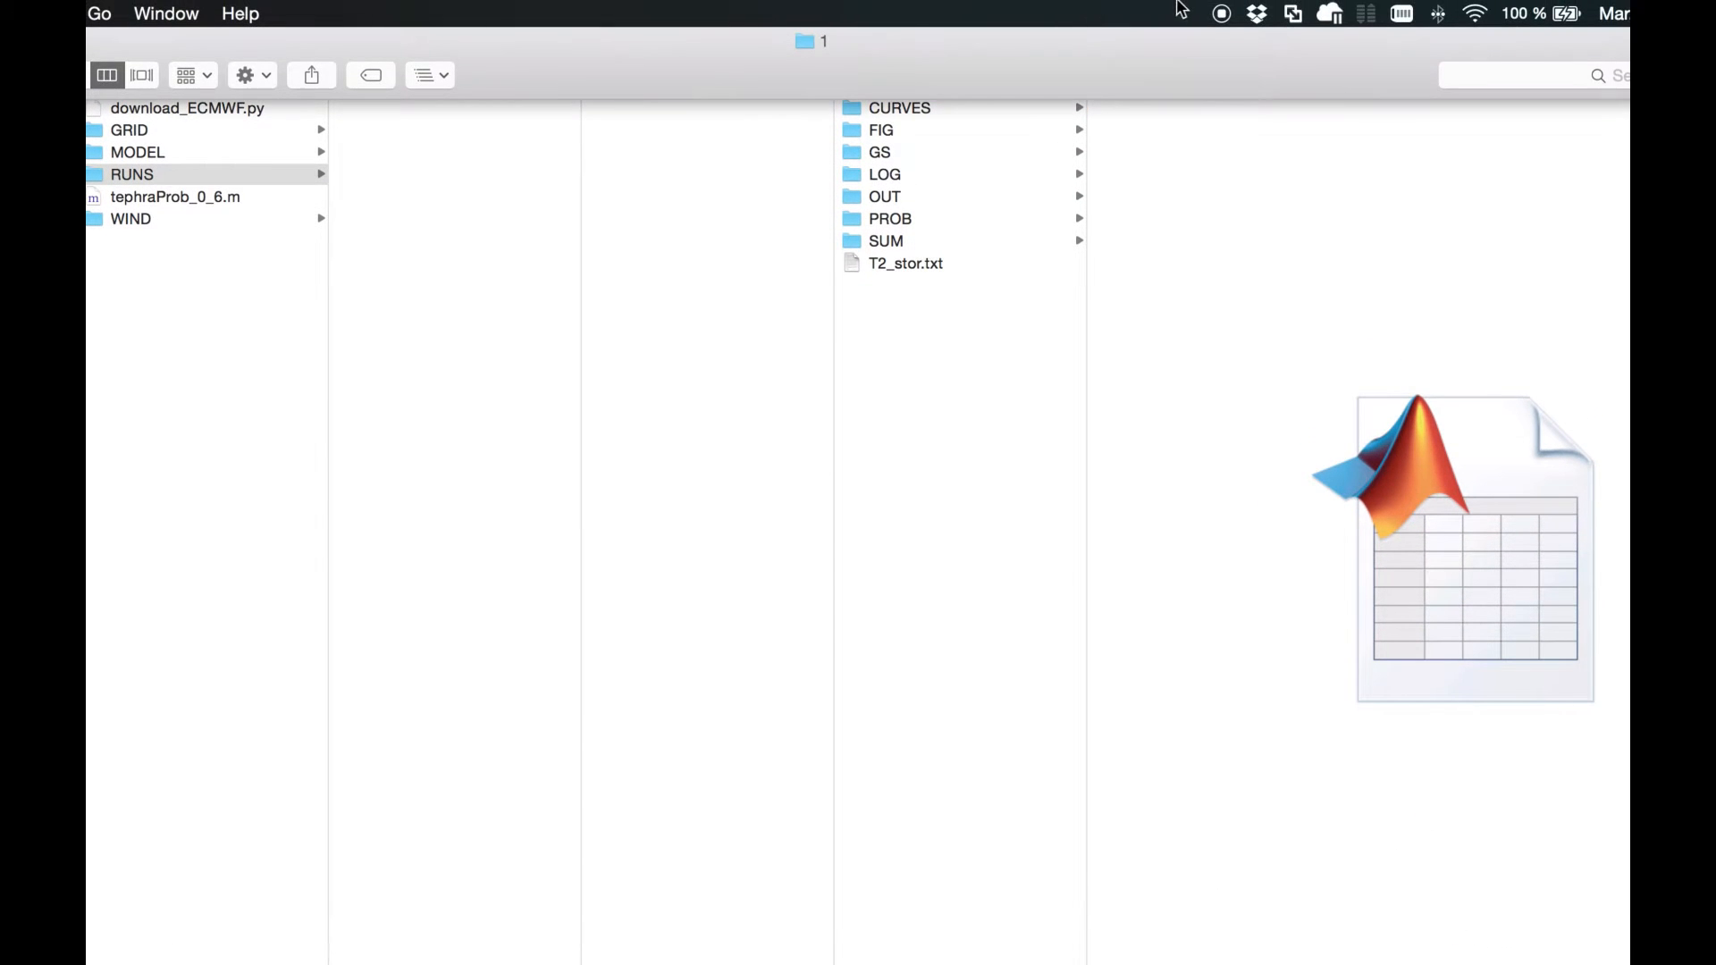
pyautogui.moveTo(1384, 11)
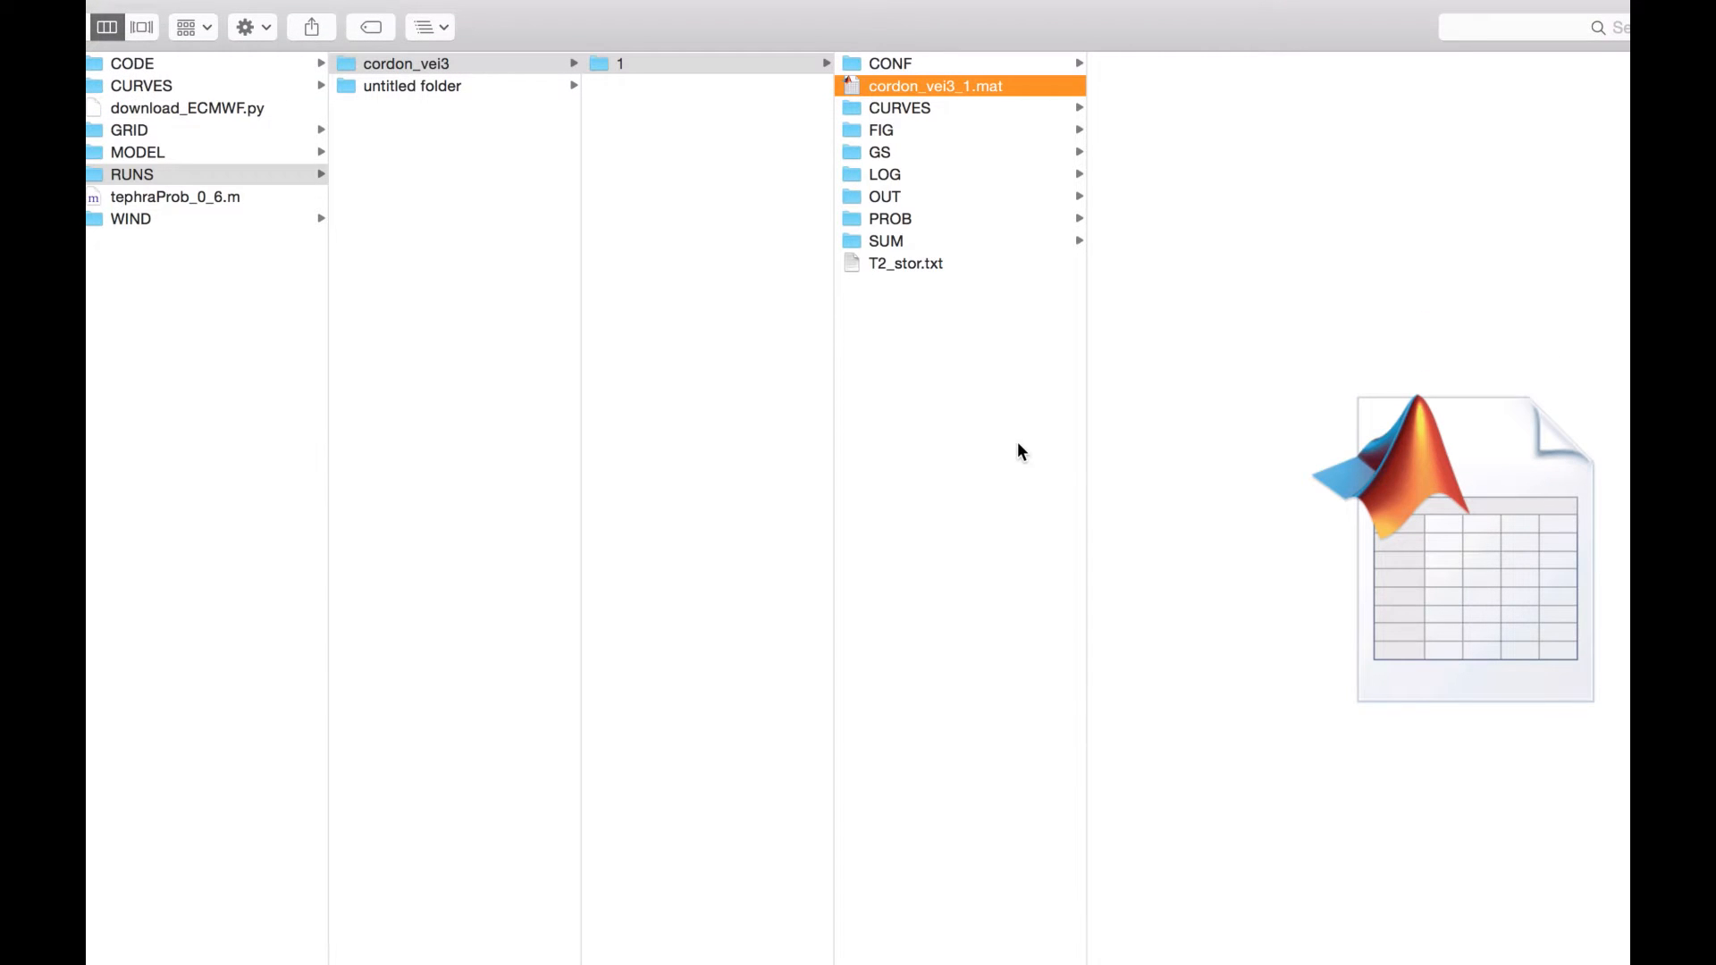
# Step: Examine the all, dry and rainy subfolders of the CONF folder, and check the CURVES folder
pyautogui.click(911, 64)
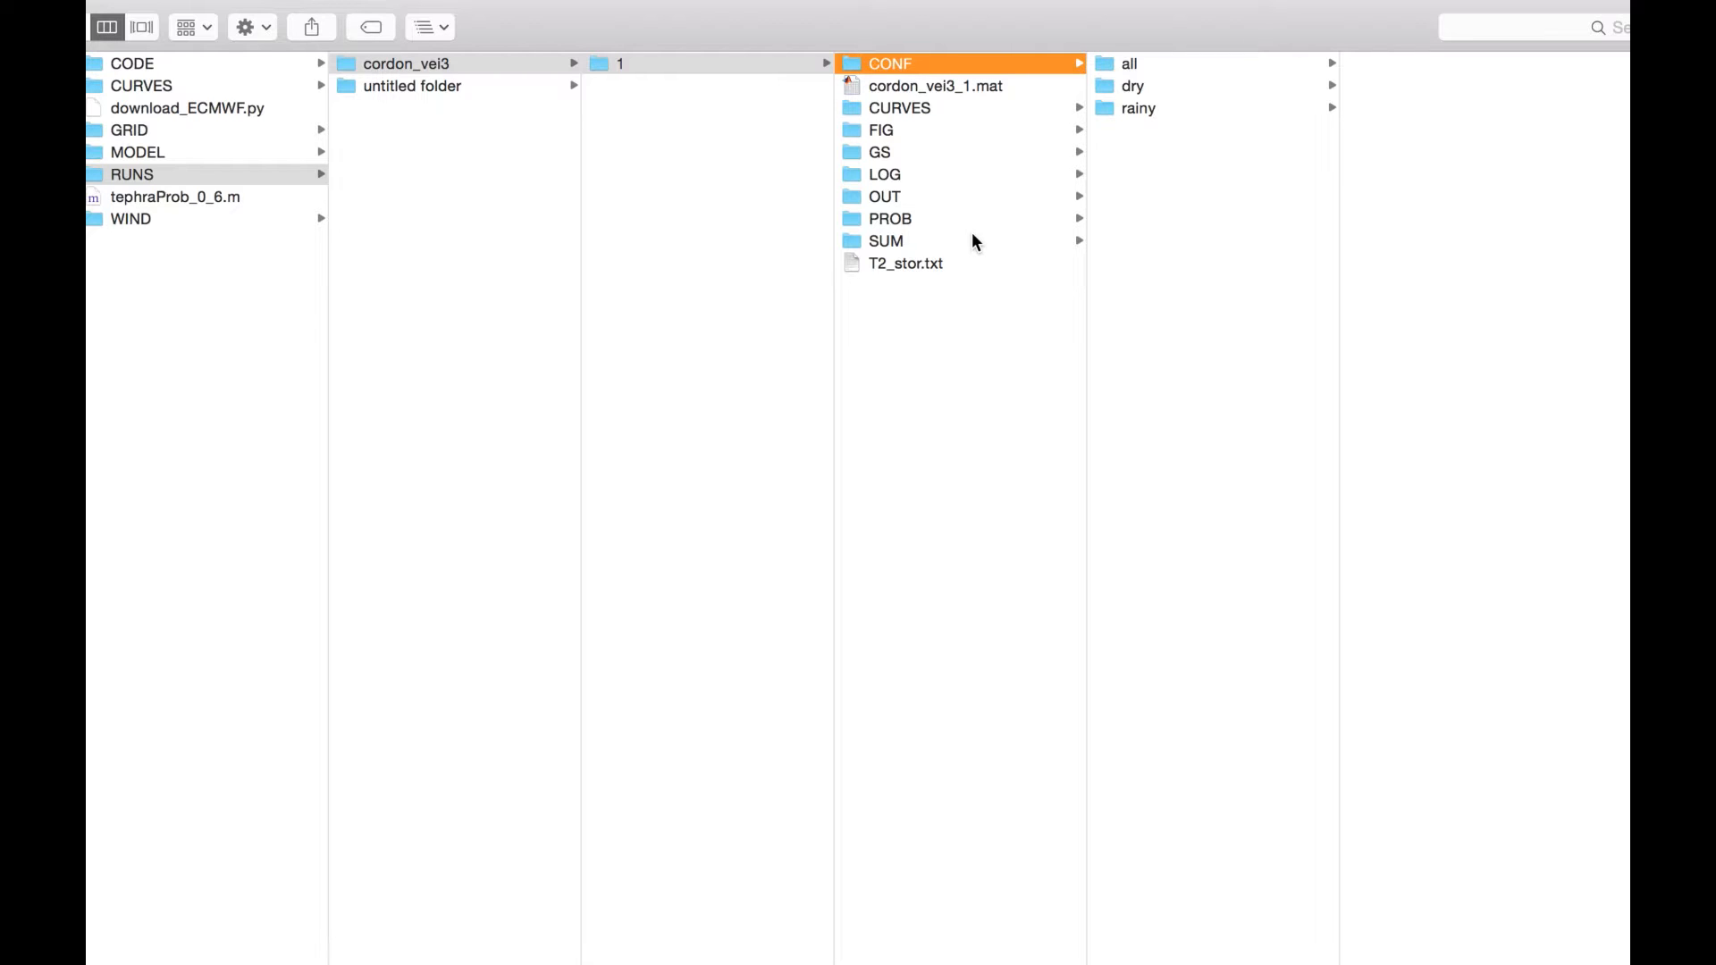
pyautogui.press('Right')
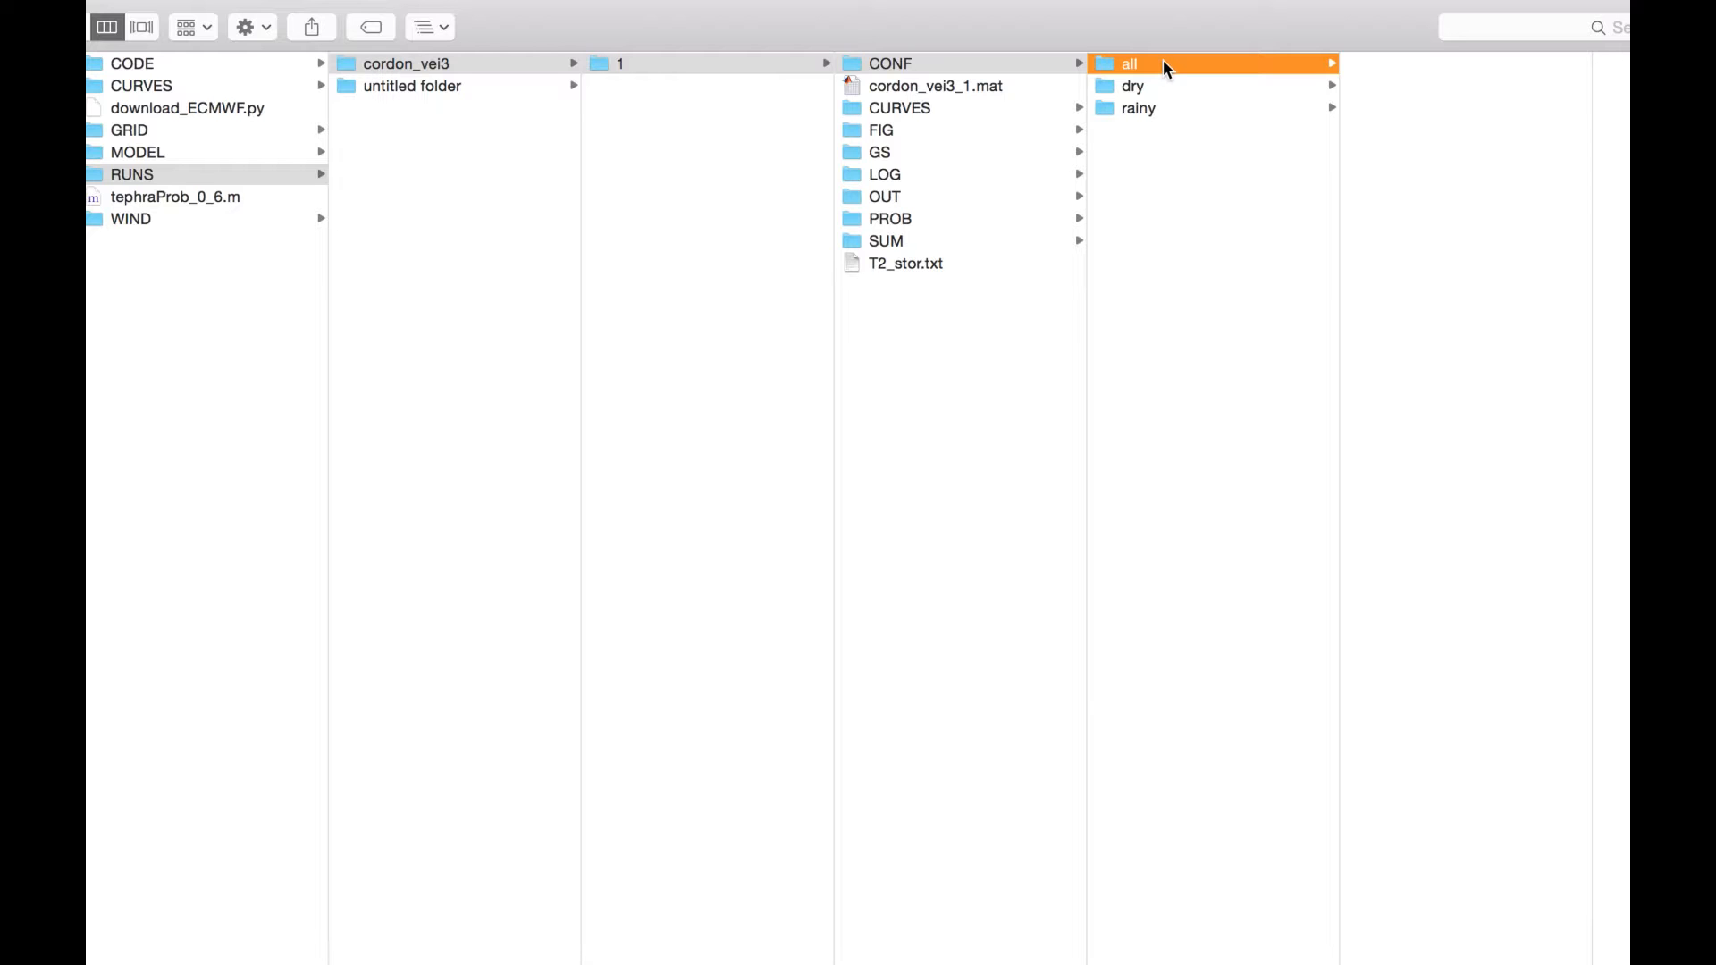
pyautogui.click(1127, 90)
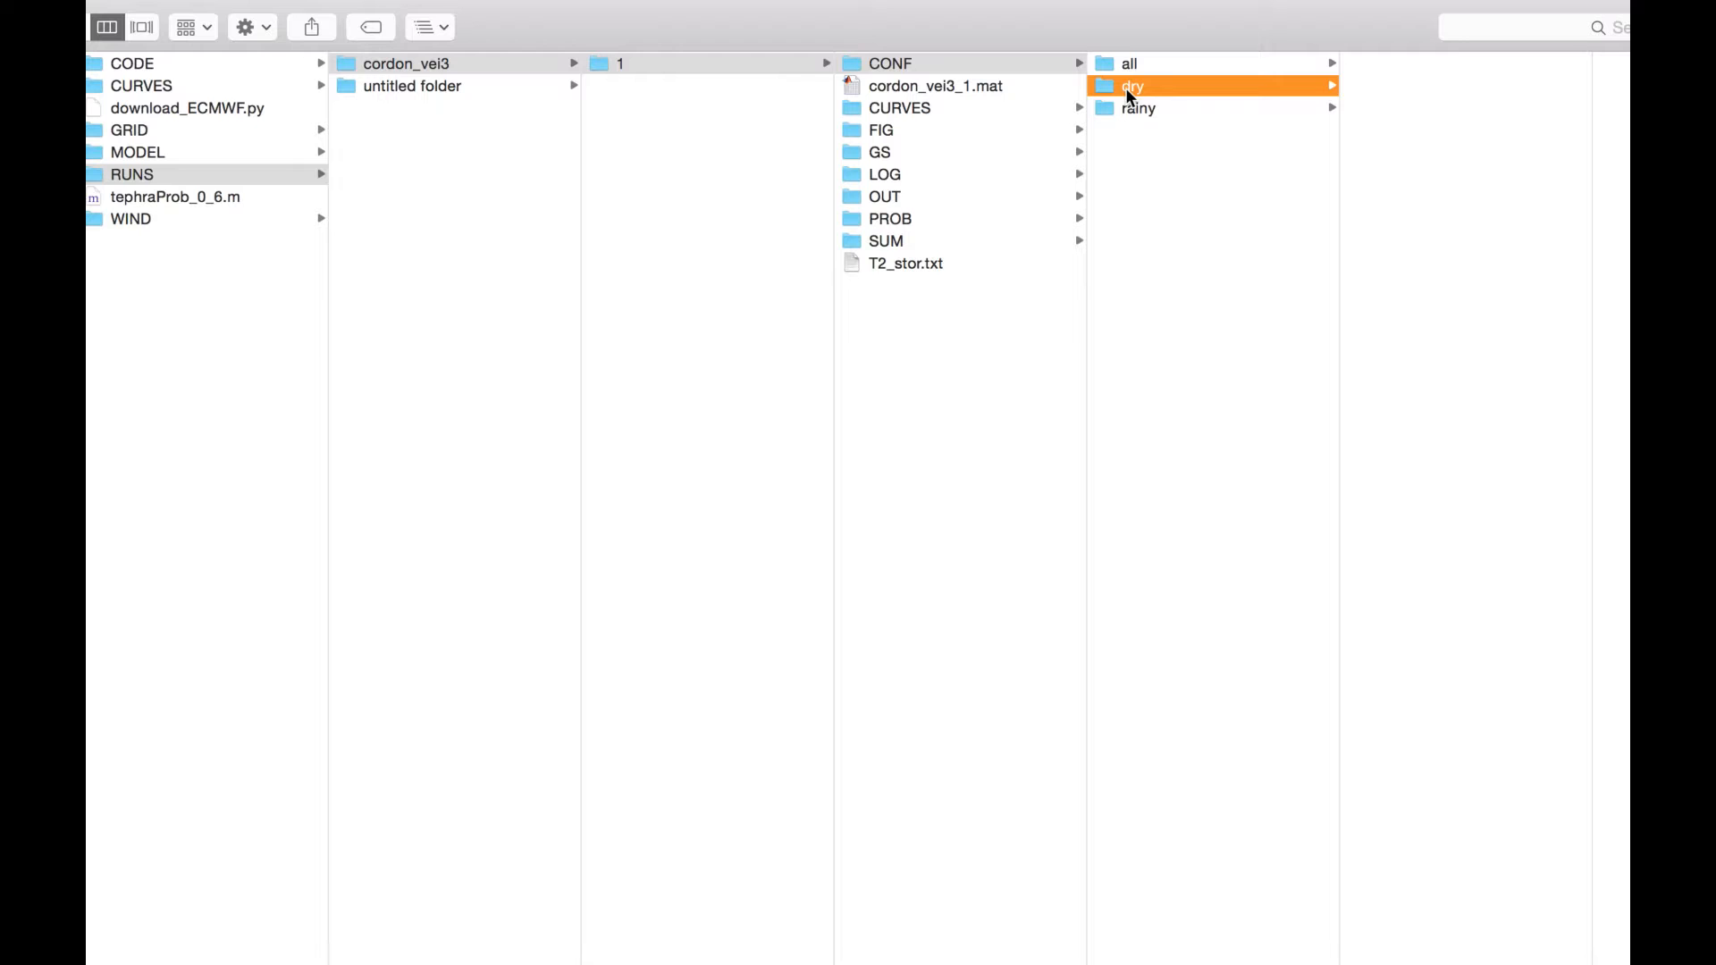
pyautogui.click(1126, 107)
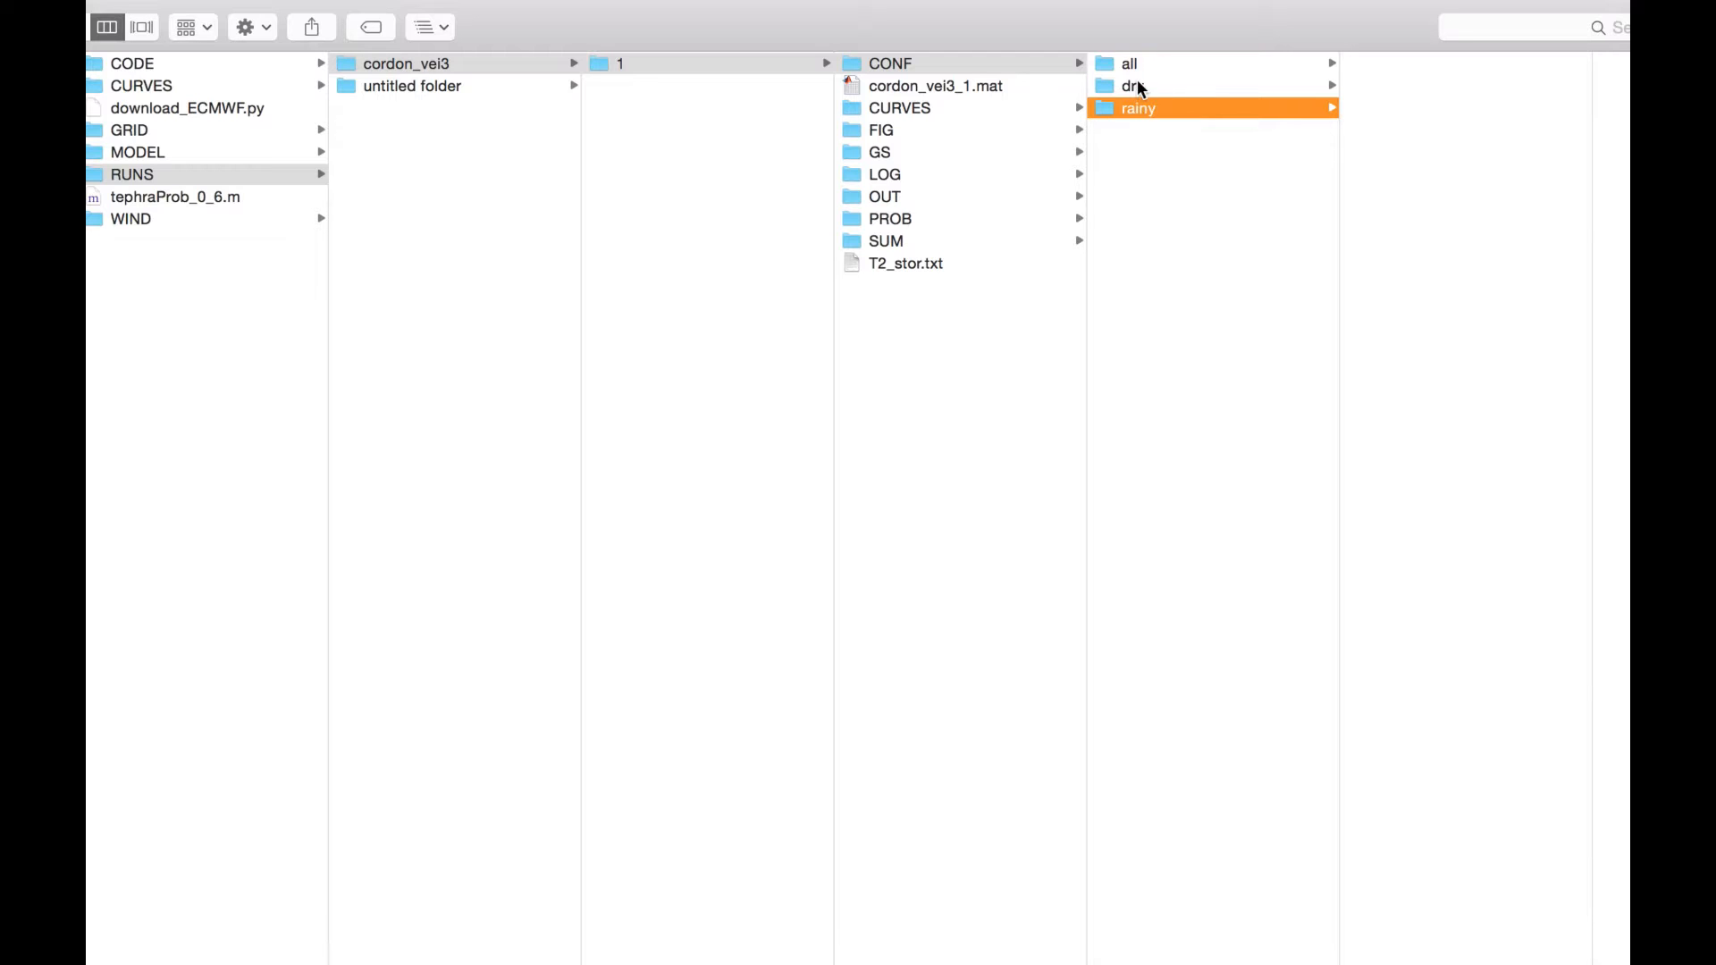
pyautogui.click(932, 112)
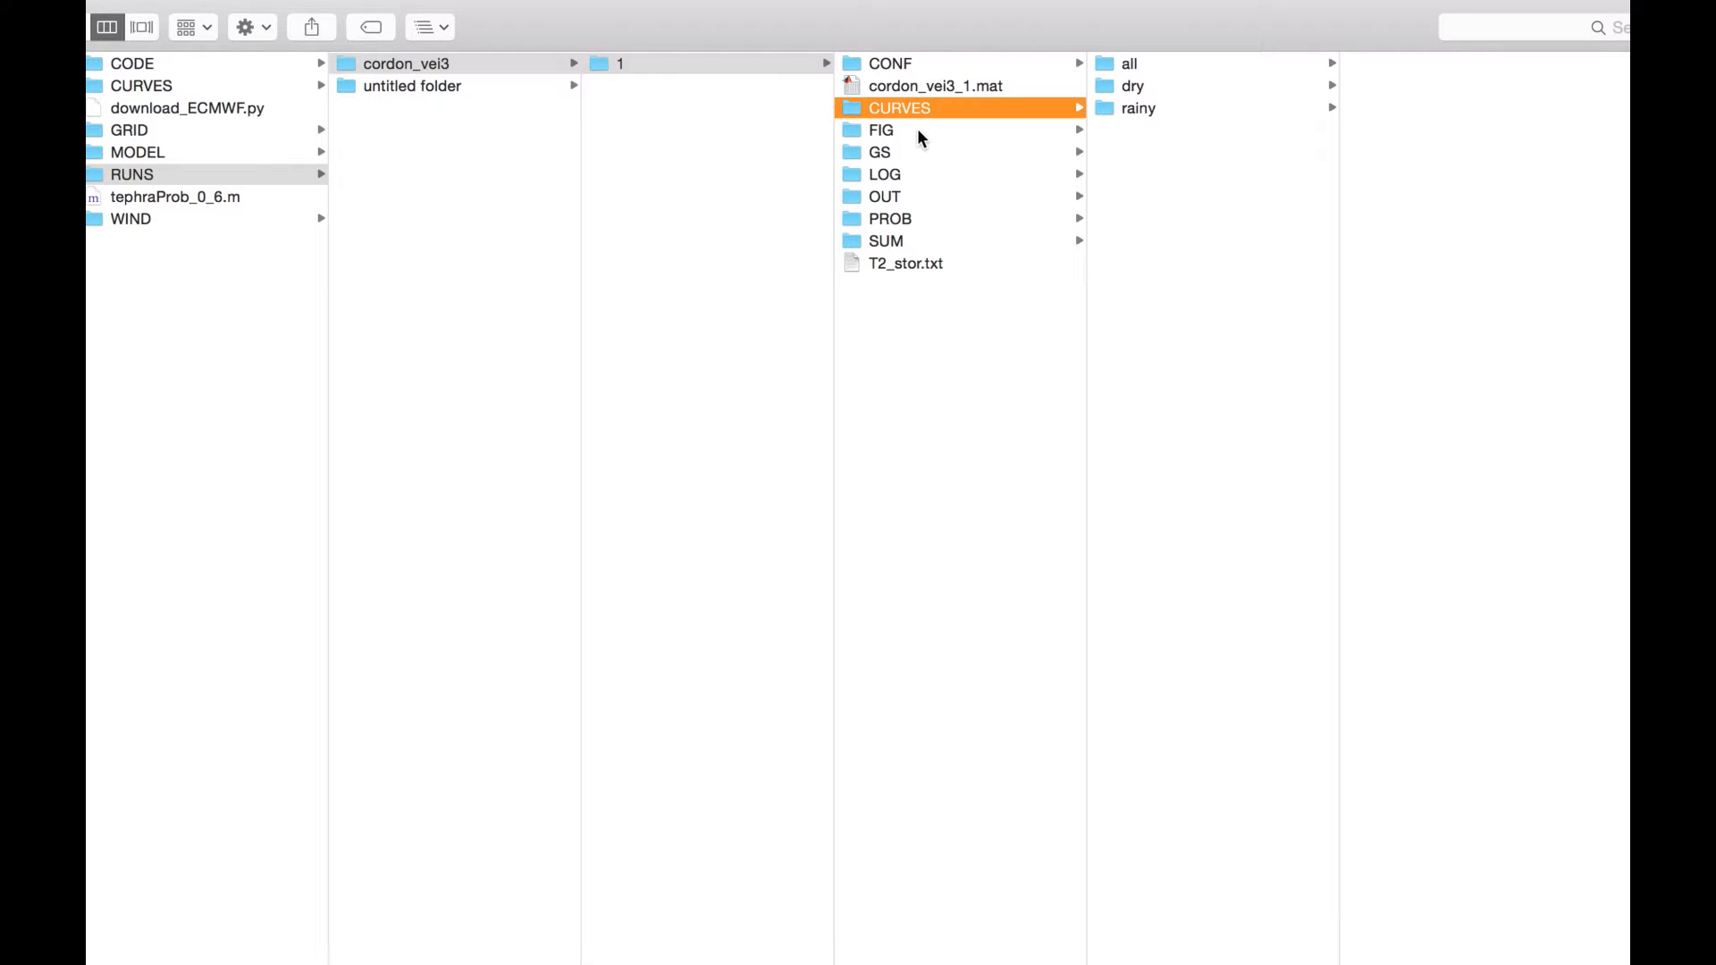
# Step: Open the all subfolder of FIG and preview the aggregation.eps histogram
pyautogui.click(918, 131)
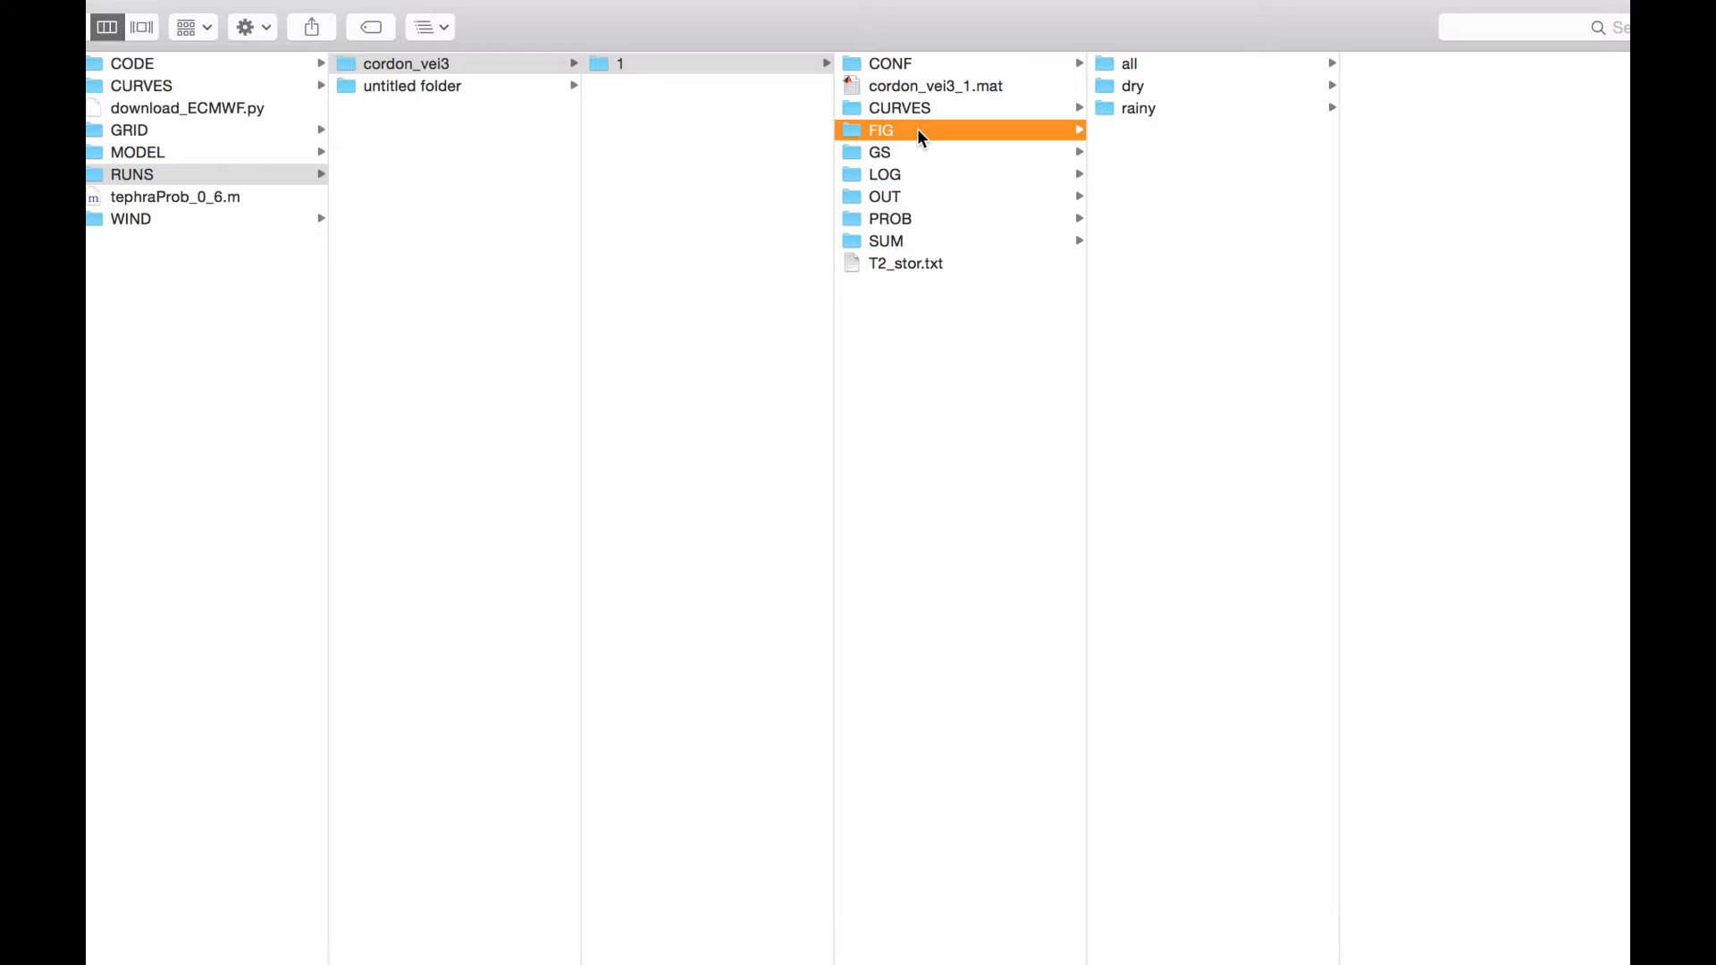
pyautogui.press('Right')
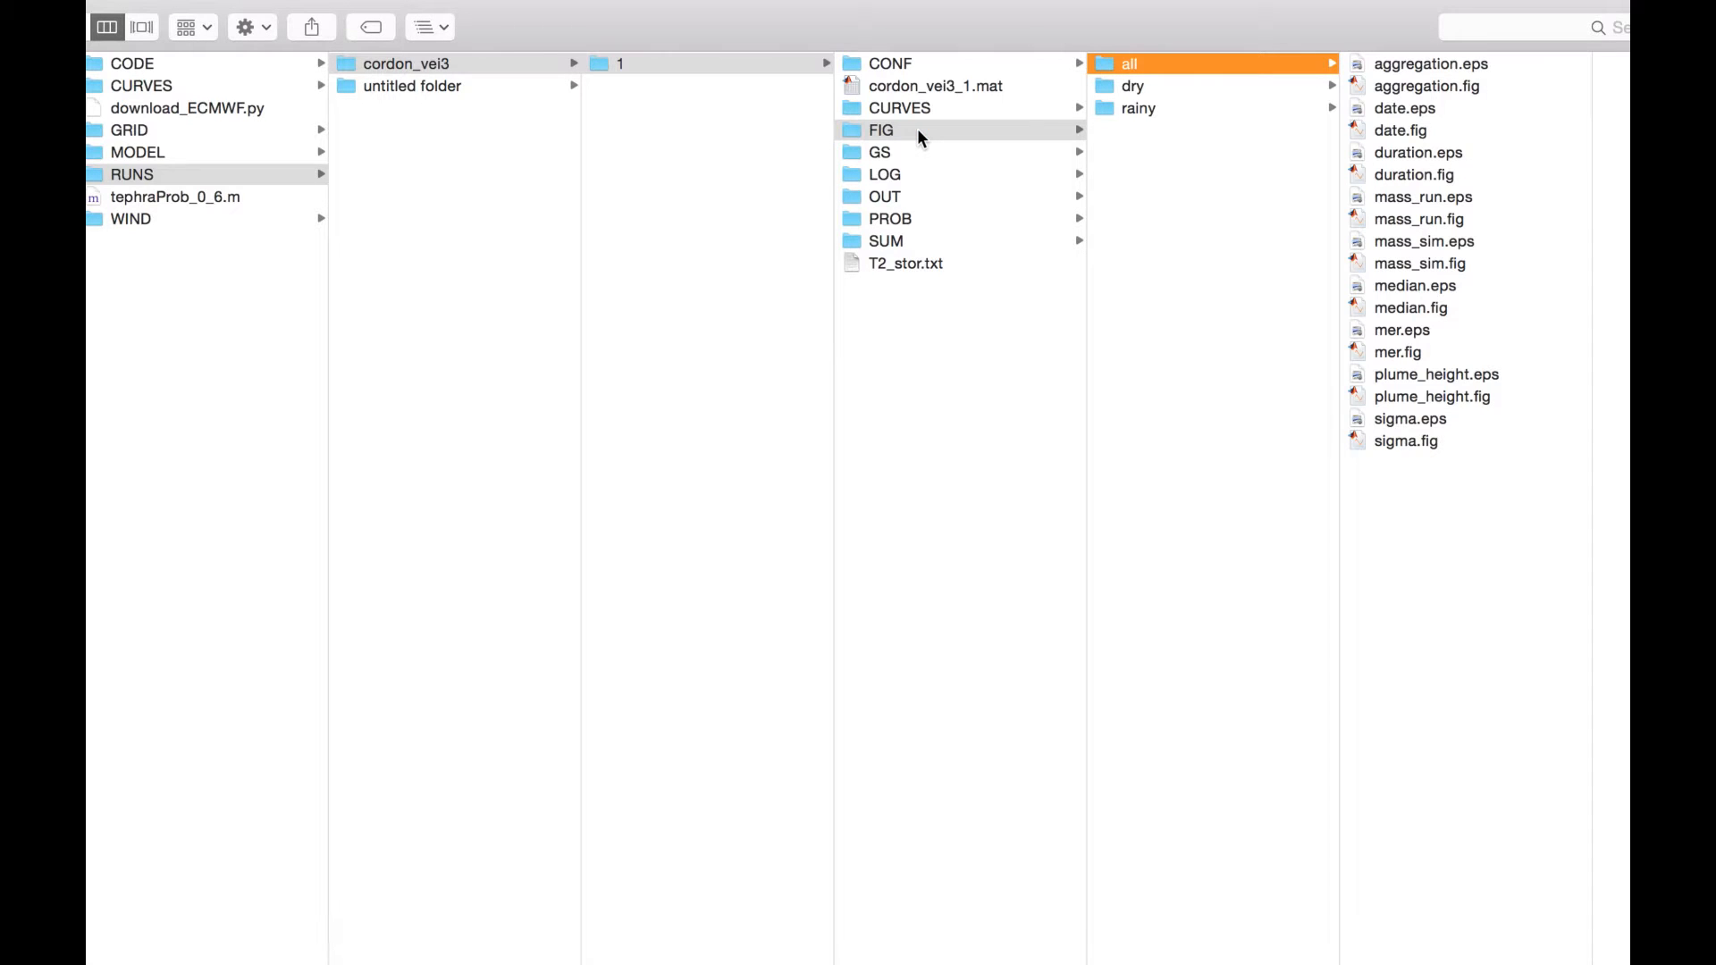
pyautogui.press('Right')
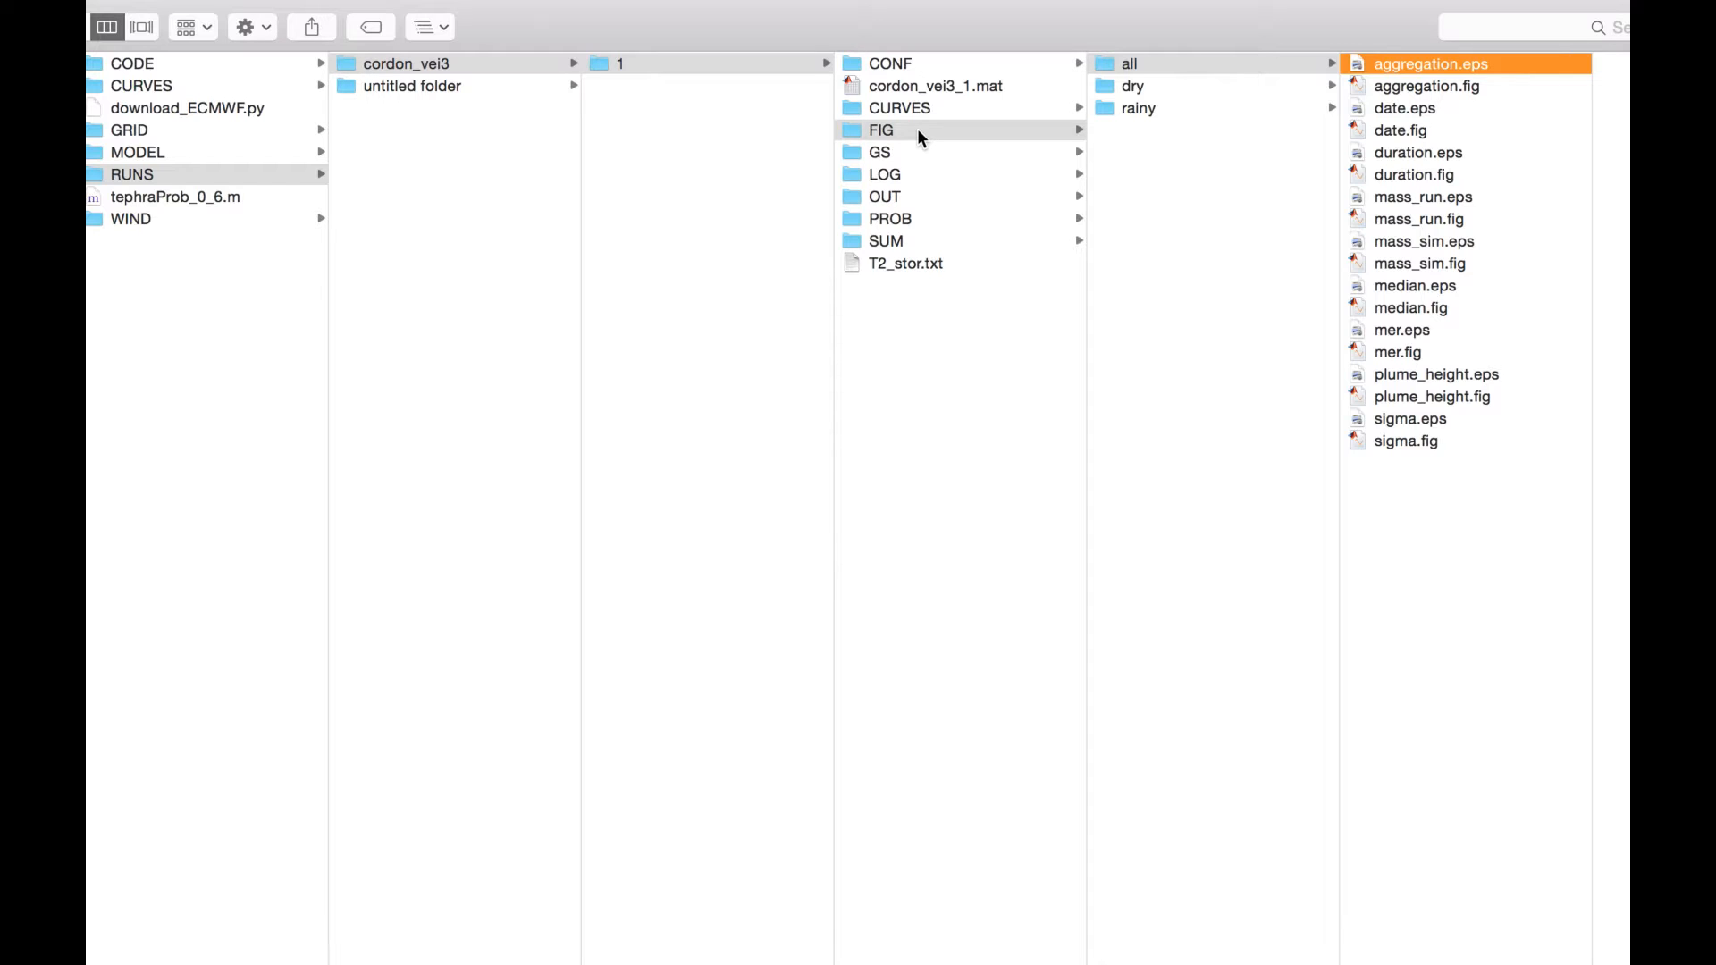
pyautogui.press('space')
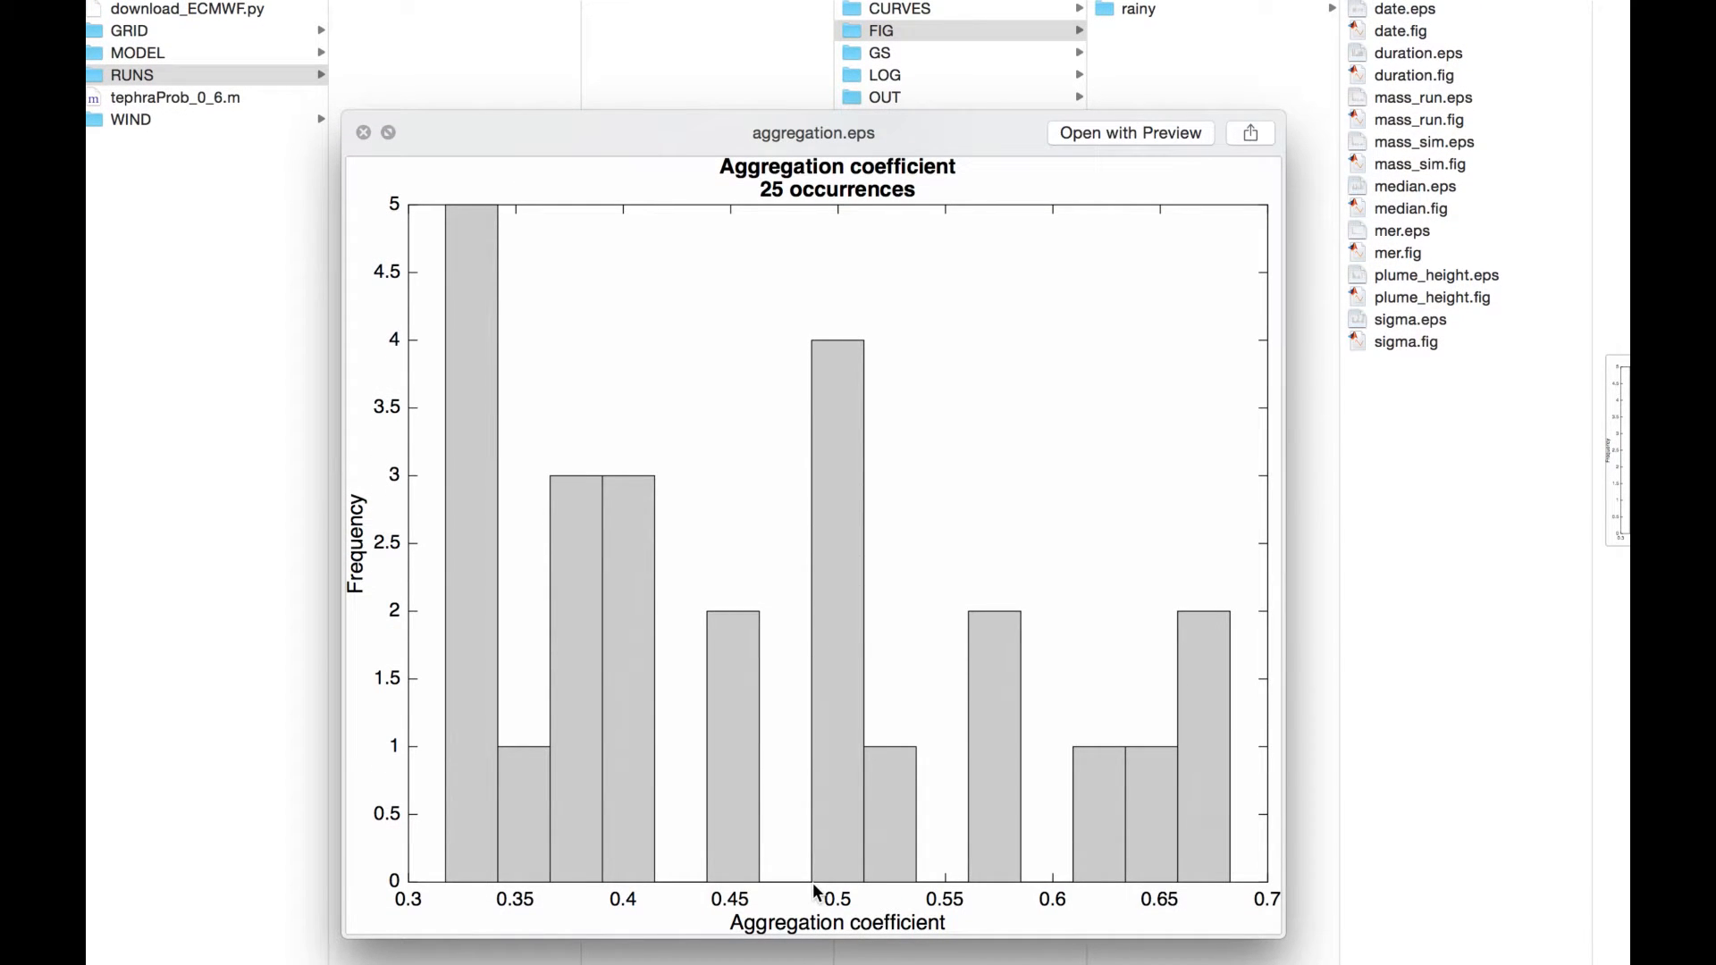
# Step: Preview the remaining EPS histograms in FIG's all subfolder, from date.eps through sigma.eps, and close the preview
pyautogui.press('Down')
pyautogui.press('Down')
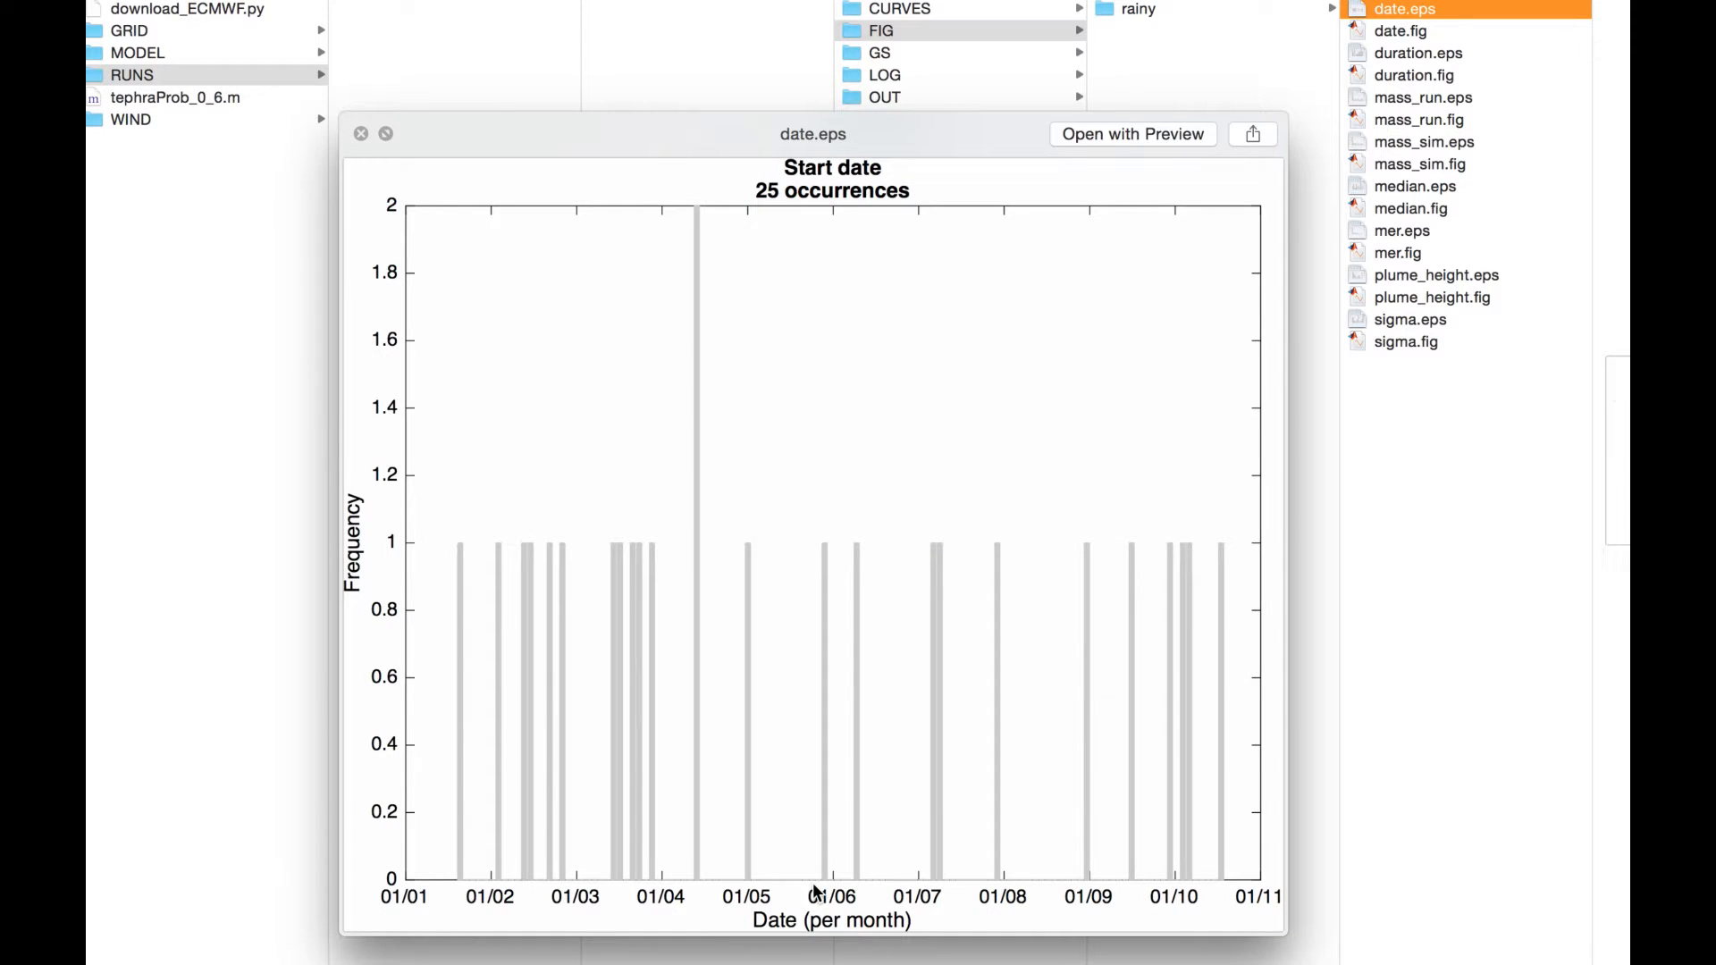
pyautogui.press('Down')
pyautogui.press('Down')
pyautogui.press('Down')
pyautogui.press('Down')
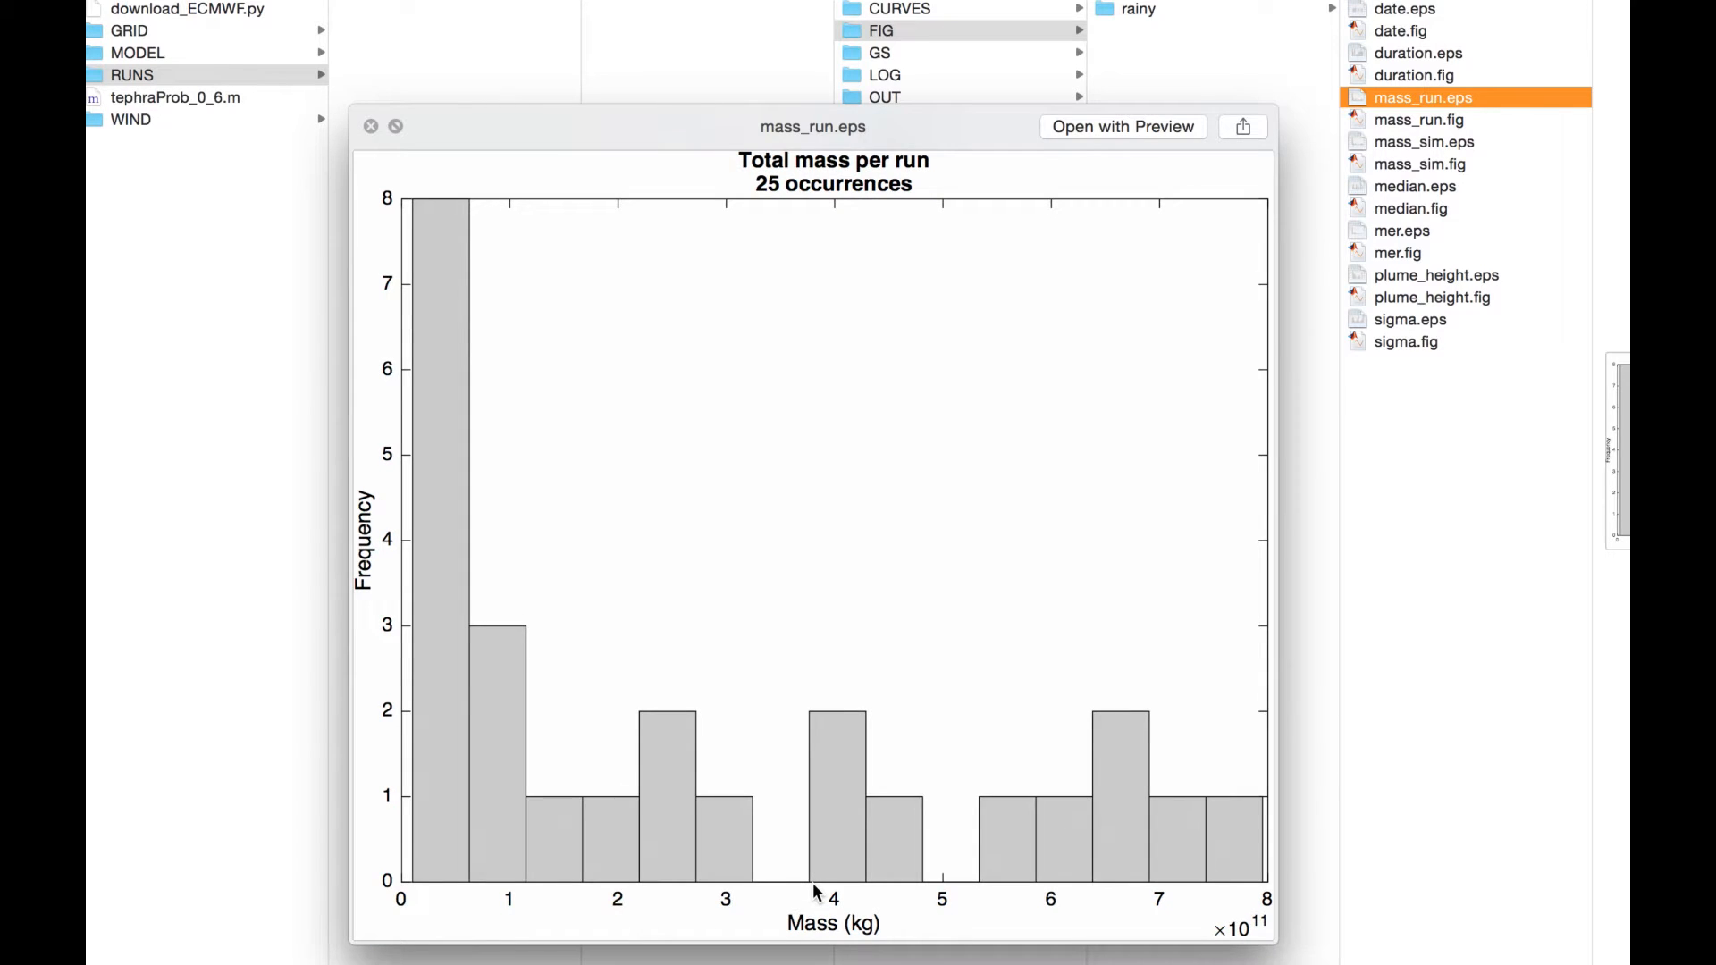
pyautogui.press('Down')
pyautogui.press('Down')
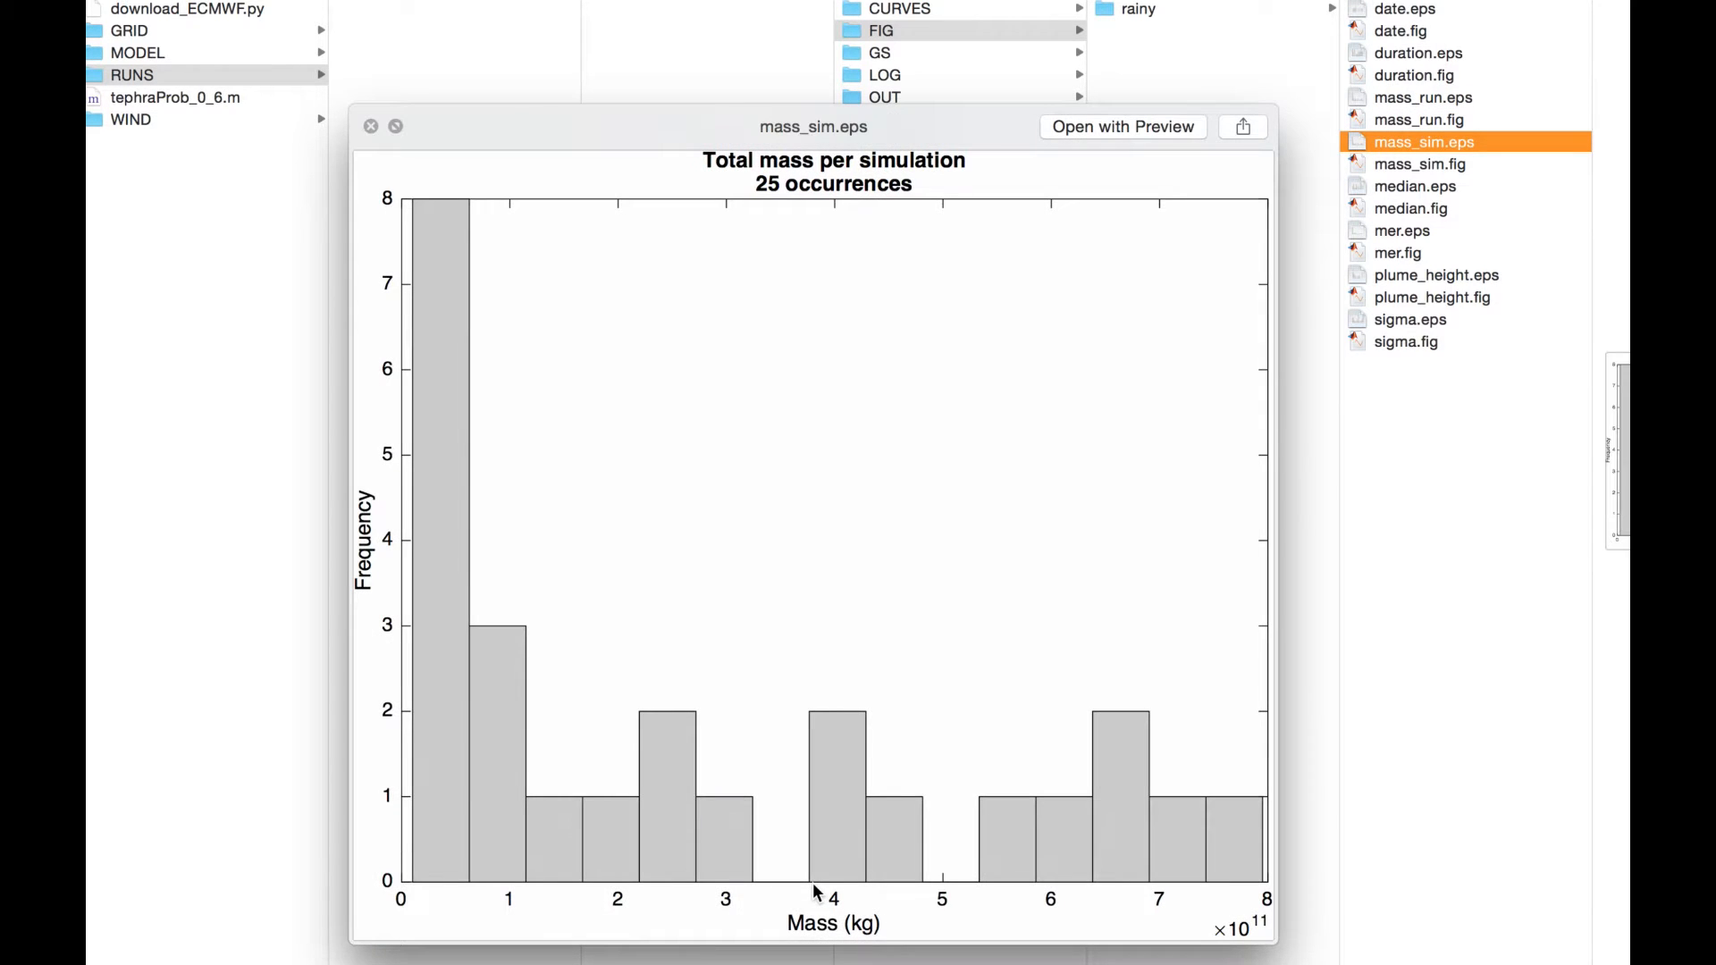
pyautogui.press('Down')
pyautogui.press('Down')
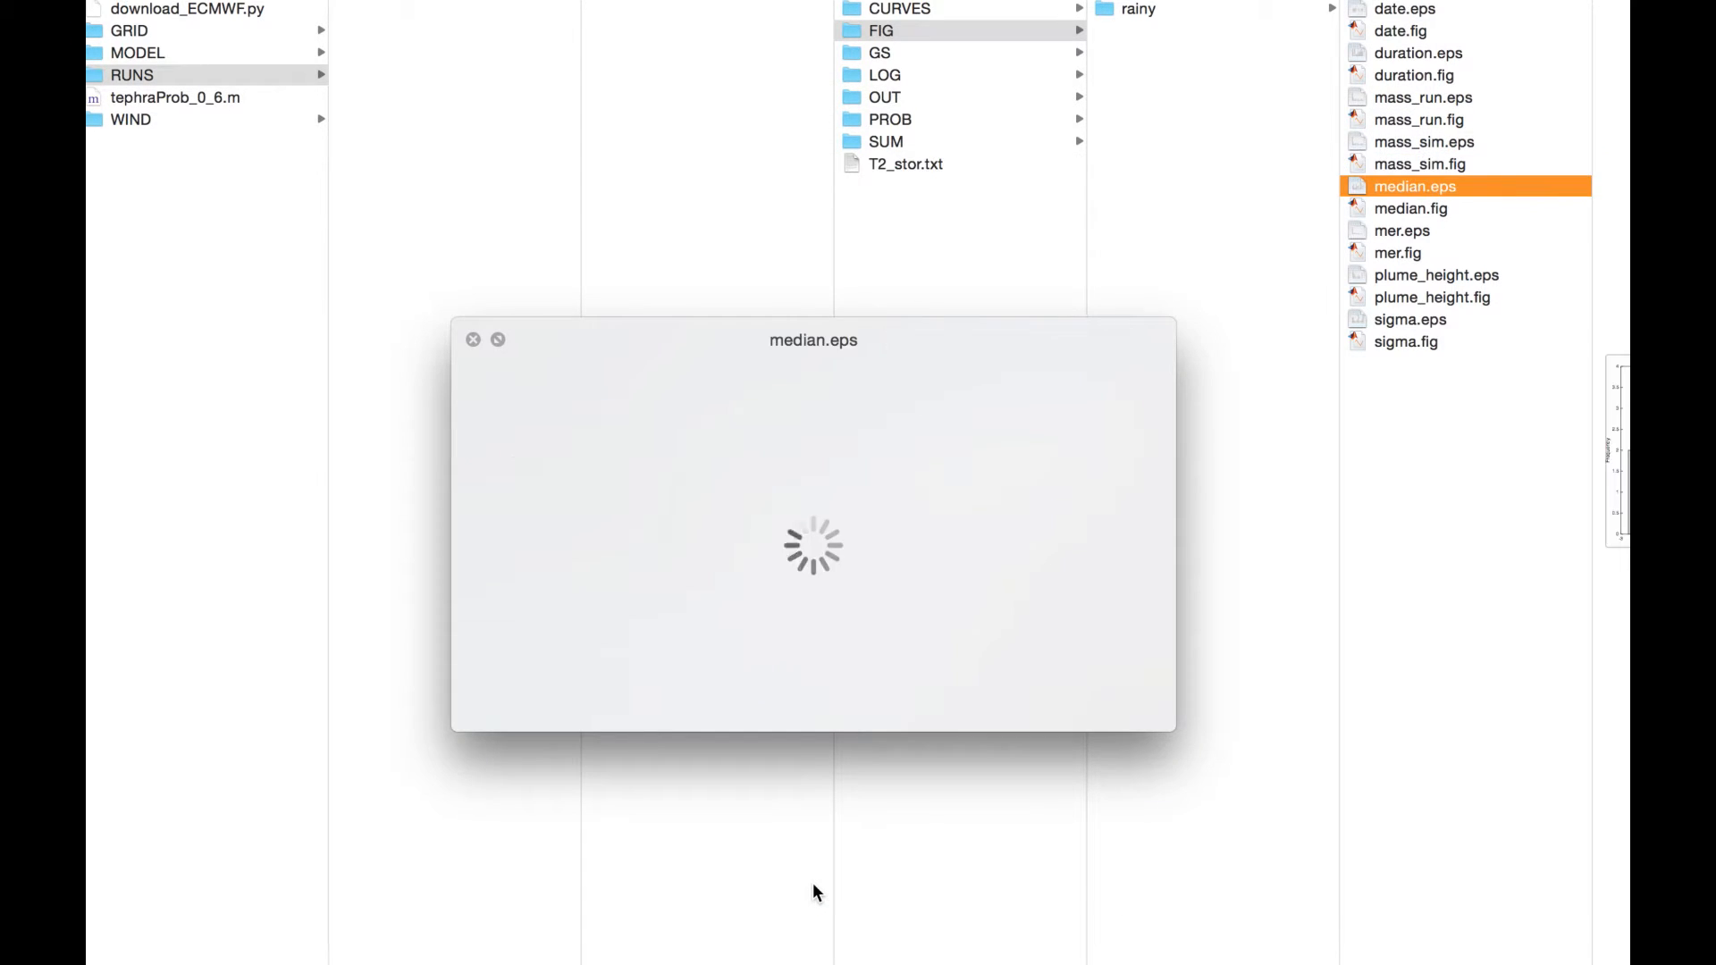
pyautogui.press('Down')
pyautogui.press('Down')
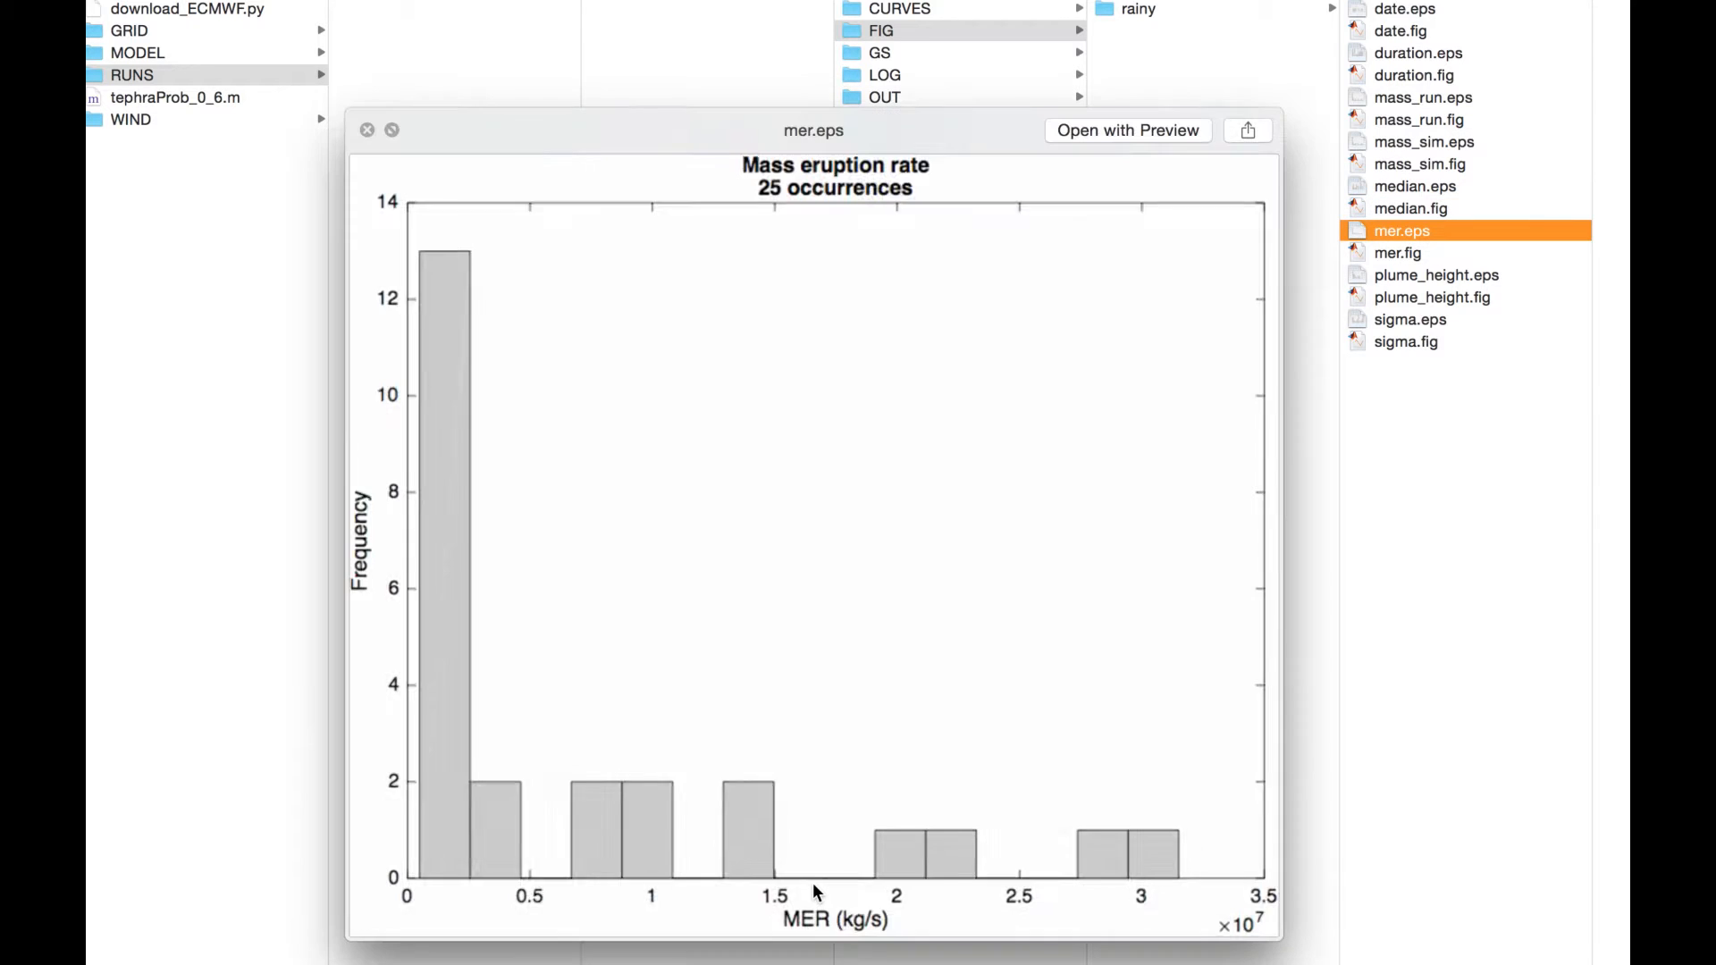
pyautogui.press('Down')
pyautogui.press('Down')
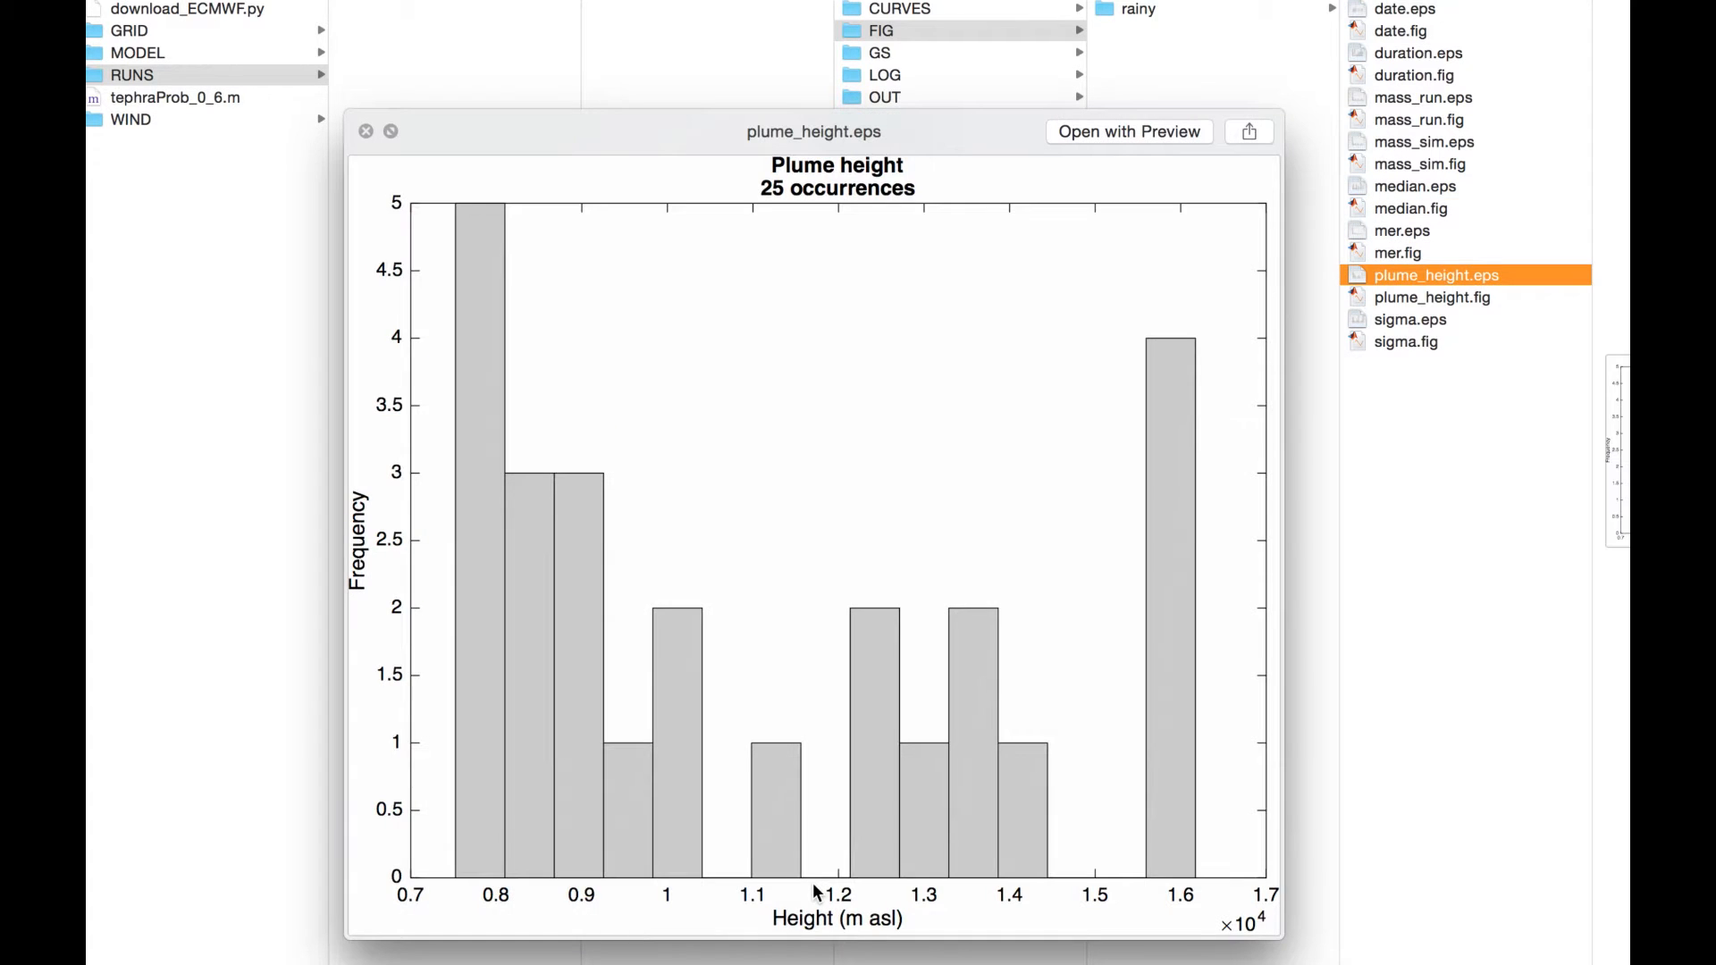
pyautogui.press('Down')
pyautogui.press('Down')
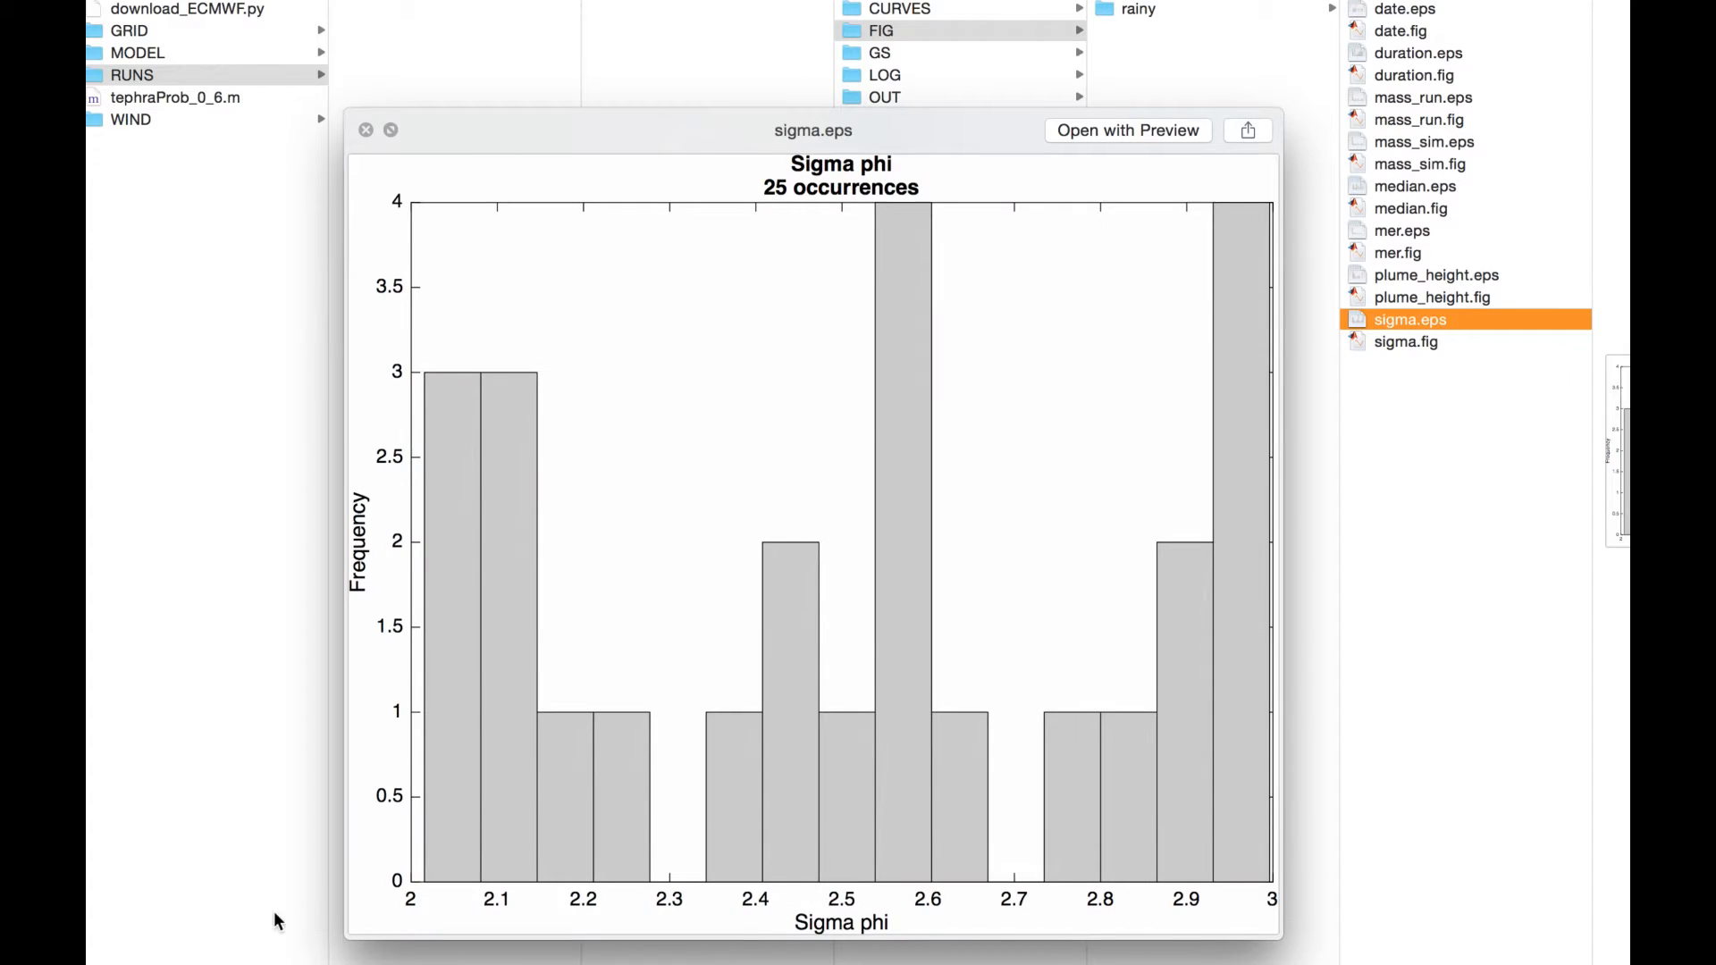
pyautogui.press('space')
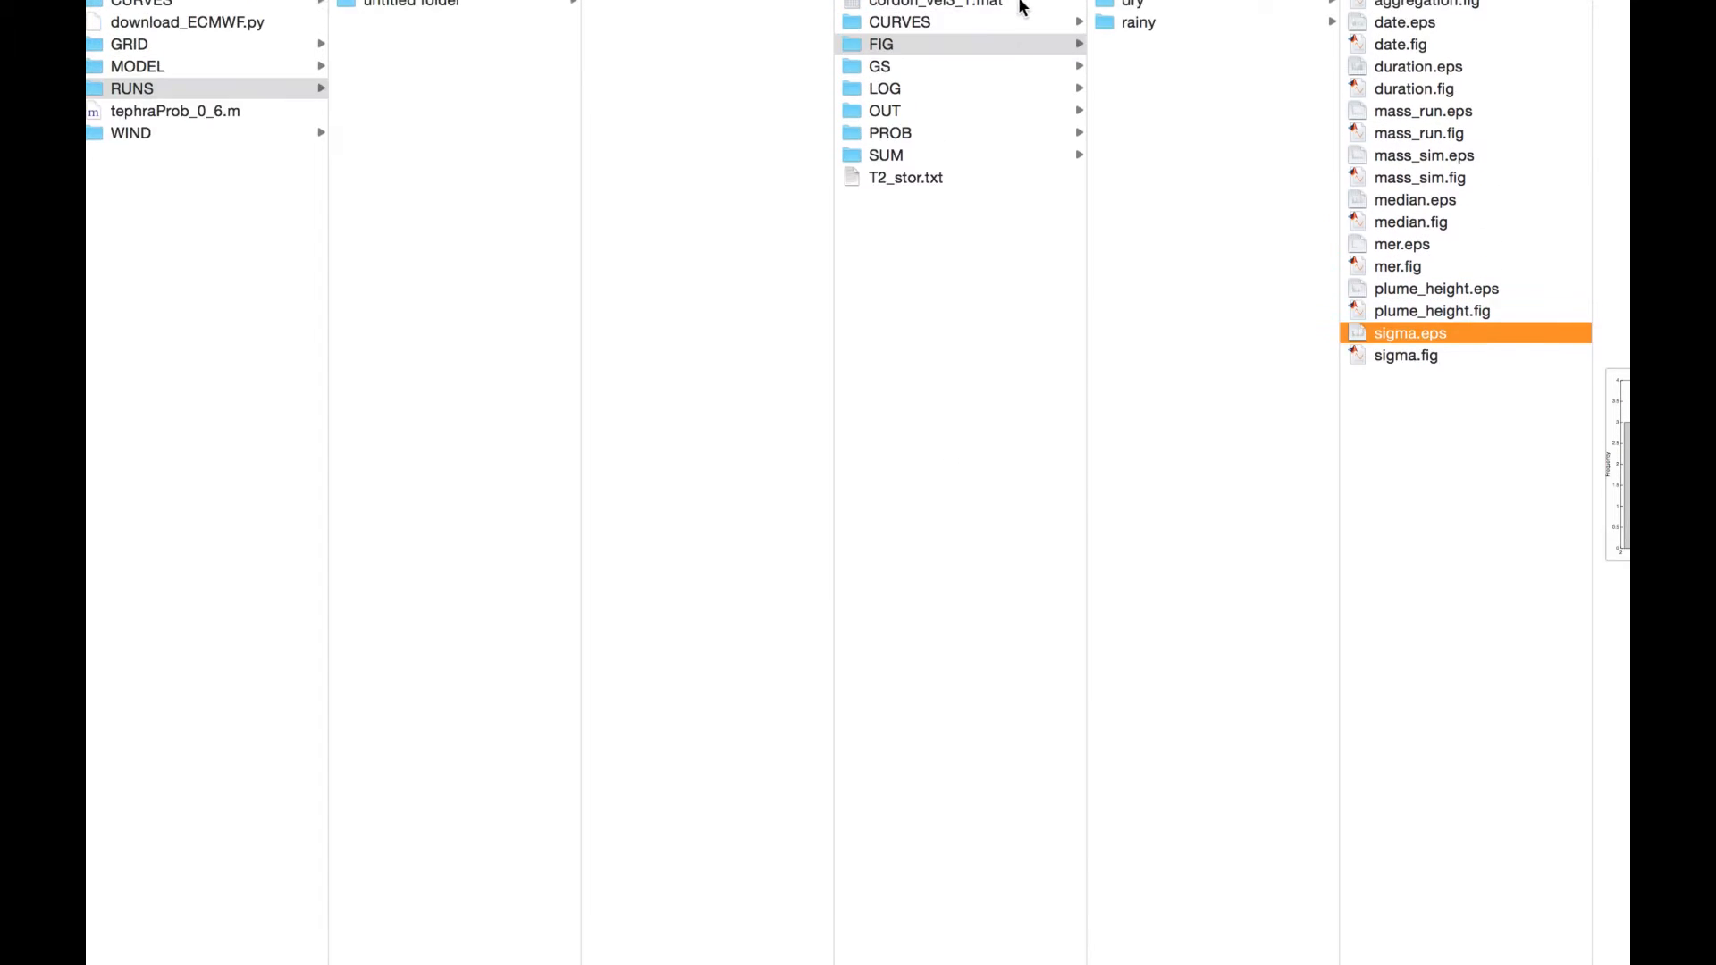
# Step: Check the GS folder and preview _LOG_ALL.txt from the all subfolder of LOG
pyautogui.click(904, 137)
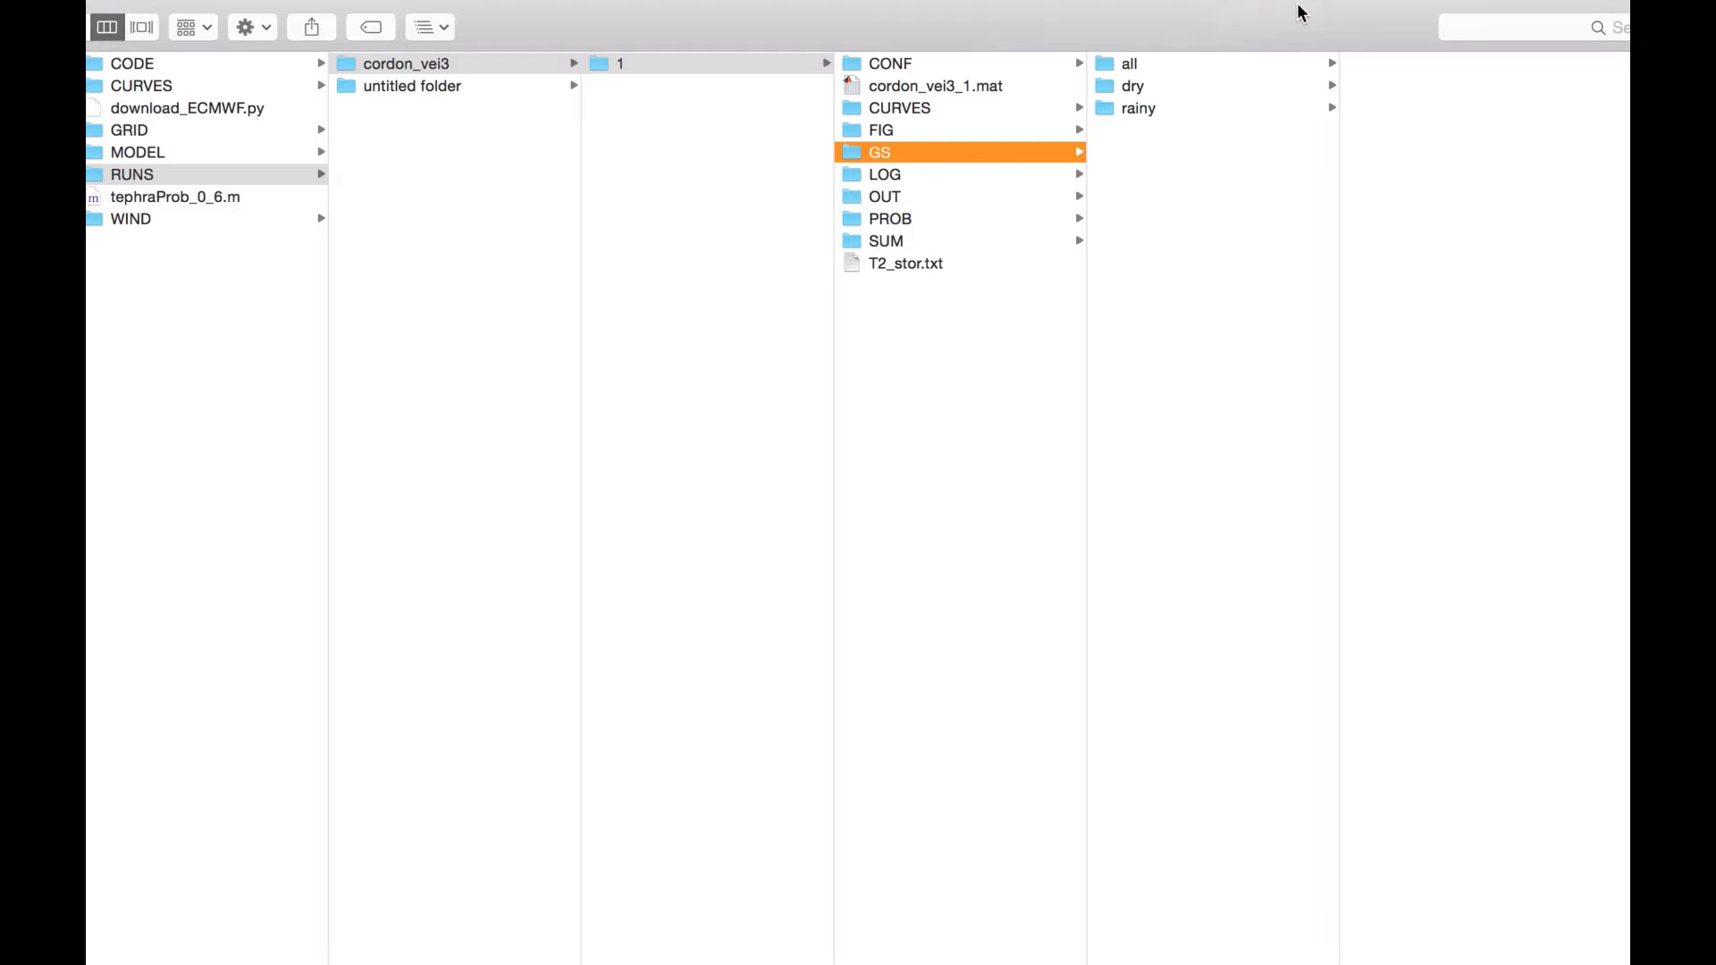
pyautogui.press('Down')
pyautogui.press('Right')
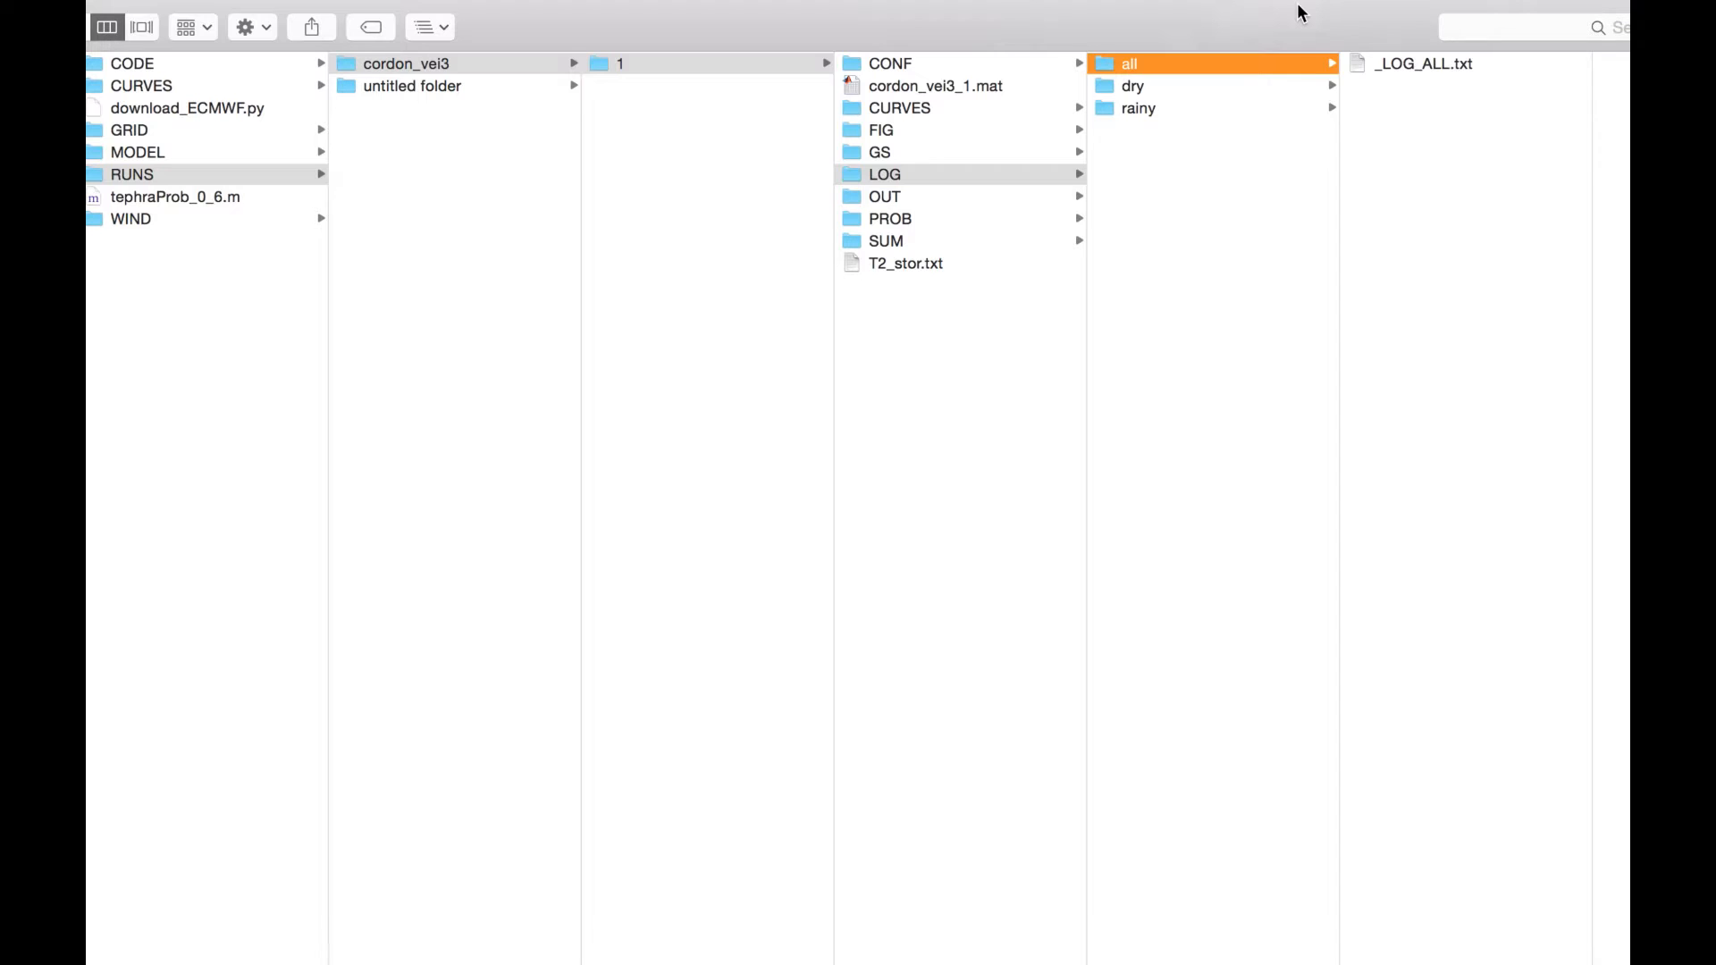
pyautogui.click(1407, 65)
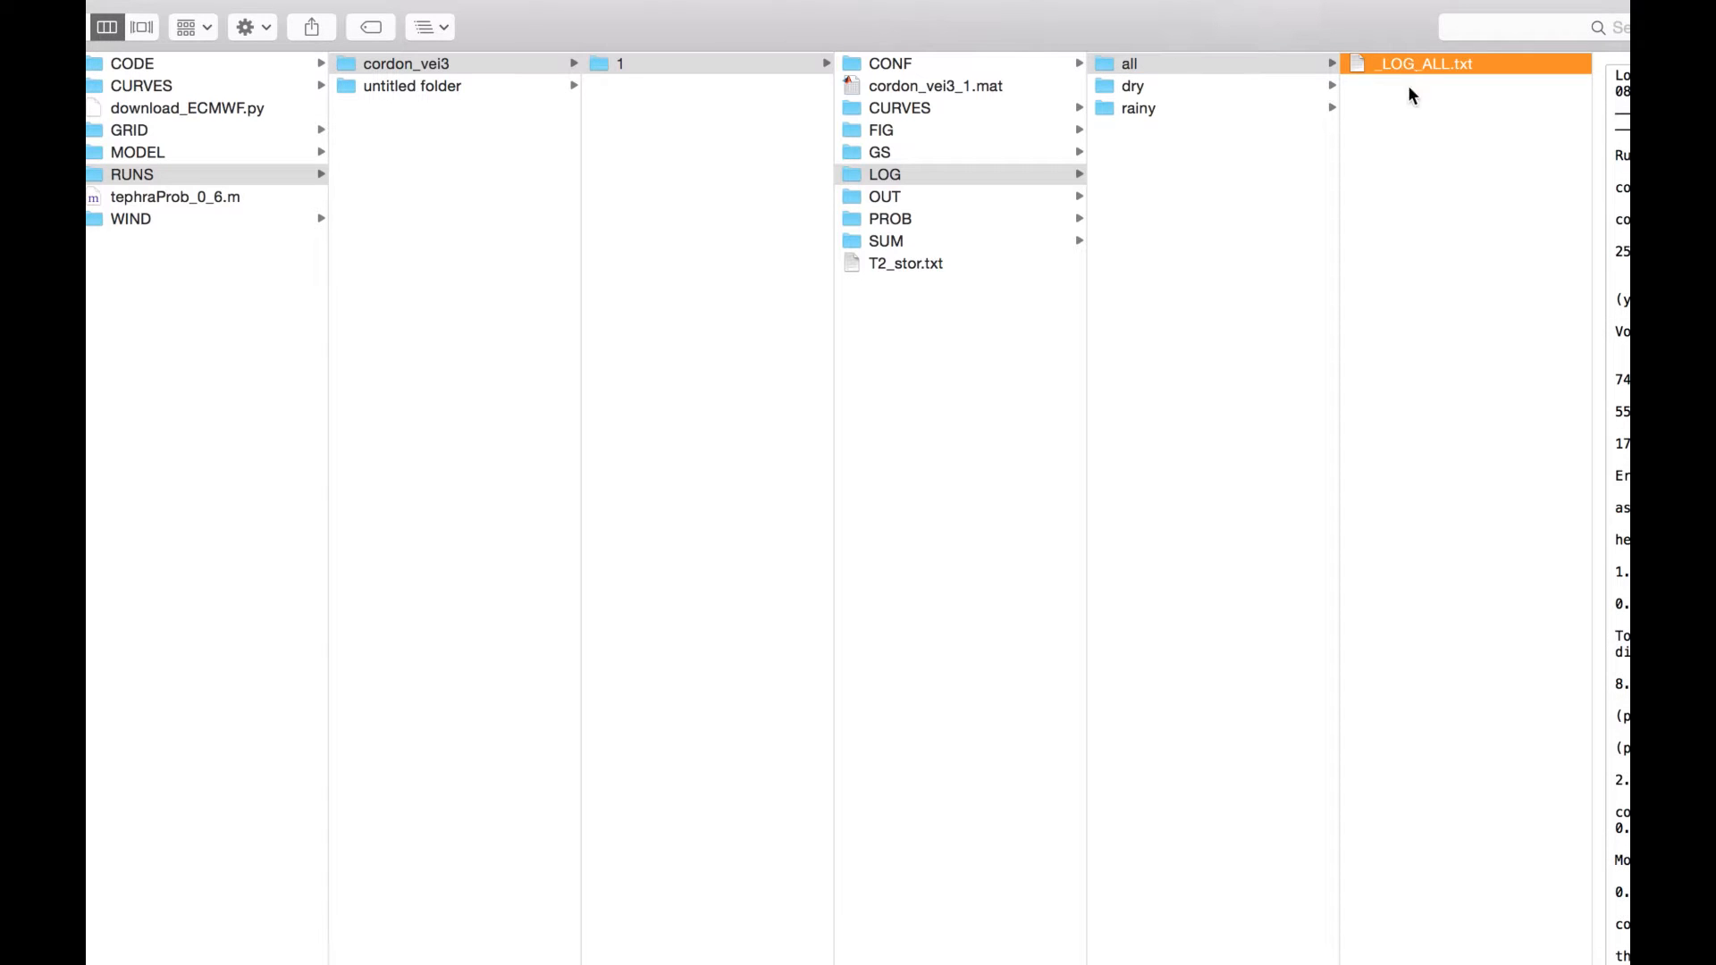
pyautogui.press('space')
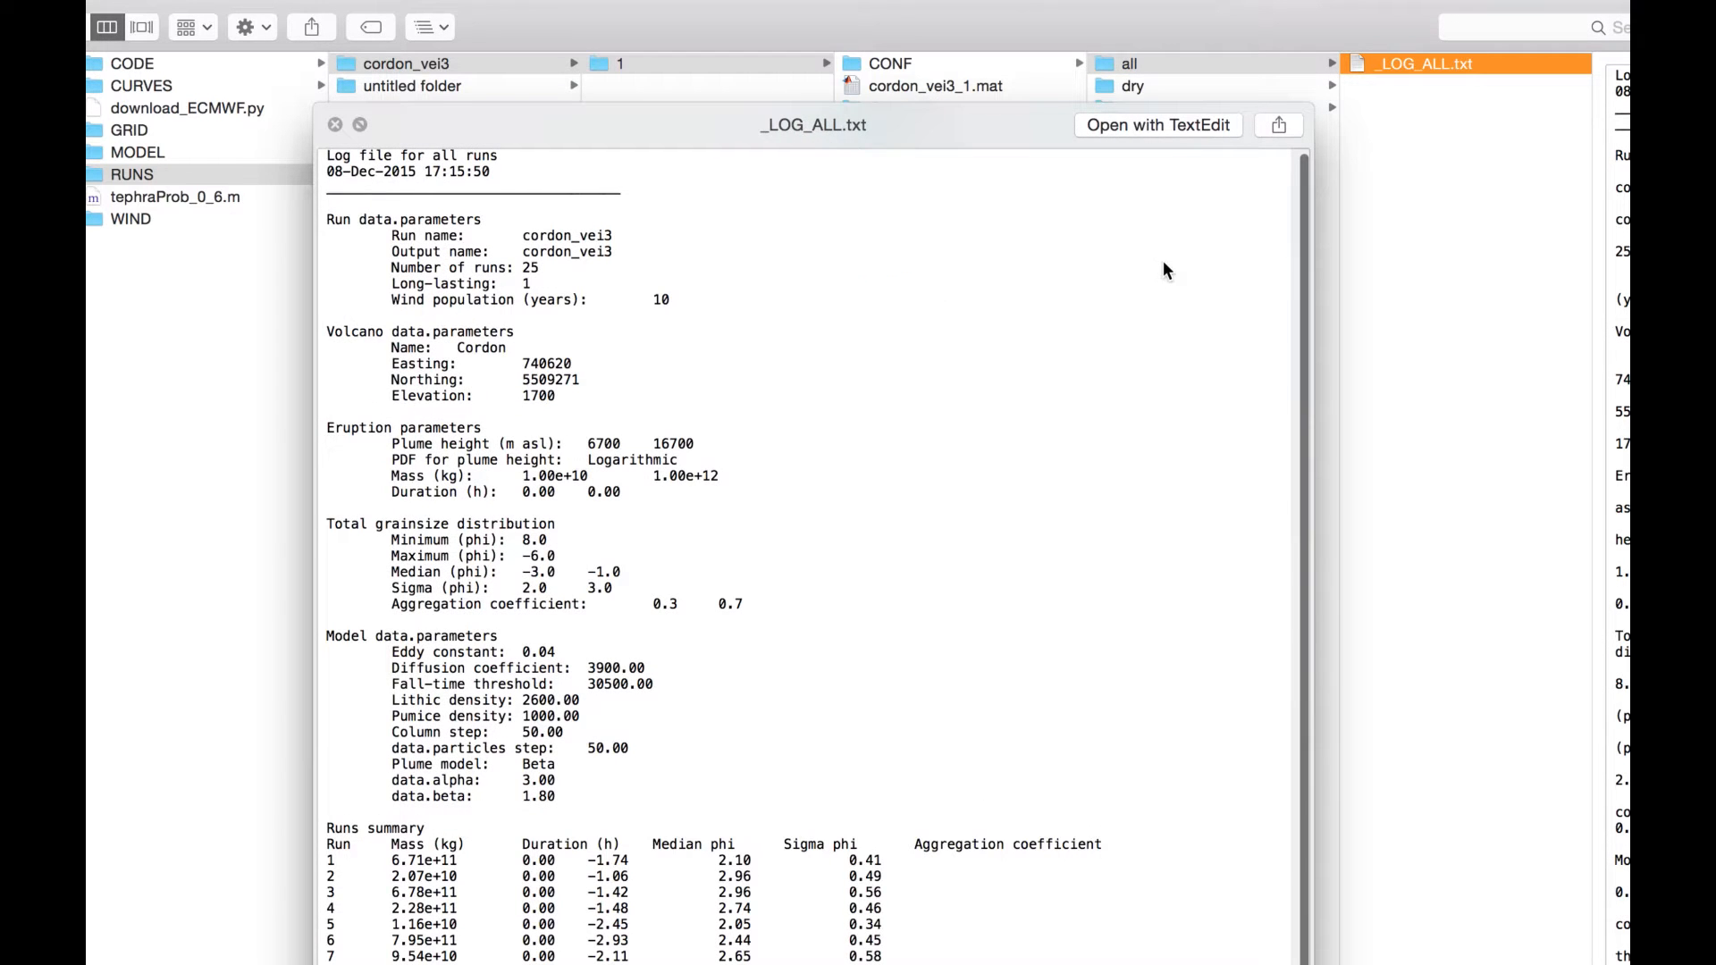
# Step: Read through the input parameters and runs summary in the log file, and close its preview
pyautogui.scroll(-3, 609, 297)
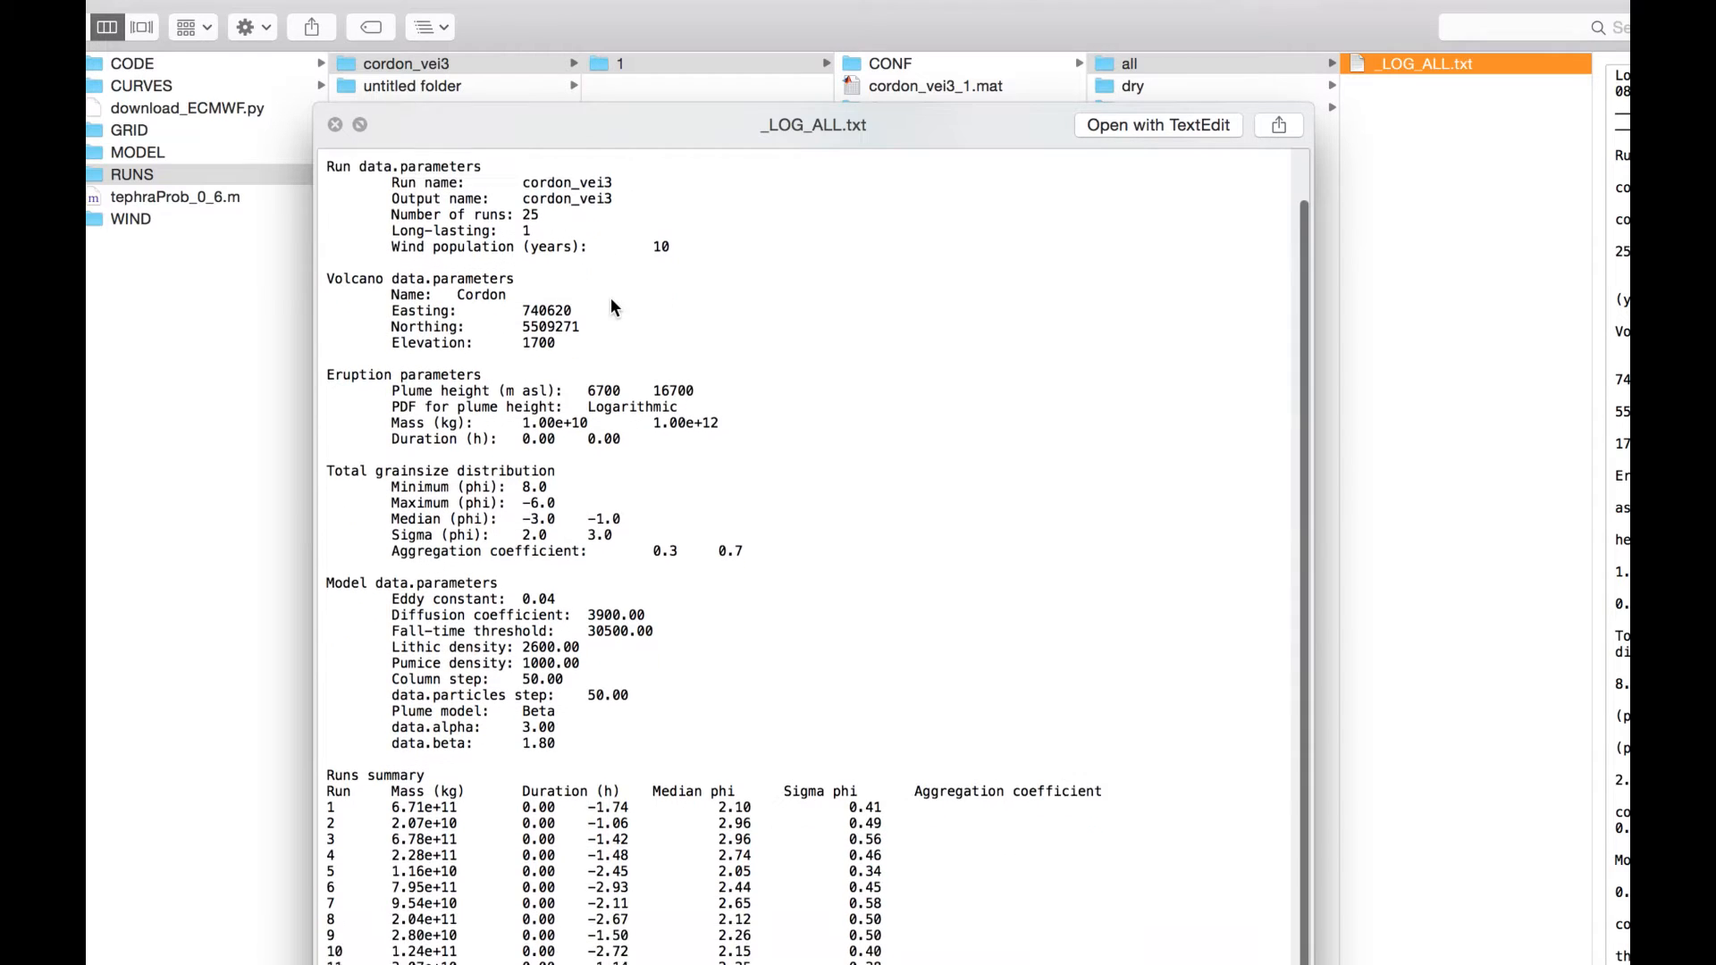
pyautogui.scroll(-2, 449, 323)
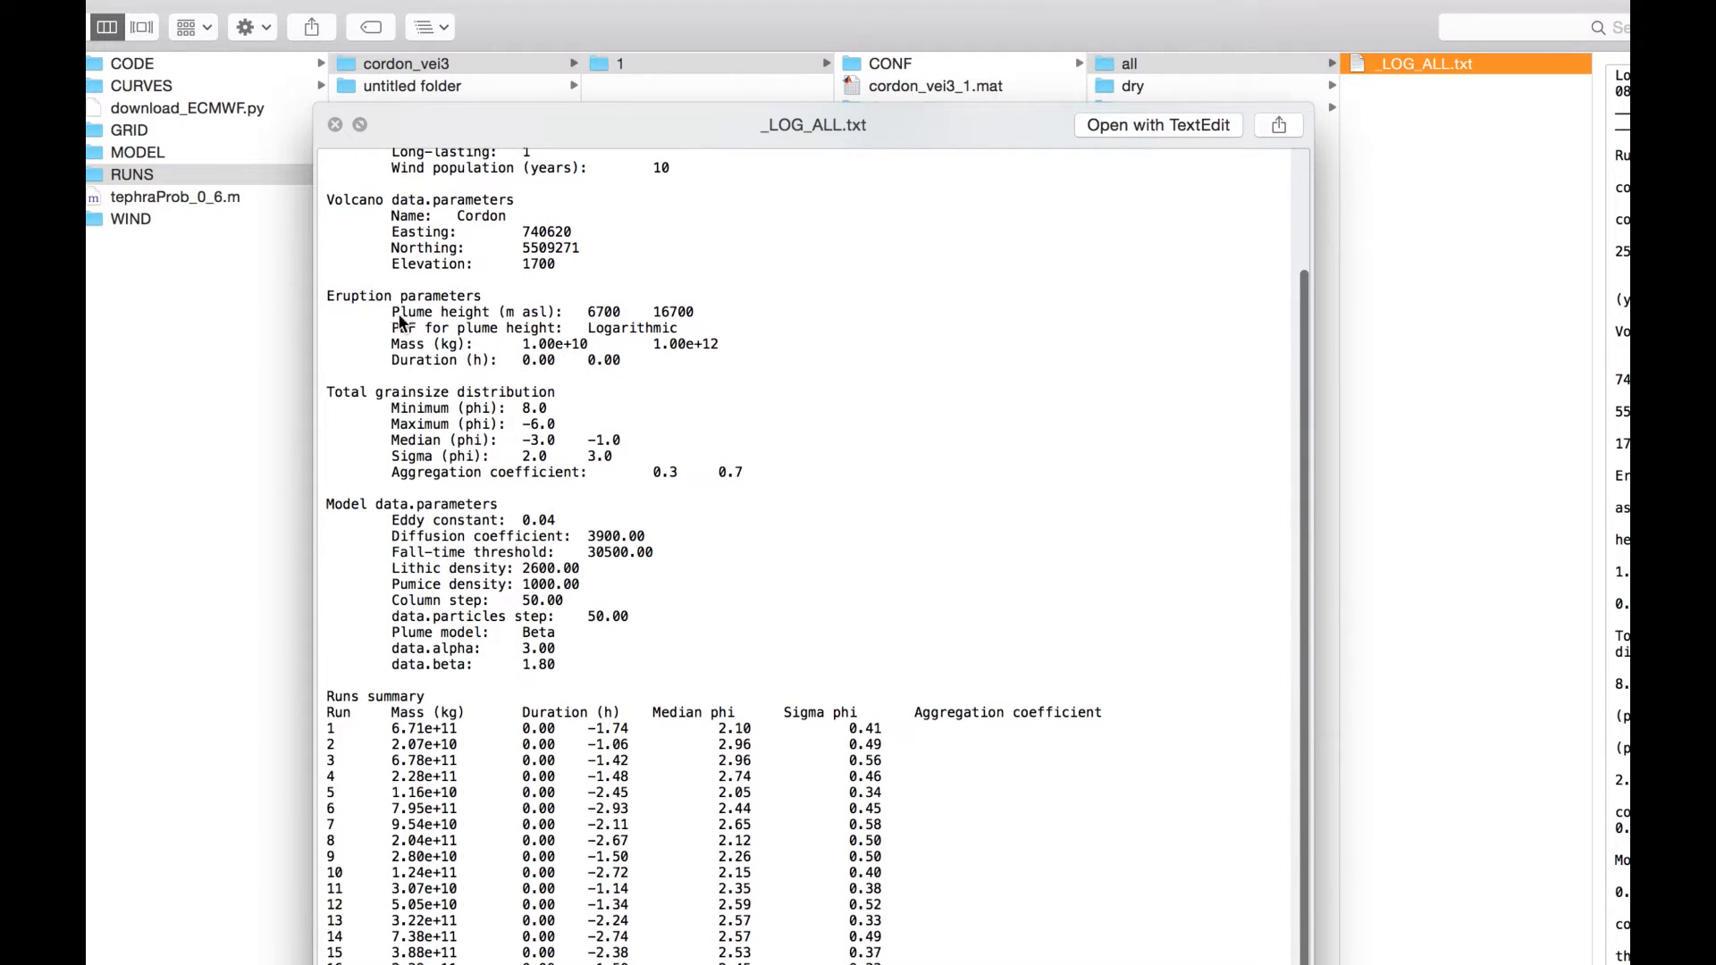
pyautogui.moveTo(732, 131); pyautogui.dragTo(725, 46)
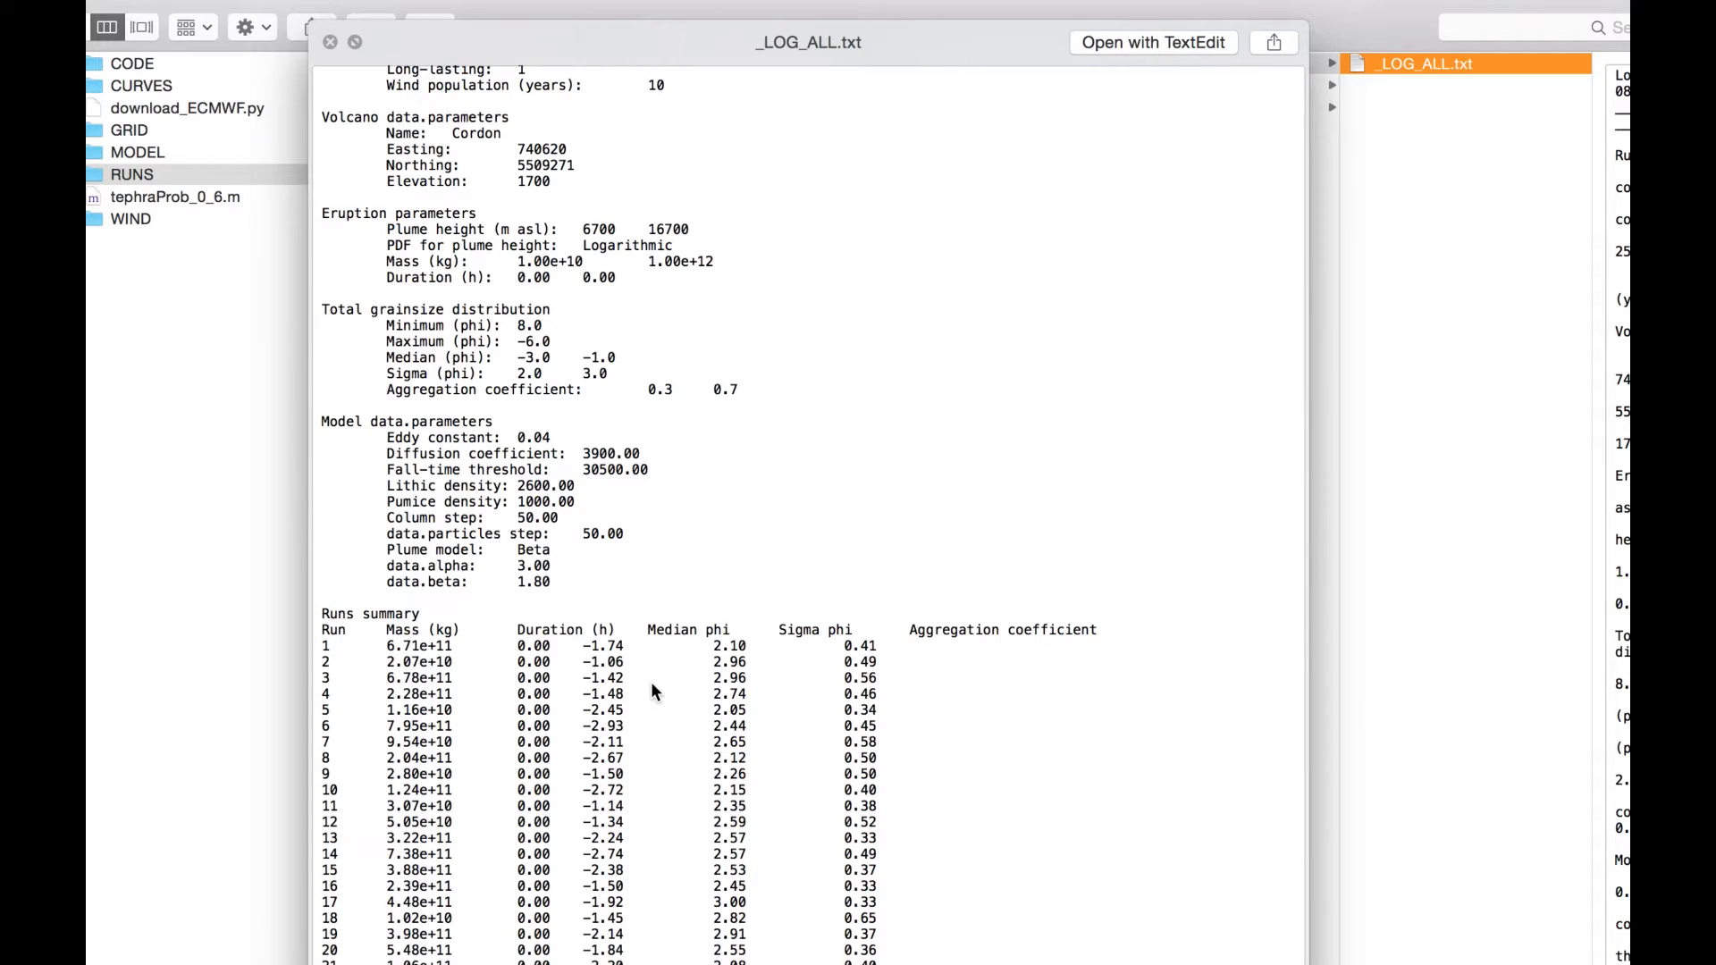
pyautogui.press('space')
# Step: Examine the numbered run folders in the all subfolder of OUT, selecting folder 1
pyautogui.click(949, 195)
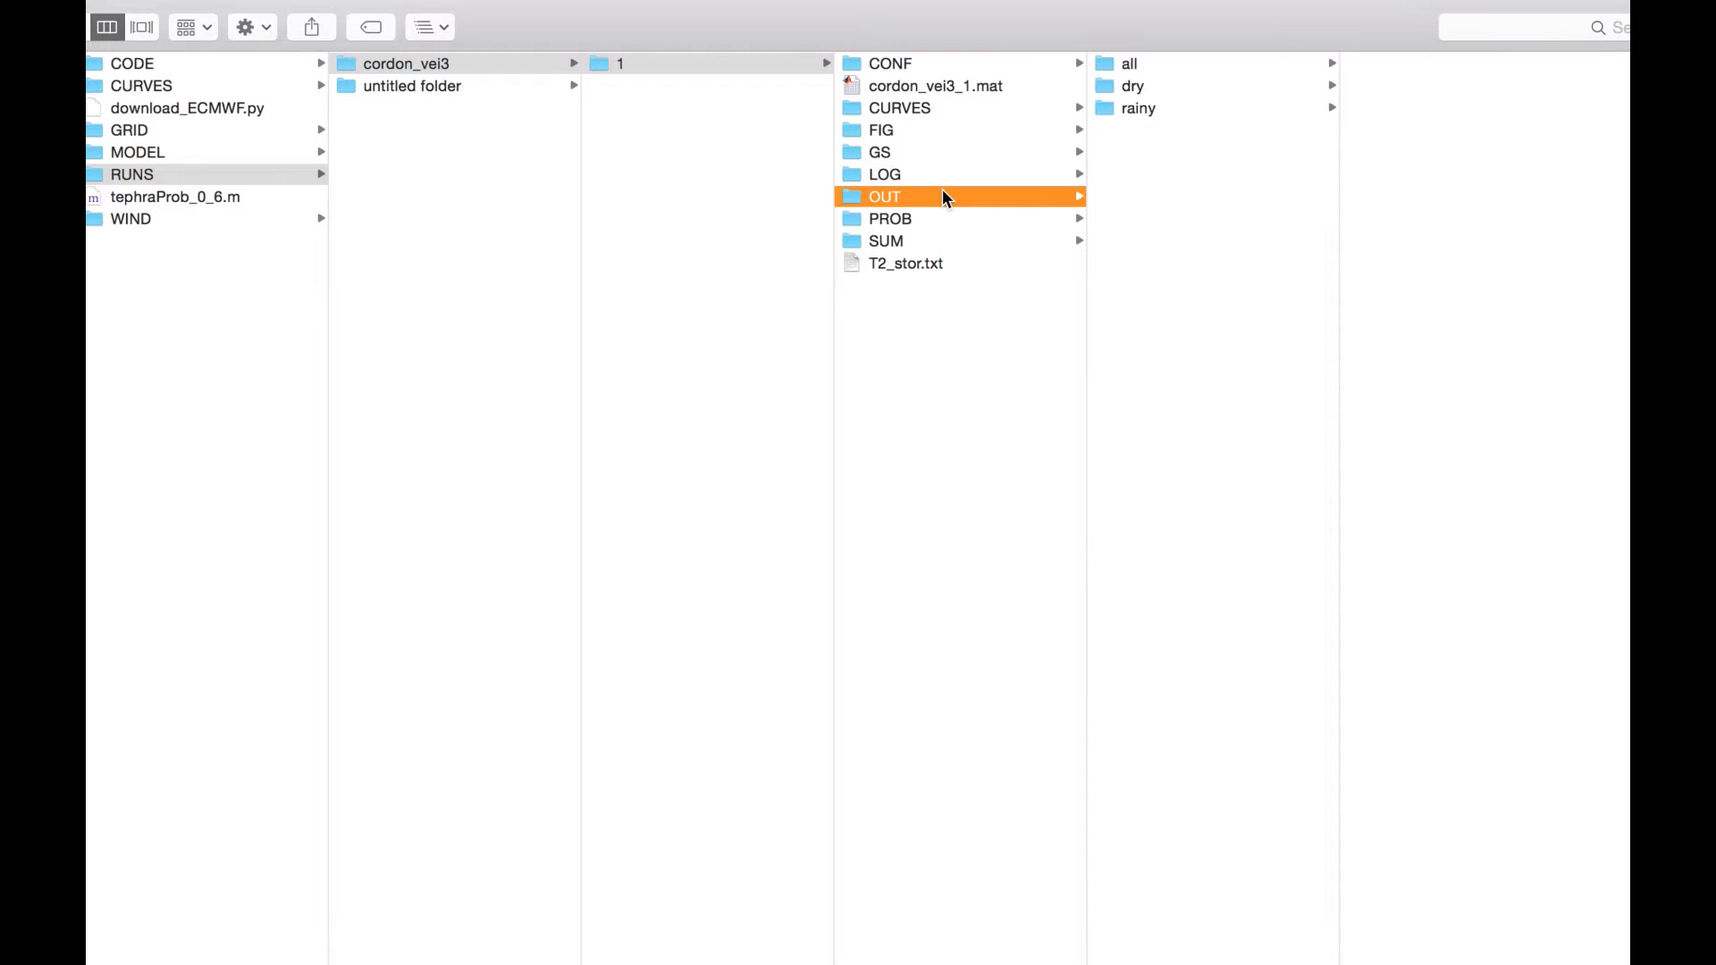
pyautogui.click(1132, 68)
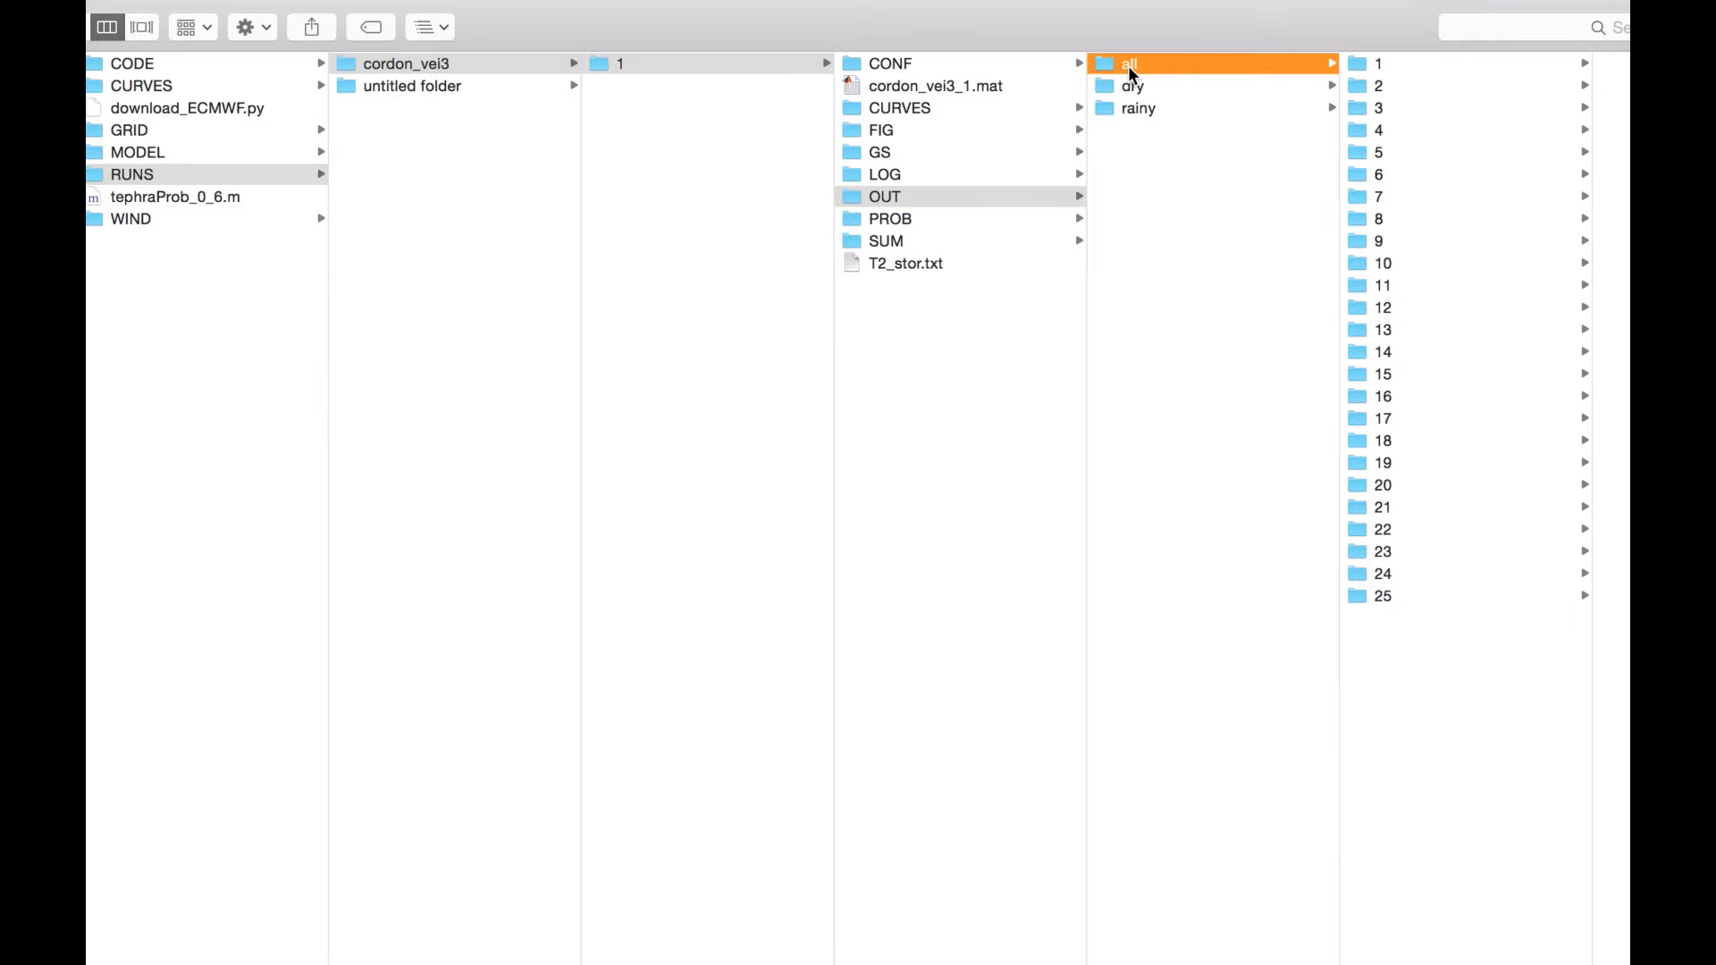
pyautogui.click(1420, 64)
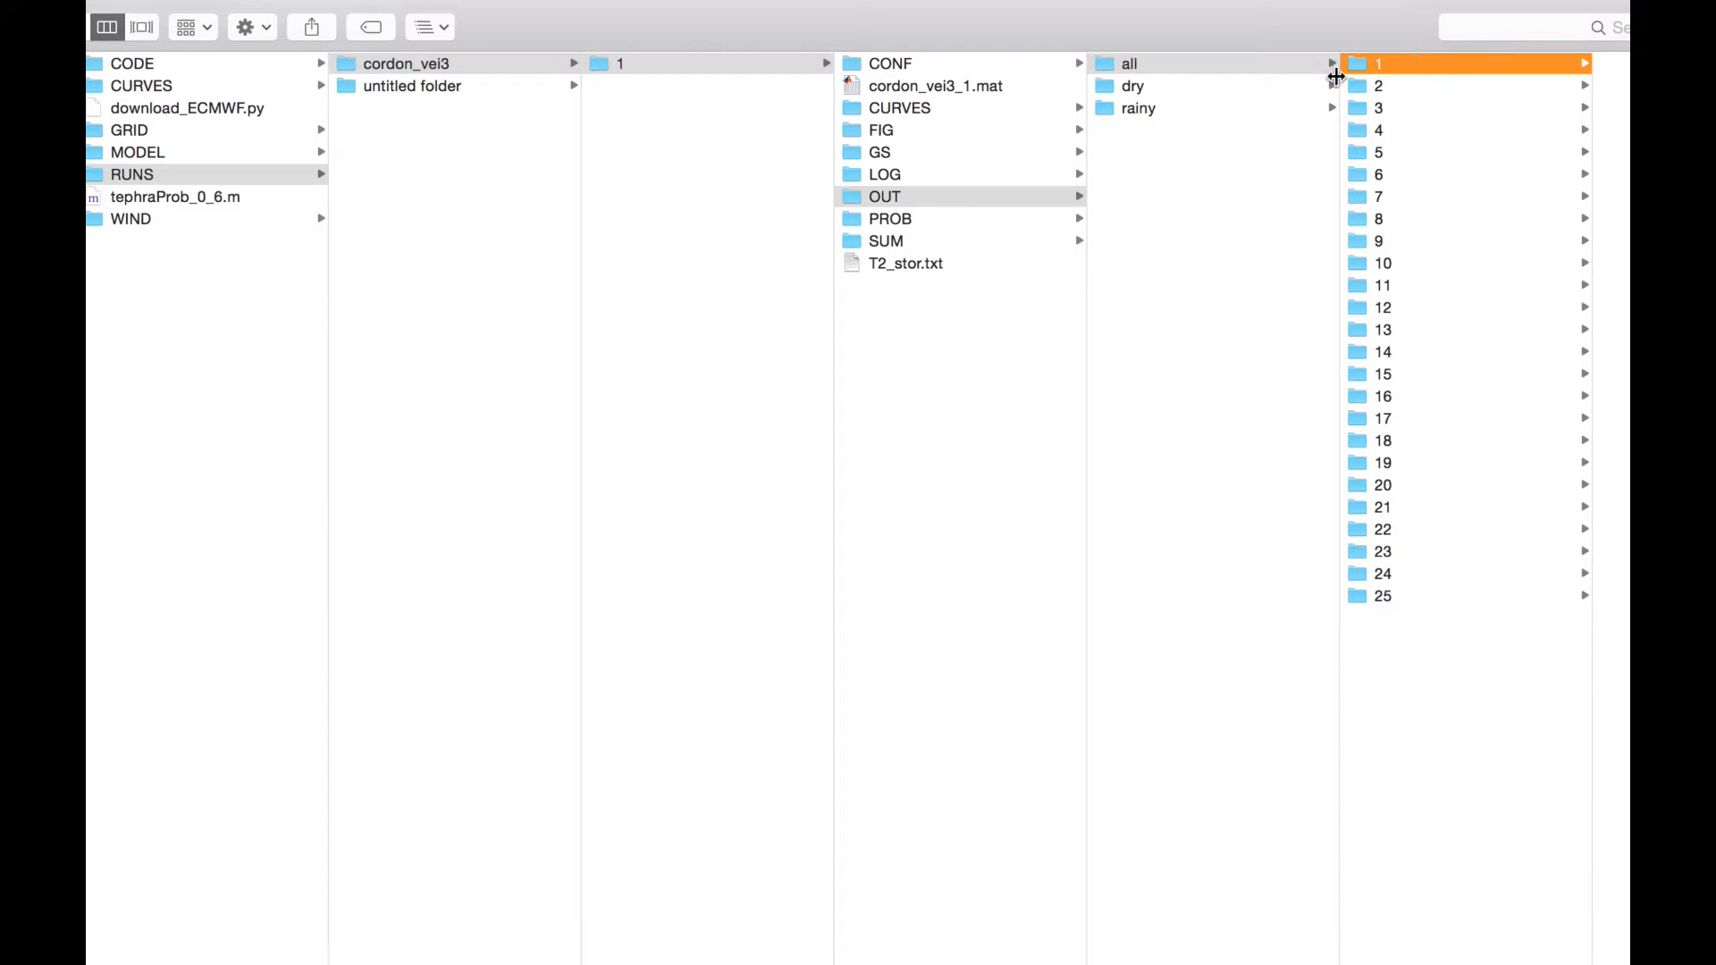
# Step: Check the contents of the PROB folder and compare the subfolders of SUM and OUT
pyautogui.click(958, 221)
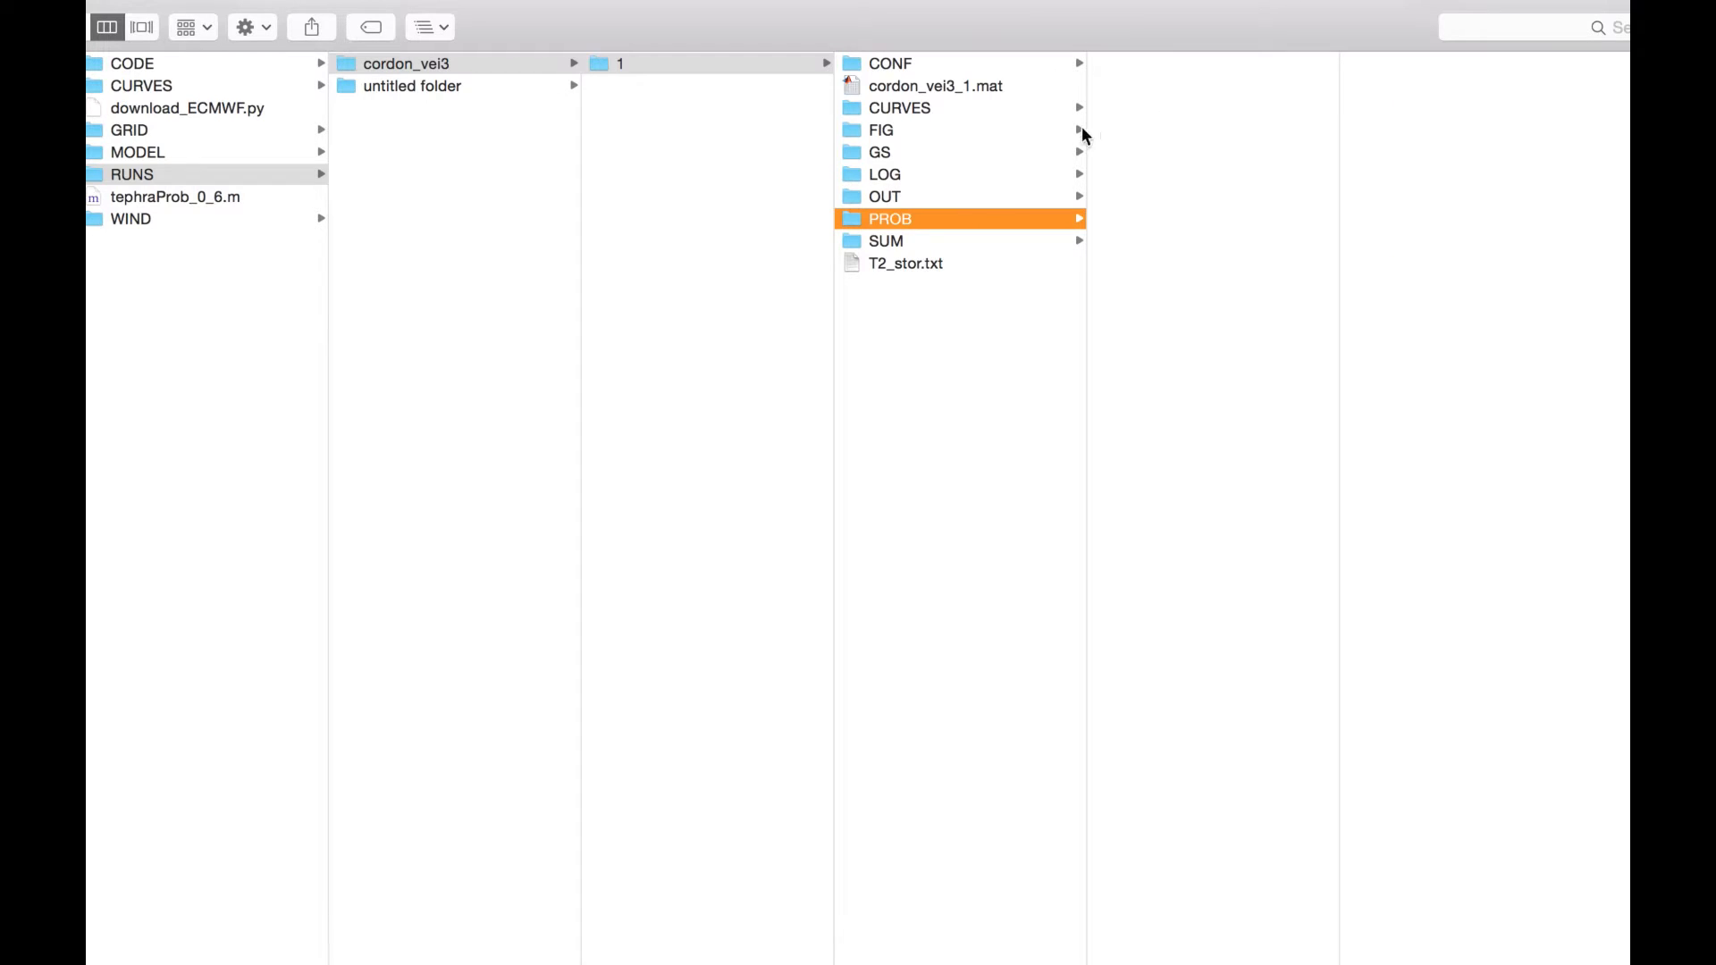
pyautogui.click(962, 242)
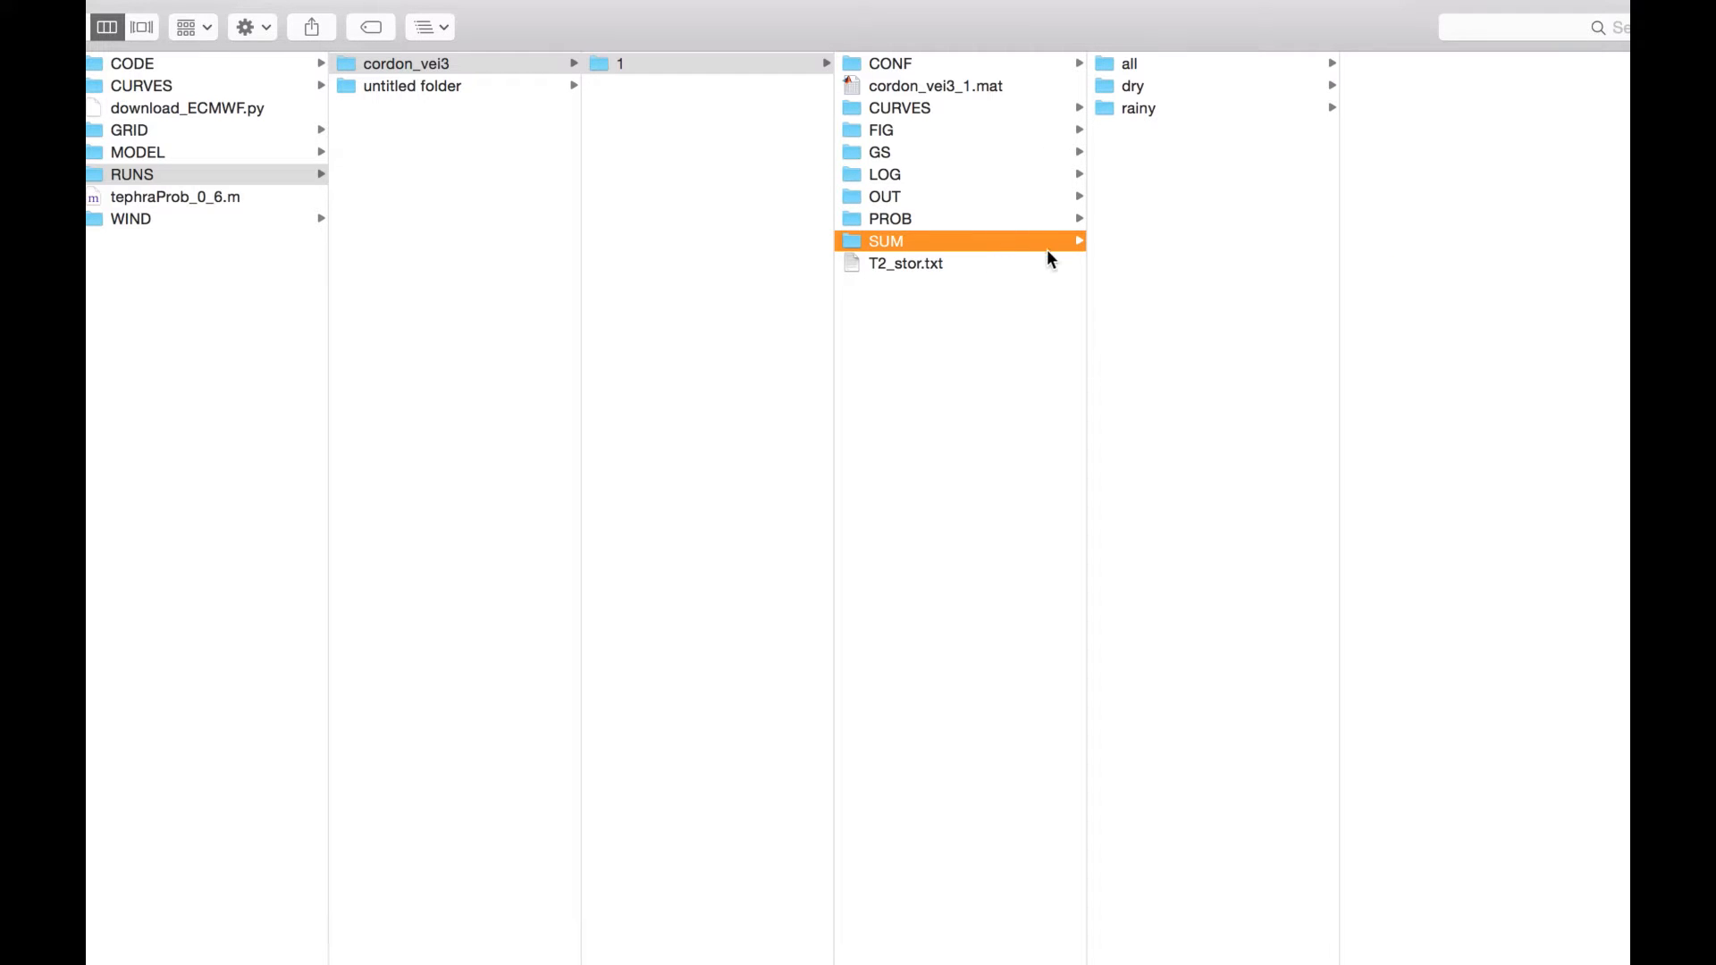
pyautogui.click(957, 197)
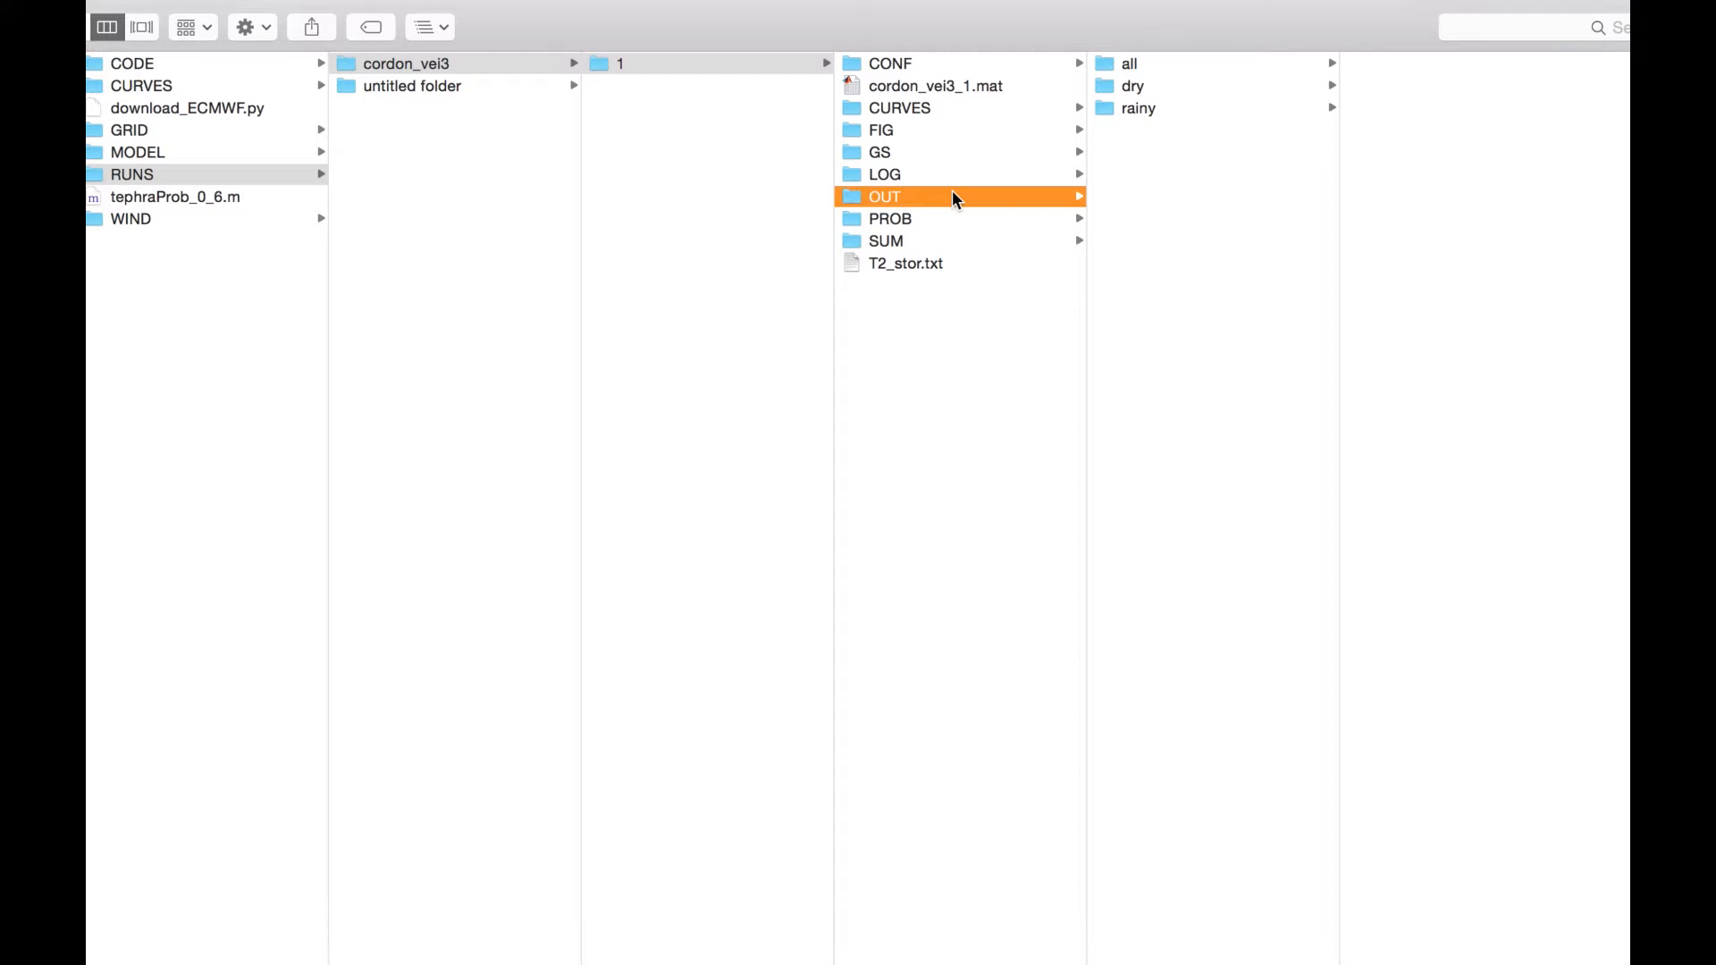
pyautogui.click(918, 240)
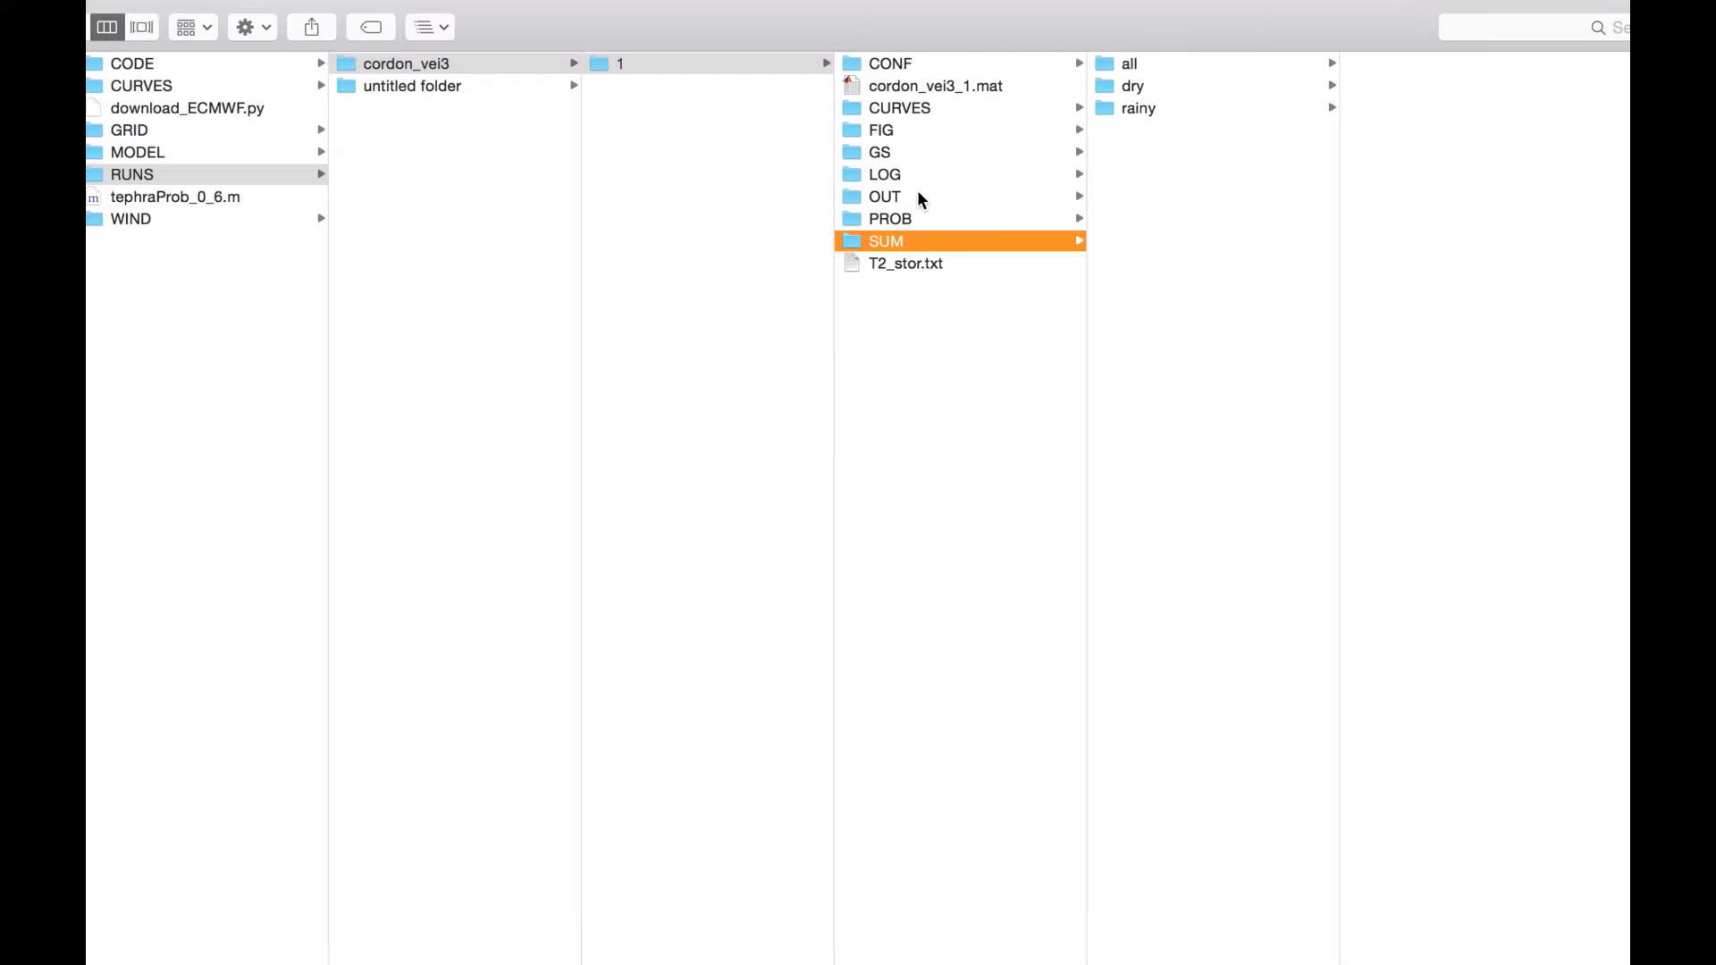
pyautogui.click(921, 198)
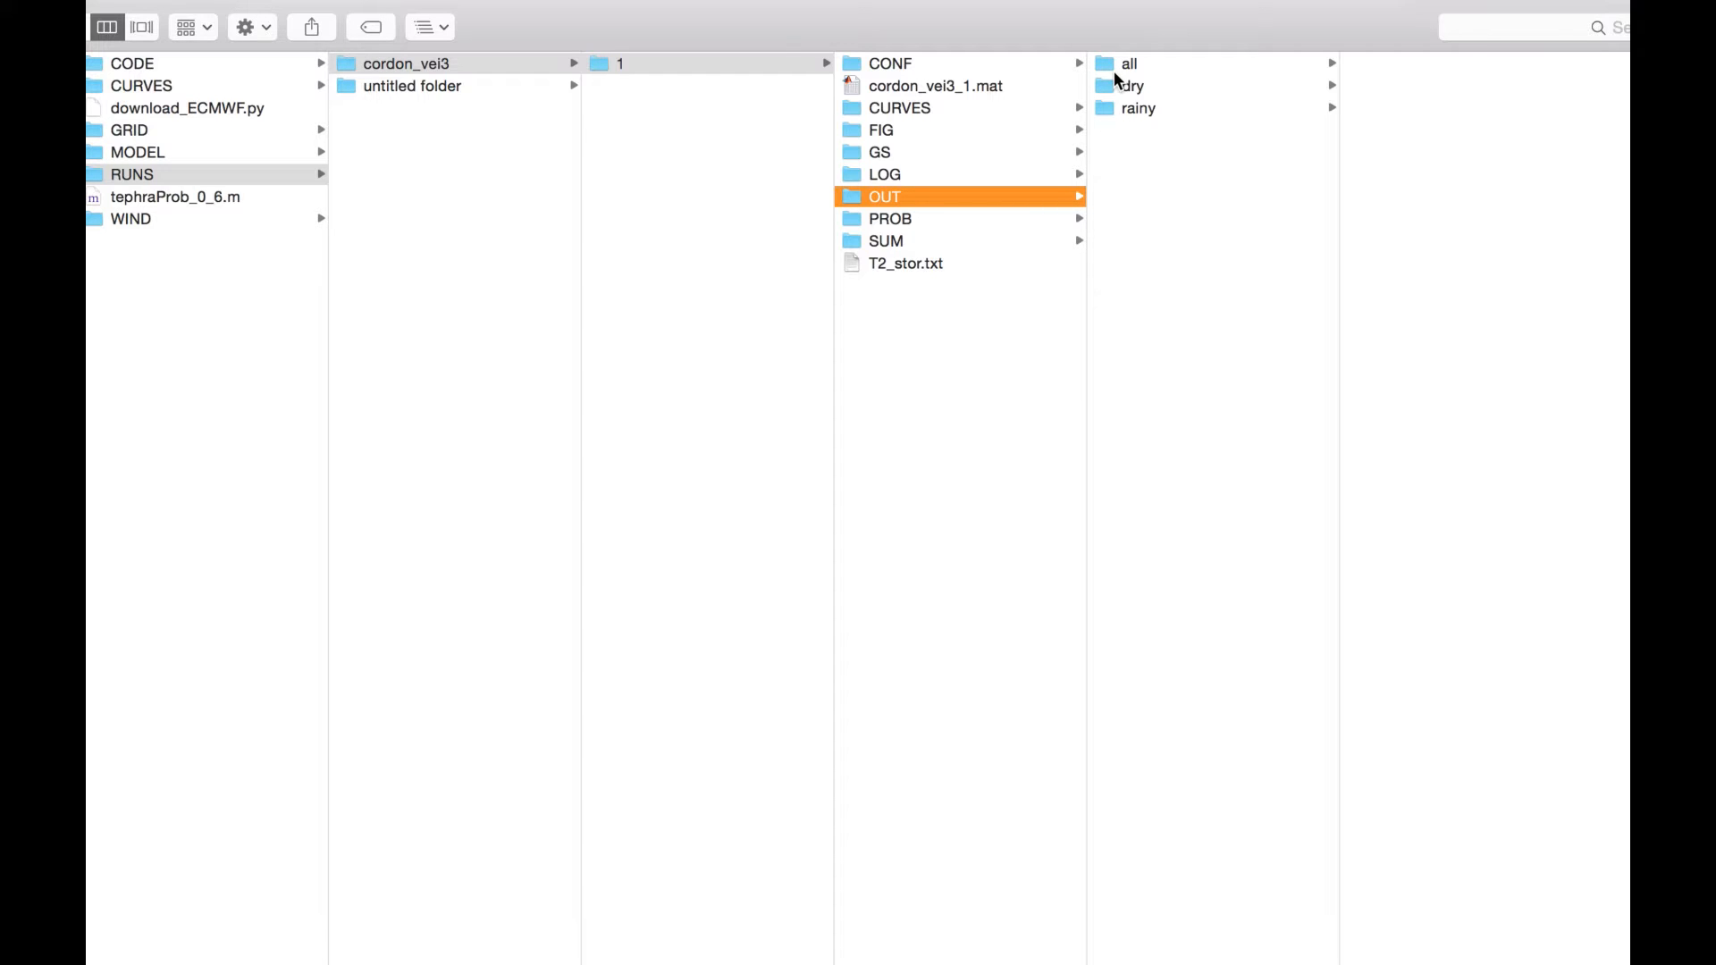
# Step: Preview the T2_stor.txt file in run folder 1 and close the preview
pyautogui.click(927, 264)
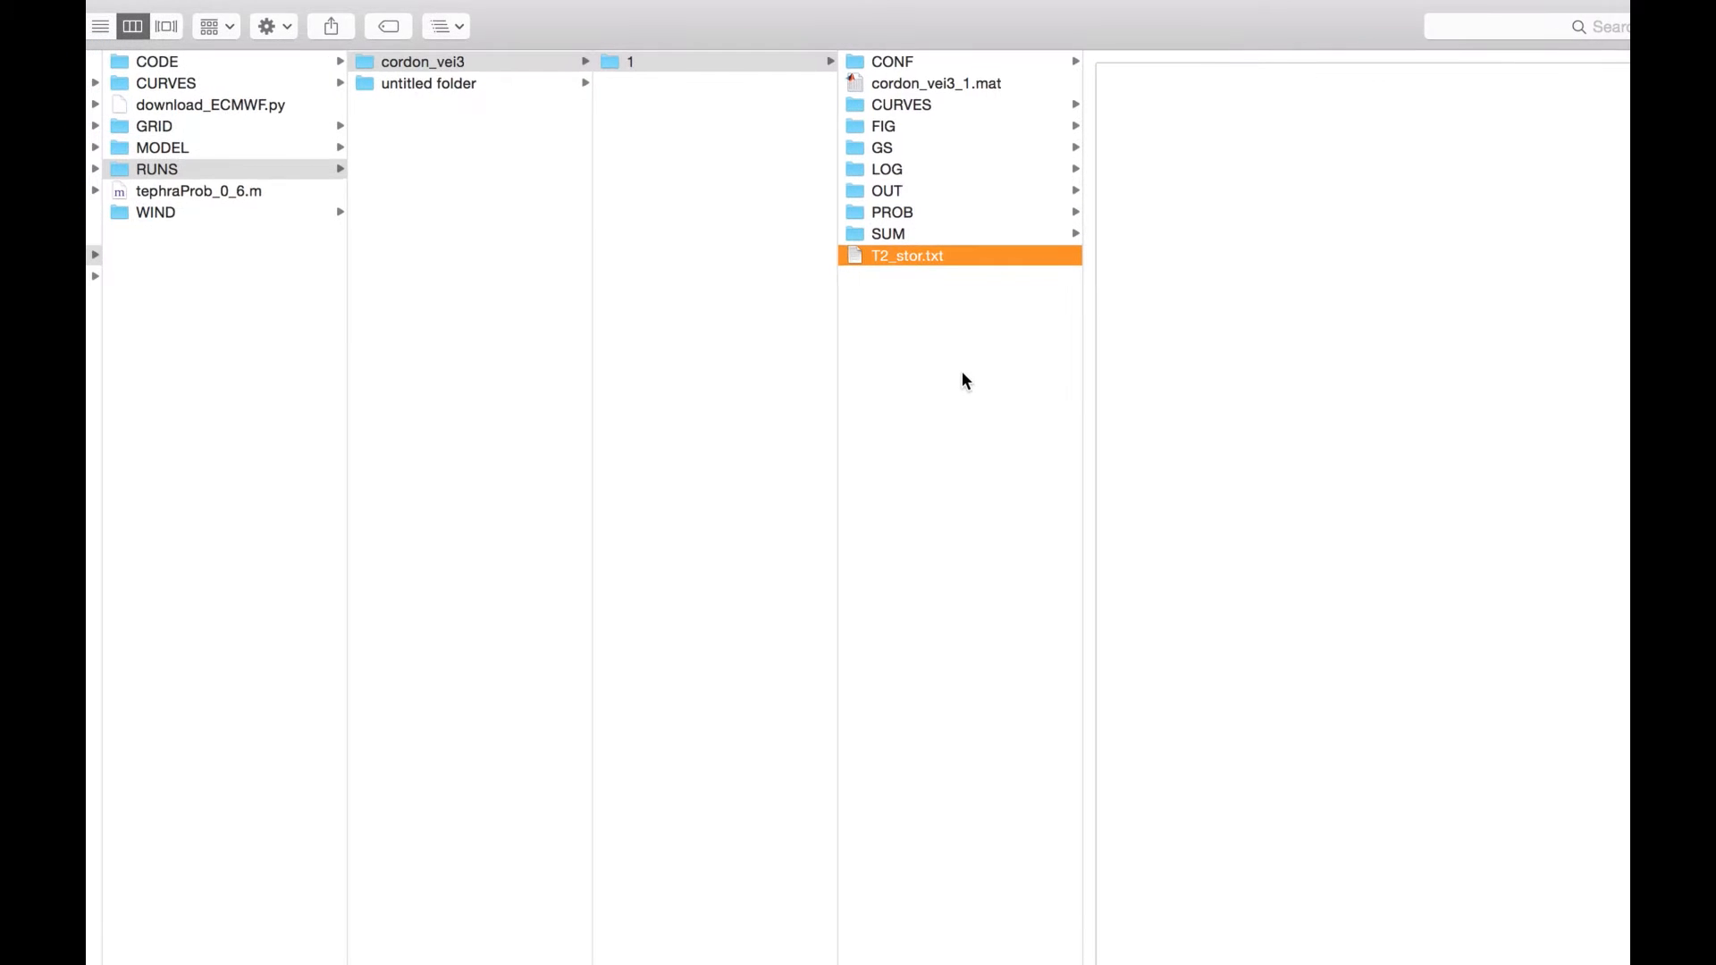
pyautogui.press('space')
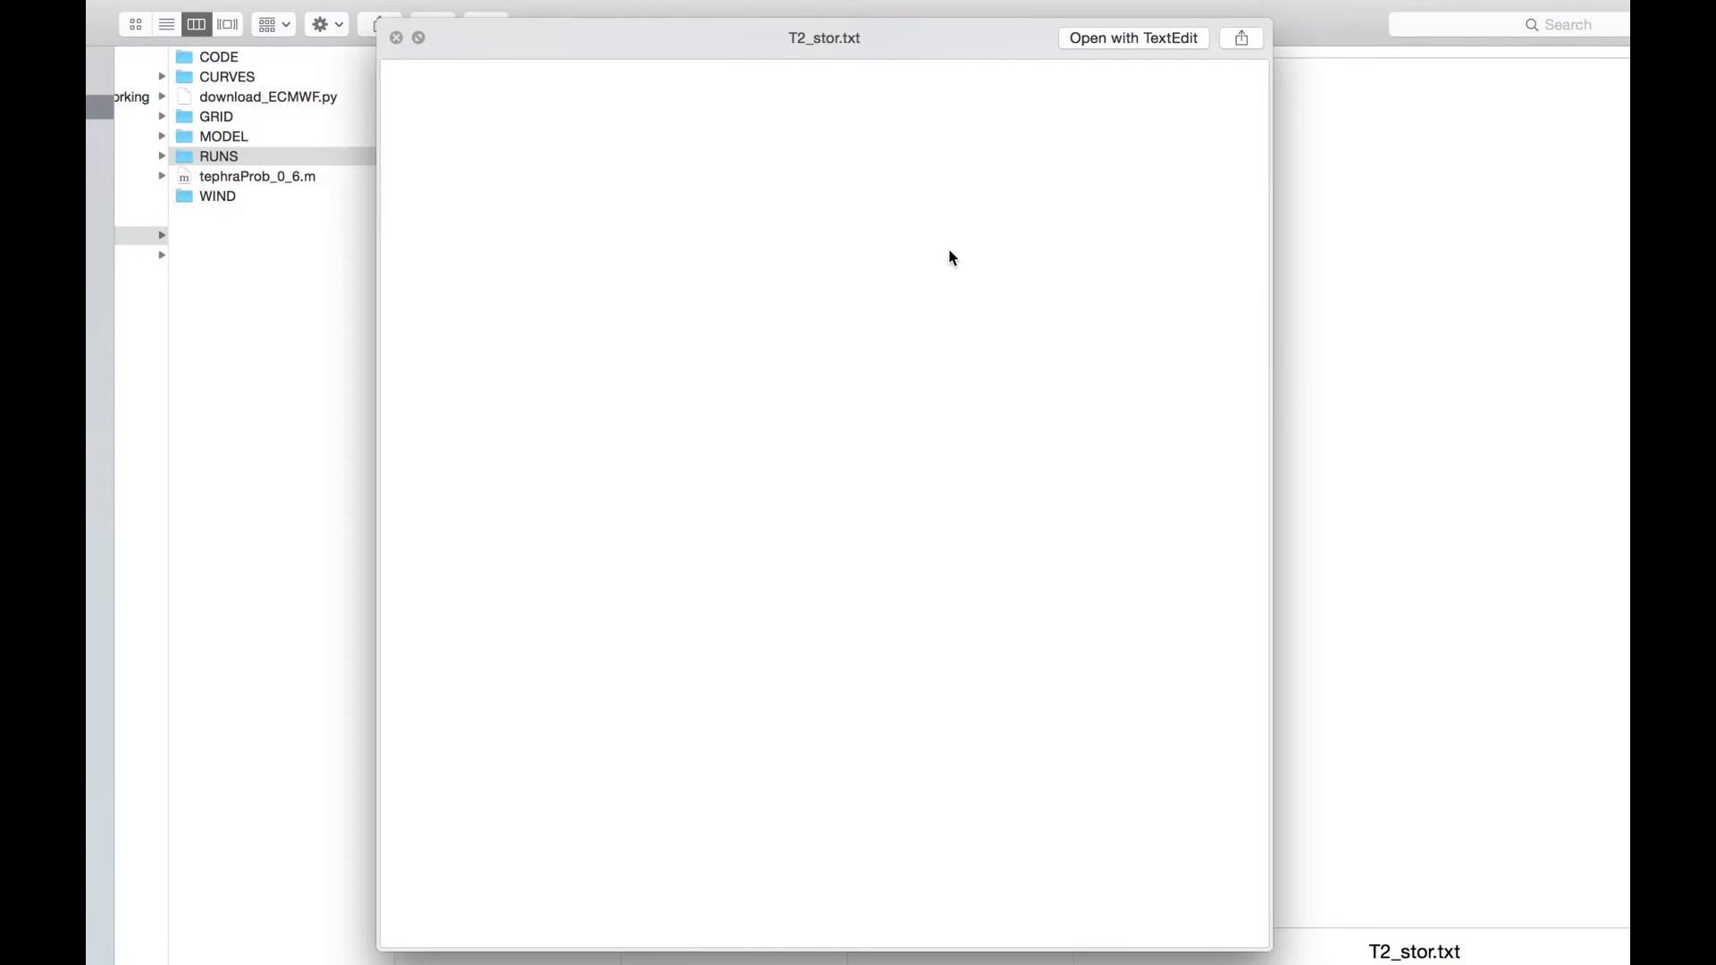
pyautogui.press('space')
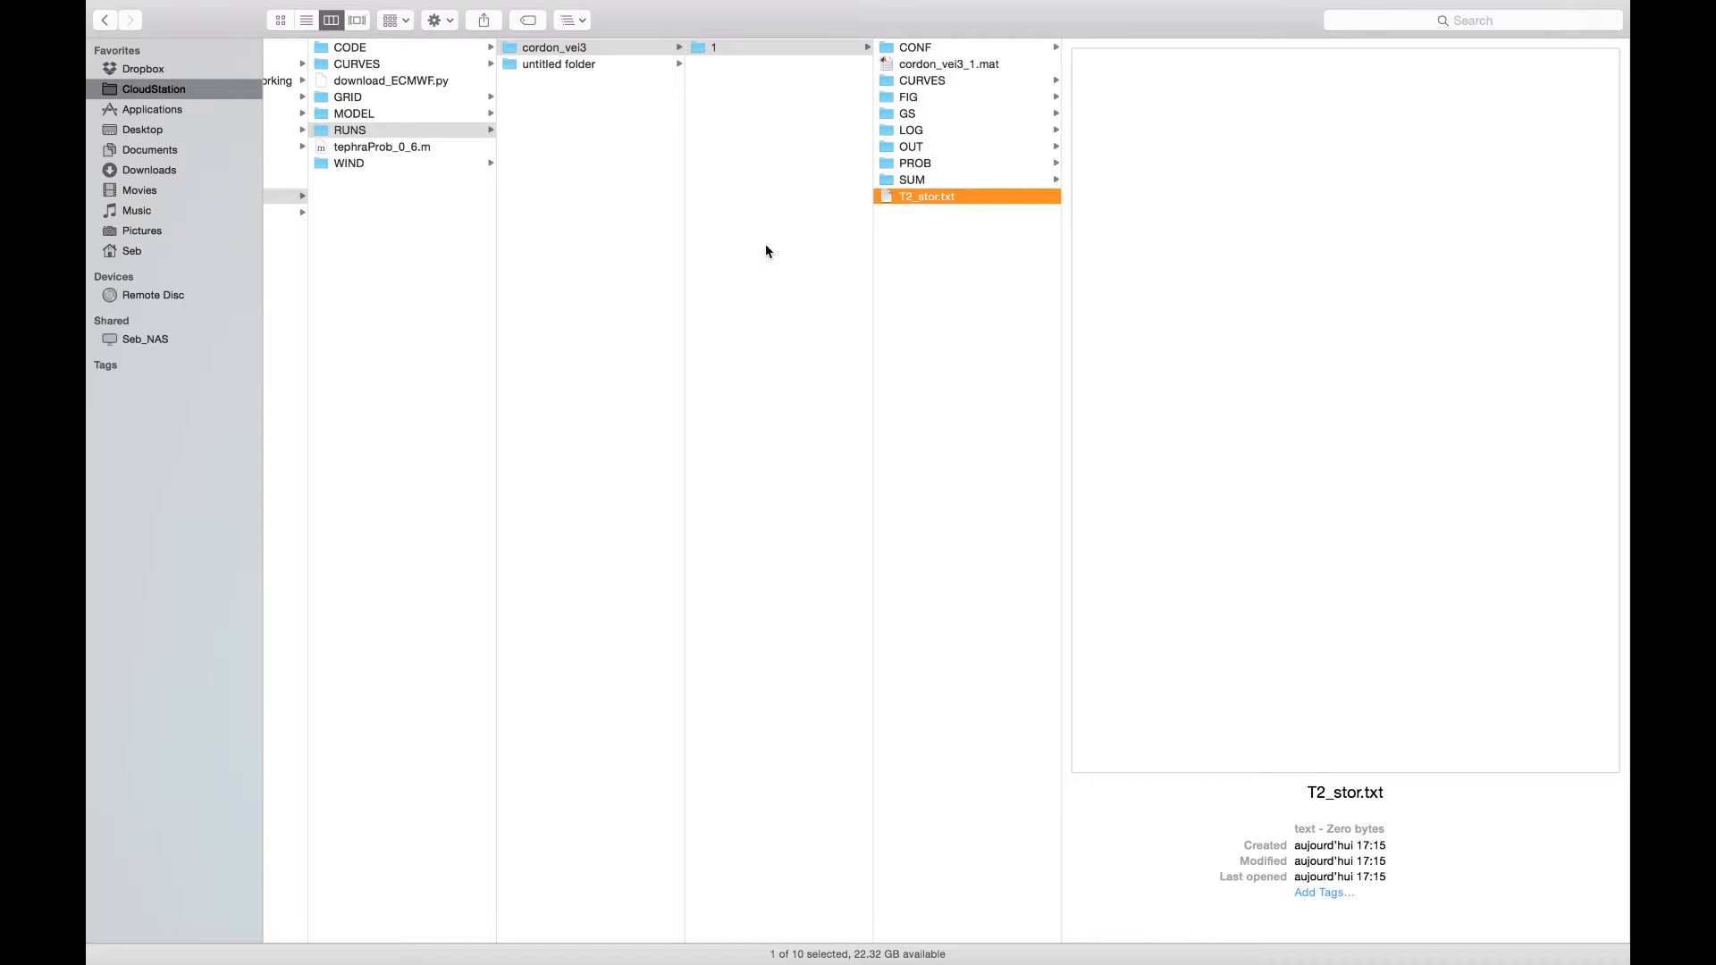
# Step: Switch to TephraProb in MATLAB and load cordon_vei3_1.mat from run folder 1 of cordon_vei3 into a sub-Plinian/Plinian scenario
pyautogui.moveTo(1232, 2)
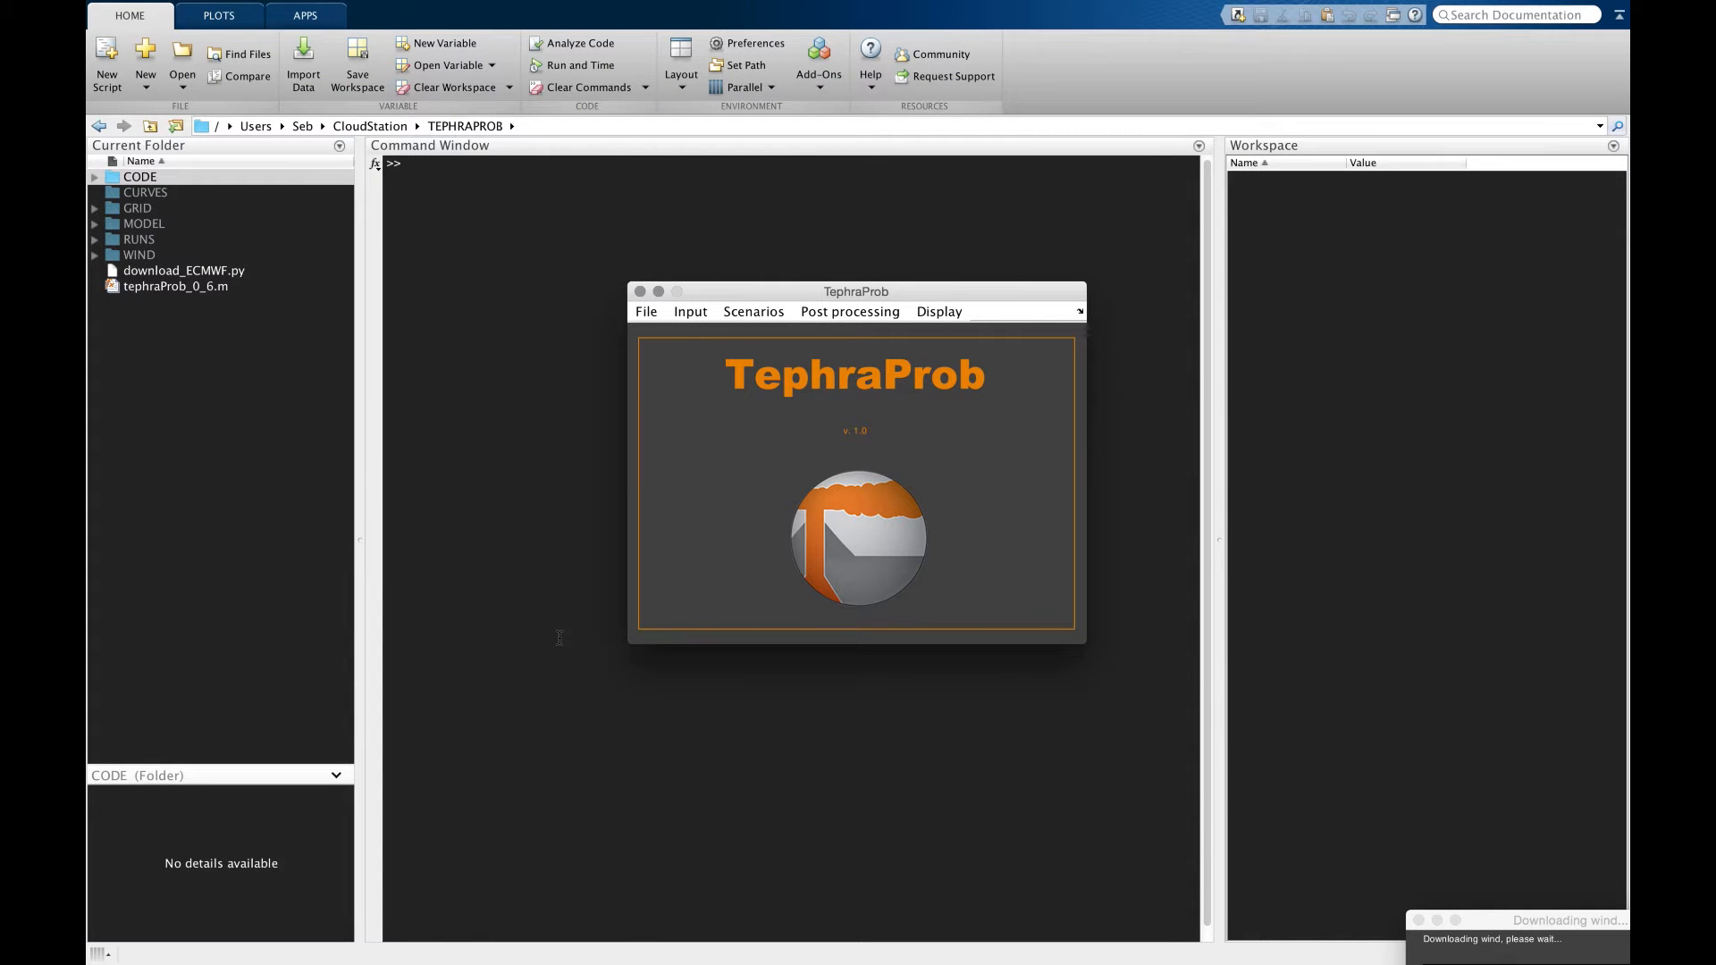
pyautogui.click(690, 312)
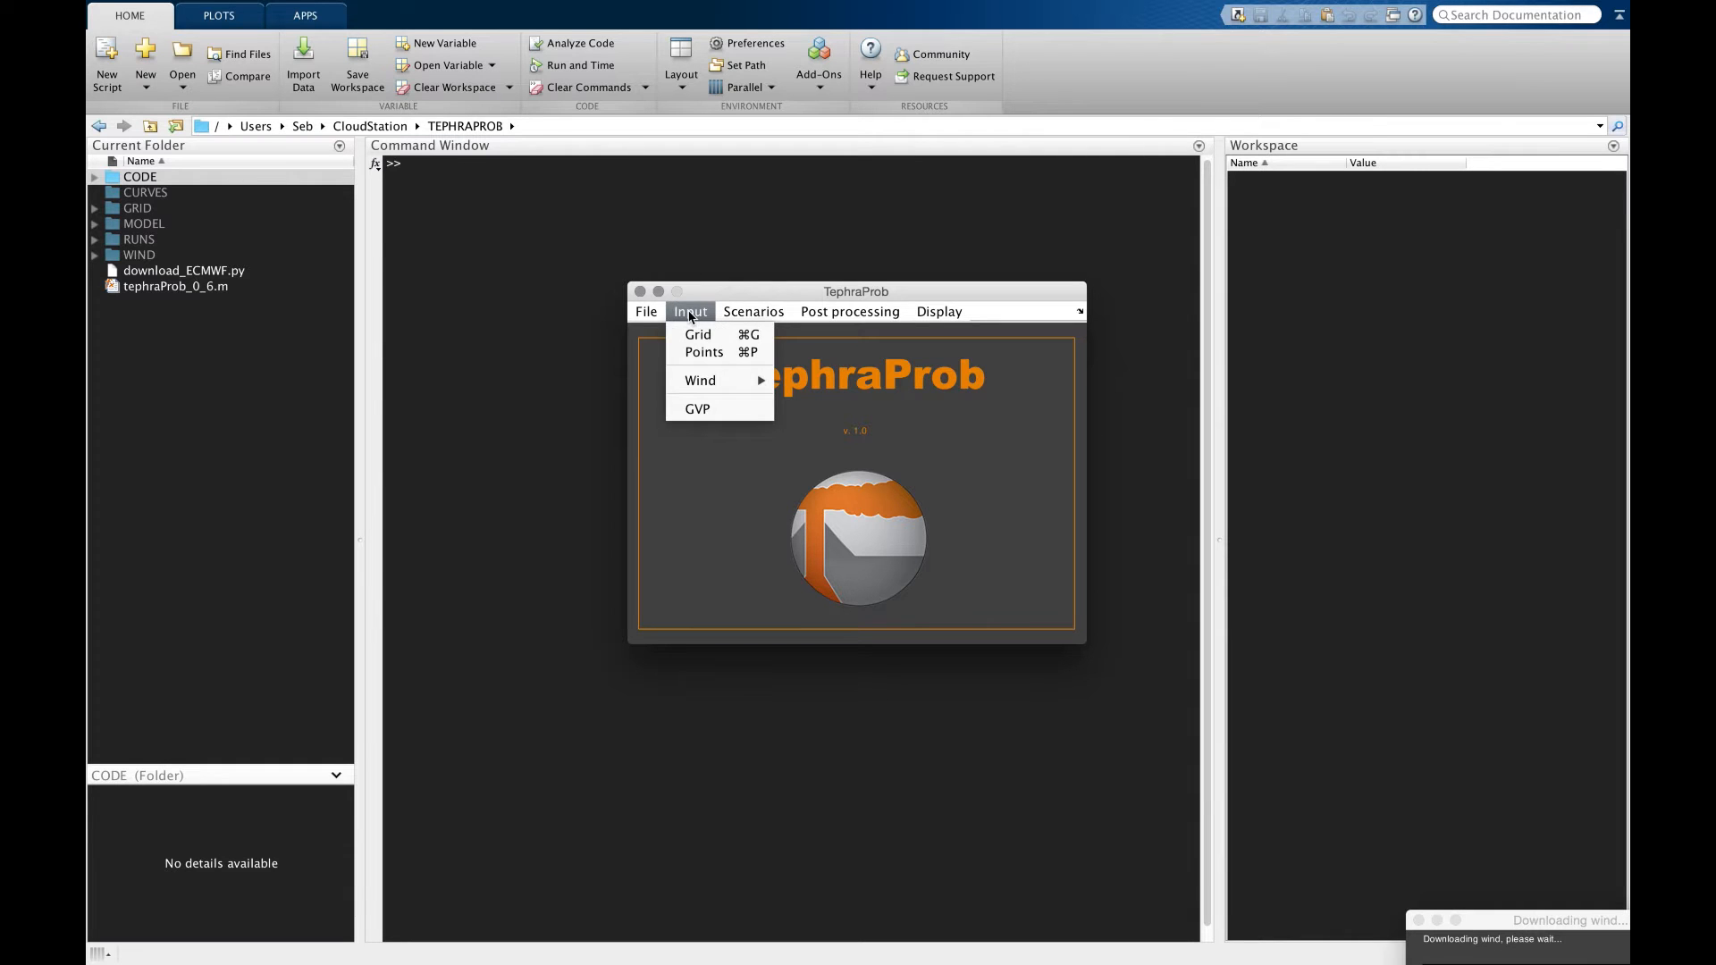
pyautogui.moveTo(742, 312)
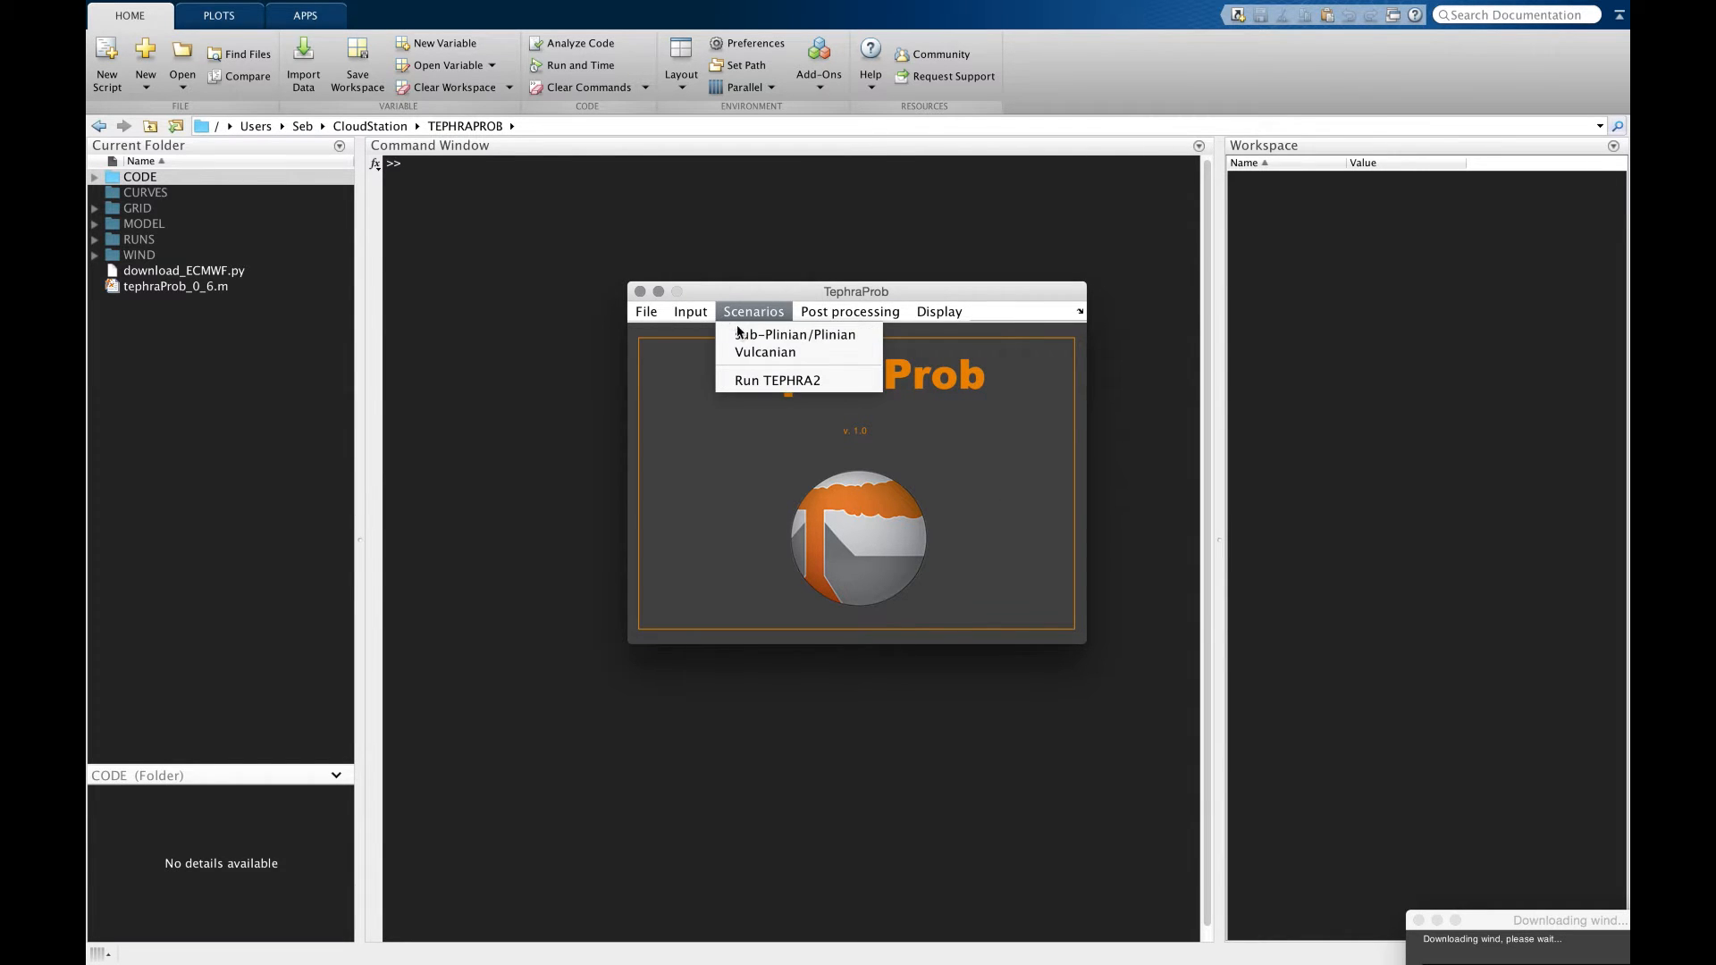
pyautogui.click(740, 334)
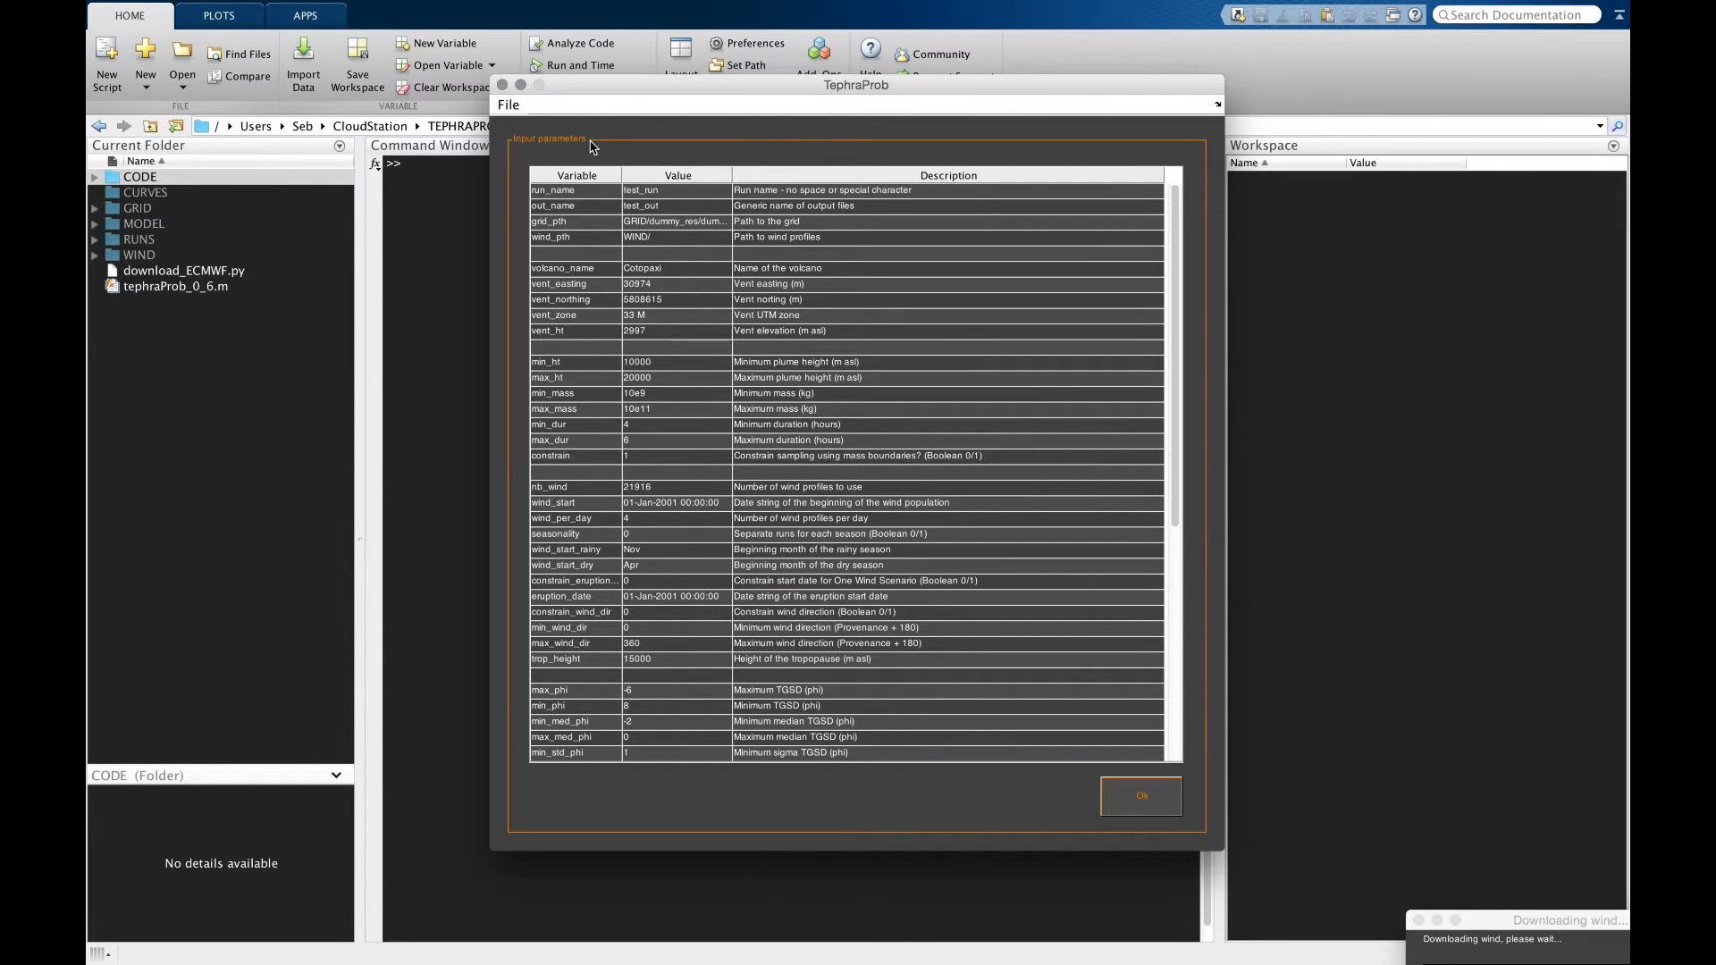
pyautogui.click(505, 107)
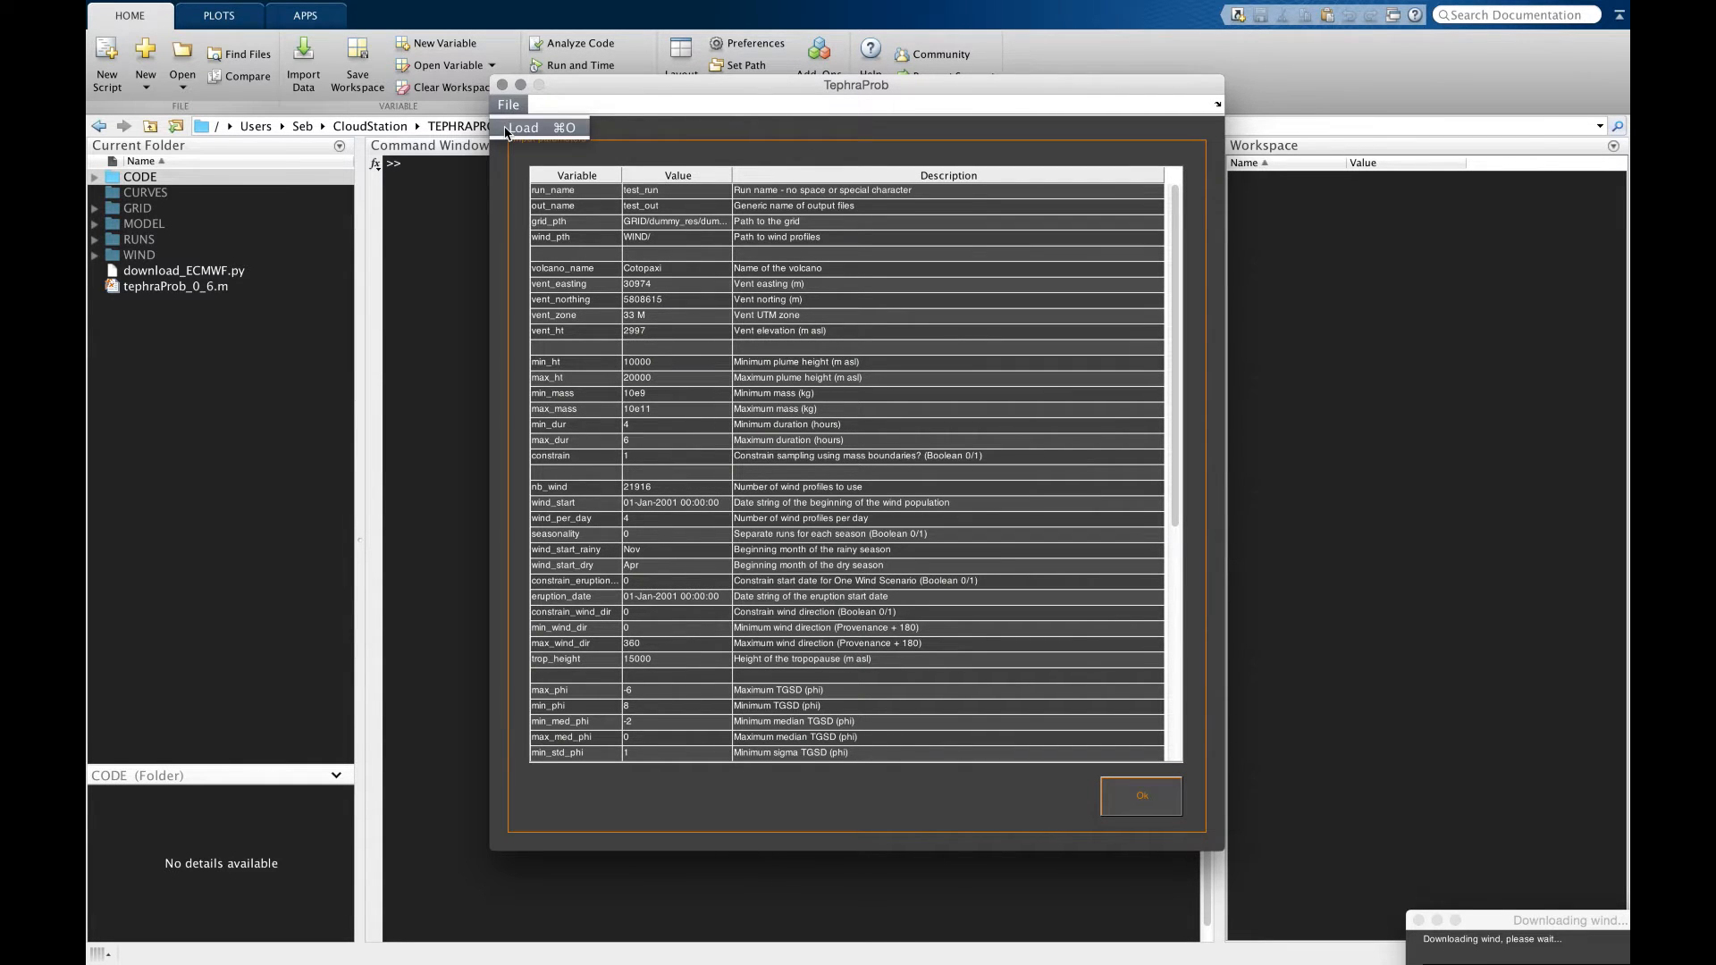
pyautogui.click(519, 128)
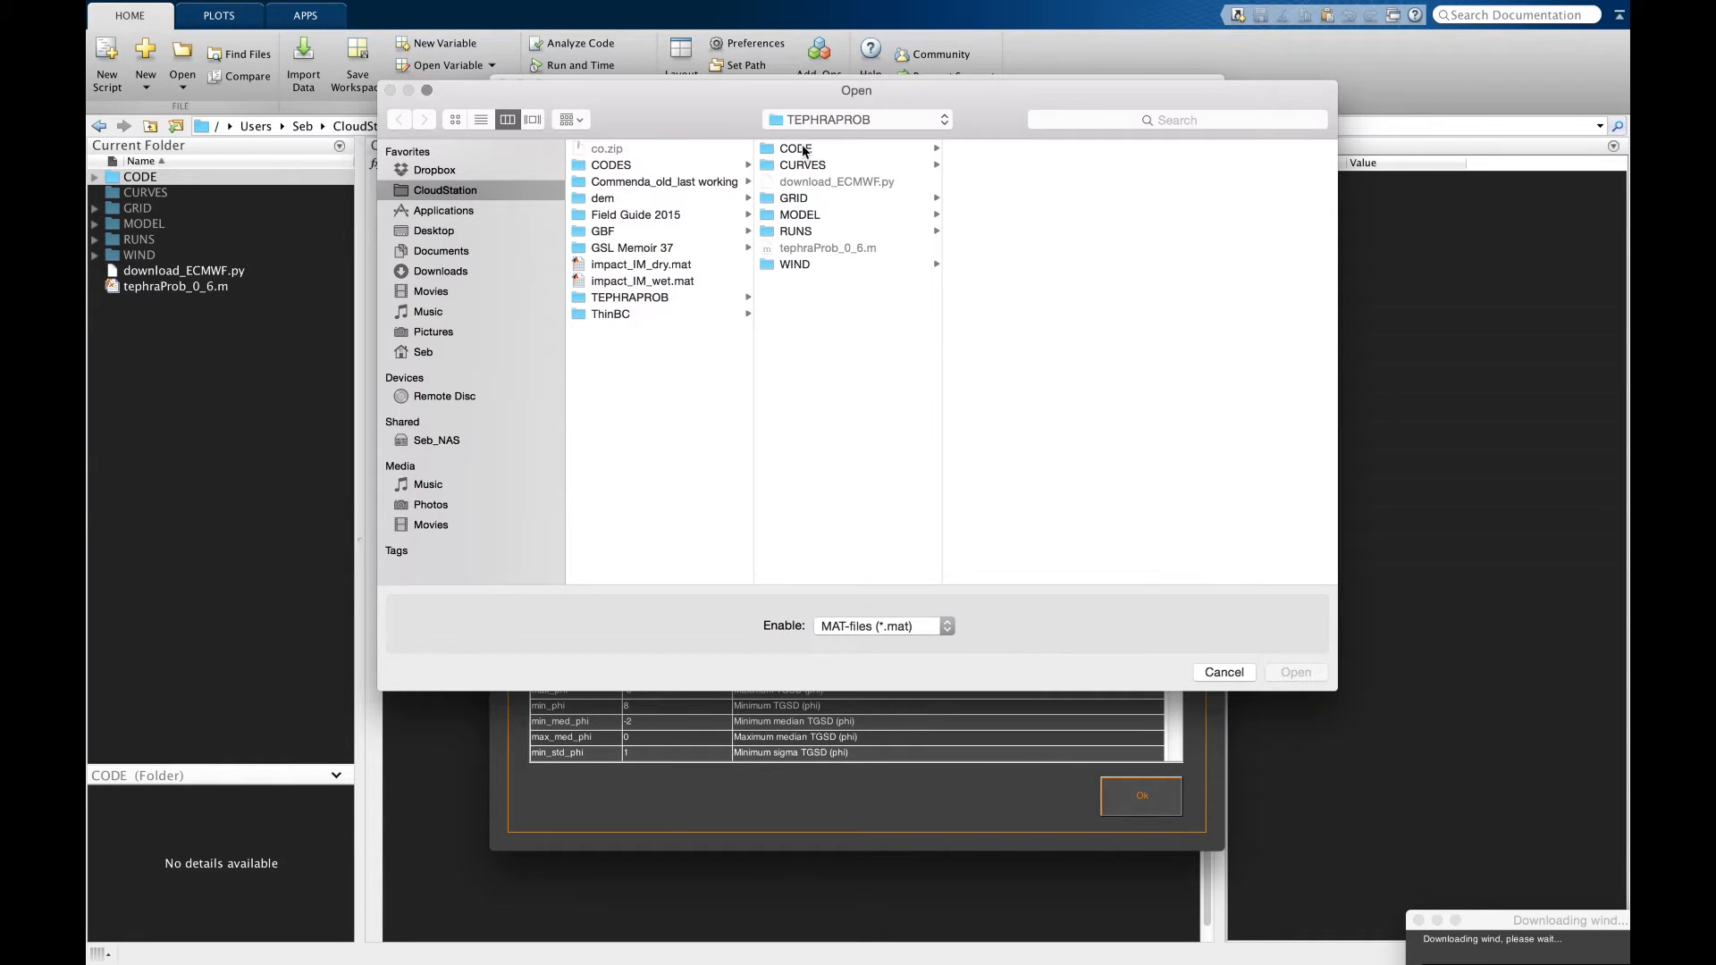
pyautogui.click(798, 234)
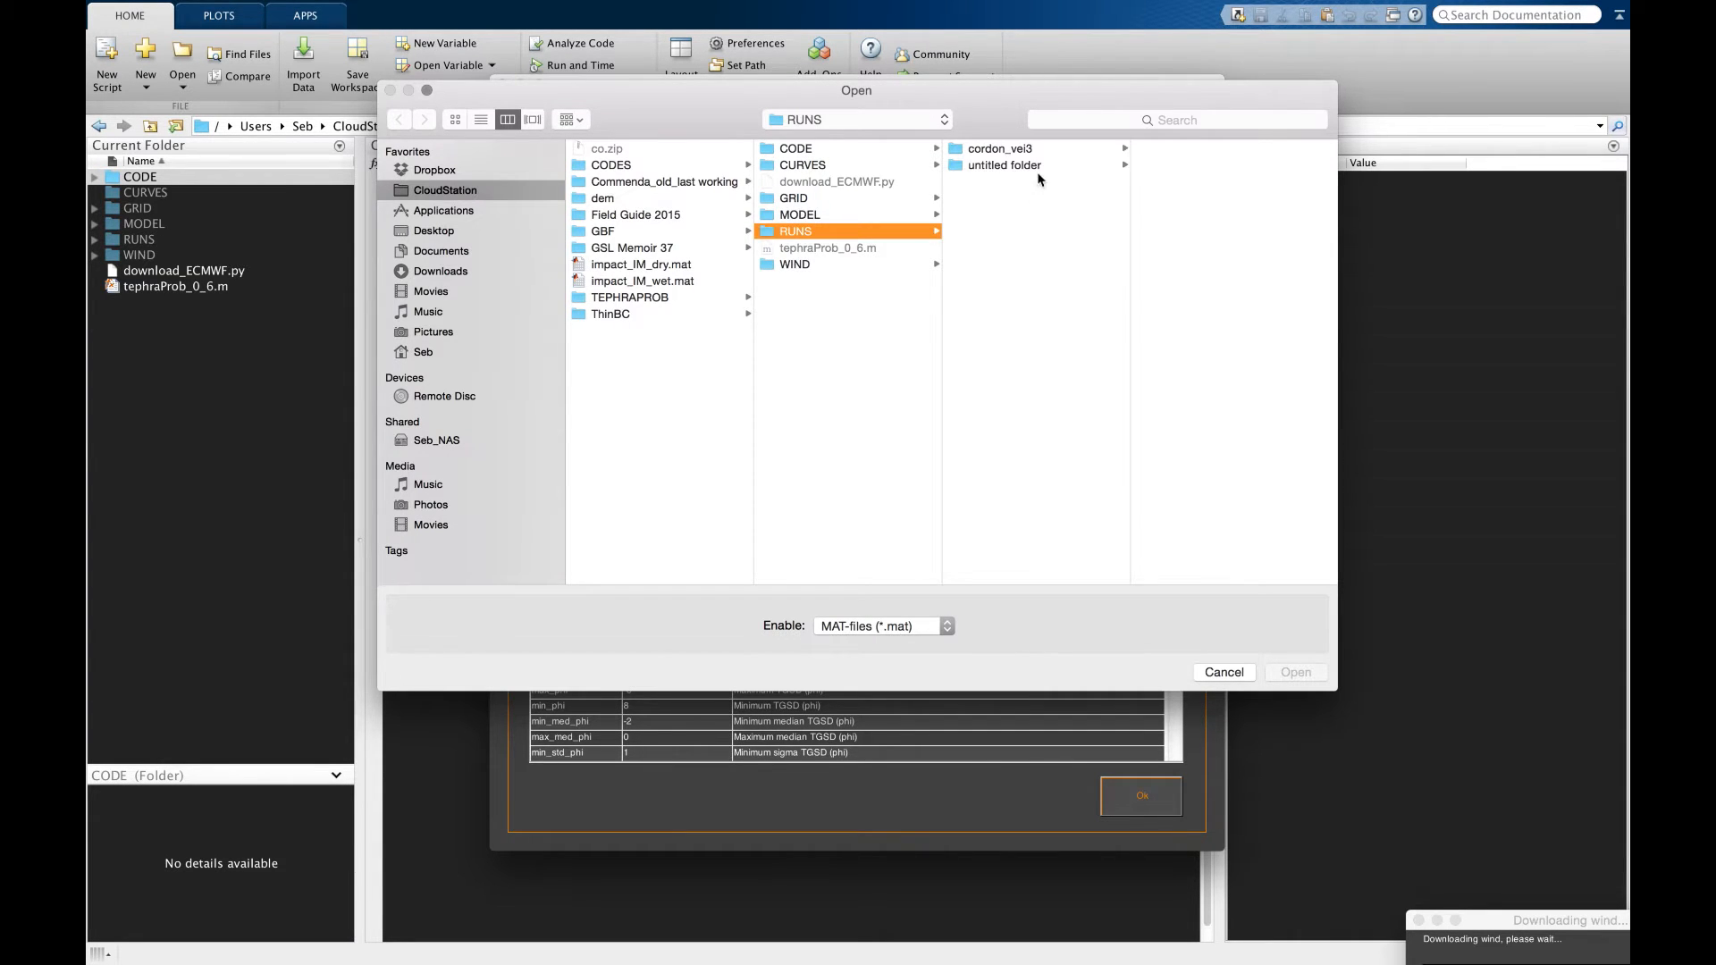
pyautogui.click(1015, 148)
pyautogui.click(1162, 149)
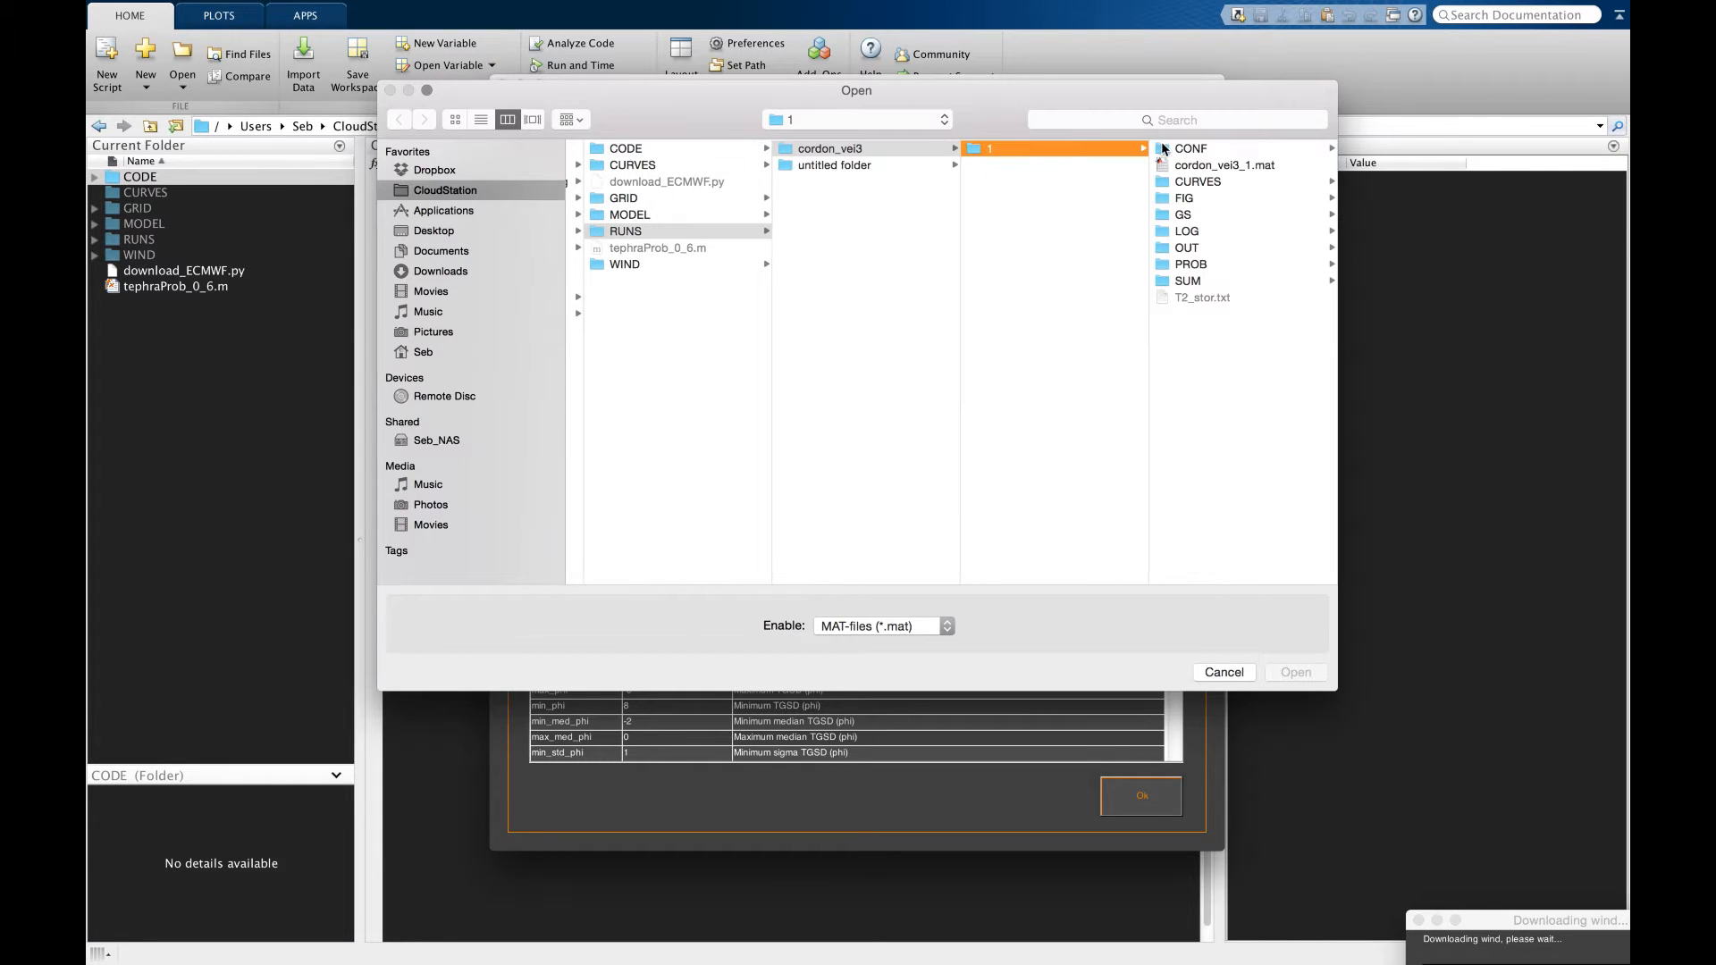
pyautogui.click(1200, 168)
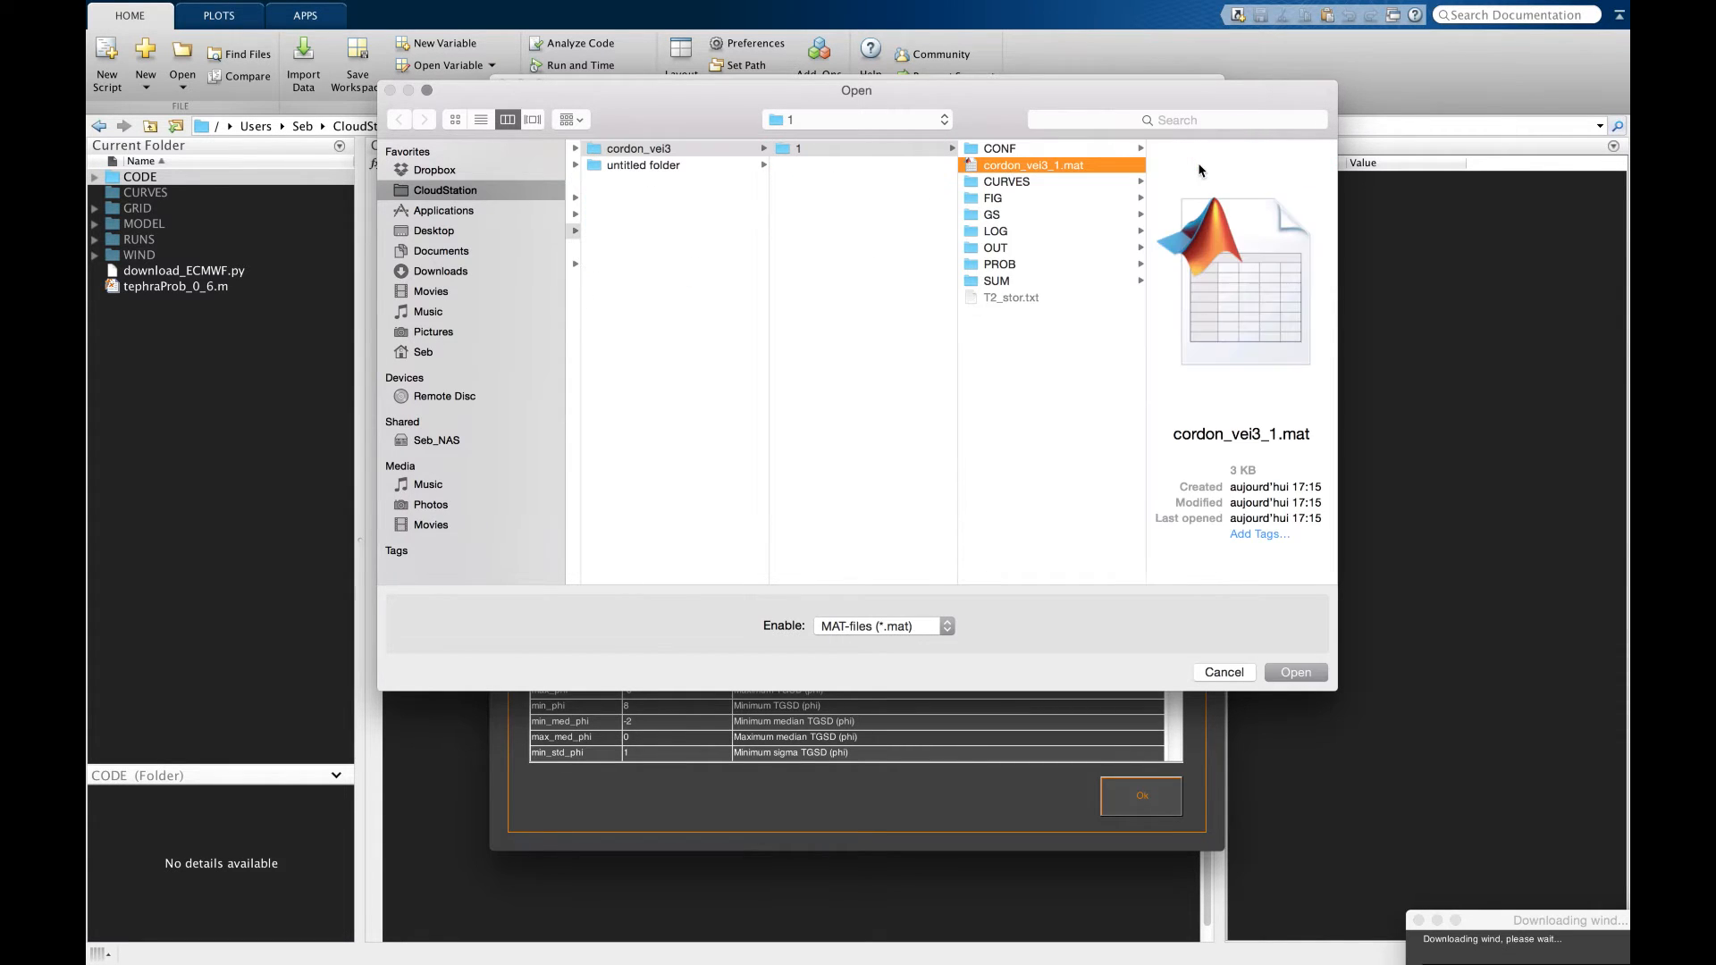
pyautogui.click(1301, 675)
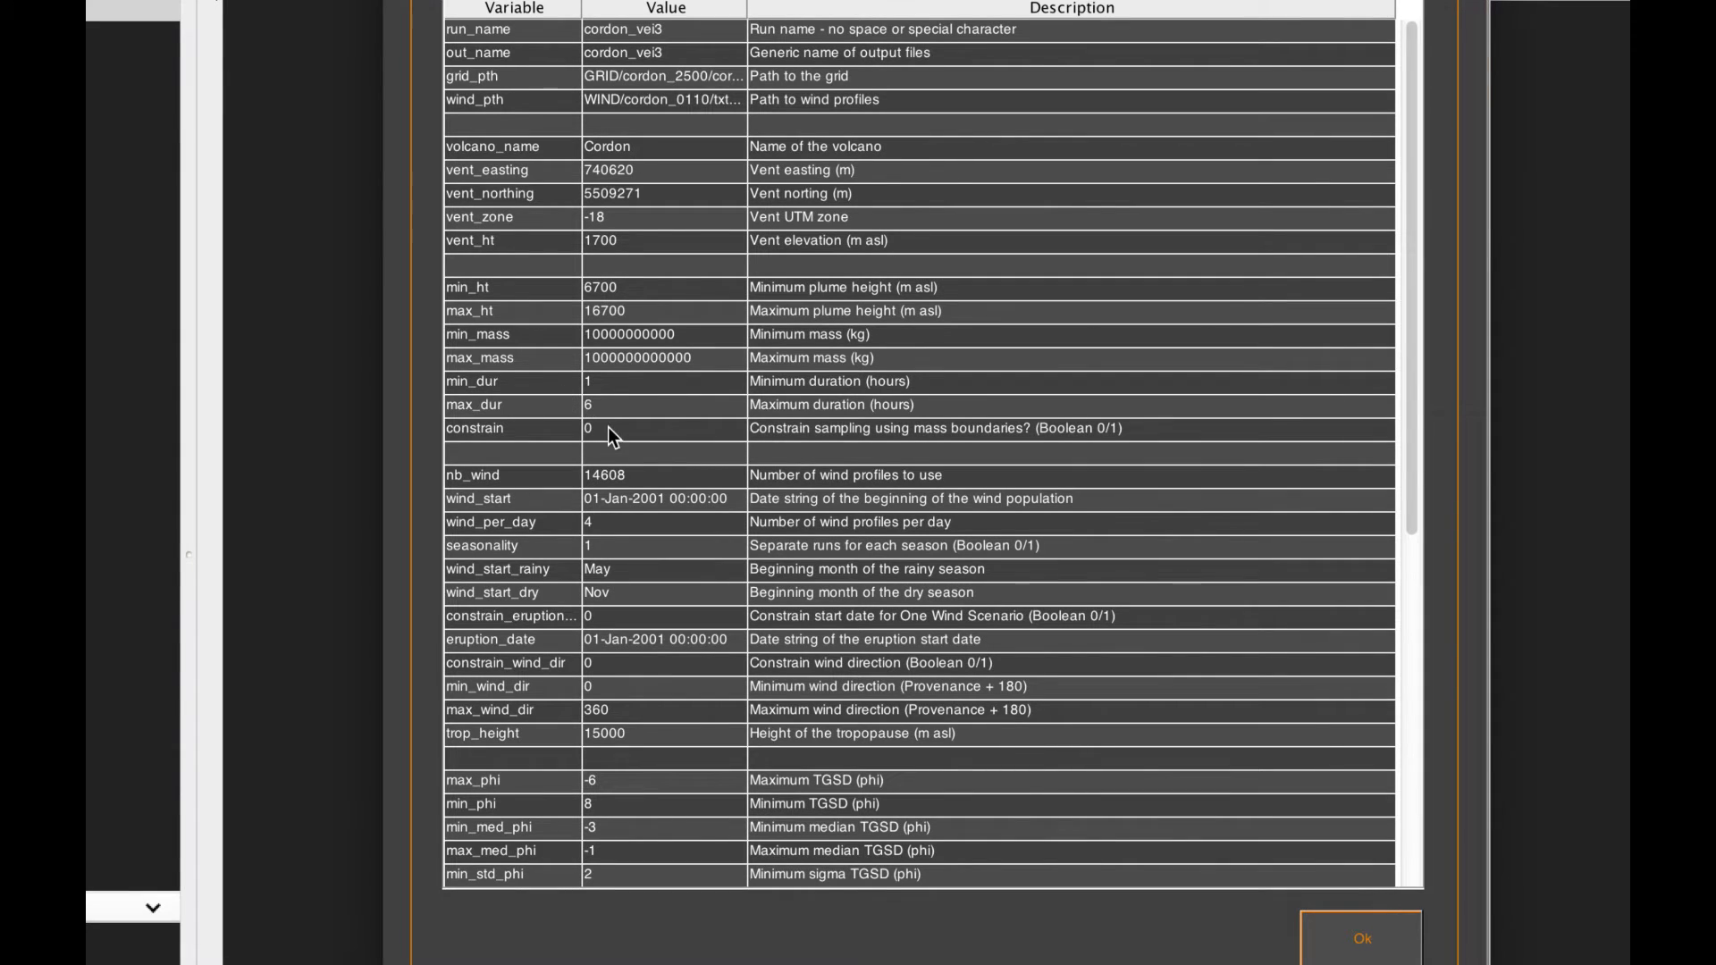
# Step: Set constrain to 1 and run the eruption source parameter sampling, moving the TephraProb window off the command output
pyautogui.doubleClick(607, 428)
pyautogui.write('1')
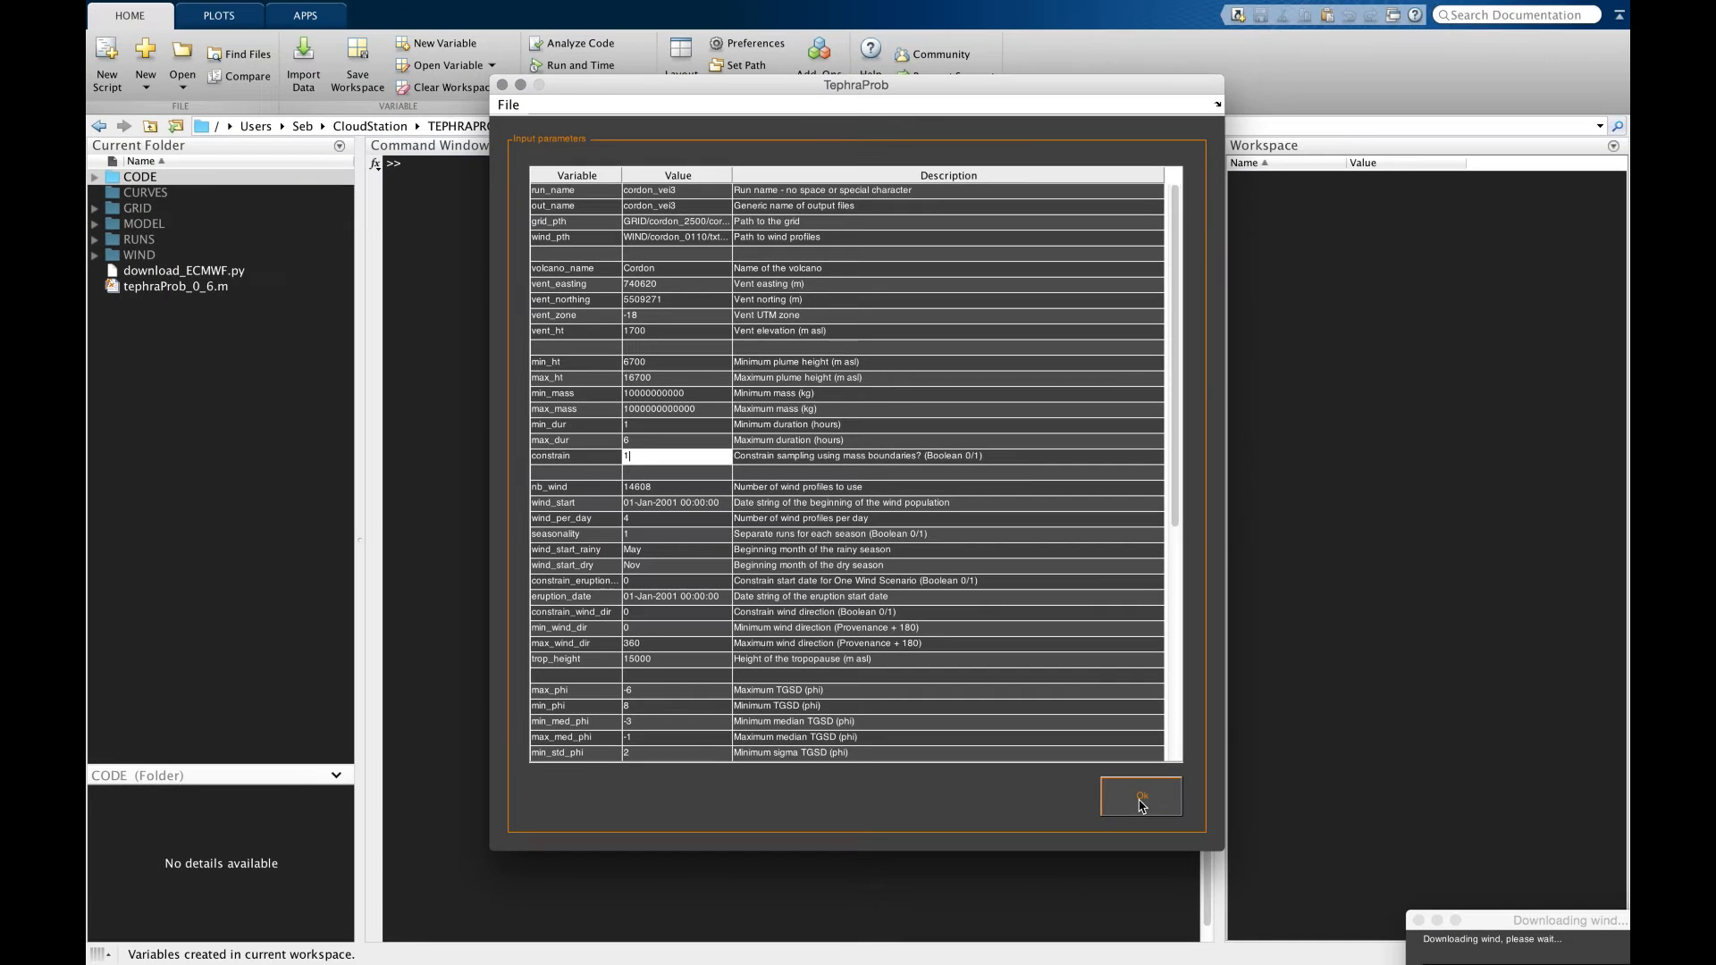
pyautogui.click(1174, 798)
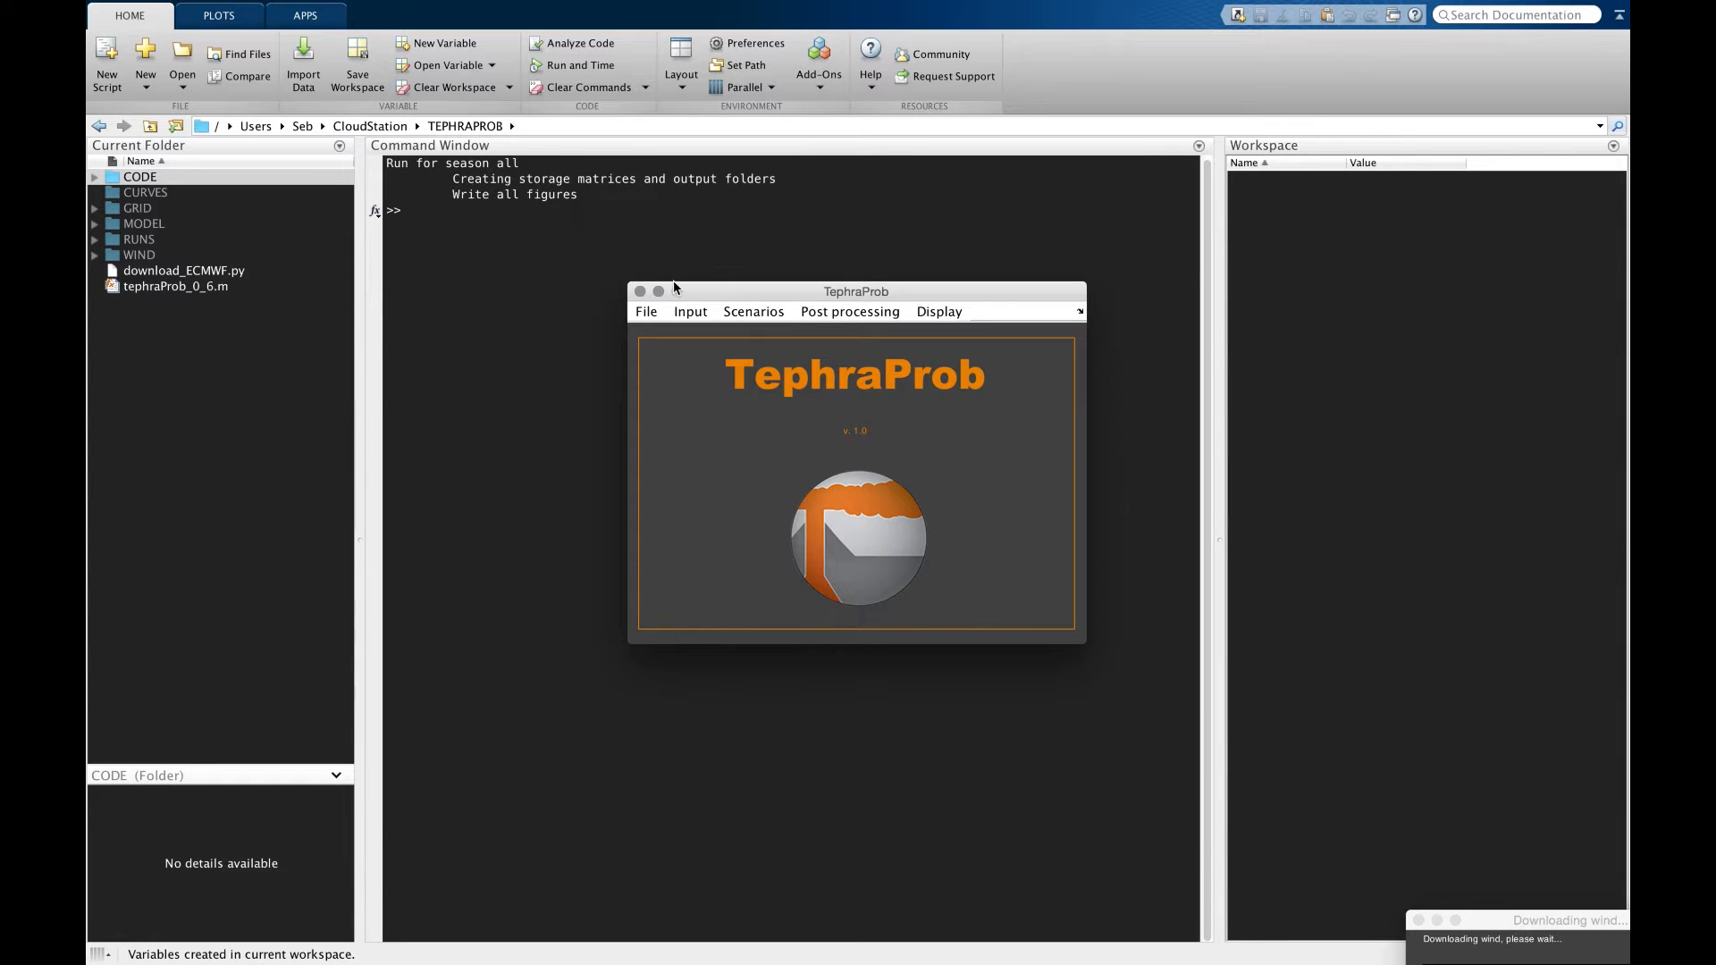
pyautogui.moveTo(678, 288); pyautogui.dragTo(1159, 323)
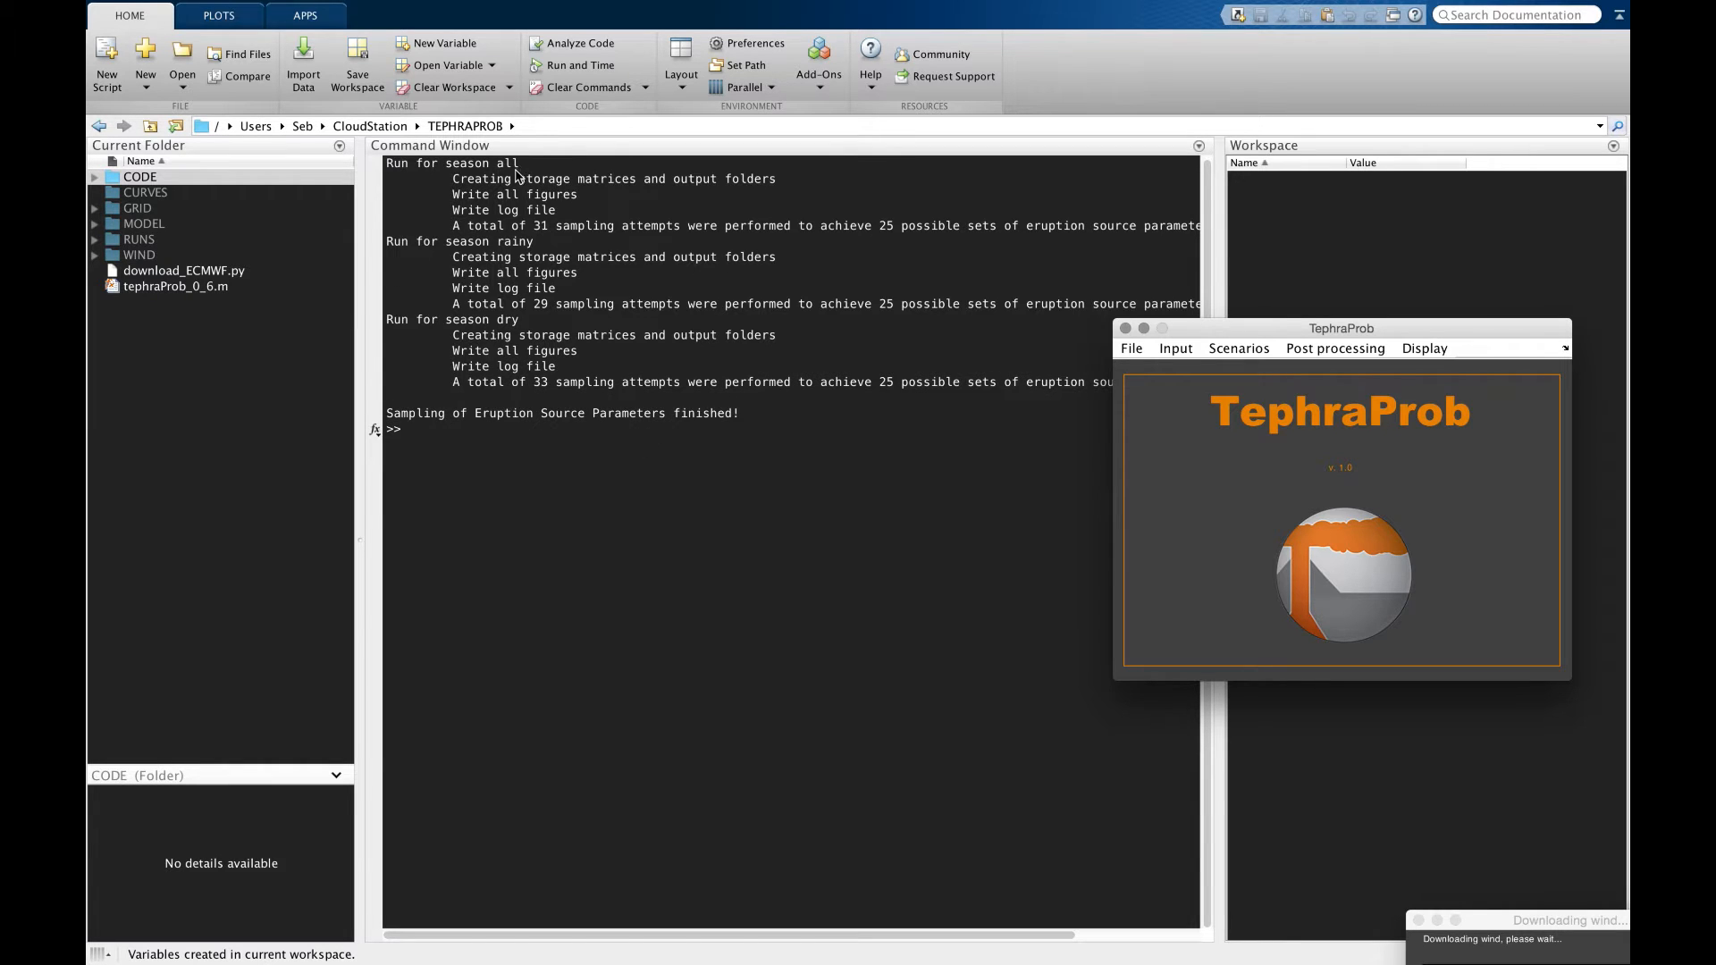
# Step: Compare the number of sampling attempts reported for the all, rainy and dry seasons in the command output
pyautogui.click(539, 234)
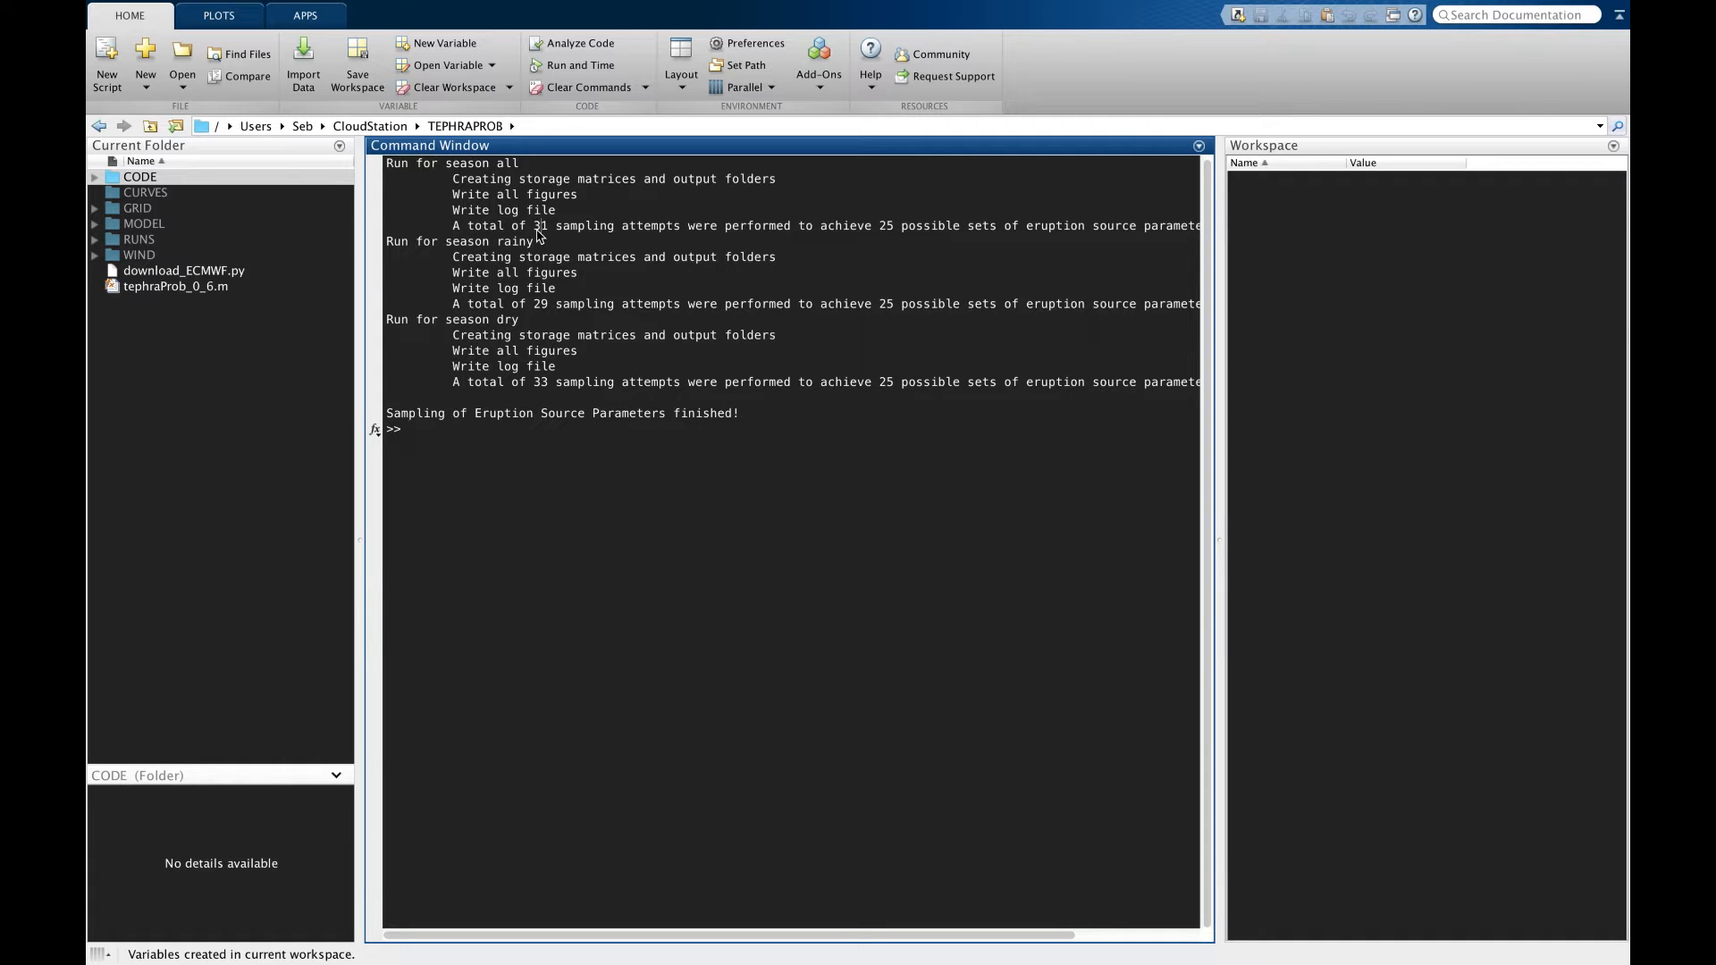
pyautogui.moveTo(539, 235); pyautogui.dragTo(547, 232)
pyautogui.doubleClick(547, 385)
# Step: Switch to Finder and check the contents of run folder 2 in cordon_vei3
pyautogui.press('super+Tab')
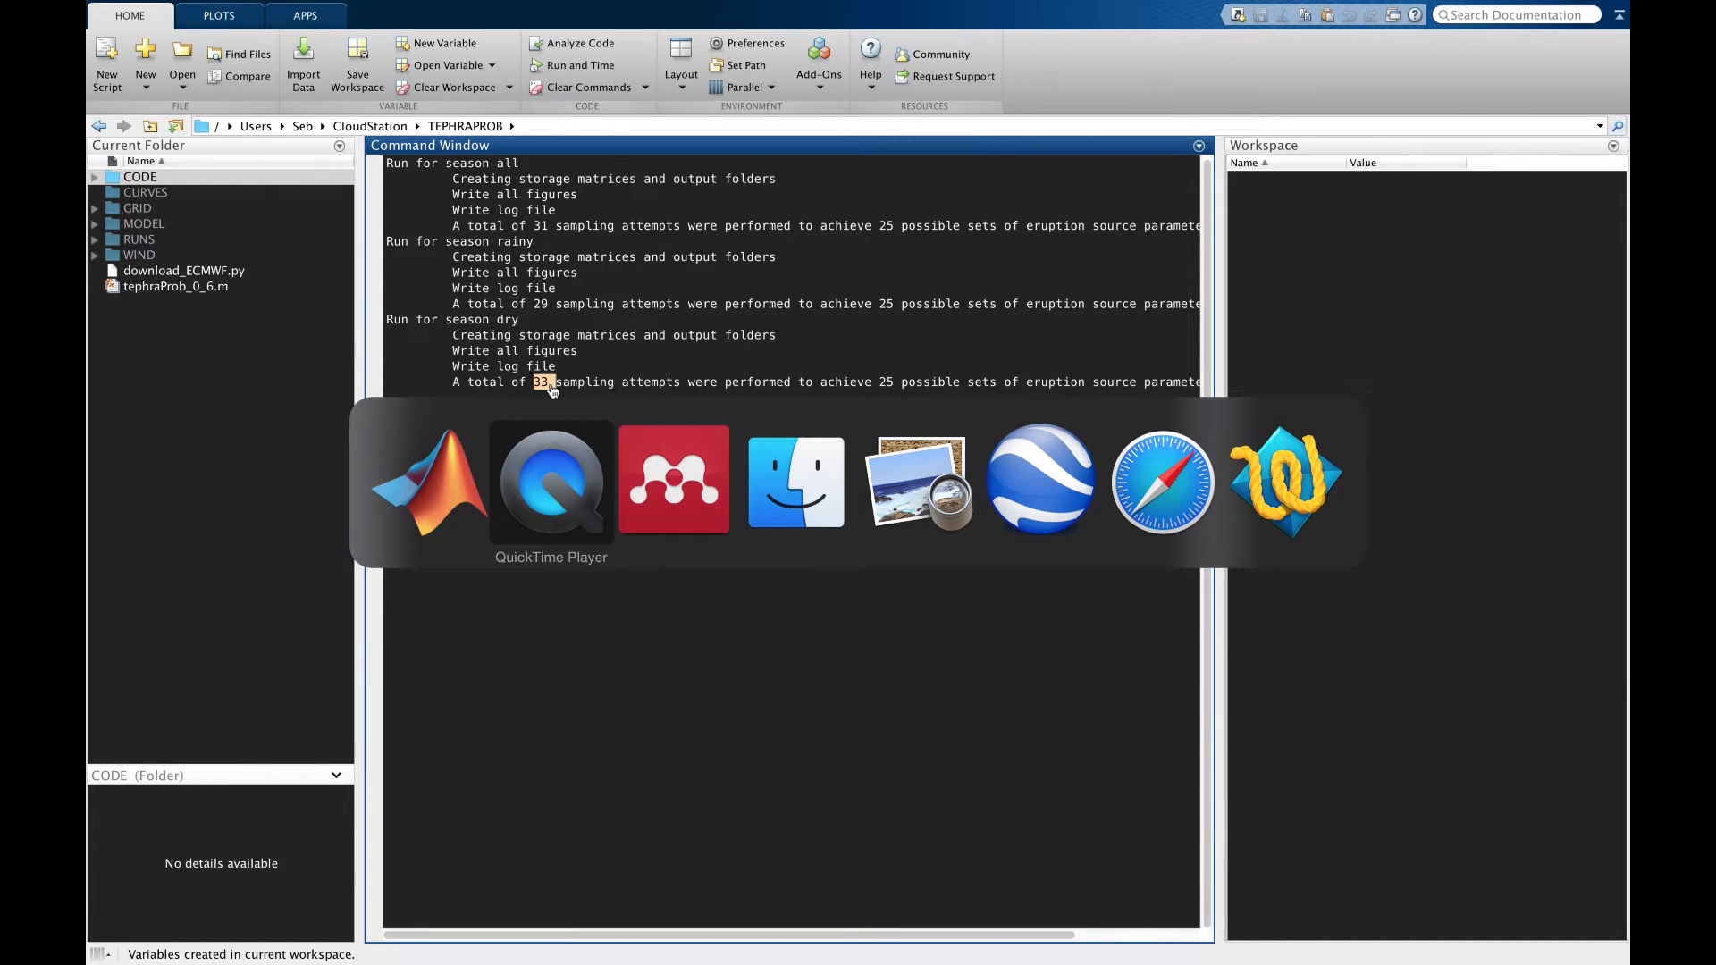
pyautogui.press('super+Tab')
pyautogui.press('super+Tab')
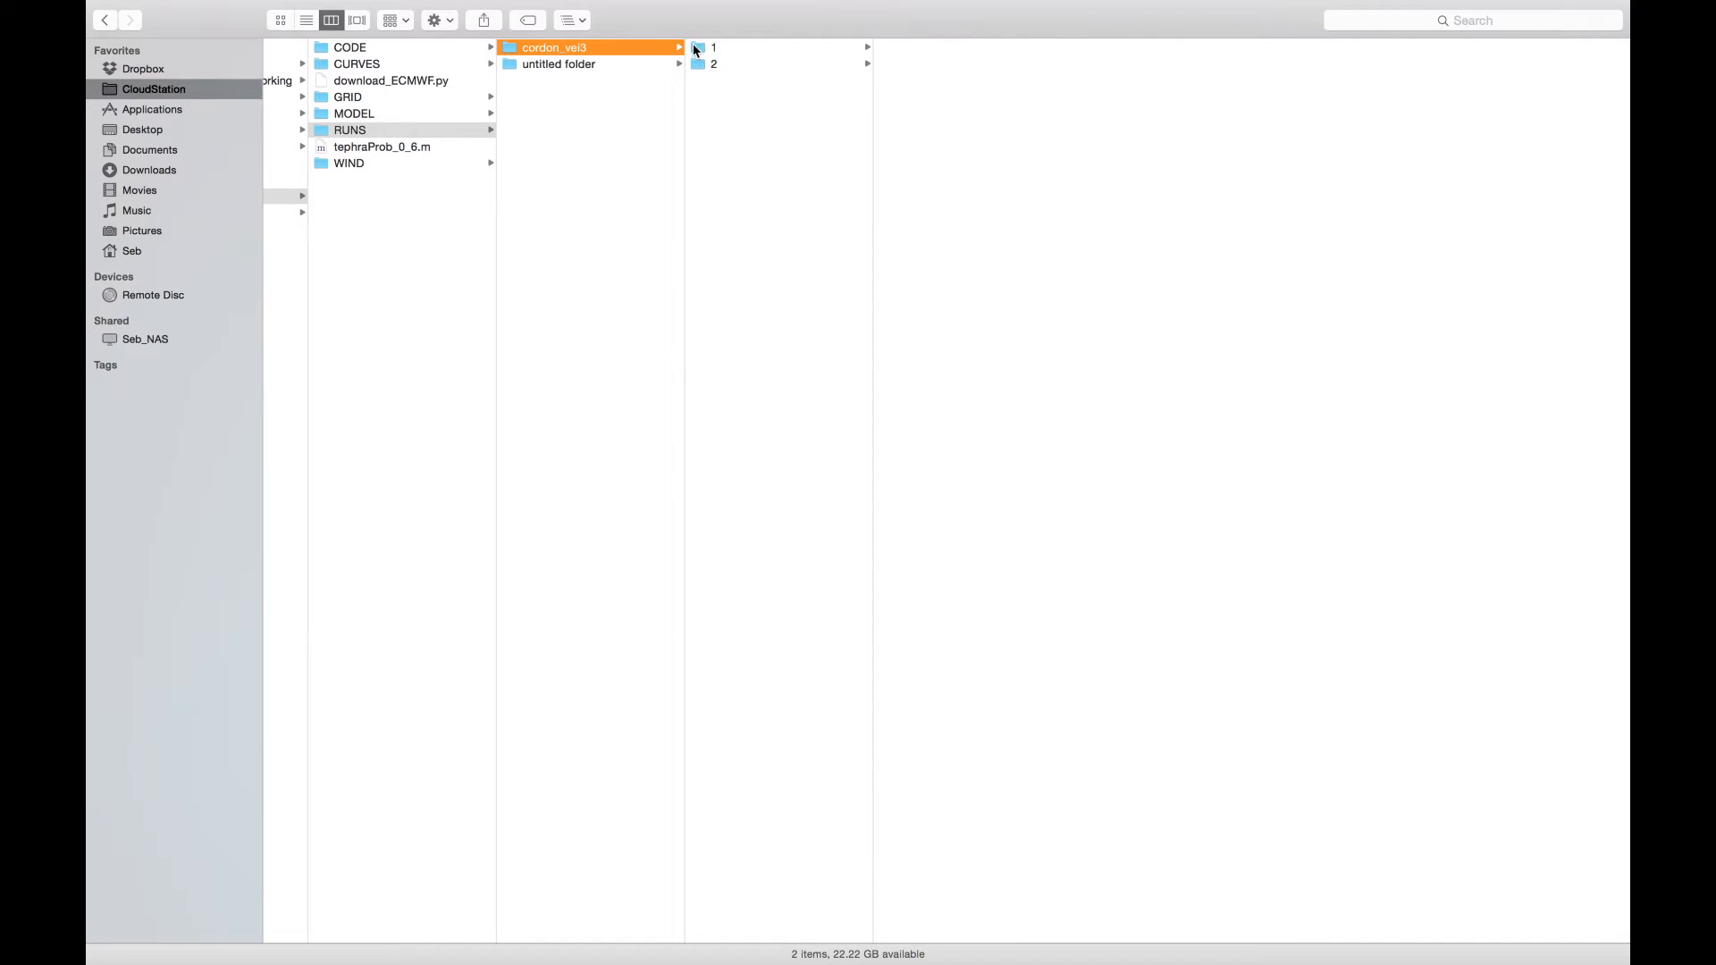
pyautogui.click(747, 67)
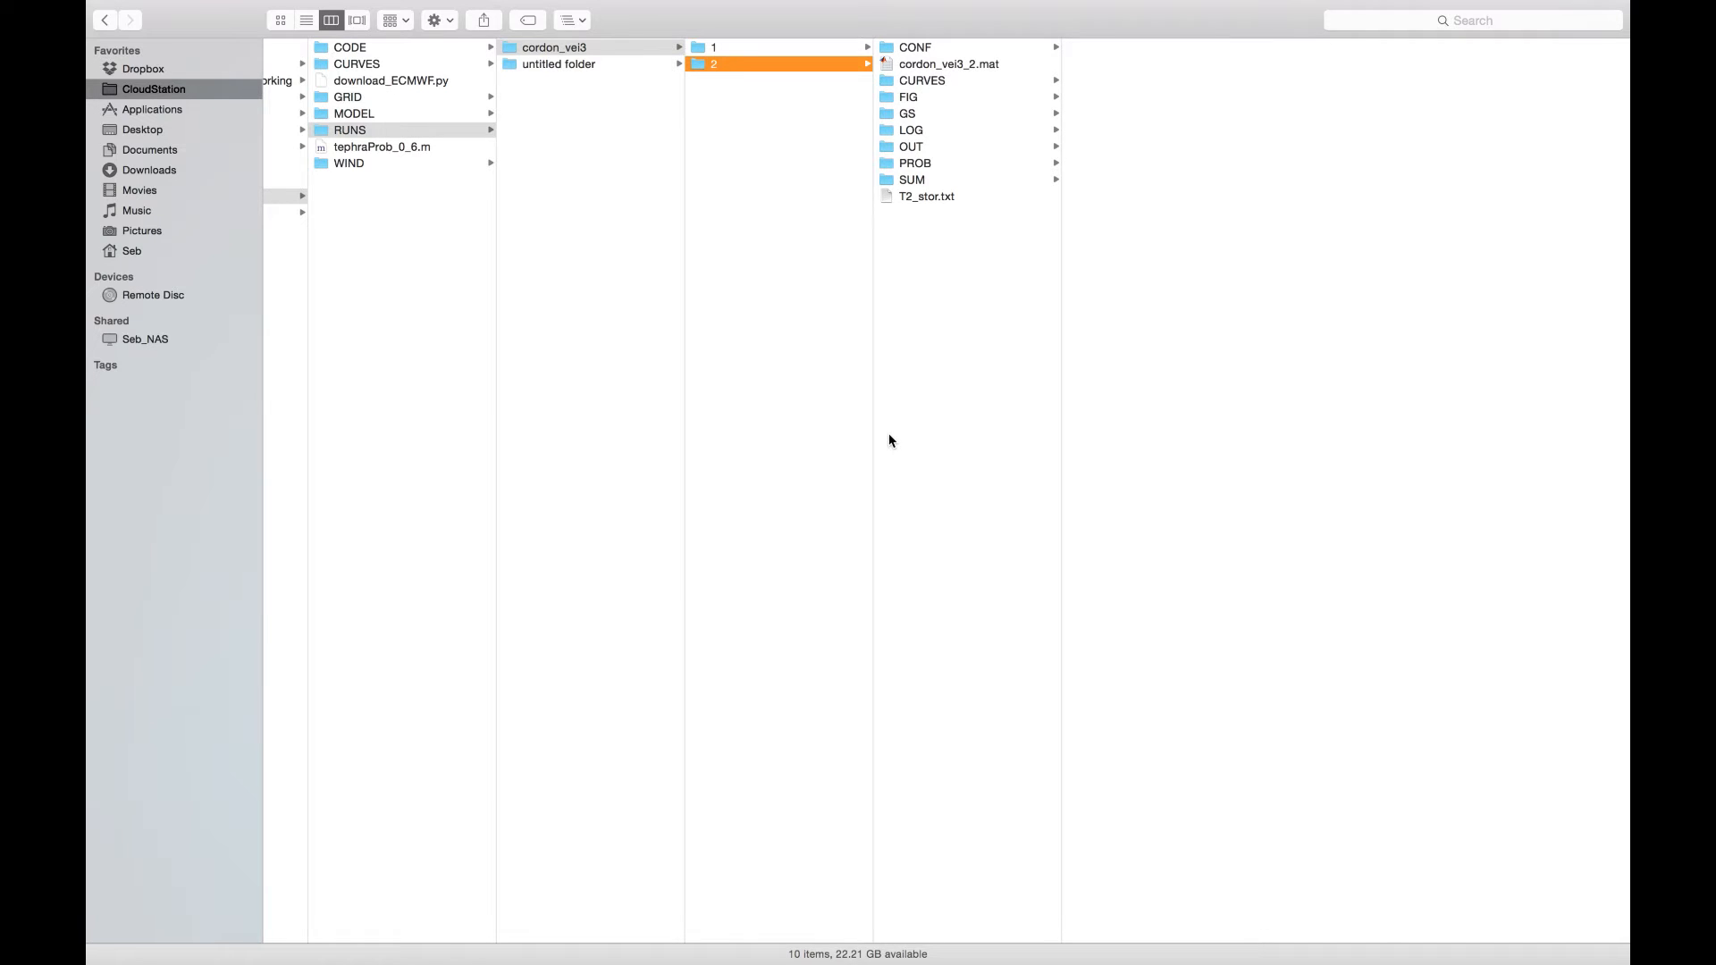
# Step: Return to TephraProb and load cordon_vei3_2.mat from run folder 2 of cordon_vei3 into a new sub-Plinian/Plinian scenario
pyautogui.hotkey('ctrl', 'Left')
pyautogui.click(867, 551)
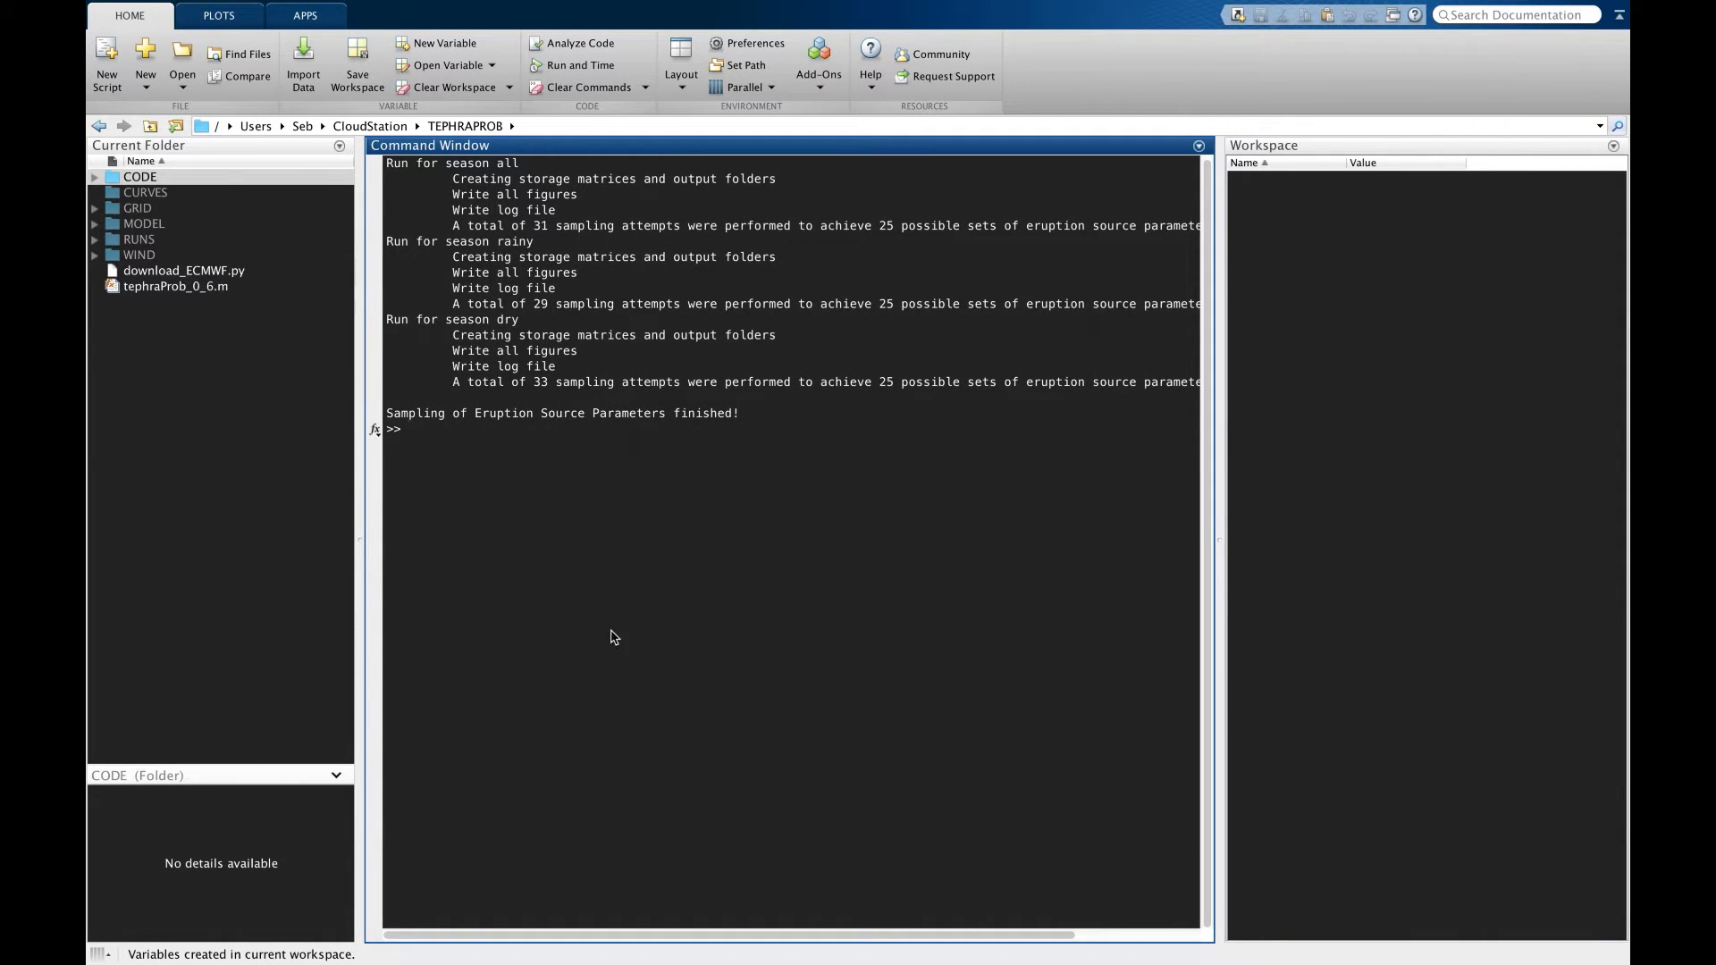
pyautogui.click(1177, 347)
pyautogui.click(1238, 348)
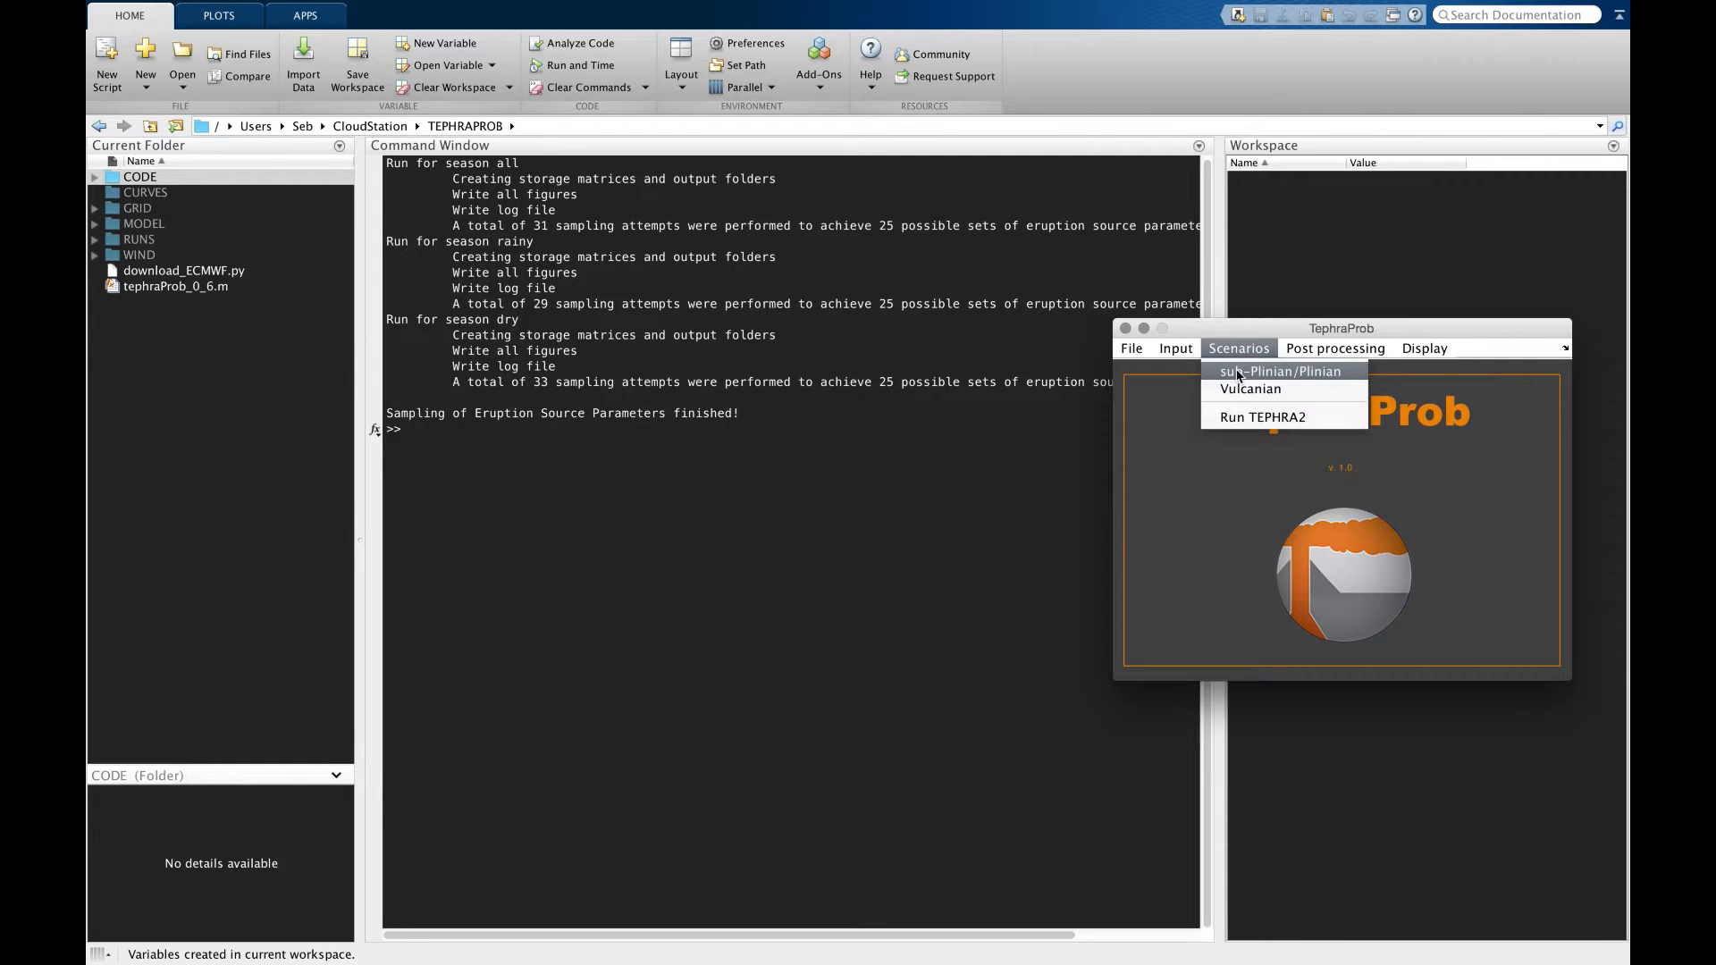
pyautogui.click(1238, 372)
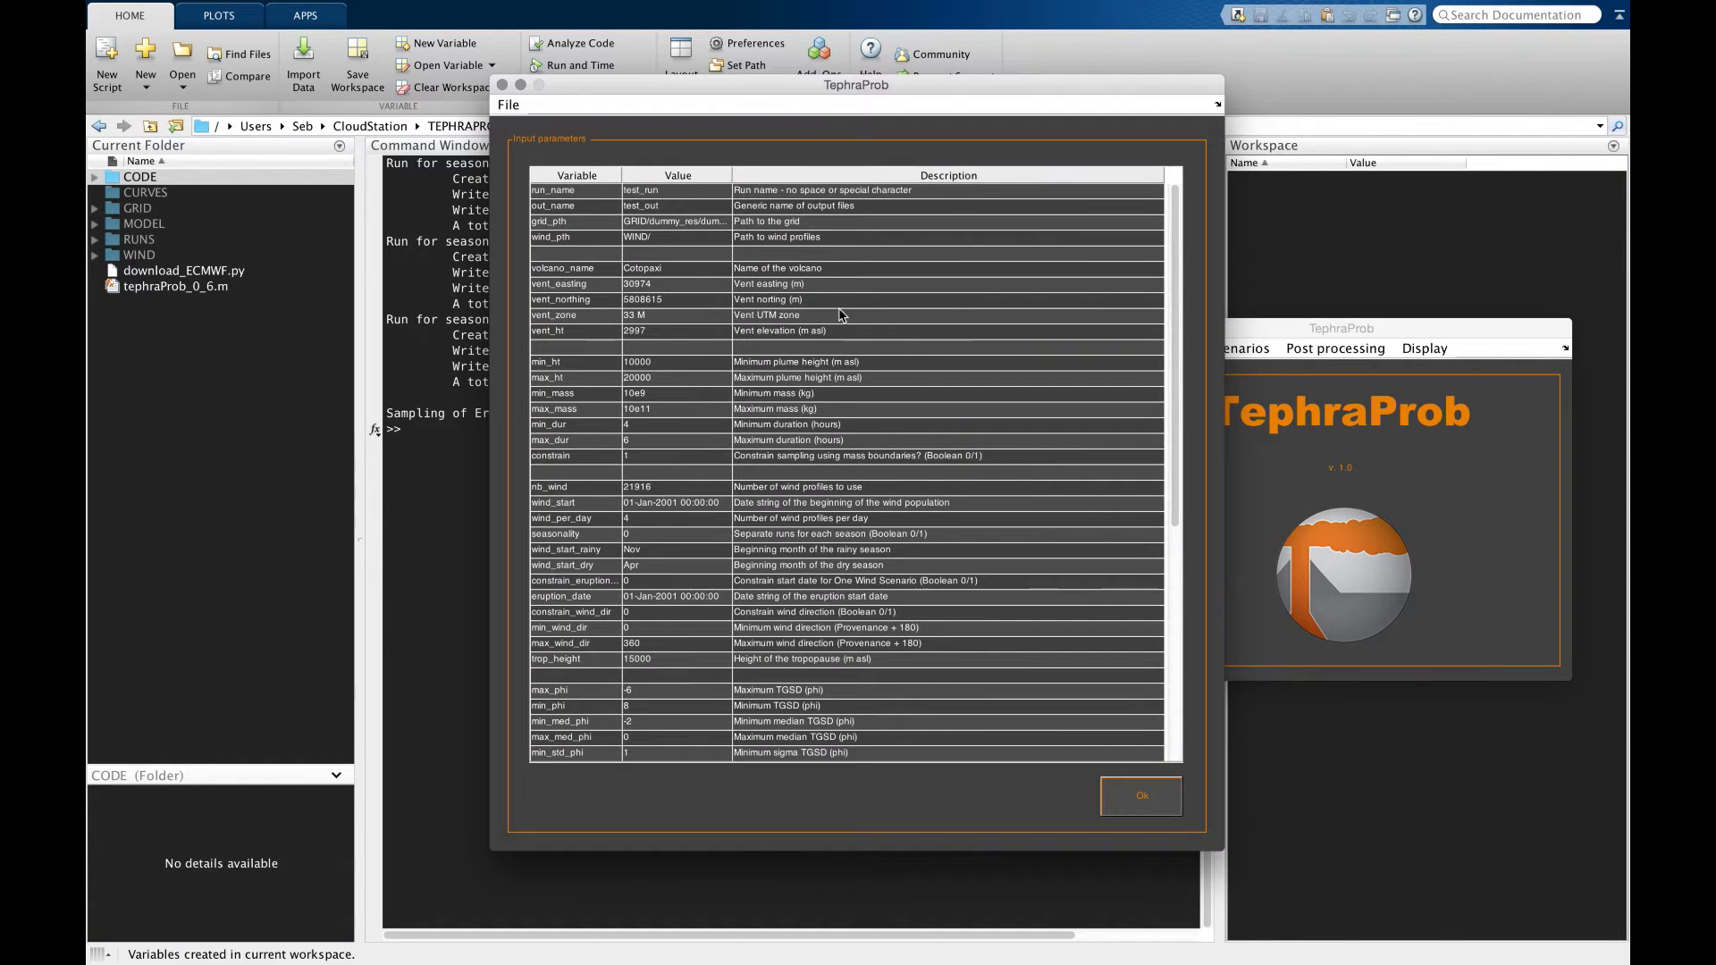
pyautogui.click(508, 104)
pyautogui.click(524, 127)
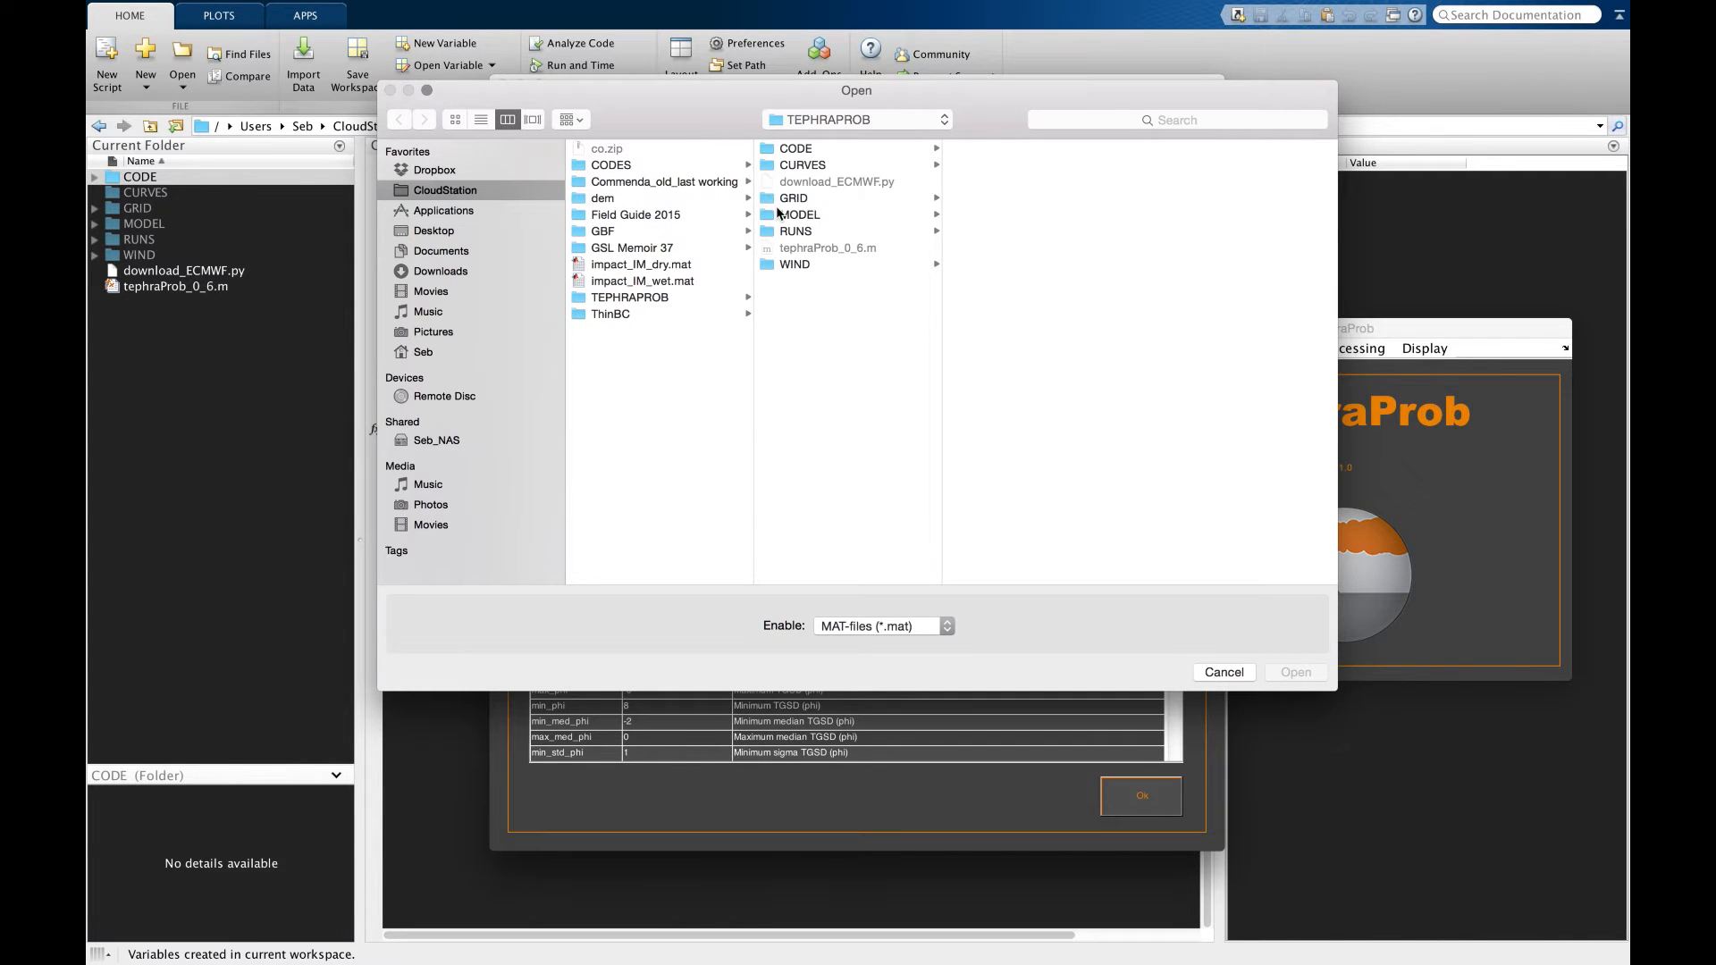
pyautogui.click(791, 231)
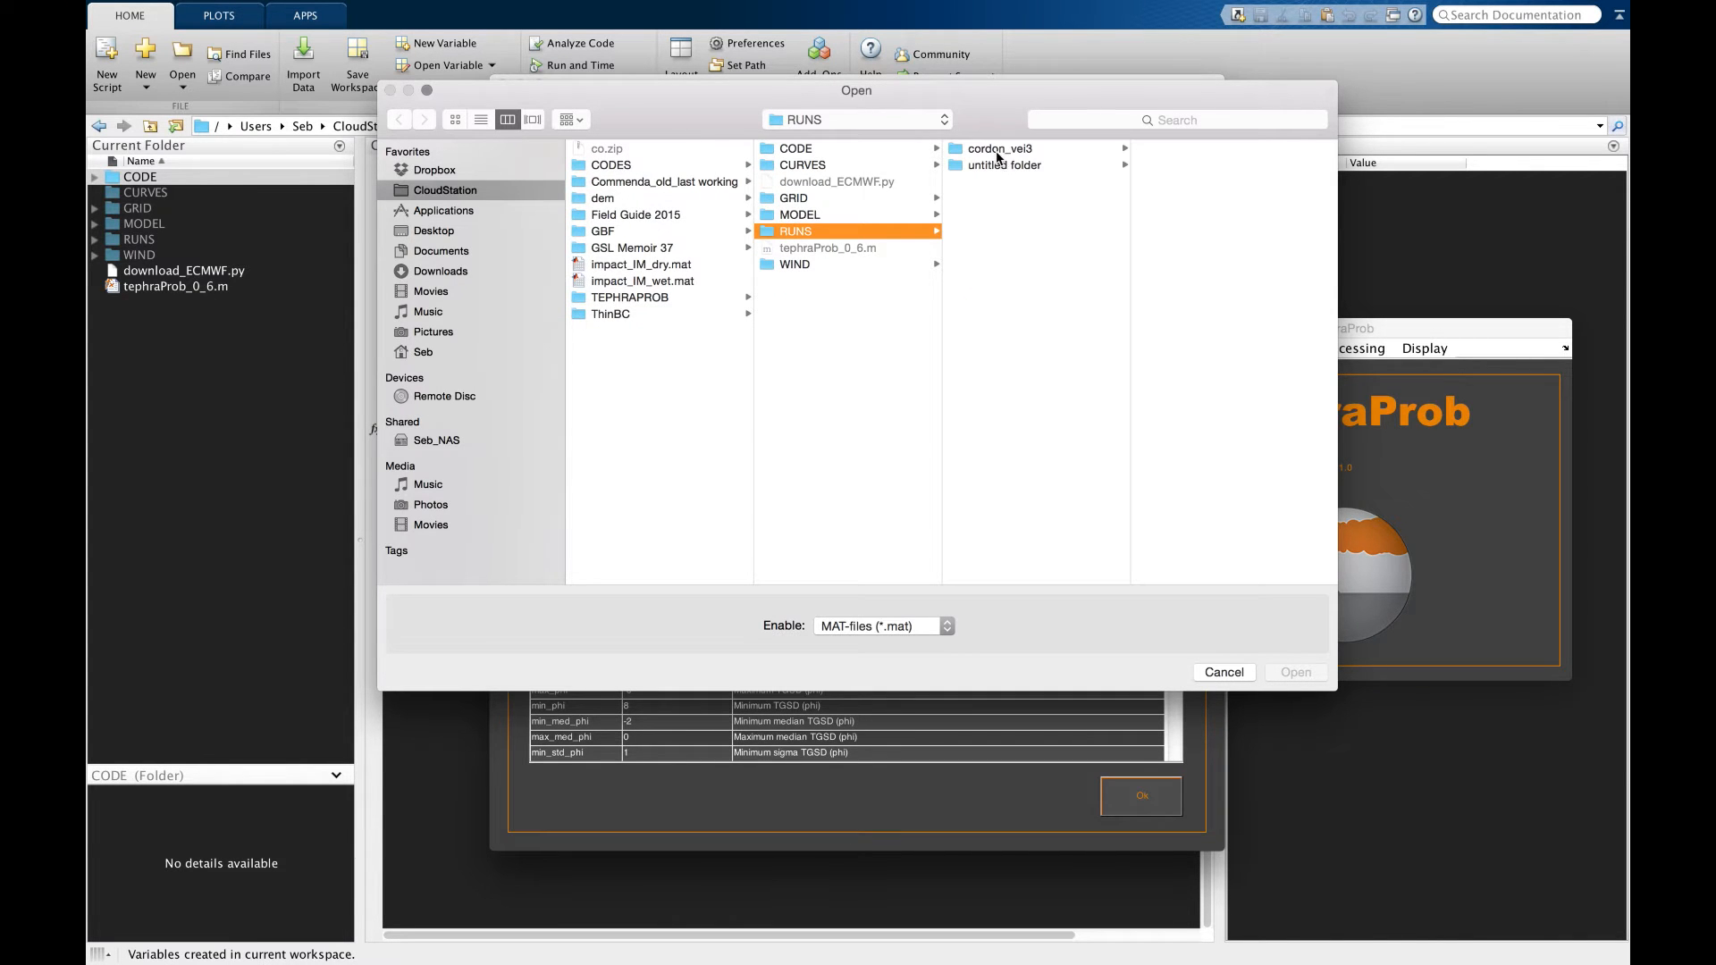
pyautogui.click(999, 150)
pyautogui.click(1175, 165)
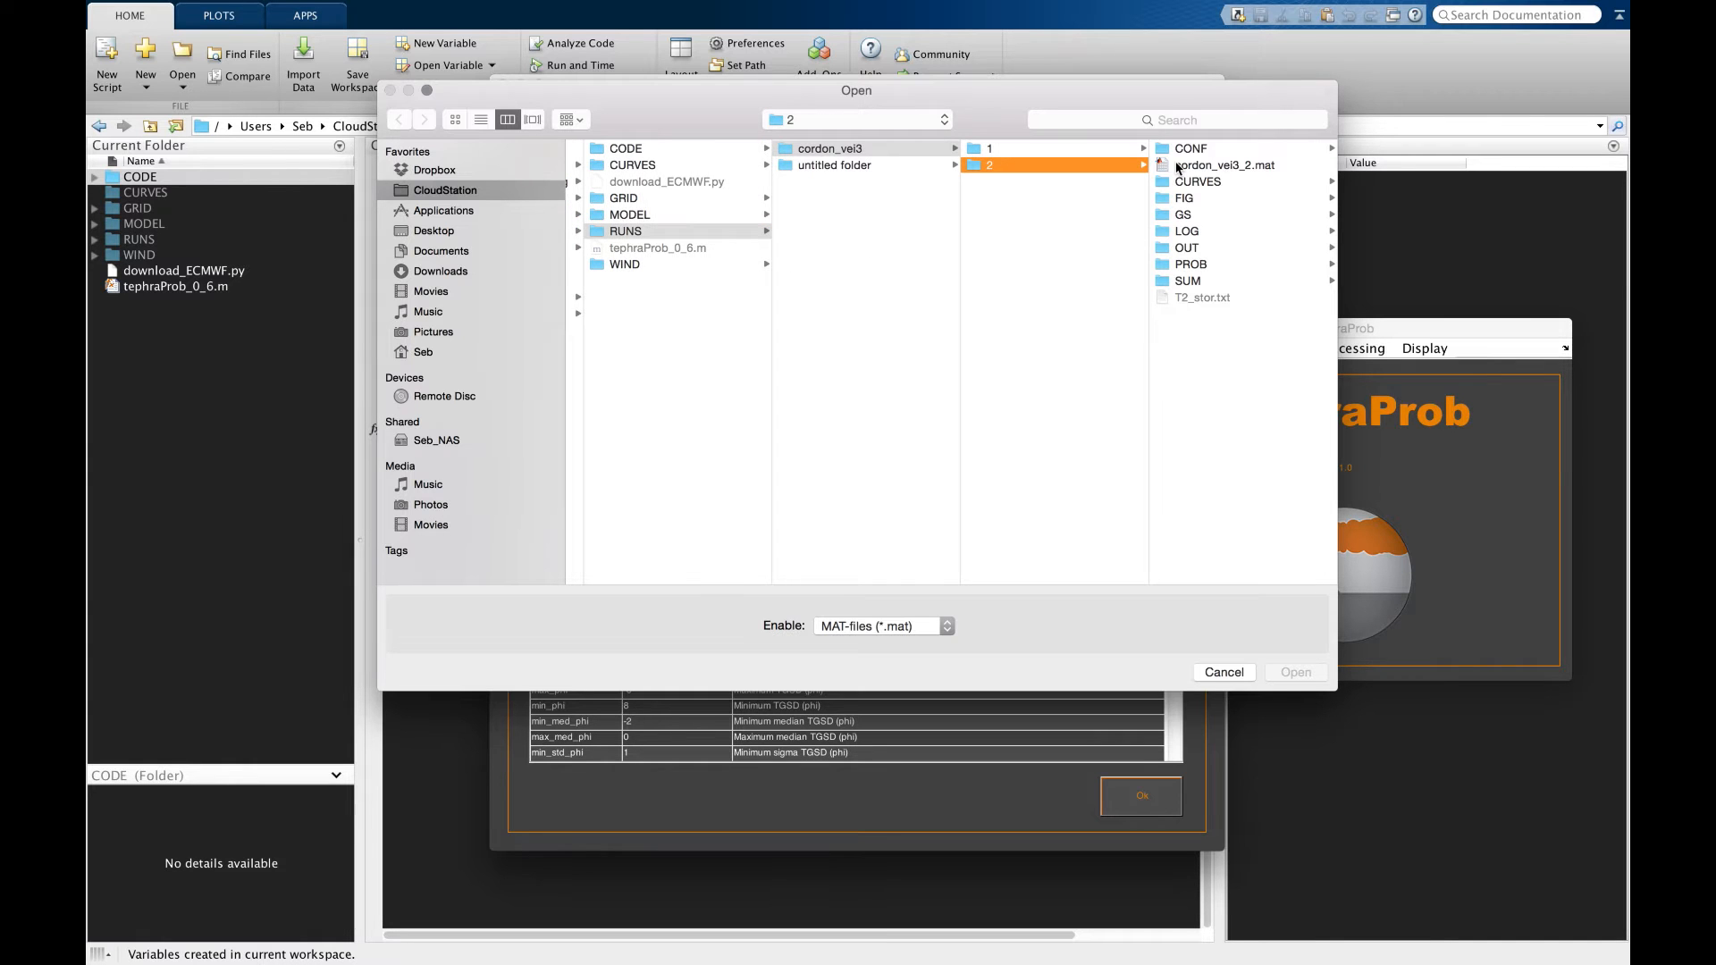
pyautogui.doubleClick(1182, 160)
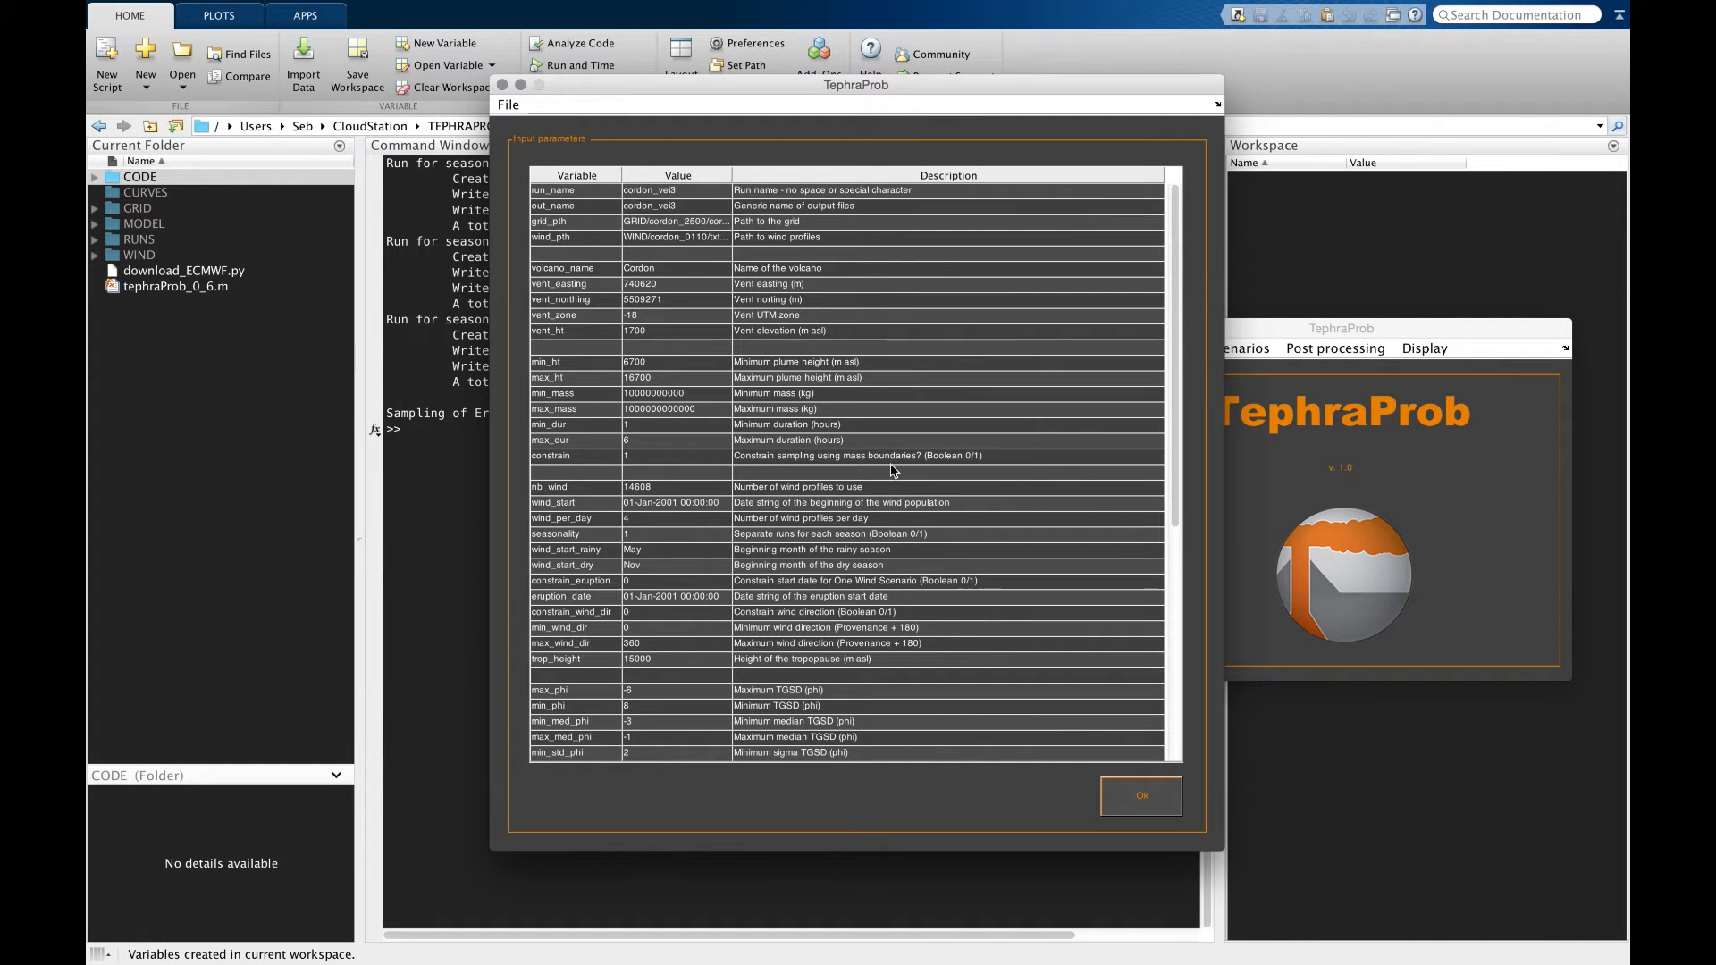
# Step: Set write_conf and write_gs to 1 so configuration and grainsize files are written, and run the sampling
pyautogui.scroll(-10, 657, 471)
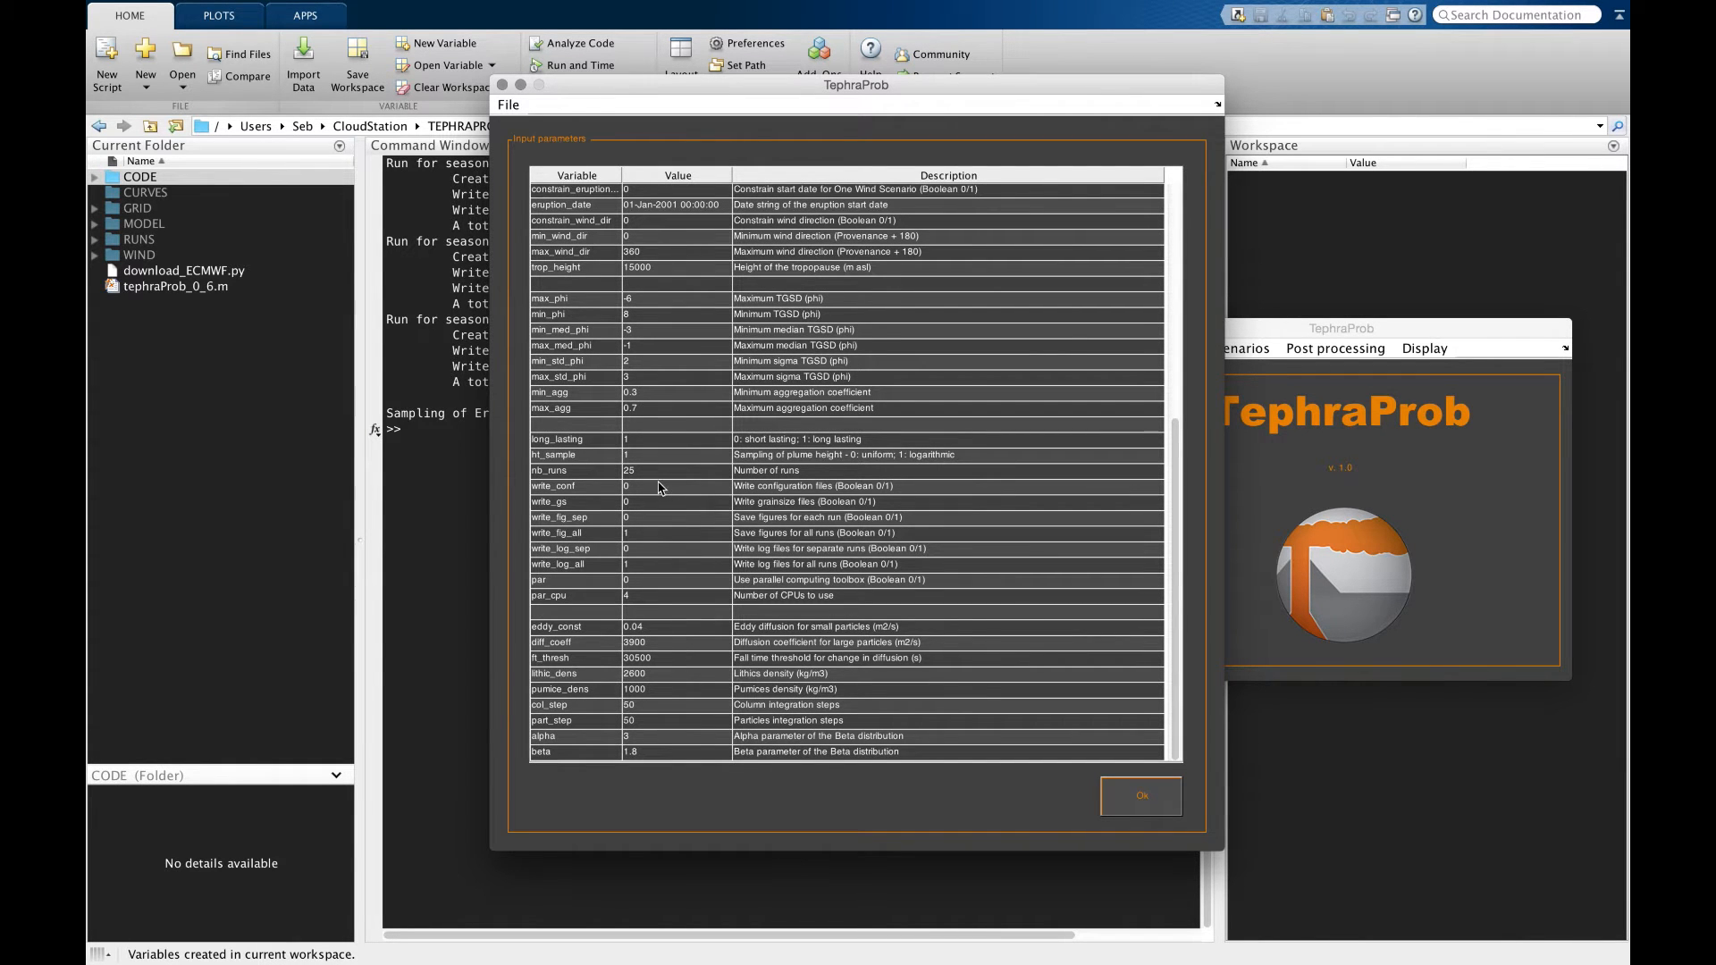
pyautogui.doubleClick(662, 488)
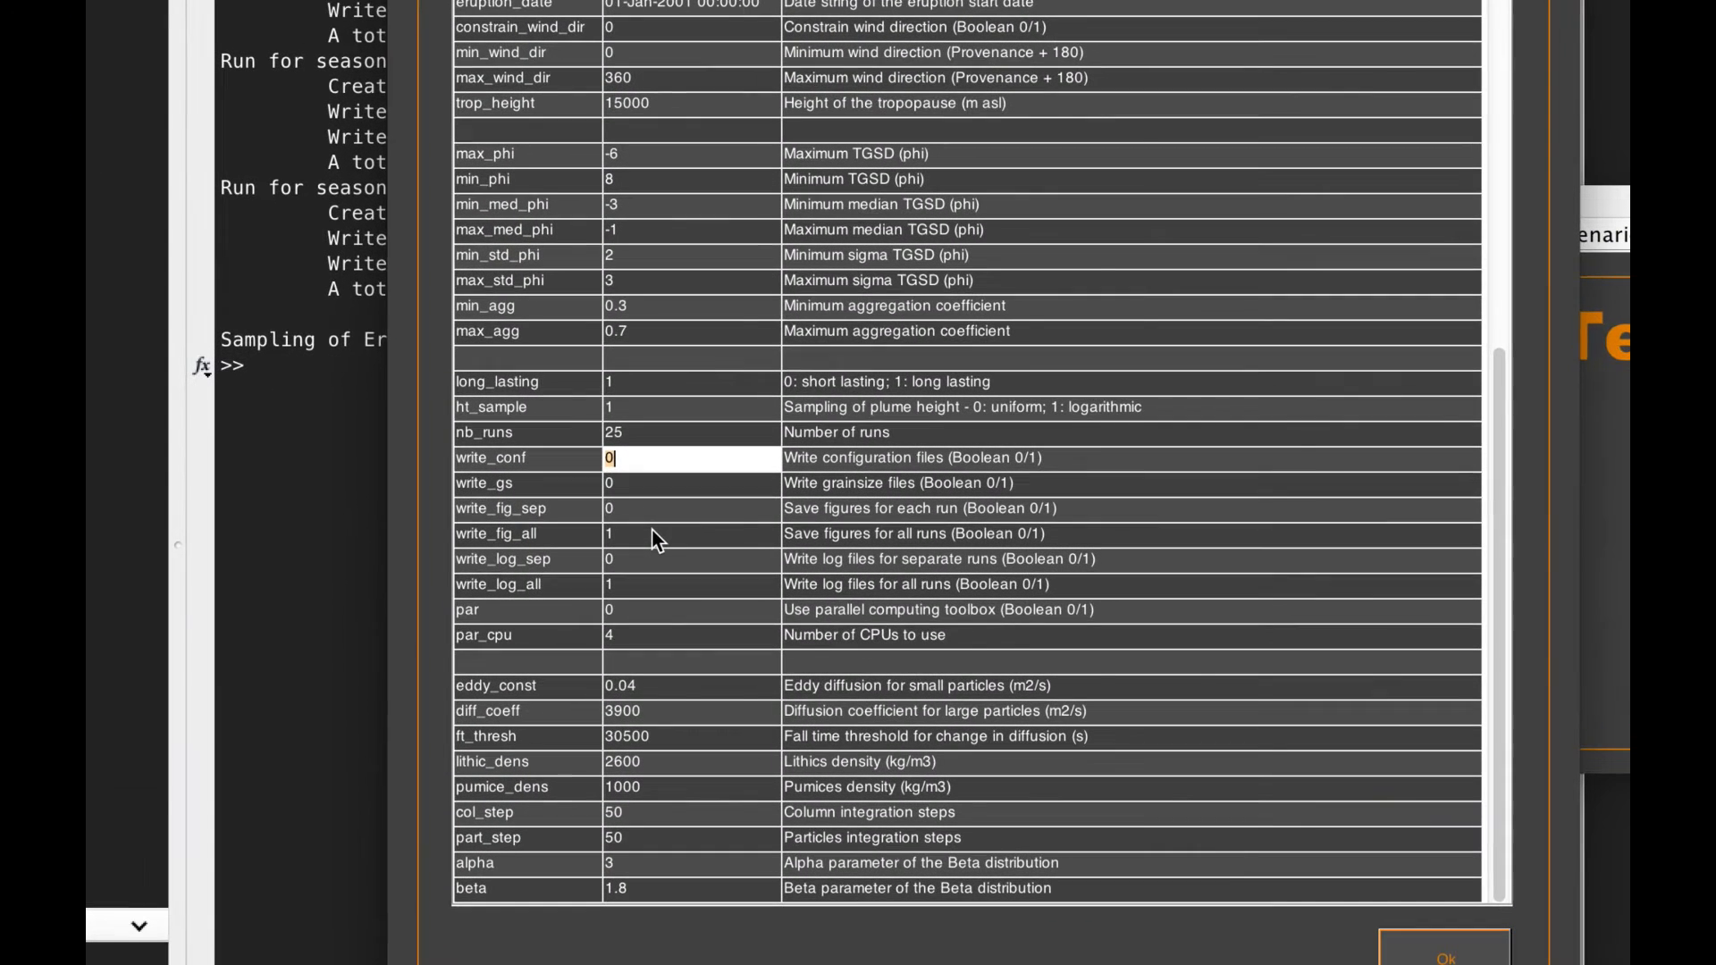
pyautogui.press('BackSpace')
pyautogui.write('1')
pyautogui.doubleClick(627, 479)
pyautogui.press('BackSpace')
pyautogui.write('1')
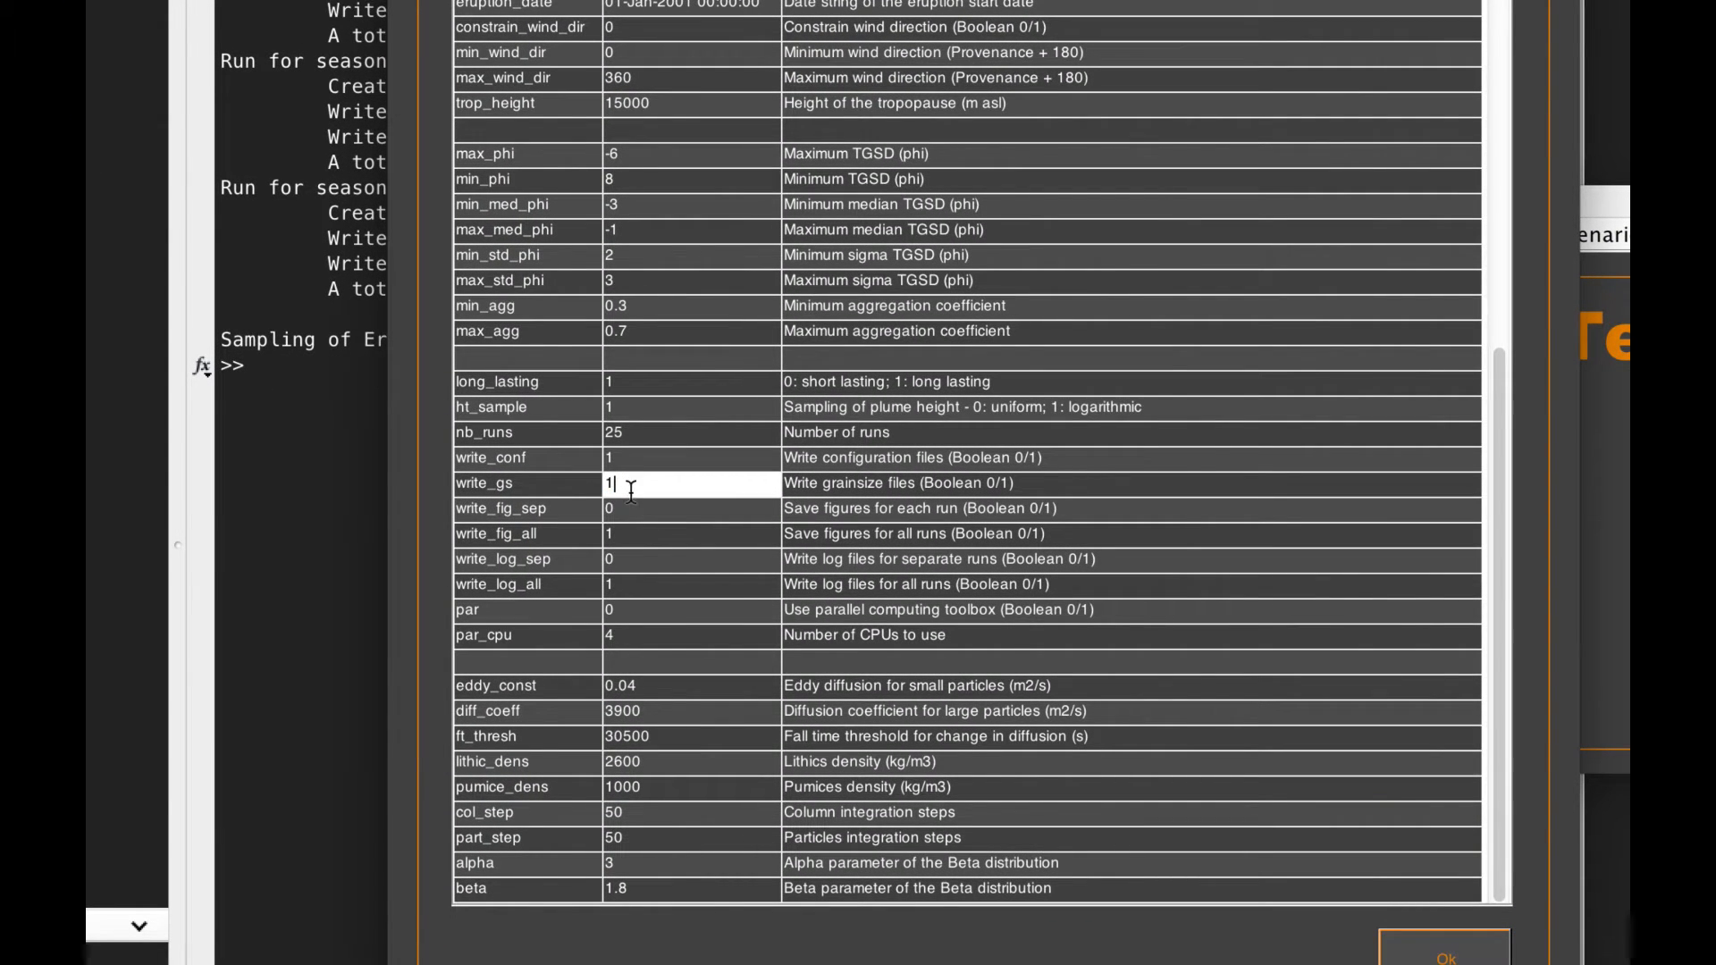
pyautogui.click(539, 469)
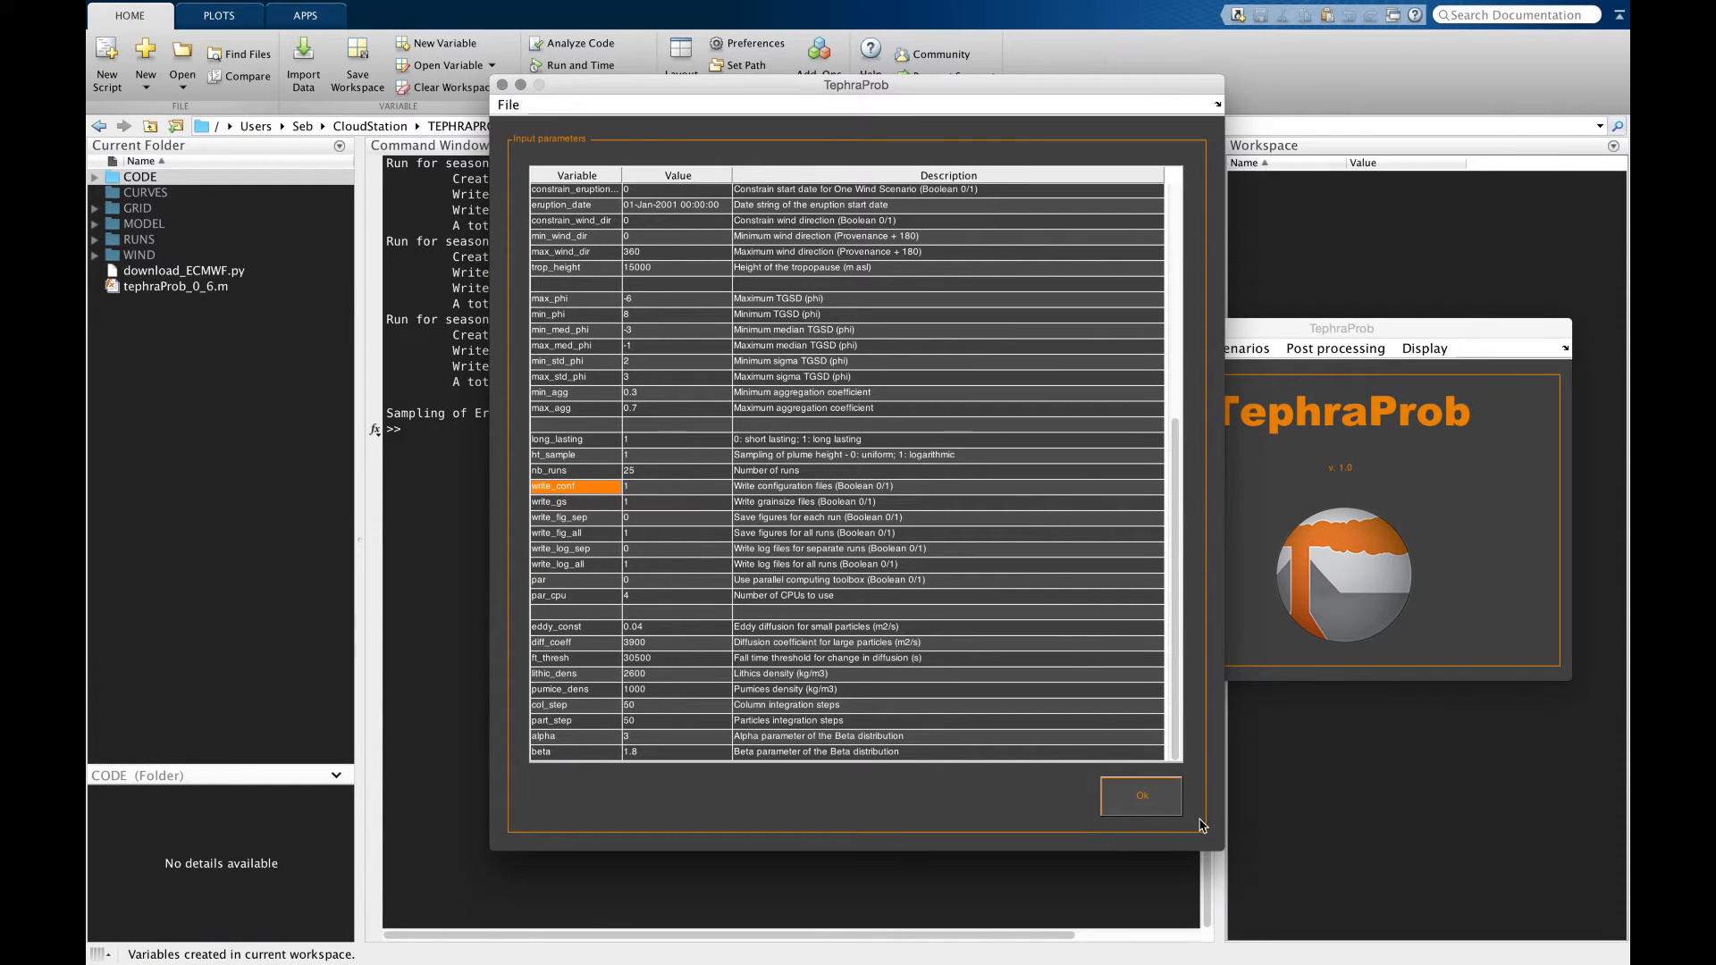
pyautogui.click(1157, 809)
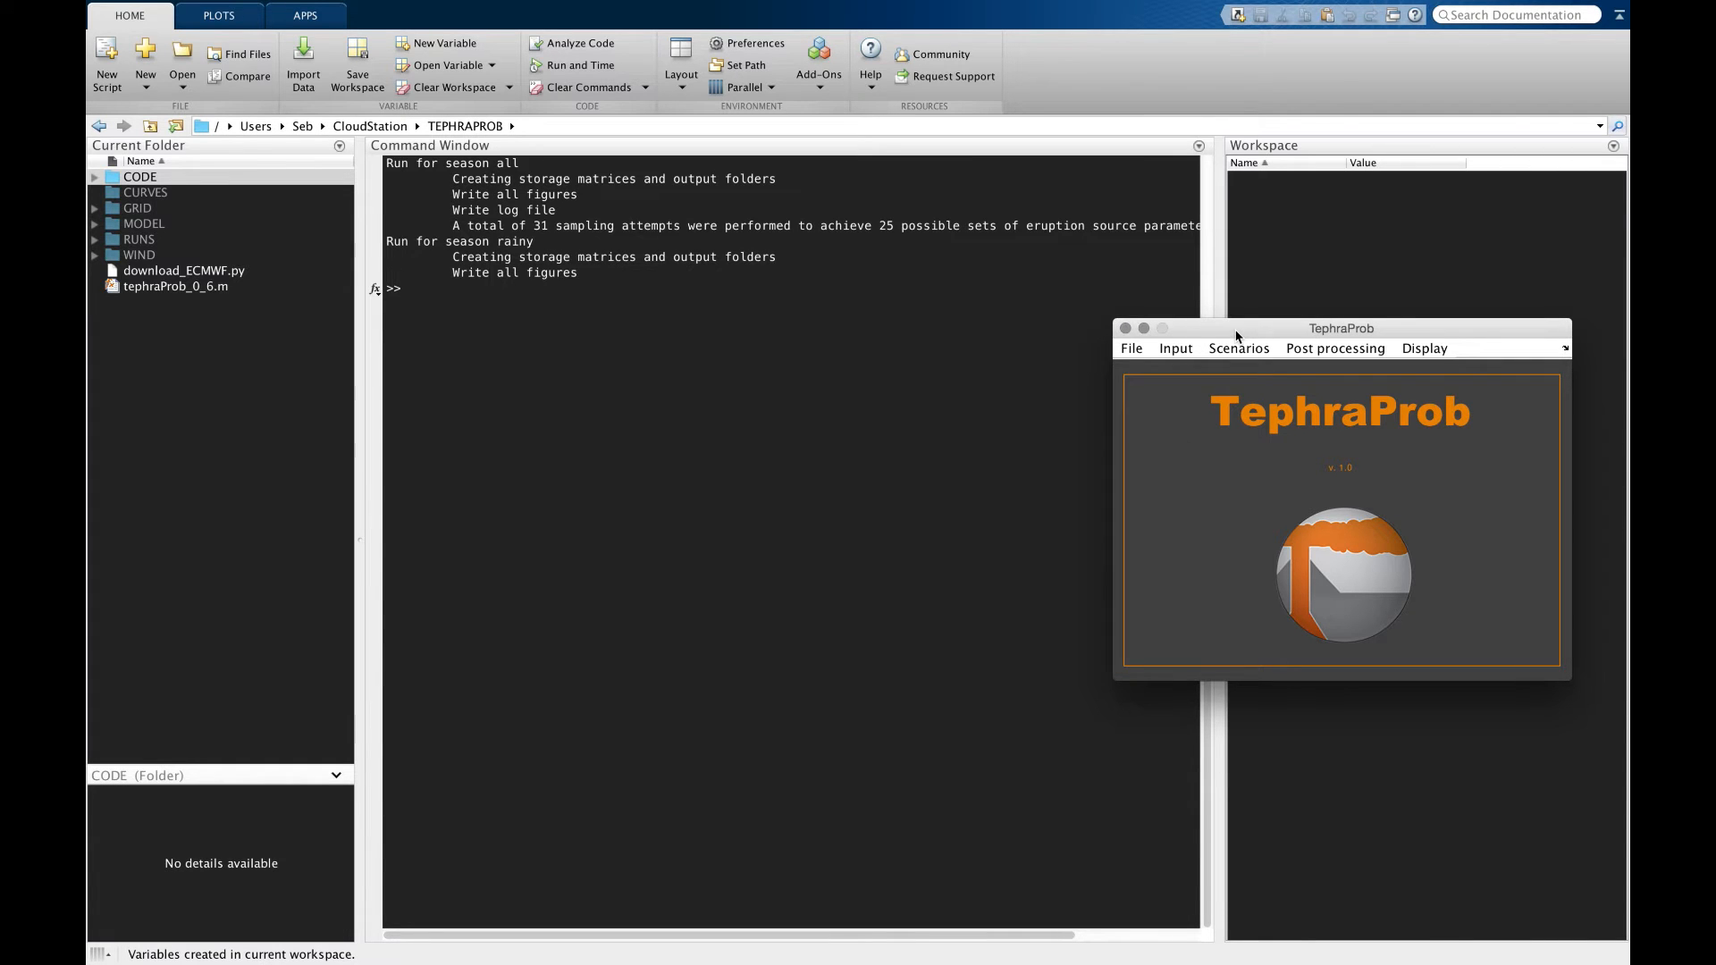
pyautogui.moveTo(1238, 335); pyautogui.dragTo(1124, 333)
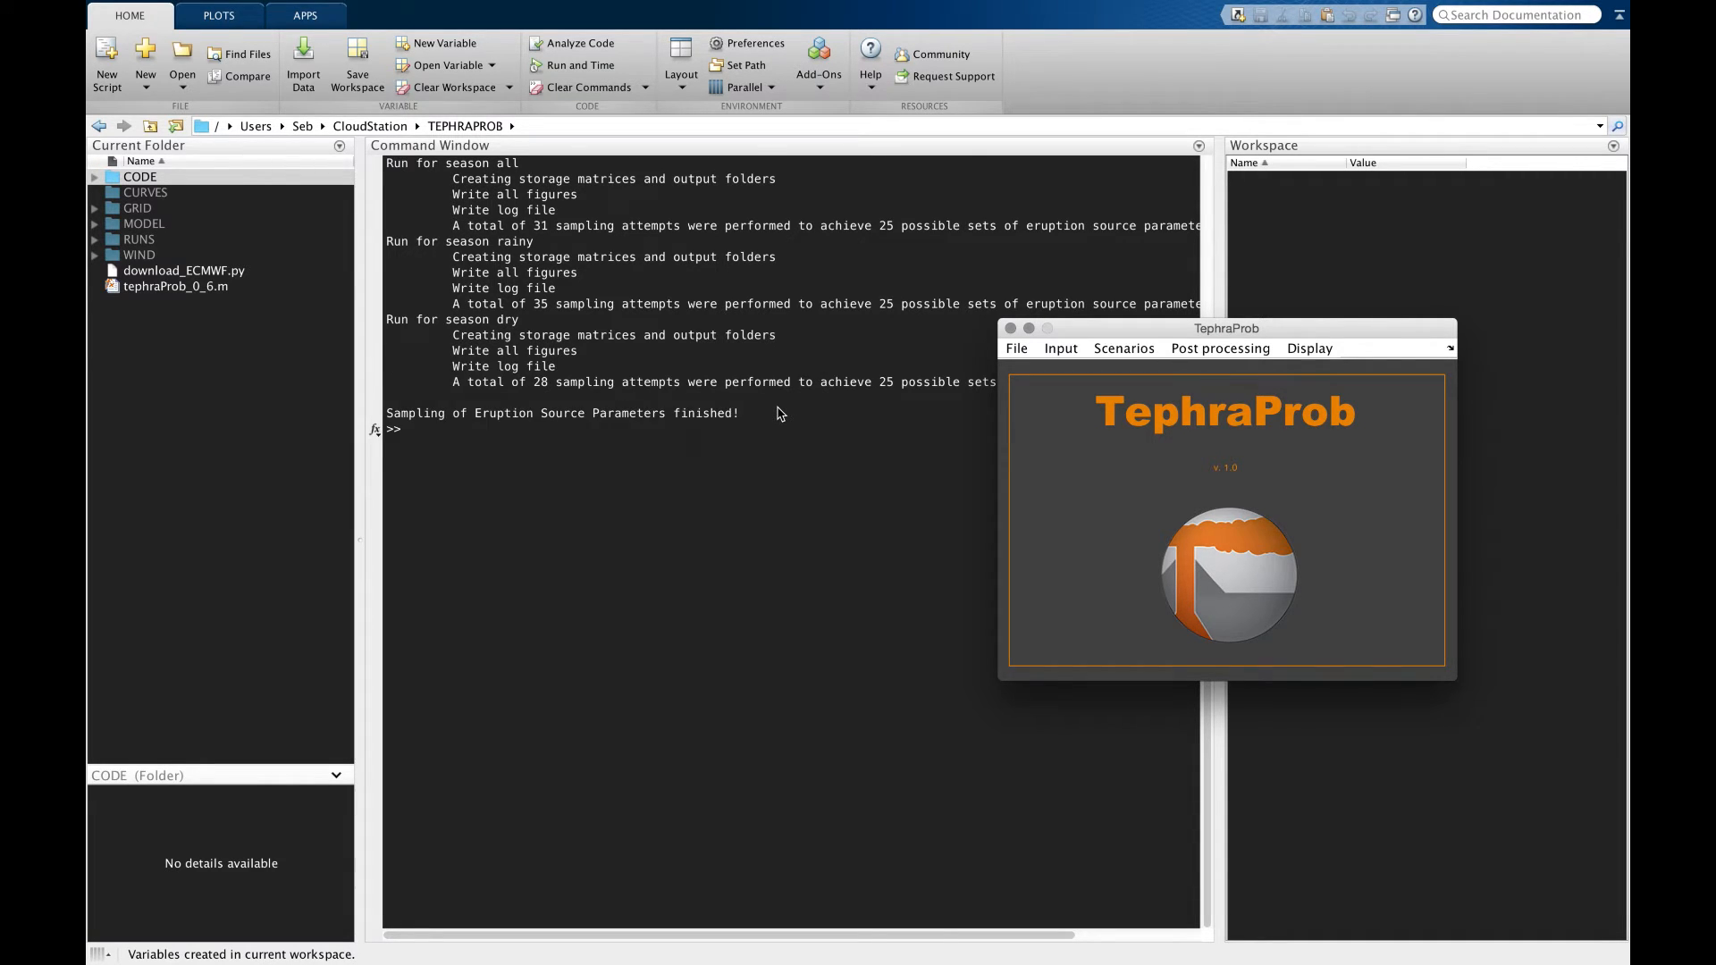
# Step: Switch to Finder and preview T2_stor.txt from run folder 3 of cordon_vei3 in an enlarged window
pyautogui.press('super+Tab')
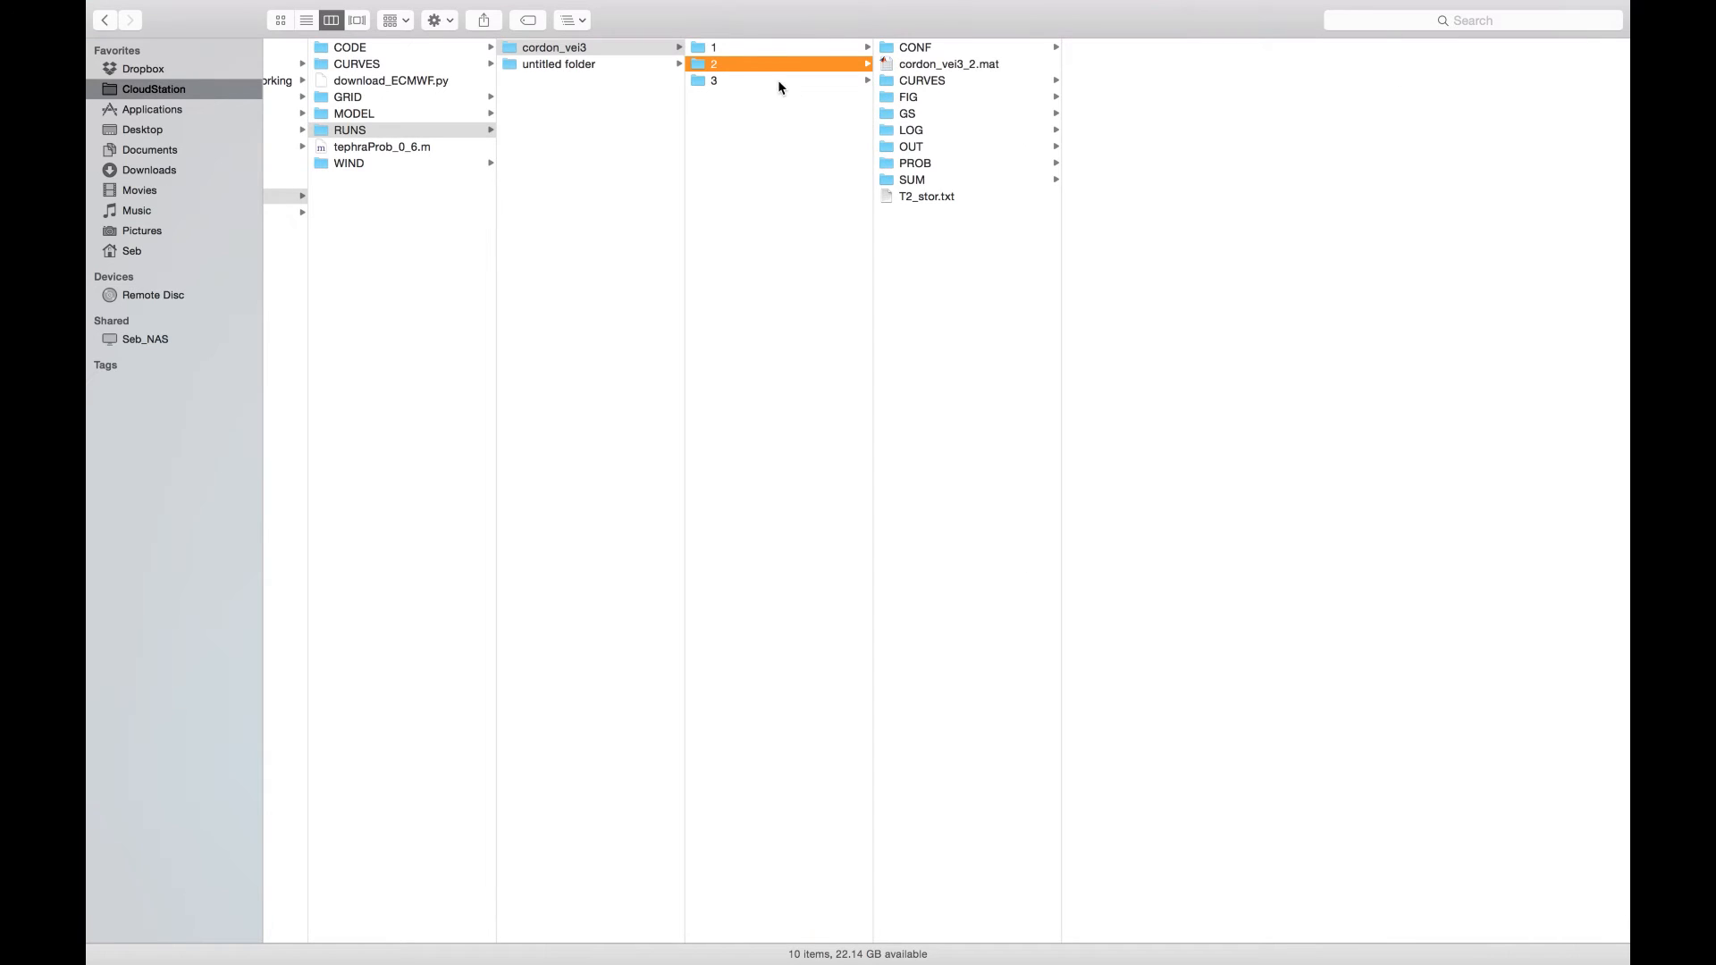
pyautogui.click(777, 79)
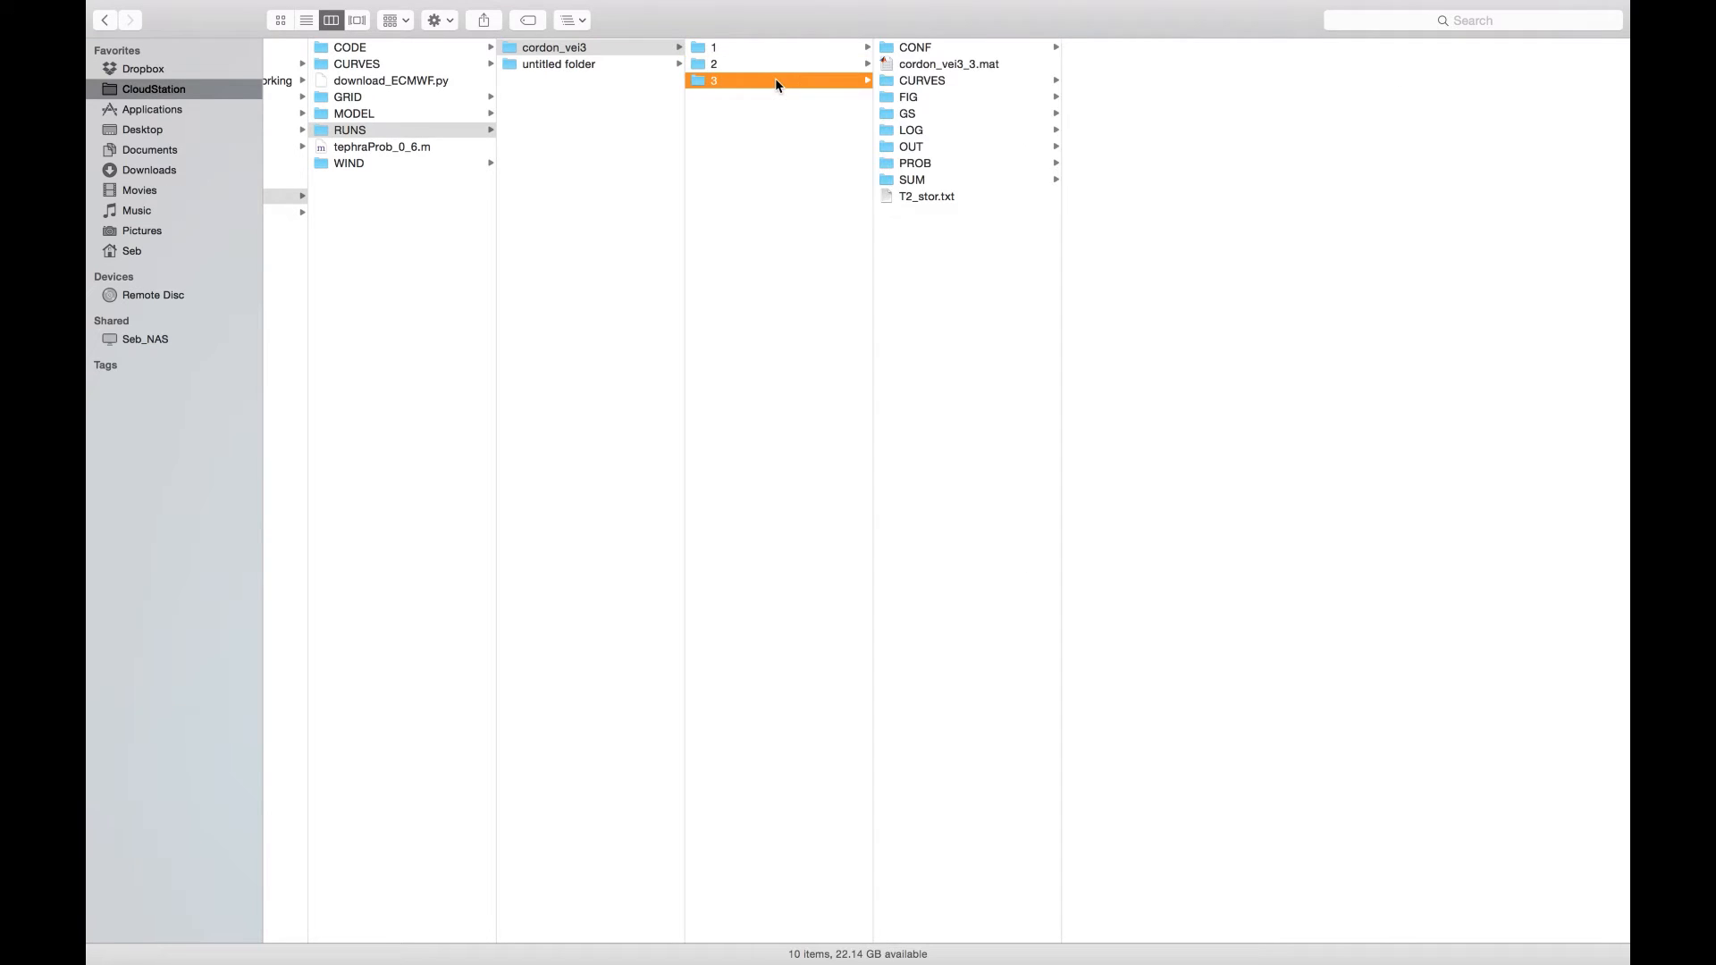
pyautogui.click(932, 195)
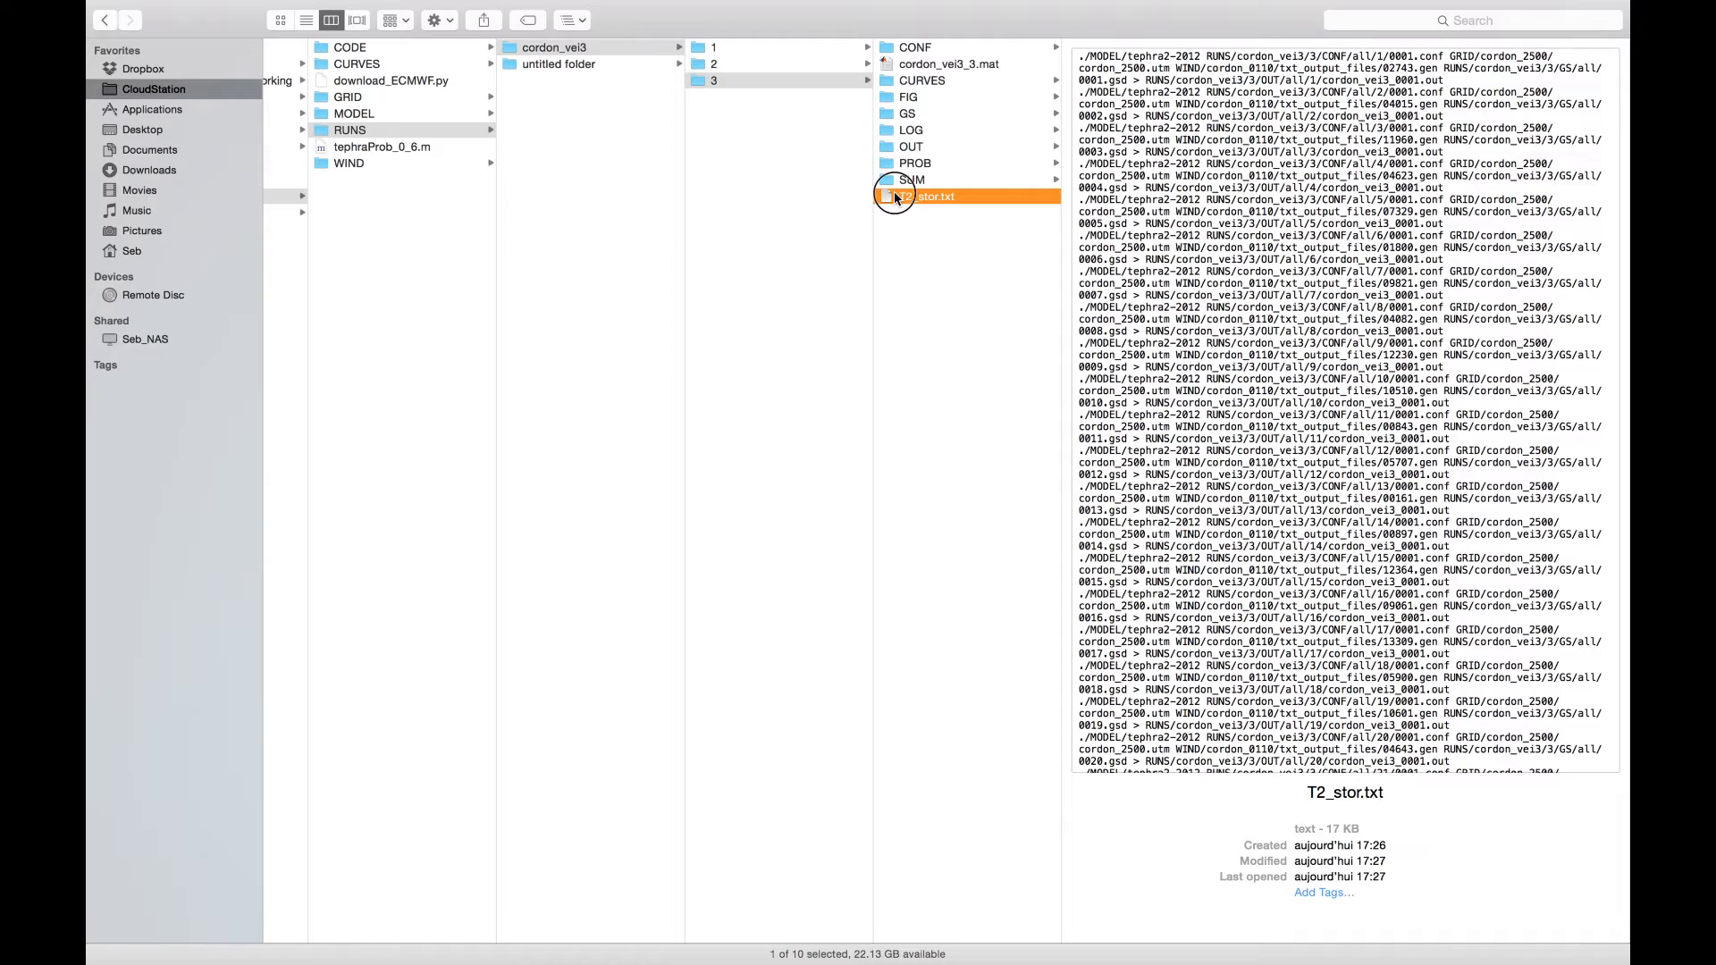
pyautogui.press('space')
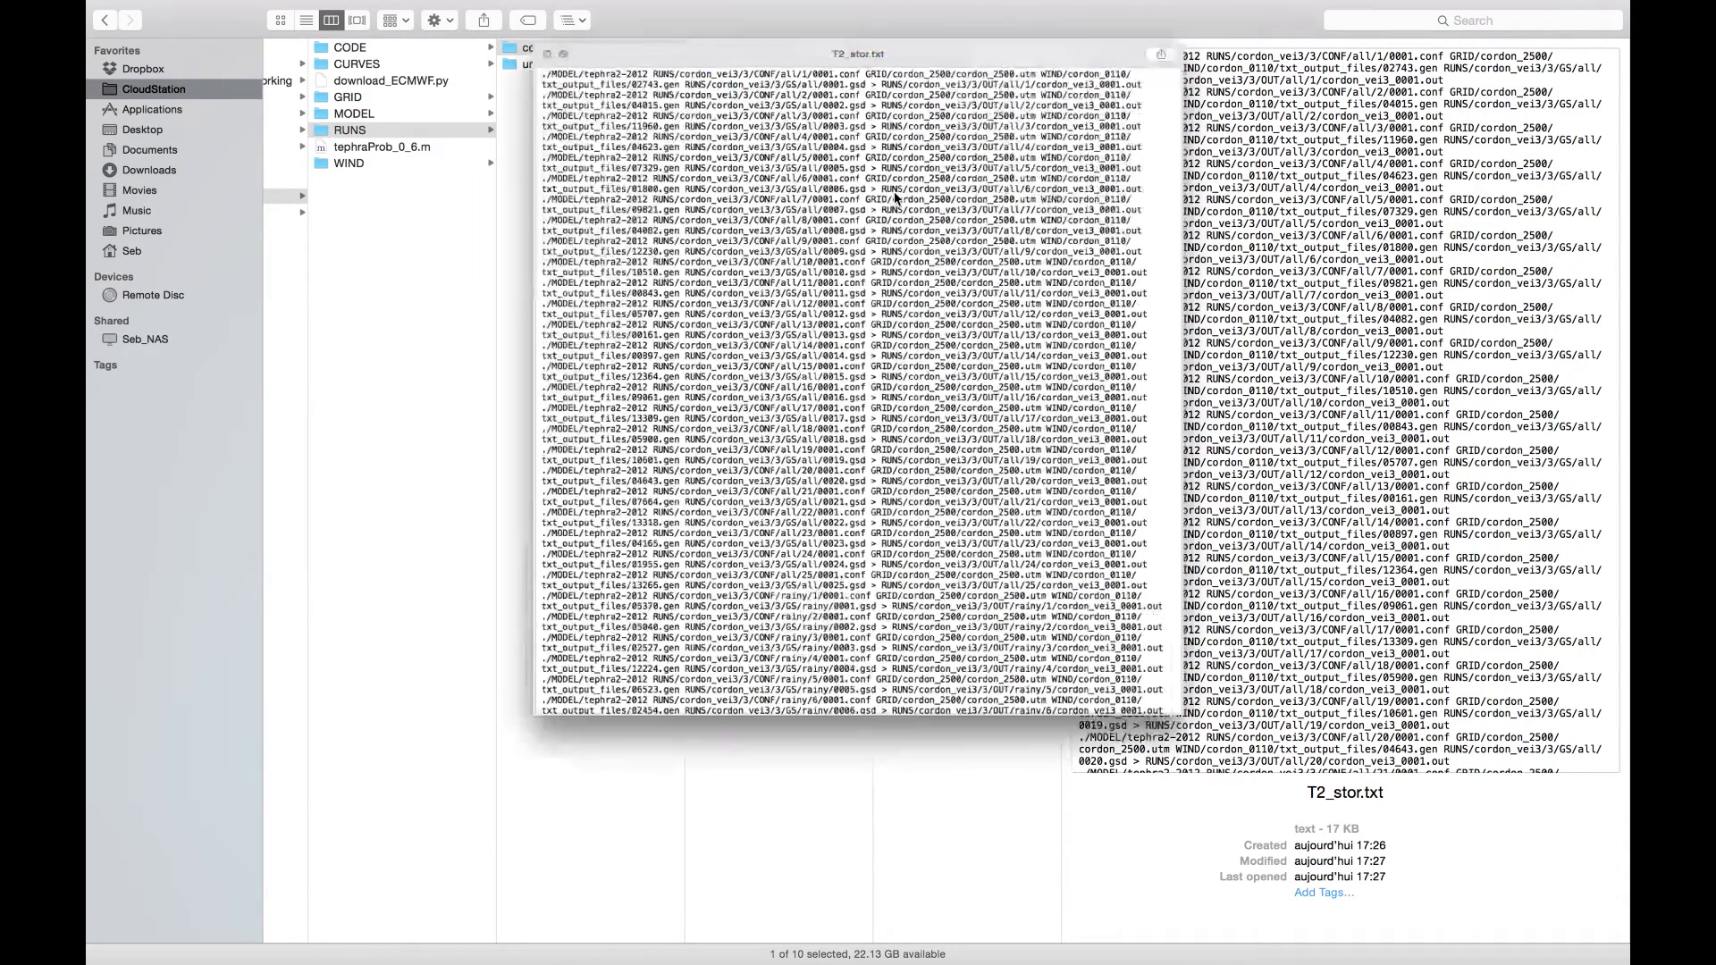
pyautogui.moveTo(1220, 784); pyautogui.dragTo(1627, 877)
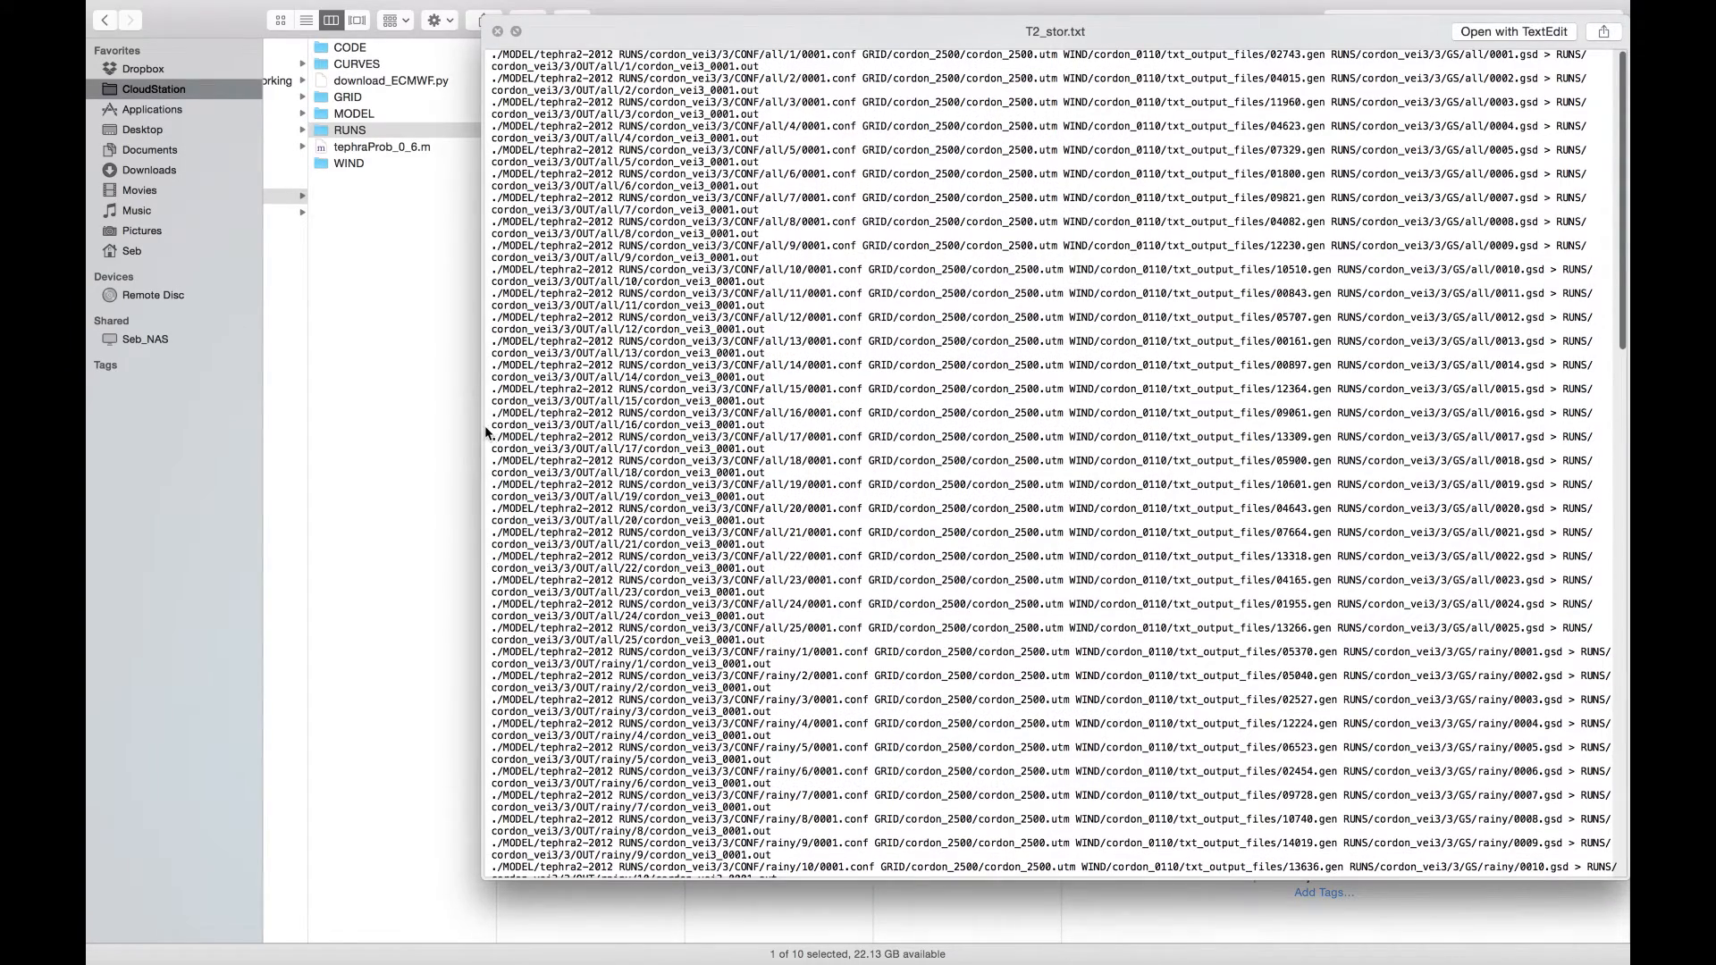
# Step: Widen the T2_stor.txt preview to read the full command lines, and close it
pyautogui.moveTo(483, 429); pyautogui.dragTo(165, 444)
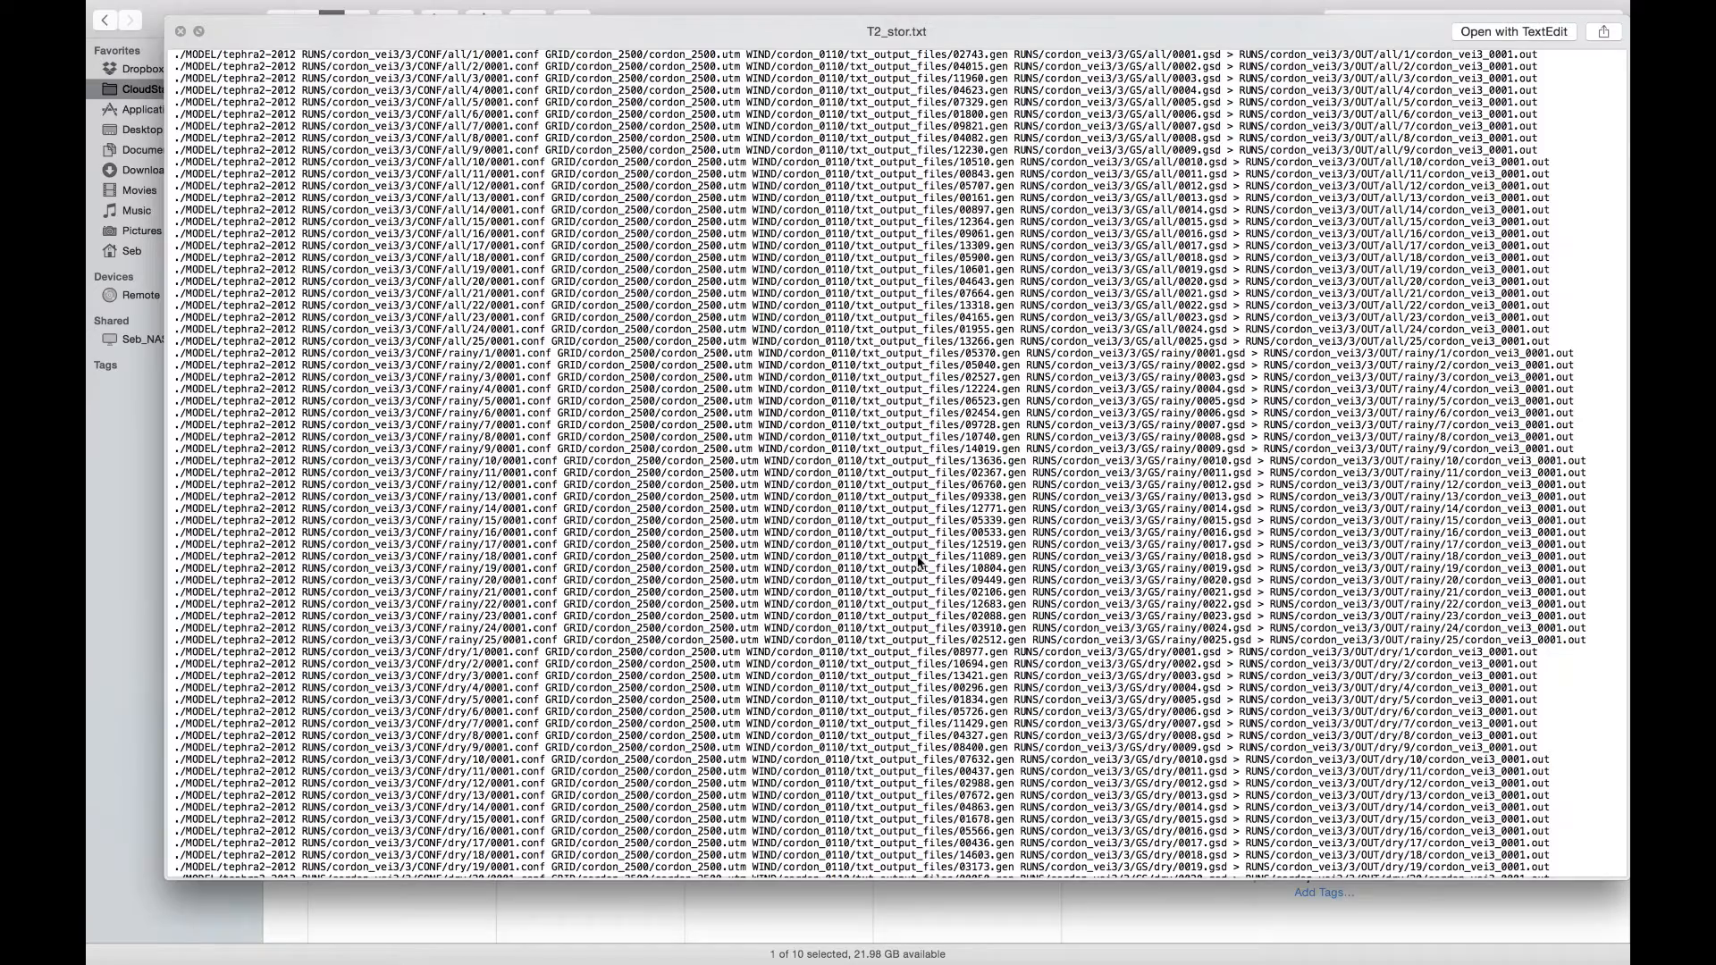
pyautogui.press('space')
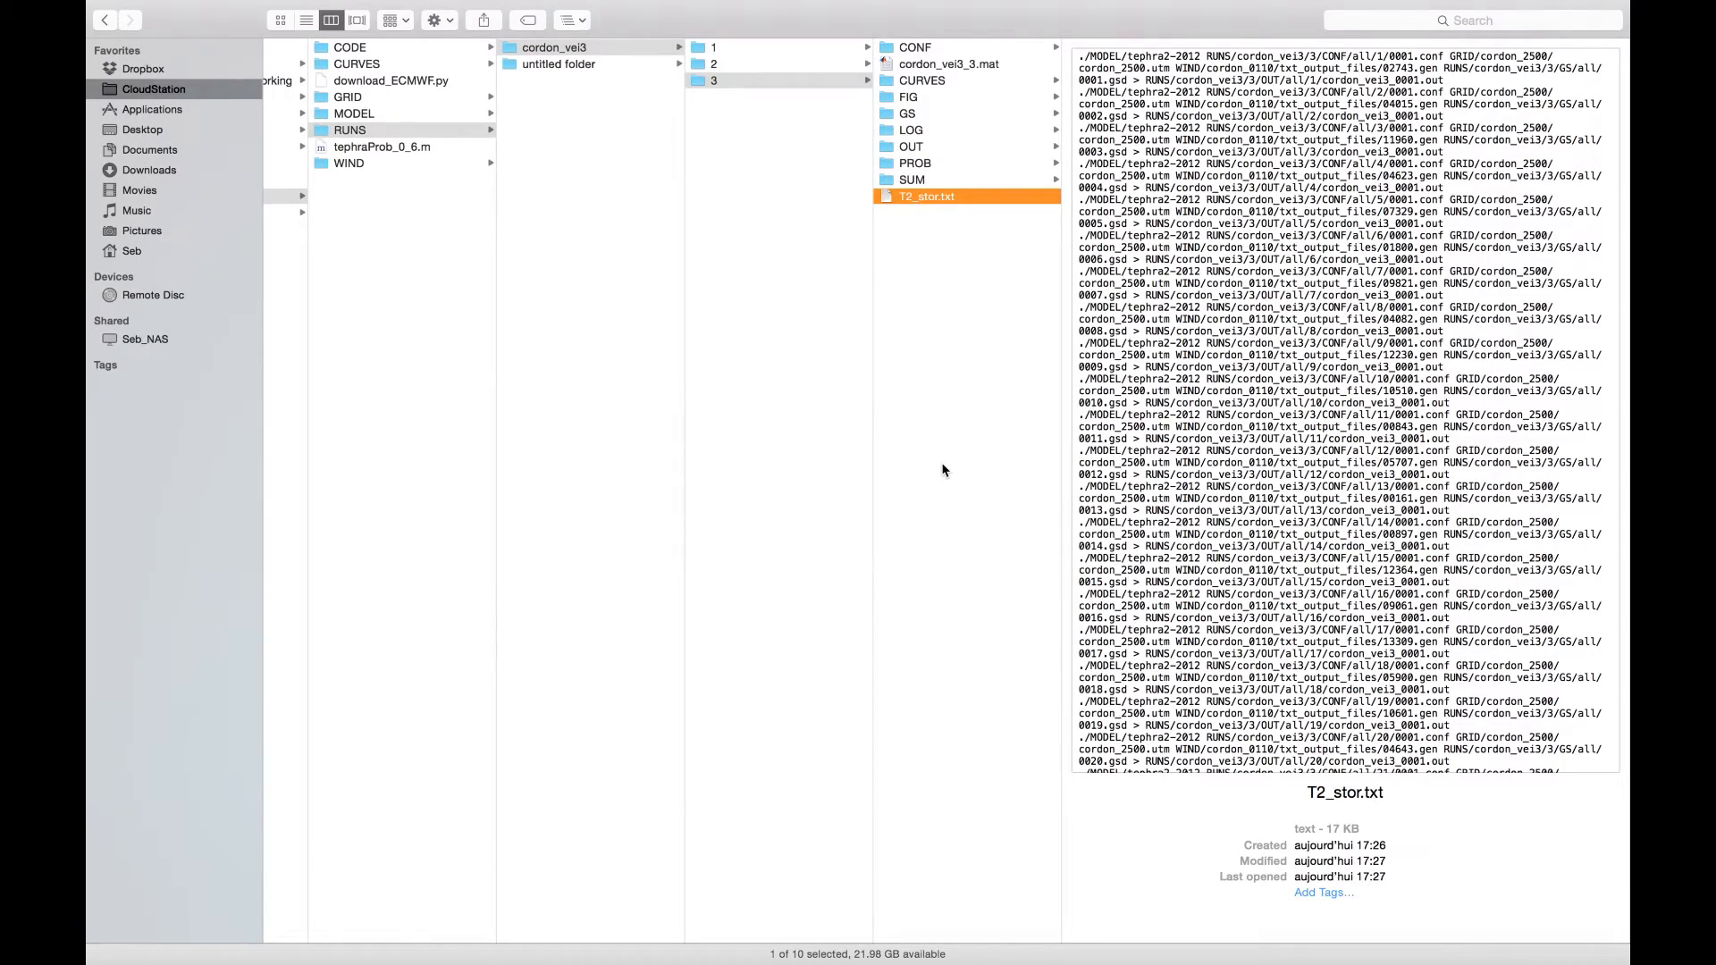
# Step: Return to TephraProb and run TEPHRA2 on cordon_vei3_3.mat from run folder 3 of cordon_vei3
pyautogui.press('super+Tab')
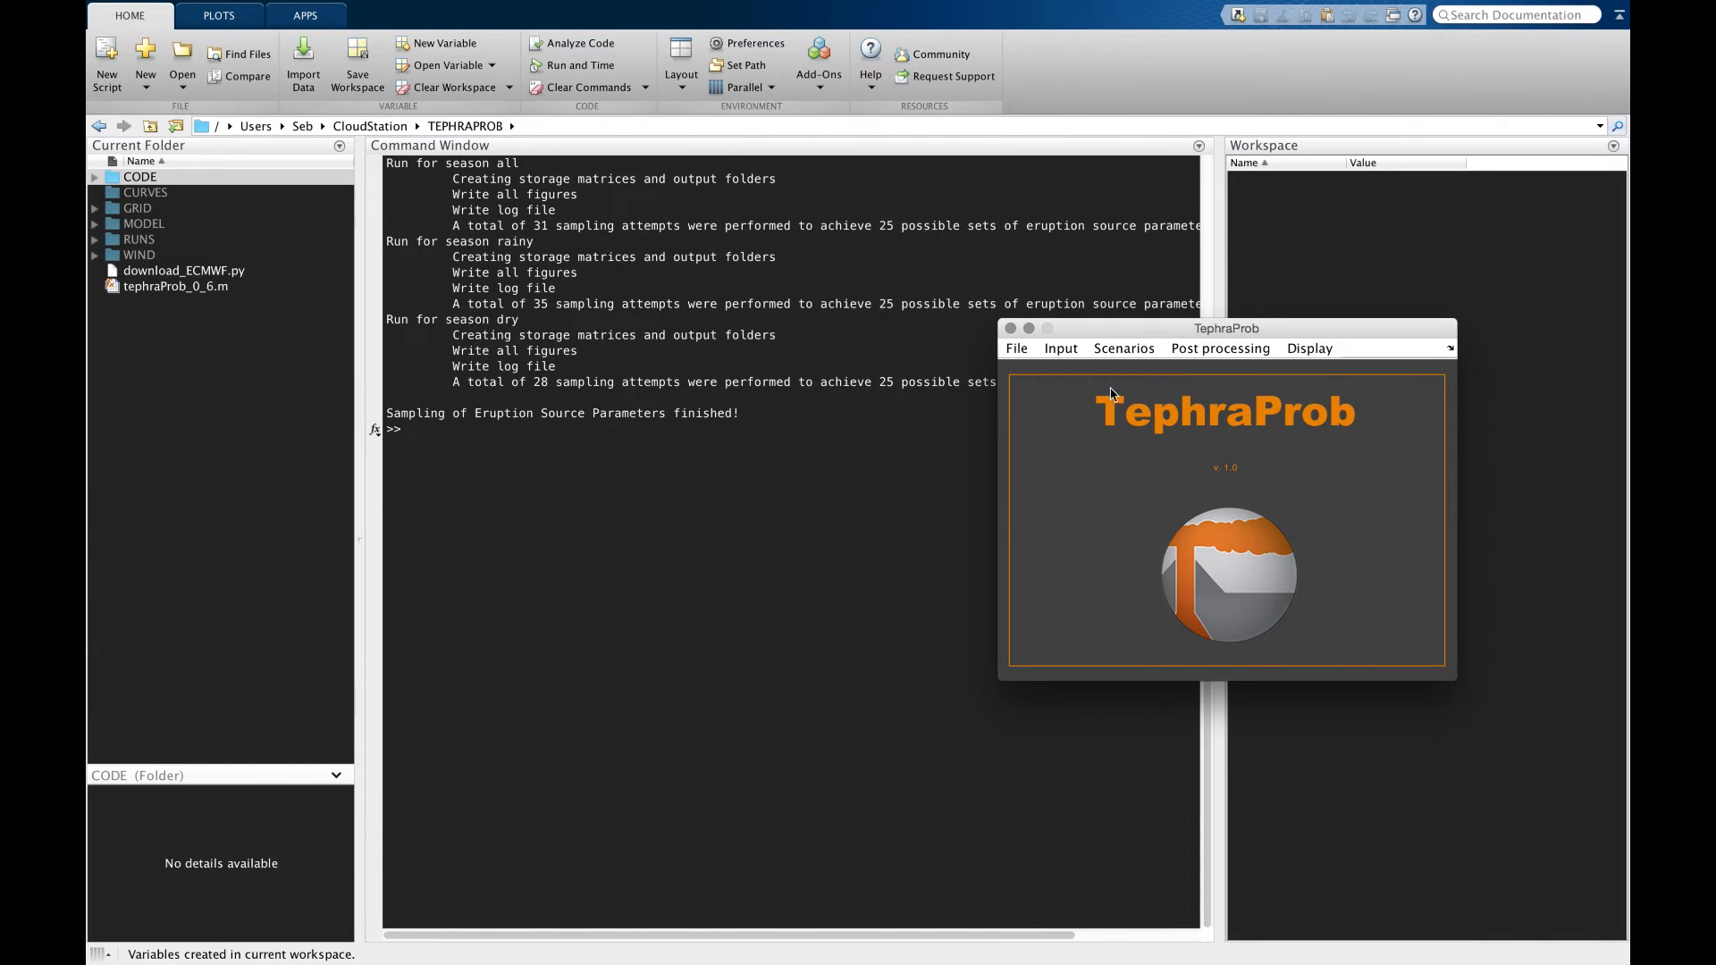
pyautogui.click(1098, 335)
pyautogui.moveTo(1097, 335); pyautogui.dragTo(921, 260)
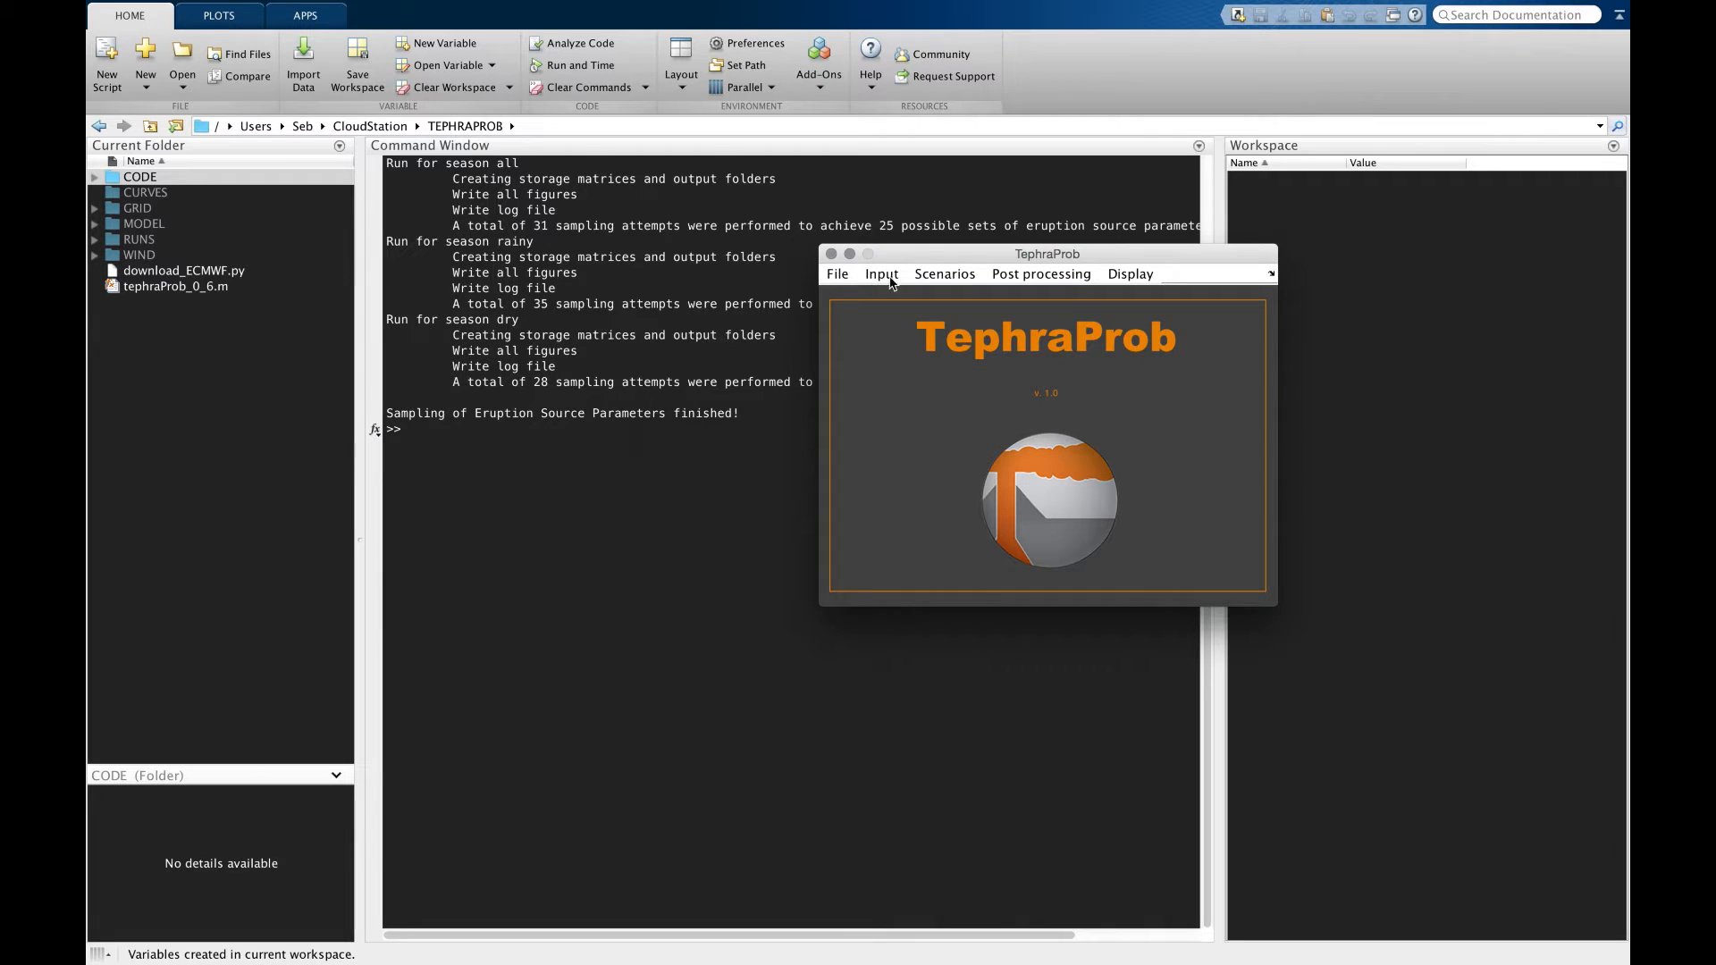
pyautogui.click(943, 275)
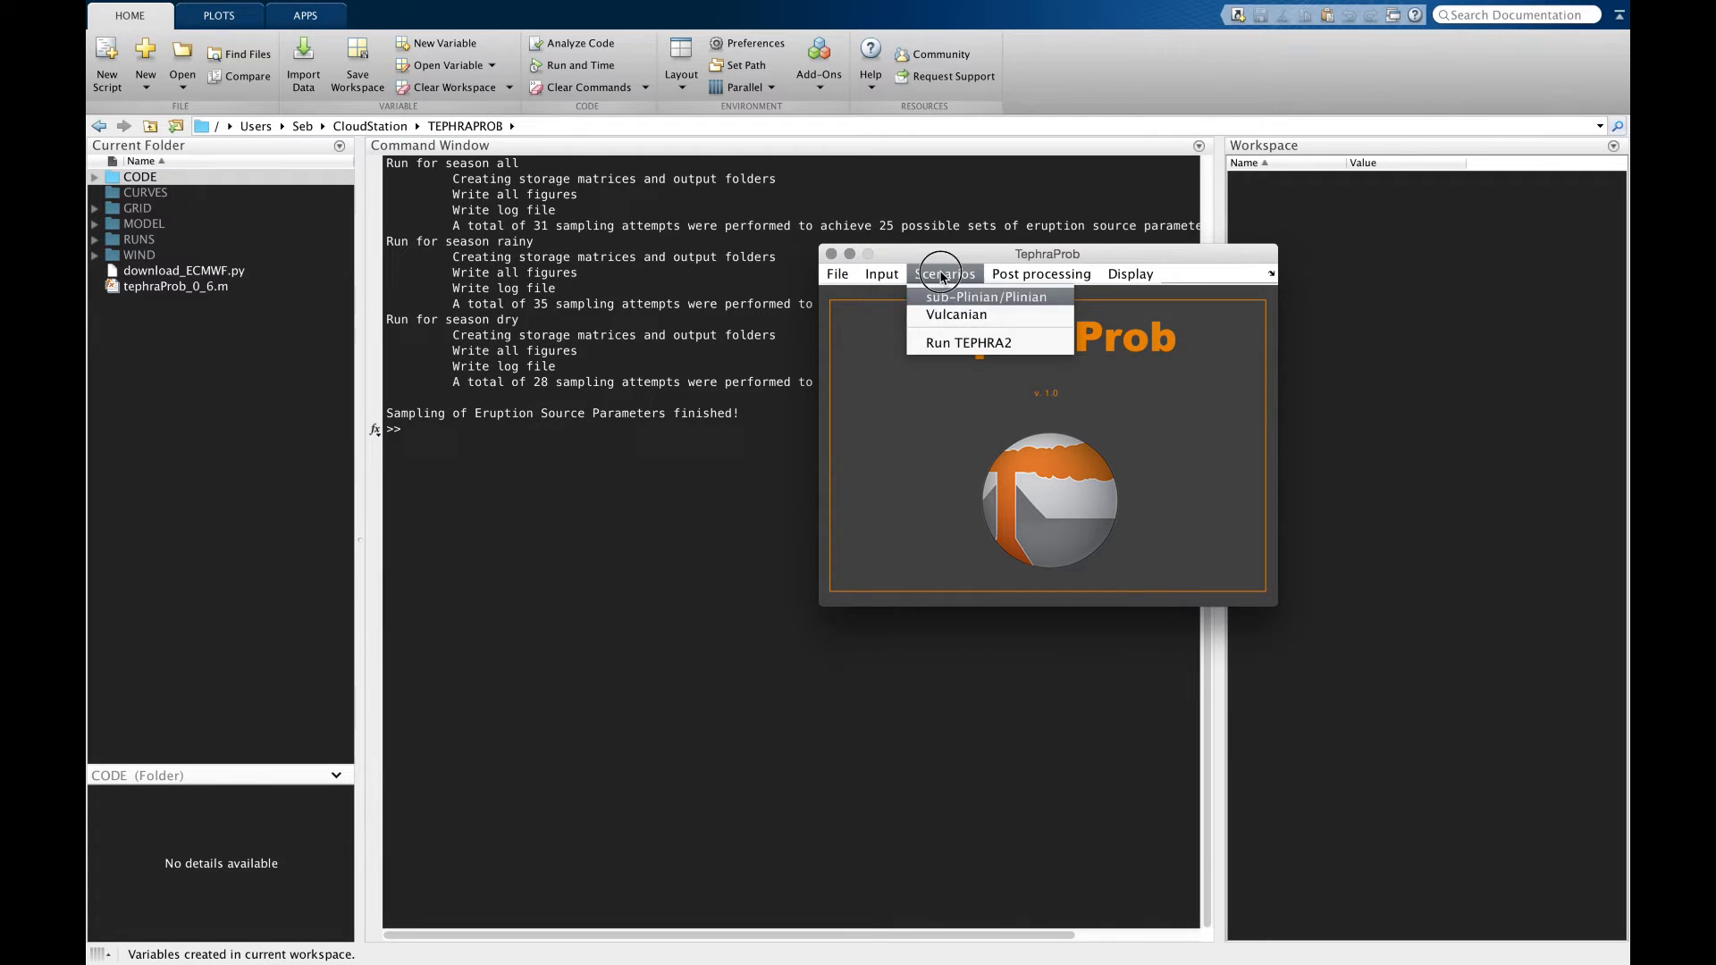
pyautogui.click(965, 345)
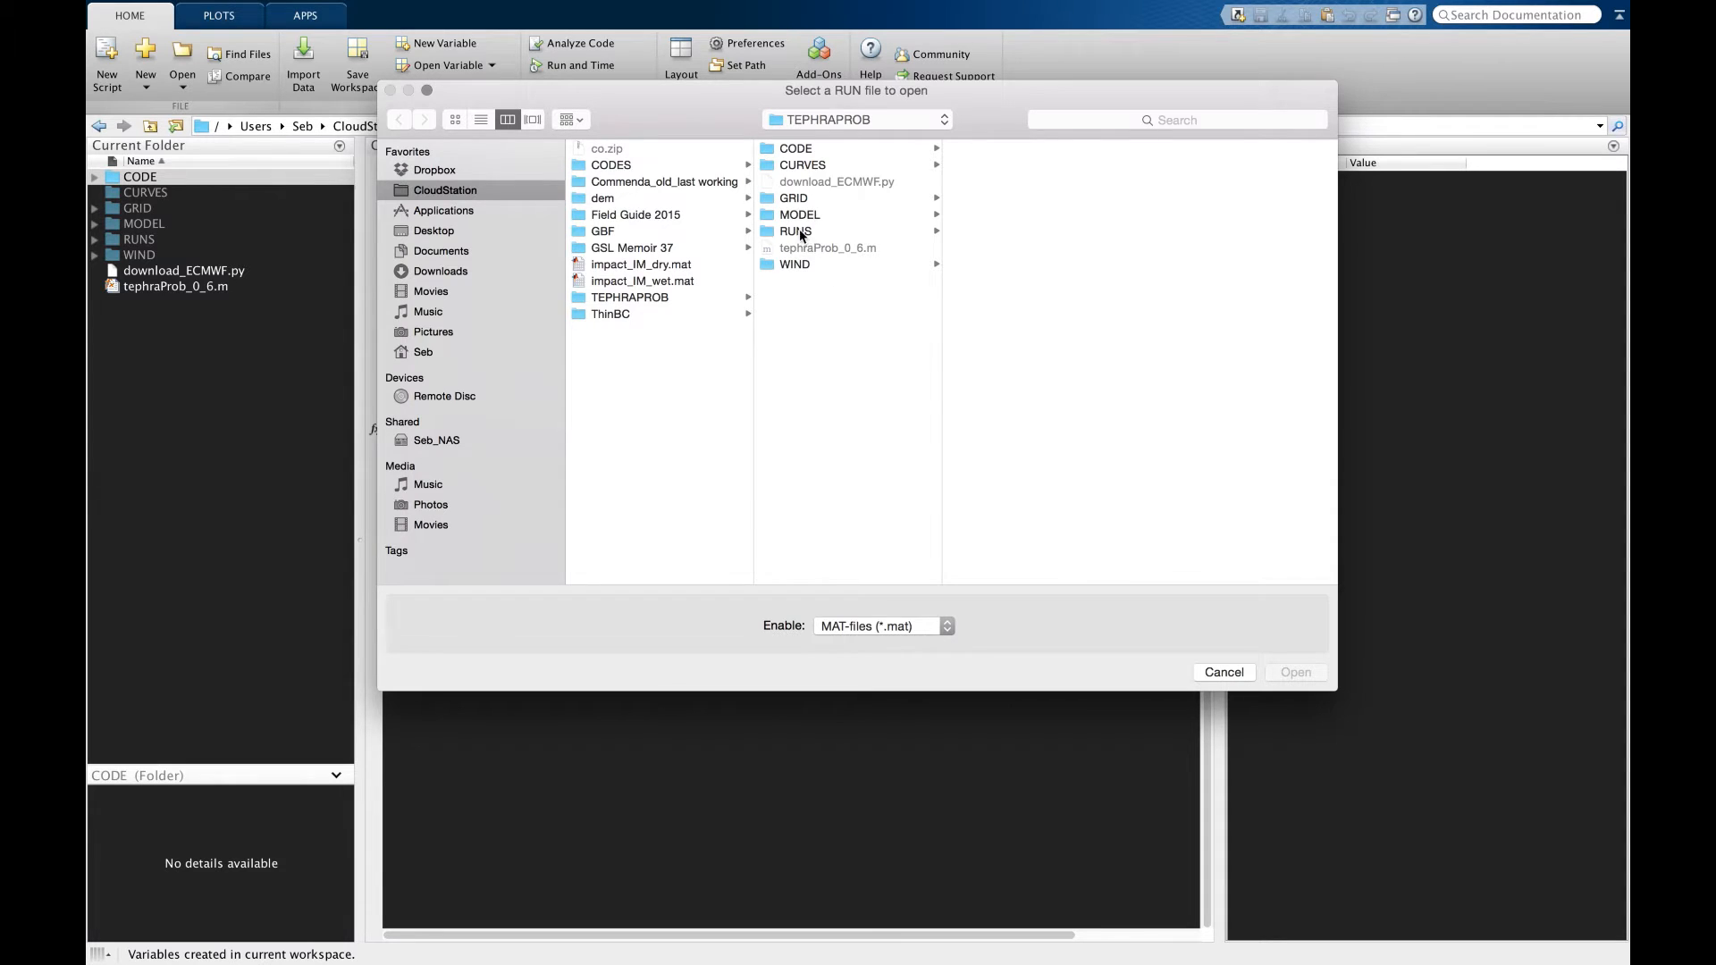
pyautogui.click(799, 231)
pyautogui.click(984, 152)
pyautogui.click(1150, 184)
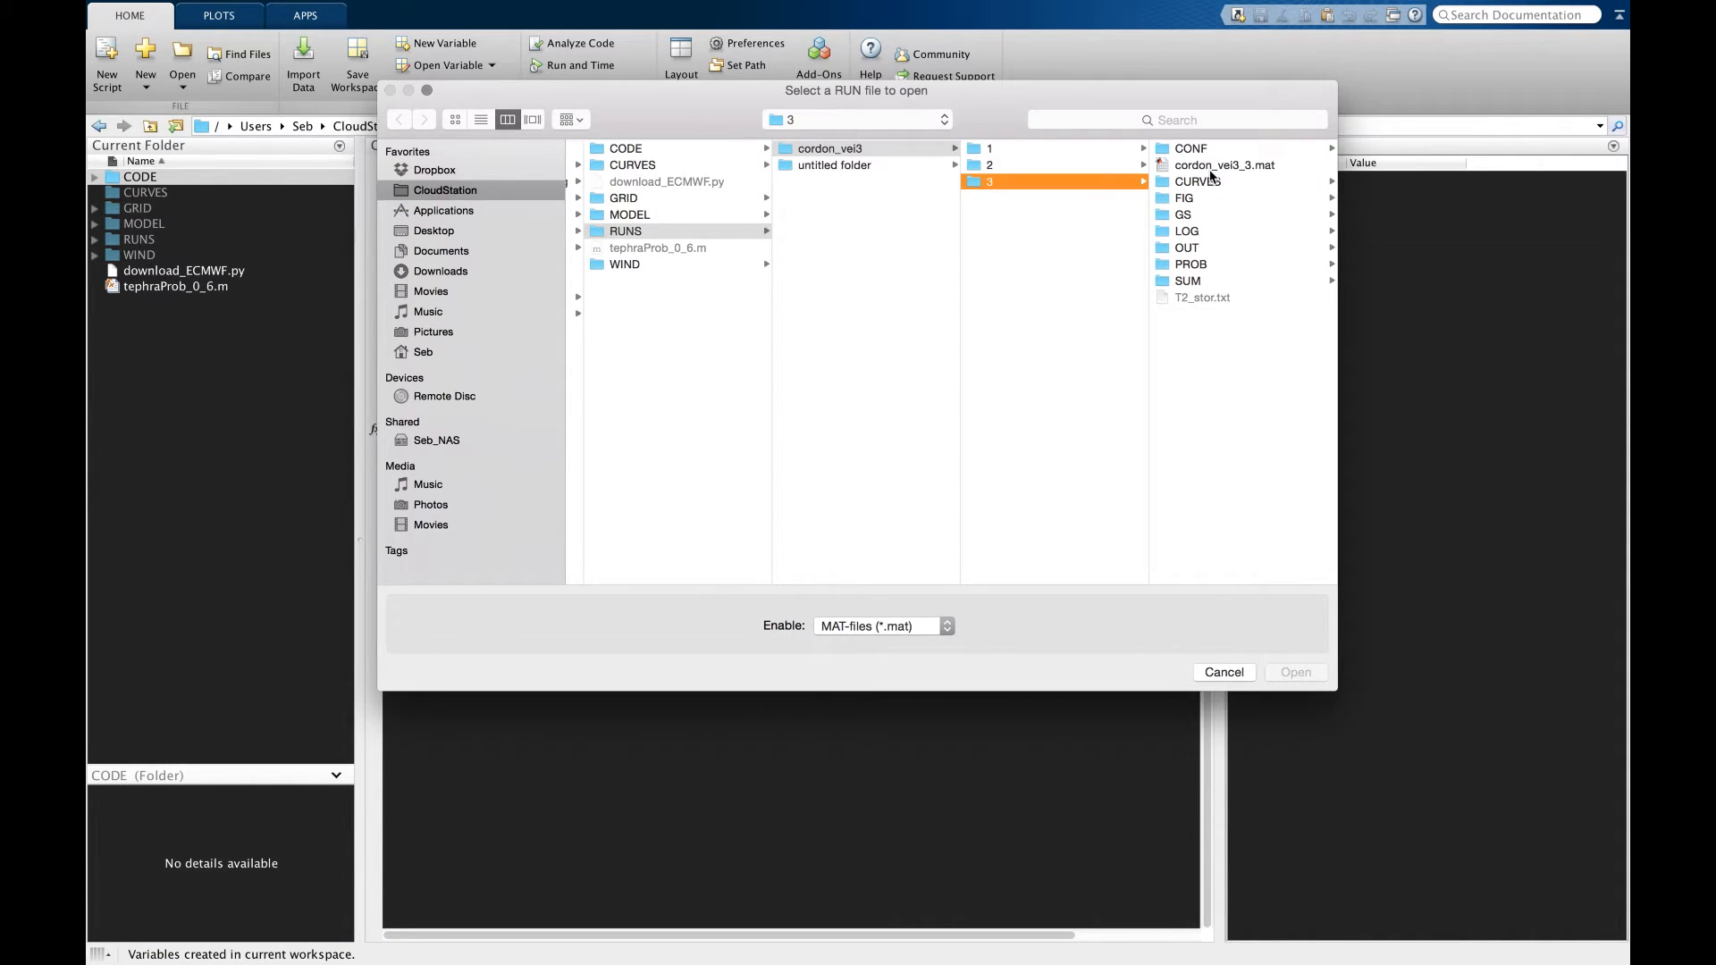
pyautogui.doubleClick(1211, 170)
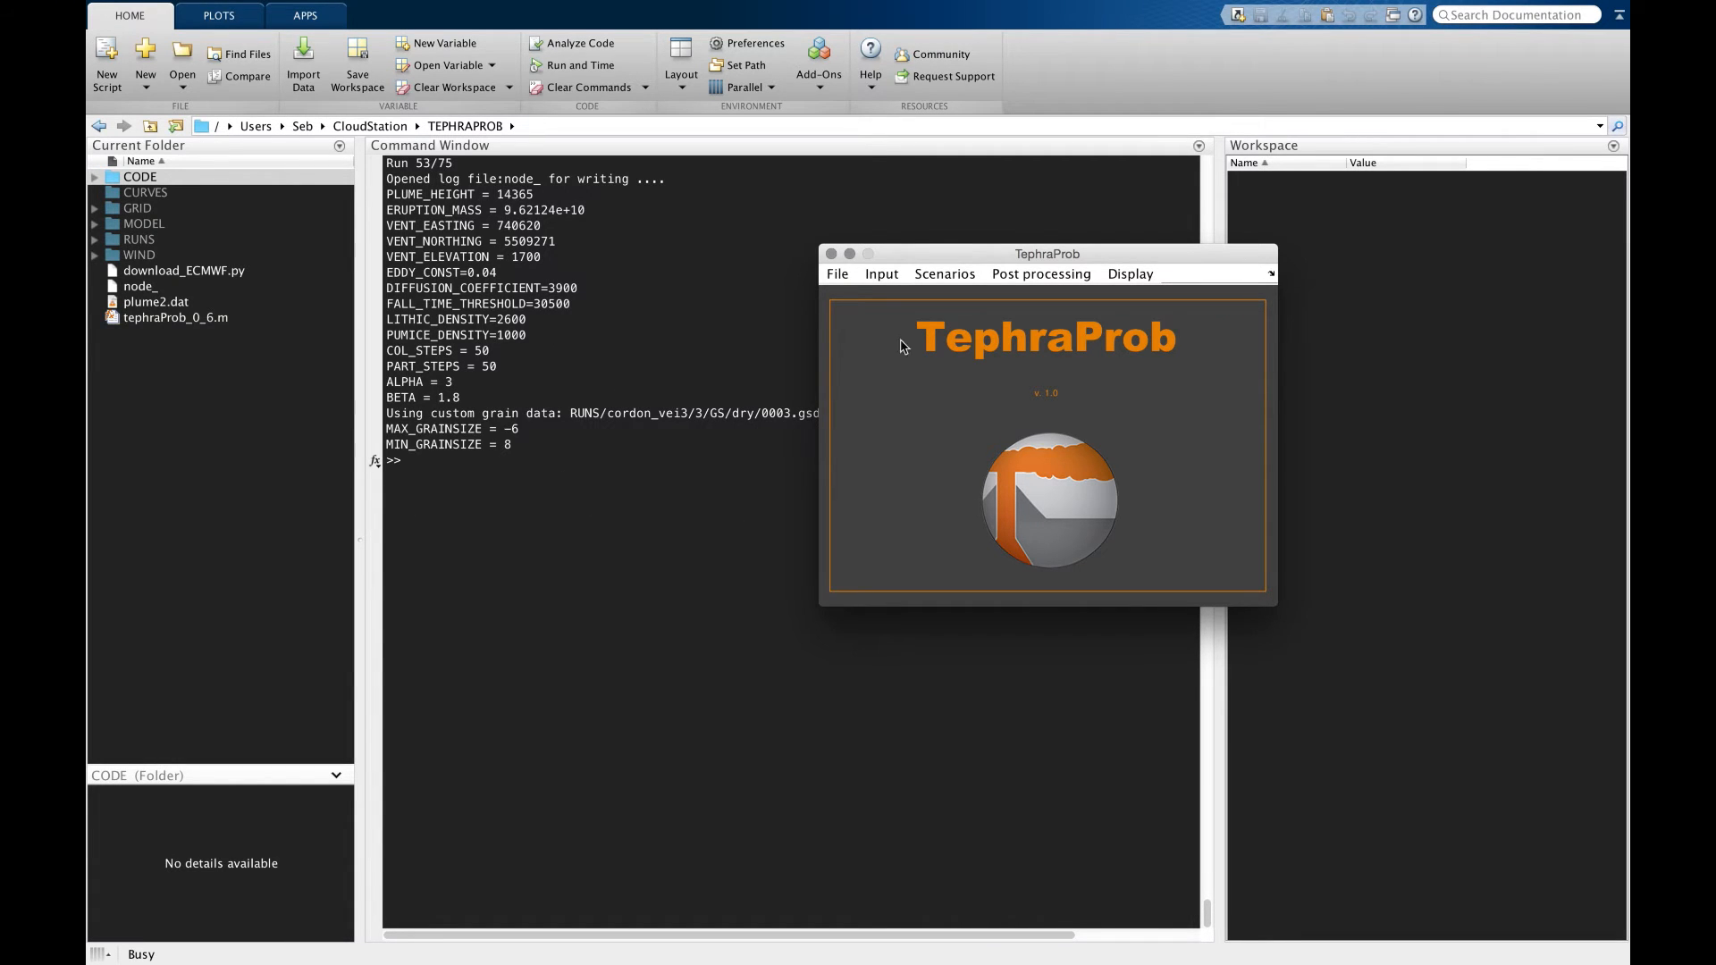
pyautogui.moveTo(991, 255); pyautogui.dragTo(1247, 267)
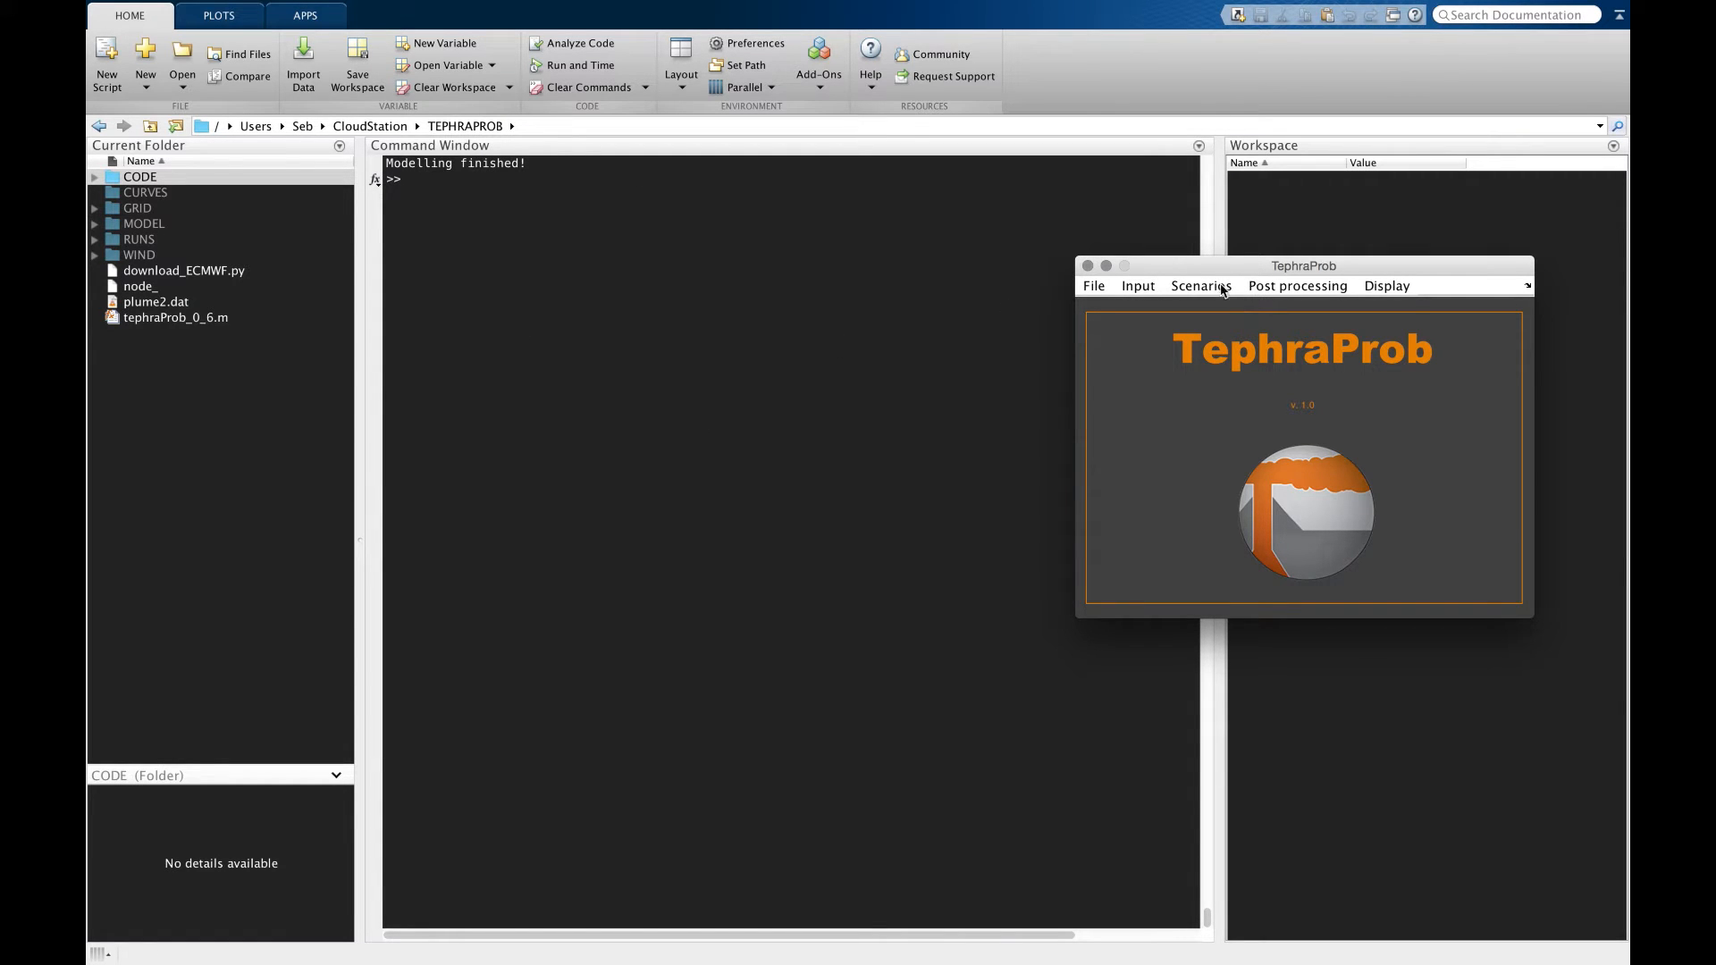
pyautogui.moveTo(1202, 272); pyautogui.dragTo(726, 185)
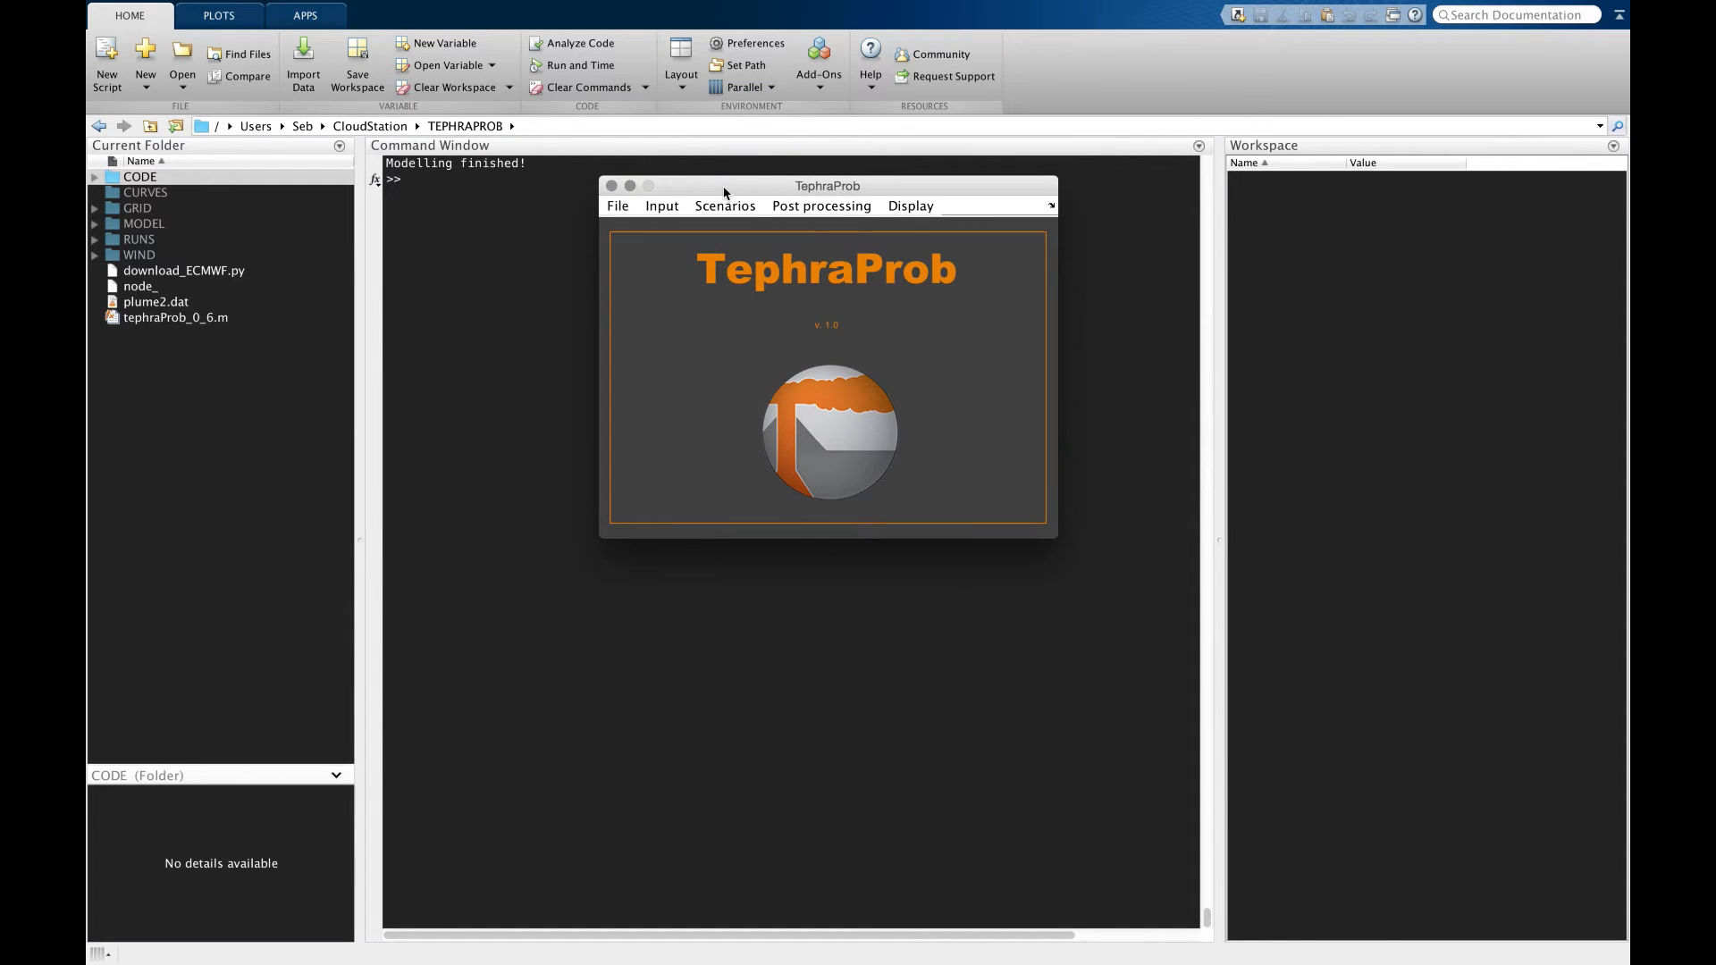
# Step: Switch to Finder and locate cordon_vei3_0001.out in OUT/all/1 of run folder 3
pyautogui.press('super+Tab')
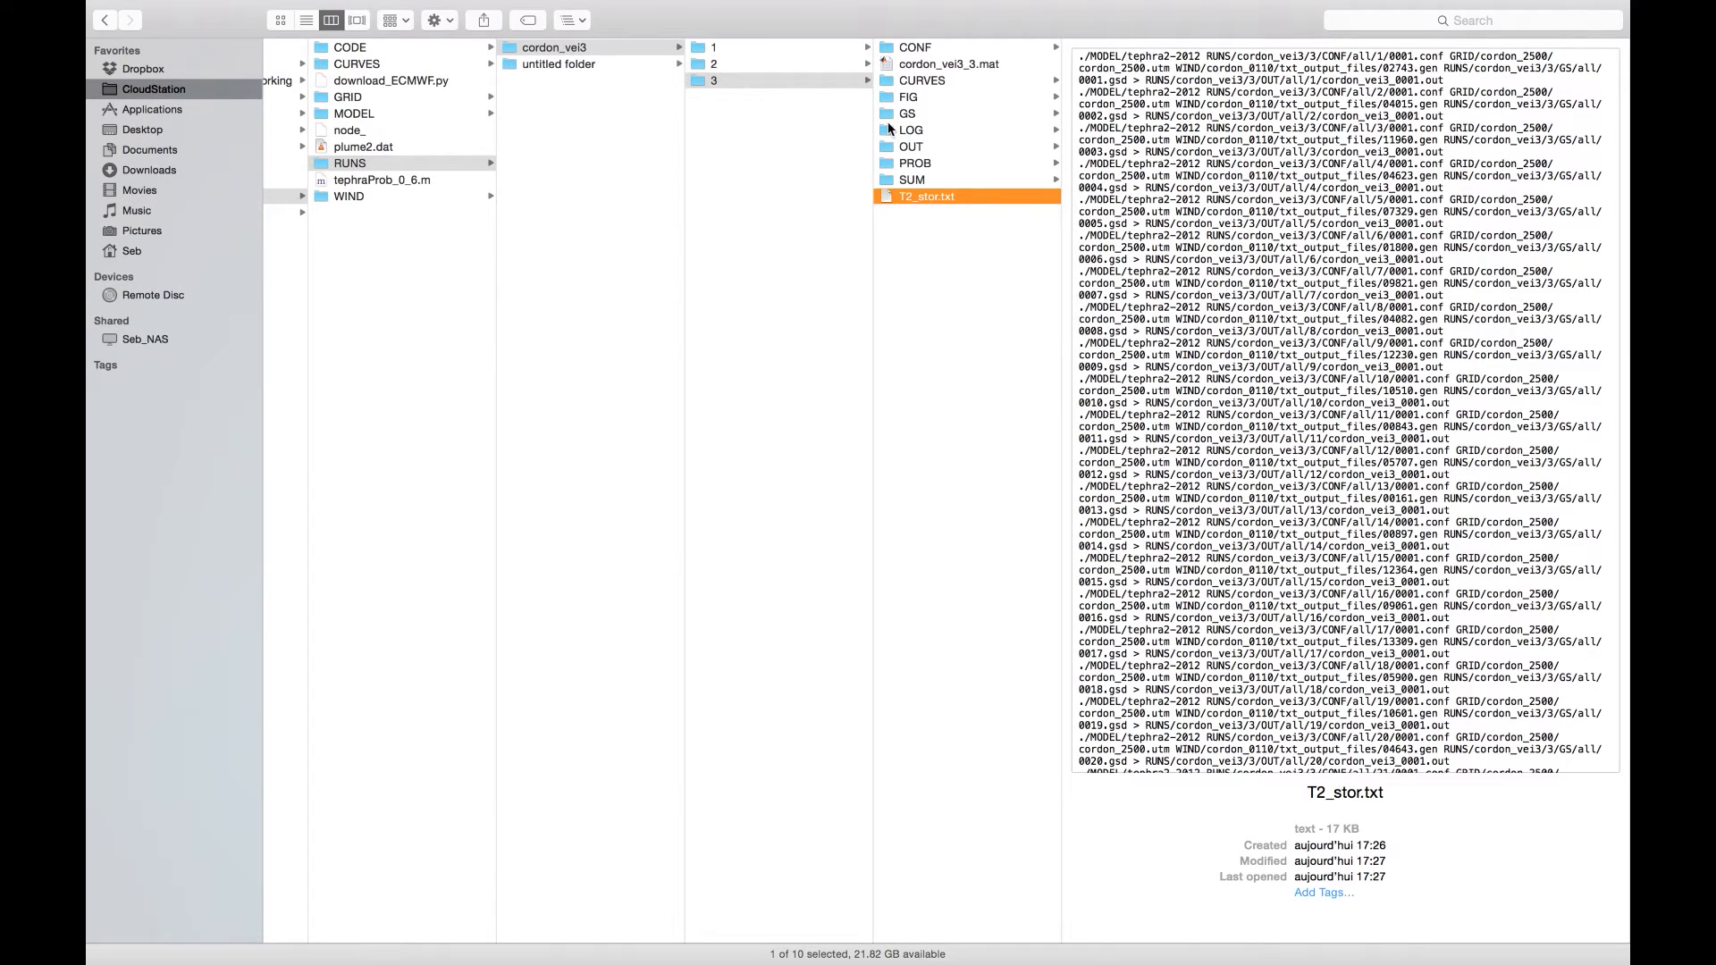
pyautogui.click(916, 146)
pyautogui.click(1112, 63)
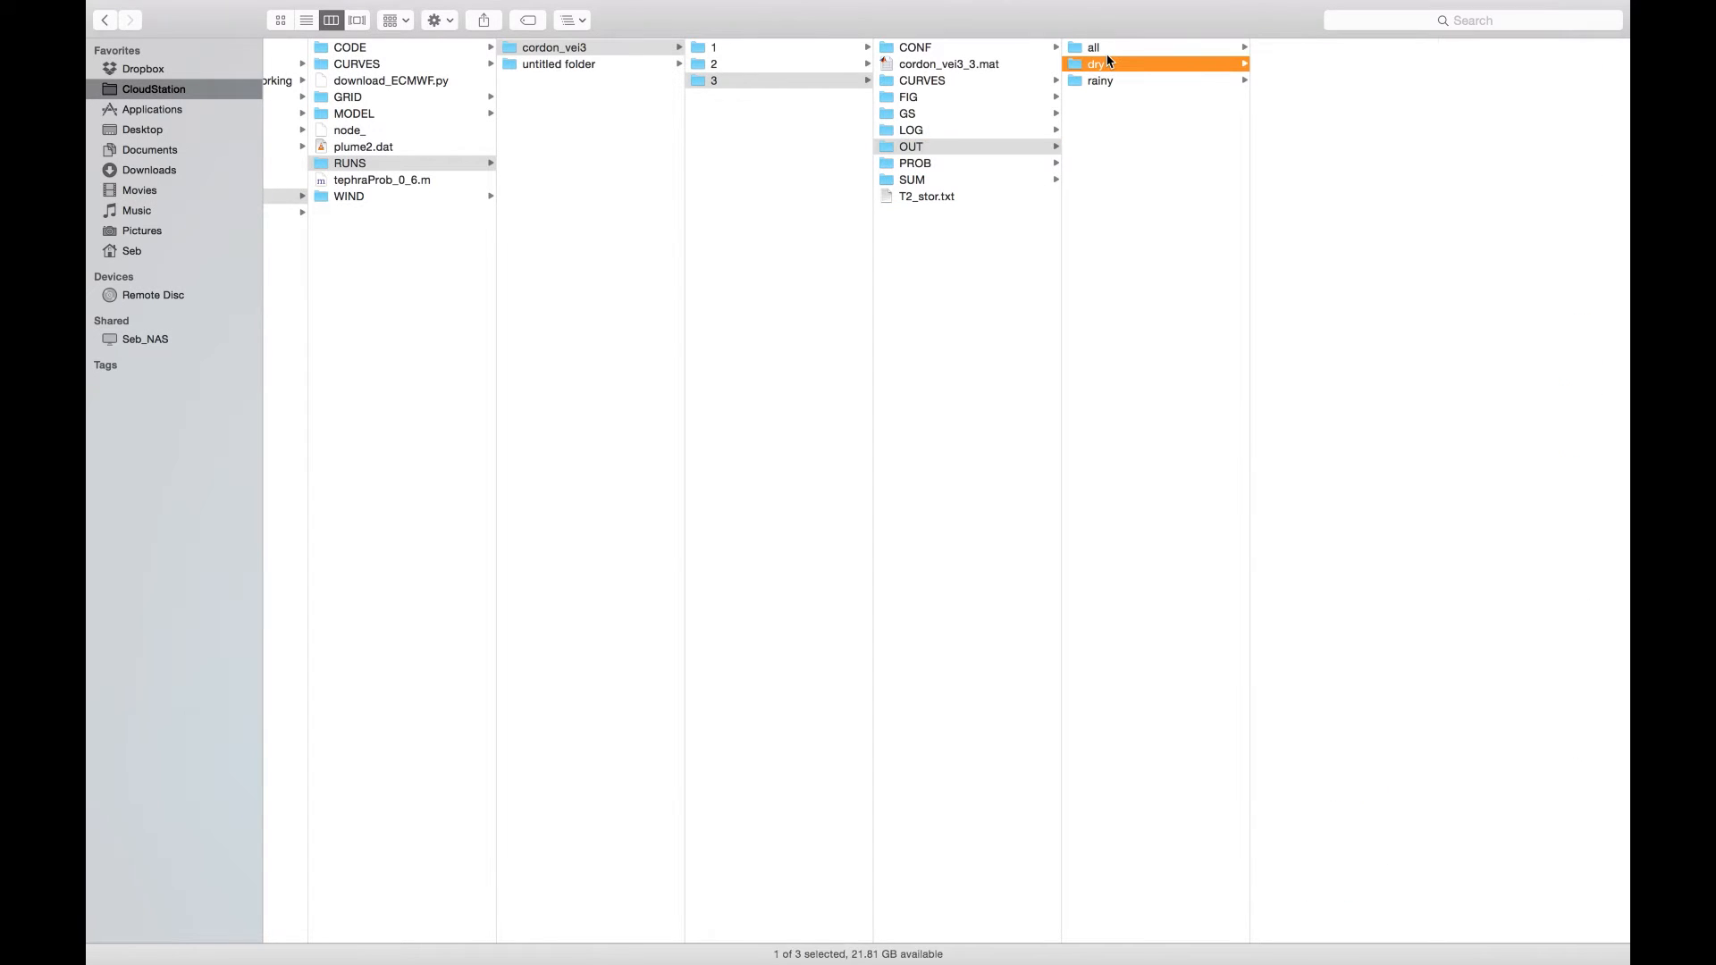
pyautogui.click(1112, 49)
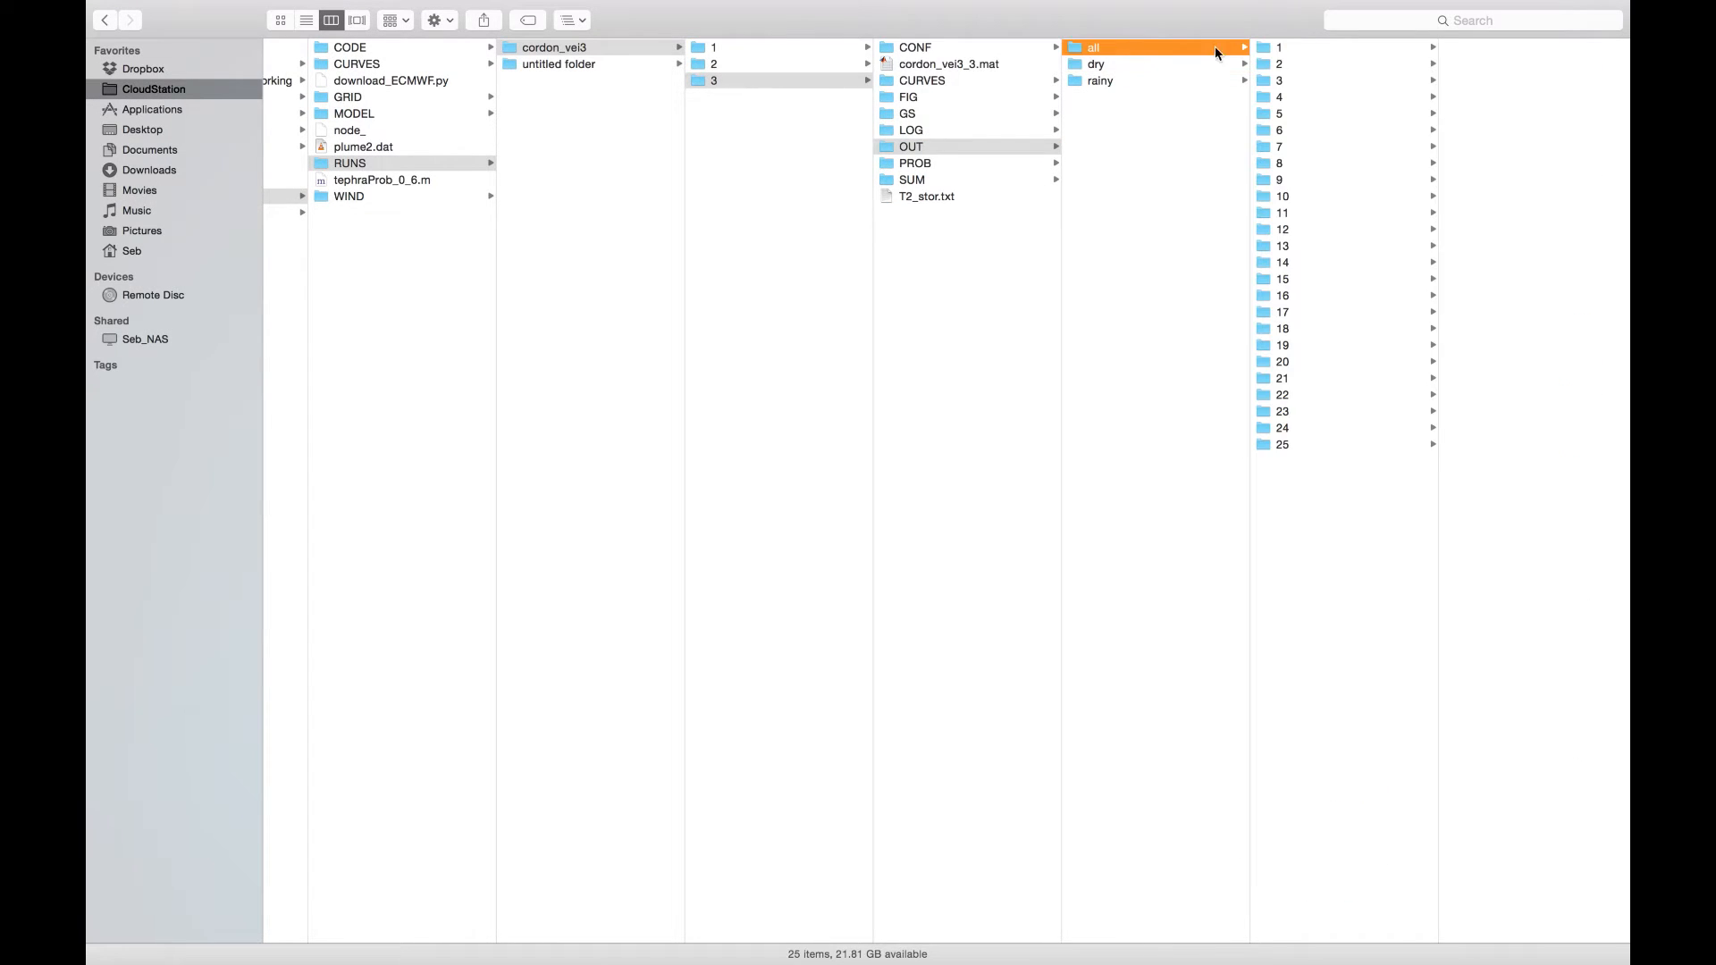
pyautogui.click(1289, 46)
pyautogui.click(1507, 50)
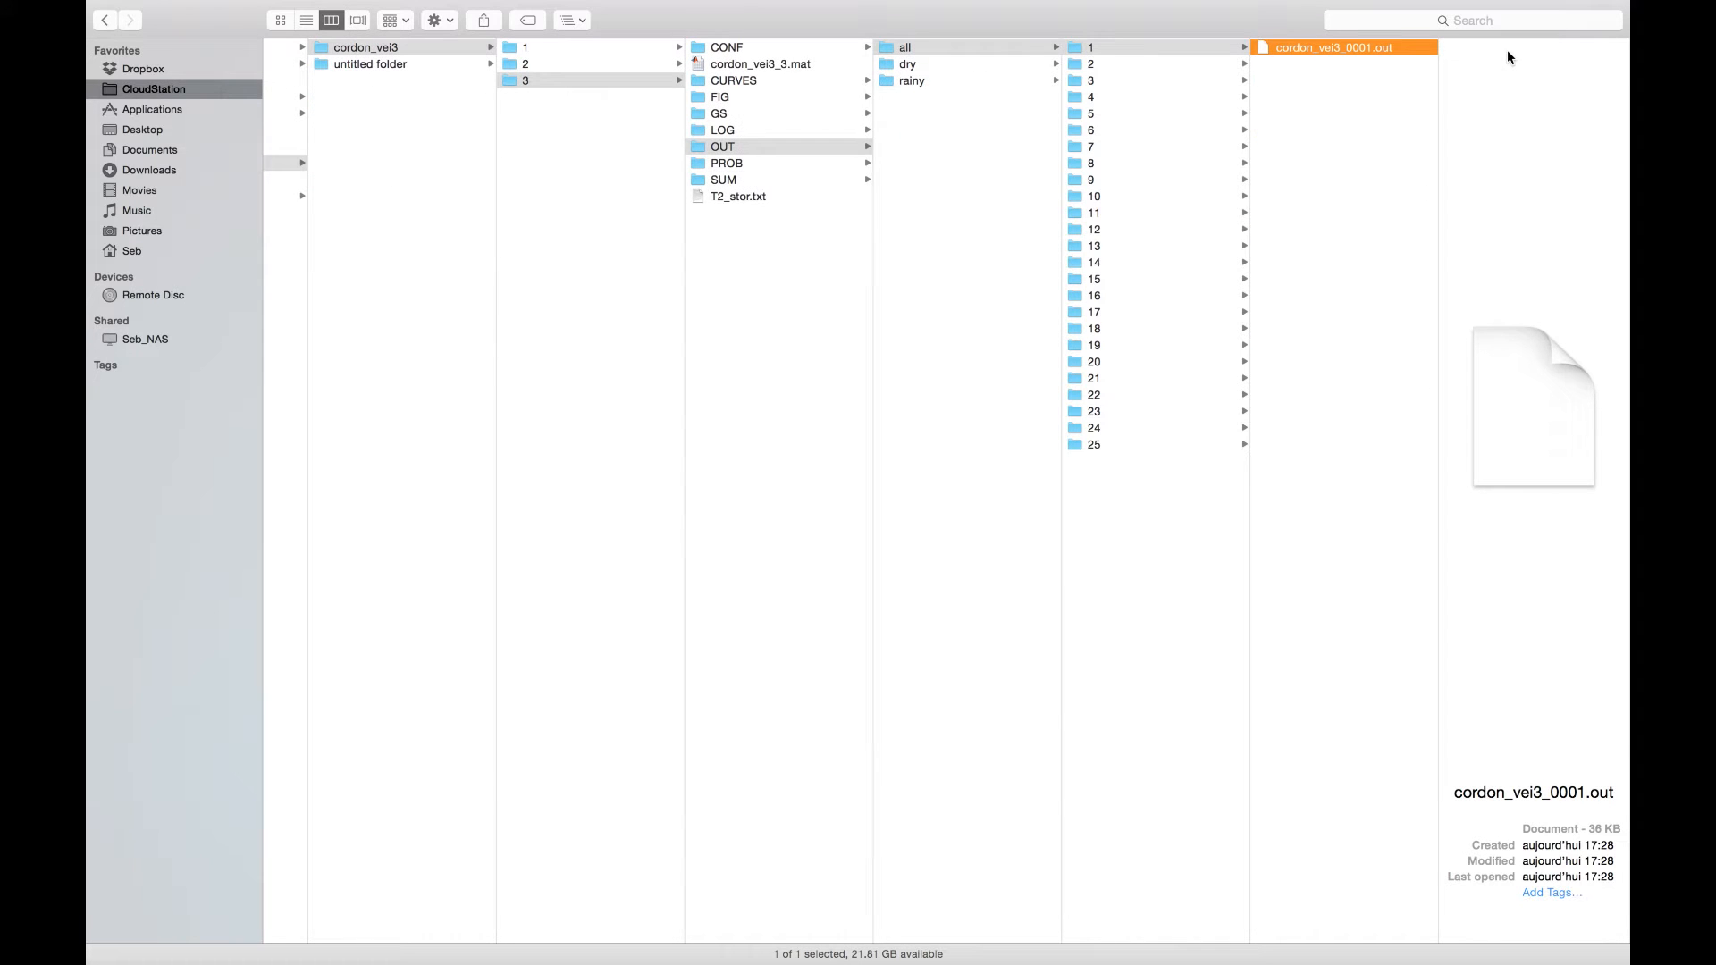
# Step: Open cordon_vei3_0001.out in the text editor and examine its easting, northing, elevation and accumulation columns
pyautogui.press('super+Tab')
pyautogui.press('super+Tab')
pyautogui.press('super+Tab')
pyautogui.press('super+Tab')
pyautogui.press('super+Tab')
pyautogui.press('super+Tab')
pyautogui.press('super+Tab')
pyautogui.moveTo(1308, 58); pyautogui.dragTo(225, 487)
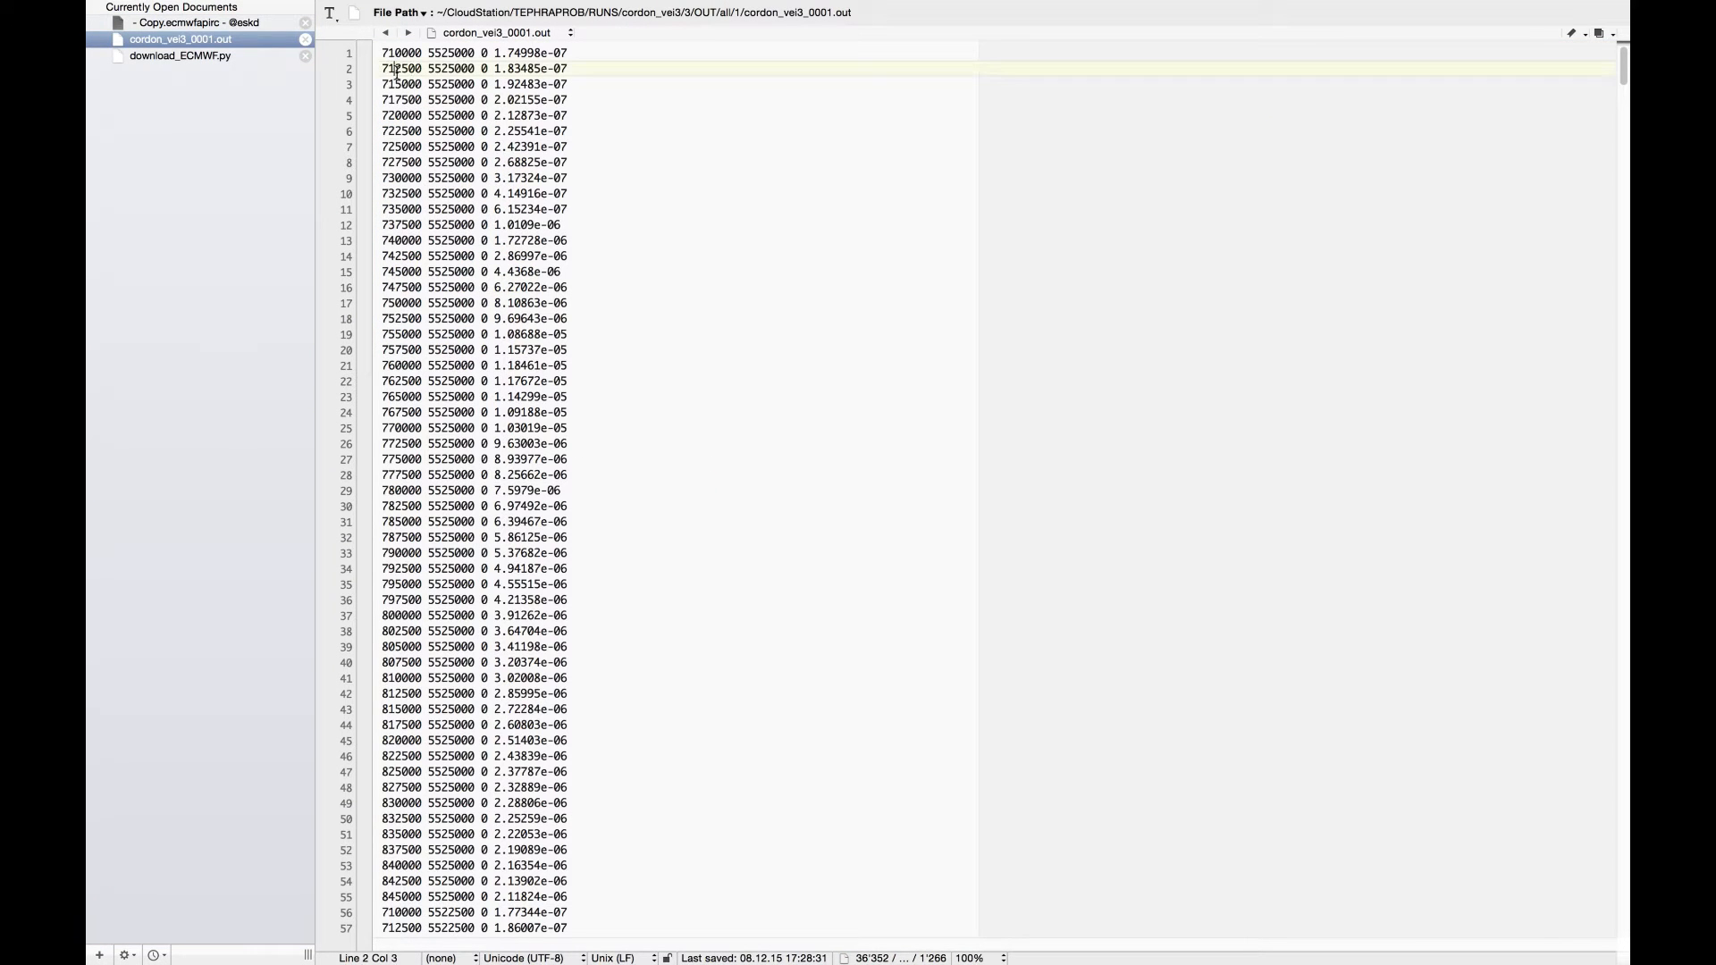
pyautogui.click(434, 68)
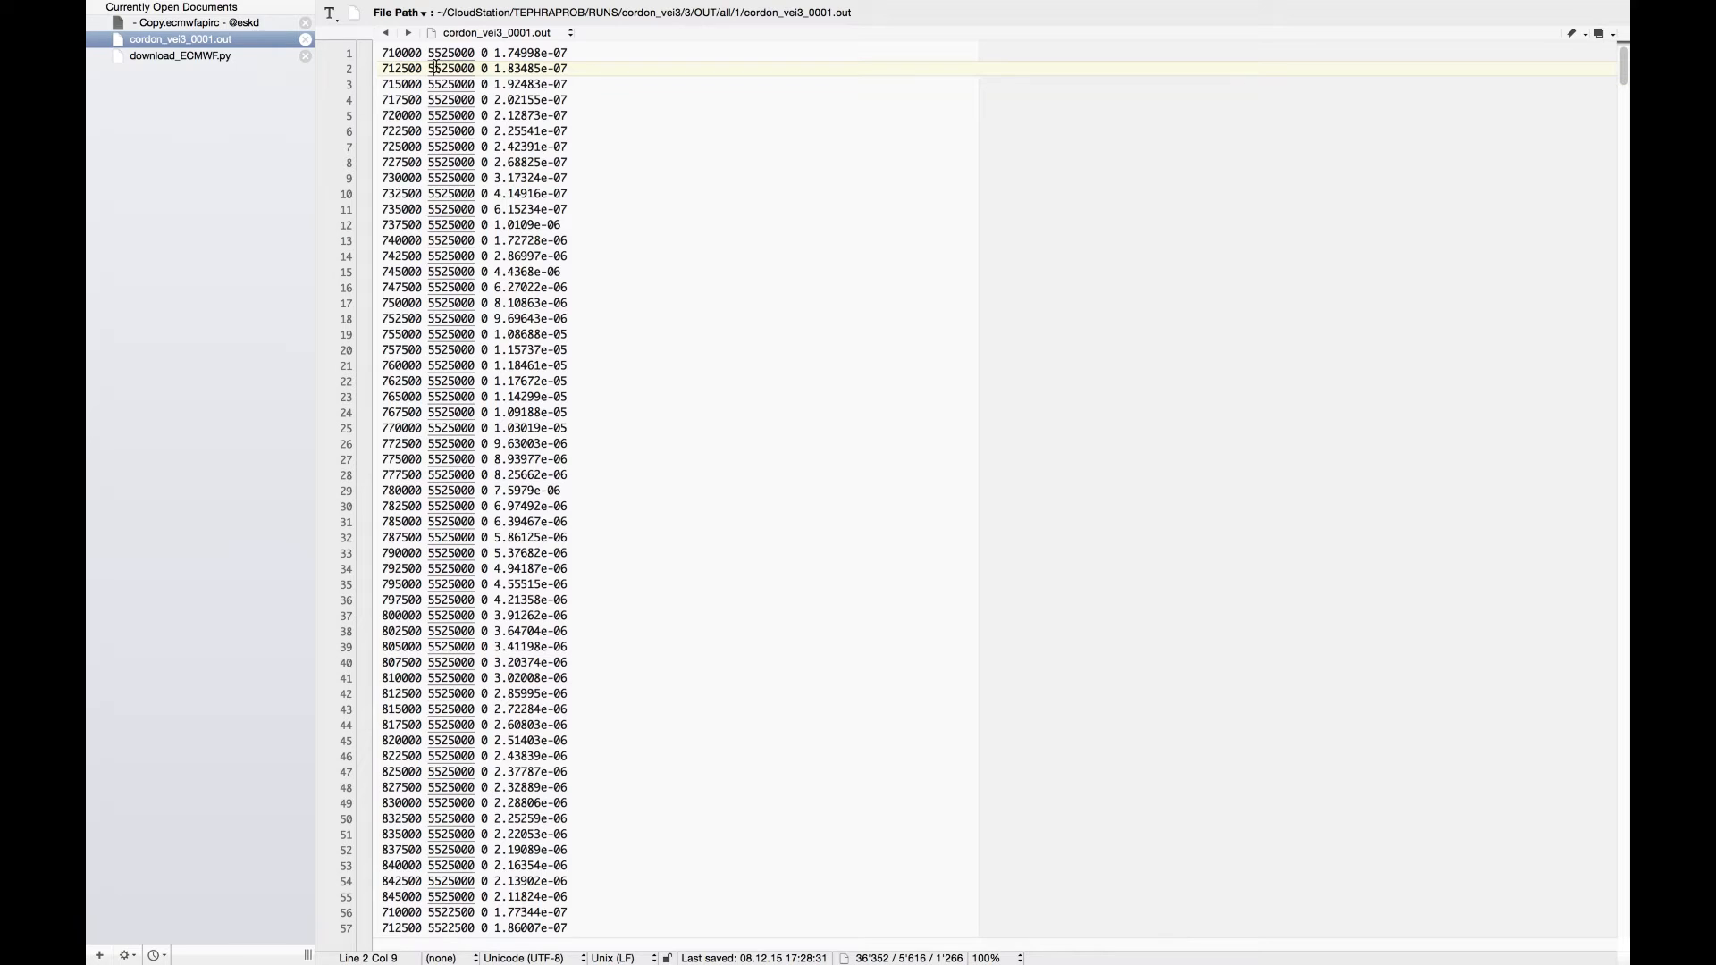
pyautogui.click(484, 52)
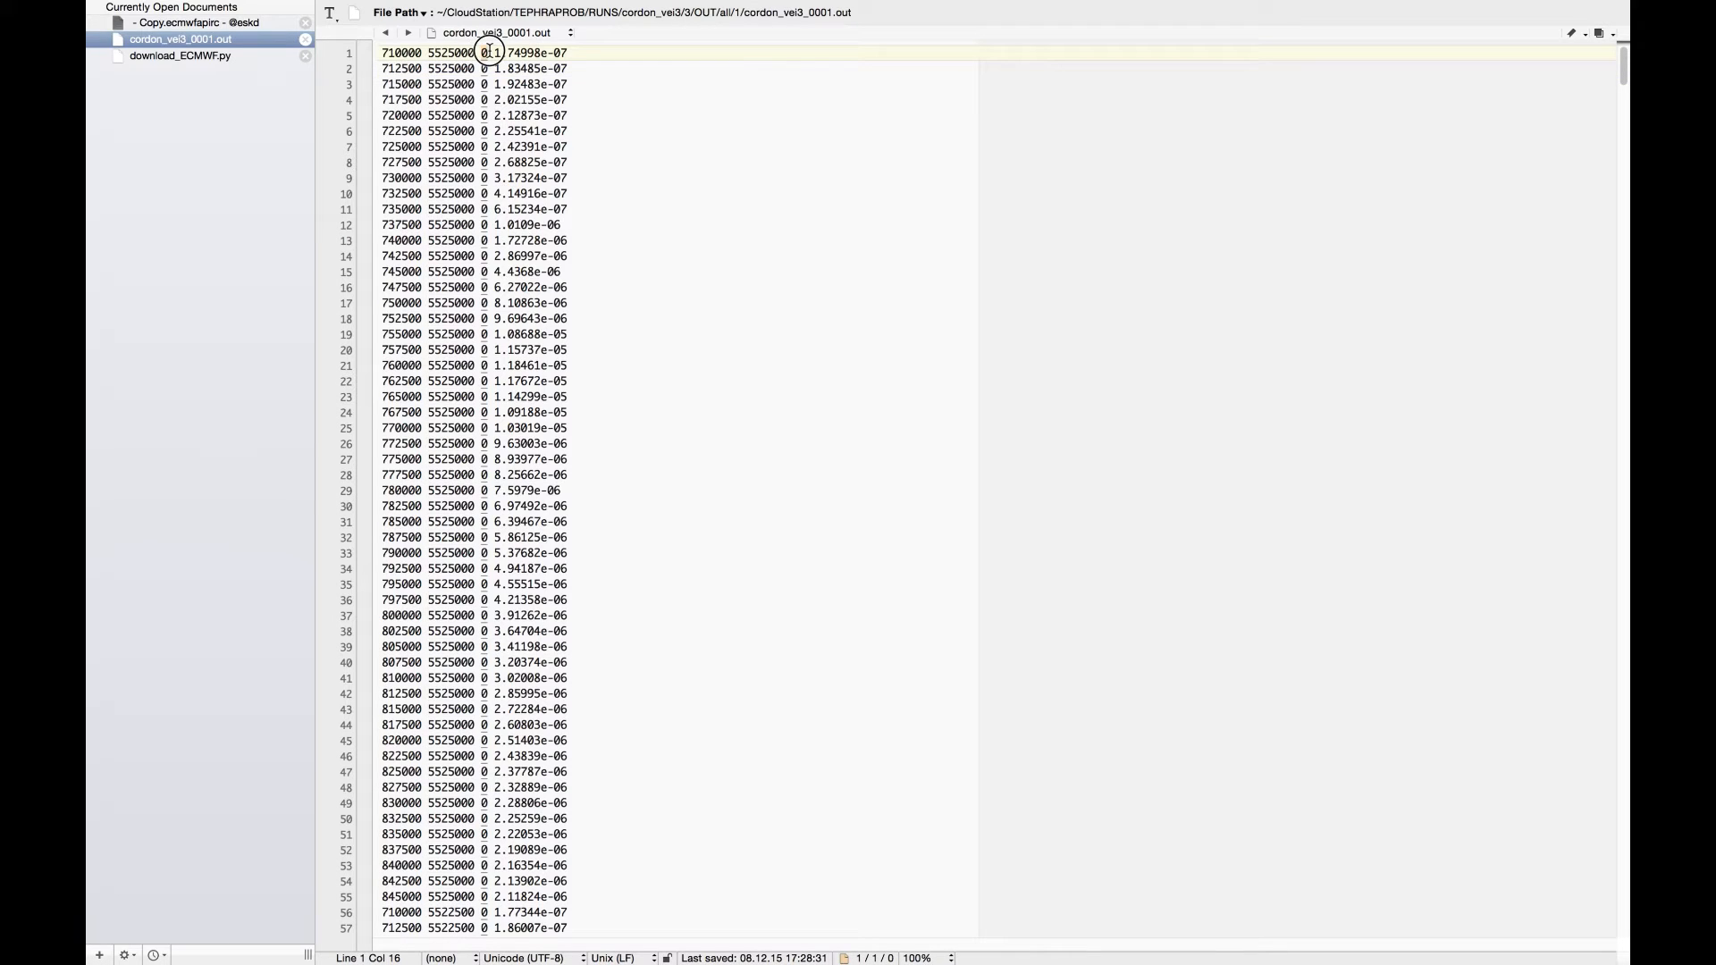
pyautogui.moveTo(494, 52); pyautogui.dragTo(571, 54)
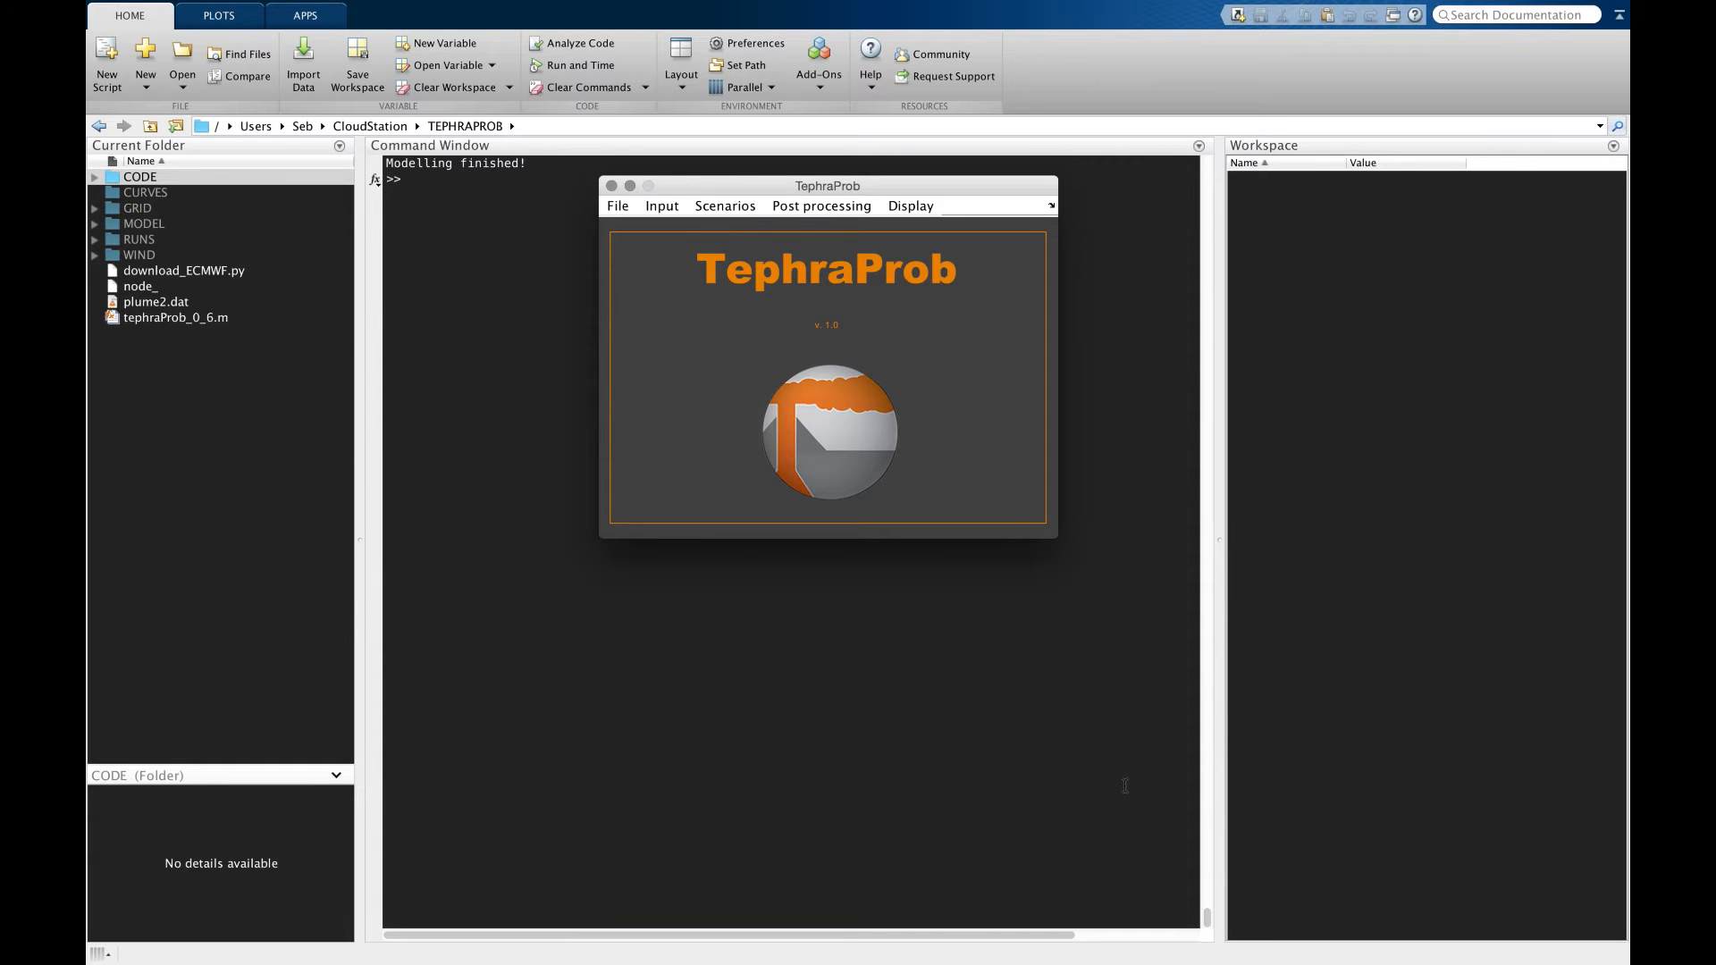
# Step: Return to TephraProb and load cordon_vei3_3.mat from run folder 3 of cordon_vei3 into a new sub-Plinian/Plinian scenario
pyautogui.click(706, 203)
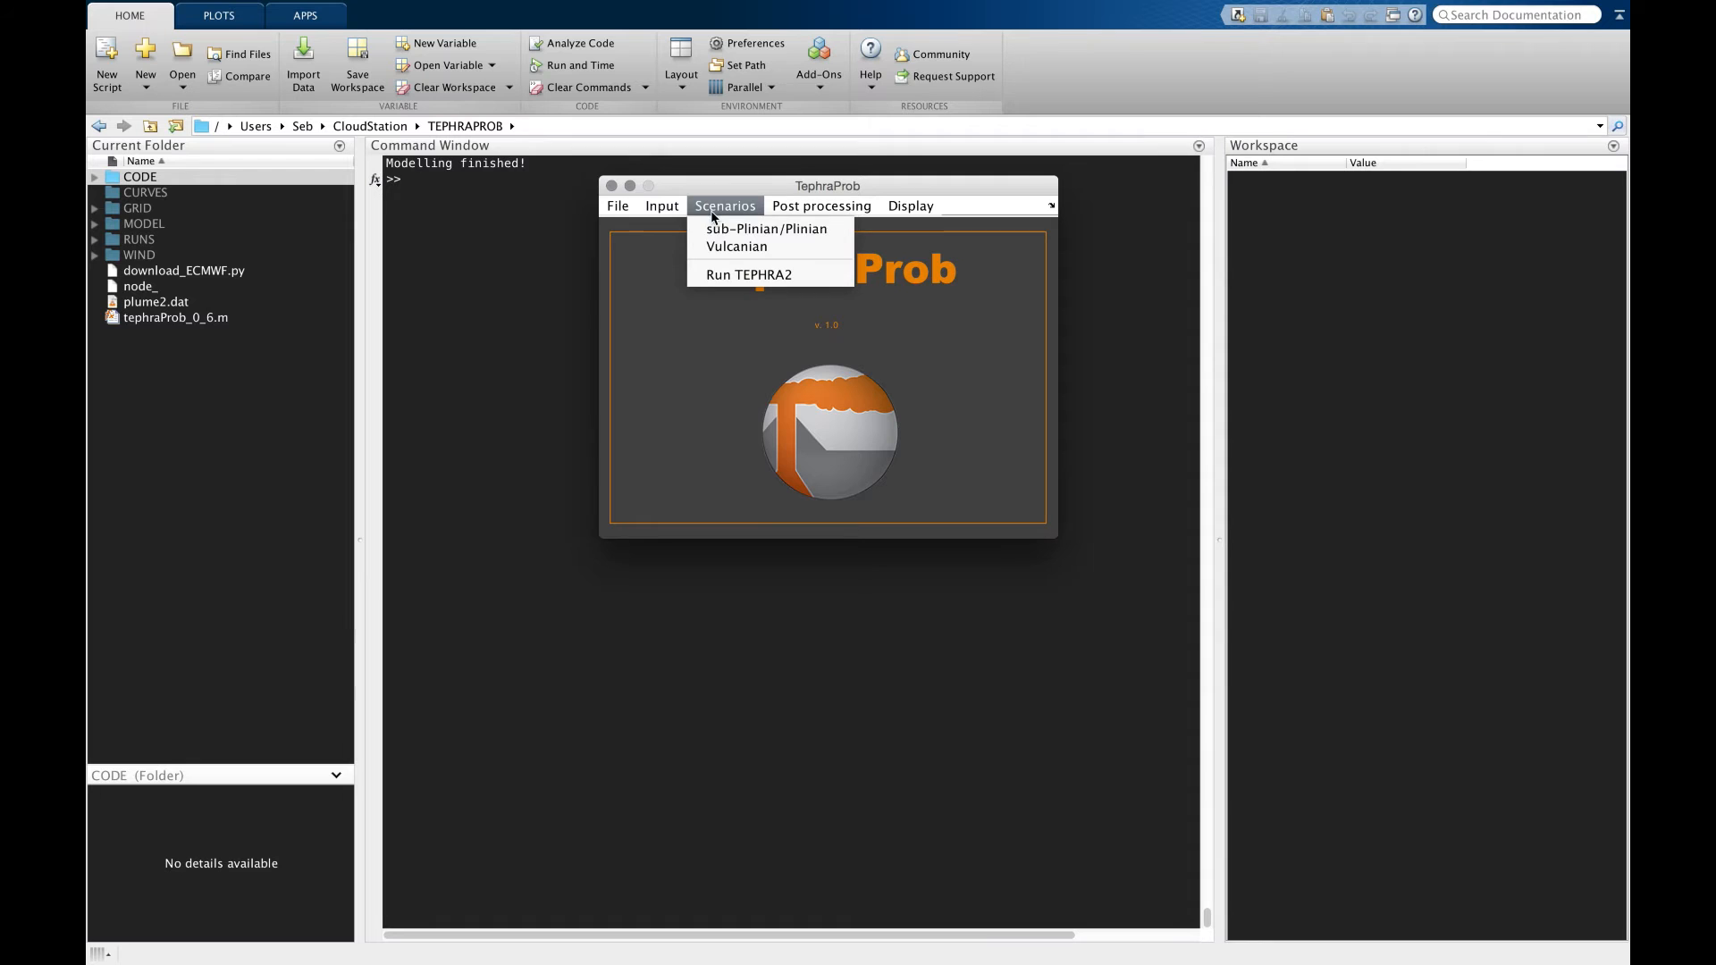
pyautogui.click(712, 226)
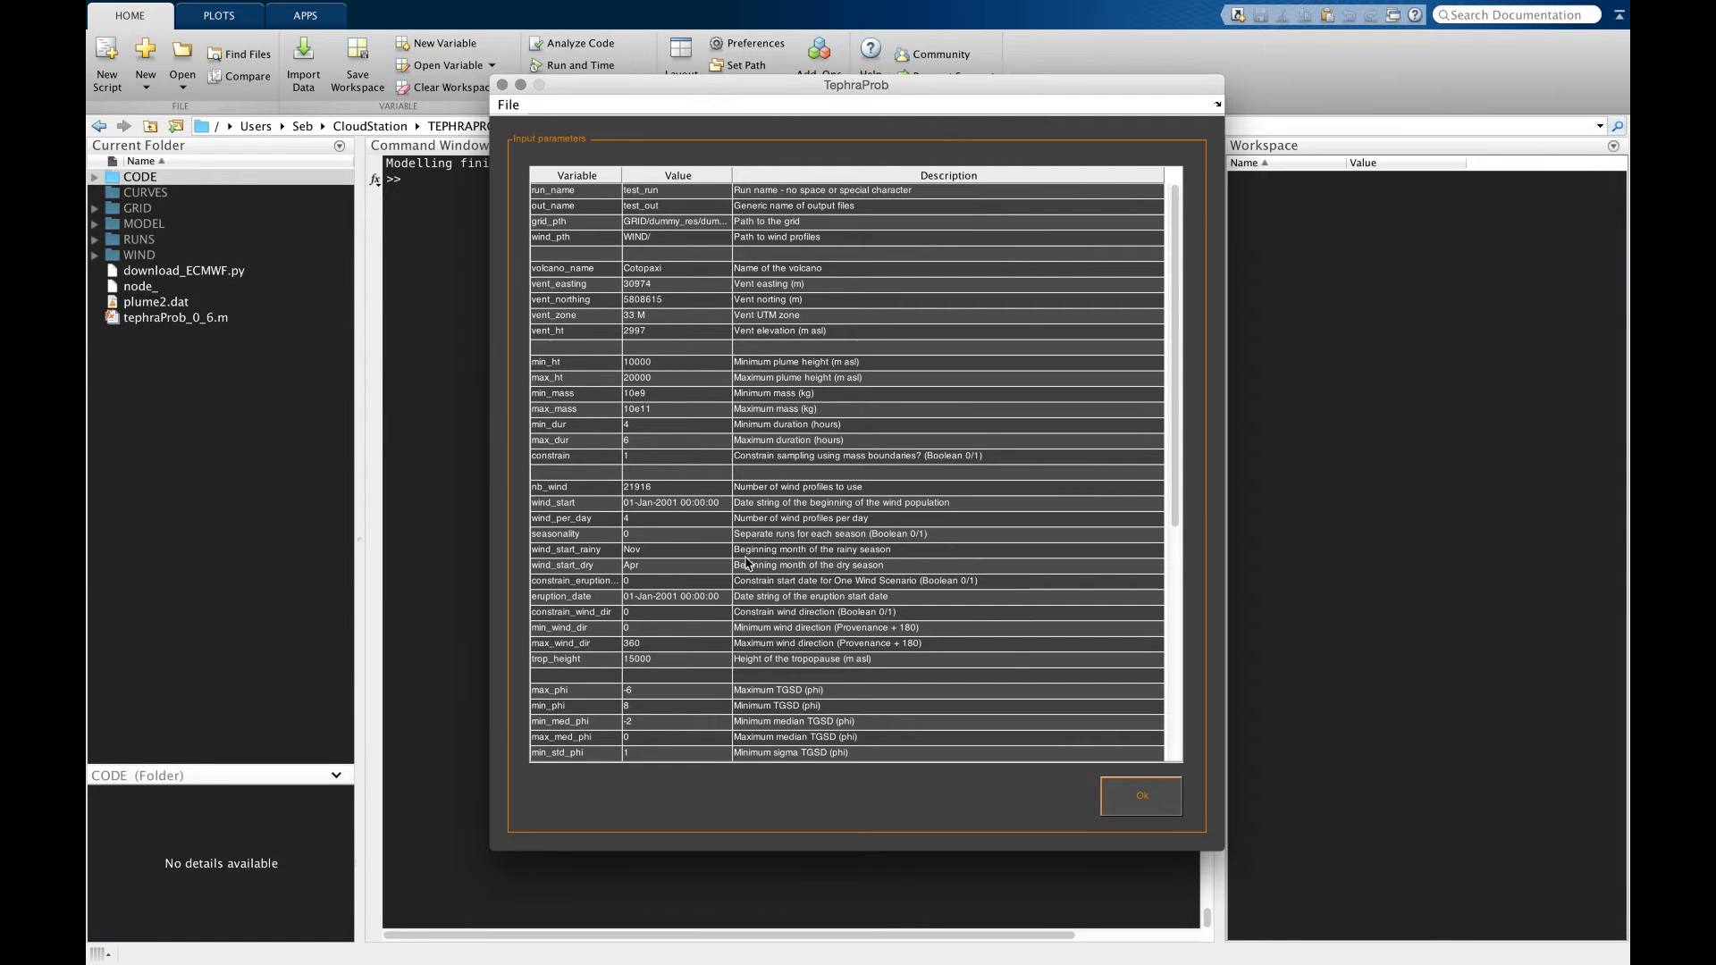
pyautogui.click(510, 106)
pyautogui.click(527, 127)
pyautogui.click(829, 266)
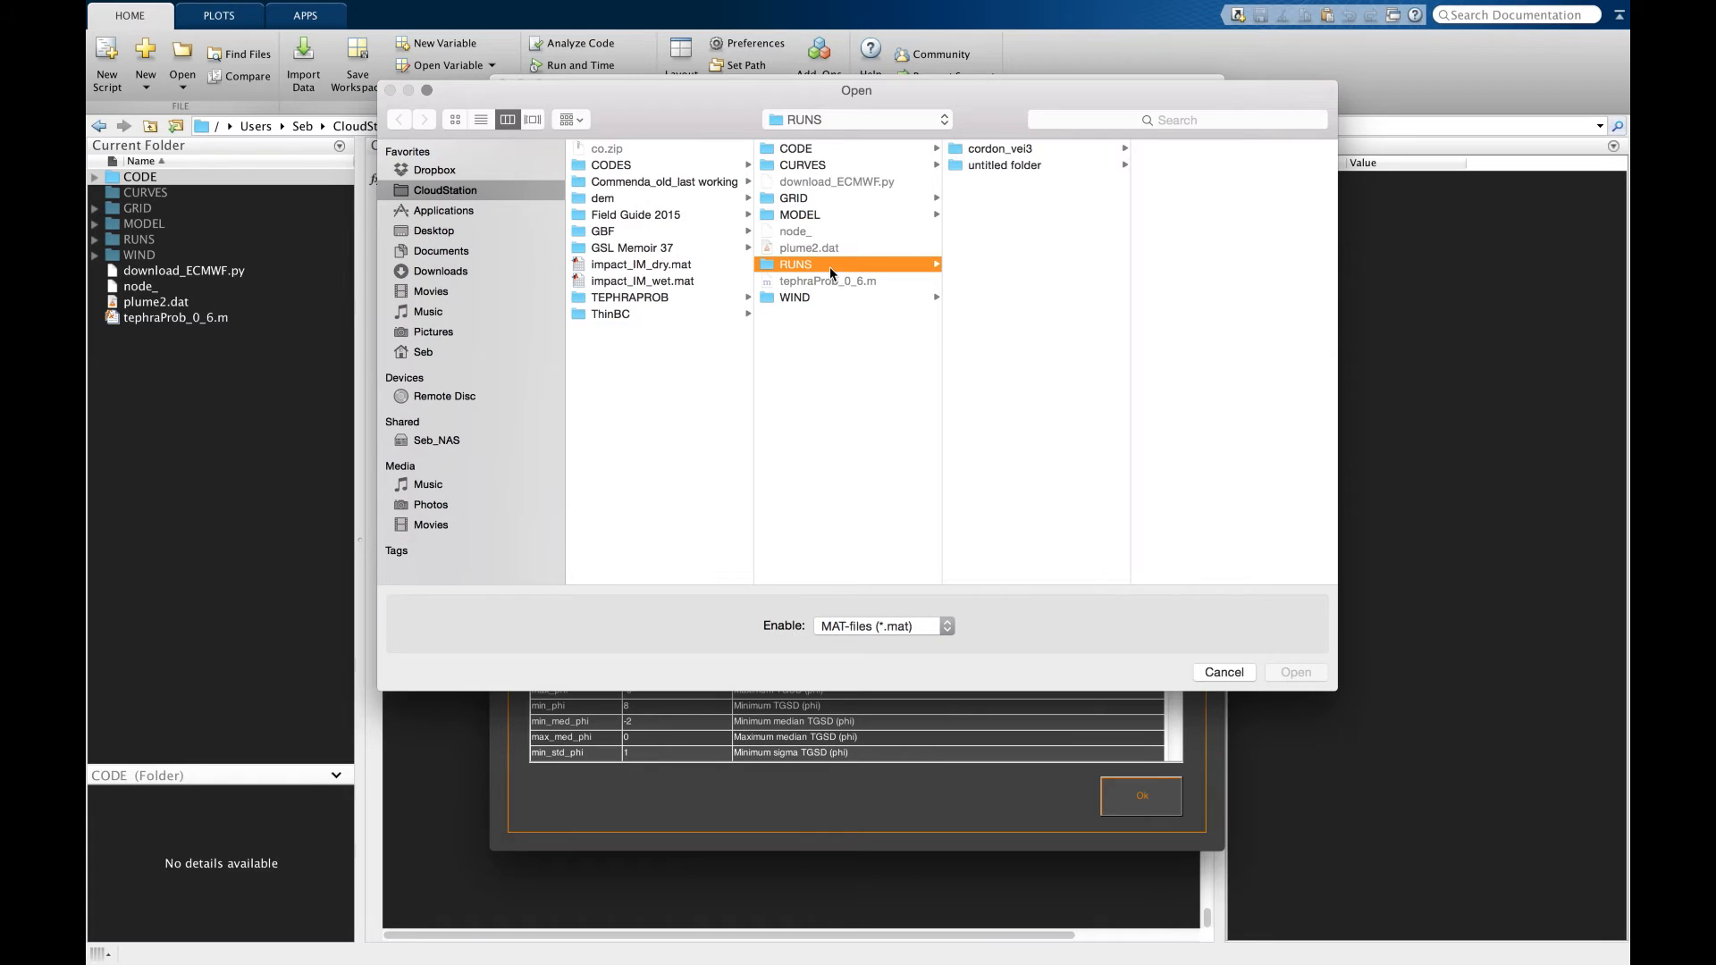
pyautogui.click(1015, 150)
pyautogui.click(1218, 182)
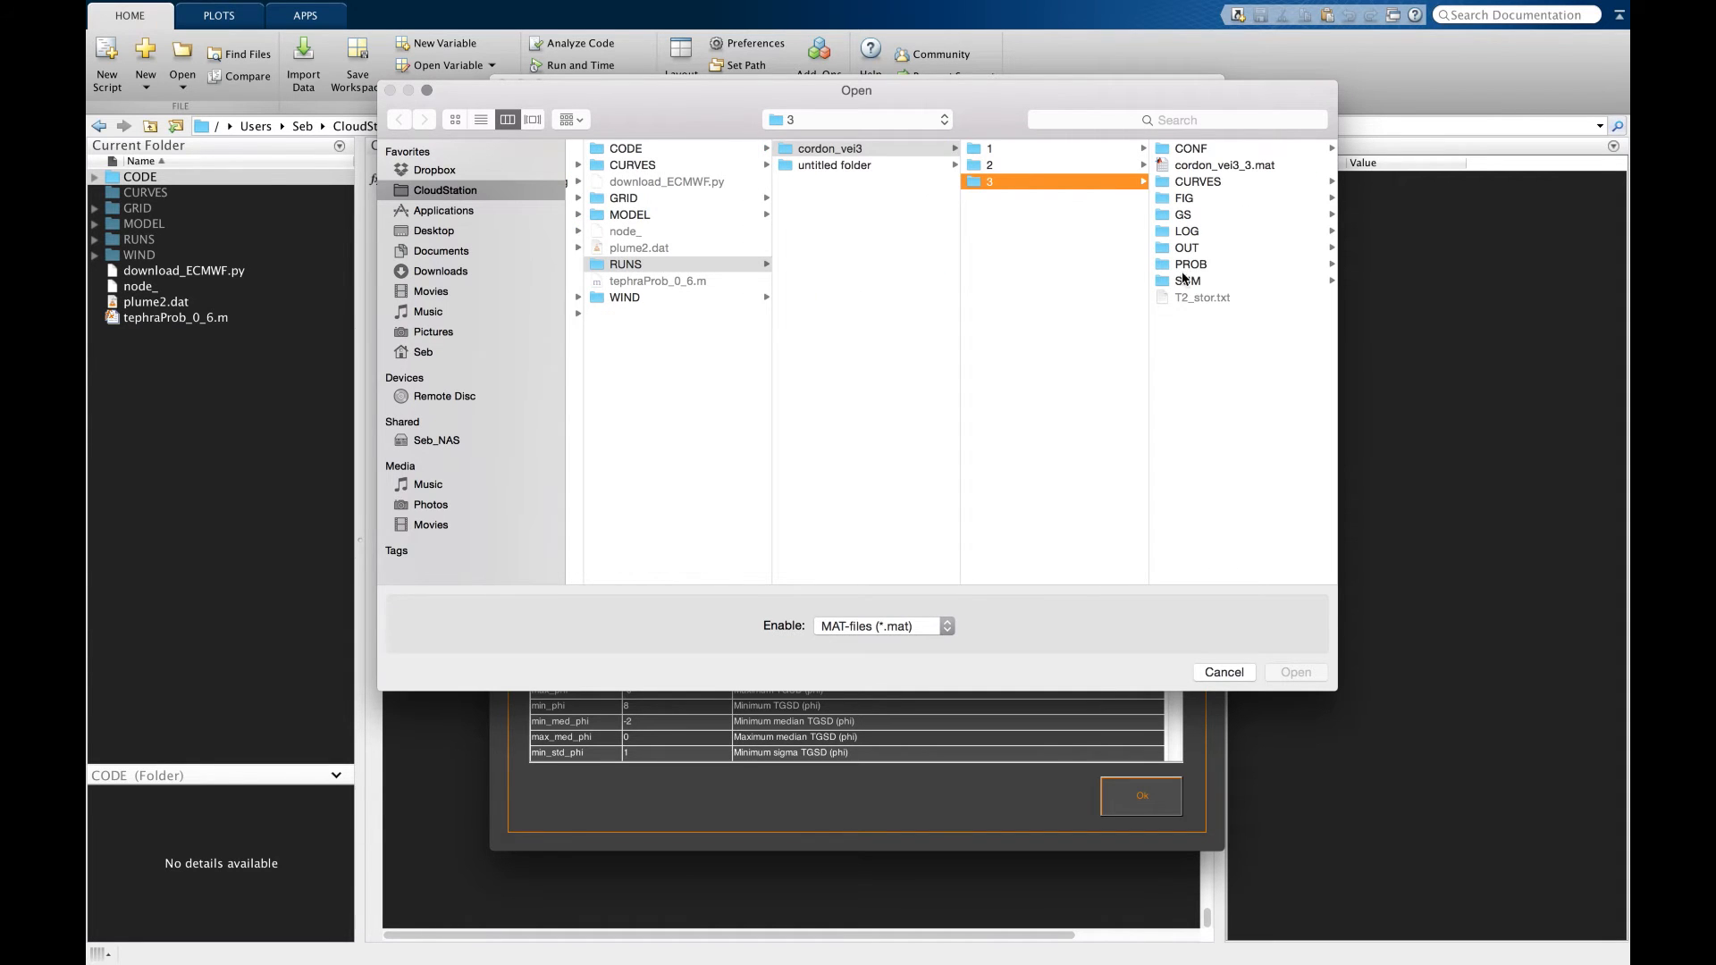
pyautogui.doubleClick(1221, 165)
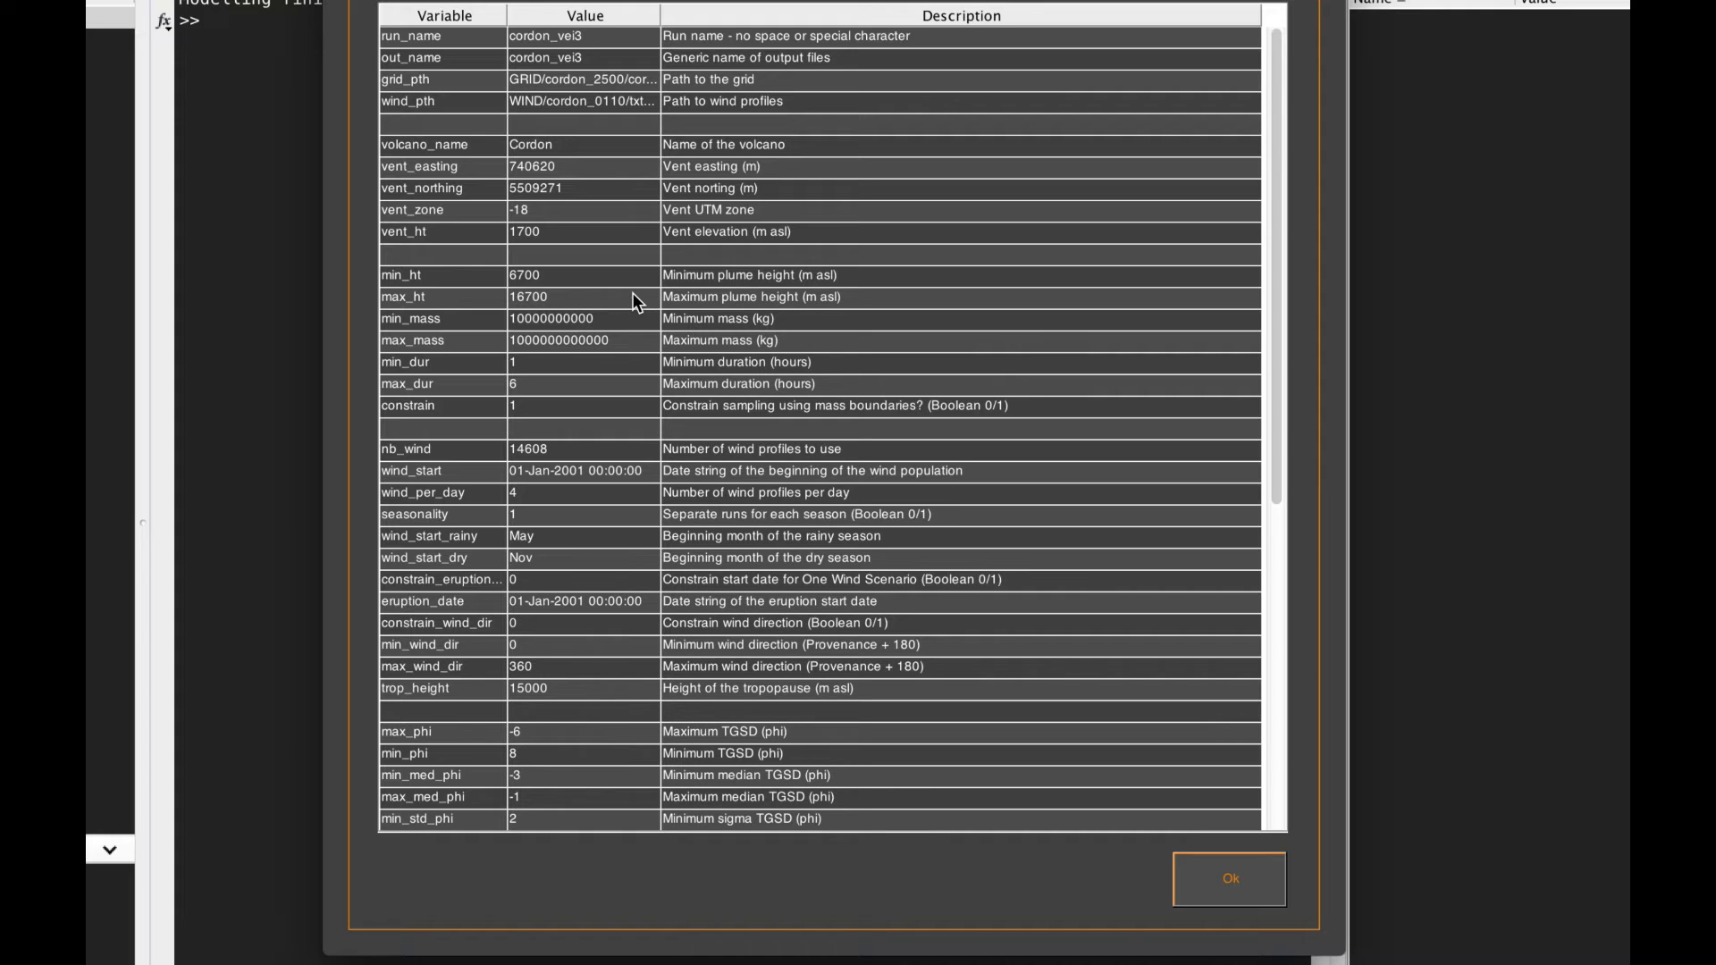
# Step: Switch to the TephraProb User Manual and check how the plume height, mass and constrain parameters are defined for OES
pyautogui.doubleClick(554, 275)
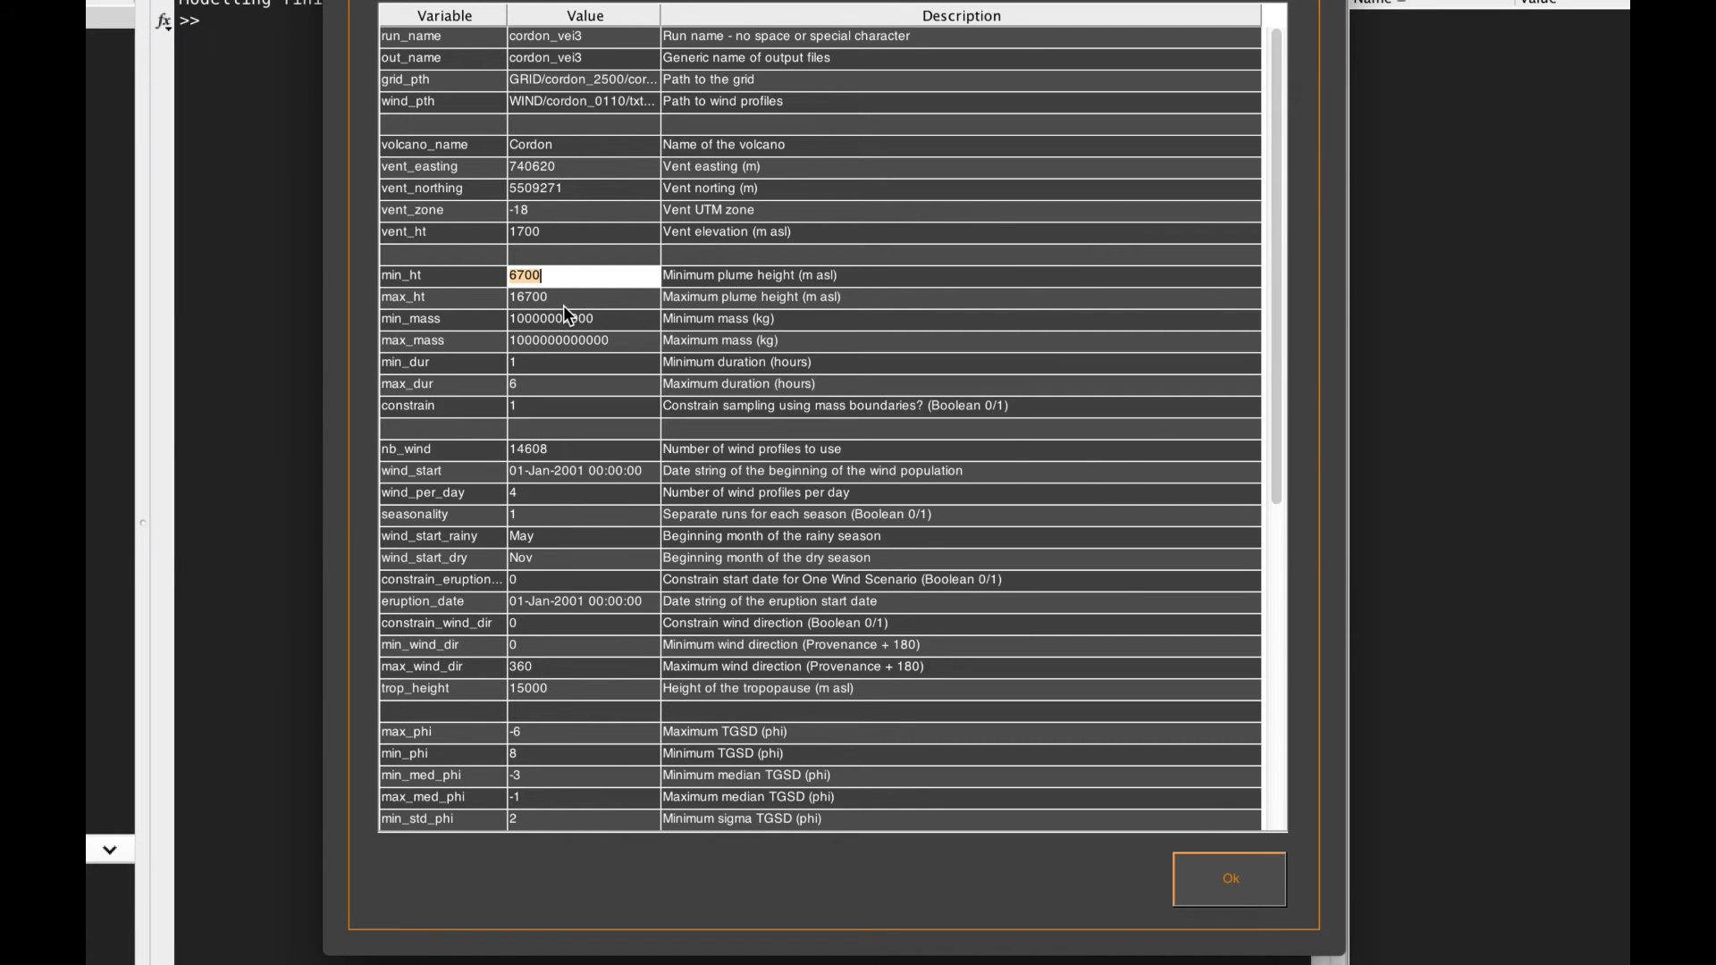
pyautogui.press('super+Tab')
pyautogui.press('super+Tab')
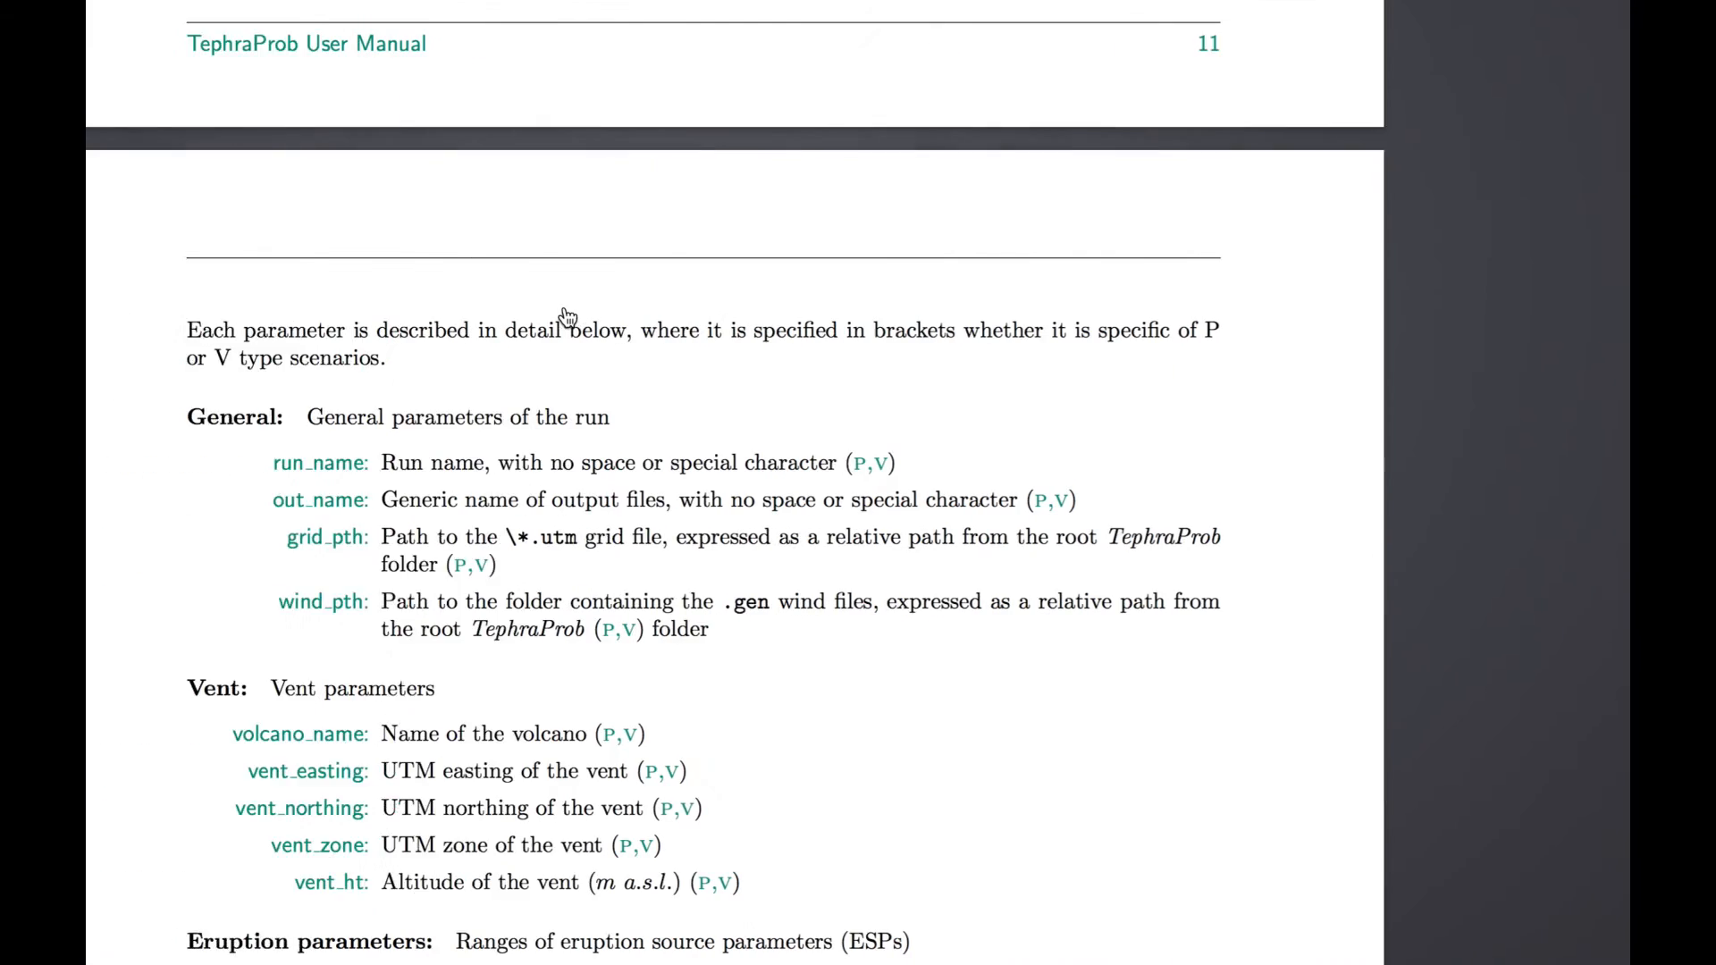
pyautogui.scroll(5, 585, 336)
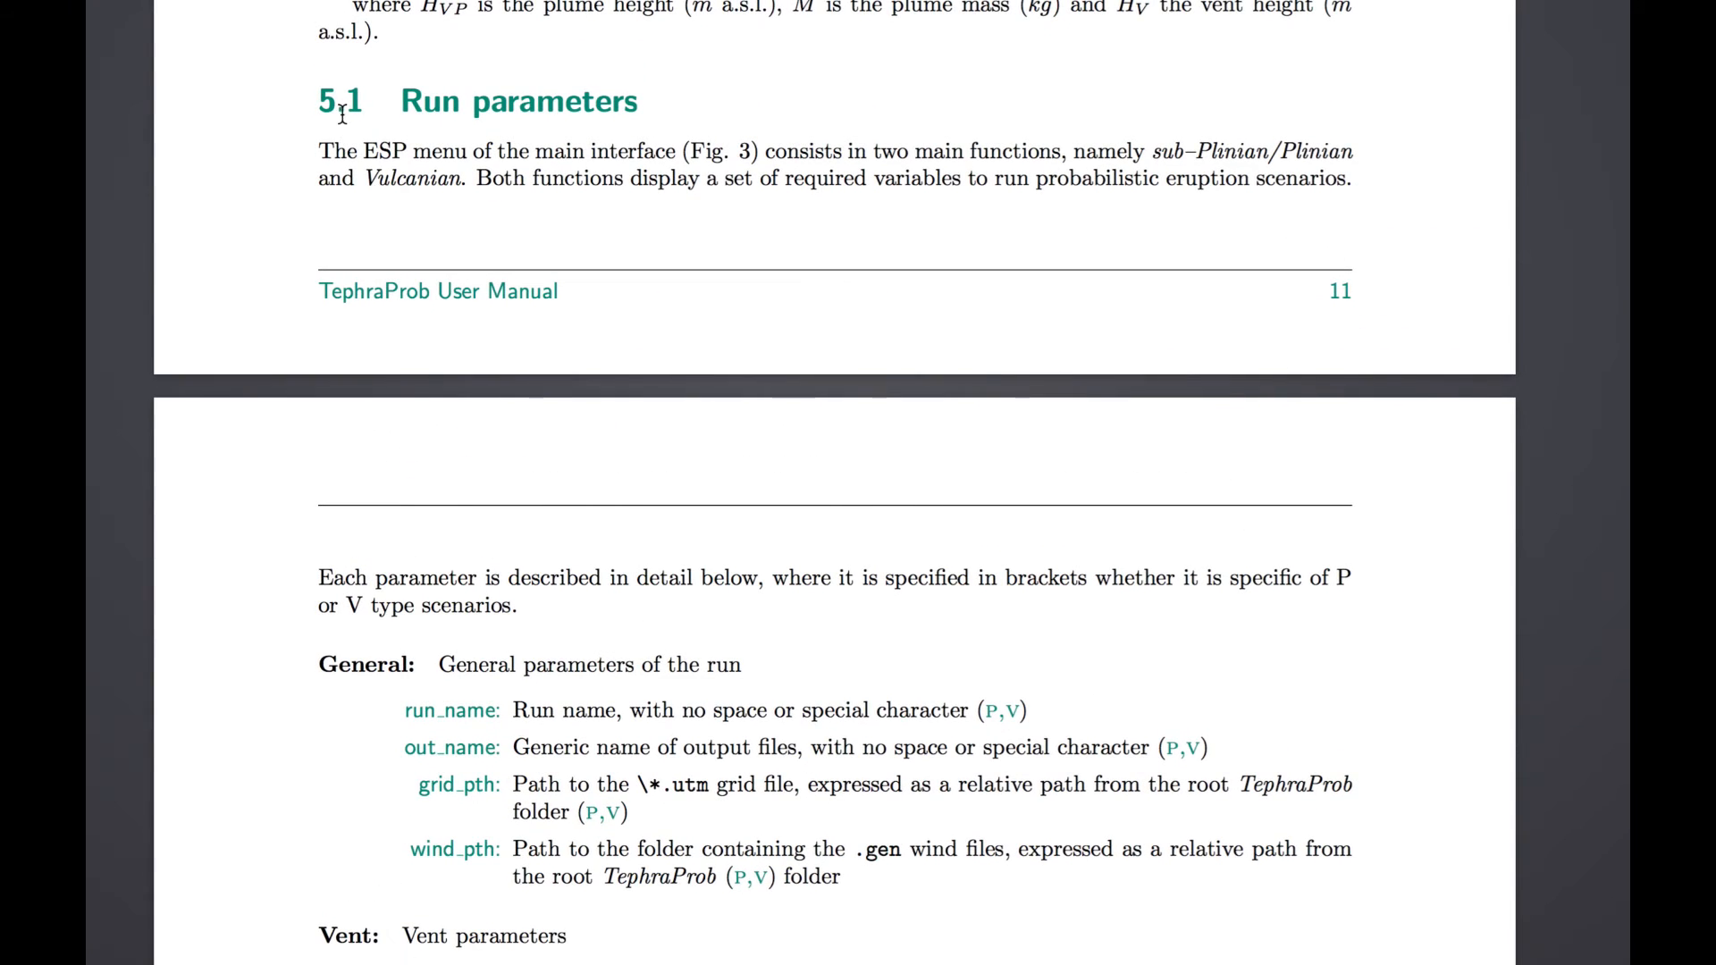
pyautogui.scroll(-5, 343, 114)
pyautogui.scroll(-12, 417, 317)
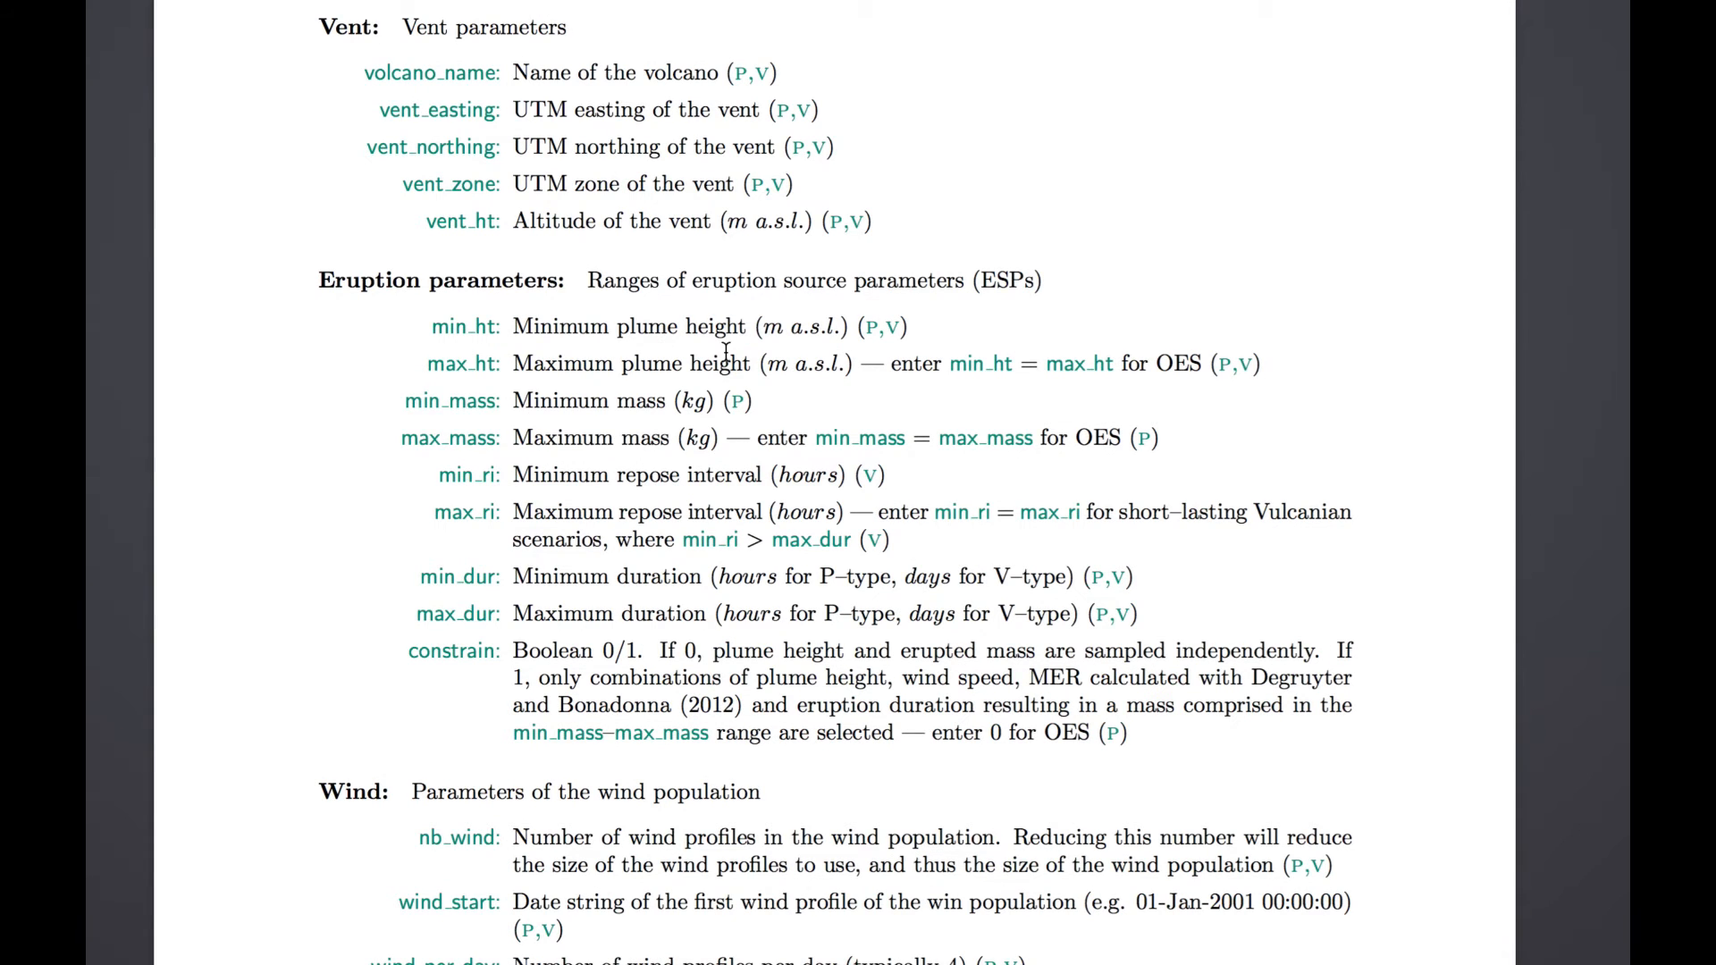
pyautogui.moveTo(951, 367); pyautogui.dragTo(1147, 372)
pyautogui.moveTo(1146, 372); pyautogui.dragTo(1151, 370)
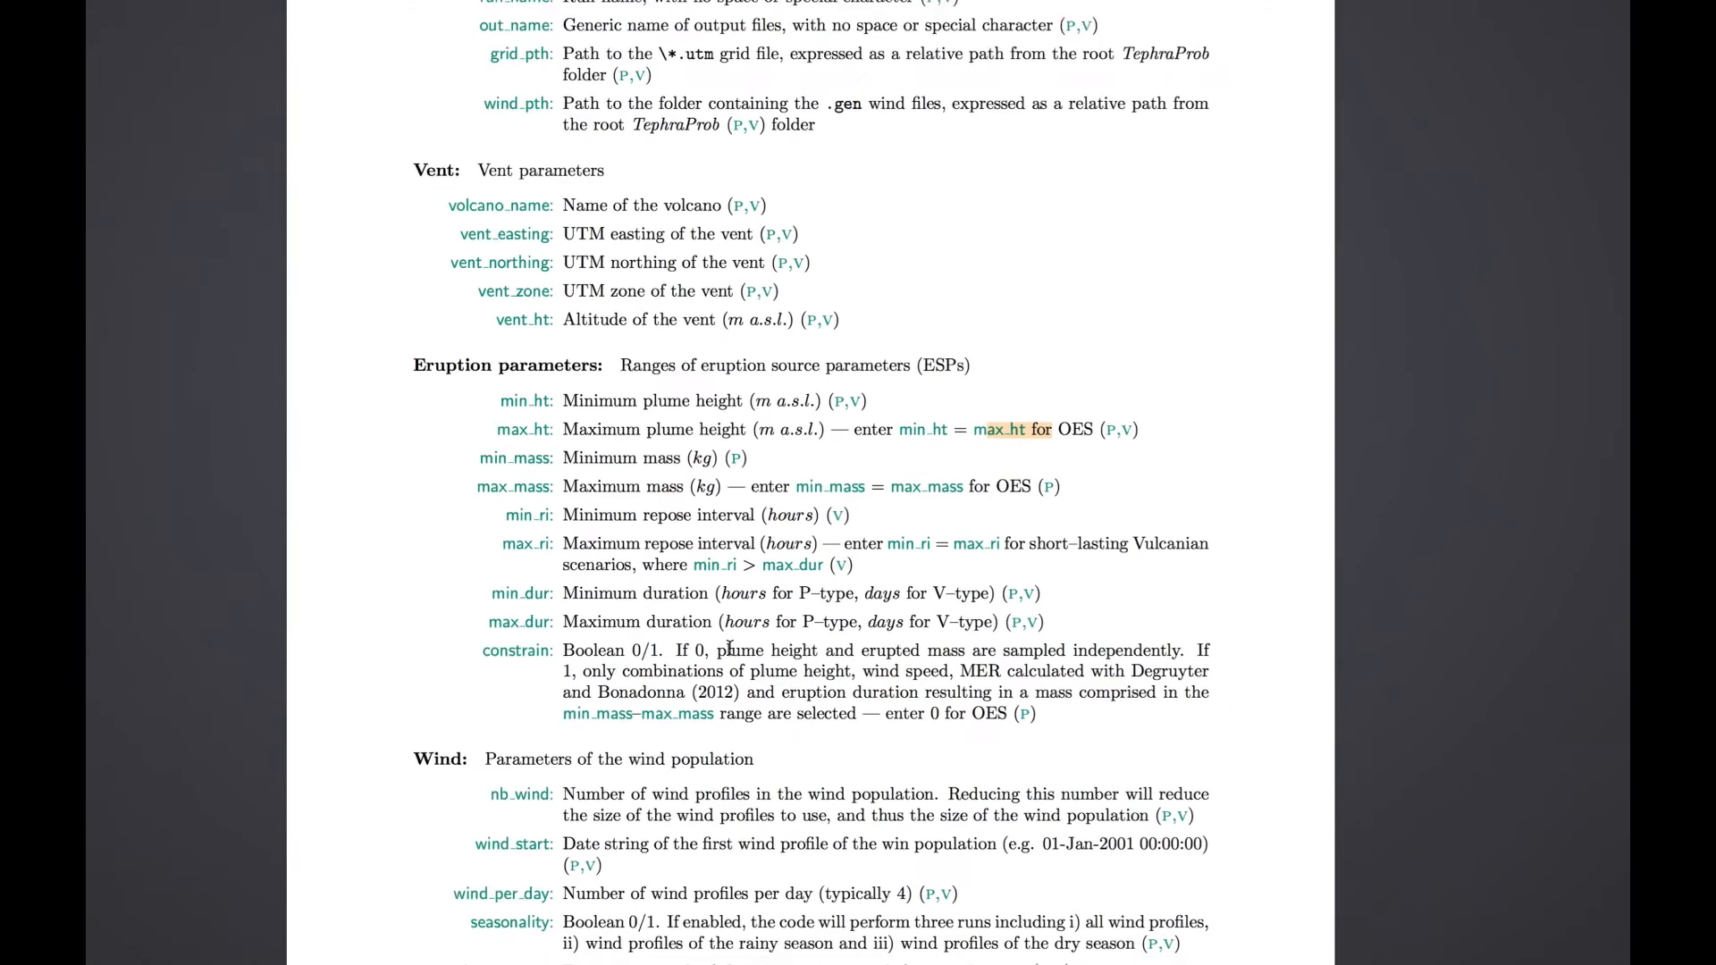
# Step: Return to the TephraProb input parameters and set both run_name and out_name to cordon_2011
pyautogui.press('super+Tab')
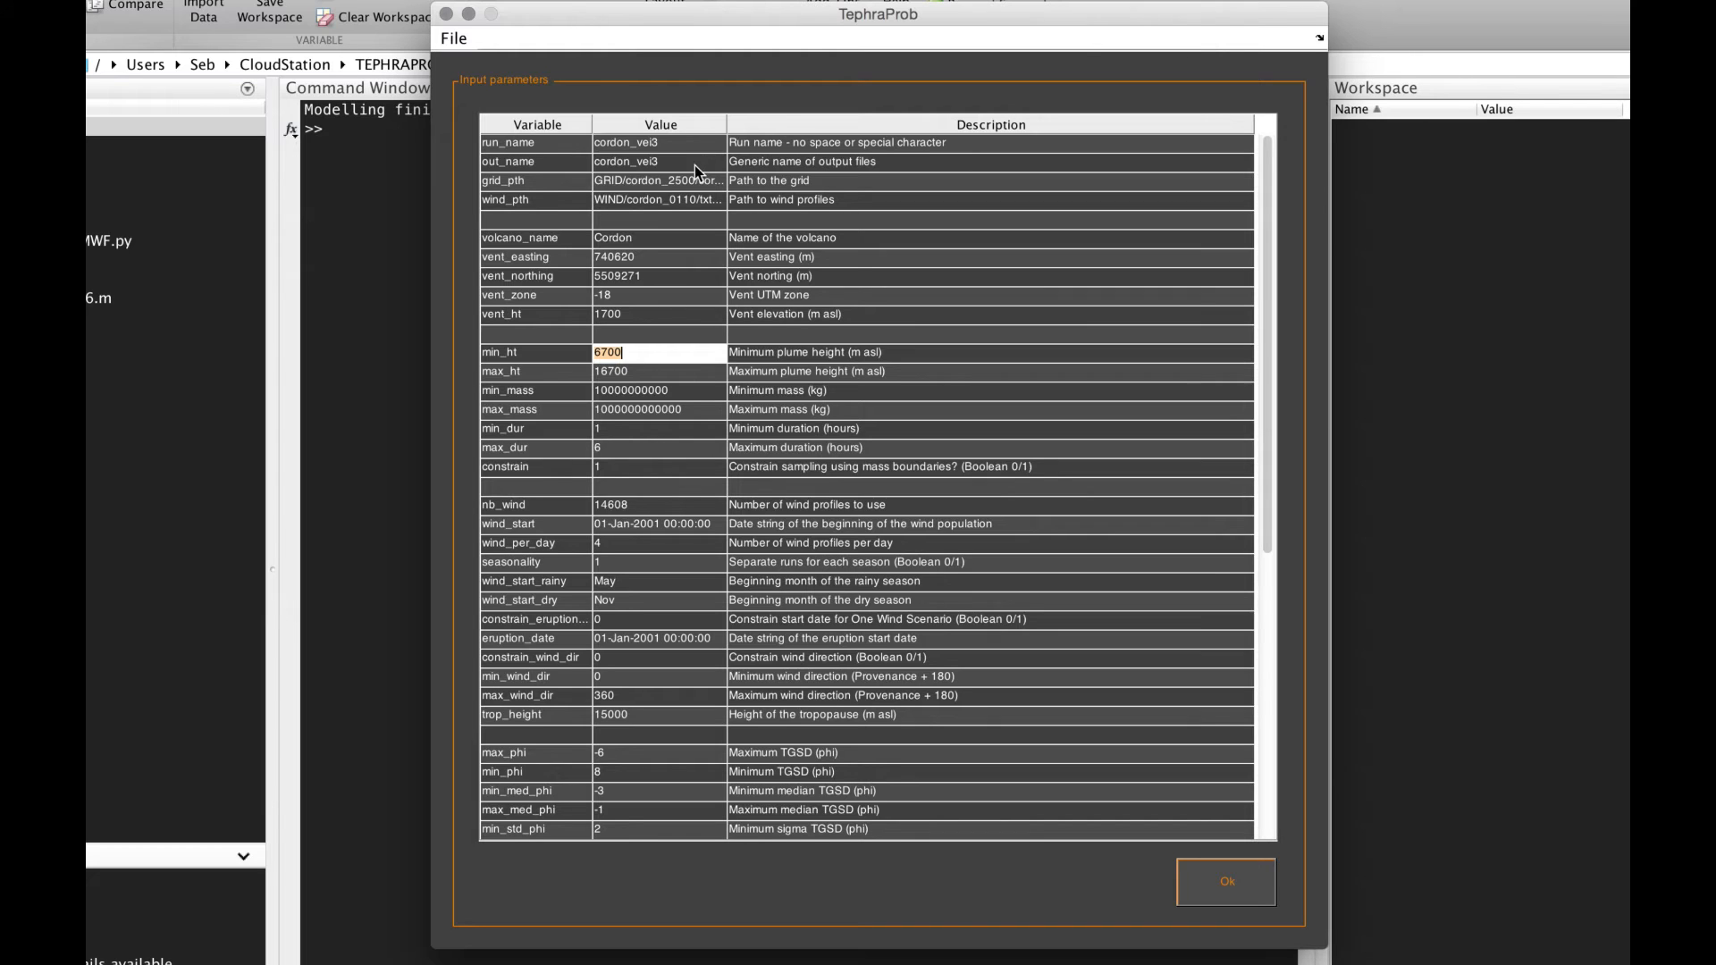
pyautogui.doubleClick(661, 143)
pyautogui.moveTo(642, 145); pyautogui.dragTo(706, 147)
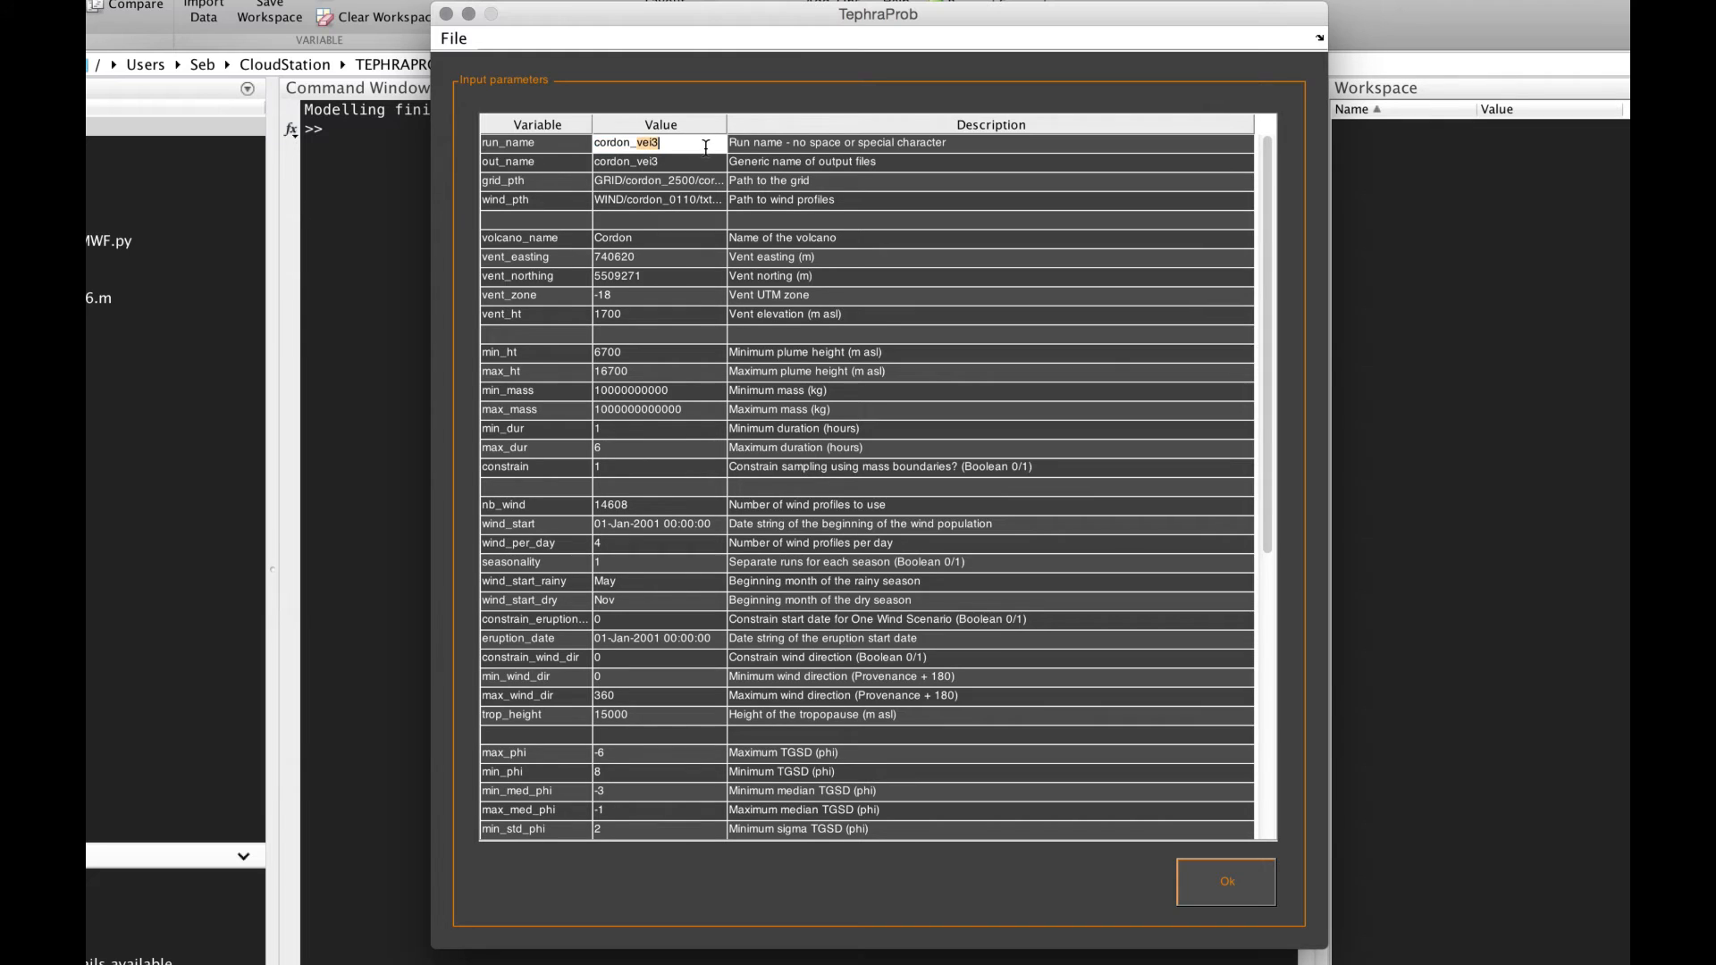
pyautogui.write('2011')
pyautogui.doubleClick(639, 162)
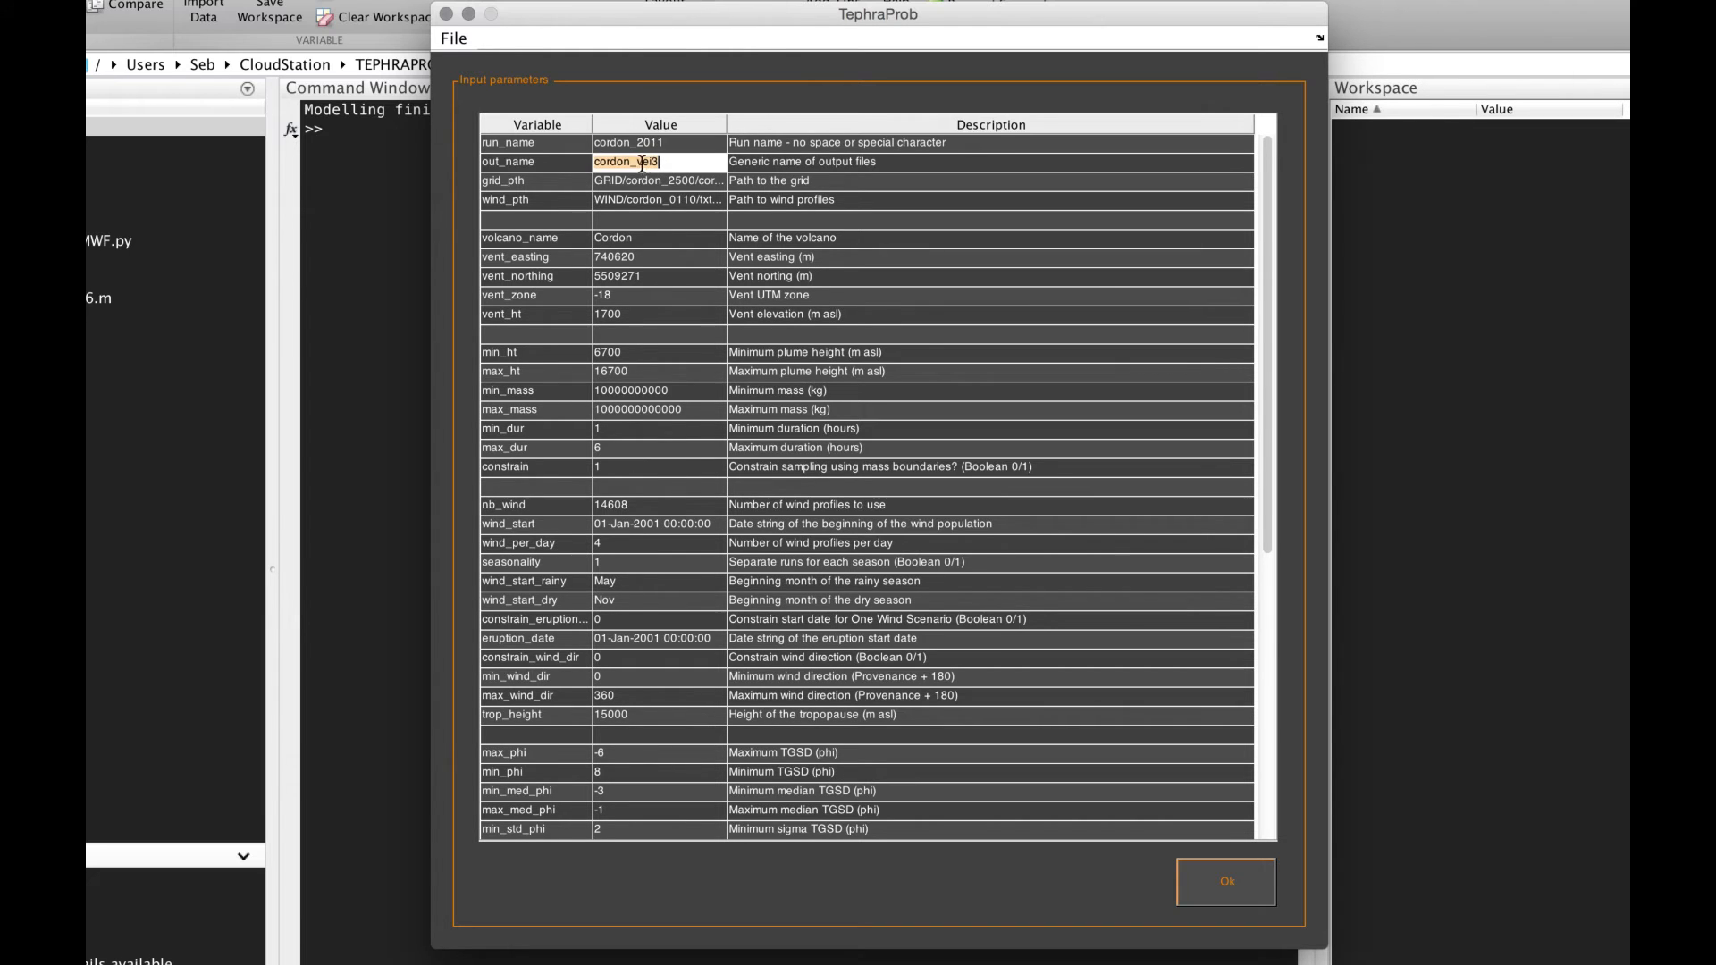
pyautogui.moveTo(640, 162); pyautogui.dragTo(699, 165)
pyautogui.write('2011')
# Step: Set the plume height range with min_ht at 10000 and max_ht at 14000 m asl
pyautogui.doubleClick(638, 259)
pyautogui.doubleClick(623, 296)
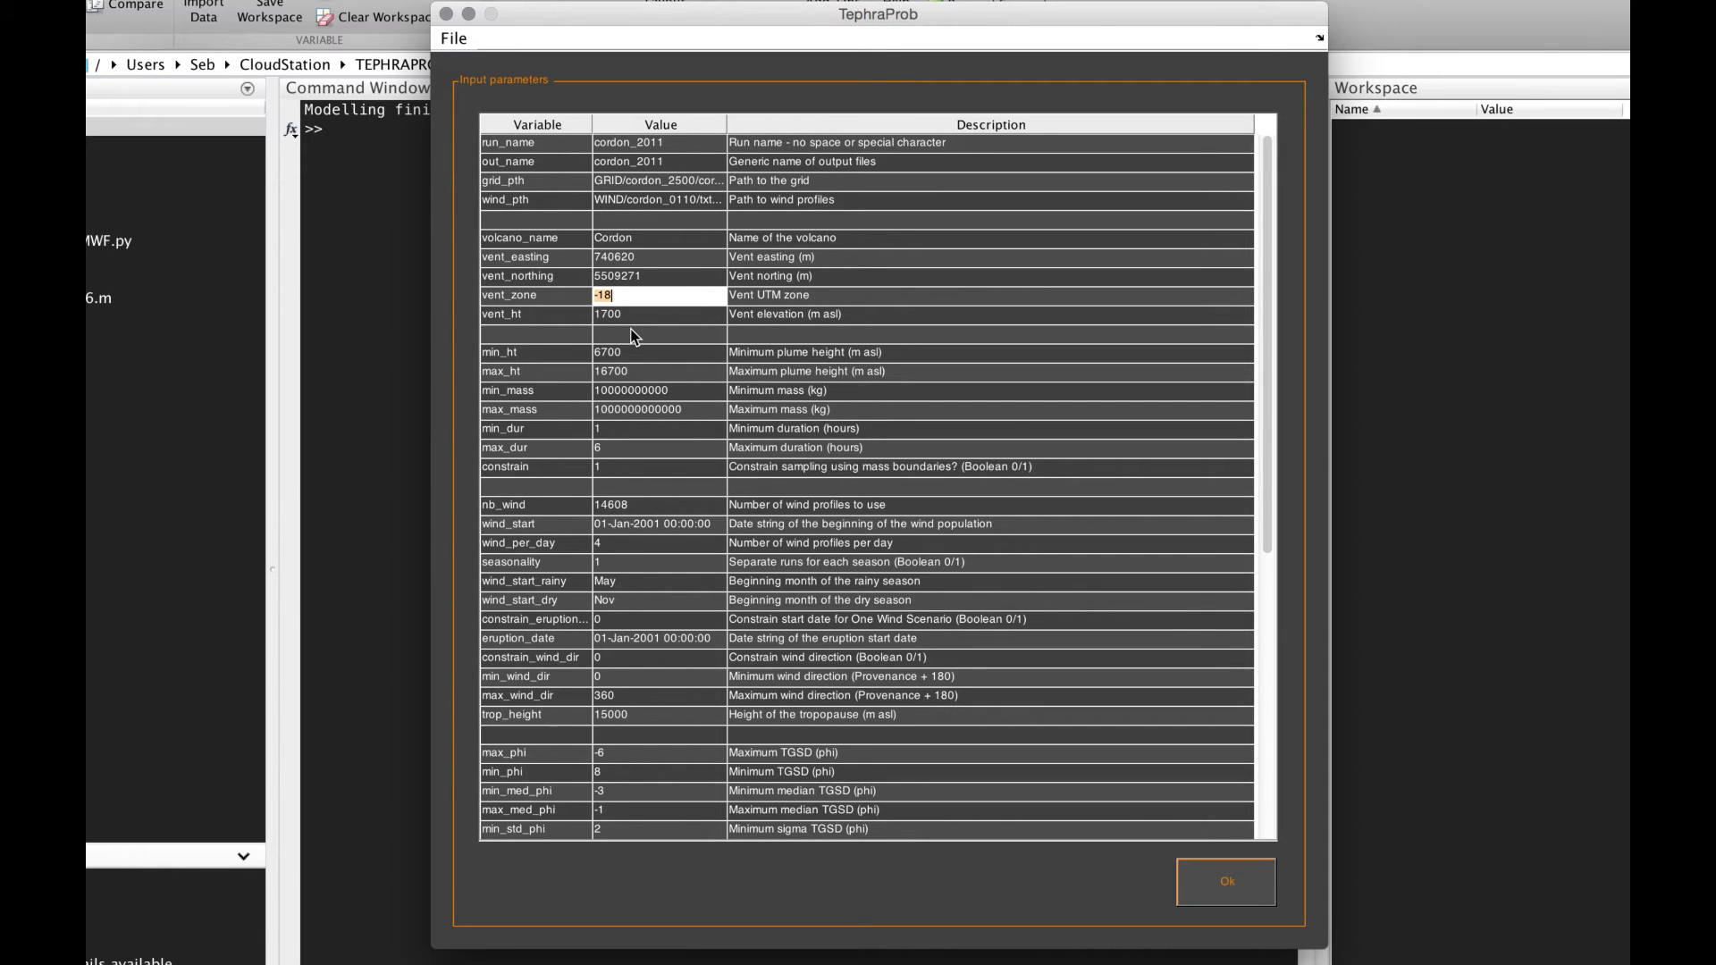
pyautogui.doubleClick(626, 356)
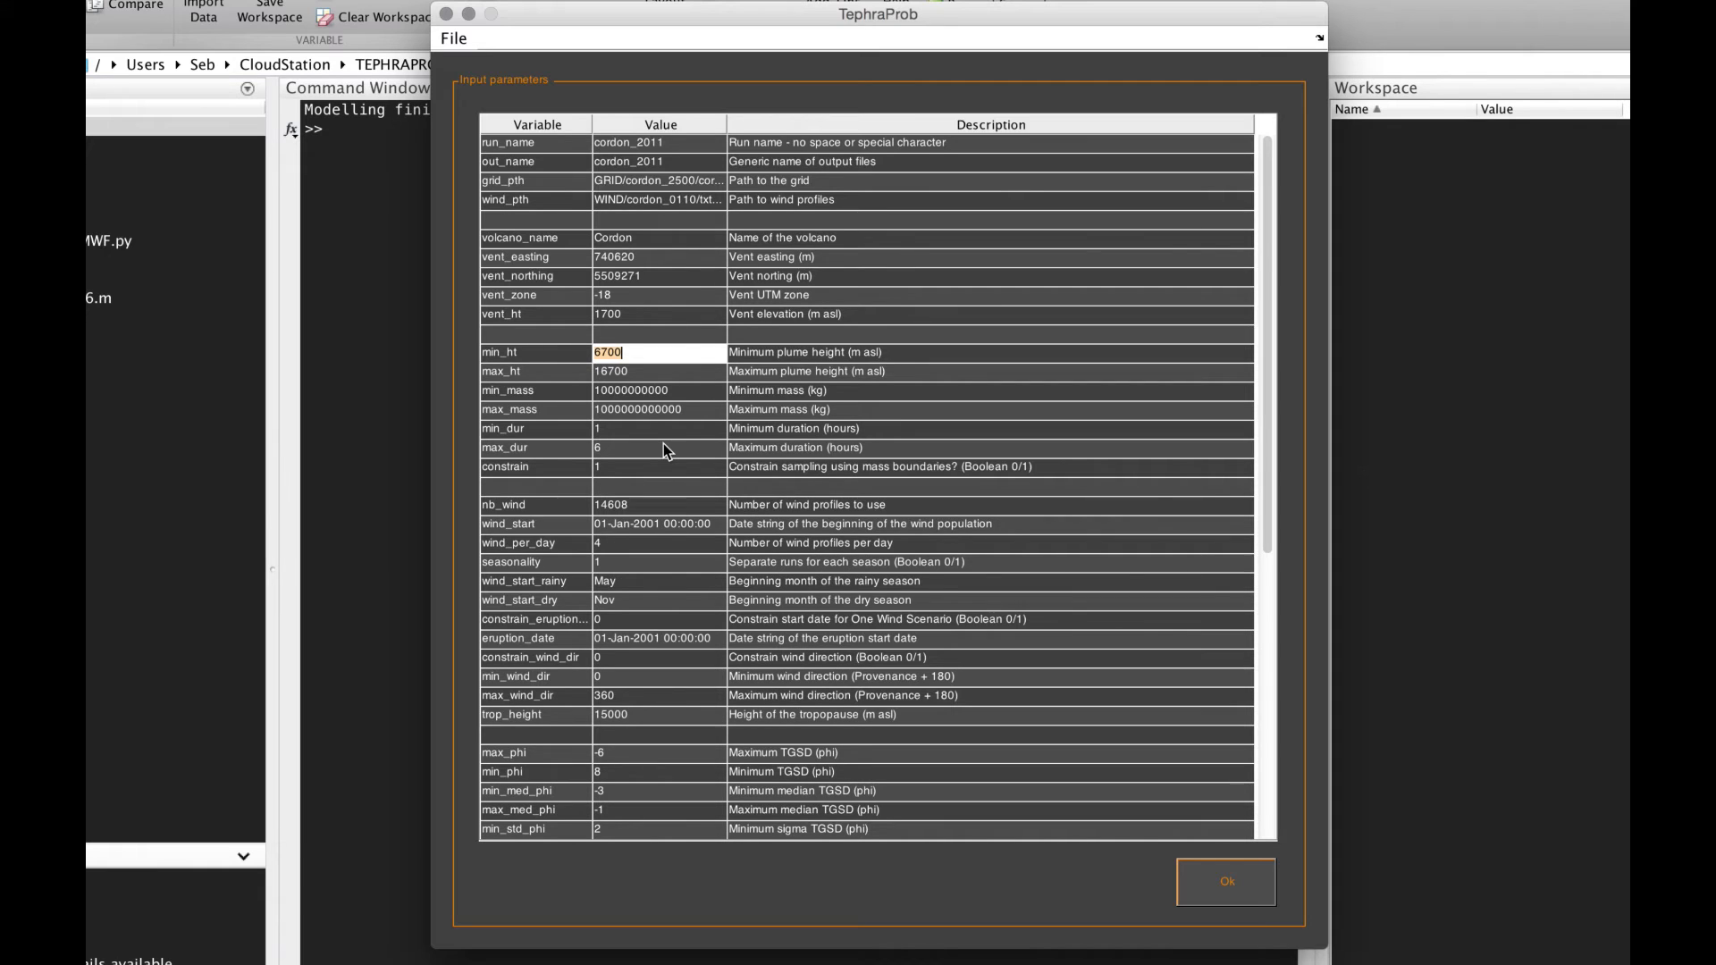
pyautogui.write('10000')
pyautogui.doubleClick(638, 371)
pyautogui.write('14000')
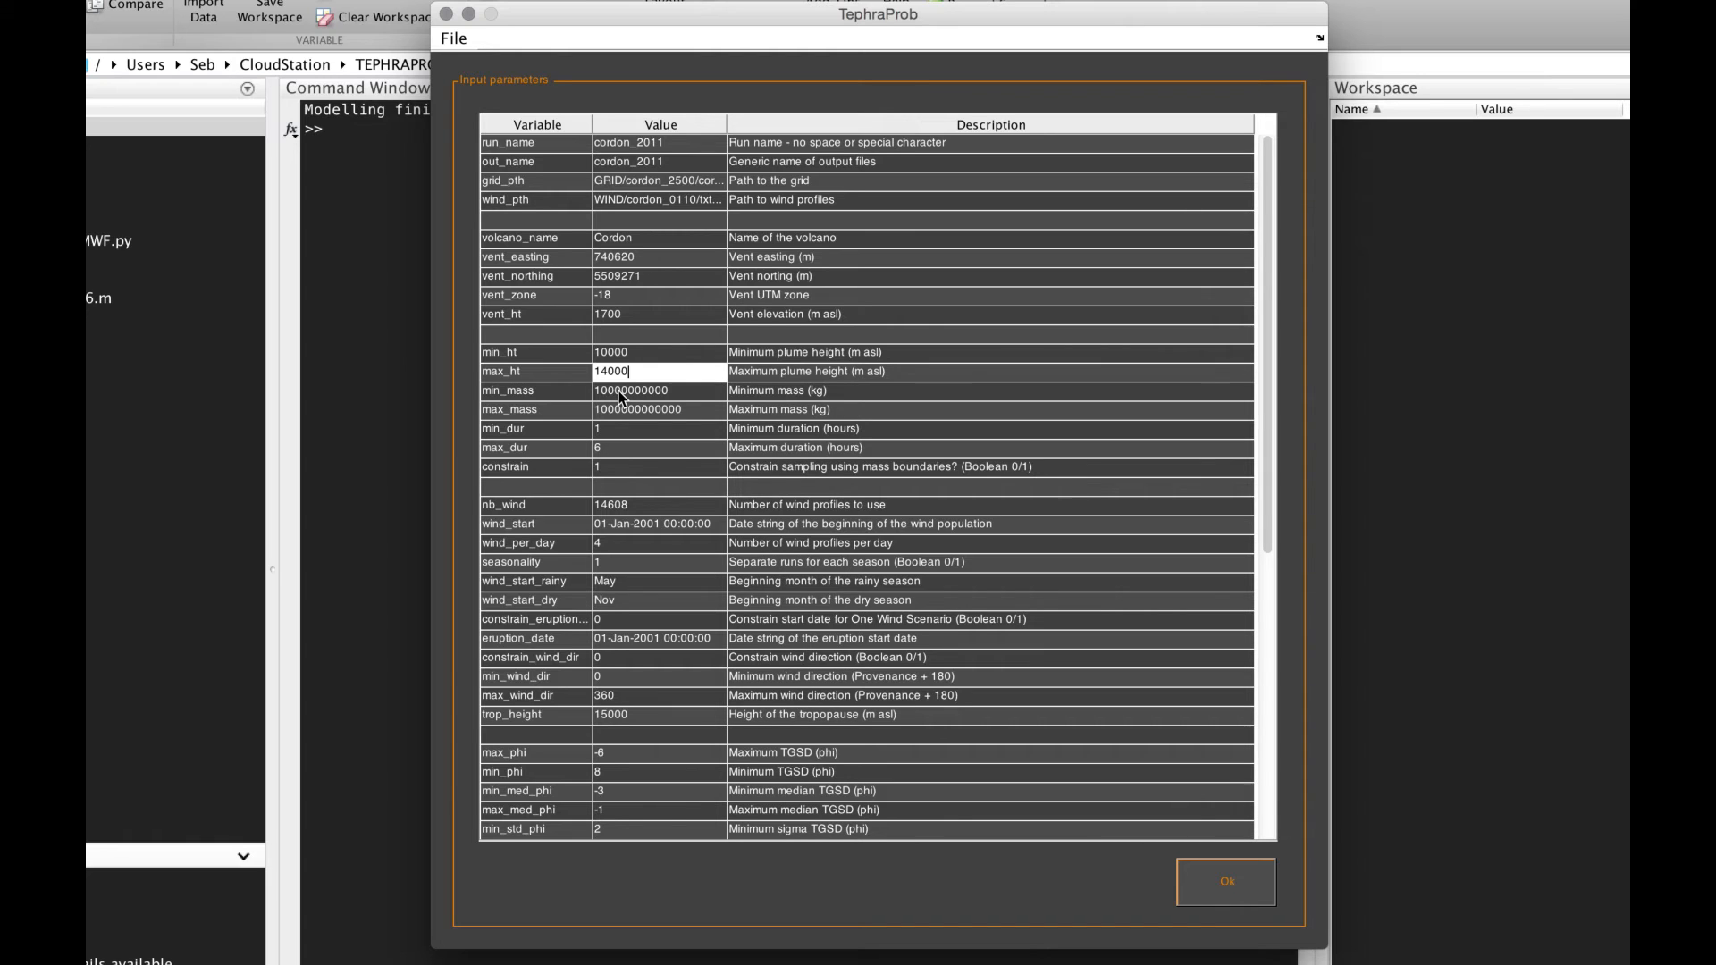
# Step: Set the eruption mass range with min_mass at 3.5e11 and max_mass at 5.5e11 kg
pyautogui.doubleClick(618, 389)
pyautogui.write('3.5e11')
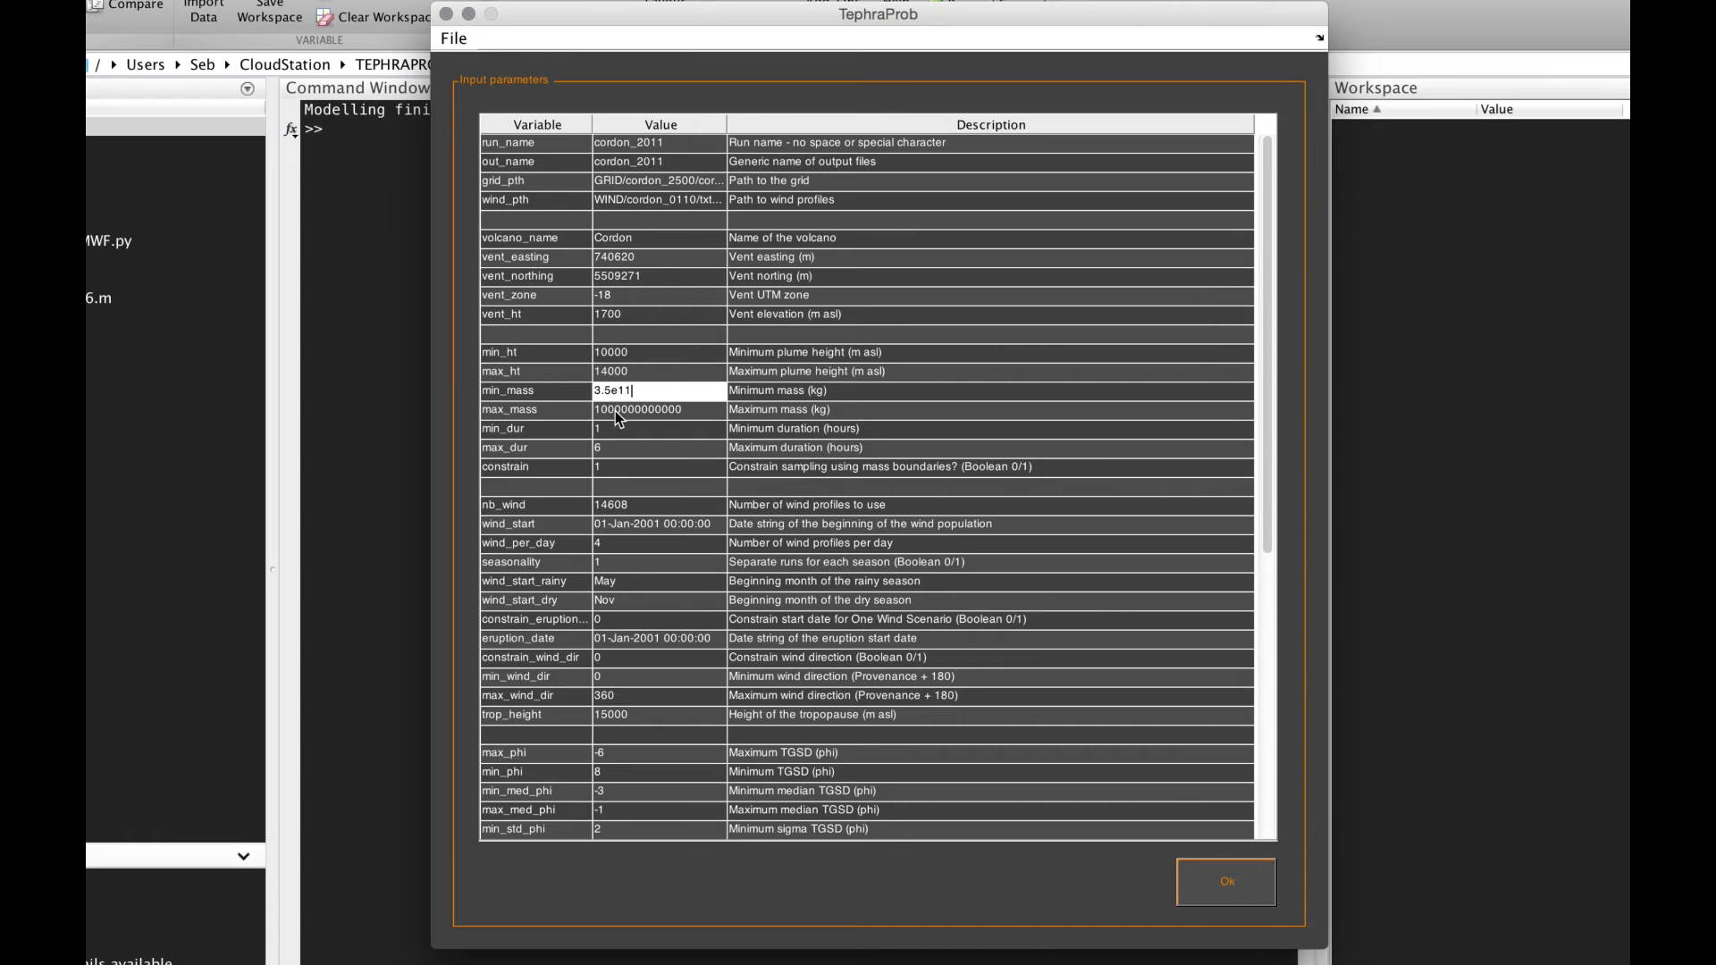
pyautogui.doubleClick(616, 410)
pyautogui.write('5')
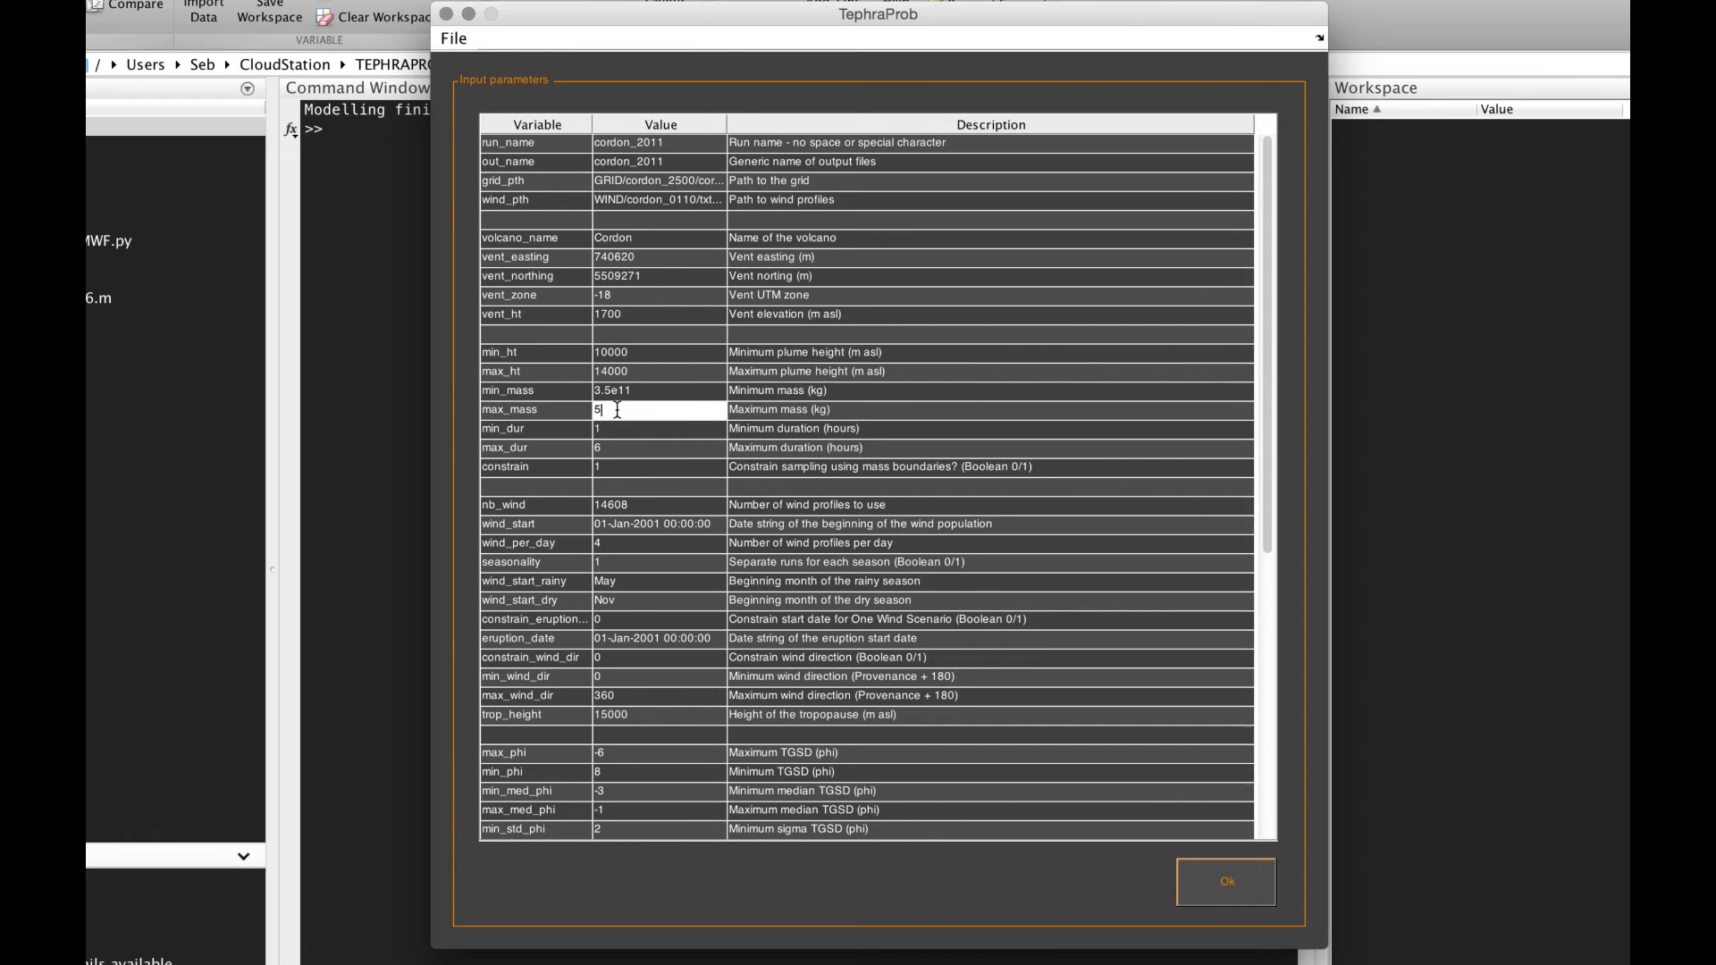
pyautogui.write('.5e11')
# Step: Set the eruption duration range with min_dur at 24 and max_dur at 30 hours
pyautogui.doubleClick(610, 430)
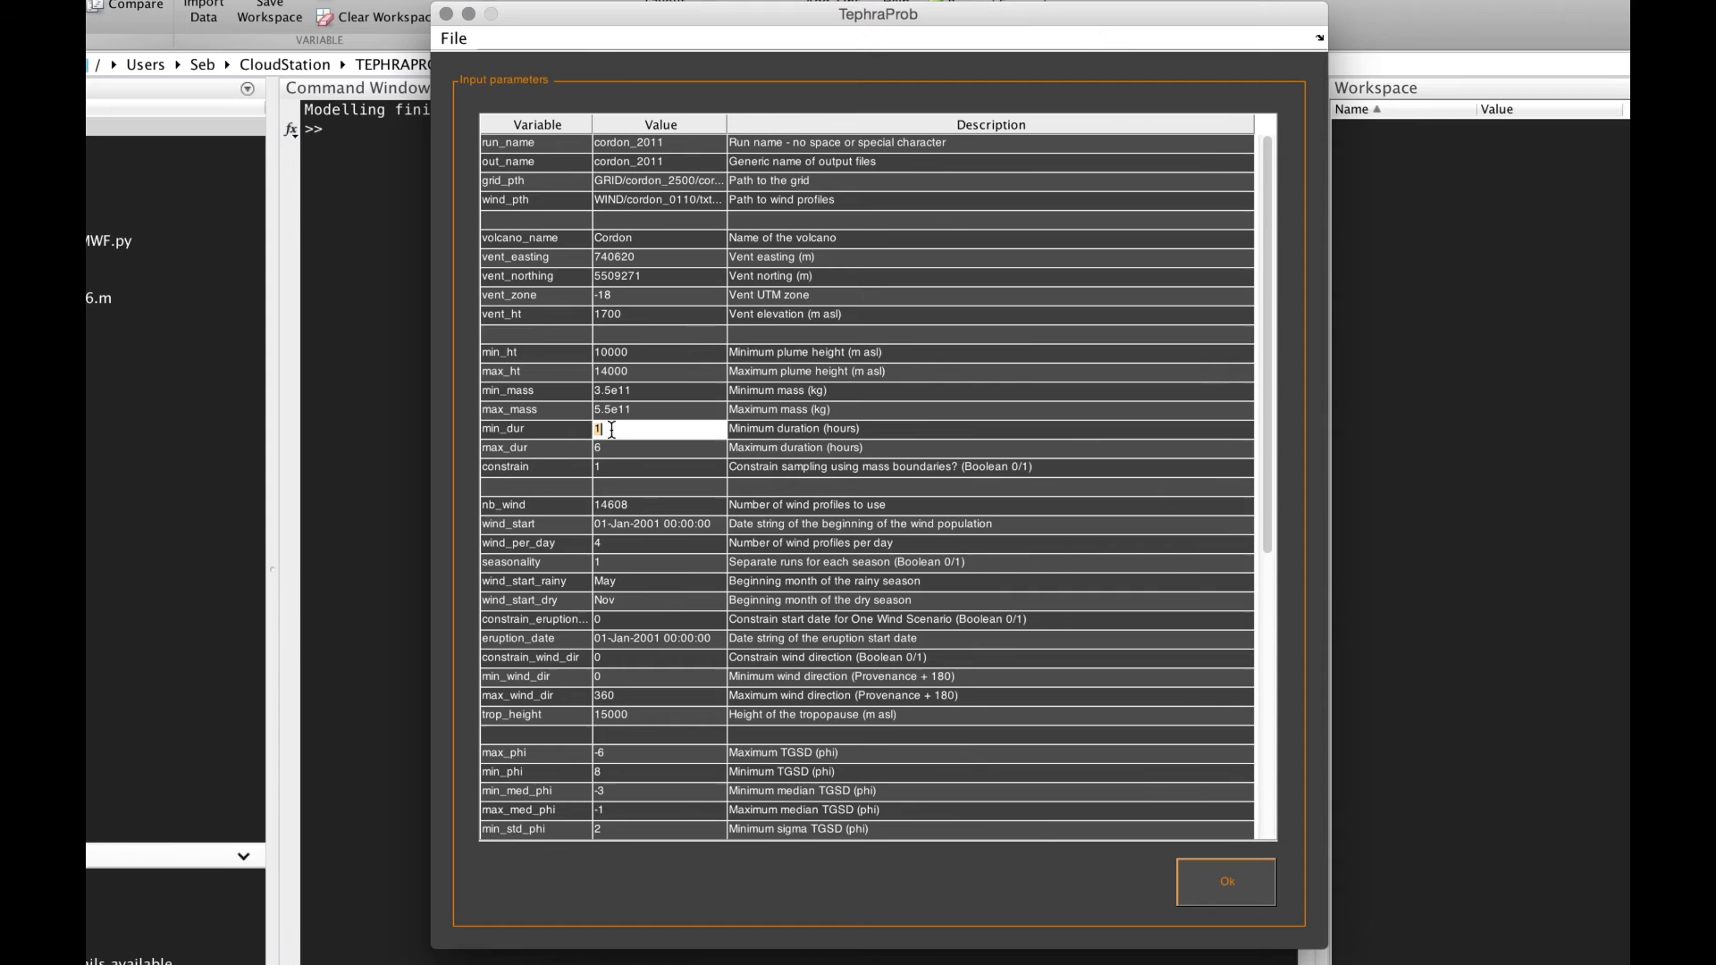
pyautogui.write('24')
pyautogui.doubleClick(604, 449)
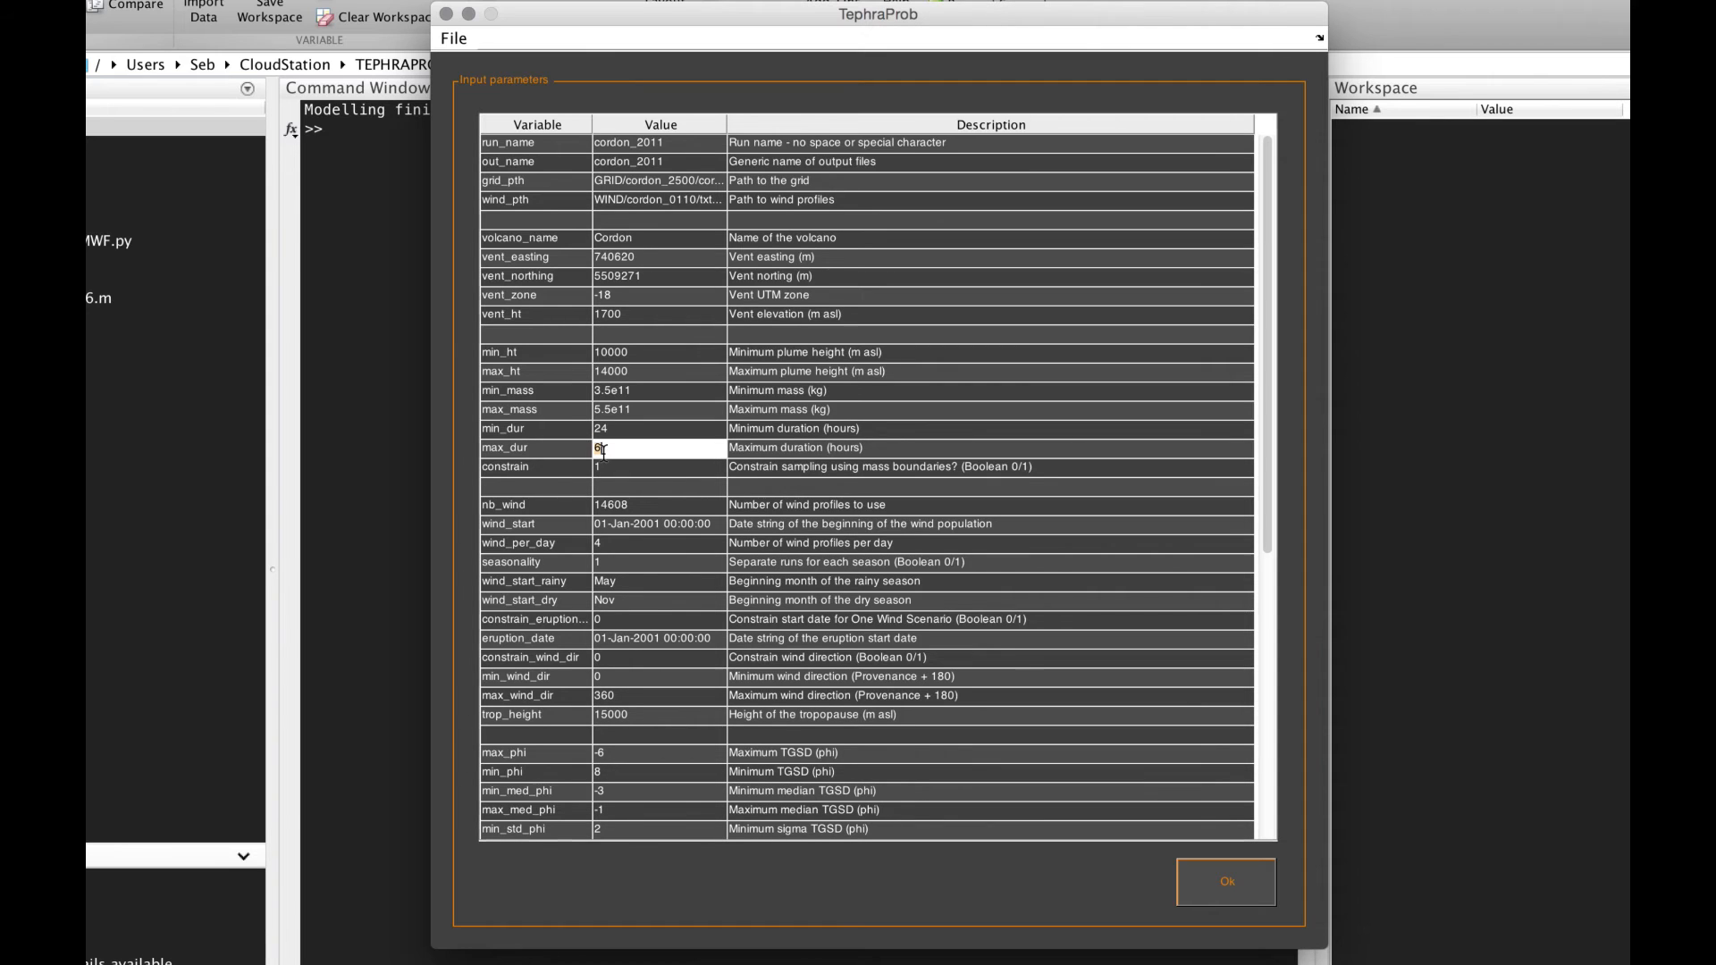
pyautogui.write('30')
# Step: Review the remaining parameters, keep long_lasting at 1, and accept the inputs to sample the eruption source parameters
pyautogui.scroll(-3, 607, 508)
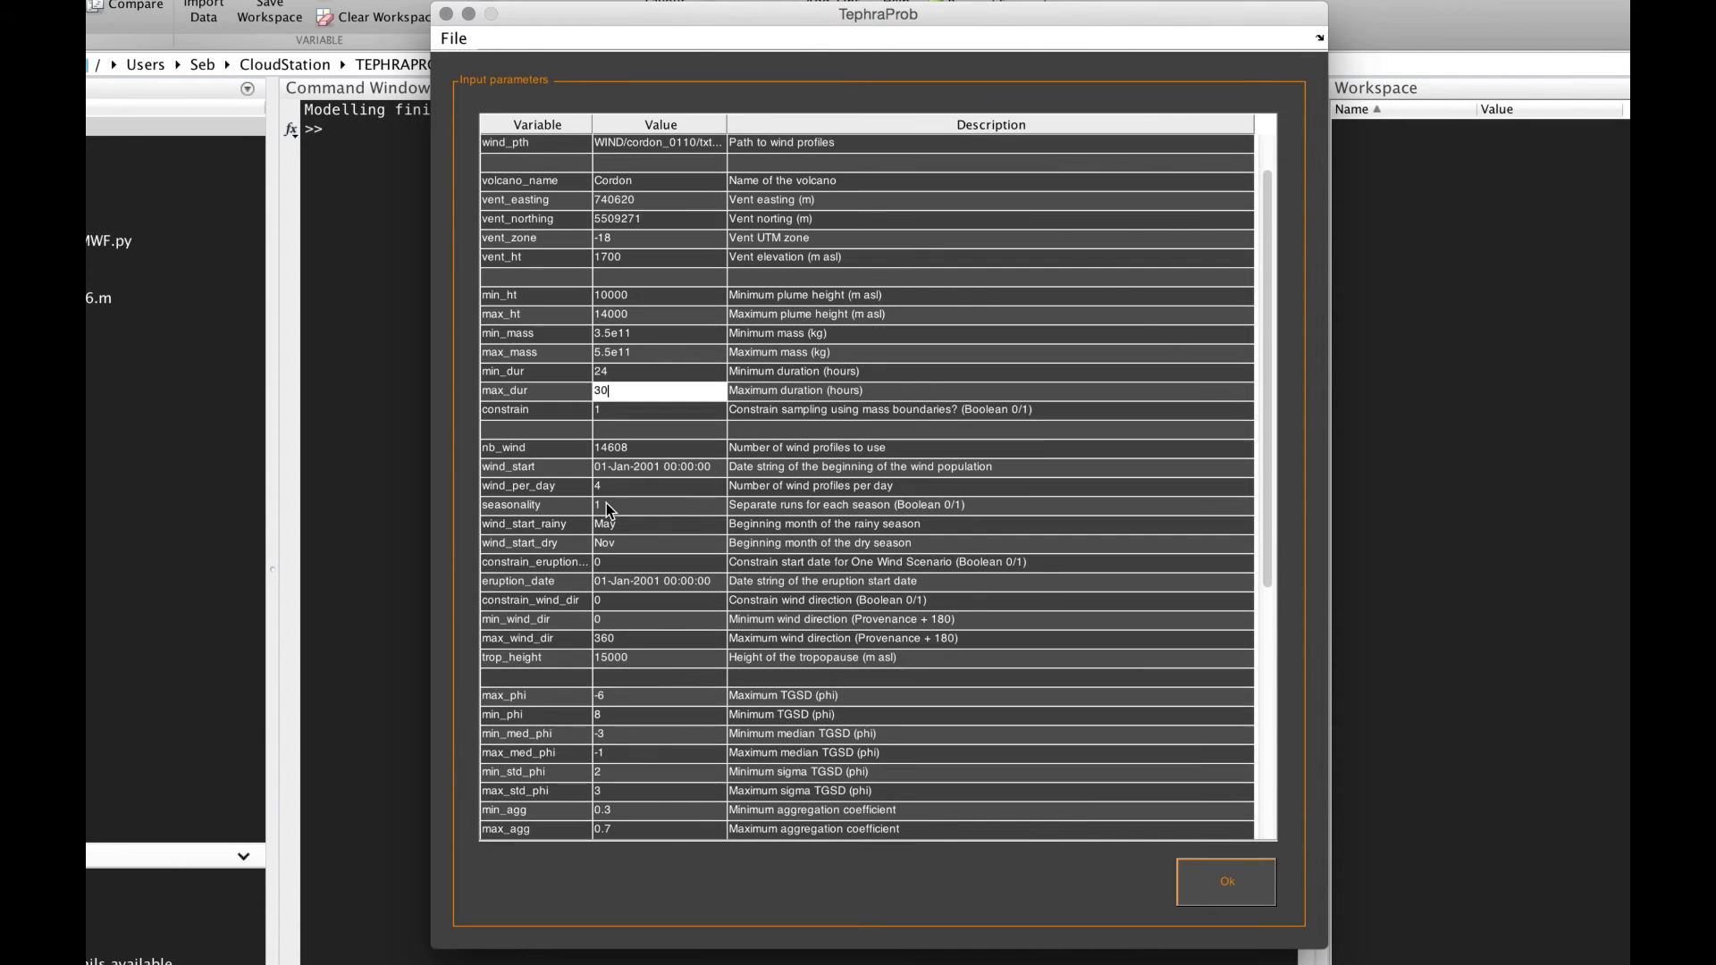
pyautogui.scroll(-9, 607, 507)
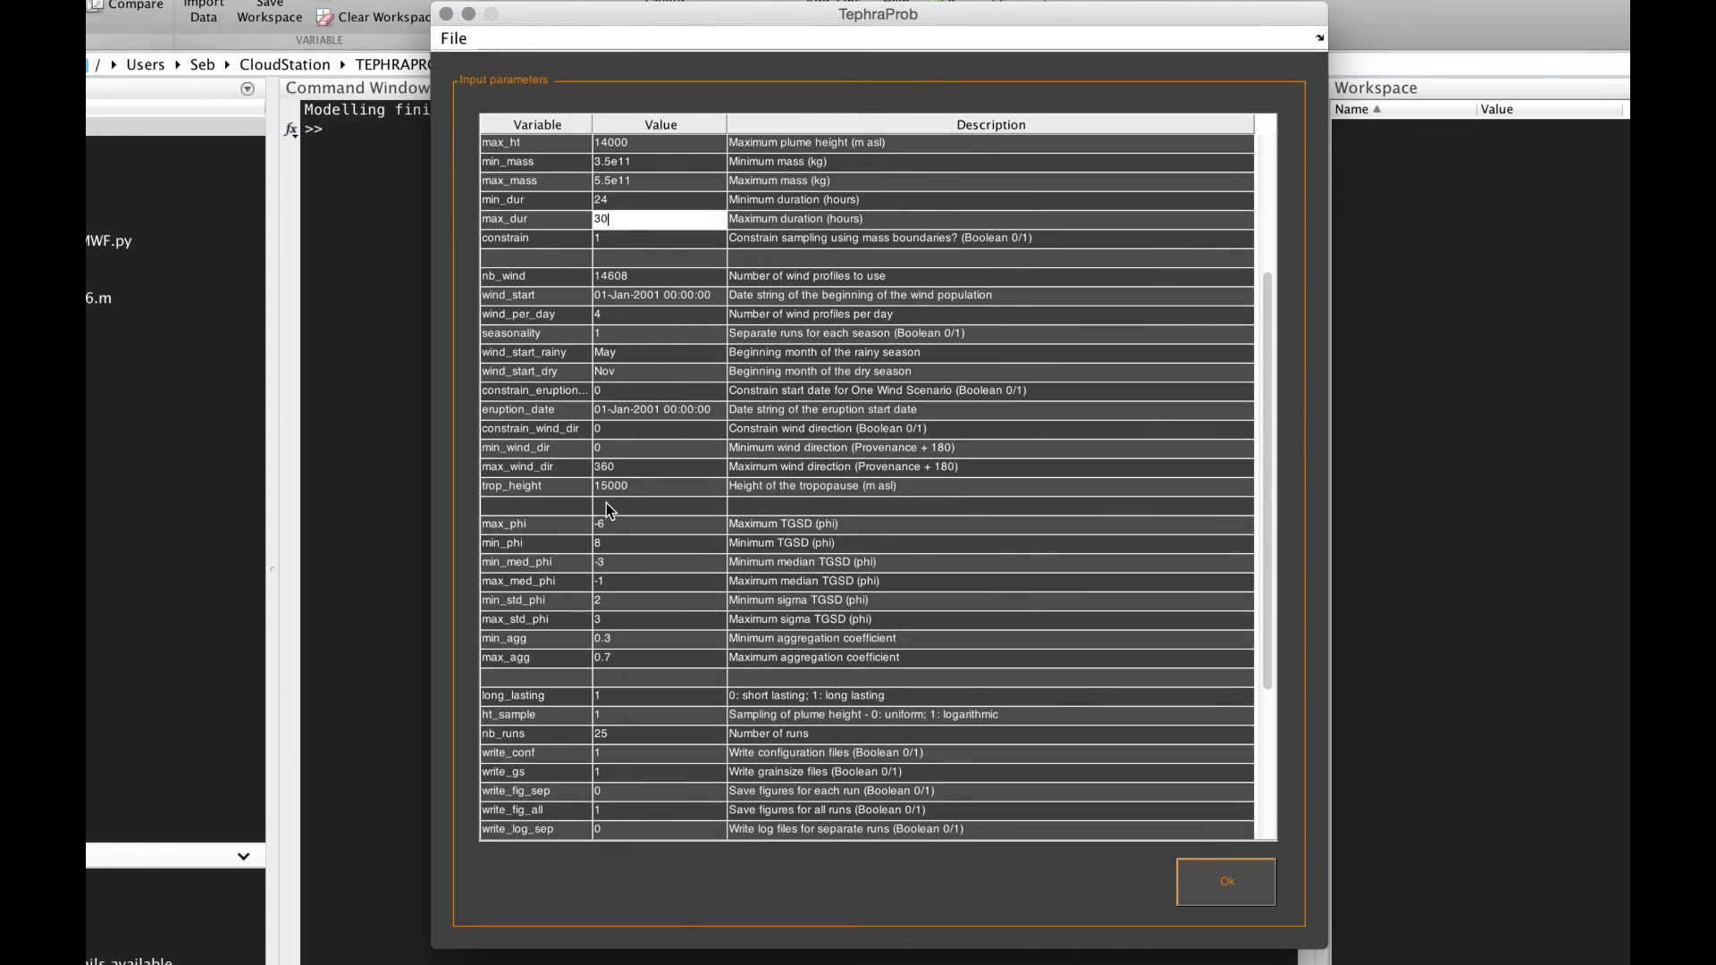
pyautogui.doubleClick(605, 701)
pyautogui.scroll(12, 613, 695)
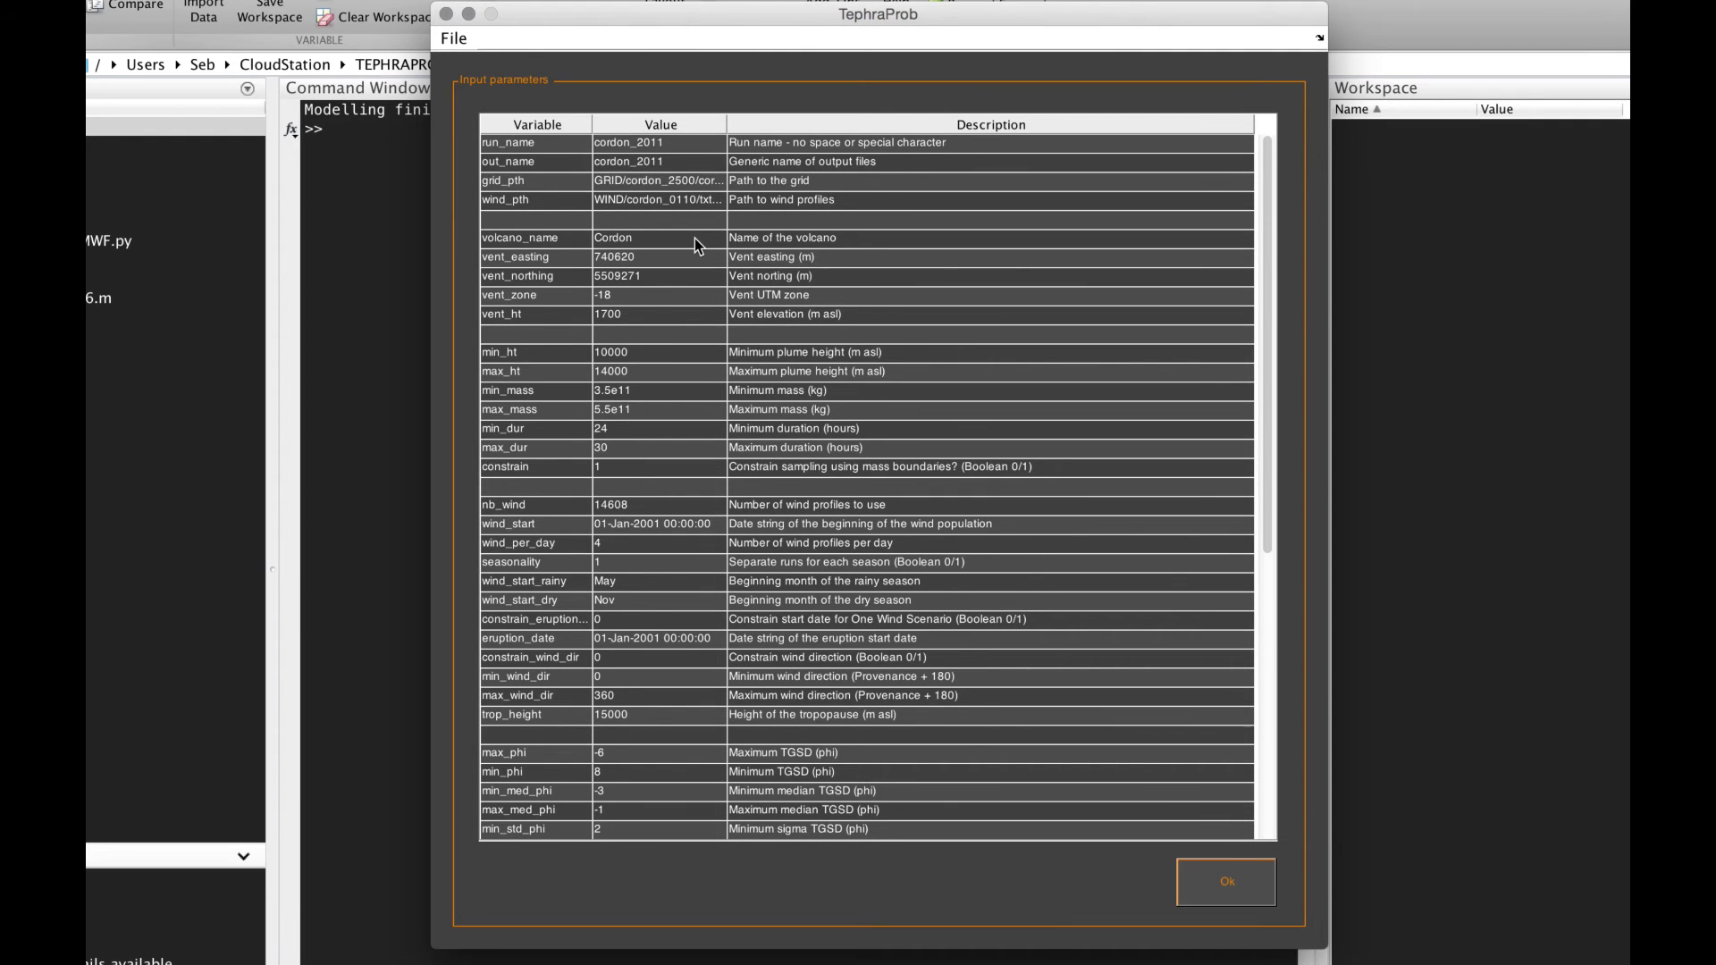
pyautogui.scroll(-10, 695, 237)
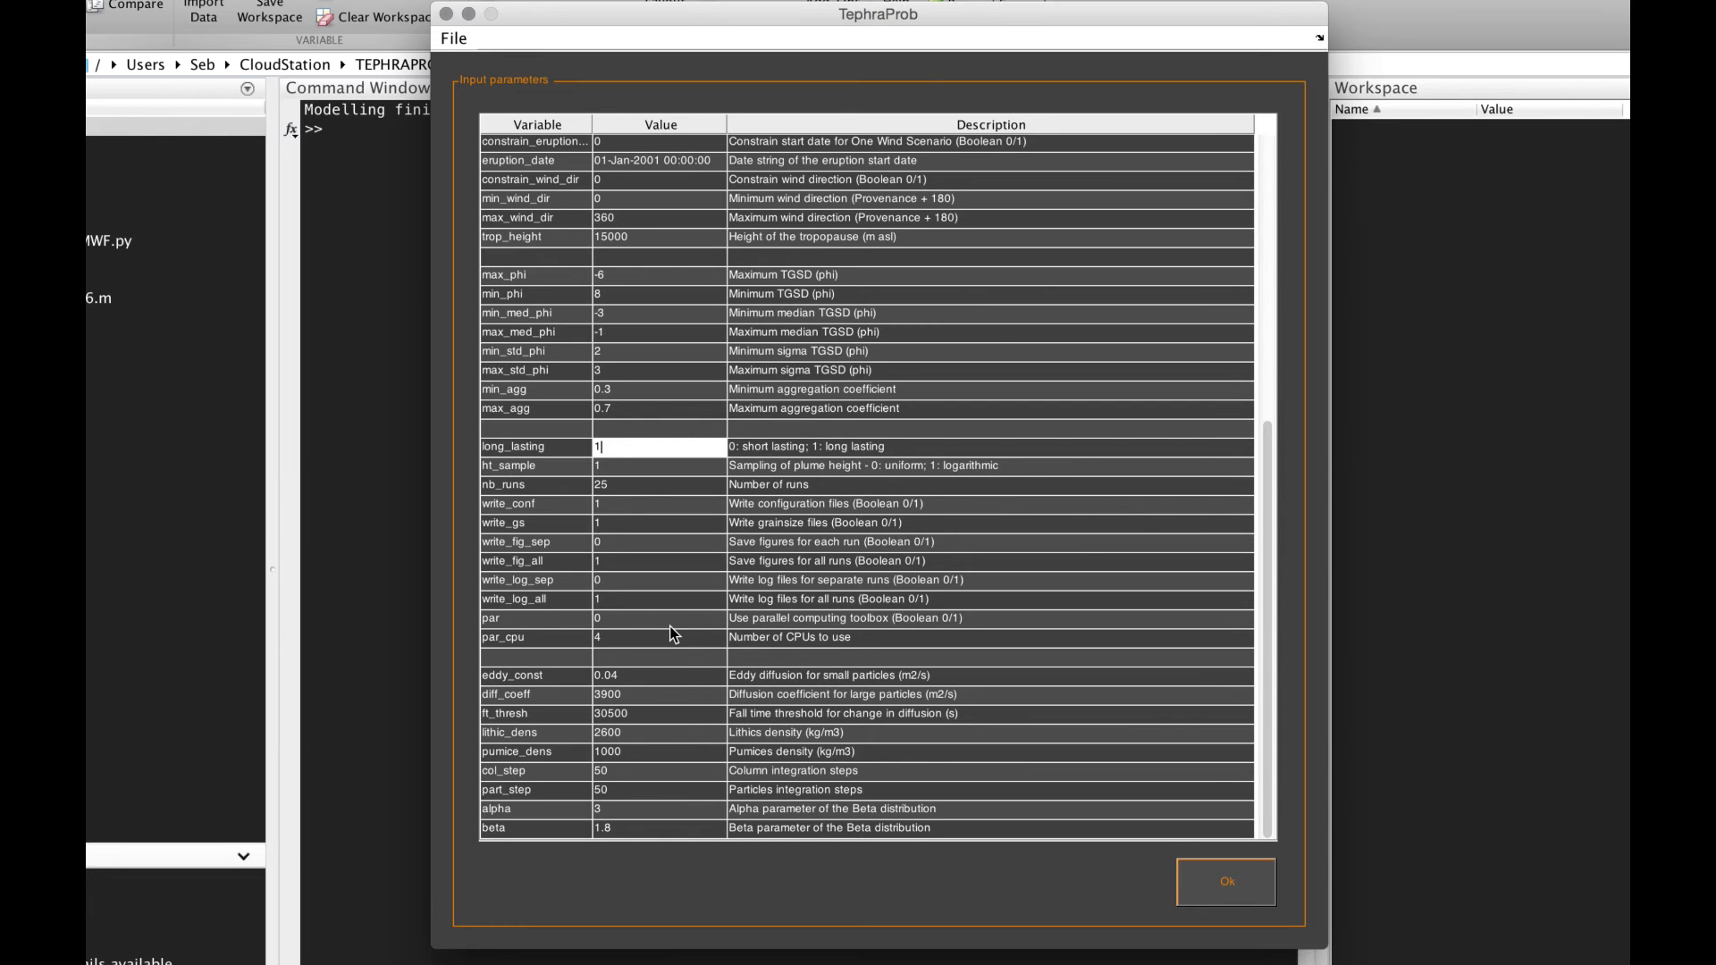
pyautogui.scroll(8, 674, 633)
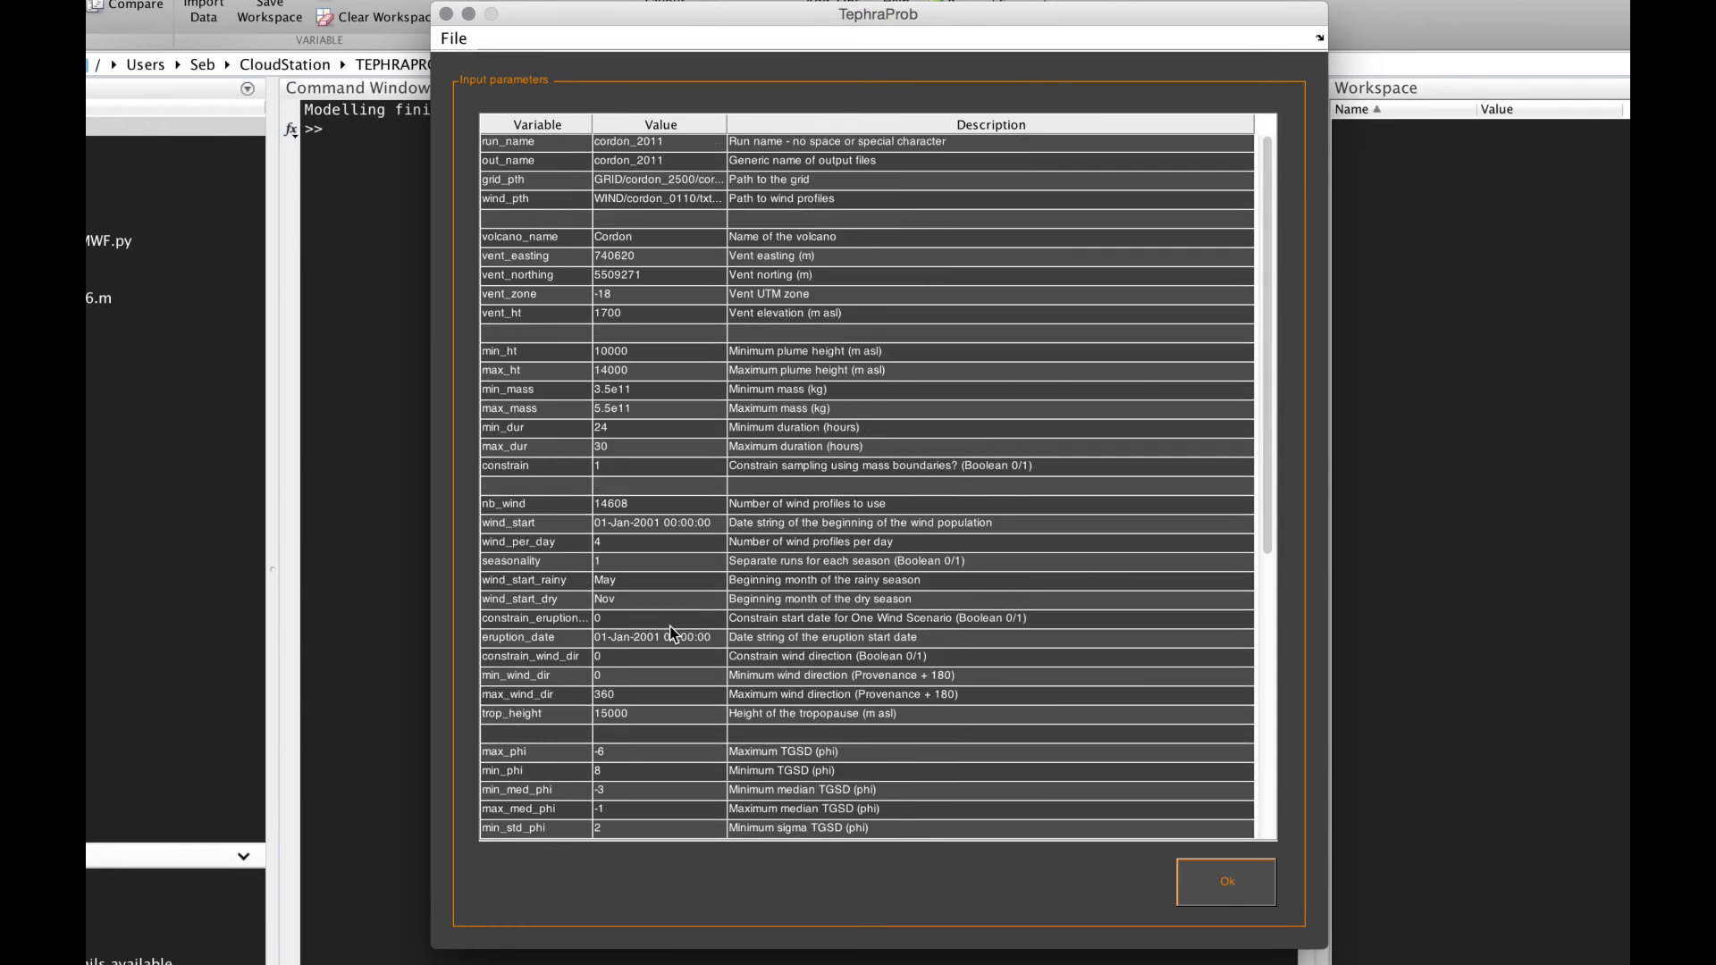
pyautogui.click(1203, 887)
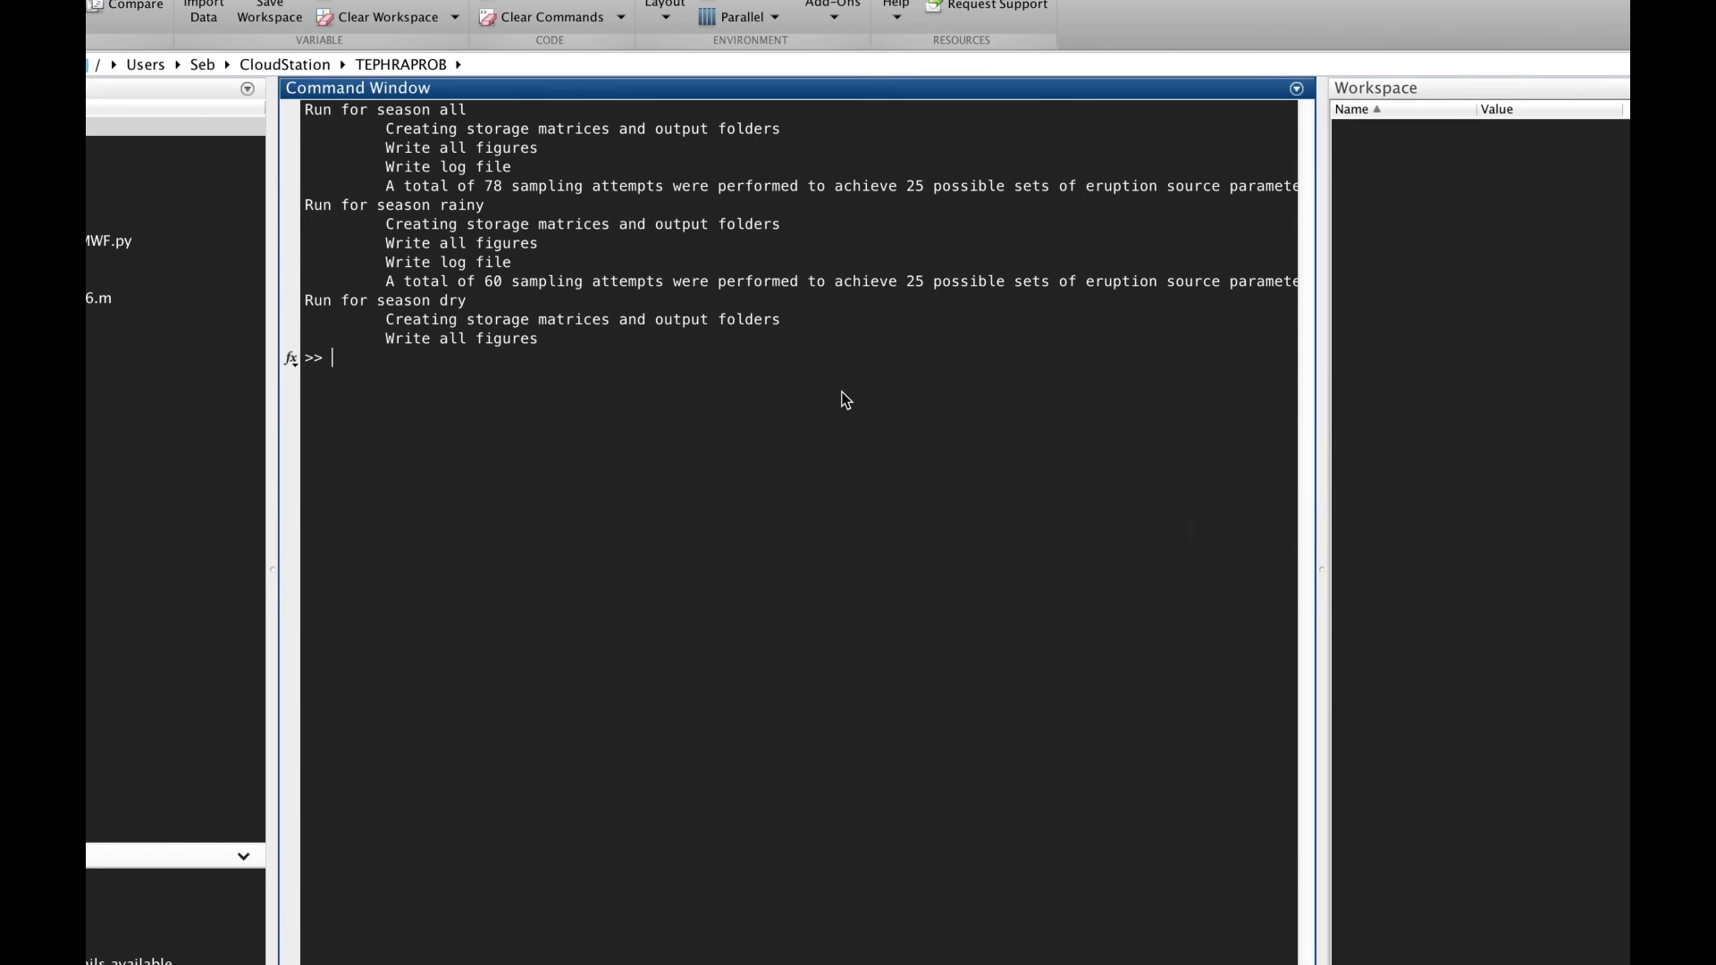
# Step: Switch to Finder and inspect the configuration files in CONF/all/1 of run 1 of cordon_2011
pyautogui.press('super+Tab')
pyautogui.click(972, 491)
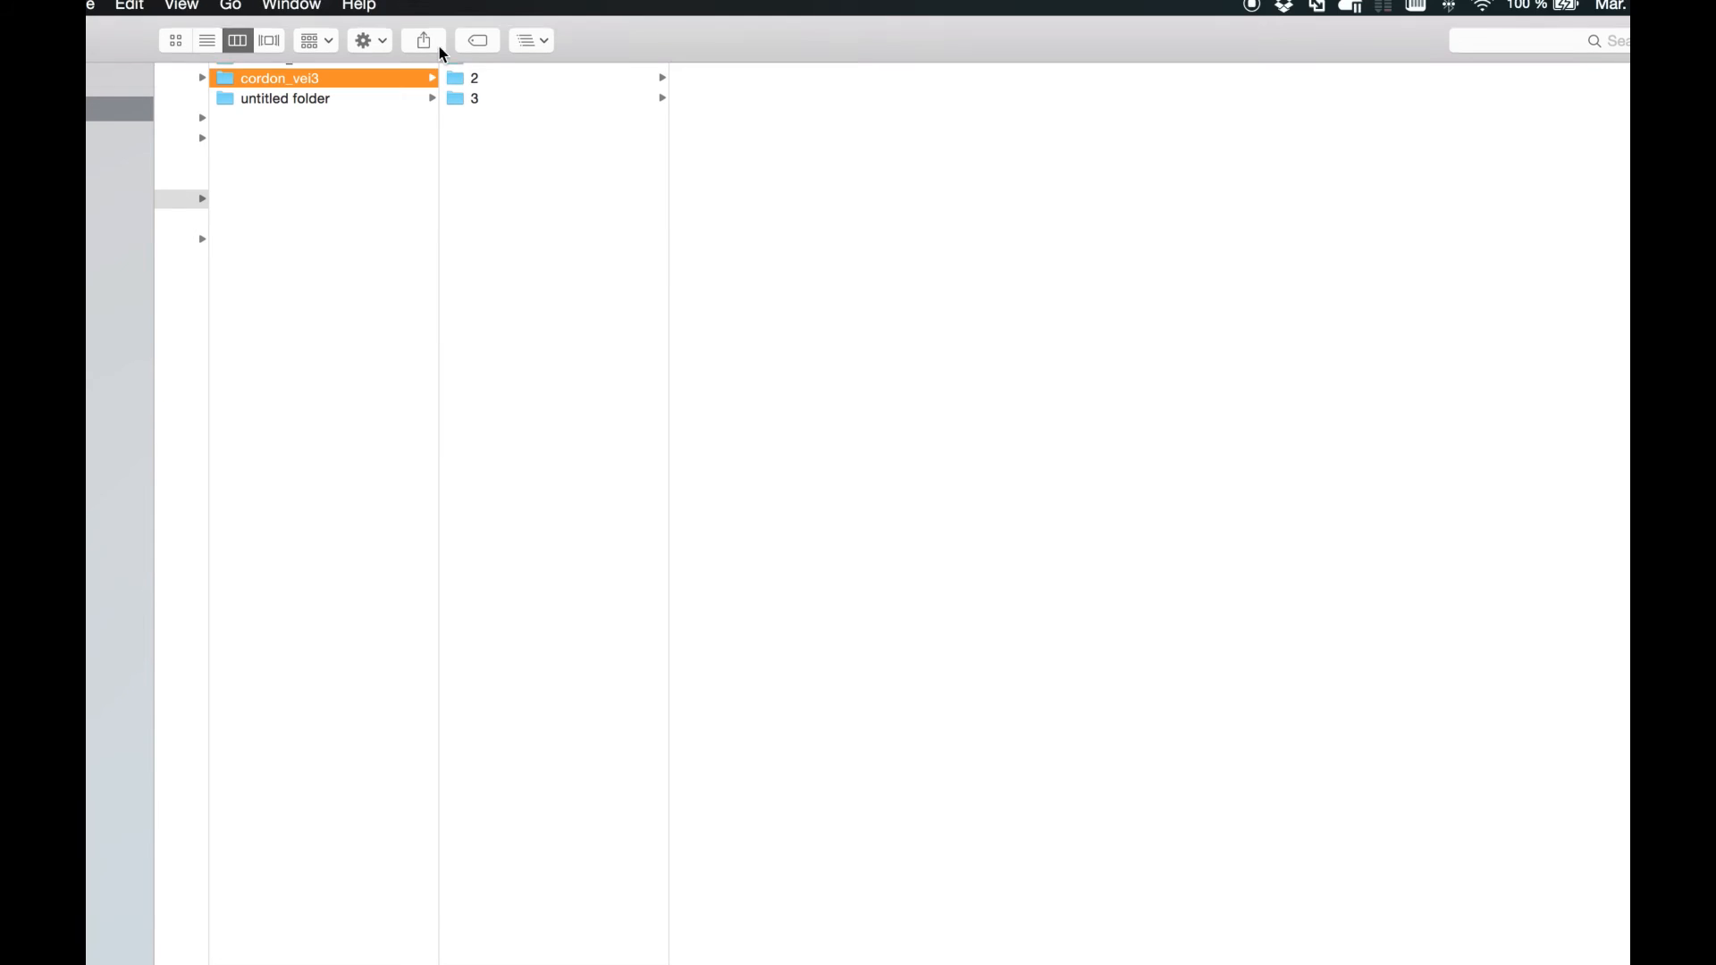
pyautogui.click(304, 82)
pyautogui.click(471, 59)
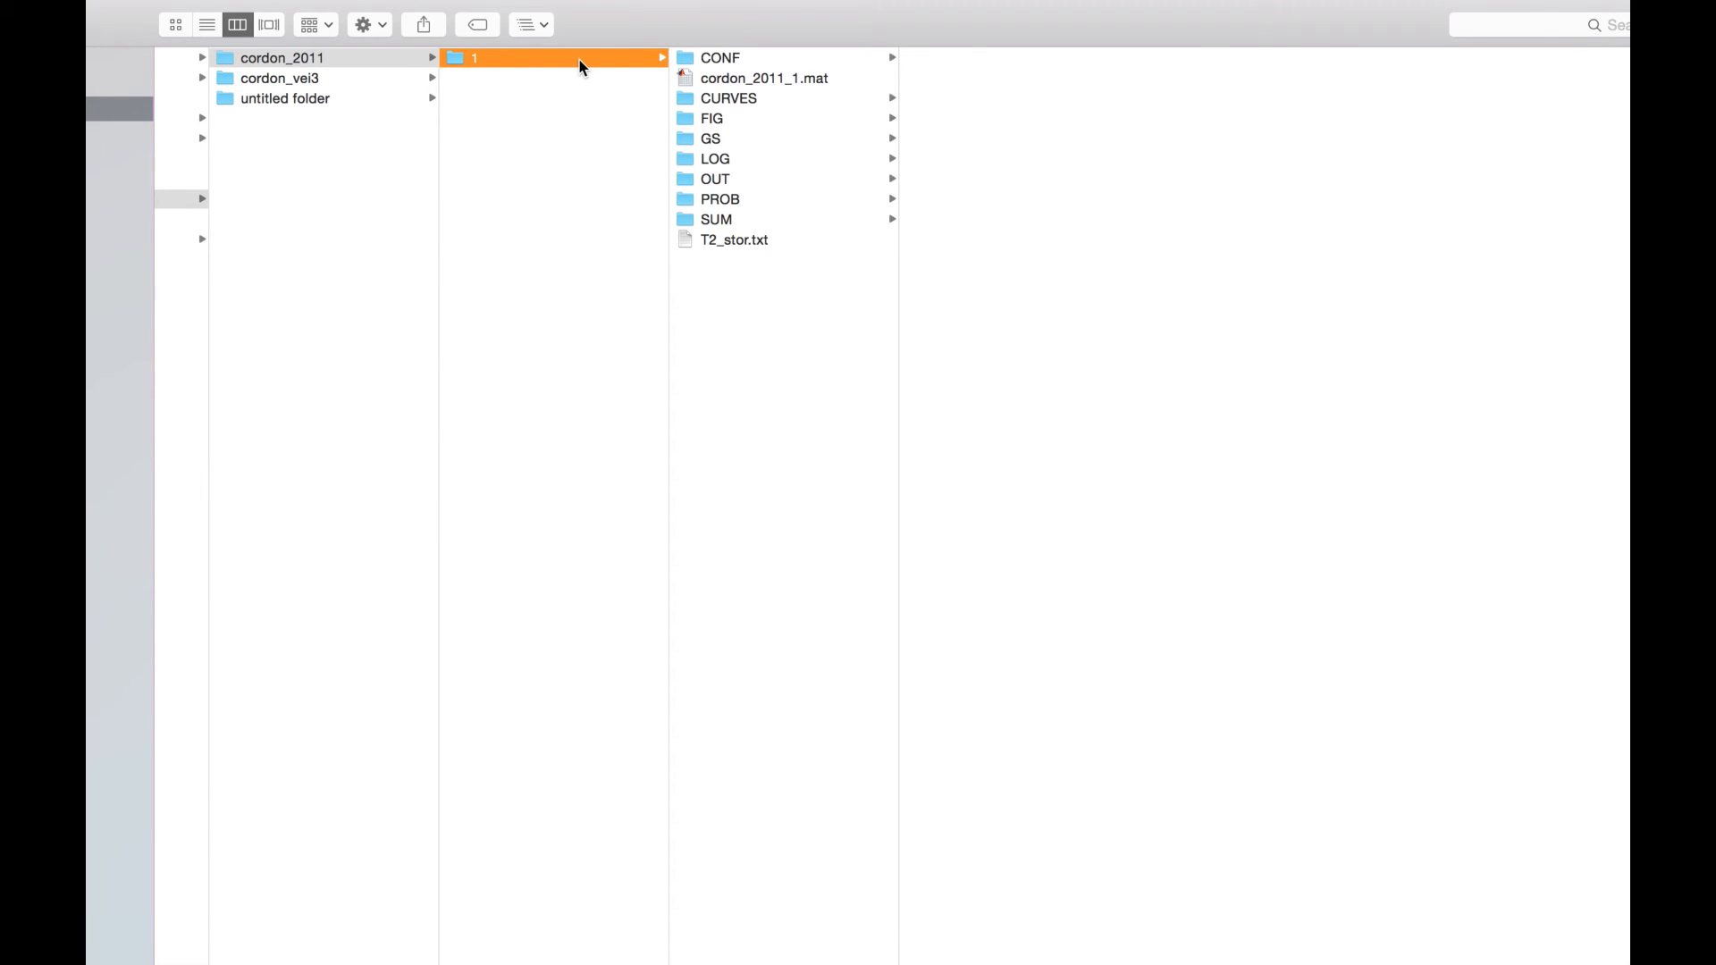
pyautogui.click(729, 58)
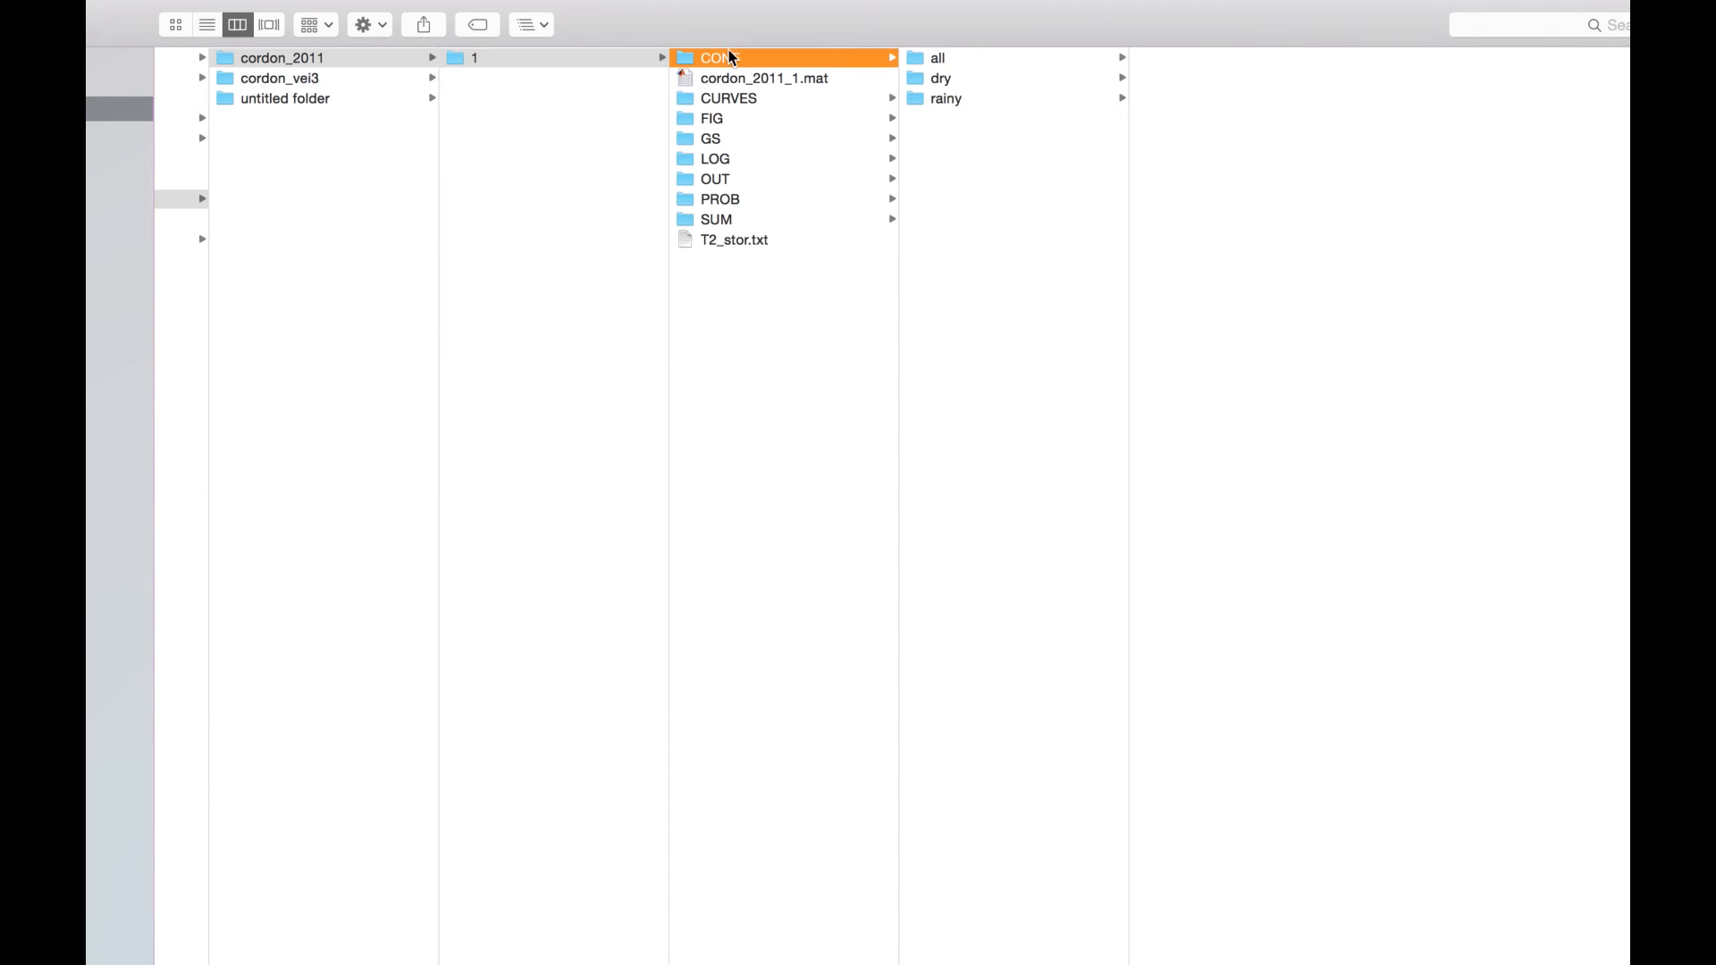
pyautogui.click(987, 59)
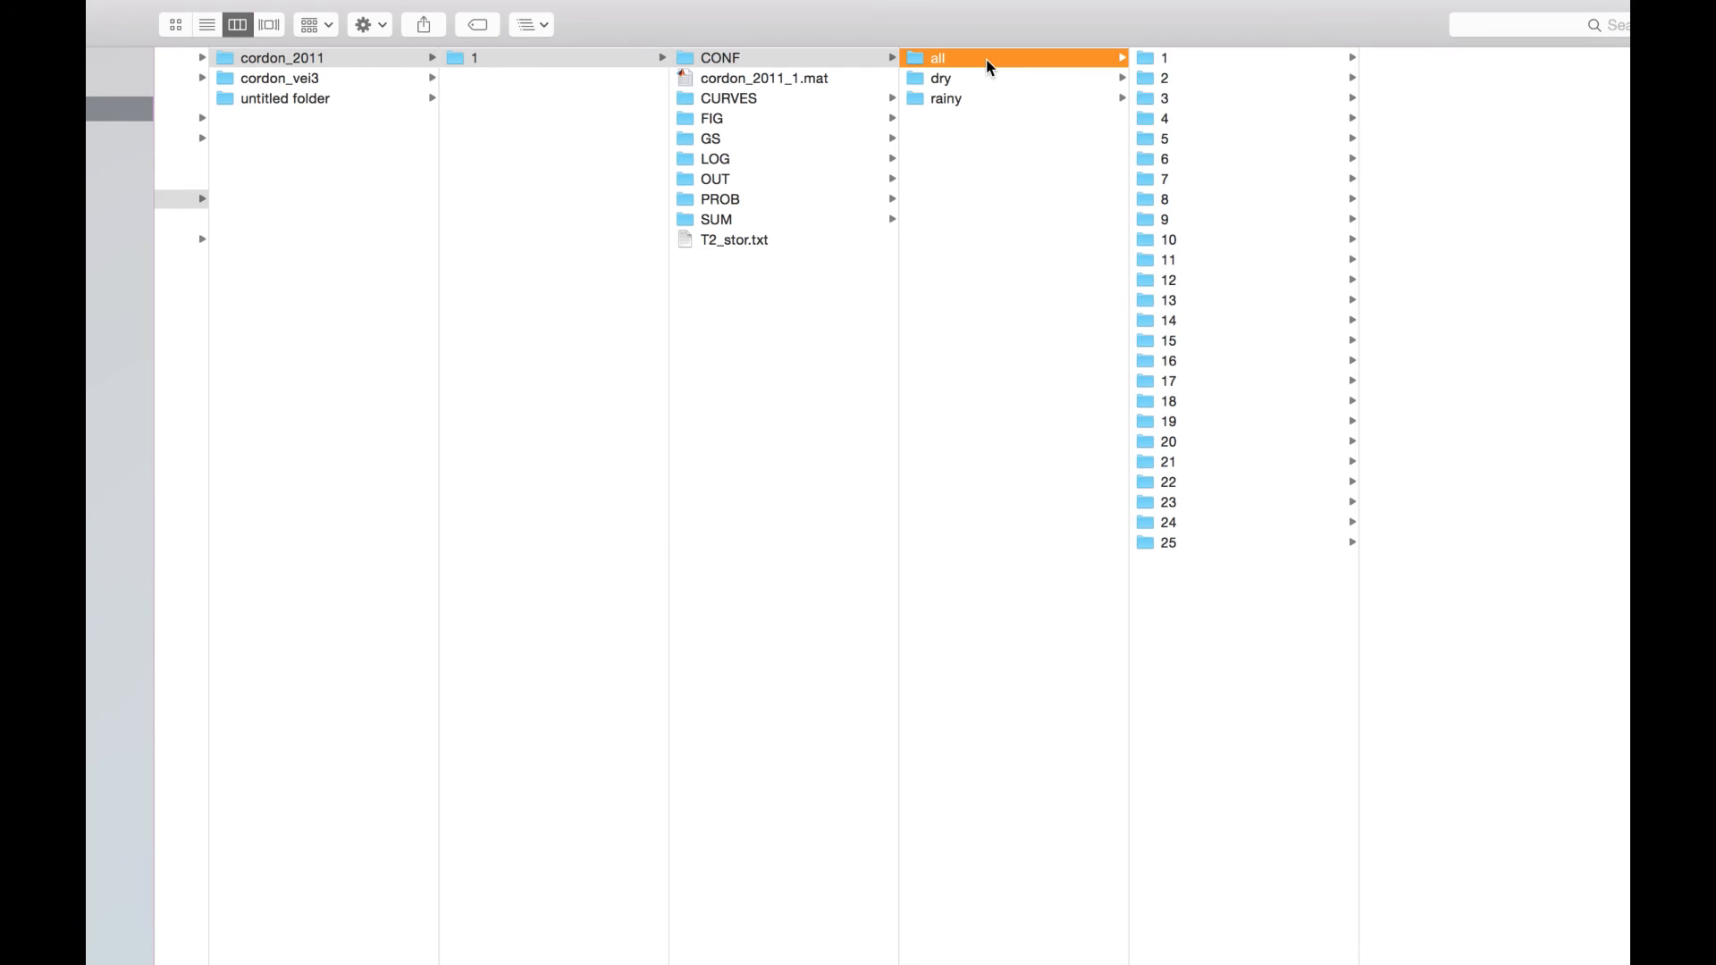
pyautogui.click(1194, 59)
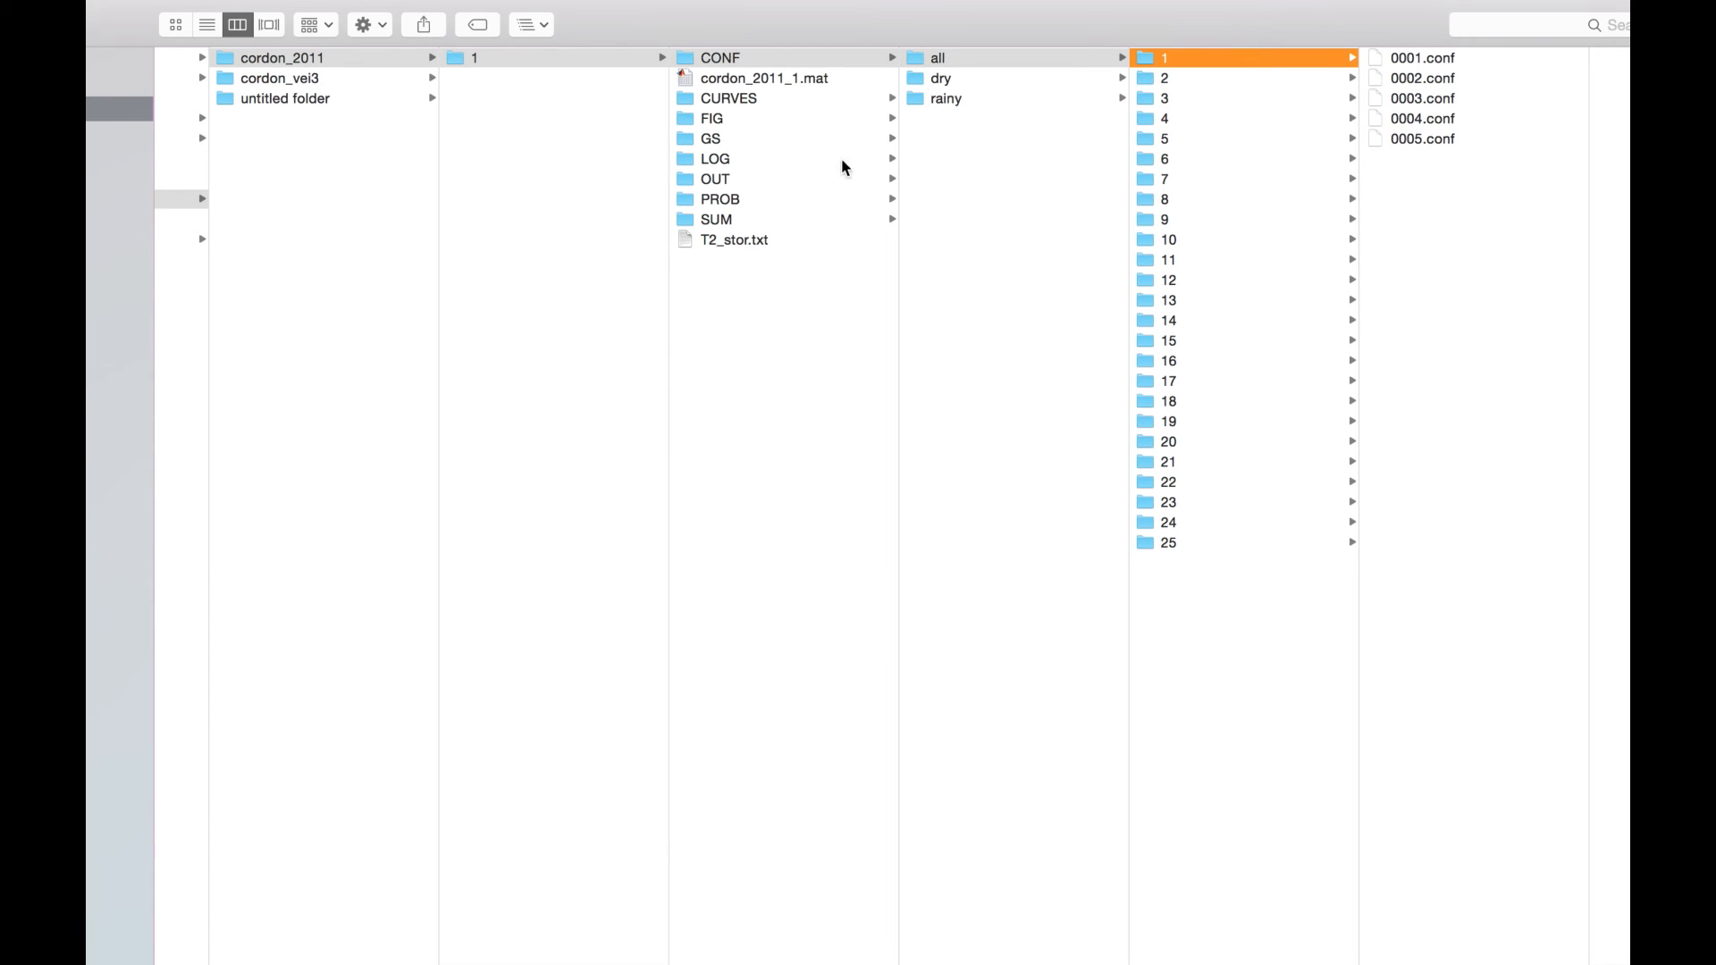
# Step: Preview mass_run.eps and mass_sim.eps together from the FIG/all folder of cordon_2011 run 1
pyautogui.click(754, 138)
pyautogui.click(753, 119)
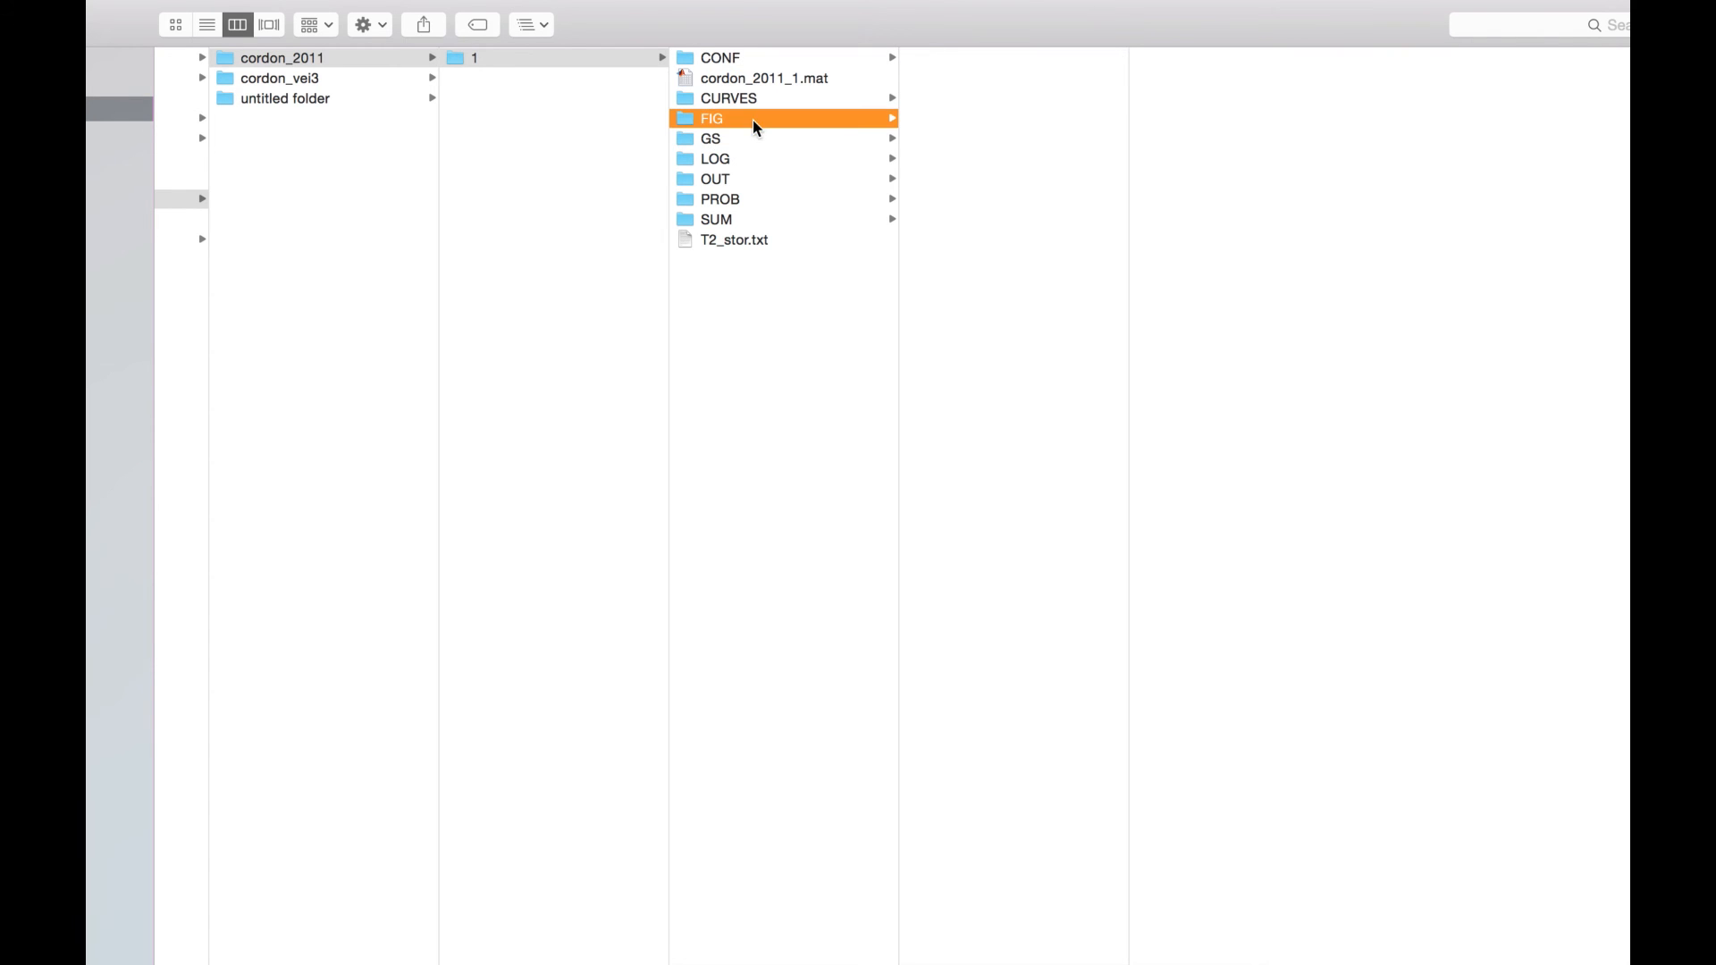
pyautogui.click(974, 60)
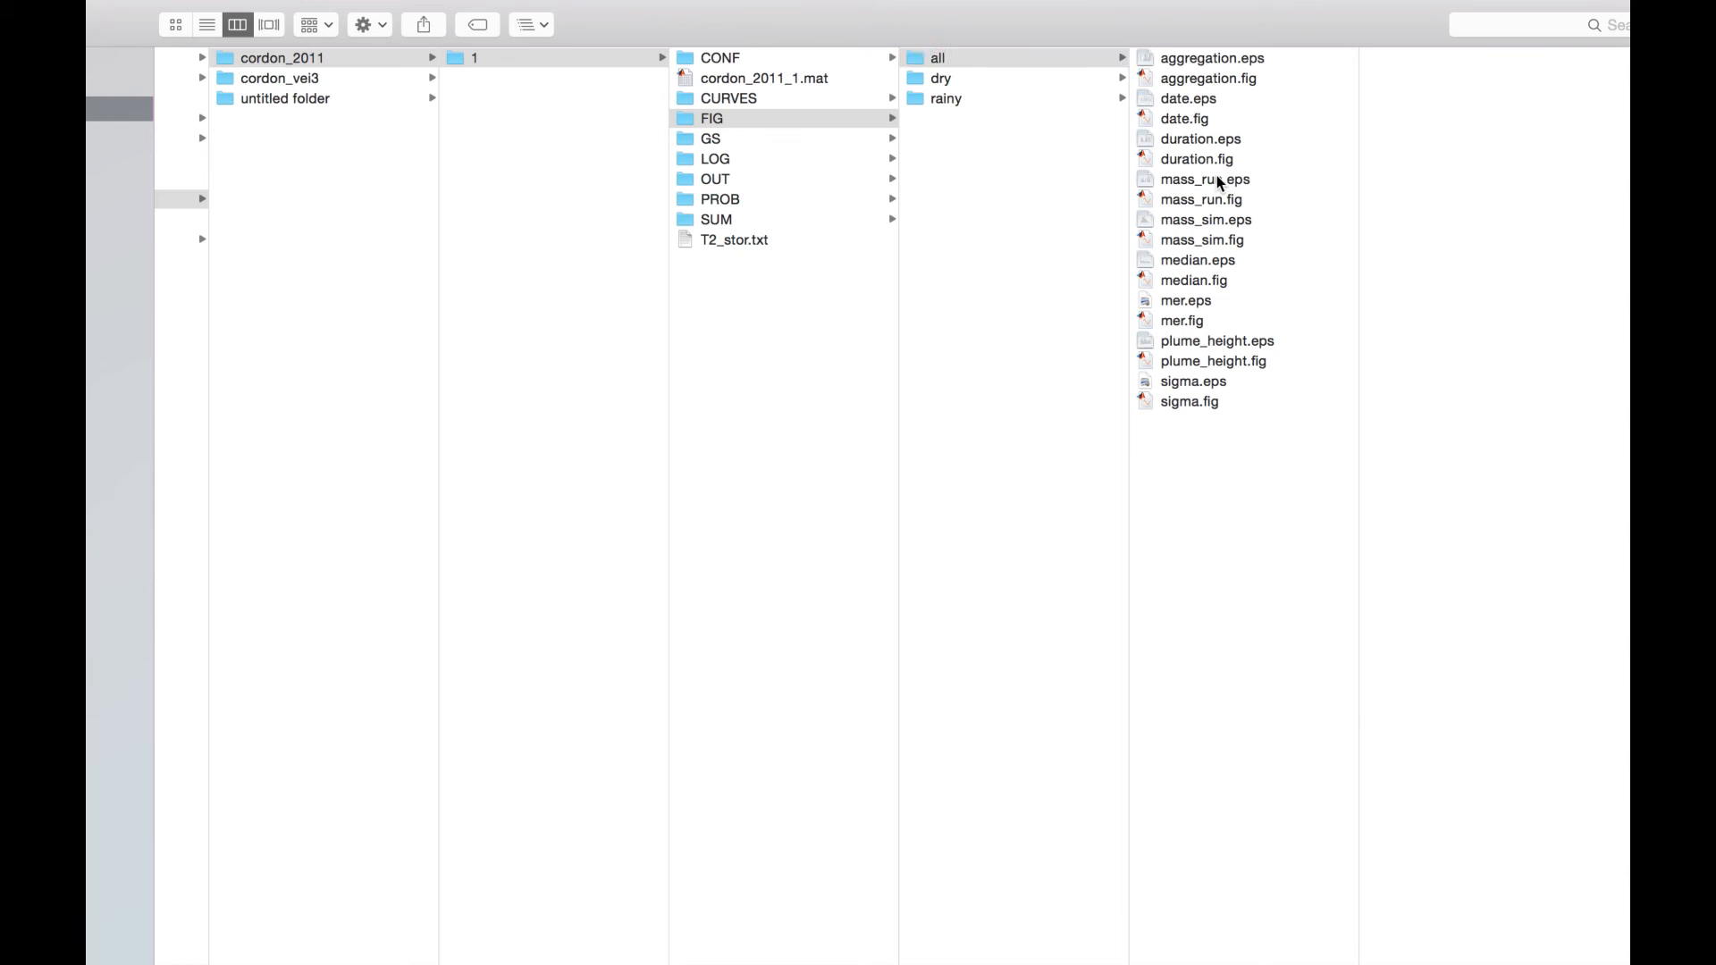
pyautogui.click(1179, 183)
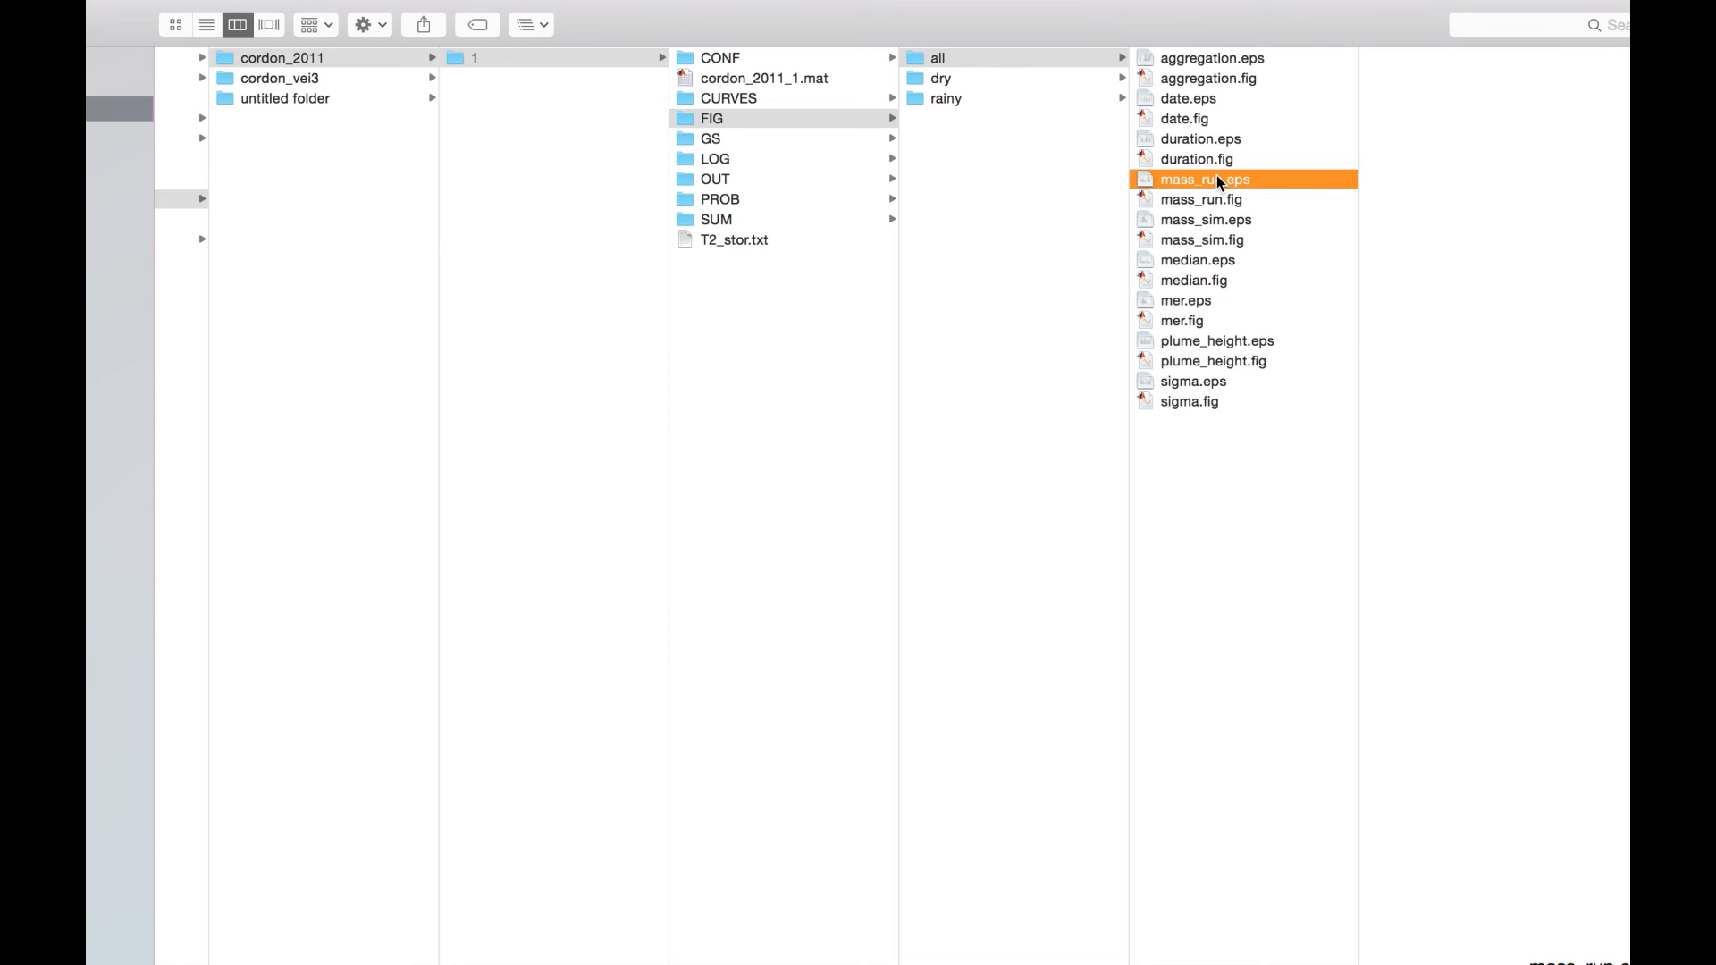
pyautogui.keyDown('super'); pyautogui.click(1176, 222); pyautogui.keyUp('super')
pyautogui.press('space')
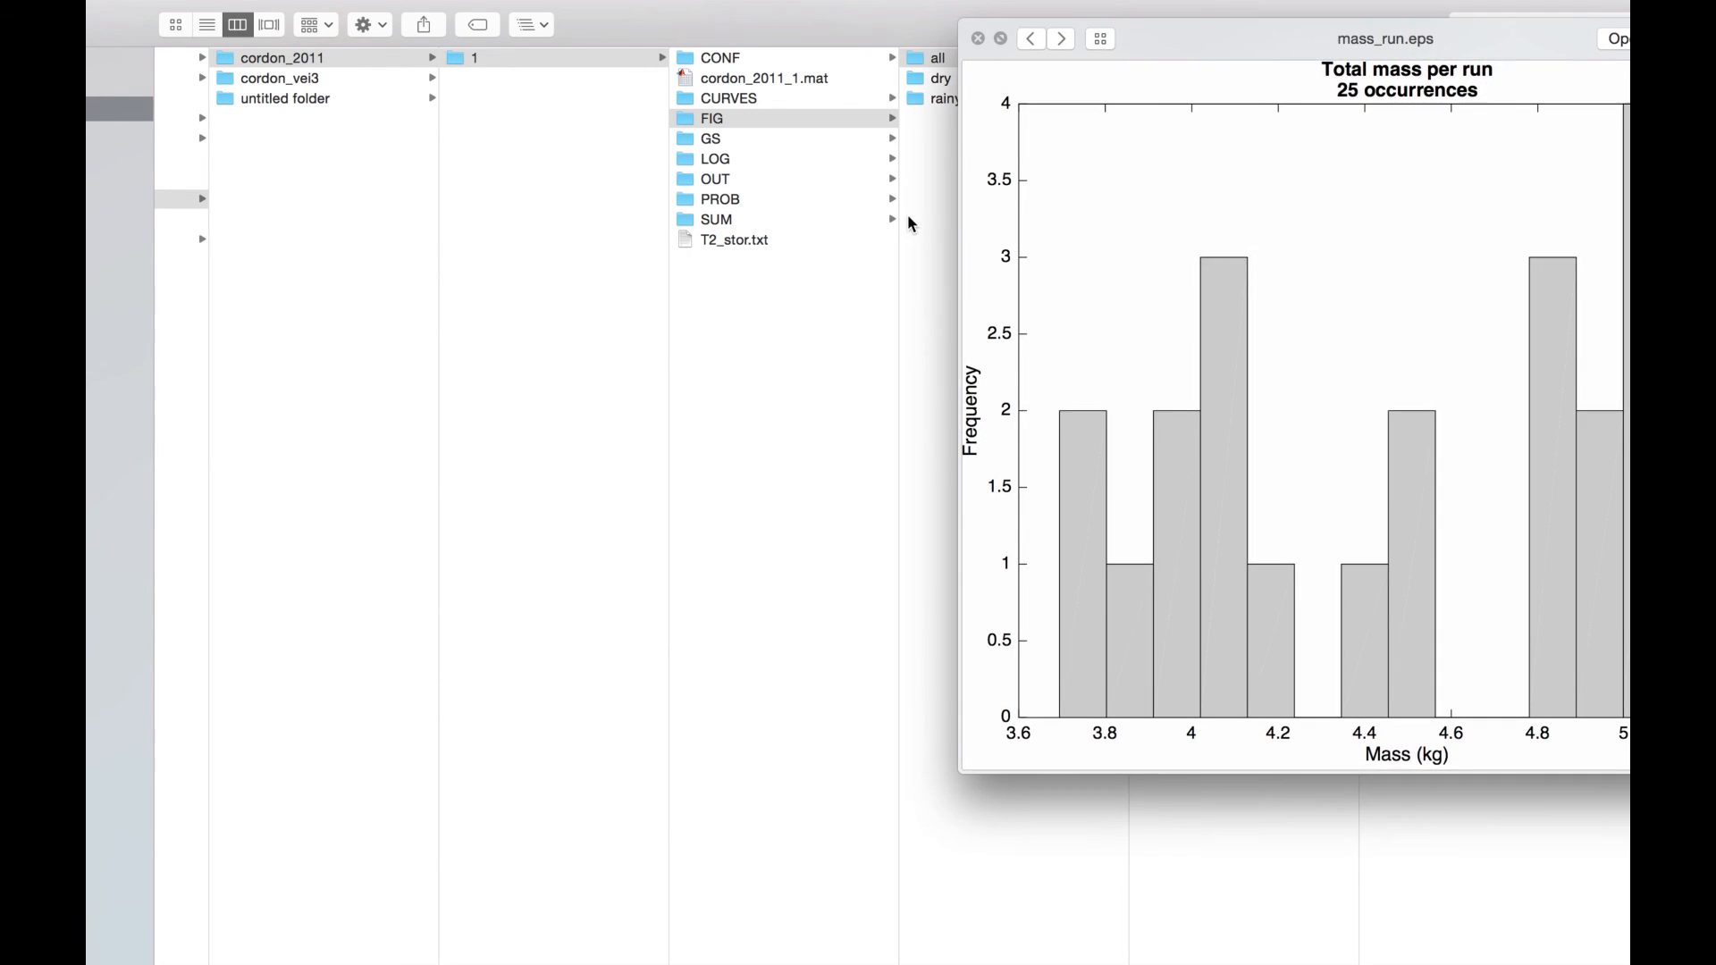
# Step: Compare the histograms of total mass per run and total mass per simulation, and close the preview
pyautogui.click(1100, 39)
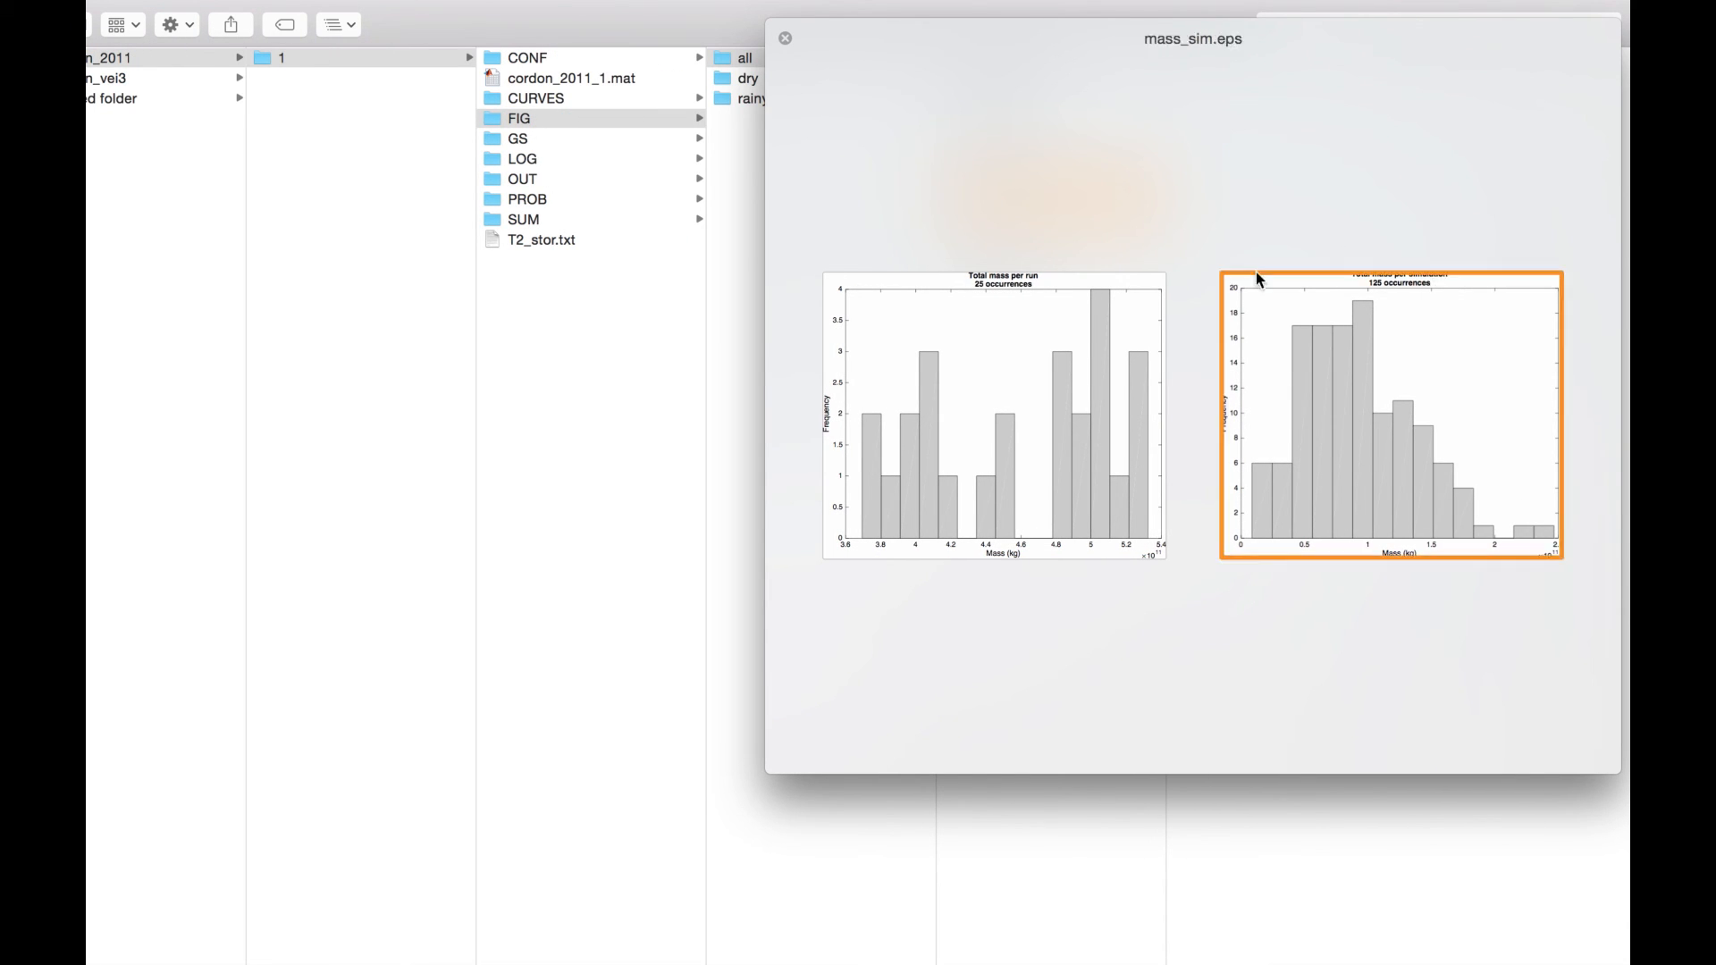
pyautogui.click(1060, 351)
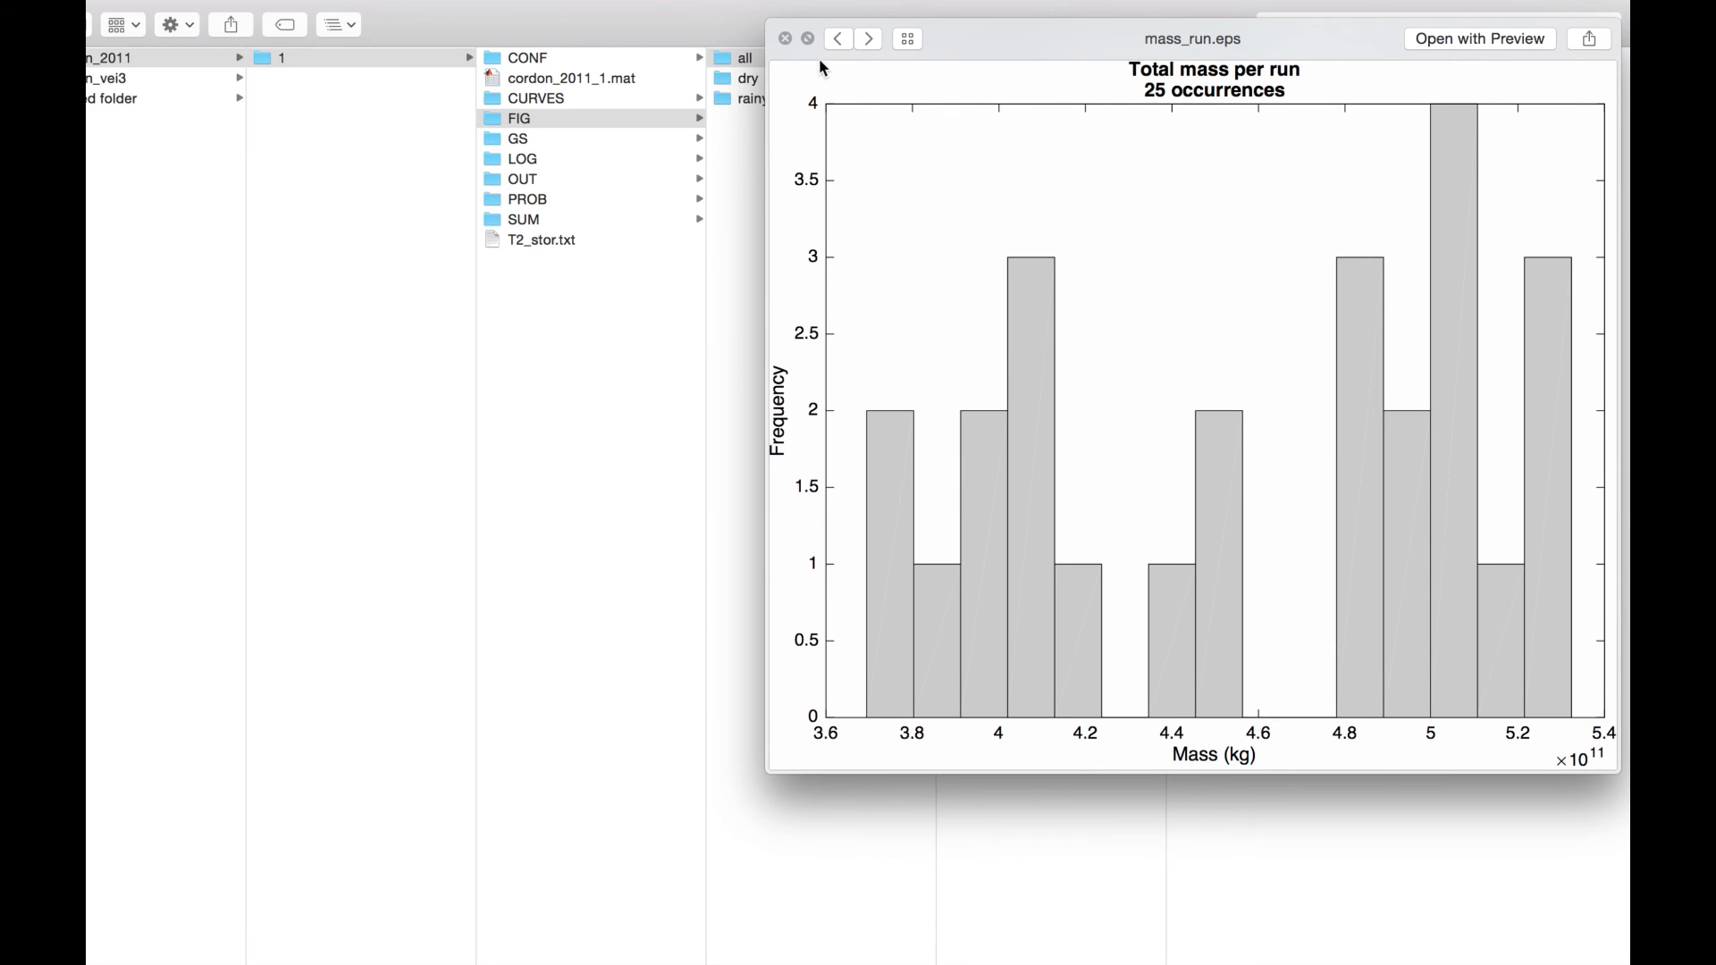
pyautogui.click(868, 40)
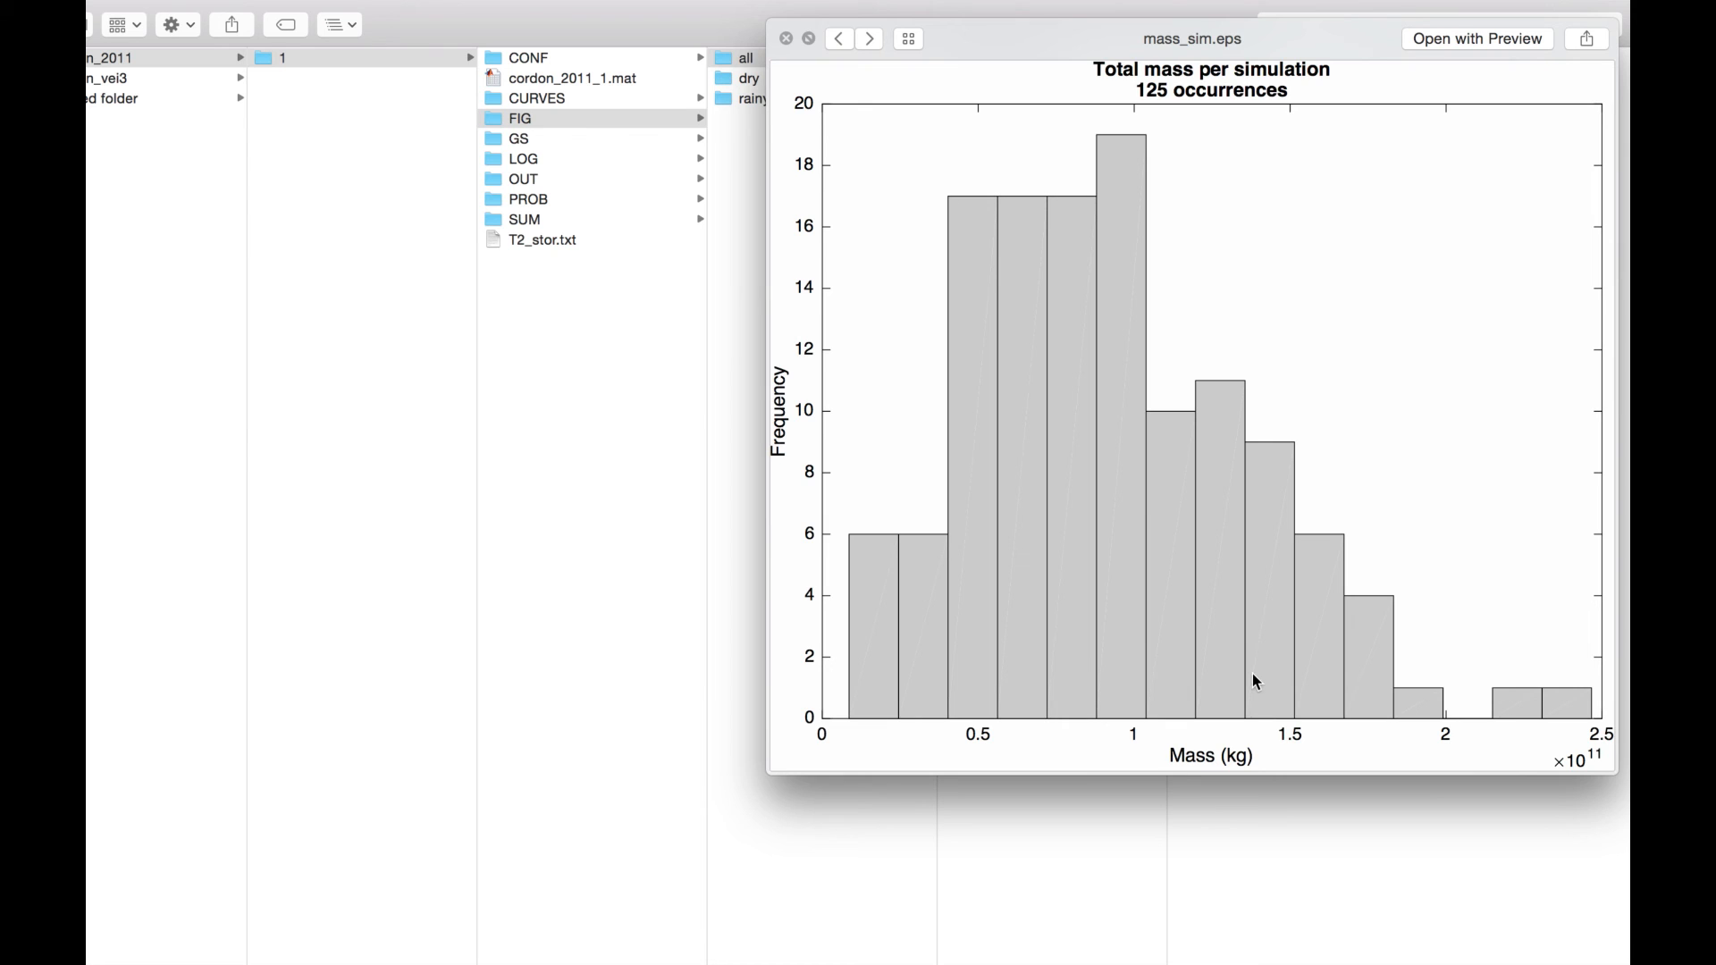
pyautogui.press('space')
# Step: Return to TephraProb and run TEPHRA2 on cordon_2011_1.mat from run folder 1 of cordon_2011
pyautogui.press('super+Tab')
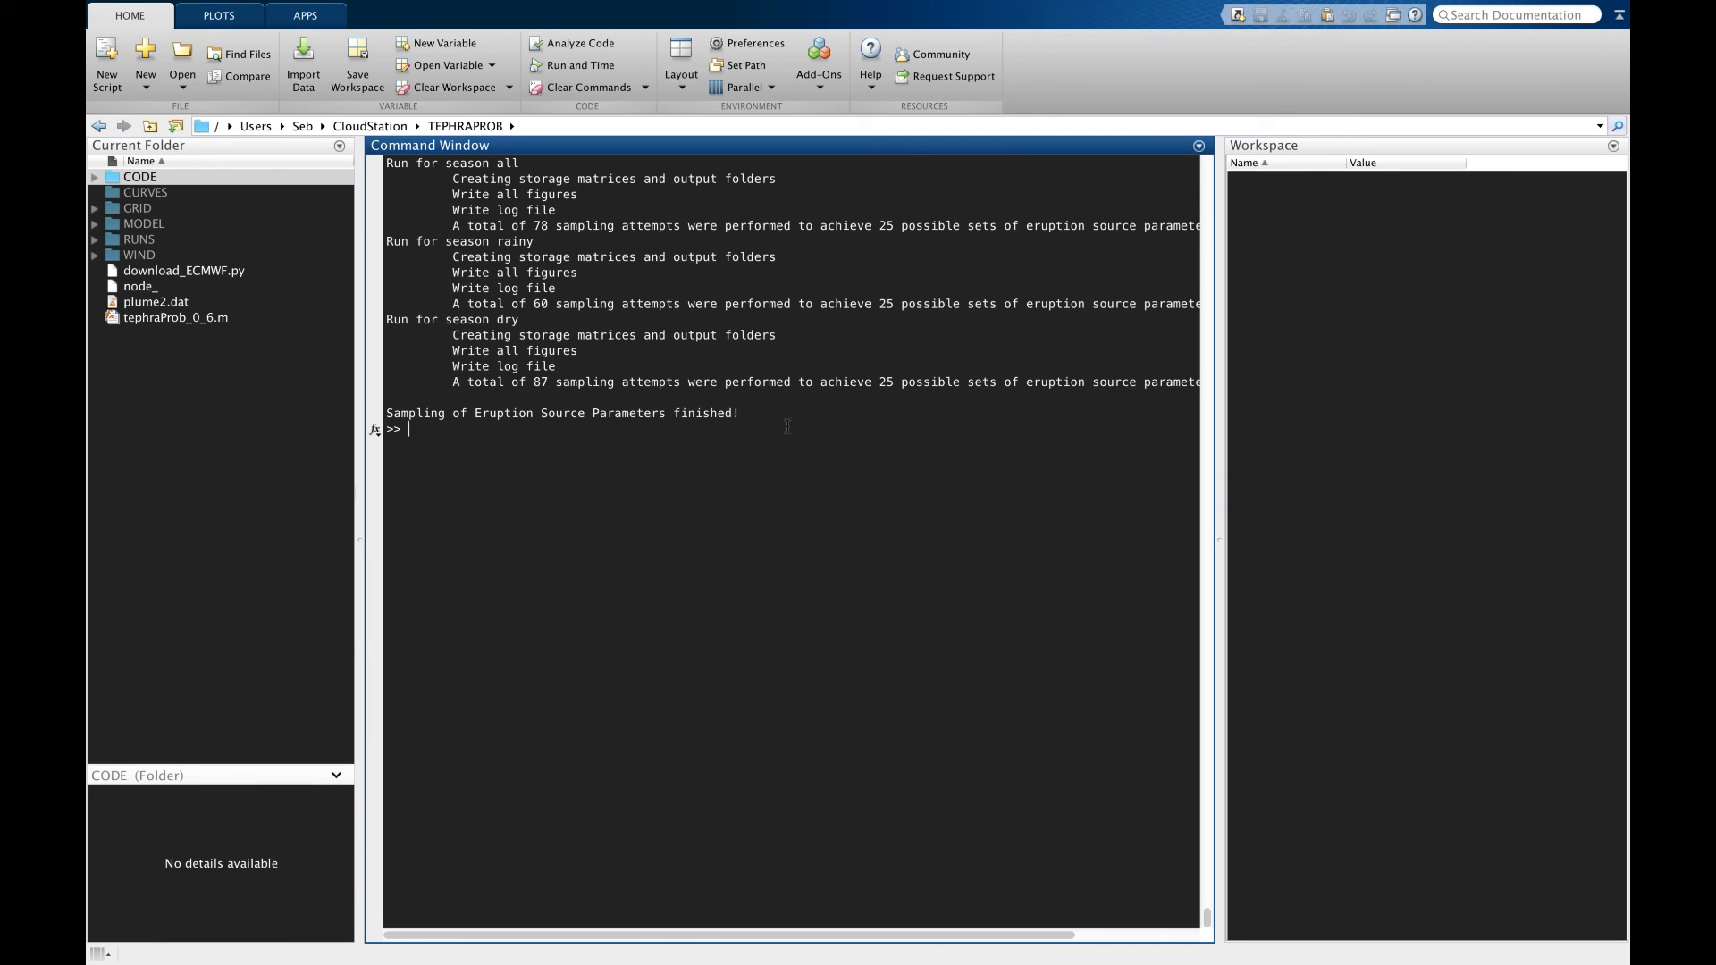
pyautogui.click(666, 208)
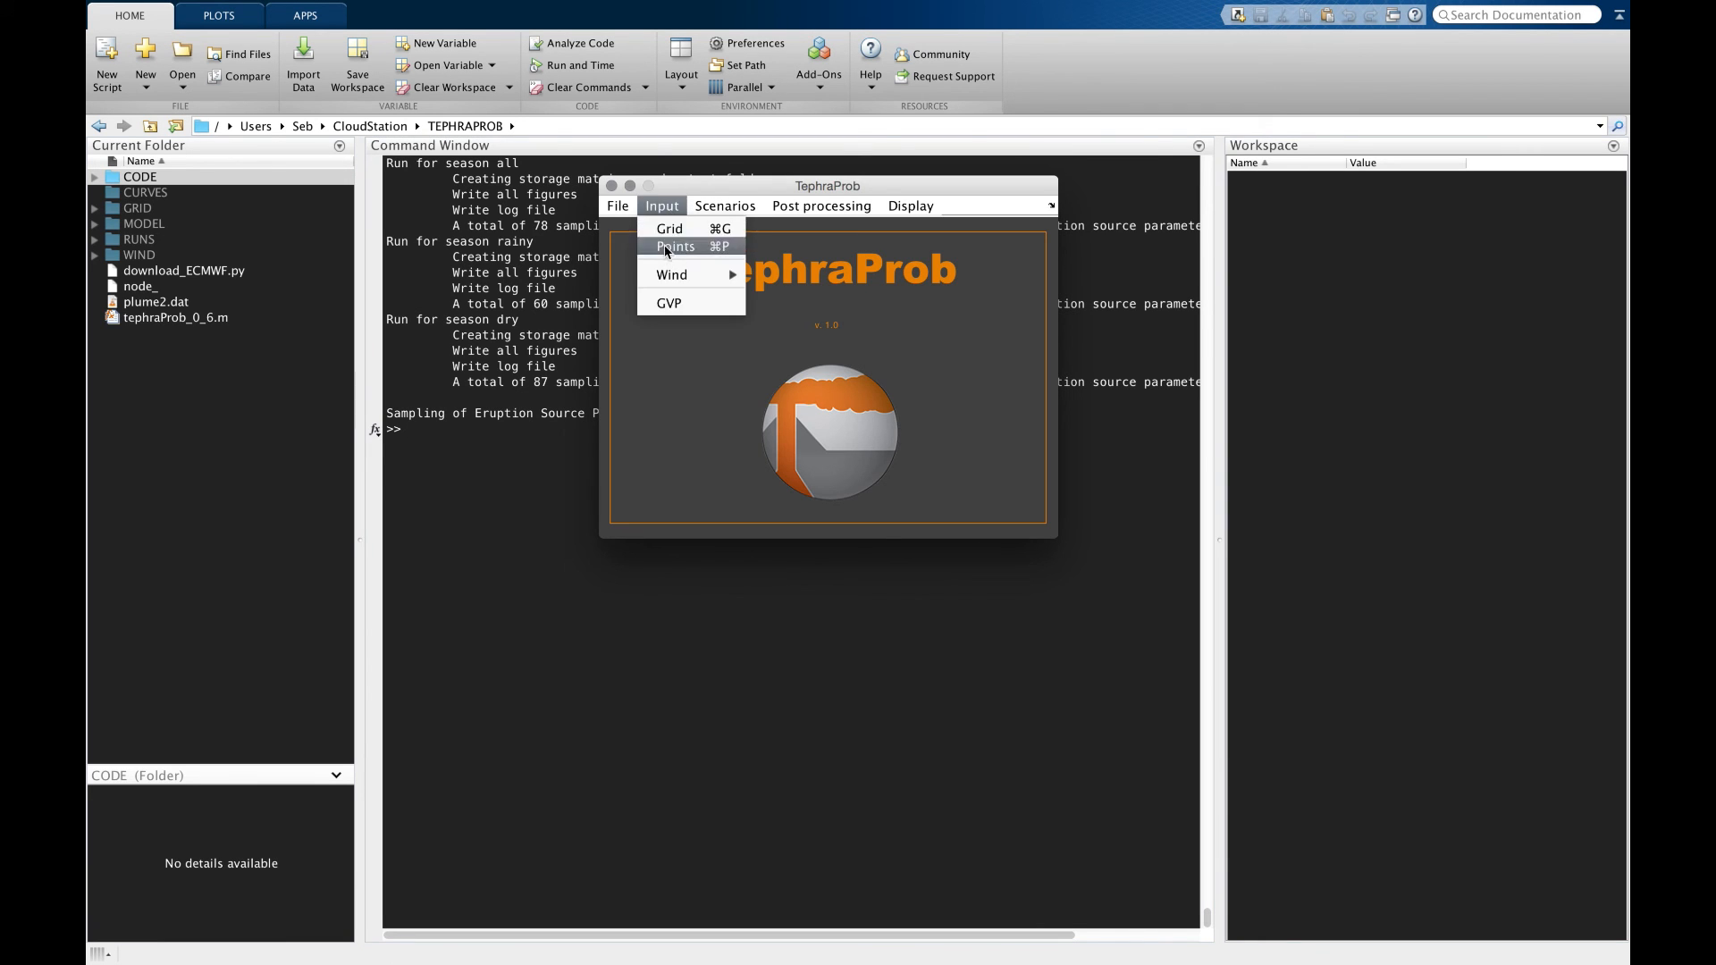
pyautogui.moveTo(725, 206)
pyautogui.click(718, 272)
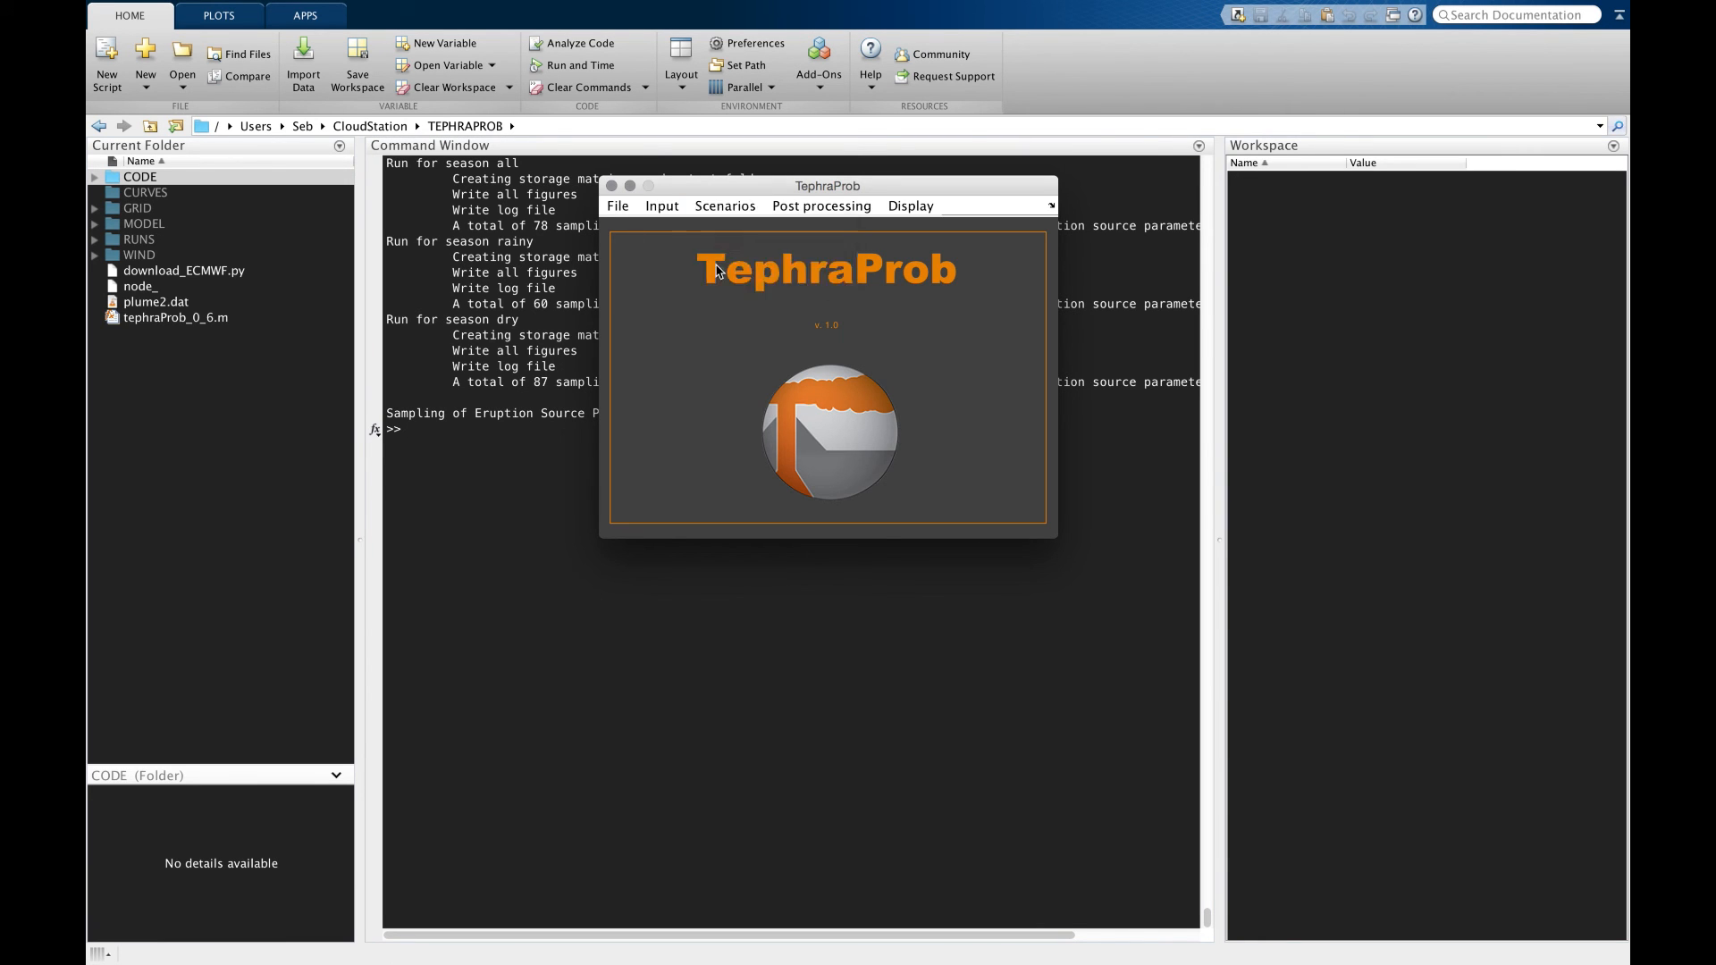
pyautogui.click(794, 265)
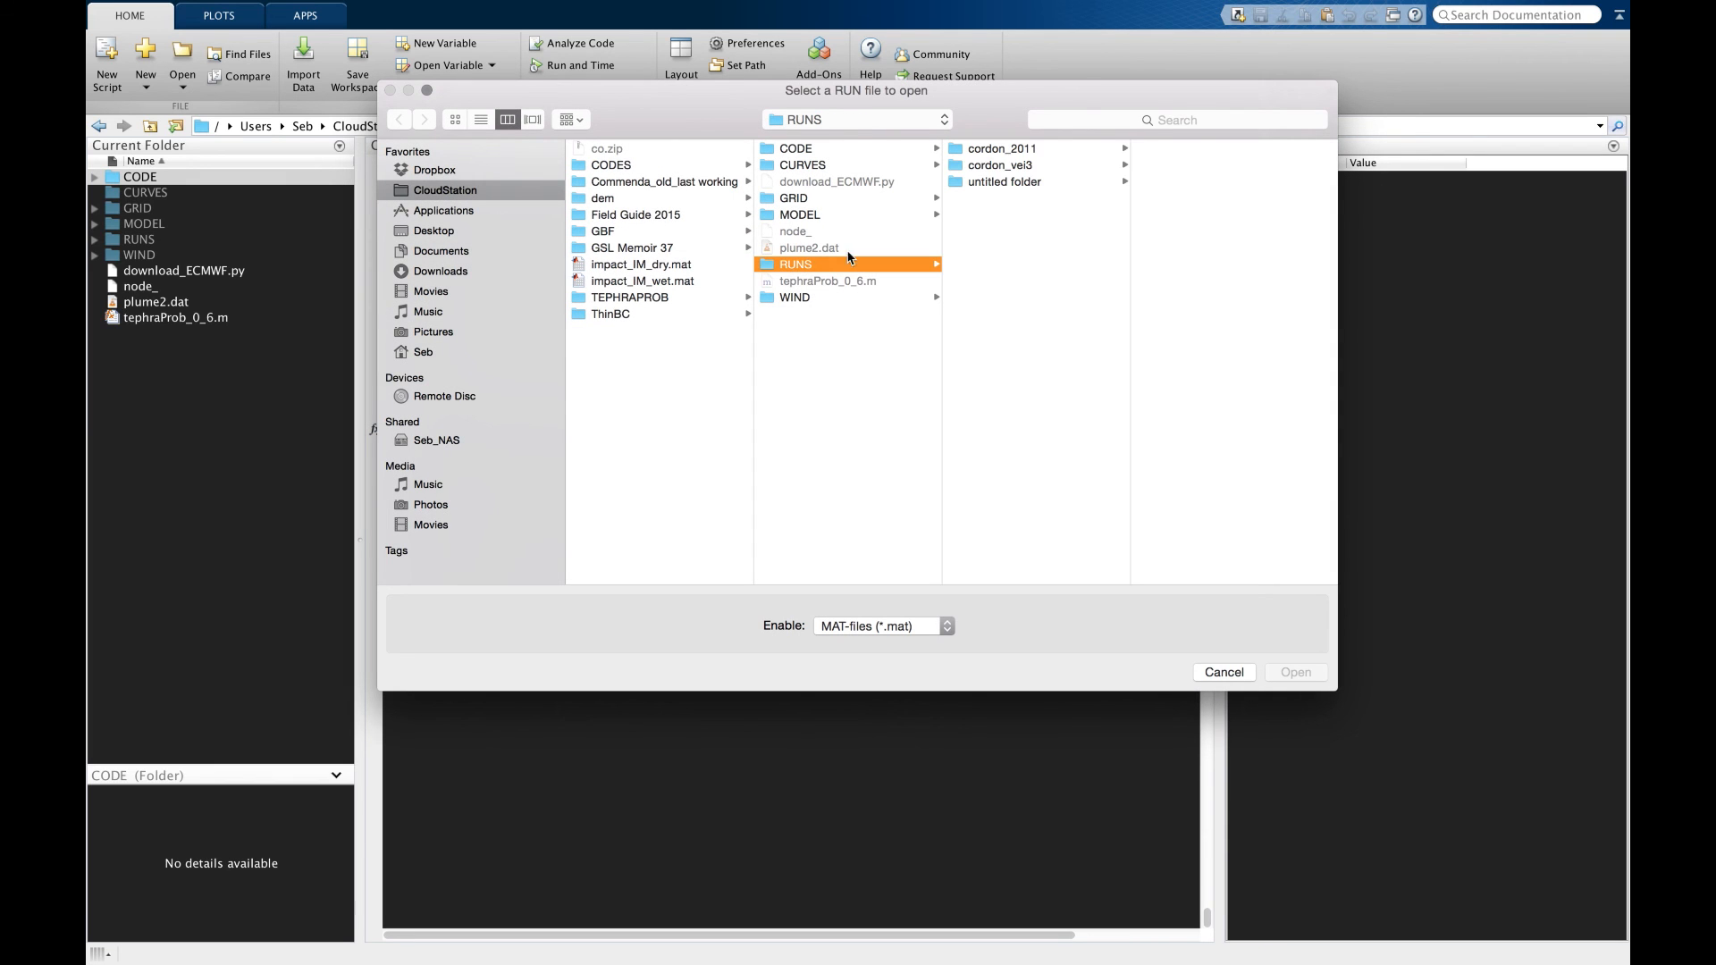
pyautogui.click(1017, 154)
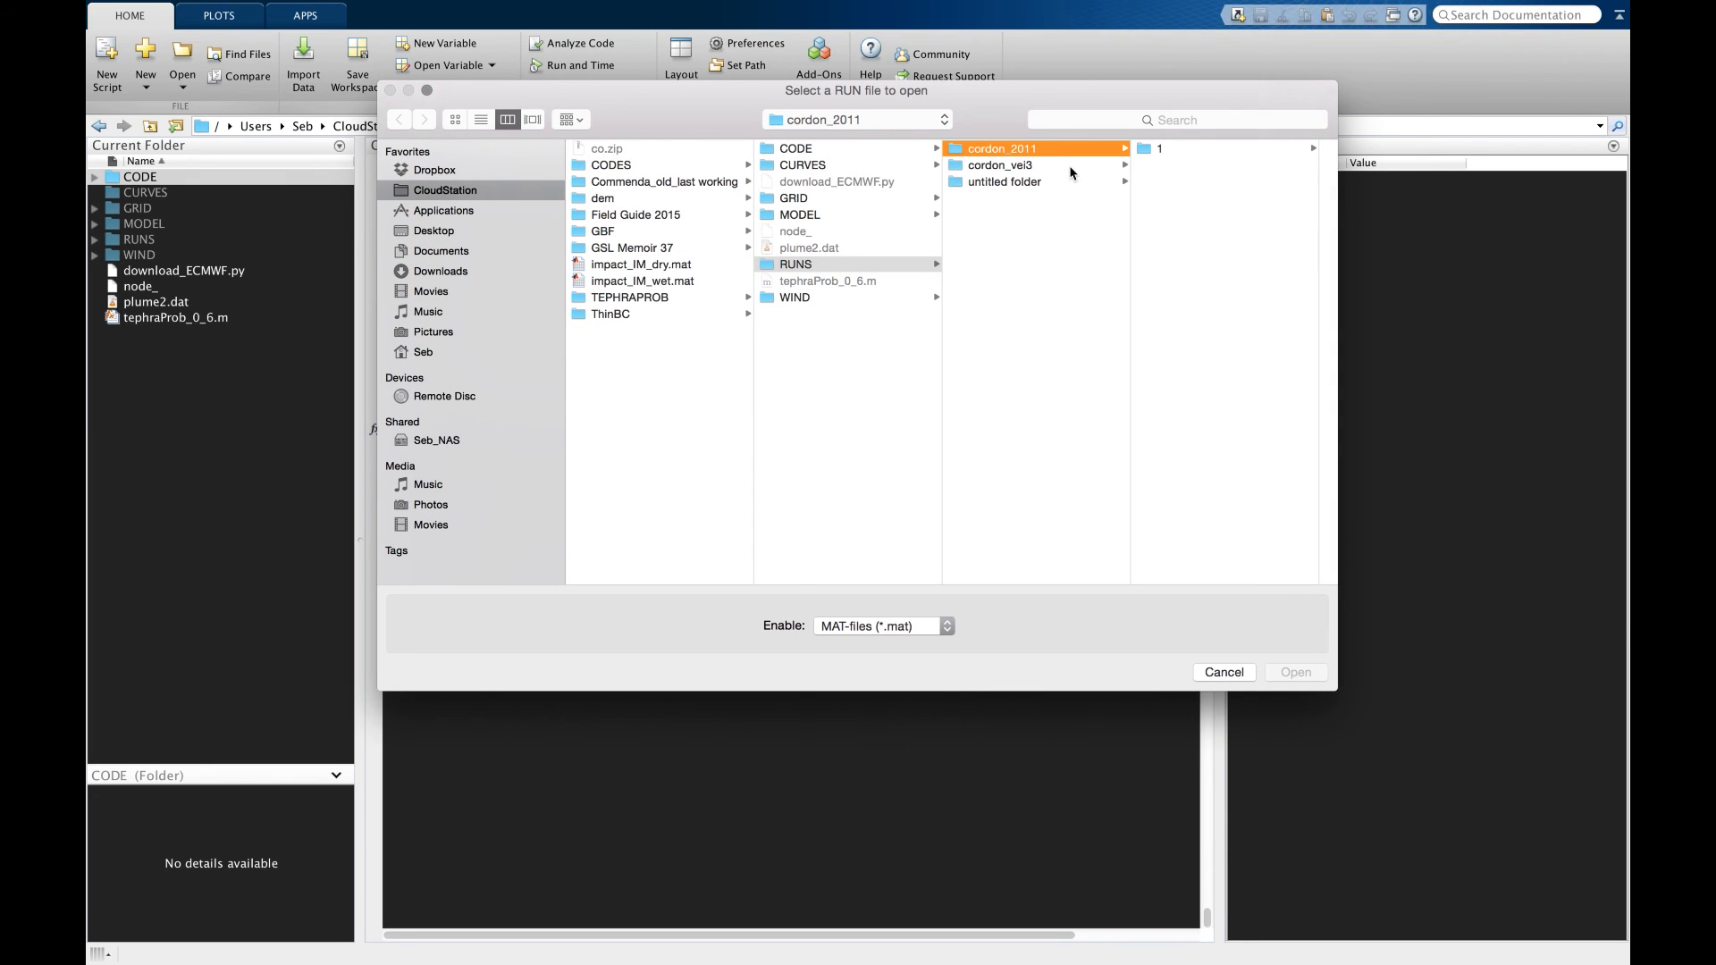
pyautogui.click(1162, 148)
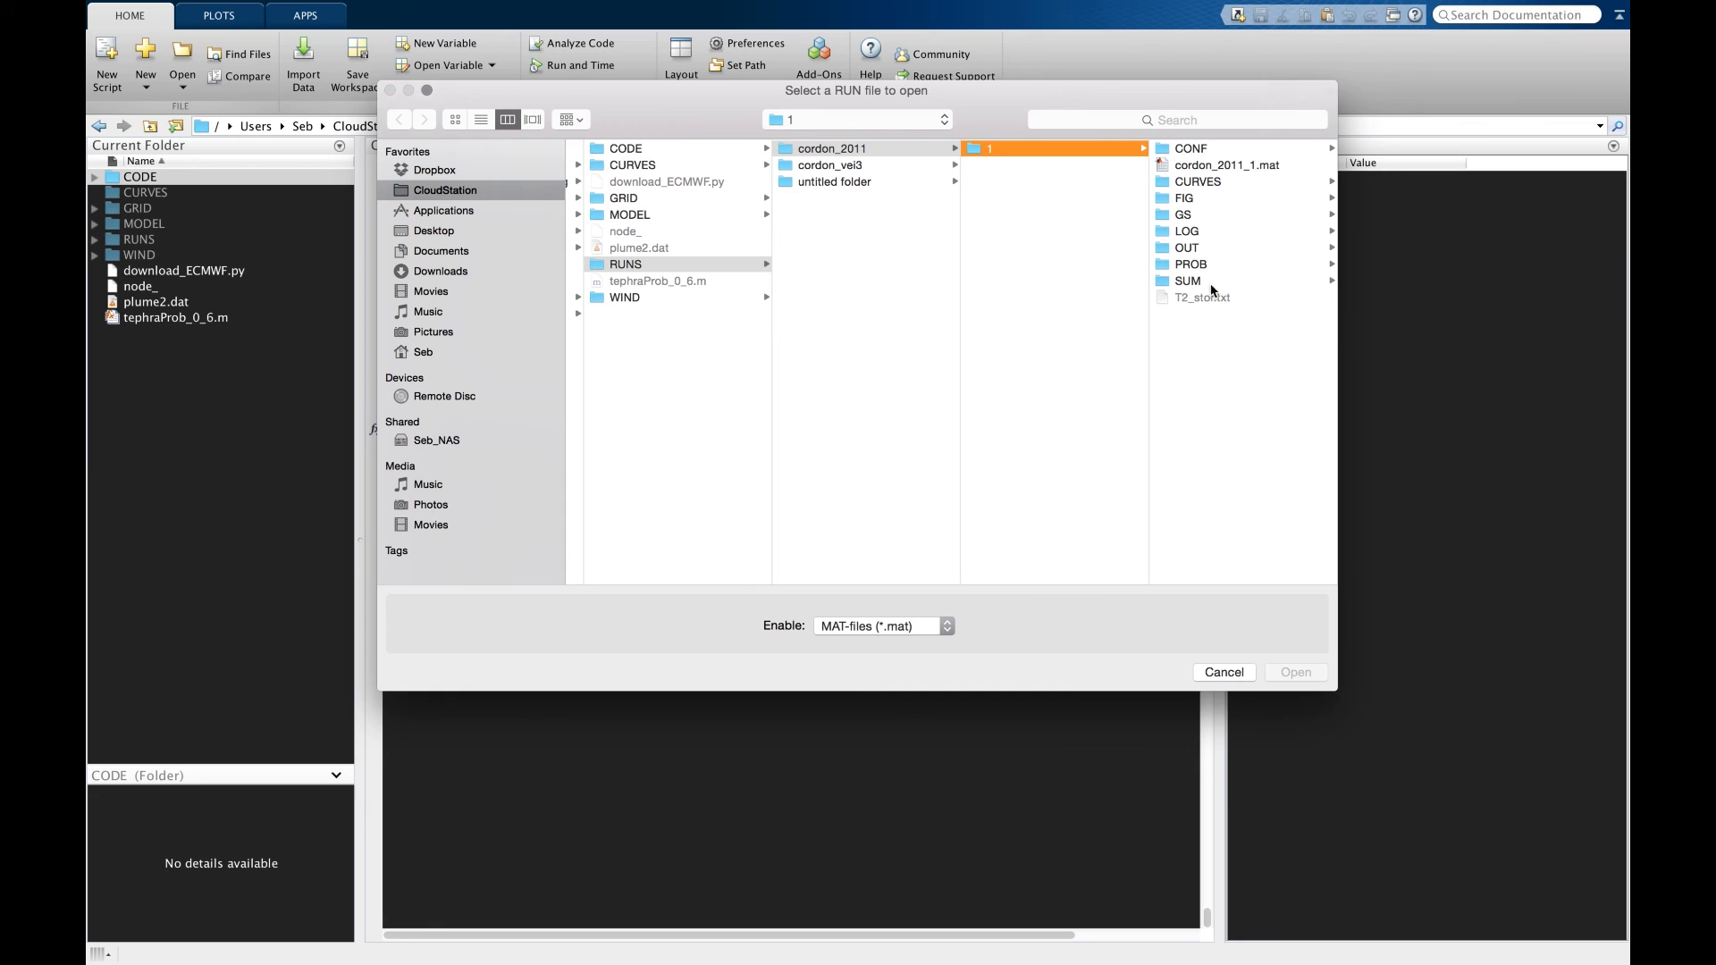
pyautogui.doubleClick(1212, 164)
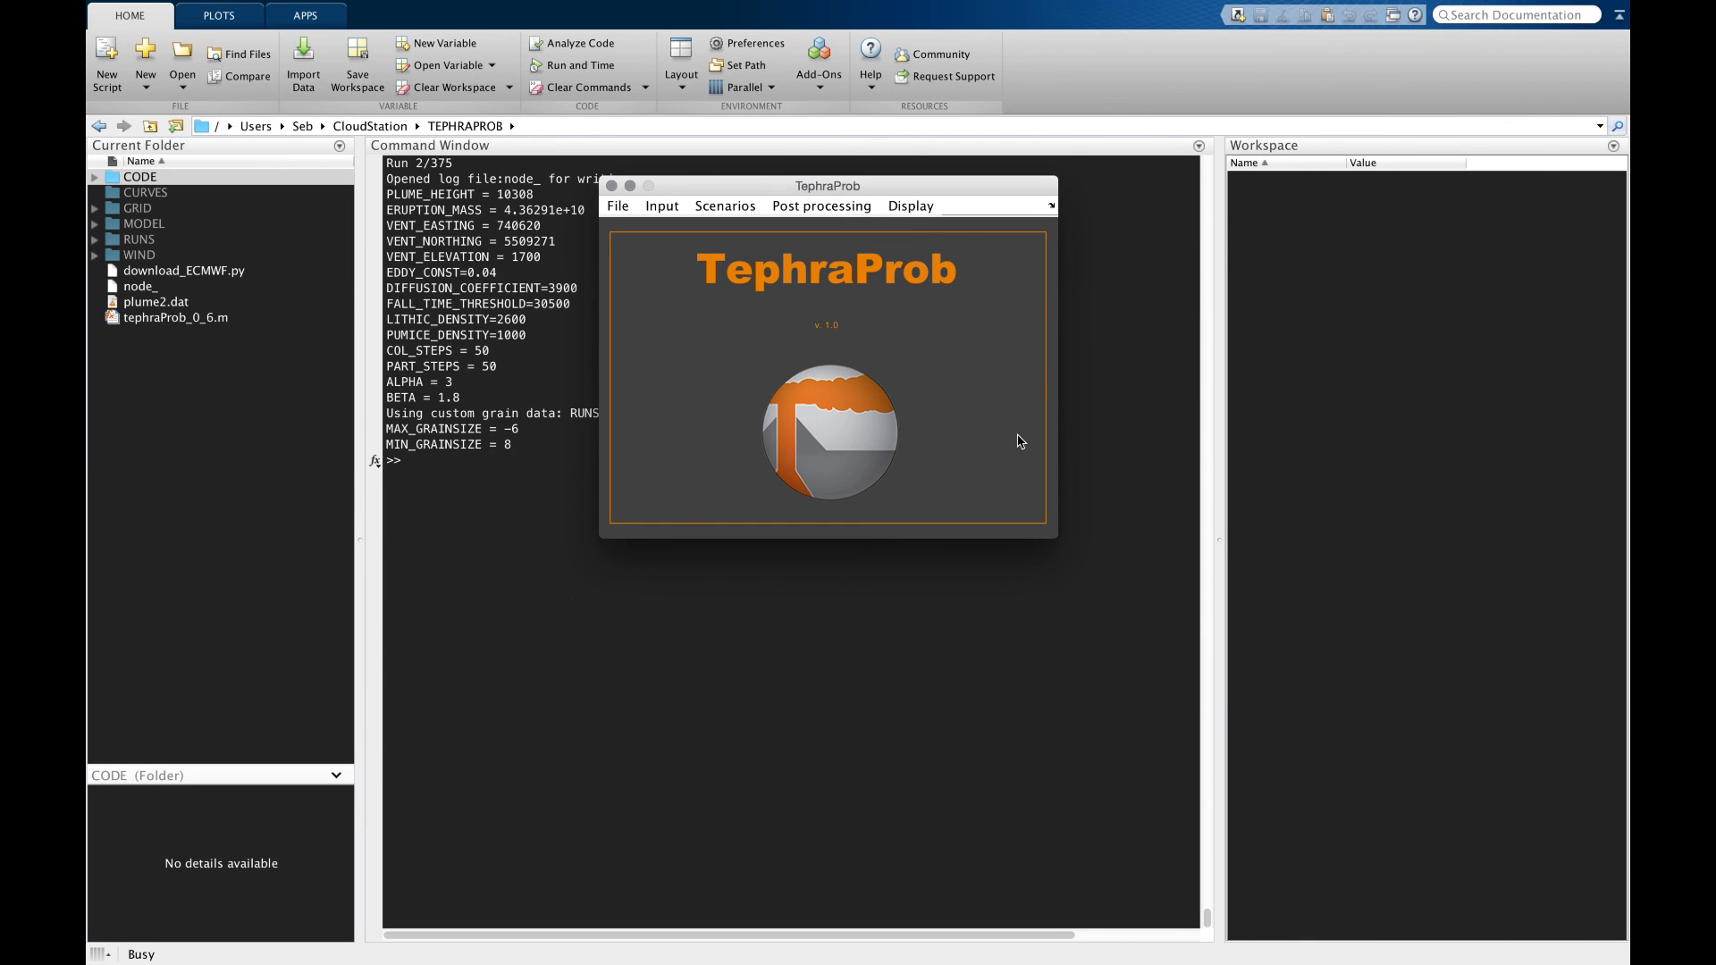